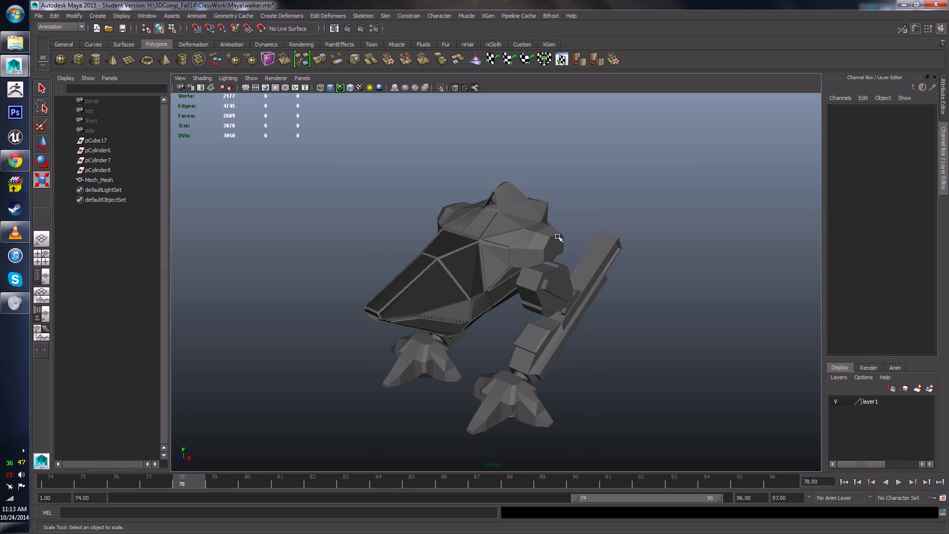
- Examine the mech model from several angles, including its legs and feet up close
{"action": "left_click_drag", "start_coordinate": [491, 255], "coordinate": [479, 238], "text": "alt"}
{"action": "left_click_drag", "start_coordinate": [435, 349], "coordinate": [530, 293], "text": "alt"}
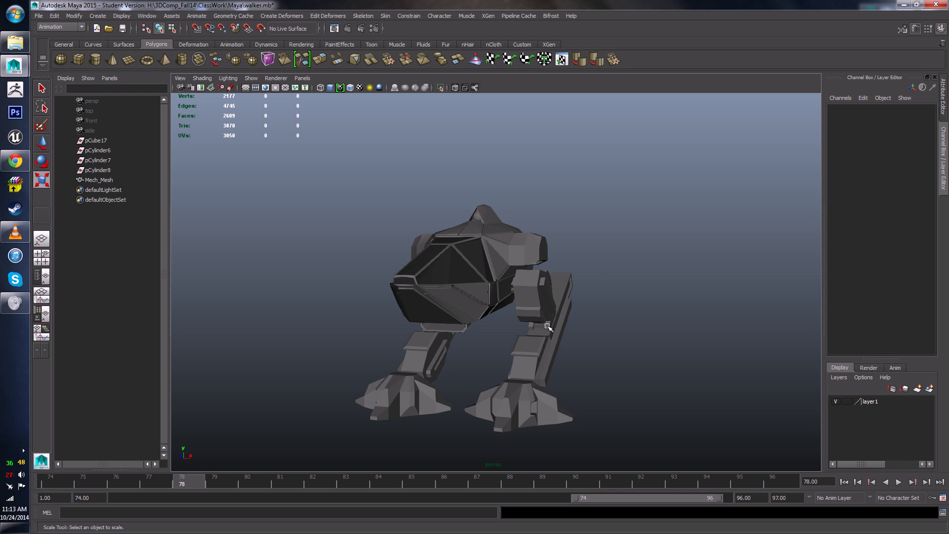
{"action": "mouse_move", "coordinate": [547, 325]}
{"action": "left_mouse_down", "text": "alt"}
{"action": "mouse_move", "coordinate": [592, 343]}
{"action": "mouse_move", "coordinate": [544, 350]}
{"action": "mouse_move", "coordinate": [521, 371]}
{"action": "mouse_move", "coordinate": [504, 355]}
{"action": "mouse_move", "coordinate": [536, 345]}
{"action": "mouse_move", "coordinate": [535, 327]}
{"action": "left_mouse_up", "text": "alt"}
{"action": "scroll", "coordinate": [520, 371], "scroll_direction": "up", "scroll_amount": 4}
{"action": "scroll", "coordinate": [515, 352], "scroll_direction": "up", "scroll_amount": 3}
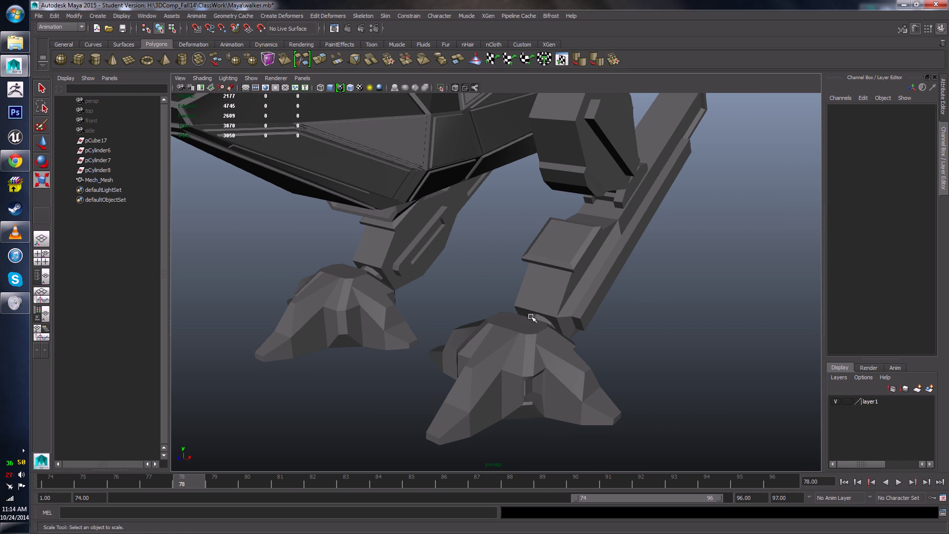
{"action": "scroll", "coordinate": [546, 275], "scroll_direction": "down", "scroll_amount": 5}
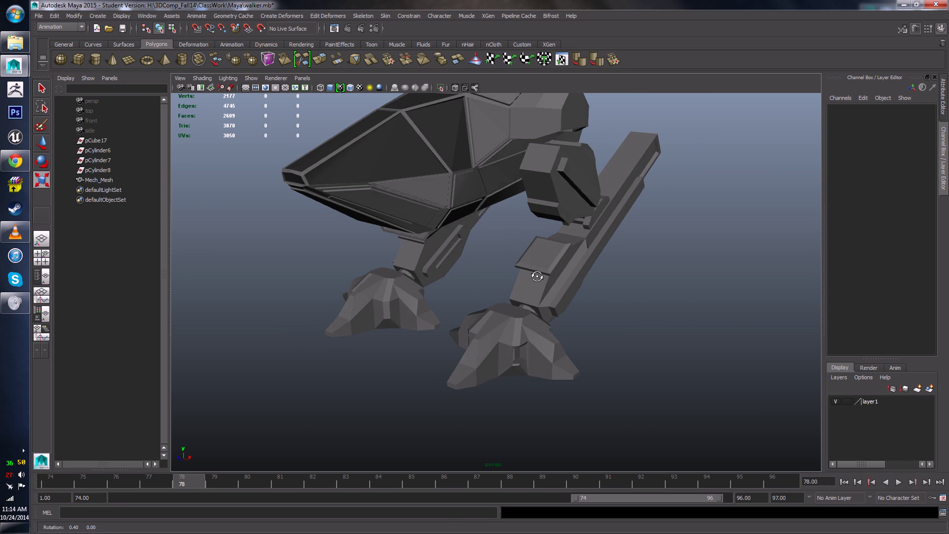
{"action": "left_click_drag", "start_coordinate": [546, 275], "coordinate": [518, 311], "text": "alt"}
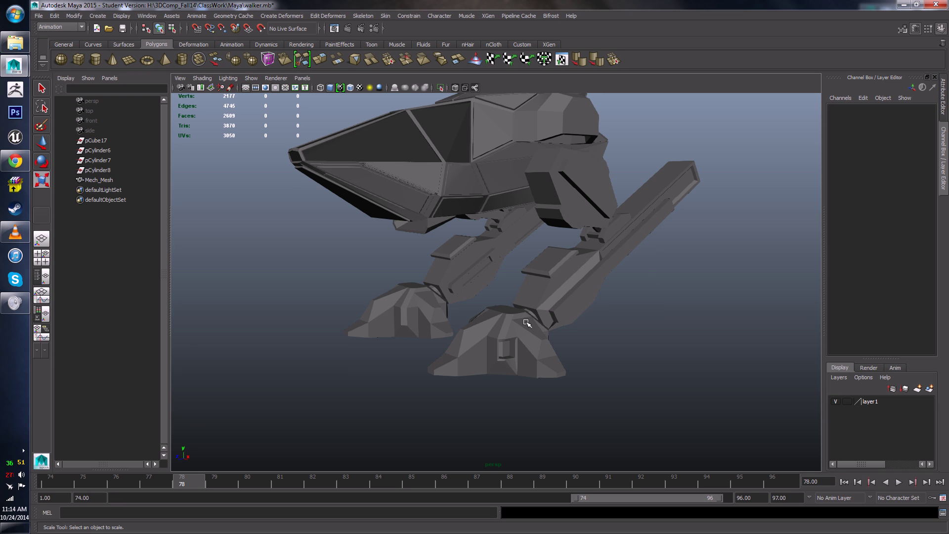
{"action": "left_click_drag", "start_coordinate": [563, 342], "coordinate": [525, 331], "text": "alt"}
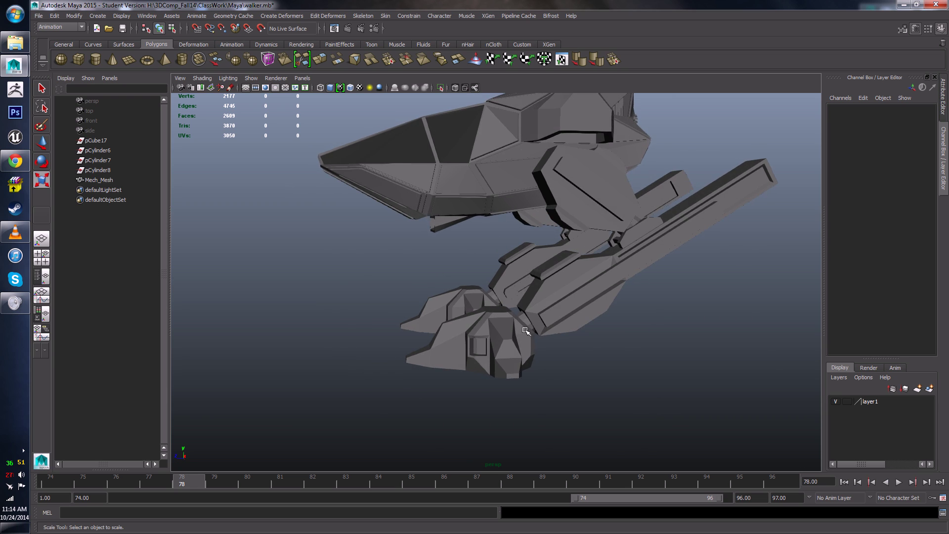
{"action": "scroll", "coordinate": [530, 332], "scroll_direction": "up", "scroll_amount": 3}
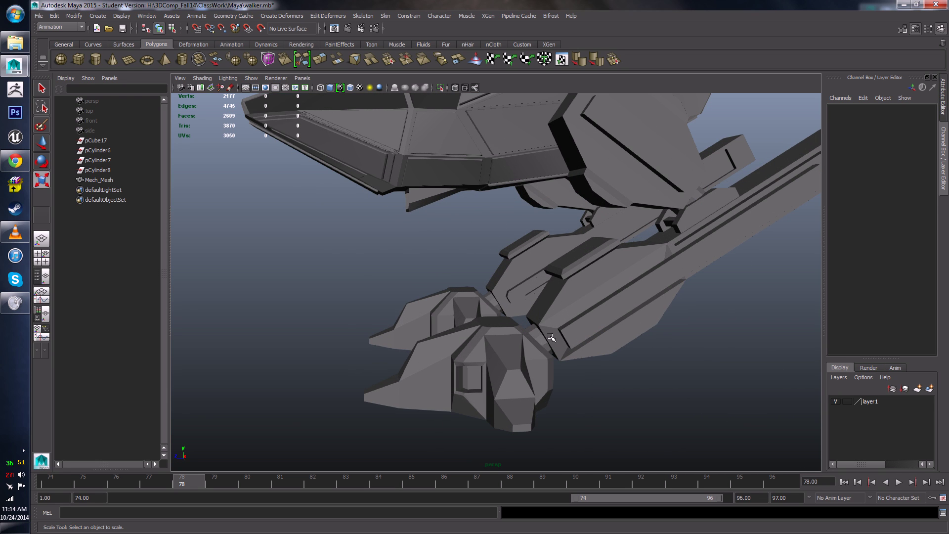
{"action": "left_click_drag", "start_coordinate": [501, 365], "coordinate": [542, 377], "text": "alt"}
{"action": "left_click_drag", "start_coordinate": [571, 337], "coordinate": [568, 288], "text": "alt"}
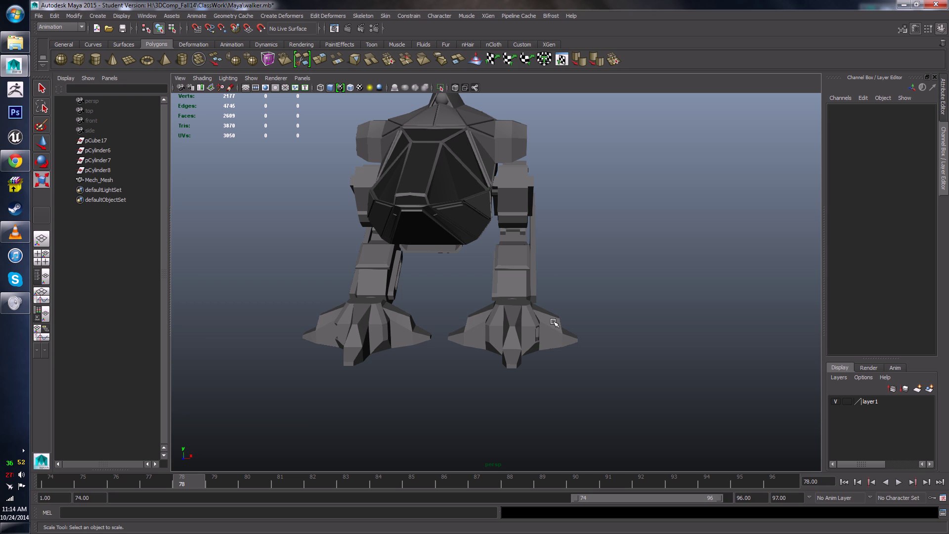
{"action": "left_click_drag", "start_coordinate": [549, 289], "coordinate": [506, 333], "text": "alt"}
- Save the walker scene and accept the student version notice
{"action": "key", "text": "ctrl+s"}
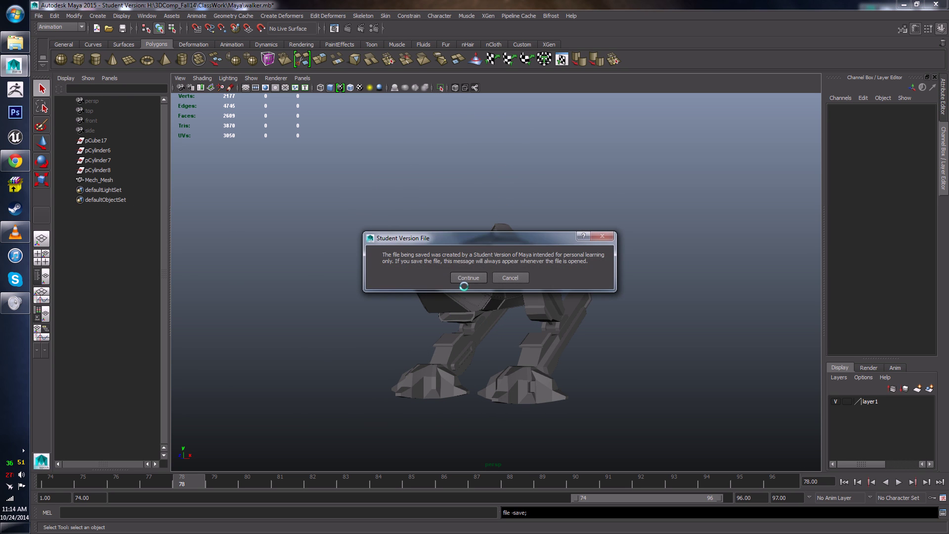
{"action": "left_click", "coordinate": [465, 280]}
{"action": "mouse_move", "coordinate": [508, 323]}
{"action": "left_mouse_down", "text": "alt"}
{"action": "mouse_move", "coordinate": [498, 329]}
{"action": "mouse_move", "coordinate": [541, 314]}
{"action": "mouse_move", "coordinate": [501, 313]}
{"action": "left_mouse_up", "text": "alt"}
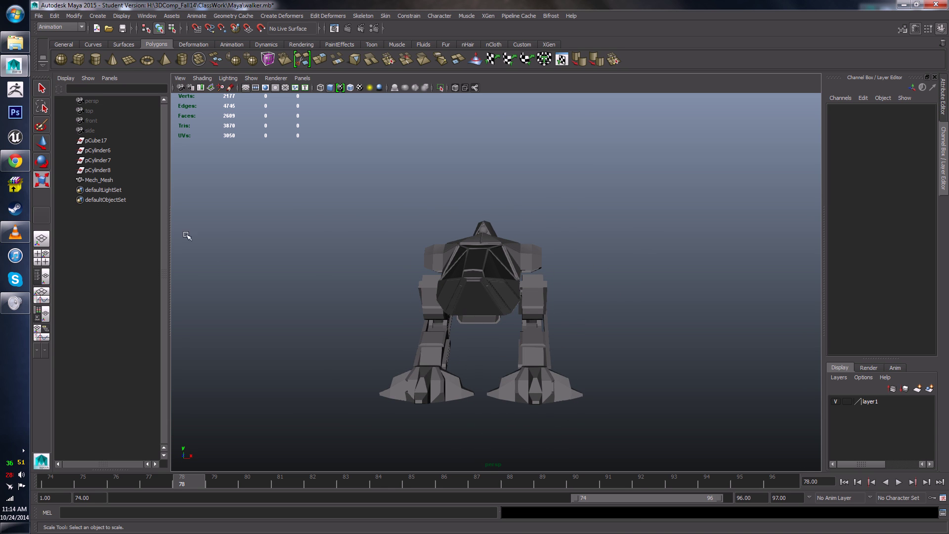
- Check what belongs to layer1 by hiding and showing it again
{"action": "left_click", "coordinate": [101, 142]}
{"action": "left_click", "coordinate": [107, 171], "text": "shift"}
{"action": "left_click", "coordinate": [327, 246]}
{"action": "left_click", "coordinate": [836, 402]}
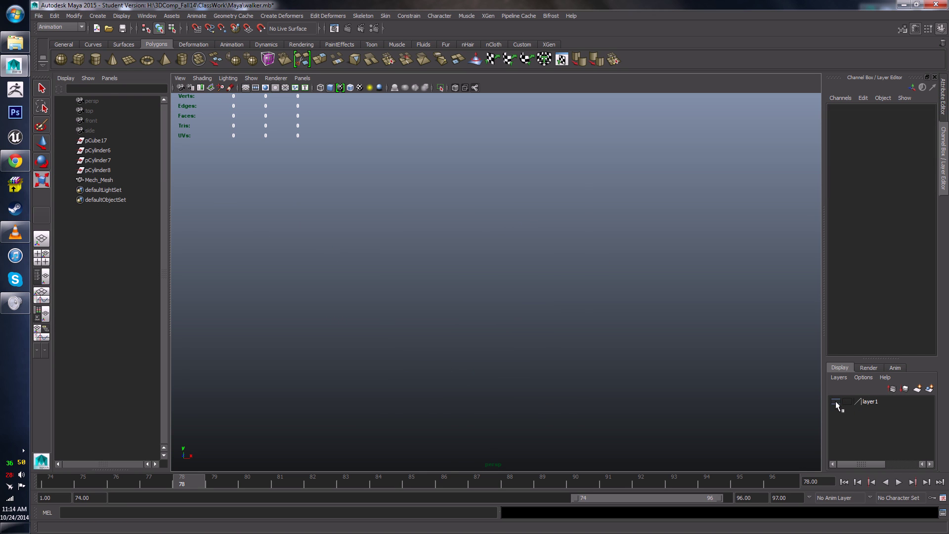
{"action": "left_click", "coordinate": [836, 401]}
- Delete the construction history of Mech_Mesh
{"action": "left_click_drag", "start_coordinate": [386, 237], "coordinate": [418, 284], "text": "alt"}
{"action": "left_click", "coordinate": [442, 341]}
{"action": "left_click_drag", "start_coordinate": [442, 341], "coordinate": [504, 311], "text": "alt"}
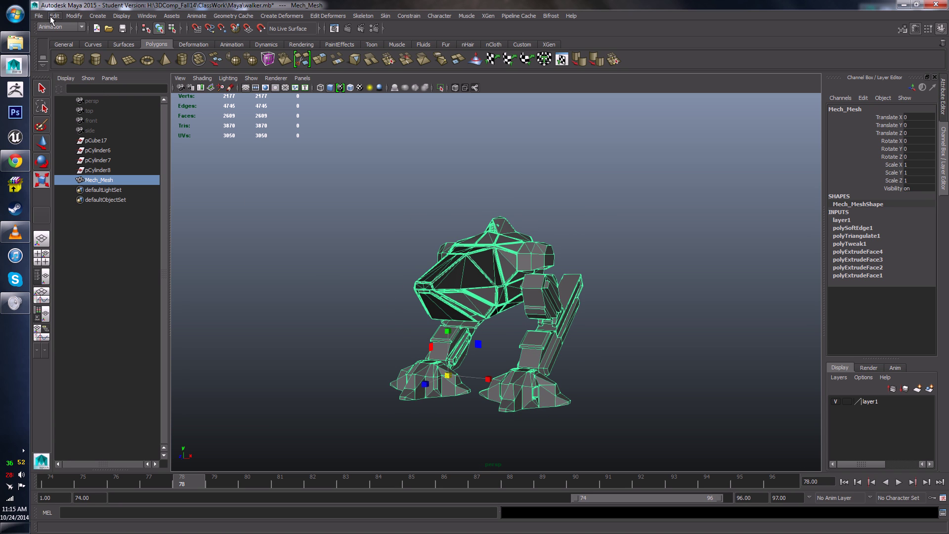
{"action": "left_click", "coordinate": [79, 18]}
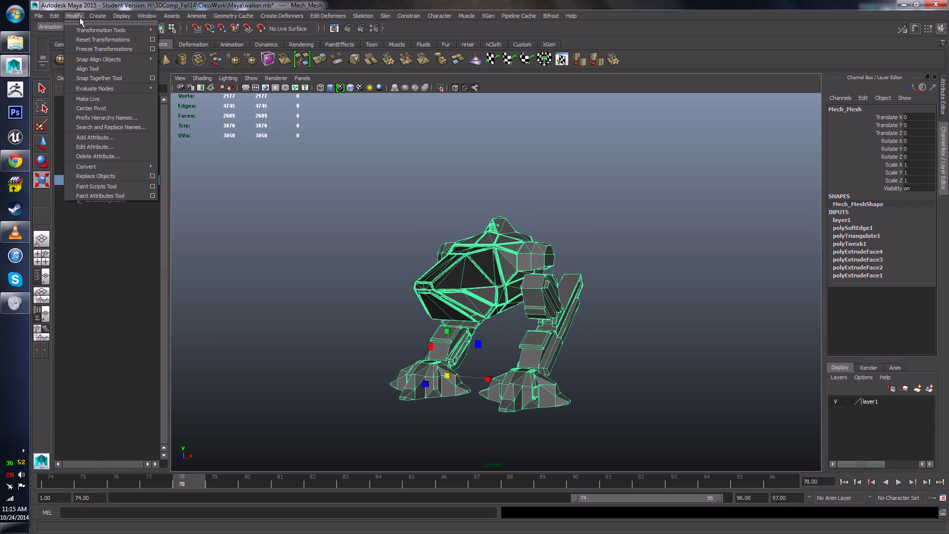
{"action": "mouse_move", "coordinate": [54, 16]}
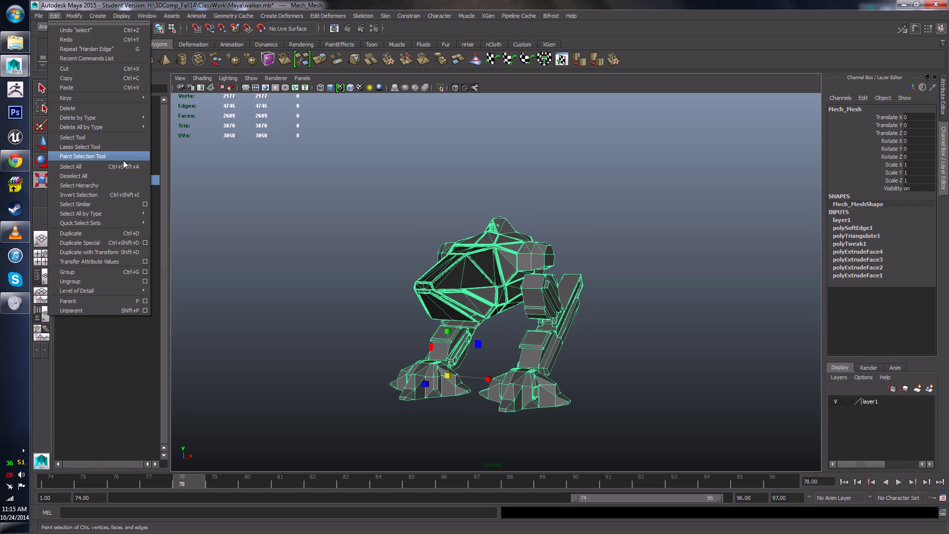
{"action": "mouse_move", "coordinate": [125, 128]}
{"action": "left_click", "coordinate": [188, 133]}
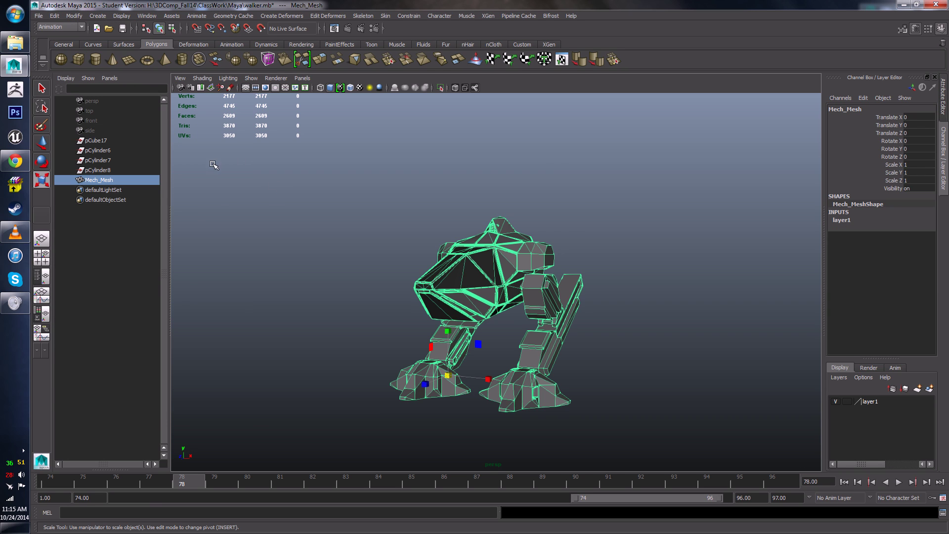
- Delete the unused nodes pCube17, pCylinder6, pCylinder7 and pCylinder8 from the scene
{"action": "left_click", "coordinate": [556, 226]}
{"action": "left_click", "coordinate": [99, 140]}
{"action": "left_click", "coordinate": [103, 171], "text": "shift"}
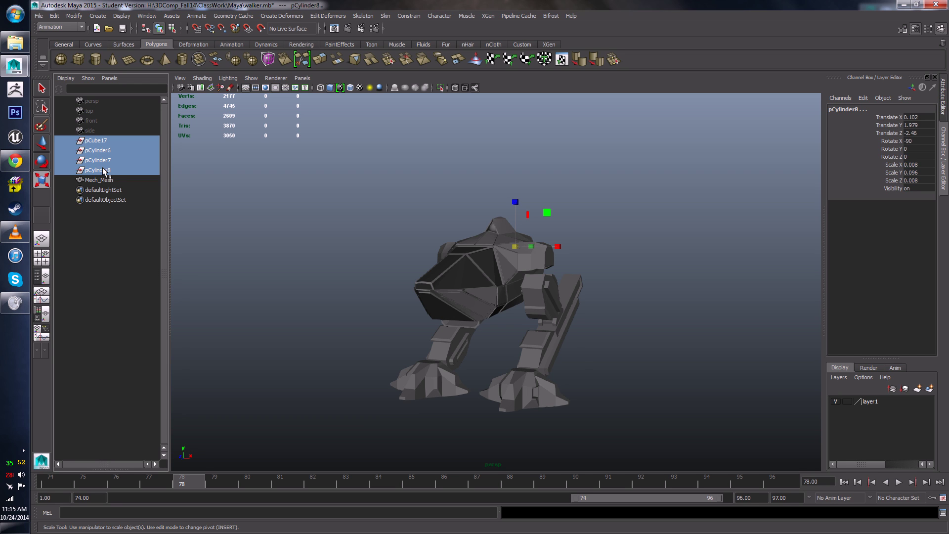
{"action": "key", "text": "Delete"}
- Inspect the panel grooves on the side of the mech's cockpit, selecting Mech_Mesh to show its wireframe
{"action": "left_click_drag", "start_coordinate": [451, 269], "coordinate": [592, 235], "text": "alt"}
{"action": "scroll", "coordinate": [425, 267], "scroll_direction": "up", "scroll_amount": 6}
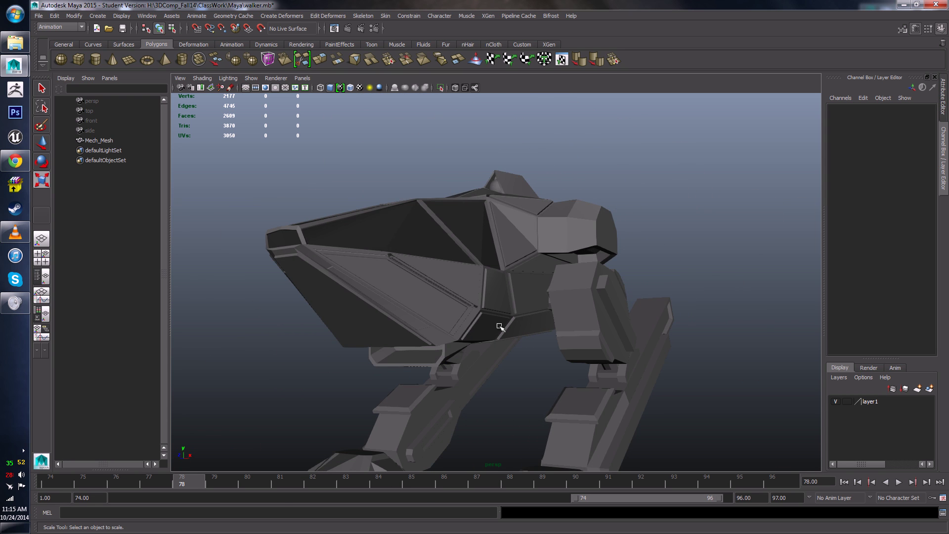
{"action": "middle_click_drag", "start_coordinate": [481, 300], "coordinate": [496, 247], "text": "alt"}
{"action": "left_click_drag", "start_coordinate": [497, 247], "coordinate": [480, 244], "text": "alt"}
{"action": "scroll", "coordinate": [356, 220], "scroll_direction": "up", "scroll_amount": 5}
{"action": "middle_click_drag", "start_coordinate": [350, 218], "coordinate": [438, 277], "text": "alt"}
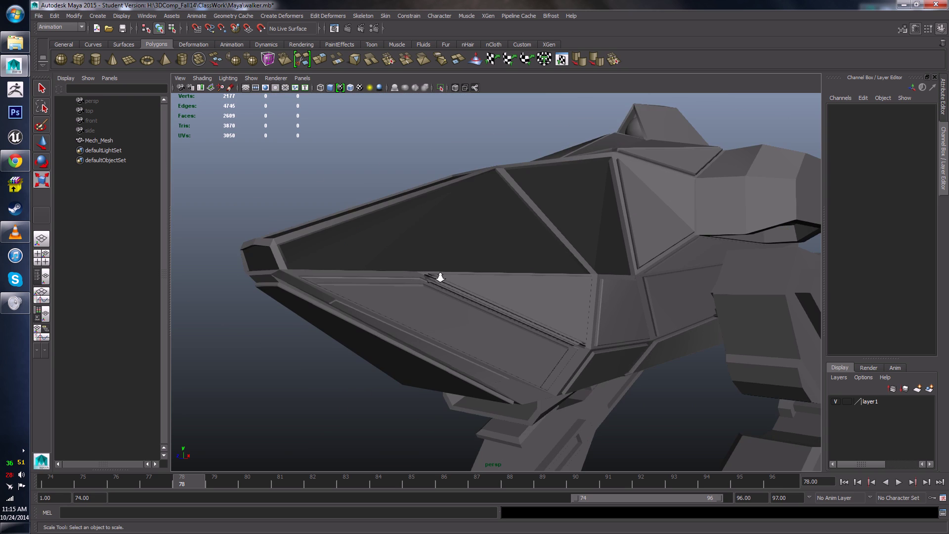
{"action": "scroll", "coordinate": [441, 276], "scroll_direction": "up", "scroll_amount": 5}
{"action": "left_click_drag", "start_coordinate": [447, 275], "coordinate": [442, 274], "text": "alt"}
{"action": "key", "text": "r"}
{"action": "left_click", "coordinate": [388, 257]}
{"action": "left_click_drag", "start_coordinate": [390, 257], "coordinate": [514, 301], "text": "alt"}
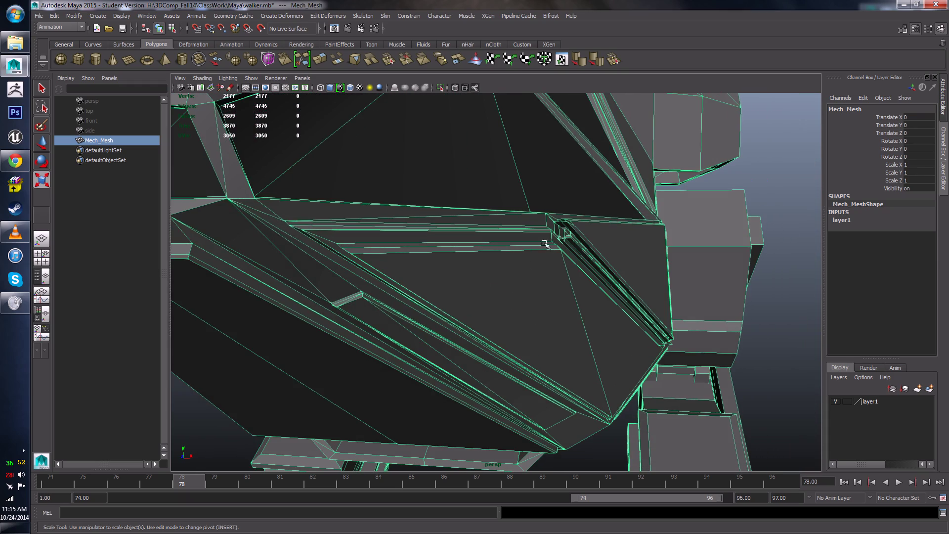
- Frame the whole mech, compare both sides from the front and examine the side panel groove up close
{"action": "key", "text": "f"}
{"action": "mouse_move", "coordinate": [543, 262]}
{"action": "left_mouse_down", "text": "alt"}
{"action": "mouse_move", "coordinate": [547, 269]}
{"action": "mouse_move", "coordinate": [530, 275]}
{"action": "mouse_move", "coordinate": [529, 262]}
{"action": "left_mouse_up", "text": "alt"}
{"action": "right_click_drag", "start_coordinate": [529, 262], "coordinate": [512, 301], "text": "alt"}
{"action": "right_click_drag", "start_coordinate": [531, 365], "coordinate": [496, 331], "text": "alt"}
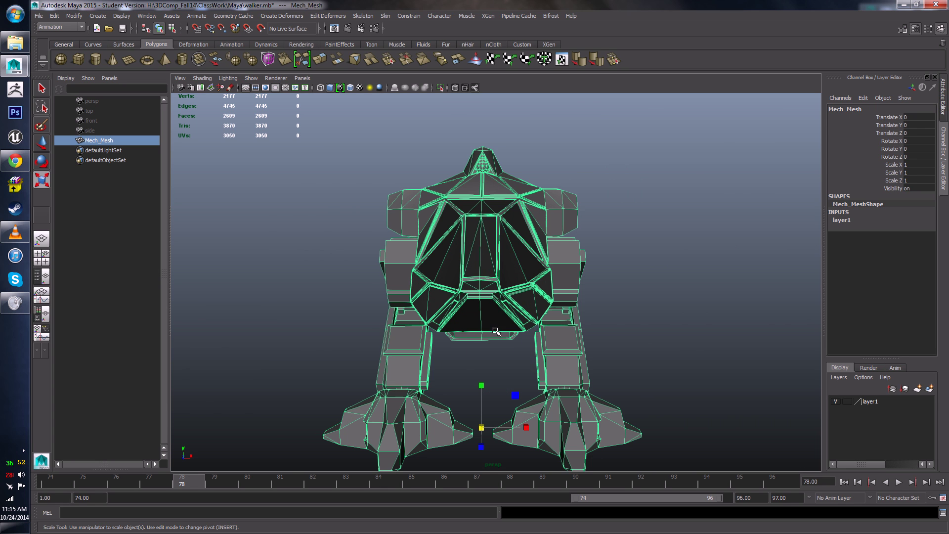
{"action": "middle_click_drag", "start_coordinate": [486, 329], "coordinate": [479, 261], "text": "alt"}
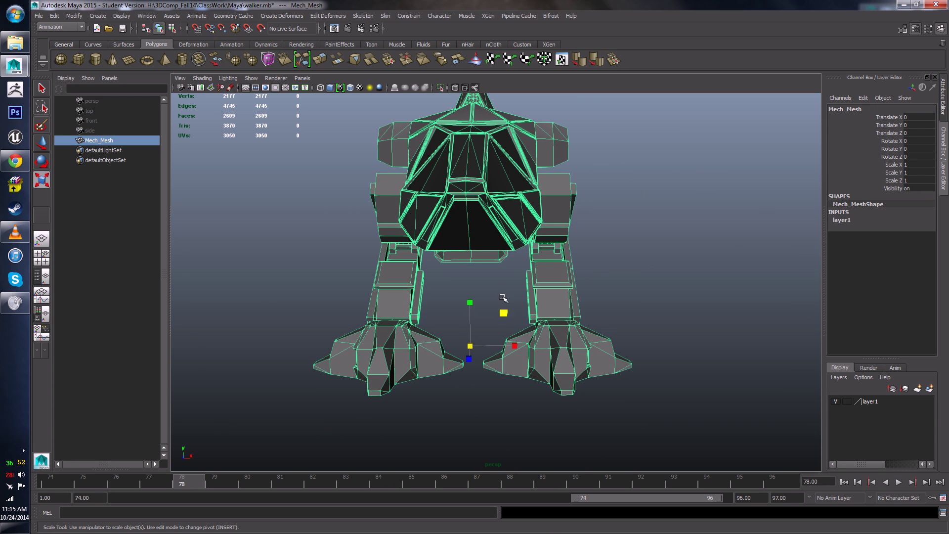
{"action": "left_click_drag", "start_coordinate": [504, 297], "coordinate": [462, 297], "text": "alt"}
{"action": "scroll", "coordinate": [460, 300], "scroll_direction": "up", "scroll_amount": 5}
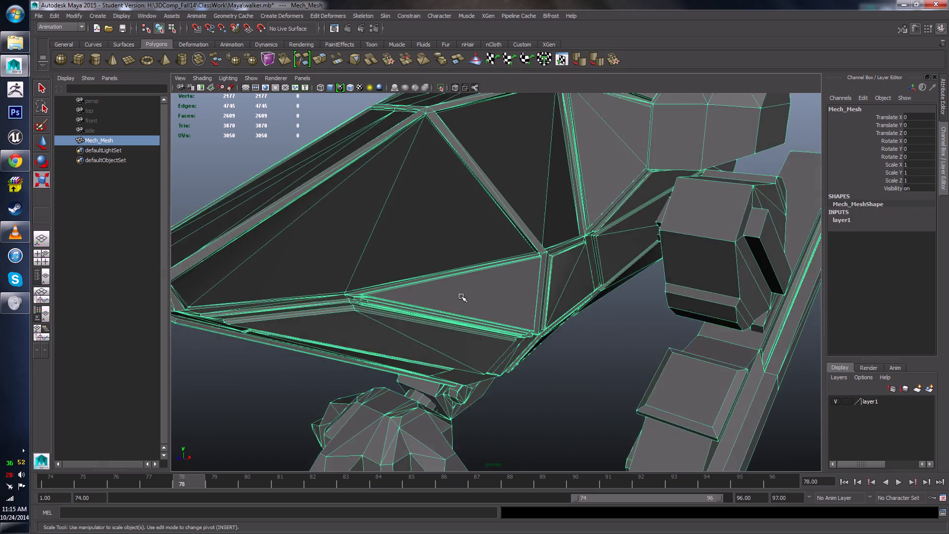
{"action": "scroll", "coordinate": [462, 296], "scroll_direction": "up", "scroll_amount": 6}
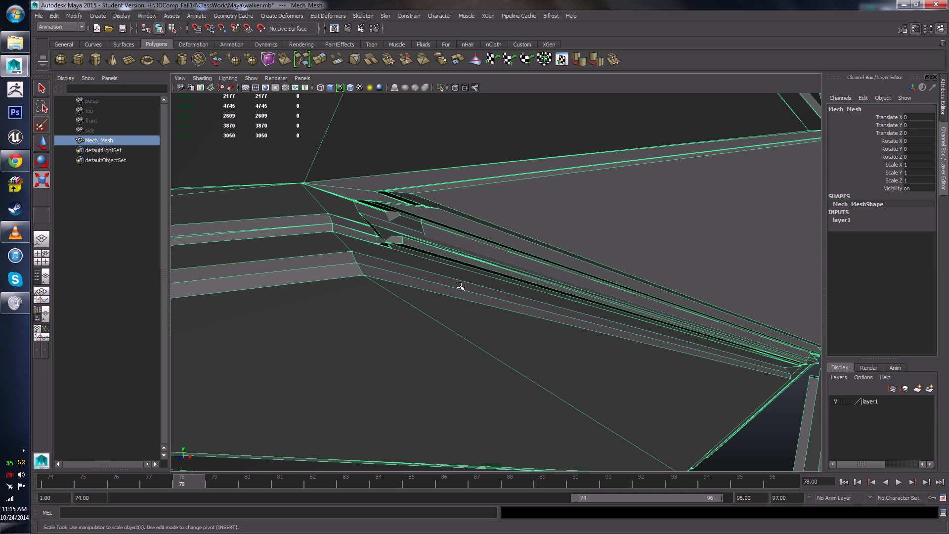
{"action": "scroll", "coordinate": [460, 286], "scroll_direction": "down", "scroll_amount": 10}
- Switch to the front view and examine the mech's symmetry about the vertical centre line
{"action": "key", "text": "space"}
{"action": "left_click_drag", "start_coordinate": [489, 275], "coordinate": [487, 292]}
{"action": "scroll", "coordinate": [480, 277], "scroll_direction": "down", "scroll_amount": 8}
{"action": "scroll", "coordinate": [471, 270], "scroll_direction": "up", "scroll_amount": 3}
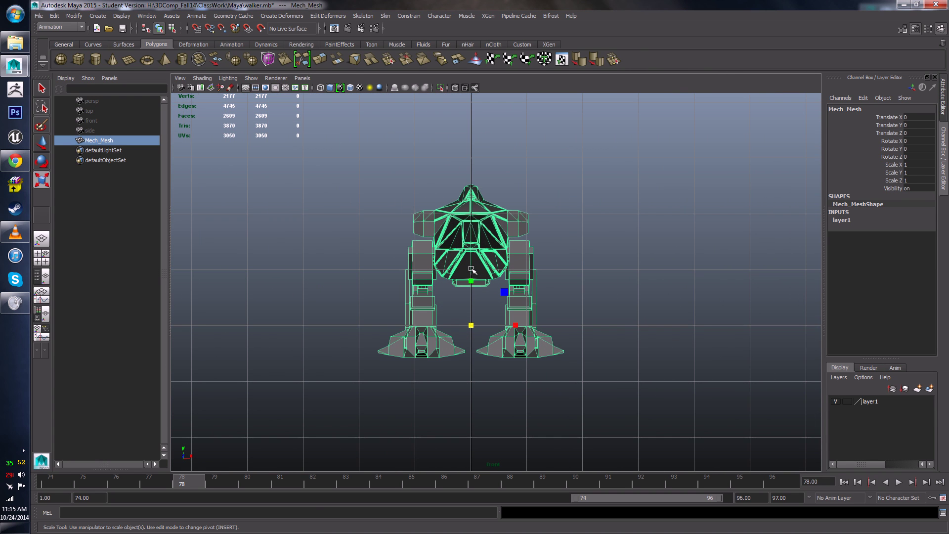
{"action": "scroll", "coordinate": [471, 258], "scroll_direction": "up", "scroll_amount": 4}
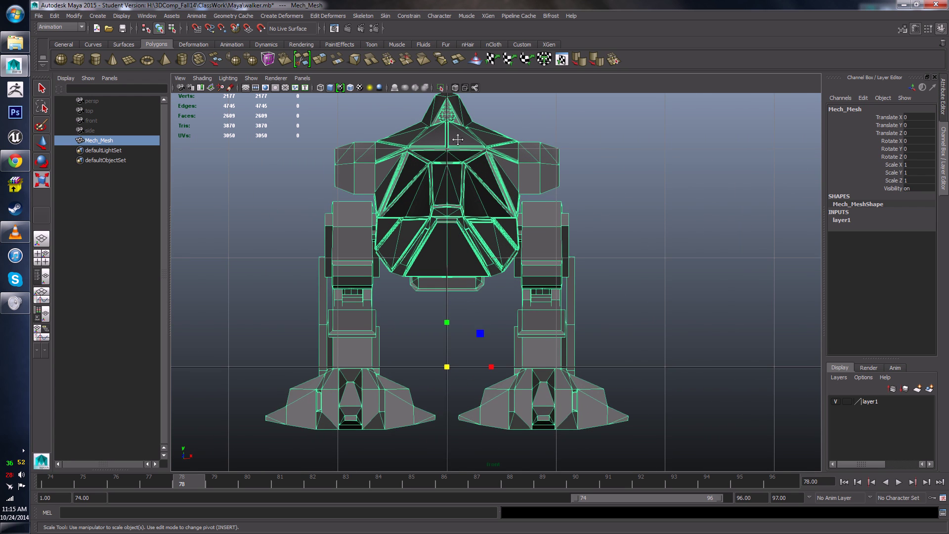
{"action": "middle_click_drag", "start_coordinate": [455, 137], "coordinate": [467, 212], "text": "alt"}
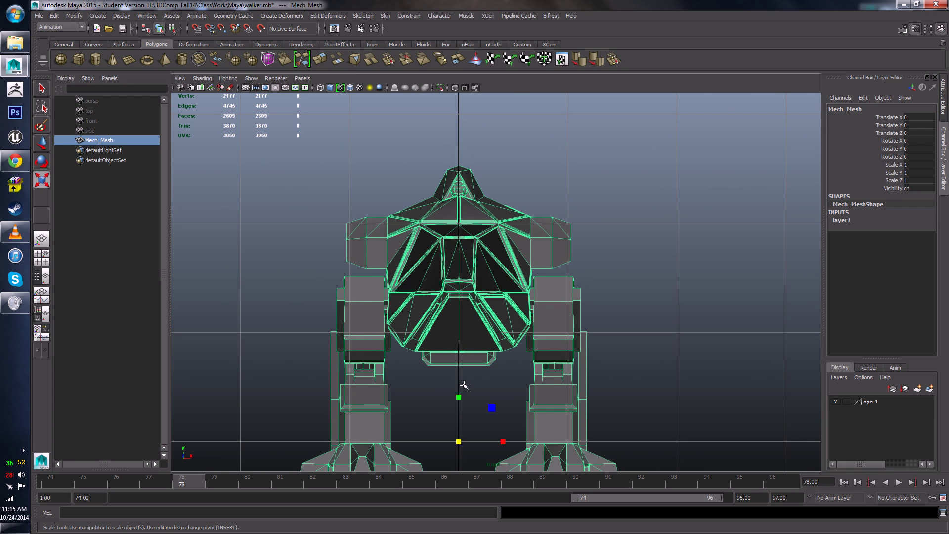
{"action": "scroll", "coordinate": [455, 212], "scroll_direction": "up", "scroll_amount": 5}
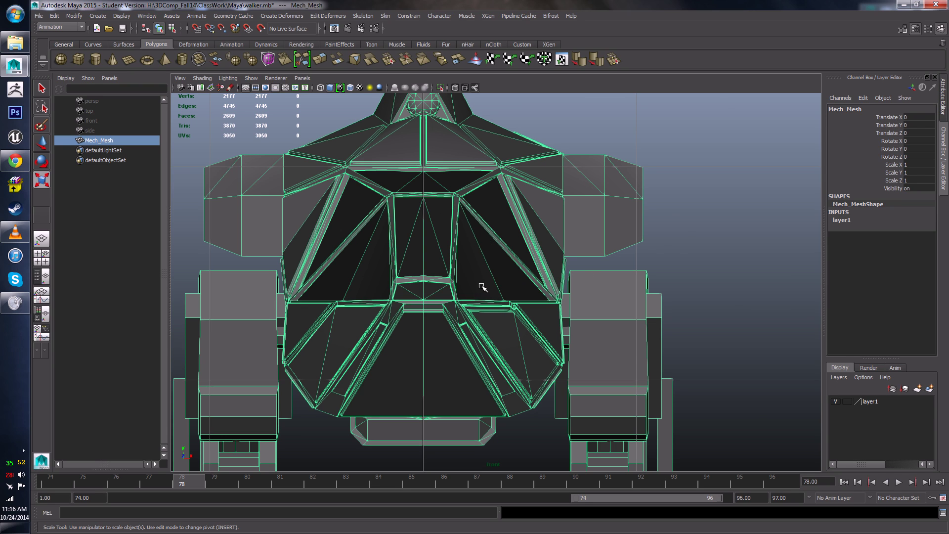
{"action": "scroll", "coordinate": [452, 280], "scroll_direction": "down", "scroll_amount": 10}
{"action": "scroll", "coordinate": [500, 319], "scroll_direction": "up", "scroll_amount": 5}
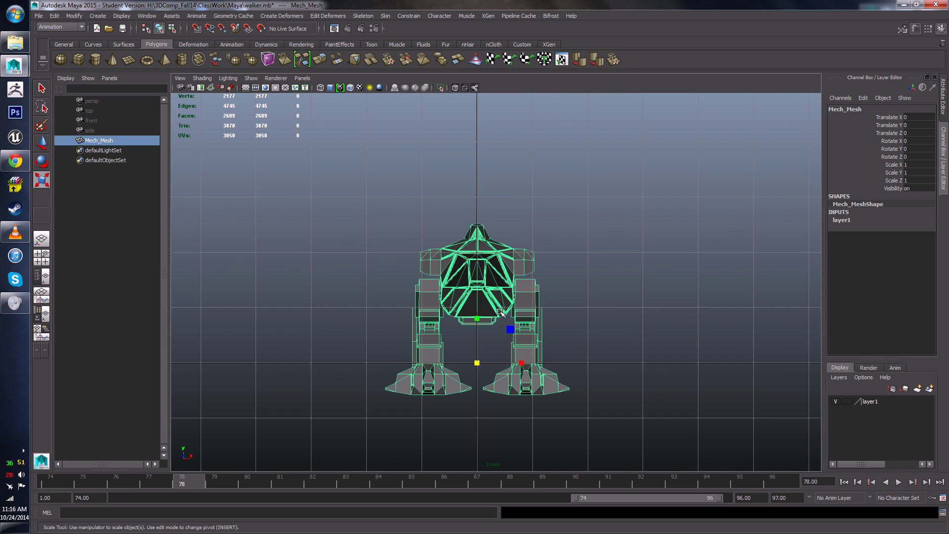
- Delete all faces on the positive X half of Mech_Mesh, including those beside the centre line below the turret
{"action": "scroll", "coordinate": [491, 237], "scroll_direction": "up", "scroll_amount": 4}
{"action": "right_click_drag", "start_coordinate": [490, 260], "coordinate": [605, 438]}
{"action": "left_click_drag", "start_coordinate": [647, 455], "coordinate": [455, 111]}
{"action": "scroll", "coordinate": [455, 149], "scroll_direction": "up", "scroll_amount": 8}
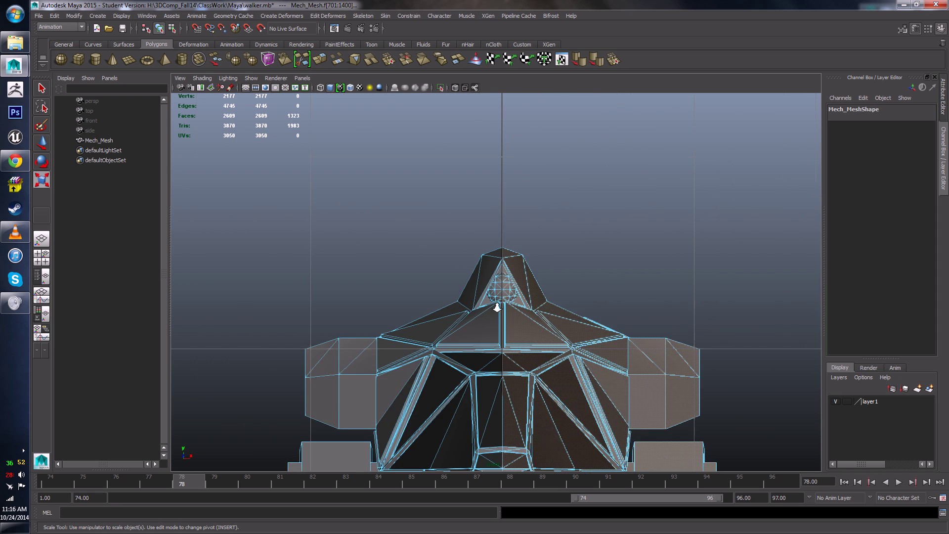
{"action": "scroll", "coordinate": [501, 310], "scroll_direction": "up", "scroll_amount": 4}
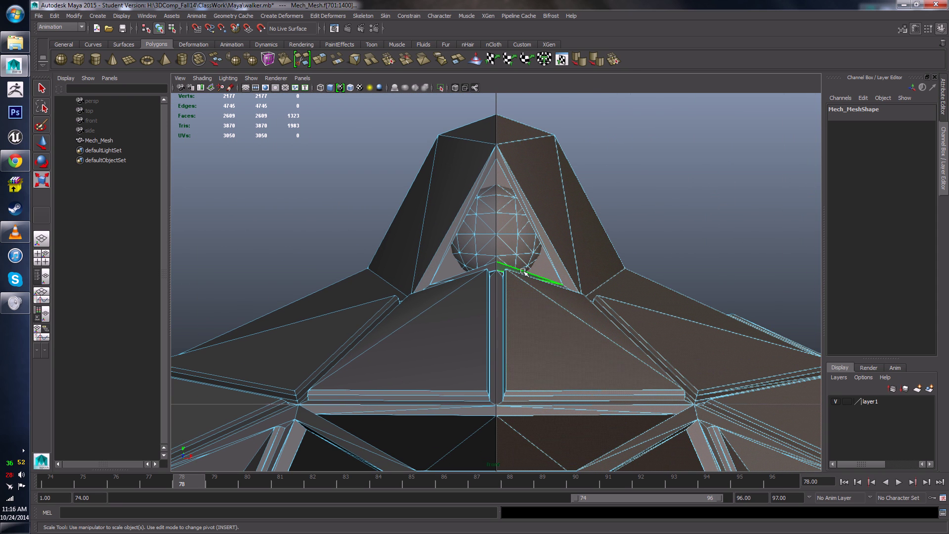
{"action": "left_click_drag", "start_coordinate": [507, 296], "coordinate": [544, 417], "text": "ctrl+shift"}
{"action": "scroll", "coordinate": [544, 418], "scroll_direction": "down", "scroll_amount": 12}
{"action": "middle_click_drag", "start_coordinate": [543, 418], "coordinate": [507, 277], "text": "alt"}
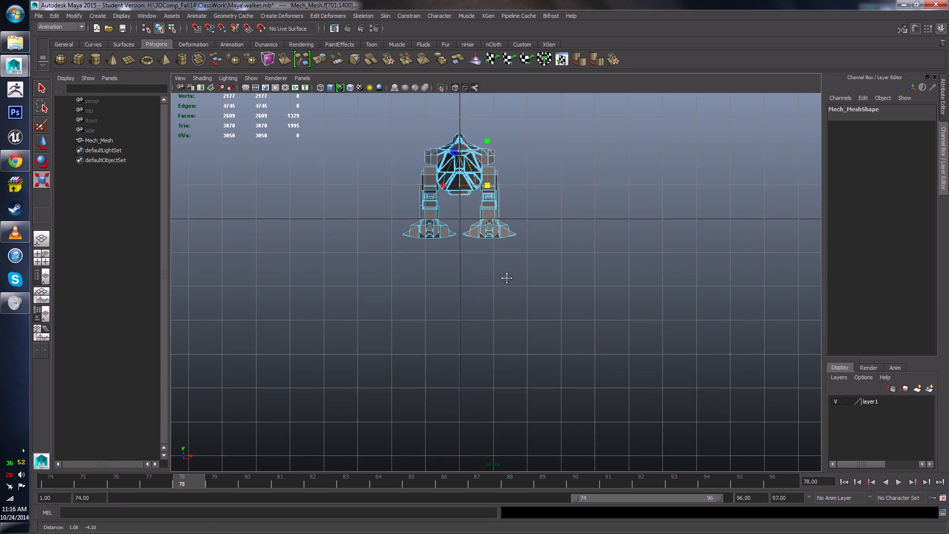
{"action": "middle_click_drag", "start_coordinate": [482, 212], "coordinate": [513, 310], "text": "alt"}
{"action": "scroll", "coordinate": [510, 285], "scroll_direction": "up", "scroll_amount": 9}
{"action": "middle_click_drag", "start_coordinate": [376, 271], "coordinate": [410, 301], "text": "alt"}
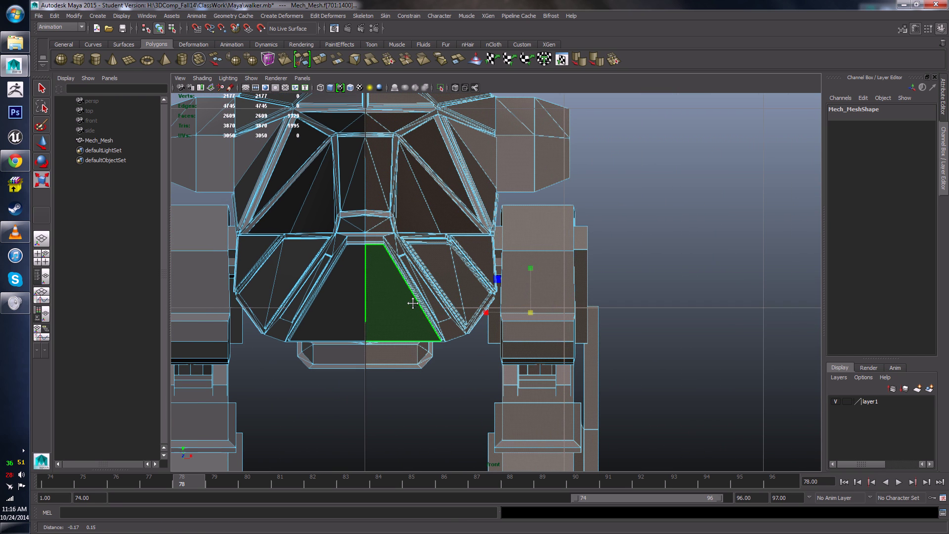
{"action": "key", "text": "Delete"}
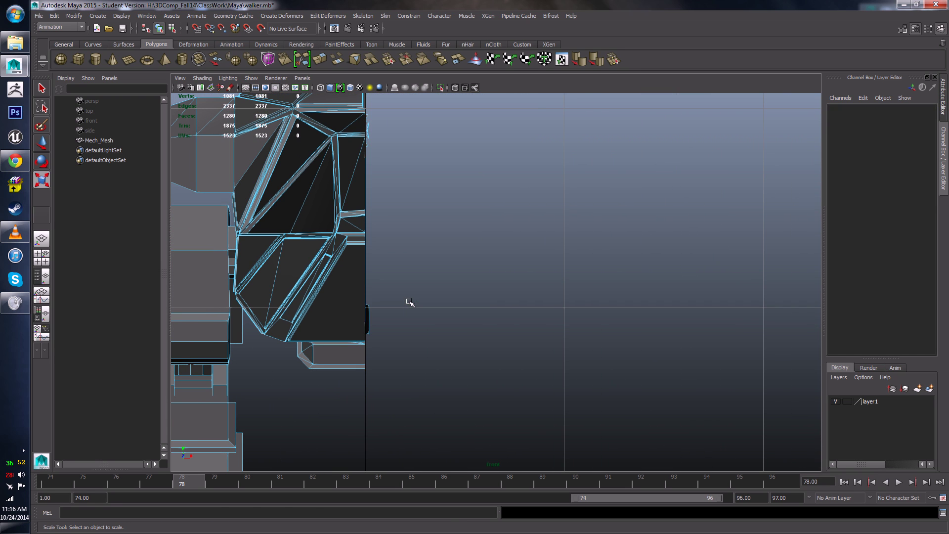
- Delete the leftover faces protruding past the centre line at the lower hull and around the canopy's upper edge
{"action": "left_click_drag", "start_coordinate": [413, 418], "coordinate": [369, 275]}
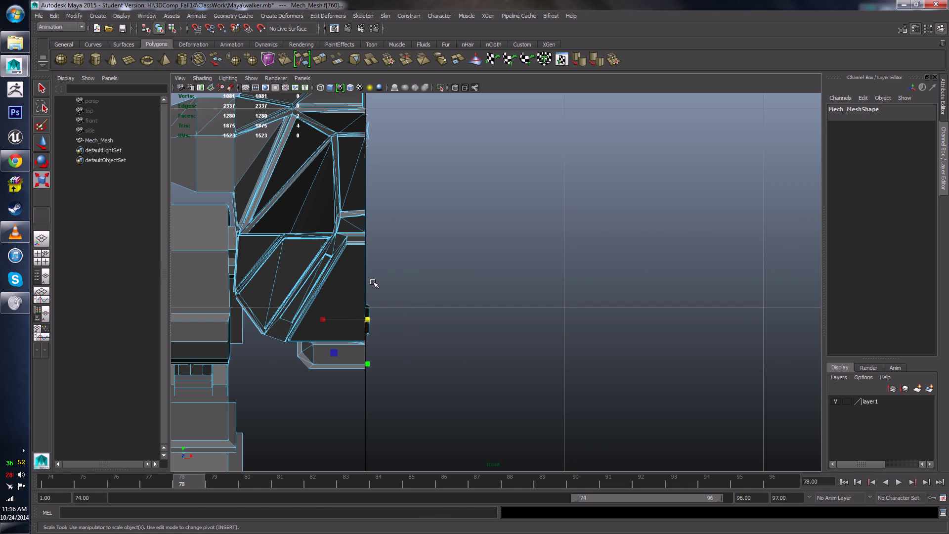
{"action": "key", "text": "Delete"}
{"action": "middle_click_drag", "start_coordinate": [378, 216], "coordinate": [417, 361], "text": "alt"}
{"action": "scroll", "coordinate": [418, 218], "scroll_direction": "up", "scroll_amount": 4}
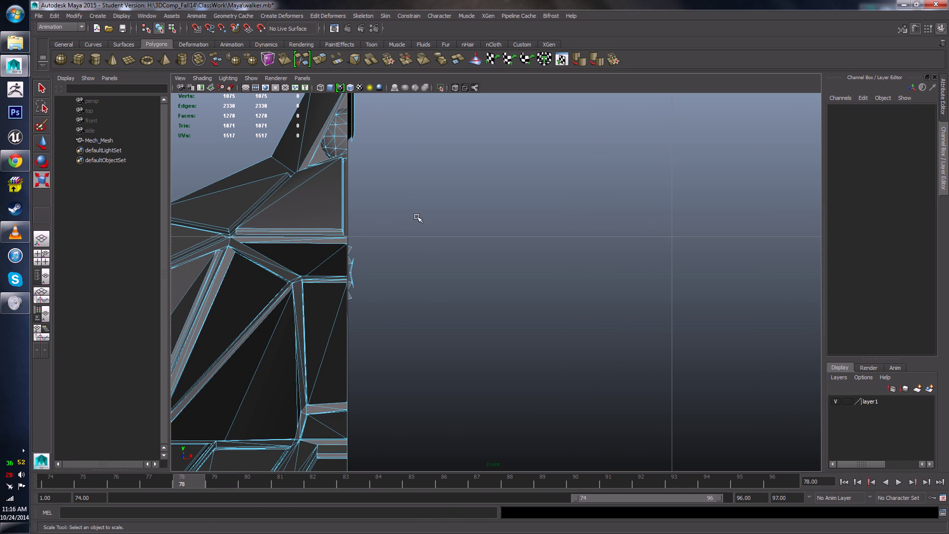
{"action": "middle_click_drag", "start_coordinate": [409, 234], "coordinate": [460, 288], "text": "alt"}
{"action": "scroll", "coordinate": [457, 291], "scroll_direction": "up", "scroll_amount": 4}
{"action": "left_click_drag", "start_coordinate": [402, 427], "coordinate": [352, 285]}
{"action": "key", "text": "Delete"}
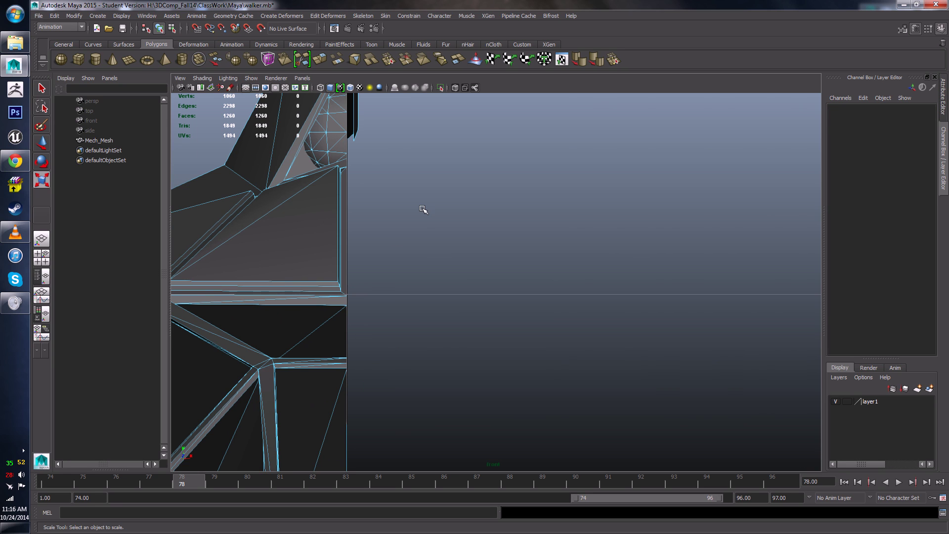
- Delete the remaining faces that extend past the centre line beside the turret
{"action": "scroll", "coordinate": [424, 208], "scroll_direction": "down", "scroll_amount": 3}
{"action": "left_click_drag", "start_coordinate": [435, 347], "coordinate": [374, 121]}
{"action": "key", "text": "Delete"}
{"action": "scroll", "coordinate": [430, 282], "scroll_direction": "down", "scroll_amount": 5}
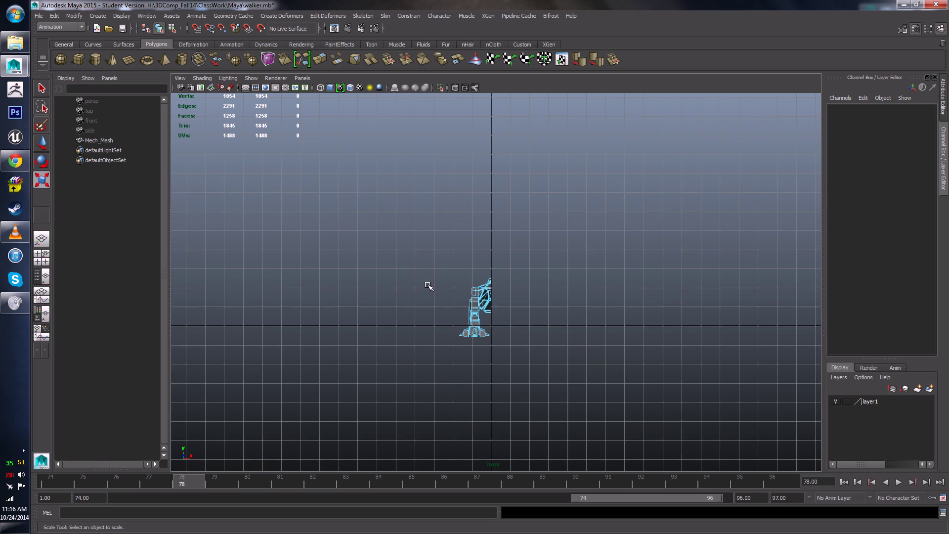
- Return to object mode and select the remaining half, Mech_Mesh, with the Move tool active
{"action": "scroll", "coordinate": [485, 297], "scroll_direction": "up", "scroll_amount": 3}
{"action": "key", "text": "w"}
{"action": "scroll", "coordinate": [486, 382], "scroll_direction": "up", "scroll_amount": 3}
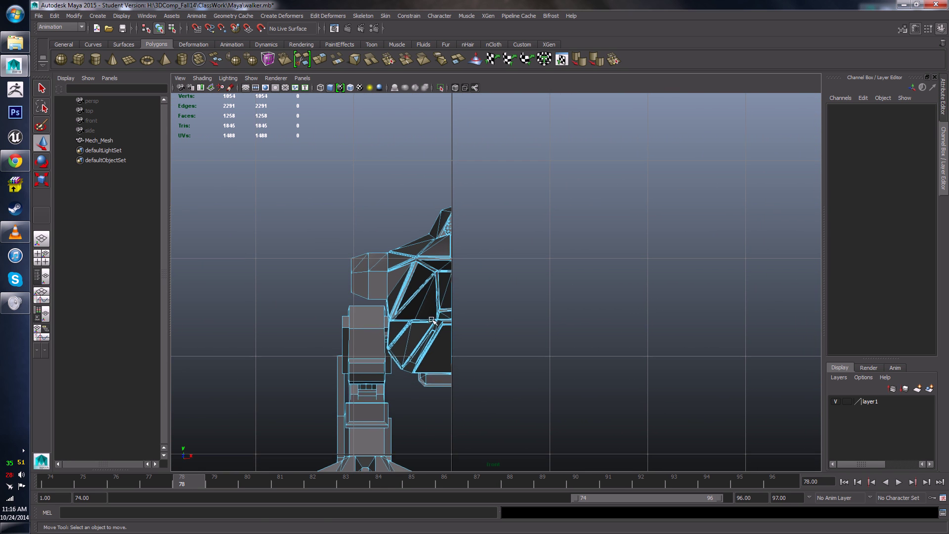
{"action": "right_click_drag", "start_coordinate": [437, 291], "coordinate": [437, 291]}
{"action": "left_click", "coordinate": [437, 290]}
{"action": "middle_click_drag", "start_coordinate": [444, 372], "coordinate": [445, 251], "text": "alt"}
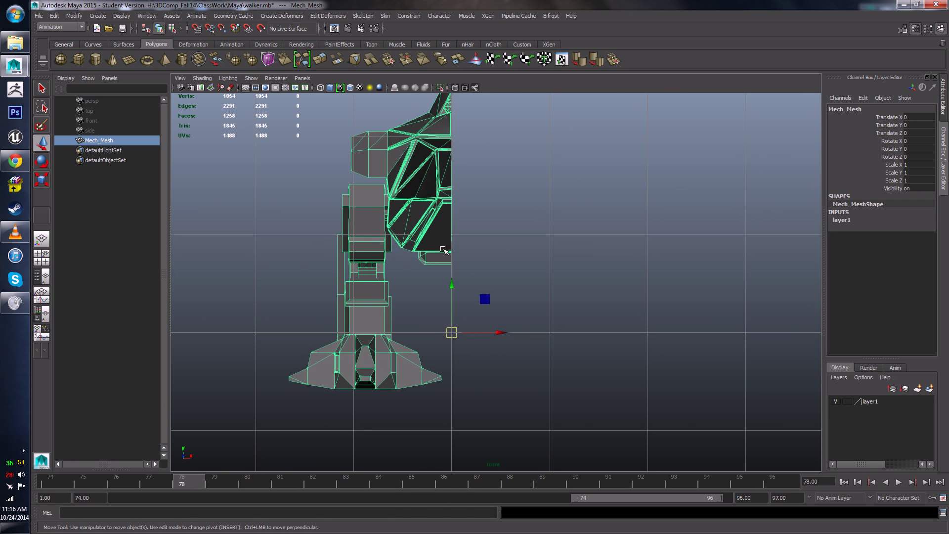
{"action": "left_click_drag", "start_coordinate": [445, 252], "coordinate": [418, 270], "text": "alt"}
{"action": "middle_click_drag", "start_coordinate": [439, 232], "coordinate": [443, 285], "text": "alt"}
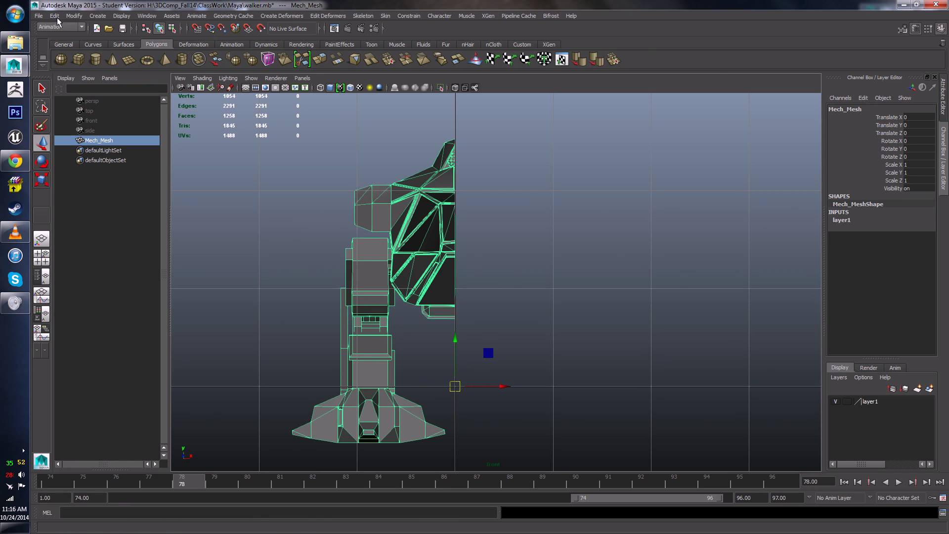
- In the Duplicate Special options, set the number of copies to 1 and the Z translation to 0
{"action": "left_click", "coordinate": [80, 16]}
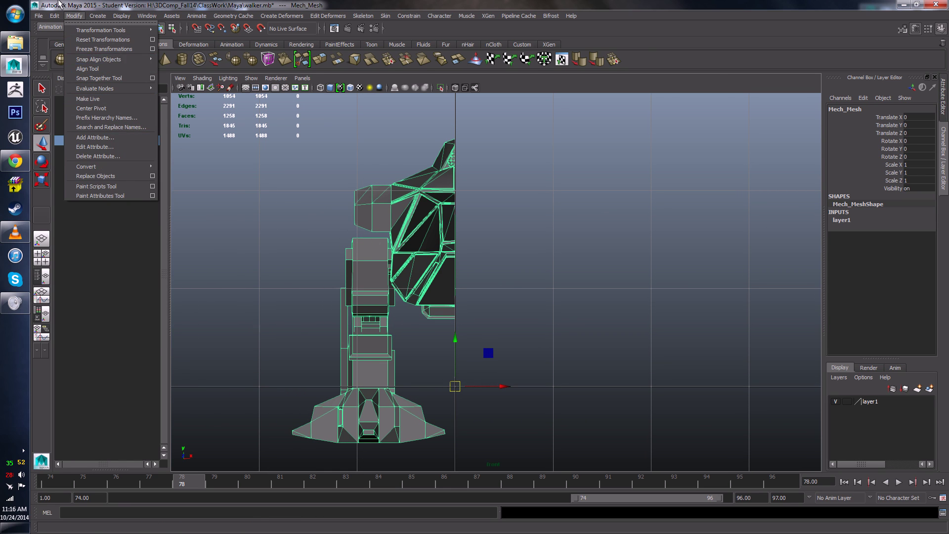
{"action": "mouse_move", "coordinate": [59, 17]}
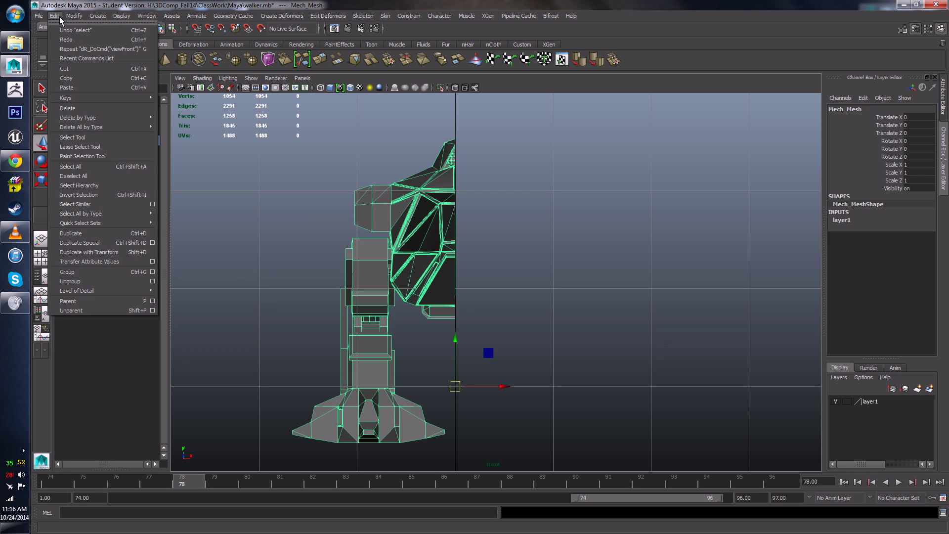
{"action": "left_click", "coordinate": [153, 243]}
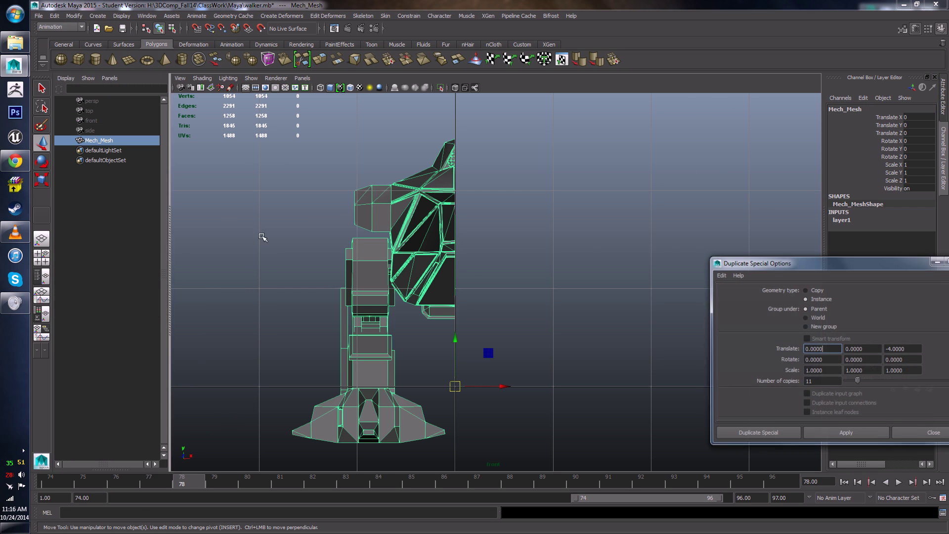
{"action": "left_click_drag", "start_coordinate": [803, 268], "coordinate": [704, 225]}
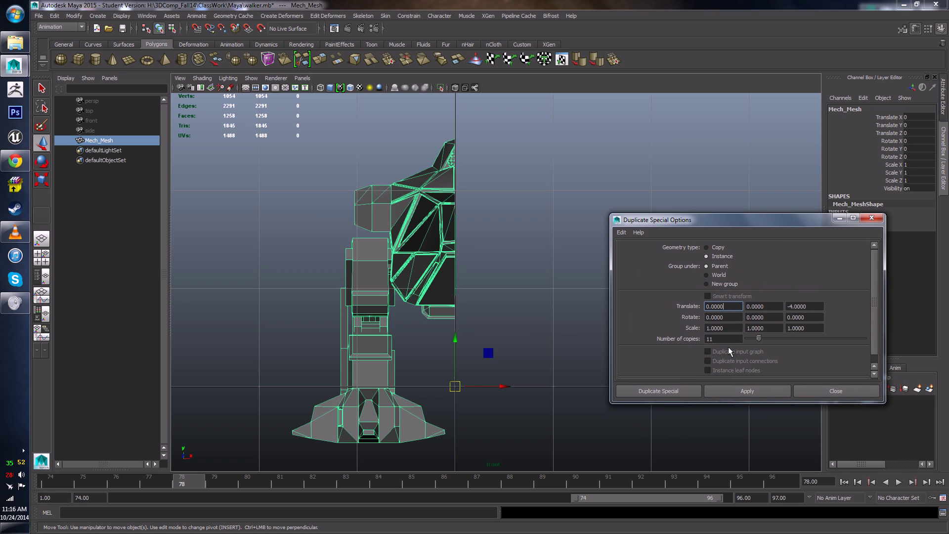
{"action": "left_click_drag", "start_coordinate": [737, 339], "coordinate": [686, 334]}
{"action": "type", "text": "1"}
{"action": "key", "text": "Return"}
{"action": "double_click", "coordinate": [814, 307]}
{"action": "type", "text": "0"}
{"action": "key", "text": "Return"}
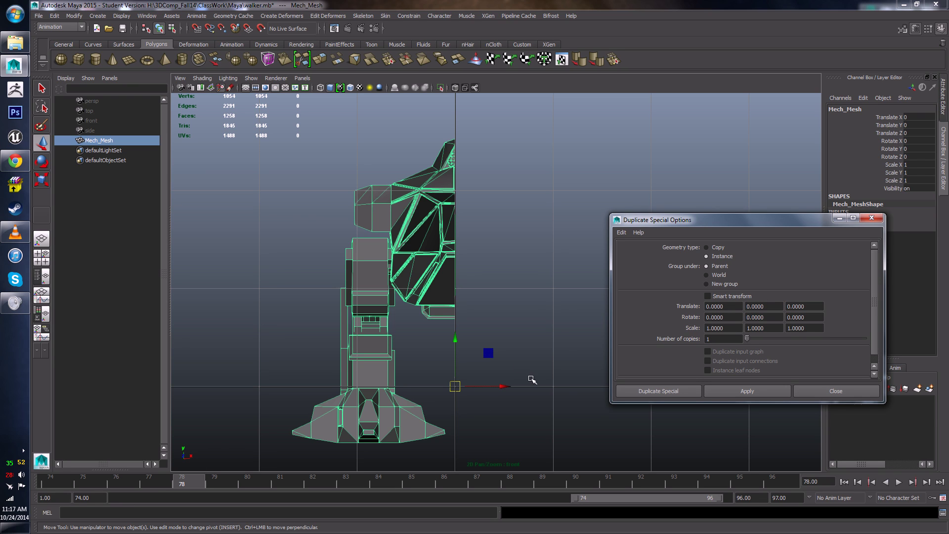
- Duplicate the half mech as an instance mirrored across the centre line with an X scale of -1
{"action": "left_click", "coordinate": [708, 330]}
{"action": "type", "text": "-"}
{"action": "left_click", "coordinate": [744, 391]}
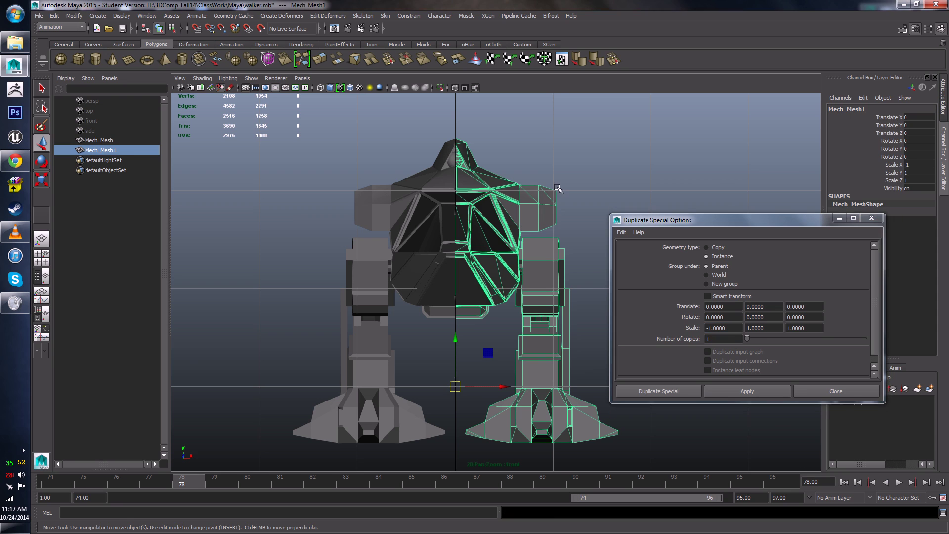
{"action": "left_click", "coordinate": [840, 390]}
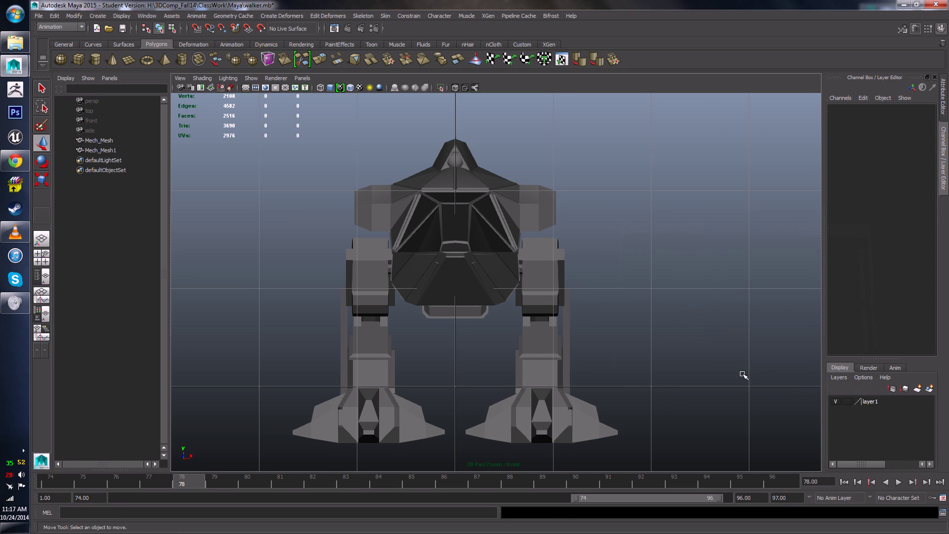
- Select both mech halves and combine them into a single mesh
{"action": "left_click", "coordinate": [506, 240]}
{"action": "left_click", "coordinate": [441, 235], "text": "shift"}
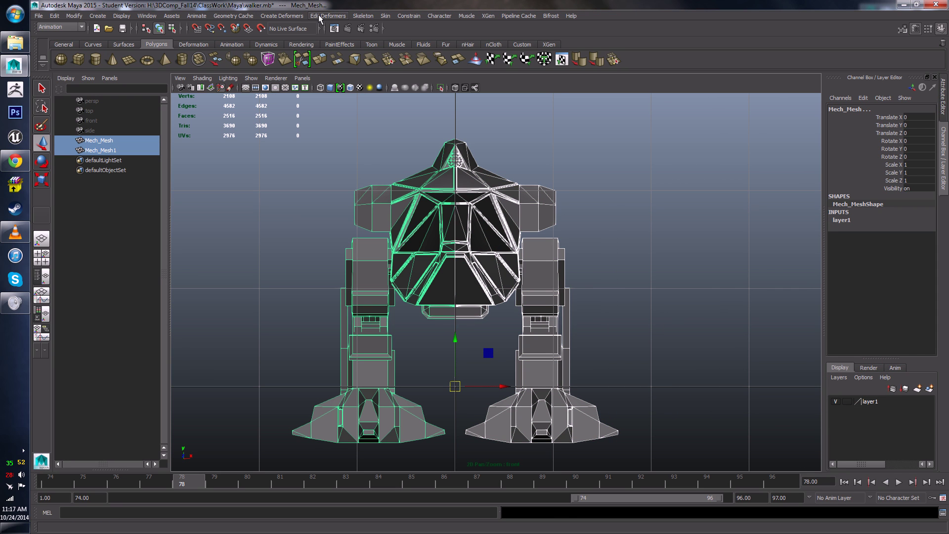
{"action": "left_click", "coordinate": [60, 27]}
{"action": "left_click", "coordinate": [55, 42]}
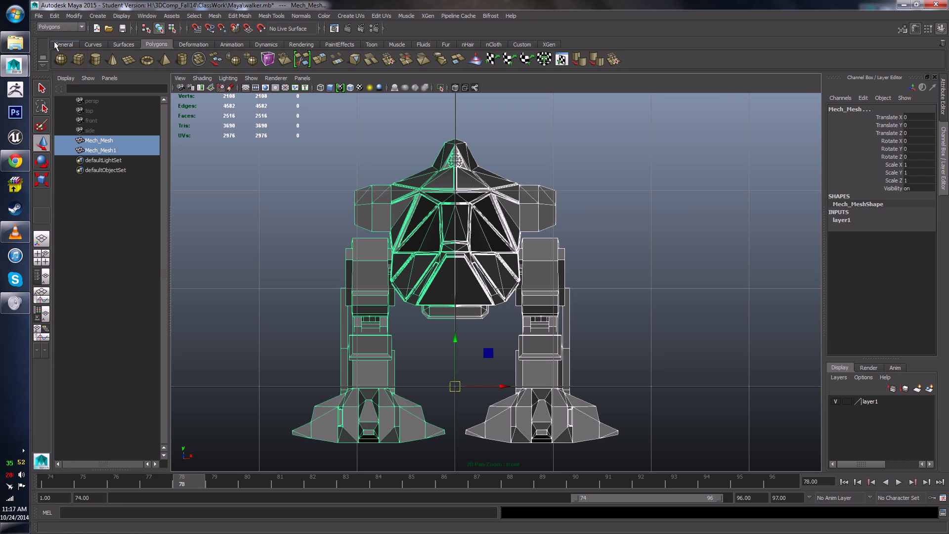
{"action": "left_click", "coordinate": [240, 15]}
{"action": "mouse_move", "coordinate": [216, 20]}
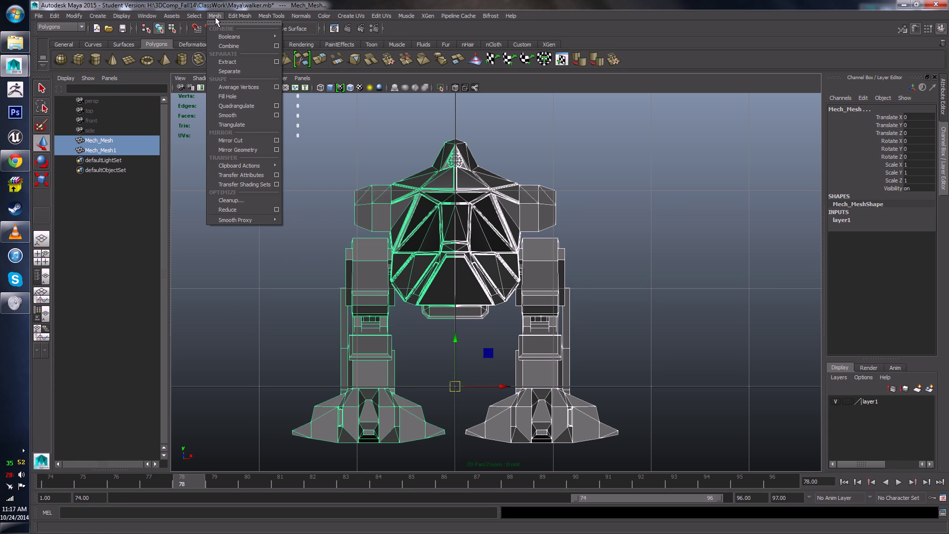
{"action": "left_click", "coordinate": [228, 46]}
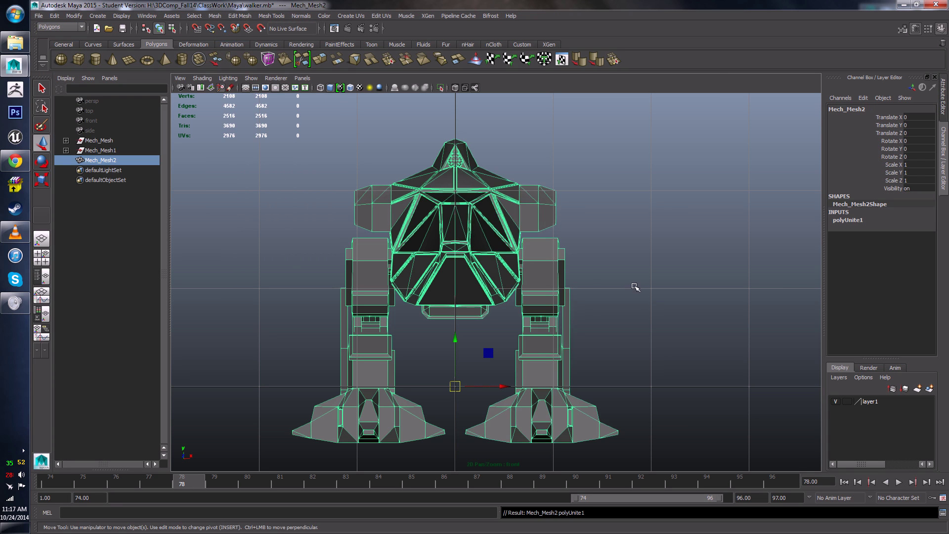
- Try moving the front lower hull face beside the centre line on the combined mesh
{"action": "left_click", "coordinate": [634, 282]}
{"action": "scroll", "coordinate": [462, 240], "scroll_direction": "up", "scroll_amount": 4}
{"action": "left_click", "coordinate": [493, 307]}
{"action": "scroll", "coordinate": [470, 248], "scroll_direction": "up", "scroll_amount": 5}
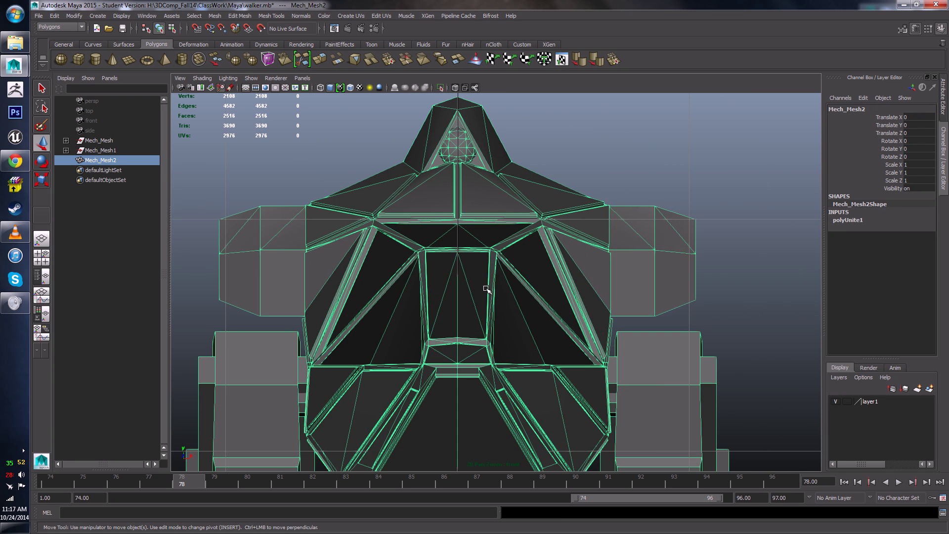
{"action": "right_click", "coordinate": [467, 282]}
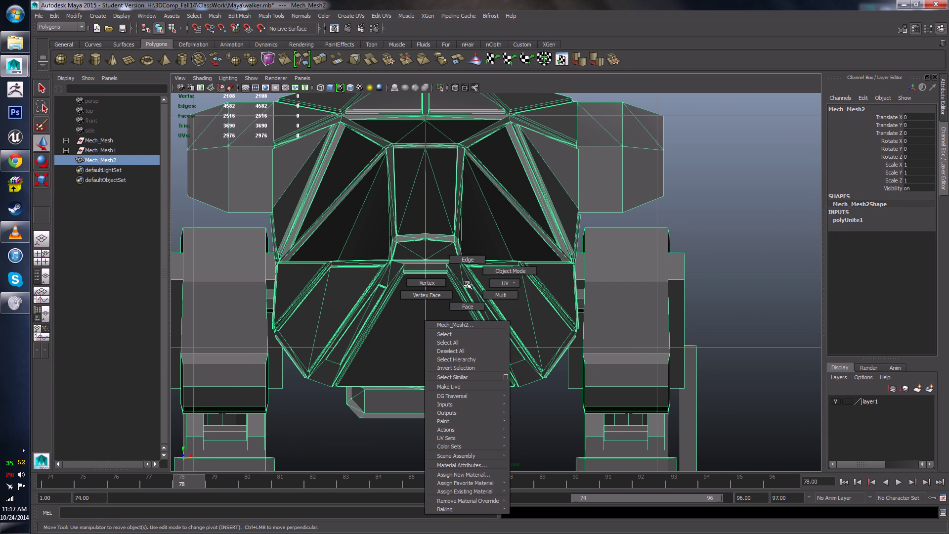
{"action": "scroll", "coordinate": [466, 284], "scroll_direction": "up", "scroll_amount": 4}
{"action": "right_click_drag", "start_coordinate": [400, 299], "coordinate": [406, 325]}
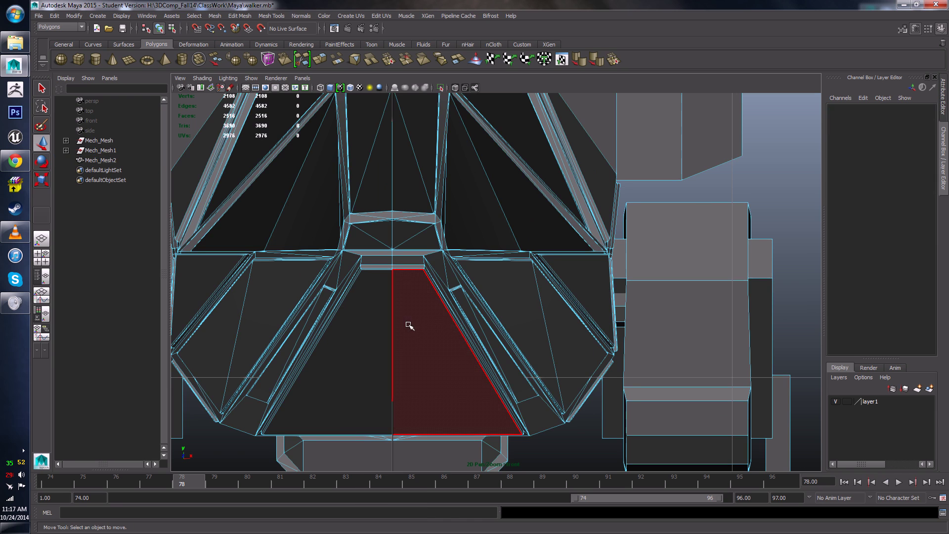
{"action": "left_click", "coordinate": [409, 326]}
{"action": "middle_click_drag", "start_coordinate": [492, 354], "coordinate": [396, 276]}
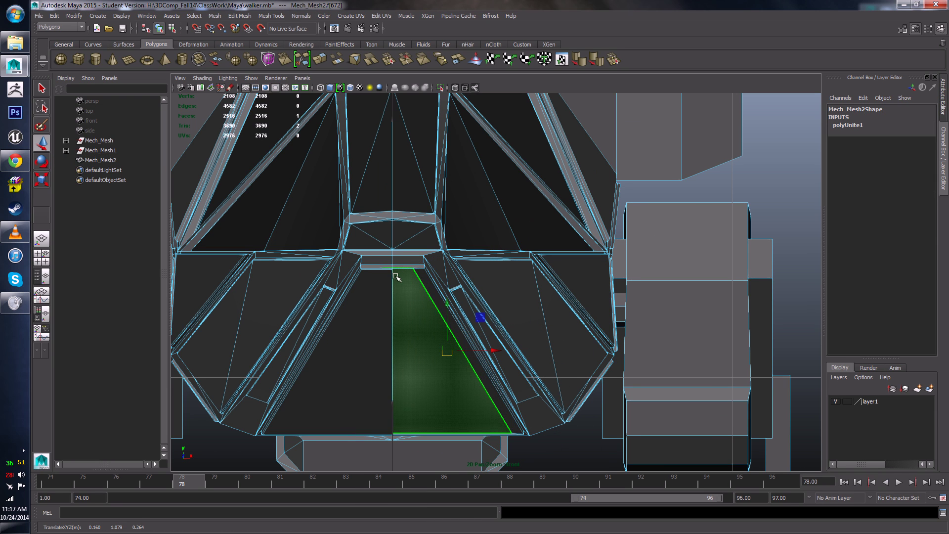
- Select the combined mesh's vertices along the vertical centre line, from the lower hull up to the turret's peak
{"action": "scroll", "coordinate": [482, 296], "scroll_direction": "down", "scroll_amount": 6}
{"action": "scroll", "coordinate": [472, 268], "scroll_direction": "up", "scroll_amount": 2}
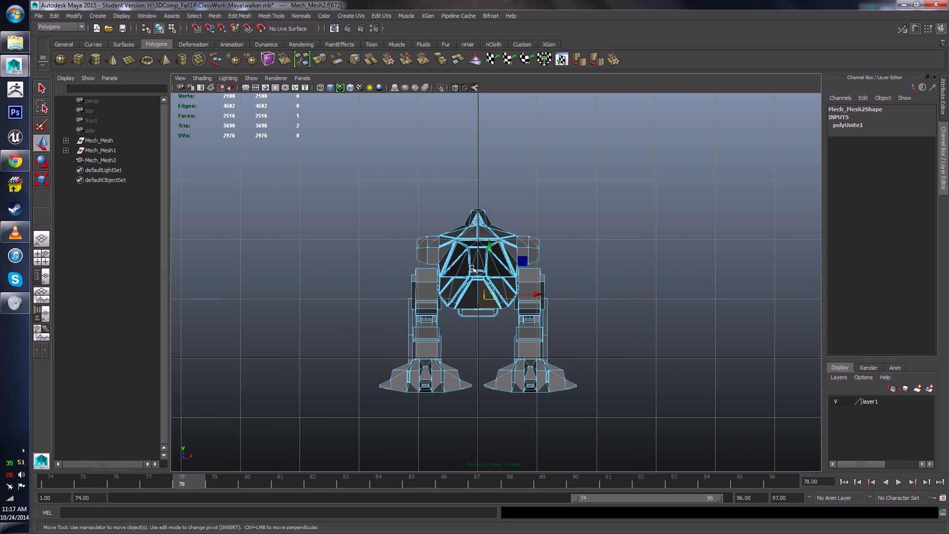
{"action": "scroll", "coordinate": [472, 268], "scroll_direction": "up", "scroll_amount": 8}
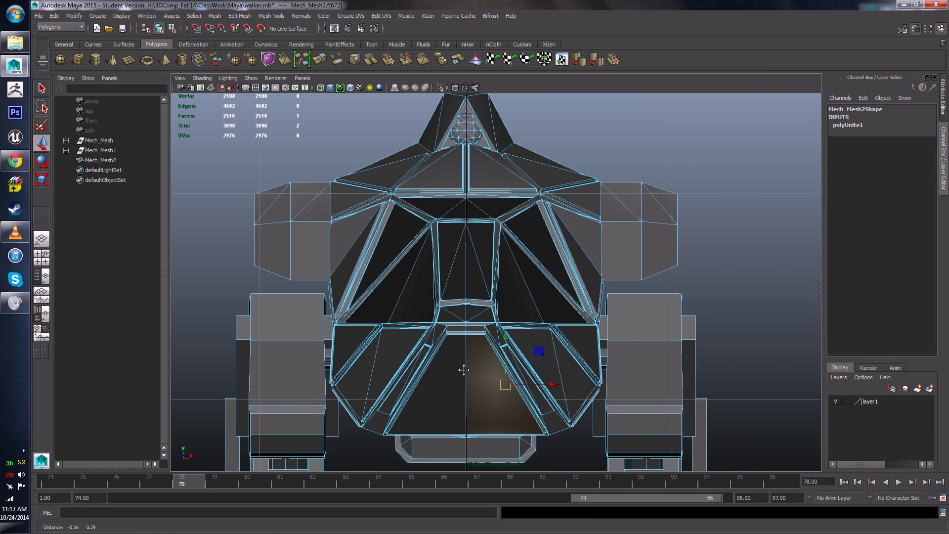
{"action": "scroll", "coordinate": [508, 392], "scroll_direction": "down", "scroll_amount": 1}
{"action": "scroll", "coordinate": [504, 340], "scroll_direction": "up", "scroll_amount": 1}
{"action": "right_click_drag", "start_coordinate": [466, 434], "coordinate": [424, 299]}
{"action": "middle_click_drag", "start_coordinate": [476, 406], "coordinate": [473, 381], "text": "alt"}
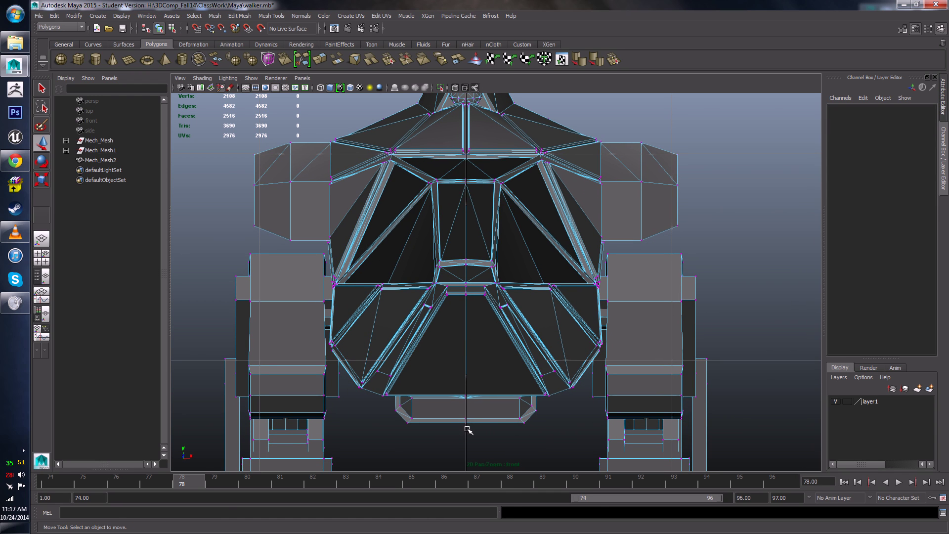
{"action": "left_click_drag", "start_coordinate": [454, 297], "coordinate": [465, 82]}
{"action": "middle_click_drag", "start_coordinate": [479, 145], "coordinate": [500, 333], "text": "alt"}
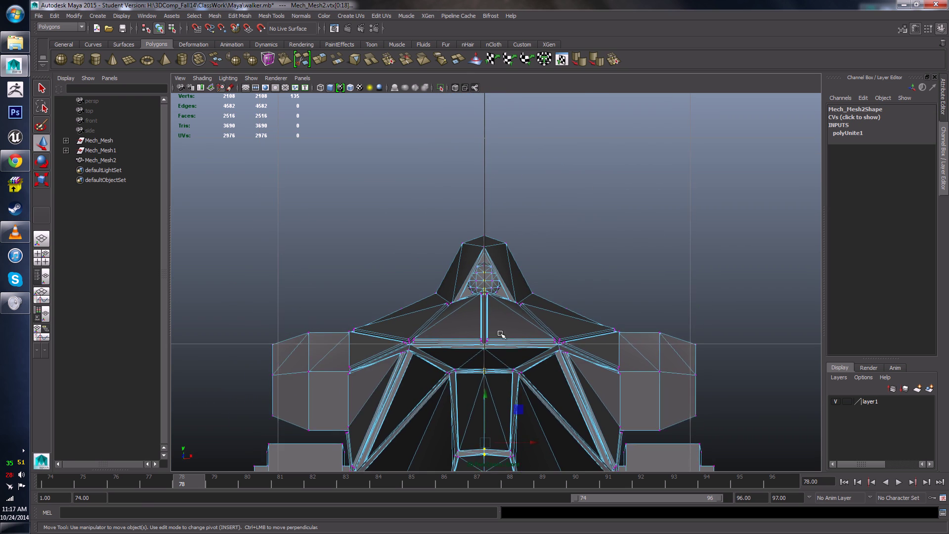
{"action": "scroll", "coordinate": [497, 316], "scroll_direction": "up", "scroll_amount": 3}
{"action": "scroll", "coordinate": [493, 299], "scroll_direction": "up", "scroll_amount": 2}
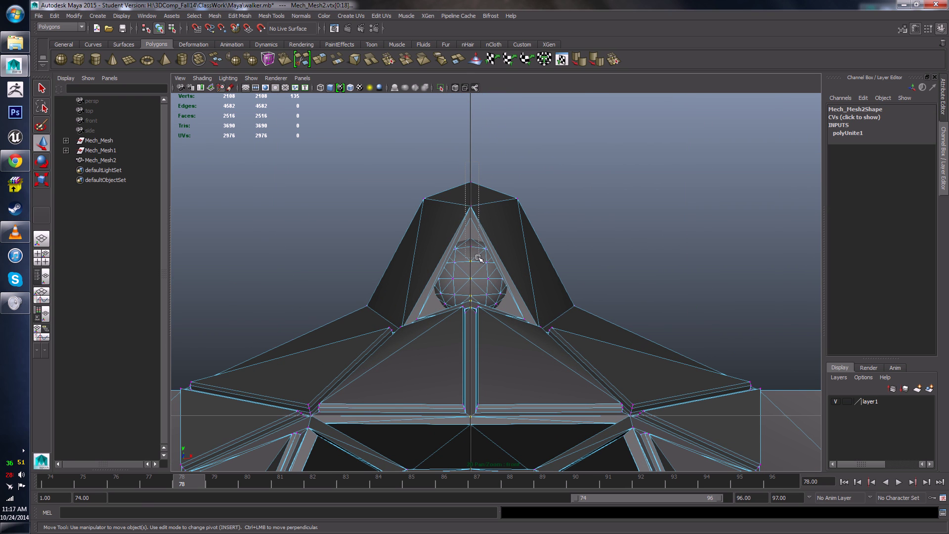
- Check the selected centre line vertices around the turret barrels in the perspective view and drop the stray ones
{"action": "key", "text": "space"}
{"action": "left_click_drag", "start_coordinate": [510, 268], "coordinate": [380, 269]}
{"action": "scroll", "coordinate": [380, 268], "scroll_direction": "up", "scroll_amount": 10}
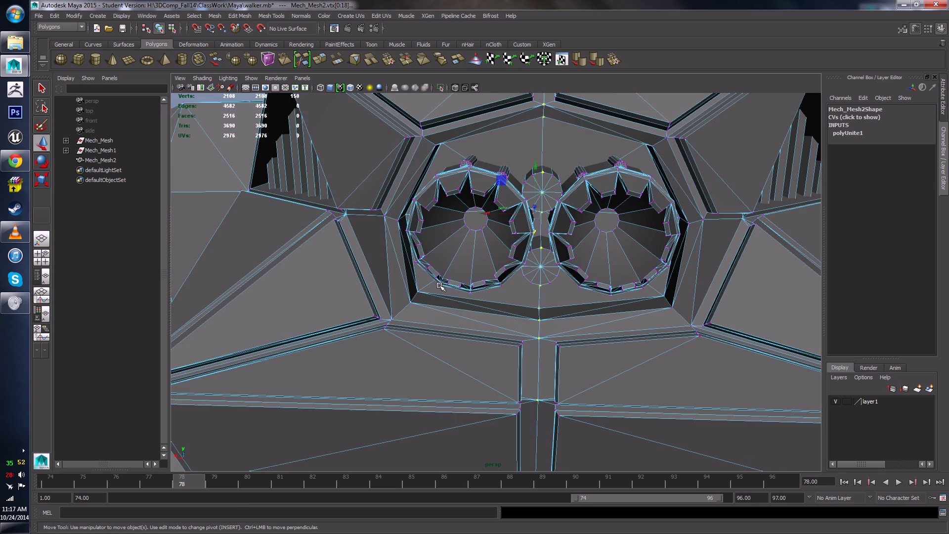
{"action": "scroll", "coordinate": [418, 240], "scroll_direction": "up", "scroll_amount": 2}
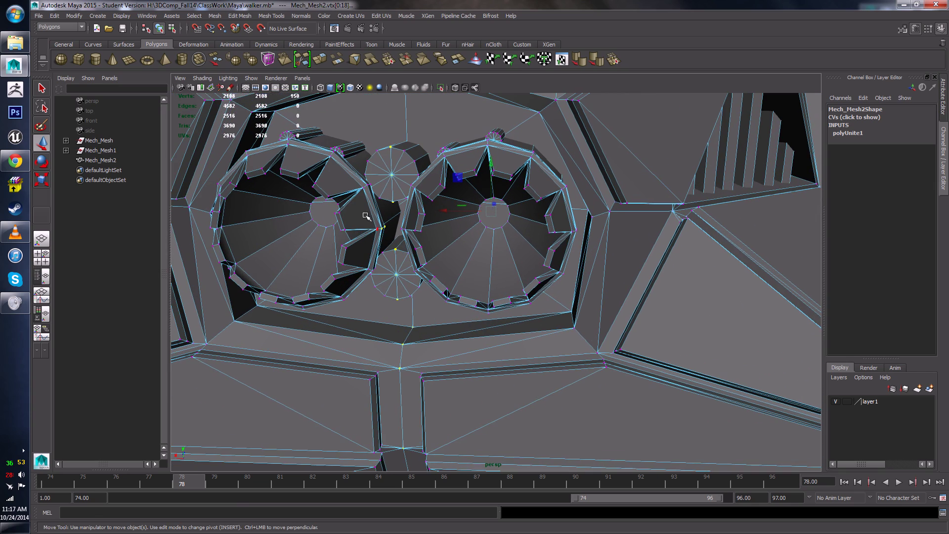
{"action": "left_click_drag", "start_coordinate": [386, 238], "coordinate": [474, 262], "text": "alt"}
{"action": "middle_click_drag", "start_coordinate": [529, 336], "coordinate": [527, 371], "text": "alt"}
{"action": "left_click_drag", "start_coordinate": [527, 371], "coordinate": [618, 346], "text": "alt"}
{"action": "scroll", "coordinate": [511, 361], "scroll_direction": "up", "scroll_amount": 4}
{"action": "scroll", "coordinate": [508, 367], "scroll_direction": "down", "scroll_amount": 10}
{"action": "scroll", "coordinate": [508, 352], "scroll_direction": "down", "scroll_amount": 4}
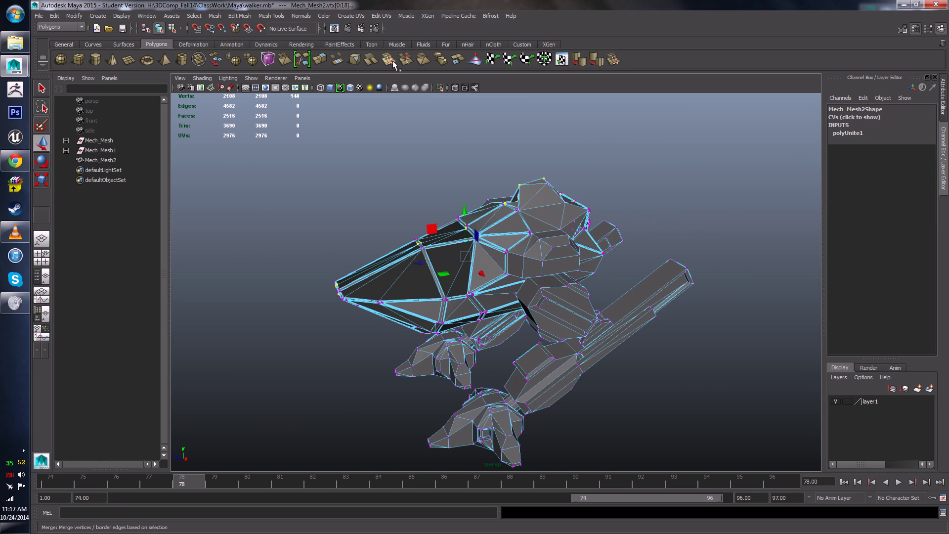
- Merge the selected centre line vertices with a threshold of 0.0010
{"action": "double_click", "coordinate": [394, 63]}
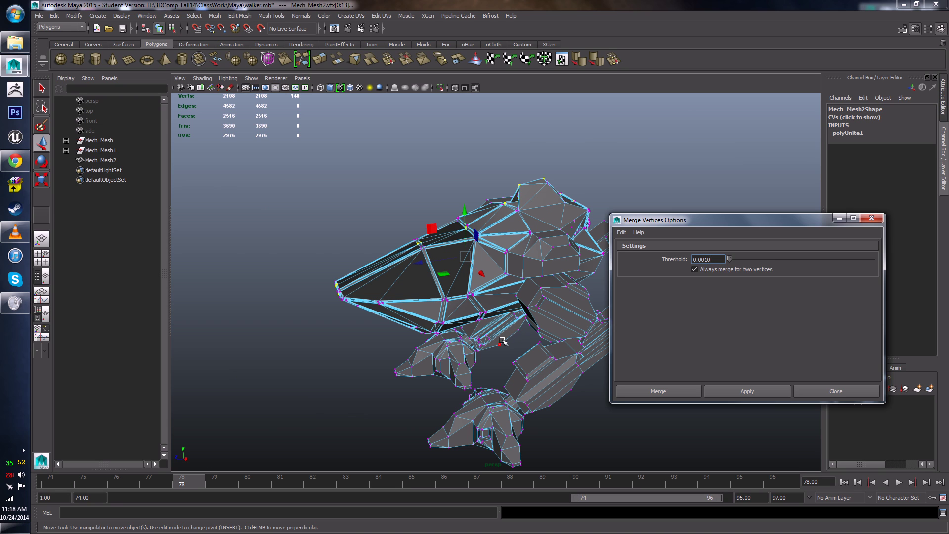
{"action": "left_click_drag", "start_coordinate": [464, 369], "coordinate": [559, 366], "text": "alt"}
{"action": "right_click_drag", "start_coordinate": [487, 346], "coordinate": [537, 356], "text": "alt"}
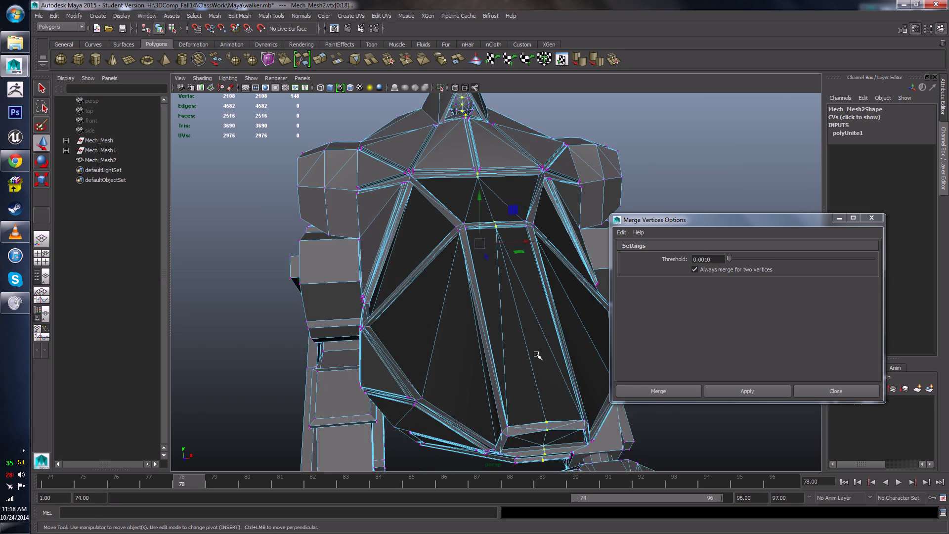
{"action": "scroll", "coordinate": [534, 352], "scroll_direction": "up", "scroll_amount": 3}
{"action": "middle_click_drag", "start_coordinate": [529, 351], "coordinate": [497, 299], "text": "alt"}
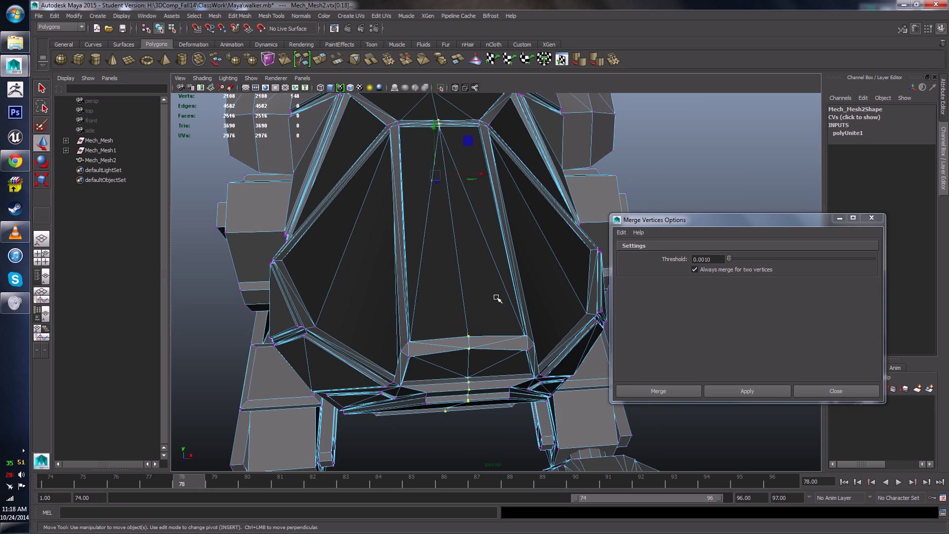
{"action": "left_click", "coordinate": [746, 391]}
- Test the merged seam by moving a canopy centre edge and an edge below it, undoing each move
{"action": "right_click_drag", "start_coordinate": [468, 304], "coordinate": [469, 274]}
{"action": "left_click", "coordinate": [462, 296]}
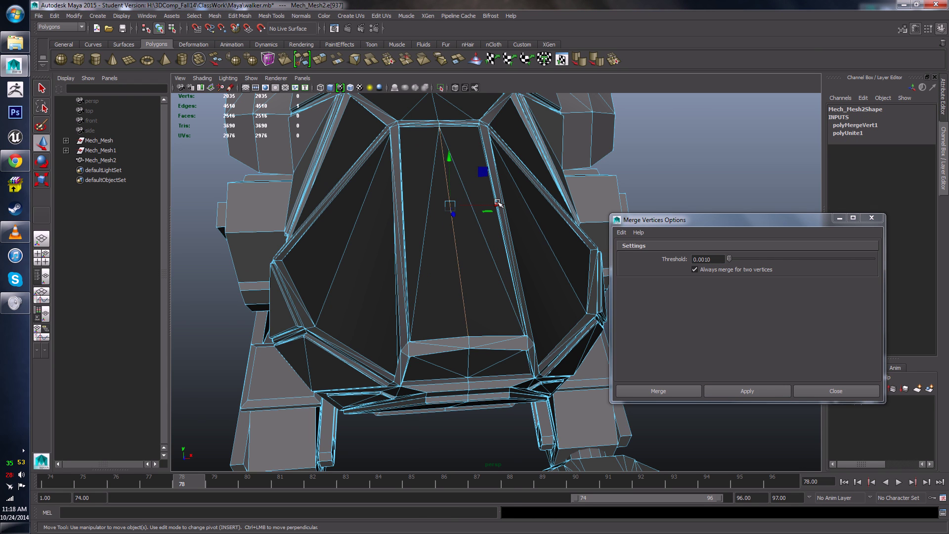
{"action": "mouse_move", "coordinate": [496, 214]}
{"action": "left_mouse_down"}
{"action": "mouse_move", "coordinate": [509, 204]}
{"action": "mouse_move", "coordinate": [453, 208]}
{"action": "mouse_move", "coordinate": [486, 210]}
{"action": "left_mouse_up"}
{"action": "key", "text": "ctrl+z"}
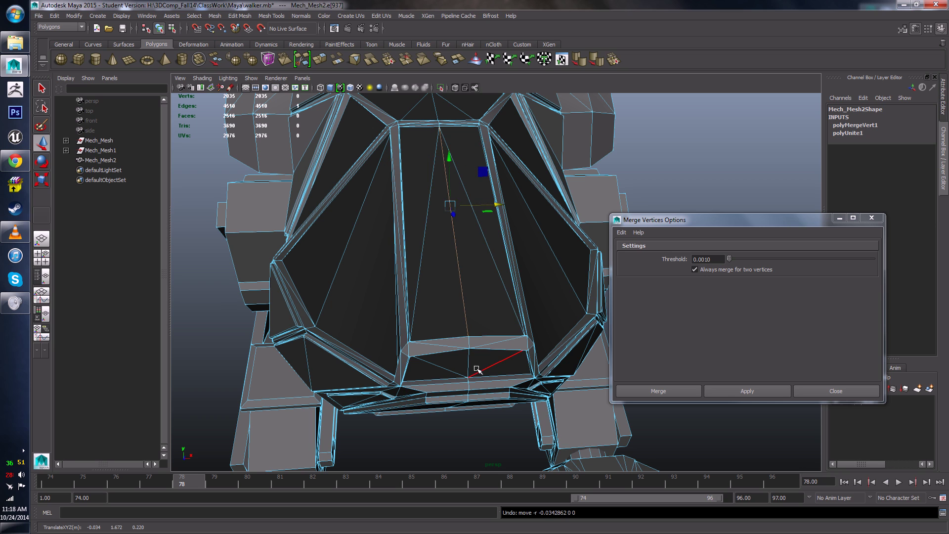
{"action": "left_click", "coordinate": [471, 342]}
{"action": "mouse_move", "coordinate": [475, 343]}
{"action": "left_mouse_down"}
{"action": "mouse_move", "coordinate": [497, 371]}
{"action": "mouse_move", "coordinate": [470, 349]}
{"action": "mouse_move", "coordinate": [484, 354]}
{"action": "left_mouse_up"}
{"action": "key", "text": "ctrl+z"}
{"action": "scroll", "coordinate": [505, 330], "scroll_direction": "down", "scroll_amount": 5}
{"action": "left_click", "coordinate": [847, 394]}
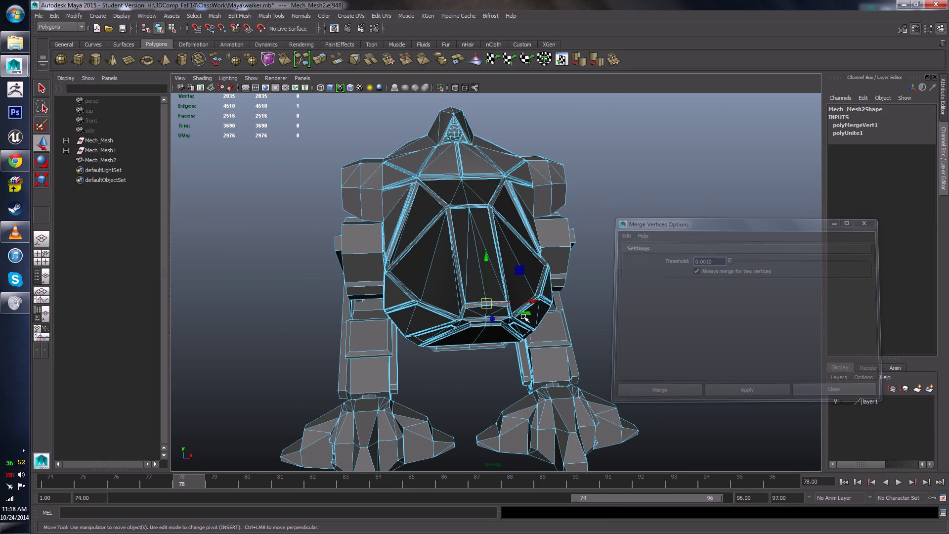
- Return the mesh to object mode and examine the whole mech and its side hull panels from several angles
{"action": "right_click_drag", "start_coordinate": [487, 238], "coordinate": [502, 218]}
{"action": "right_click_drag", "start_coordinate": [499, 264], "coordinate": [462, 230]}
{"action": "left_click_drag", "start_coordinate": [628, 244], "coordinate": [586, 302], "text": "alt"}
{"action": "right_click_drag", "start_coordinate": [452, 208], "coordinate": [497, 184]}
{"action": "scroll", "coordinate": [593, 247], "scroll_direction": "down", "scroll_amount": 5}
{"action": "left_click_drag", "start_coordinate": [608, 287], "coordinate": [594, 224], "text": "alt"}
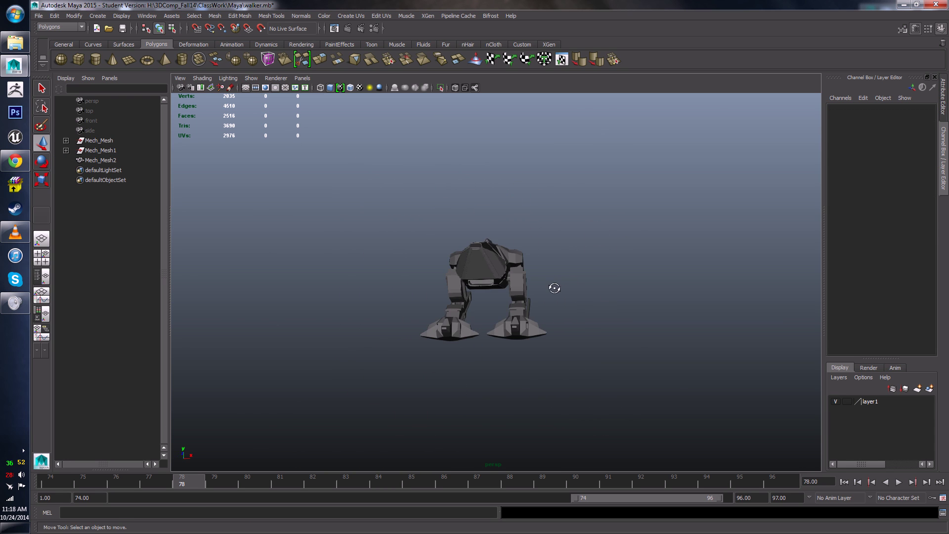
{"action": "left_click_drag", "start_coordinate": [554, 286], "coordinate": [553, 244], "text": "alt"}
{"action": "scroll", "coordinate": [458, 258], "scroll_direction": "up", "scroll_amount": 5}
{"action": "scroll", "coordinate": [458, 258], "scroll_direction": "up", "scroll_amount": 5}
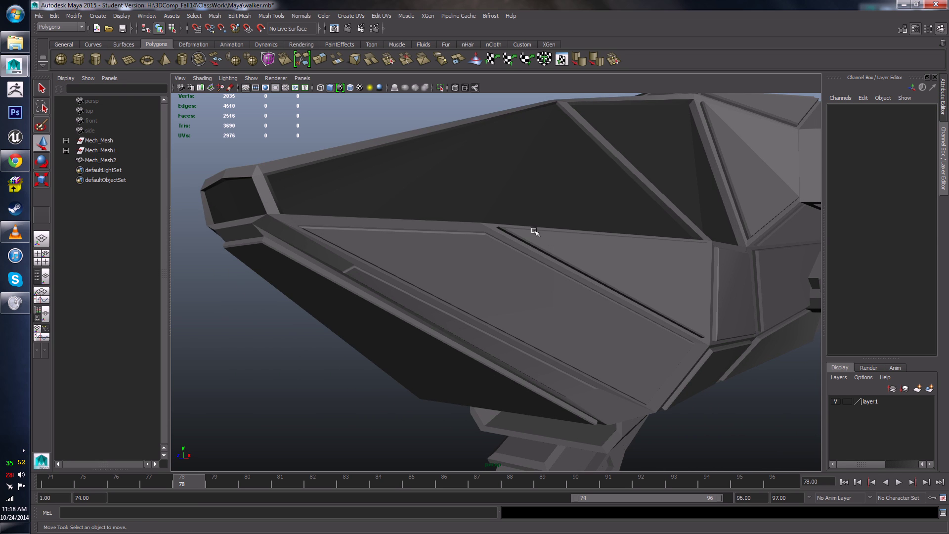
- Select the combined mech mesh to check its wireframe as a whole, and clear the selection
{"action": "left_click", "coordinate": [536, 232]}
{"action": "left_click_drag", "start_coordinate": [474, 291], "coordinate": [422, 236], "text": "alt"}
{"action": "scroll", "coordinate": [654, 276], "scroll_direction": "down", "scroll_amount": 5}
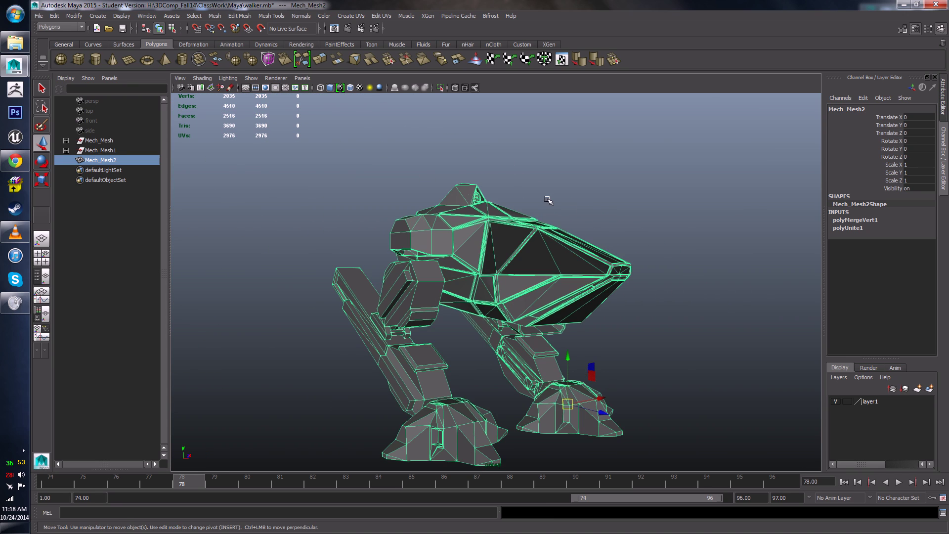
{"action": "left_click", "coordinate": [549, 199]}
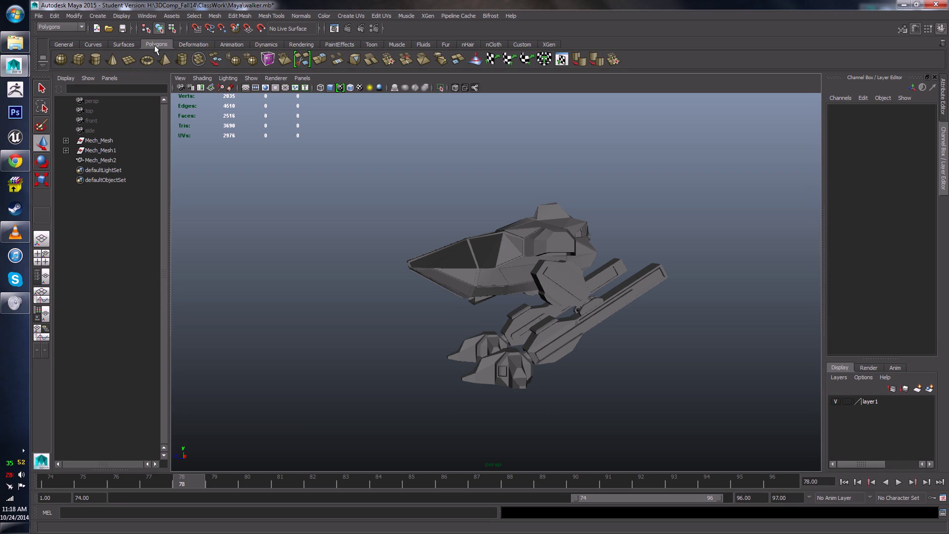
- Activate the Joint Tool and inspect the mech's legs for joint placement
{"action": "left_click", "coordinate": [231, 44]}
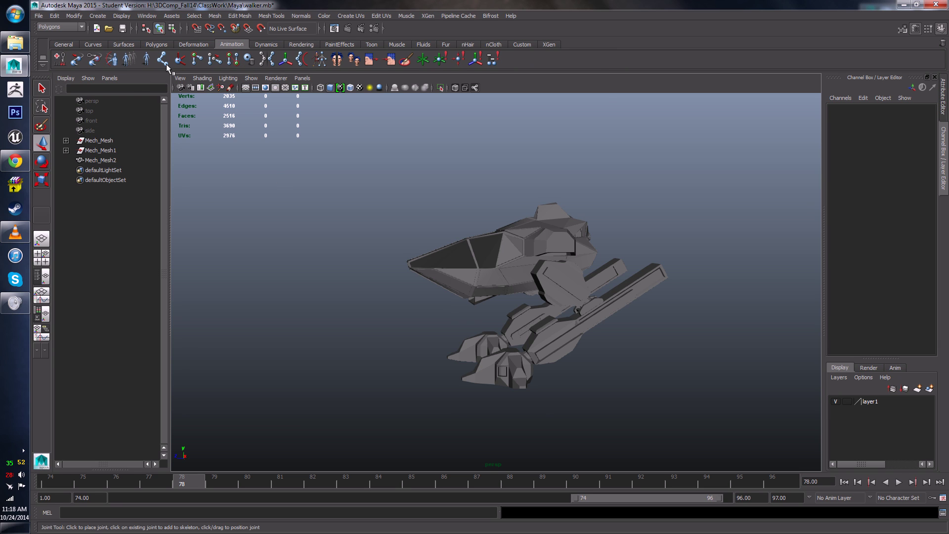
{"action": "left_click", "coordinate": [164, 64]}
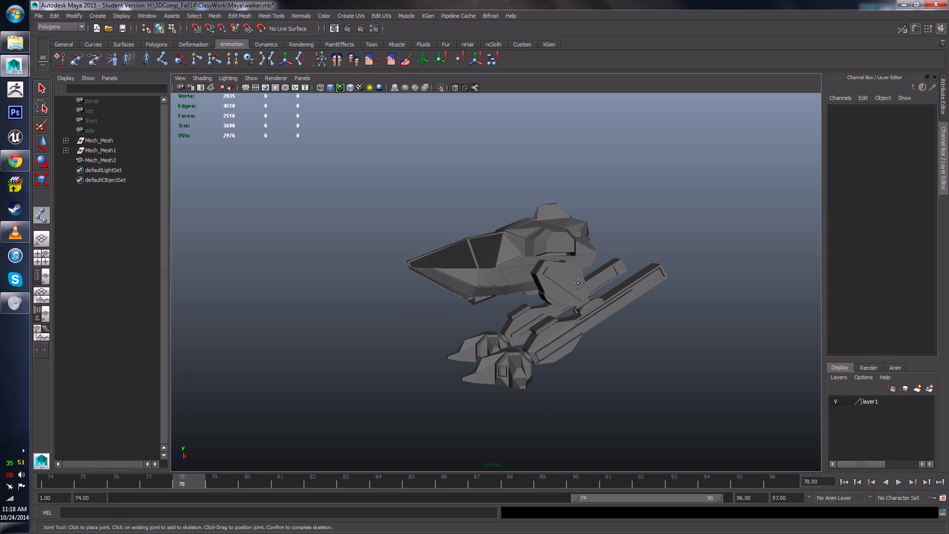
{"action": "left_click_drag", "start_coordinate": [456, 270], "coordinate": [336, 255], "text": "alt"}
{"action": "scroll", "coordinate": [483, 350], "scroll_direction": "up", "scroll_amount": 5}
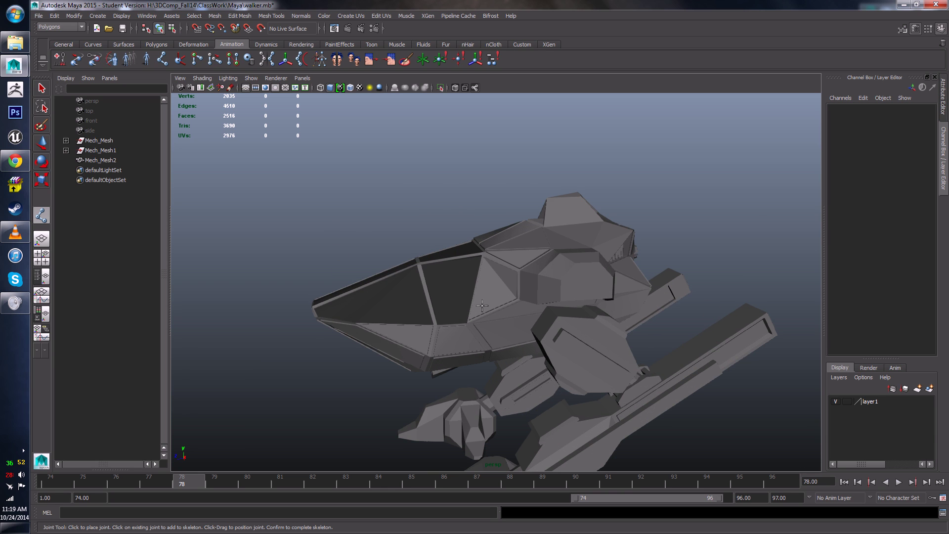
{"action": "left_click_drag", "start_coordinate": [493, 318], "coordinate": [513, 257], "text": "alt"}
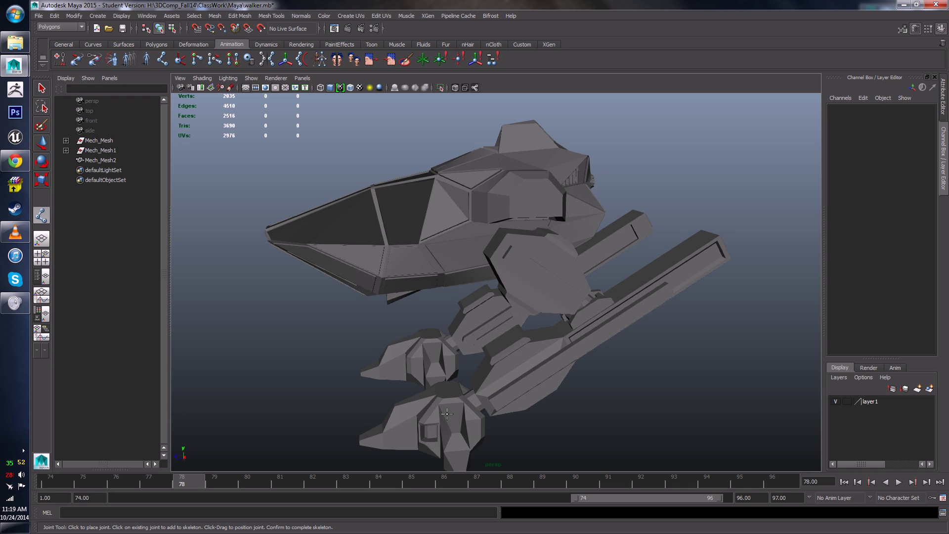
{"action": "left_click_drag", "start_coordinate": [470, 402], "coordinate": [487, 307], "text": "alt"}
- Switch to the side view and display the mech in X-Ray with wireframe on shaded
{"action": "key", "text": "space"}
{"action": "left_click_drag", "start_coordinate": [422, 233], "coordinate": [462, 235]}
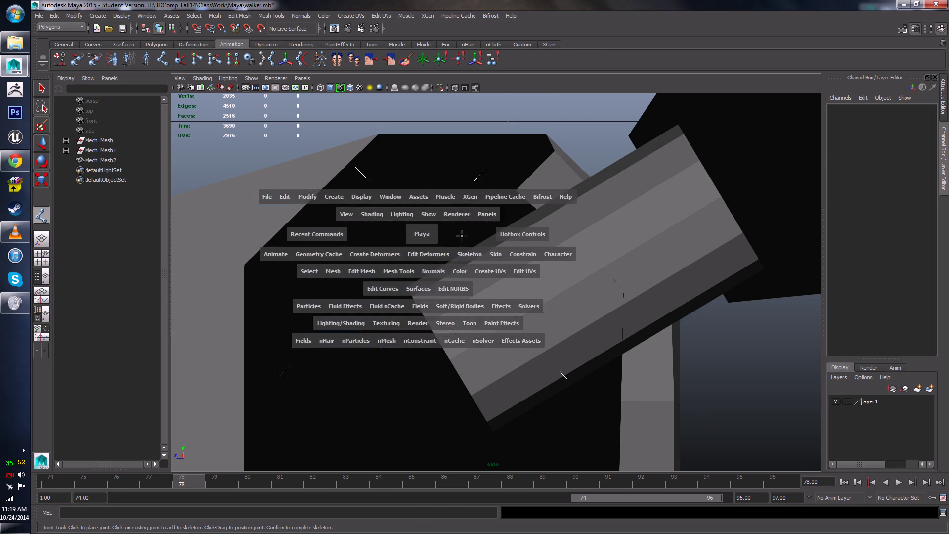
{"action": "scroll", "coordinate": [534, 306], "scroll_direction": "down", "scroll_amount": 10}
{"action": "scroll", "coordinate": [530, 286], "scroll_direction": "up", "scroll_amount": 8}
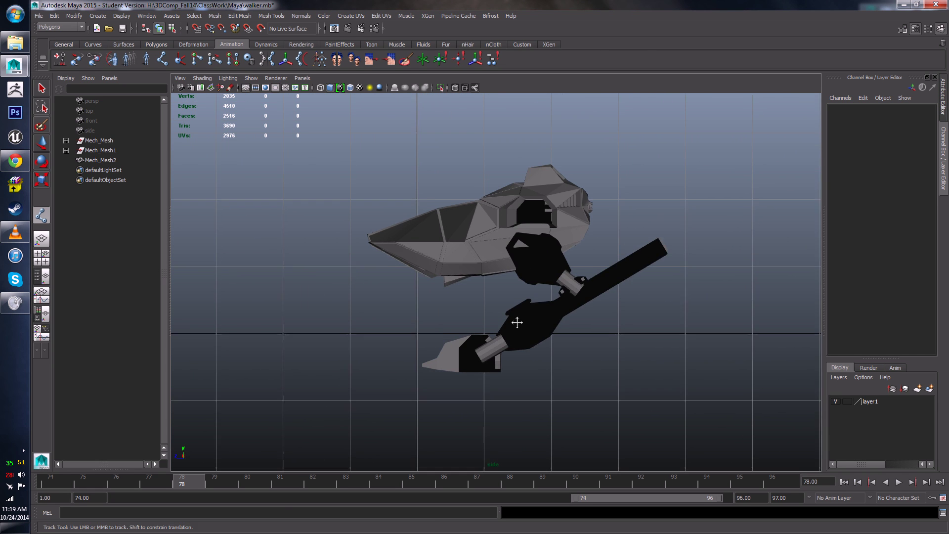
{"action": "scroll", "coordinate": [585, 298], "scroll_direction": "up", "scroll_amount": 6}
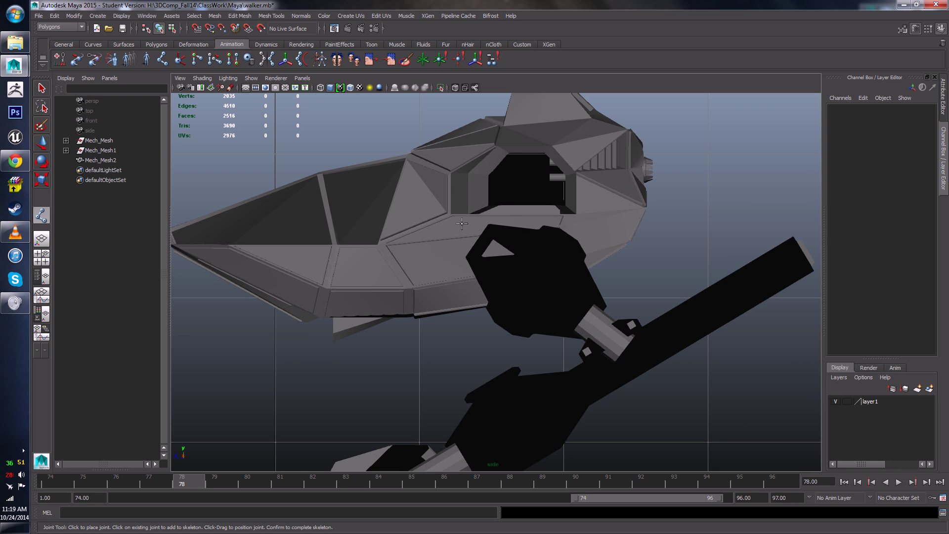
{"action": "left_click", "coordinate": [454, 88]}
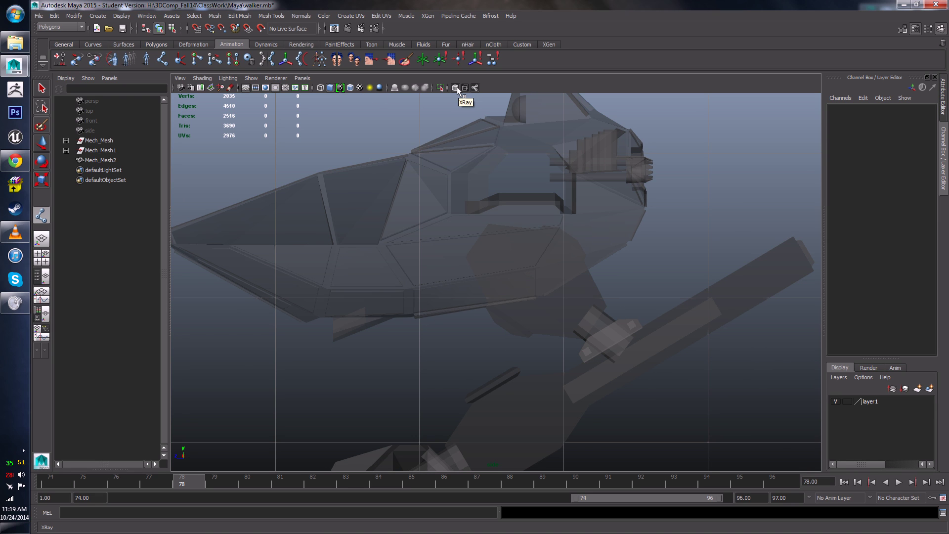
{"action": "left_click", "coordinate": [349, 89]}
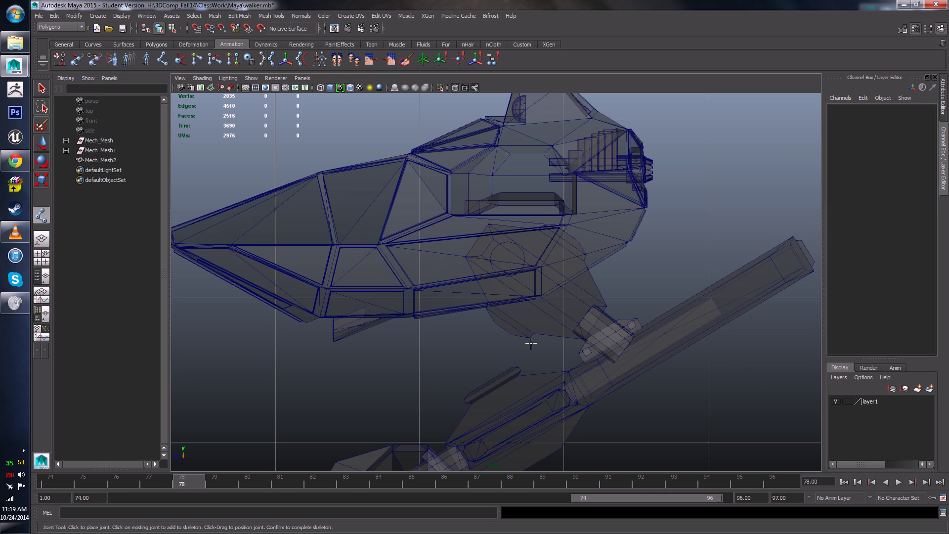
- Place a root joint inside the hull, a hip joint at the upper leg's circular pivot and a knee joint at the connecting cylinder
{"action": "middle_click_drag", "start_coordinate": [574, 355], "coordinate": [493, 297], "text": "alt"}
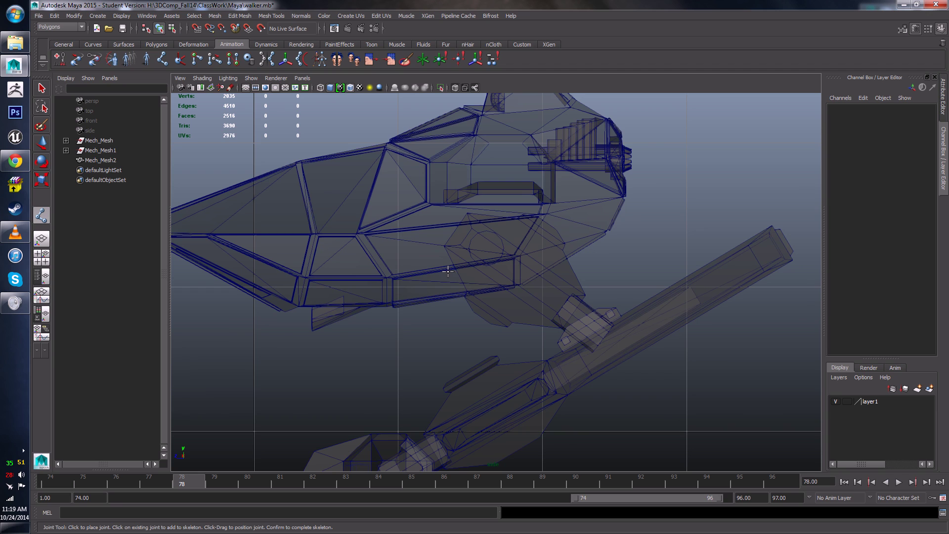
{"action": "scroll", "coordinate": [472, 303], "scroll_direction": "up", "scroll_amount": 3}
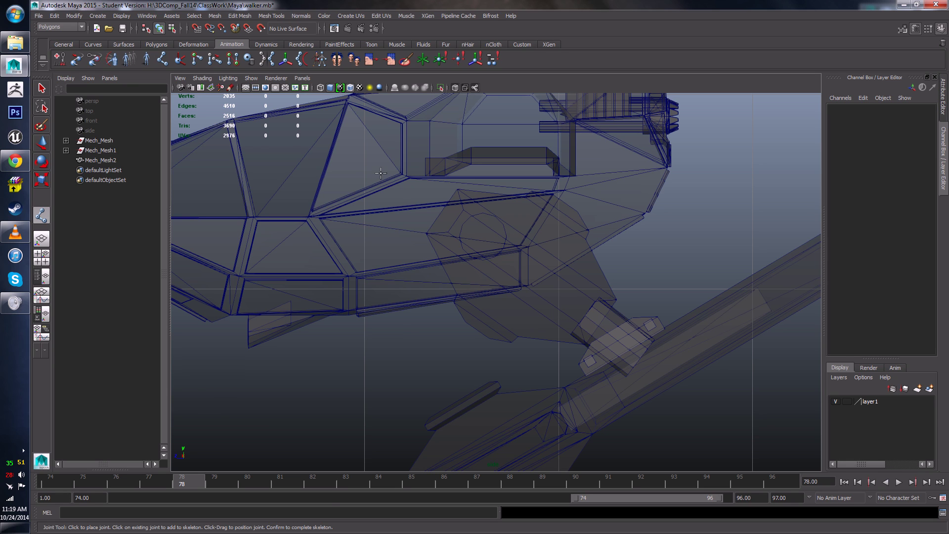
{"action": "left_click", "coordinate": [392, 196]}
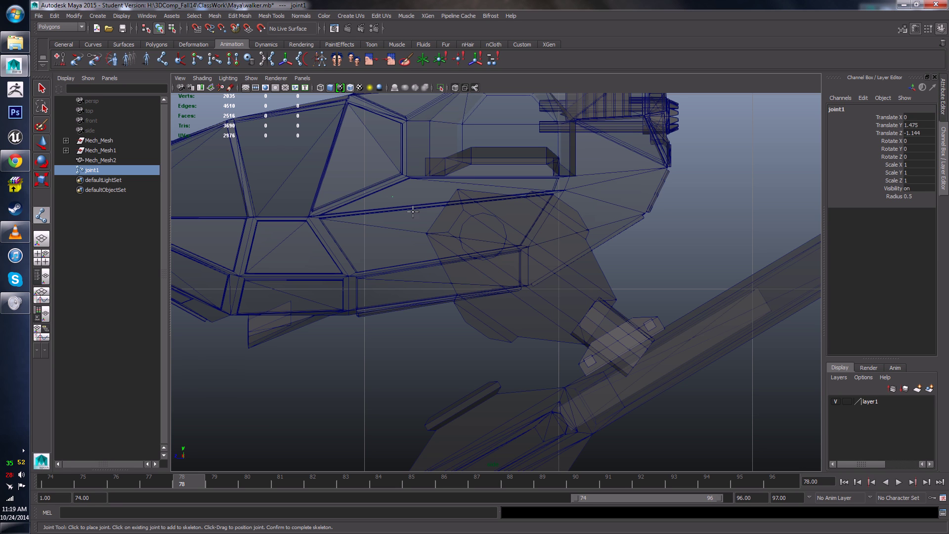
{"action": "scroll", "coordinate": [396, 200], "scroll_direction": "up", "scroll_amount": 5}
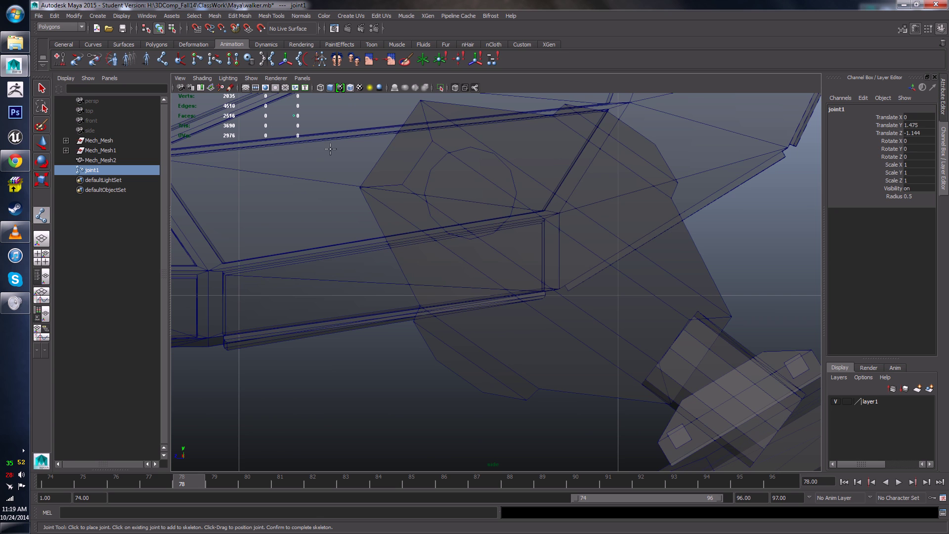
{"action": "scroll", "coordinate": [330, 149], "scroll_direction": "down", "scroll_amount": 10}
{"action": "scroll", "coordinate": [445, 208], "scroll_direction": "up", "scroll_amount": 8}
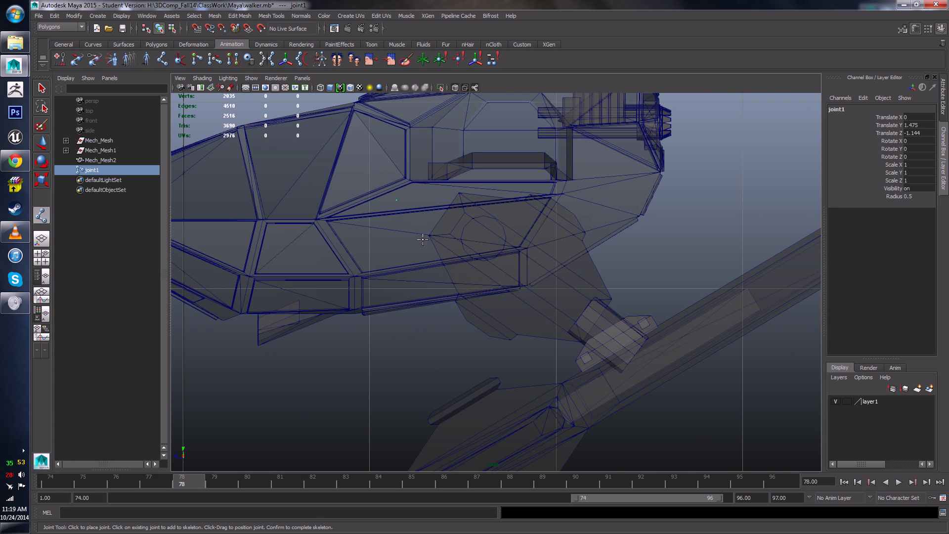
{"action": "left_click", "coordinate": [483, 239]}
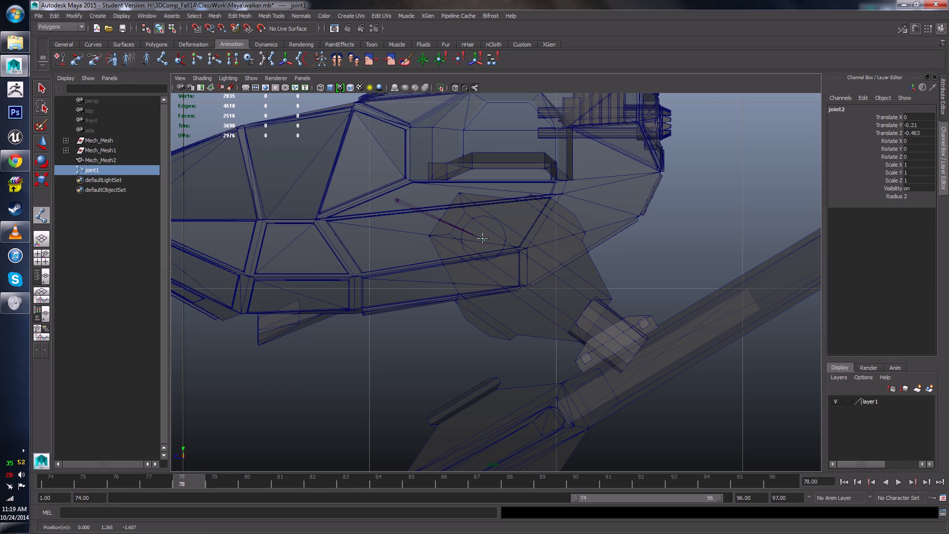
{"action": "key", "text": "Return"}
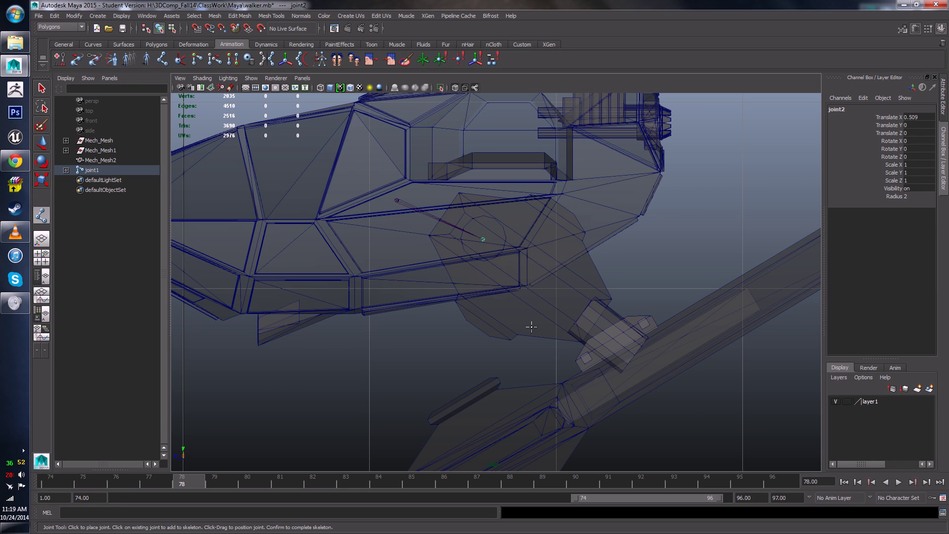
{"action": "left_click", "coordinate": [621, 346]}
- Try an extra joint at the upper end of the lower leg, and remove it from the chain
{"action": "left_click_drag", "start_coordinate": [654, 418], "coordinate": [598, 405]}
{"action": "key", "text": "Return"}
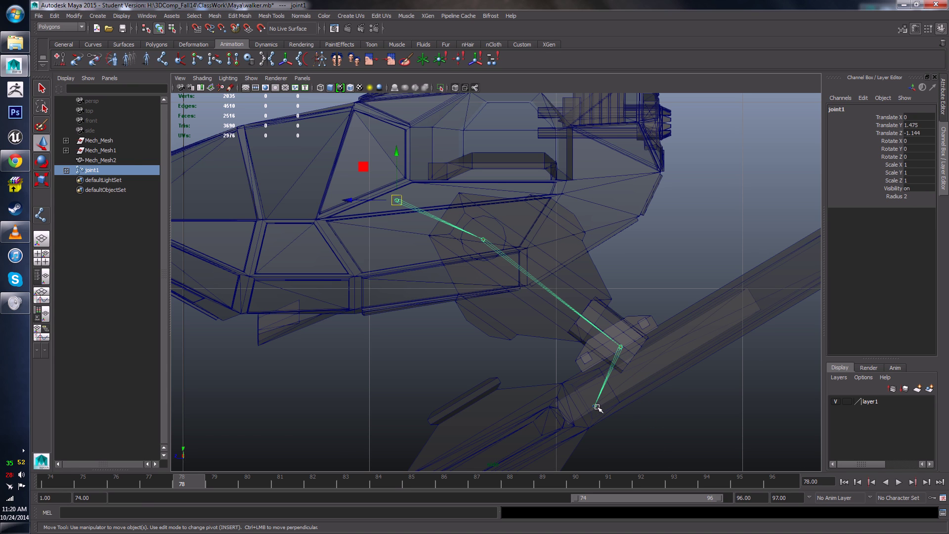
{"action": "left_click", "coordinate": [597, 407]}
{"action": "left_click", "coordinate": [603, 409]}
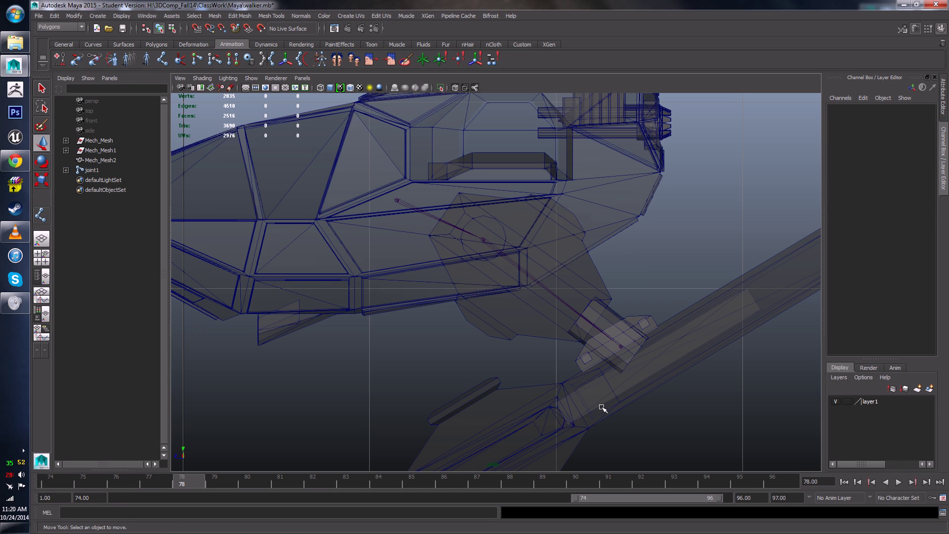
- Continue the joint chain from the knee with an ankle joint at the lower leg's end and an end joint inside the foot
{"action": "left_click", "coordinate": [161, 60]}
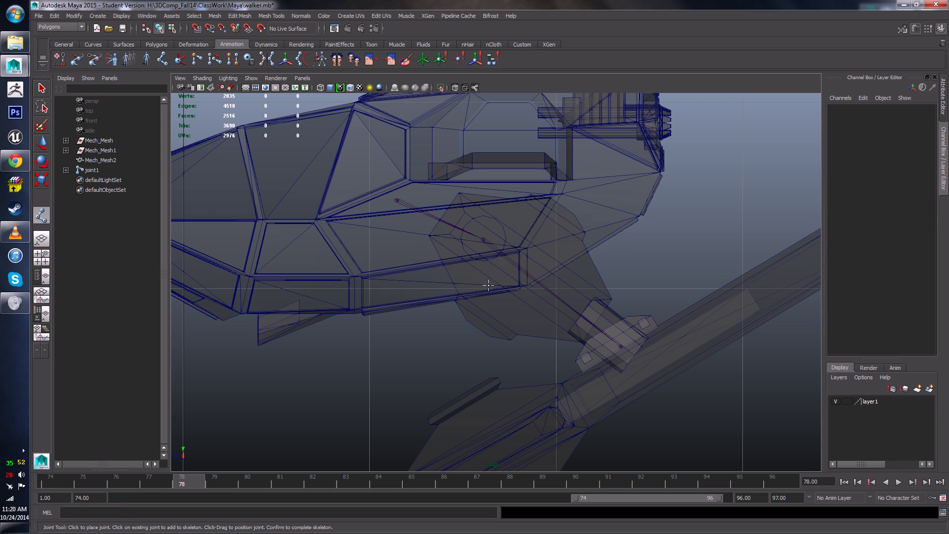
{"action": "mouse_move", "coordinate": [681, 418]}
{"action": "right_mouse_down"}
{"action": "mouse_move", "coordinate": [666, 337]}
{"action": "mouse_move", "coordinate": [686, 420]}
{"action": "right_mouse_up"}
{"action": "middle_click_drag", "start_coordinate": [687, 420], "coordinate": [675, 203], "text": "alt"}
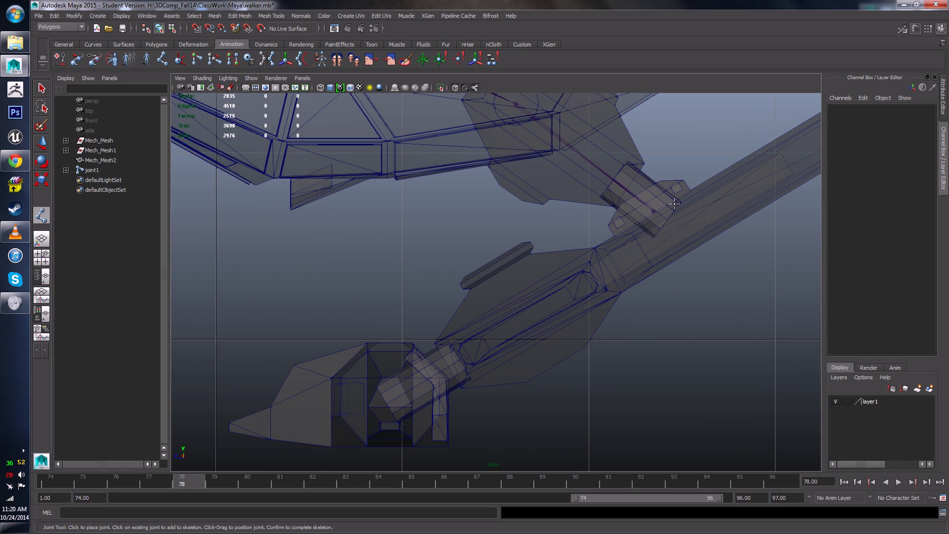
{"action": "left_click", "coordinate": [653, 211]}
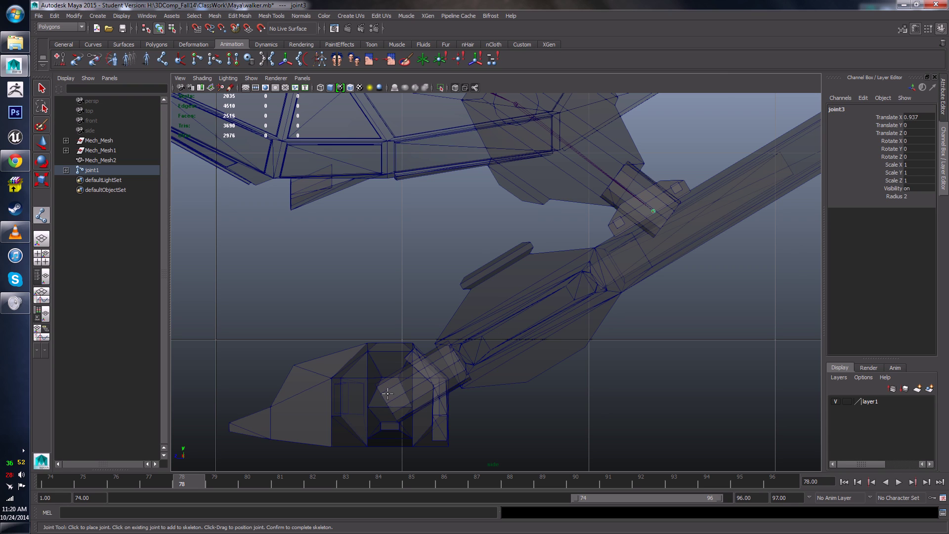
{"action": "left_click", "coordinate": [455, 361]}
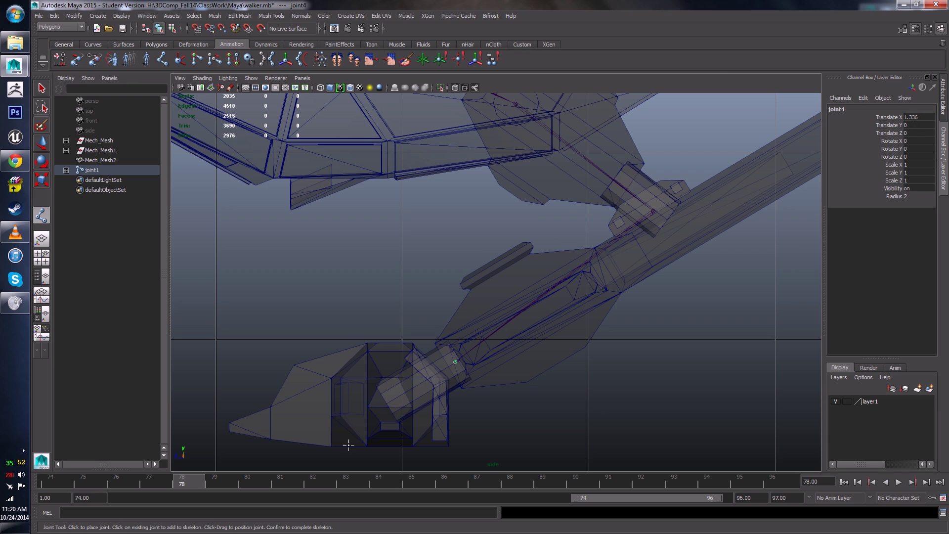
{"action": "left_click", "coordinate": [402, 395]}
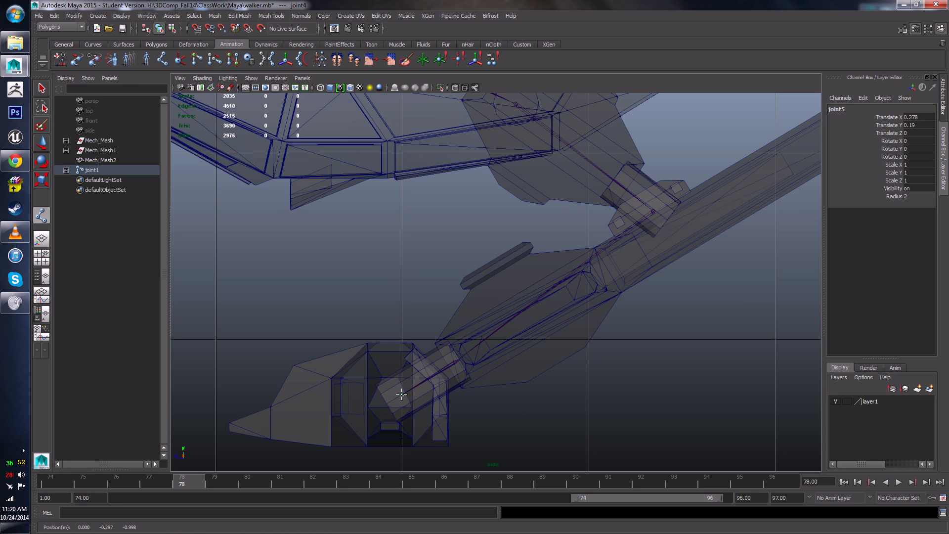
{"action": "key", "text": "w"}
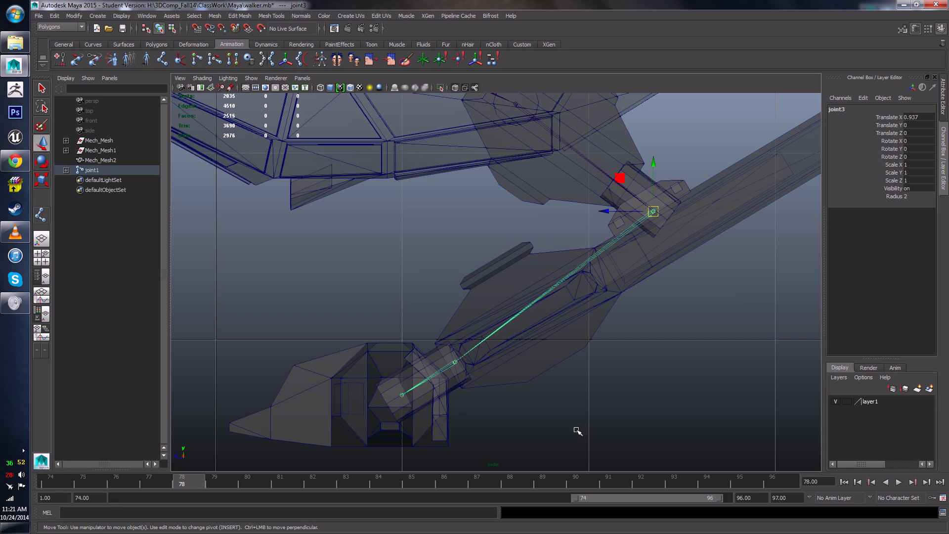
- Select the root joint in the perspective view and examine where the joint chain sits between the two legs
{"action": "left_click", "coordinate": [415, 265]}
{"action": "left_click_drag", "start_coordinate": [415, 264], "coordinate": [514, 240], "text": "alt"}
{"action": "key", "text": "space"}
{"action": "scroll", "coordinate": [515, 239], "scroll_direction": "up", "scroll_amount": 6}
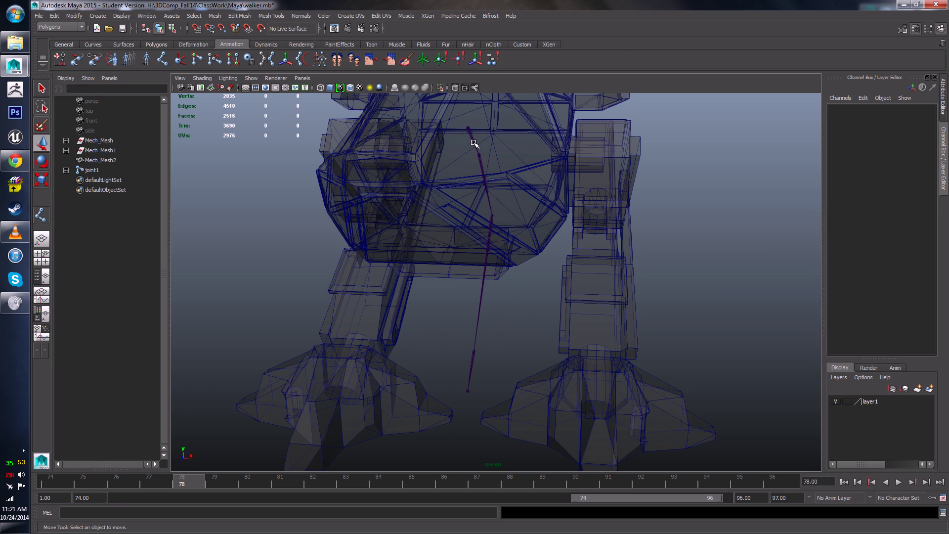
{"action": "left_click", "coordinate": [470, 131]}
{"action": "left_click_drag", "start_coordinate": [470, 131], "coordinate": [342, 303], "text": "alt"}
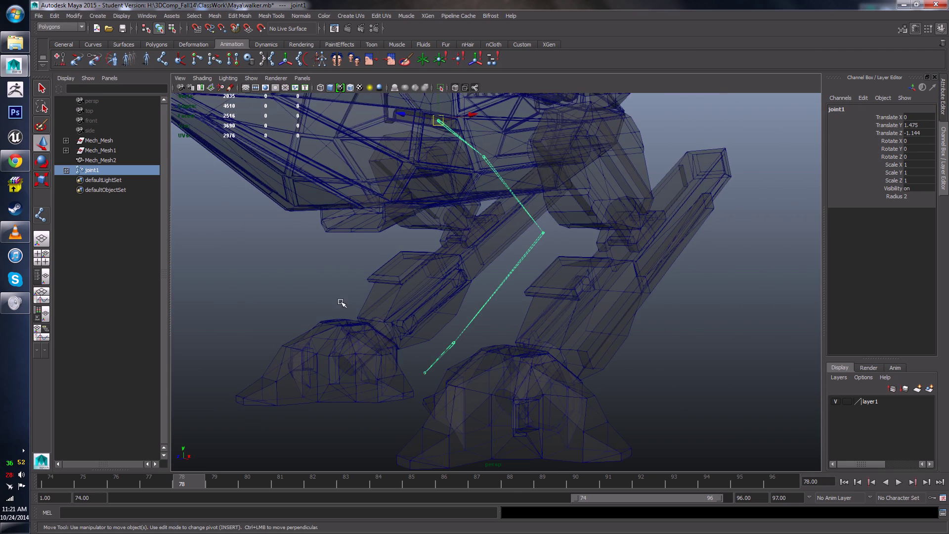
{"action": "scroll", "coordinate": [341, 302], "scroll_direction": "down", "scroll_amount": 4}
{"action": "middle_click_drag", "start_coordinate": [409, 302], "coordinate": [411, 330], "text": "alt"}
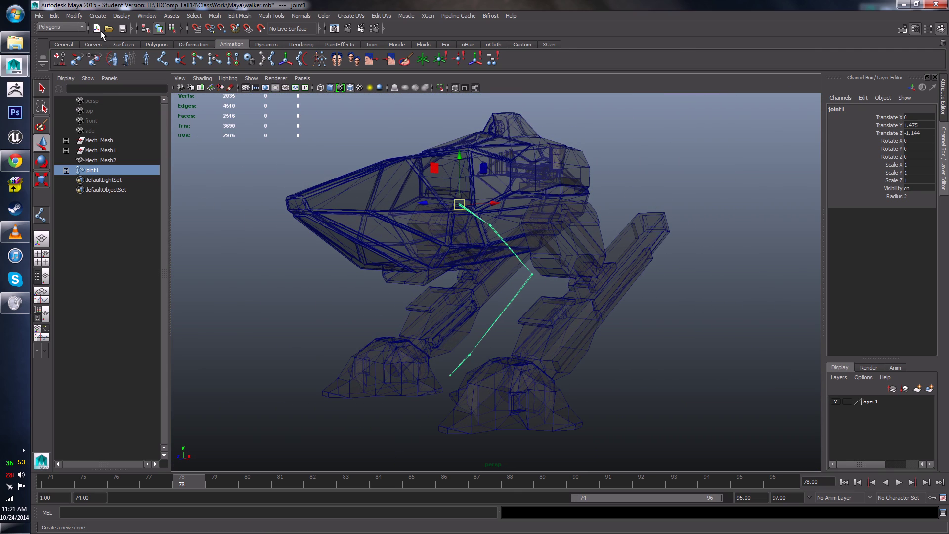
- Set the joint display scale to 3.46
{"action": "left_click", "coordinate": [97, 16]}
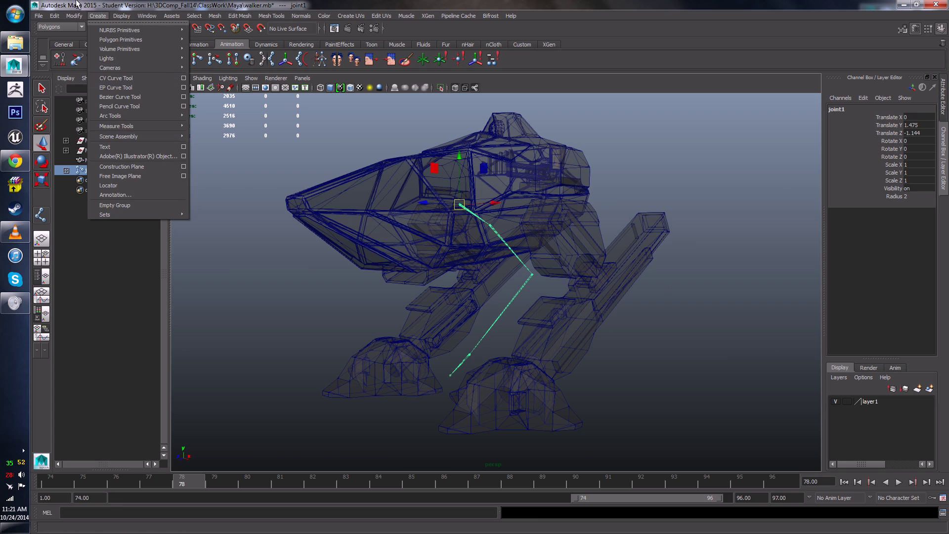
{"action": "mouse_move", "coordinate": [78, 19]}
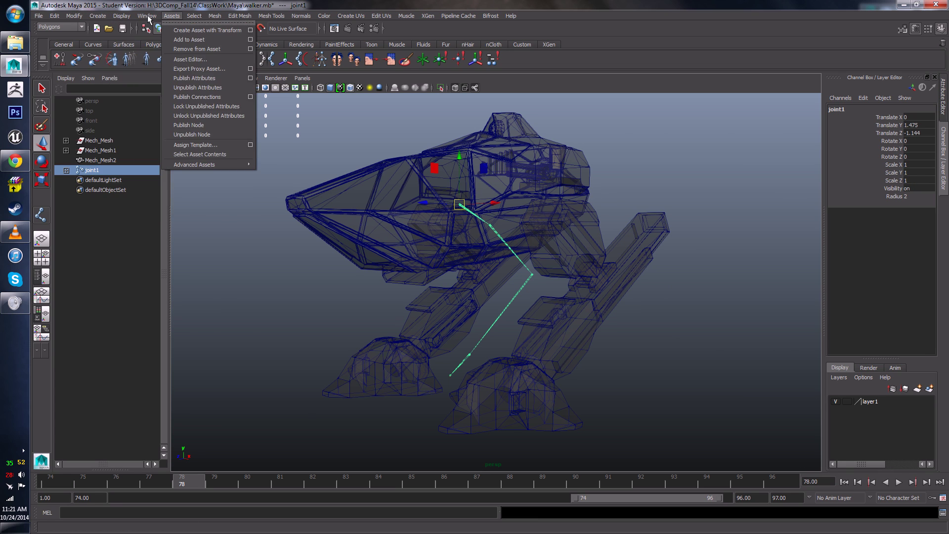
{"action": "mouse_move", "coordinate": [121, 15]}
{"action": "mouse_move", "coordinate": [166, 128]}
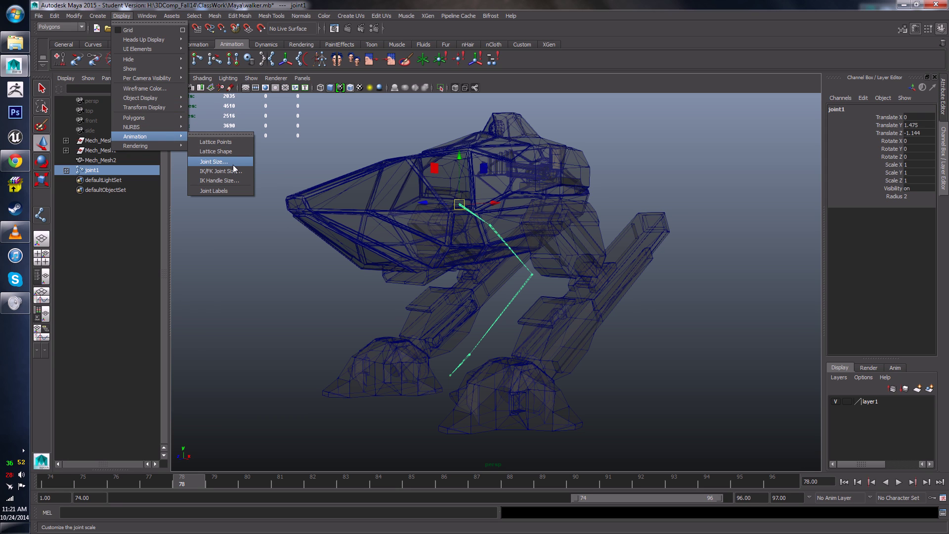
{"action": "left_click", "coordinate": [233, 164]}
{"action": "left_click_drag", "start_coordinate": [394, 208], "coordinate": [411, 209]}
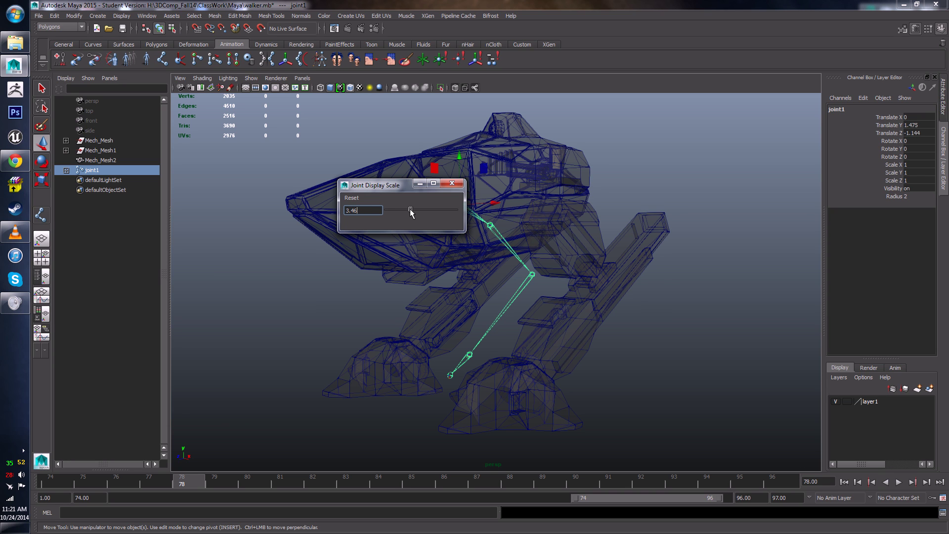
{"action": "left_click", "coordinate": [452, 184]}
- Examine the enlarged root, hip and knee joints from below the hull
{"action": "left_click_drag", "start_coordinate": [409, 246], "coordinate": [595, 212]}
{"action": "left_click_drag", "start_coordinate": [587, 326], "coordinate": [525, 310], "text": "alt"}
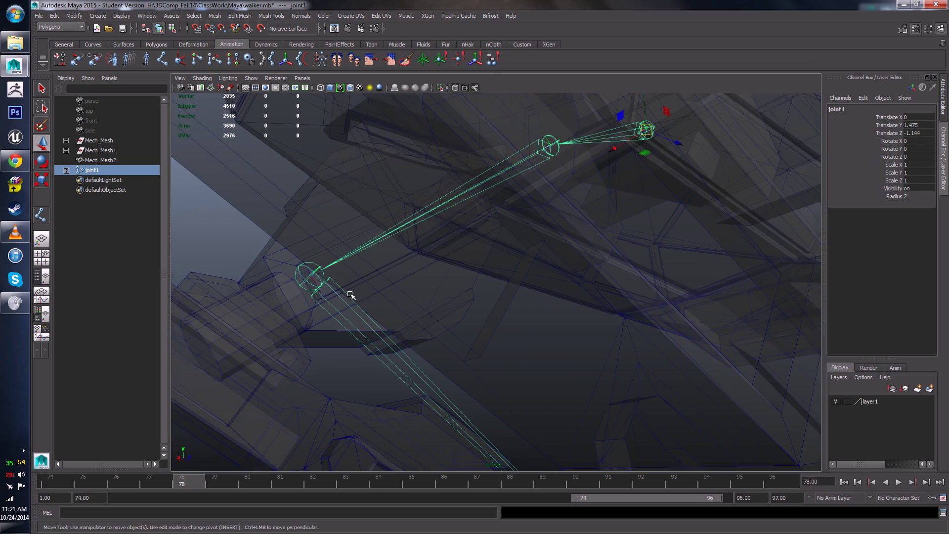
{"action": "left_click_drag", "start_coordinate": [350, 293], "coordinate": [459, 206], "text": "alt"}
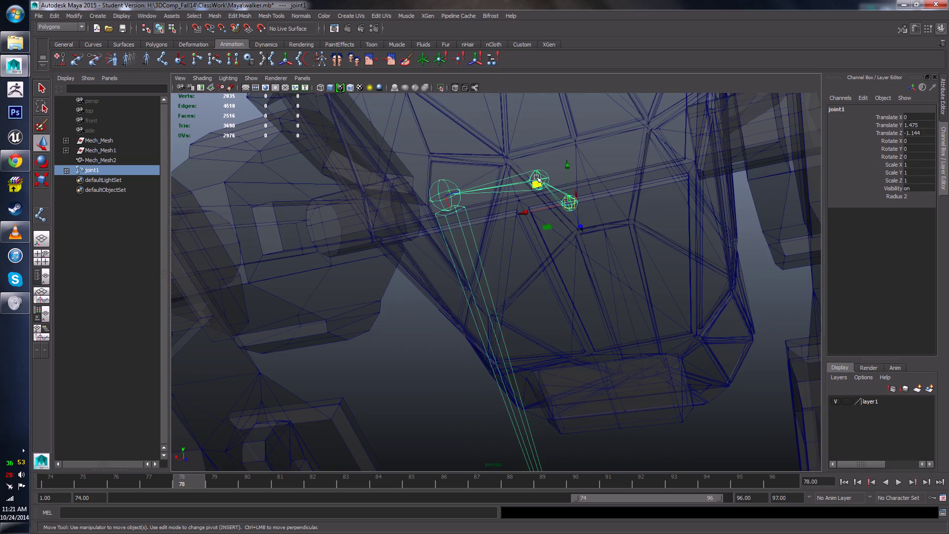
- Select the joints along the leg chain one after another and examine their axis orientation, ending with the root joint
{"action": "mouse_move", "coordinate": [509, 278]}
{"action": "left_mouse_down", "text": "alt"}
{"action": "mouse_move", "coordinate": [483, 277]}
{"action": "mouse_move", "coordinate": [513, 256]}
{"action": "mouse_move", "coordinate": [495, 283]}
{"action": "left_mouse_up", "text": "alt"}
{"action": "left_click_drag", "start_coordinate": [578, 390], "coordinate": [469, 323], "text": "alt"}
{"action": "left_click", "coordinate": [465, 337]}
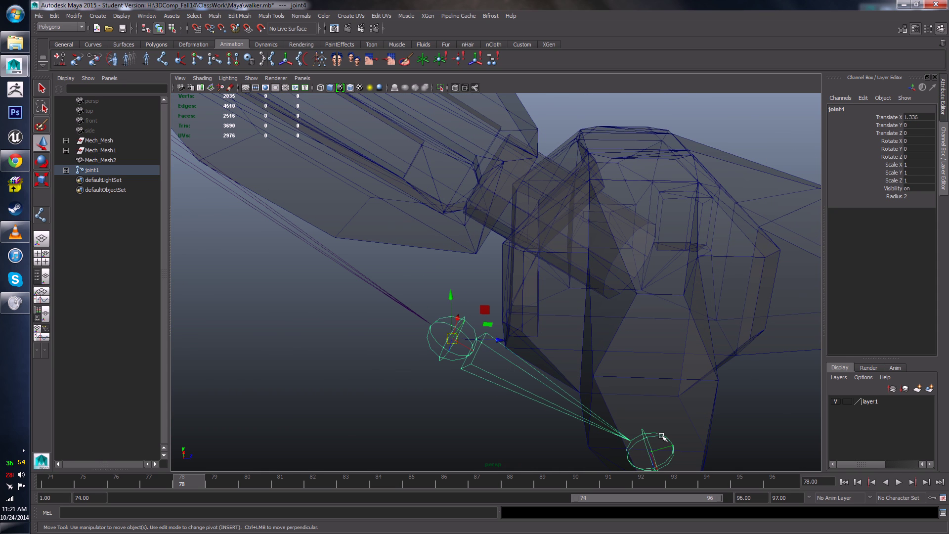
{"action": "left_click", "coordinate": [588, 415]}
{"action": "left_click", "coordinate": [636, 453]}
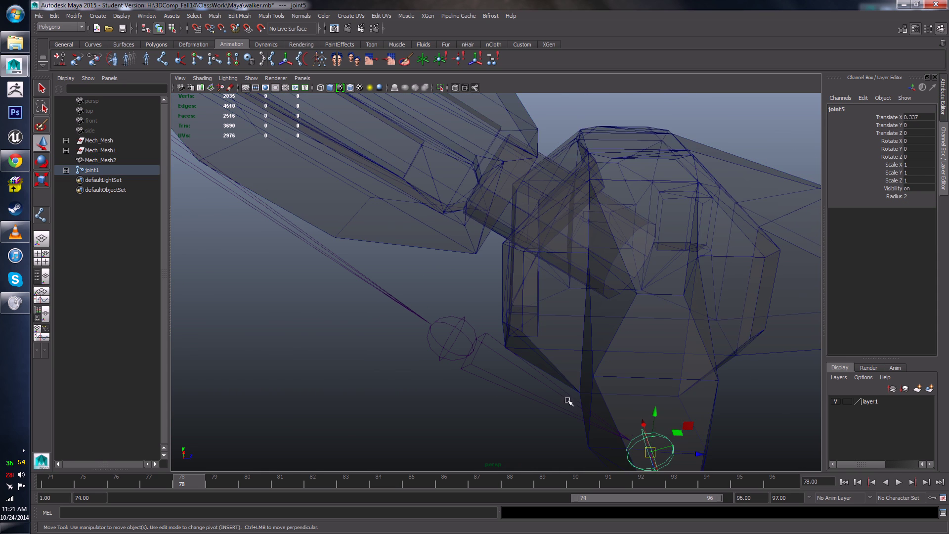
{"action": "middle_click_drag", "start_coordinate": [568, 399], "coordinate": [335, 233], "text": "alt"}
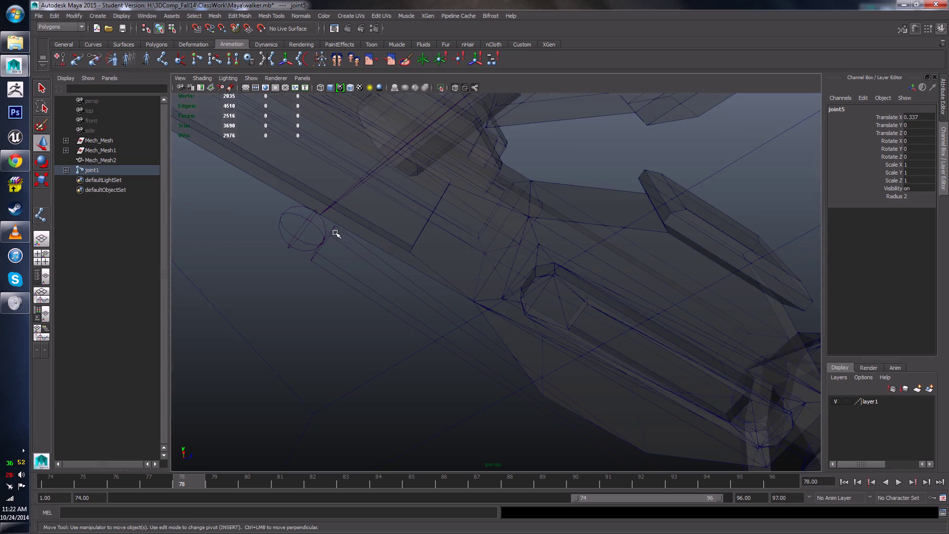
{"action": "left_click", "coordinate": [311, 239]}
{"action": "key", "text": "w"}
{"action": "left_click", "coordinate": [392, 281]}
{"action": "left_click_drag", "start_coordinate": [392, 281], "coordinate": [494, 282], "text": "alt"}
{"action": "left_click", "coordinate": [549, 252]}
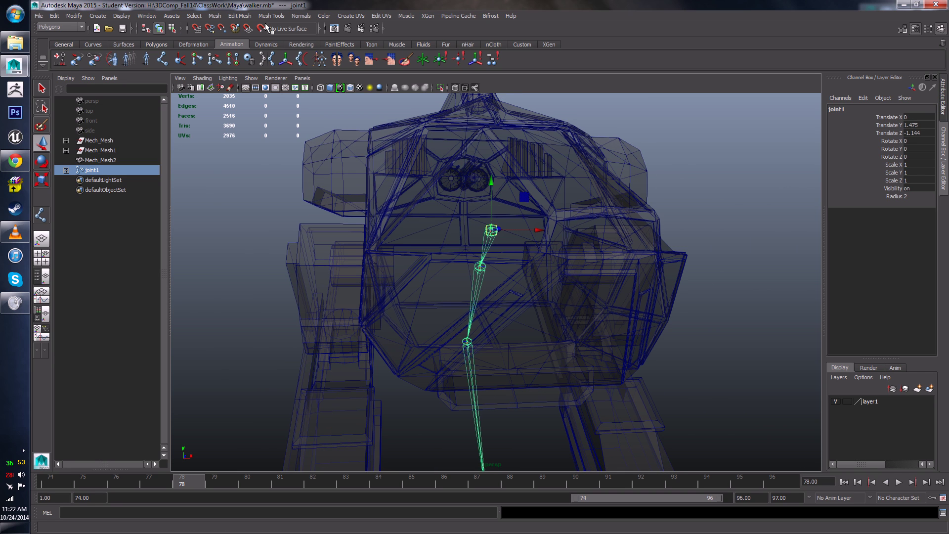
- Try to orient the root joint and its child joints to the world axes with Orient Joint
{"action": "left_click", "coordinate": [68, 27]}
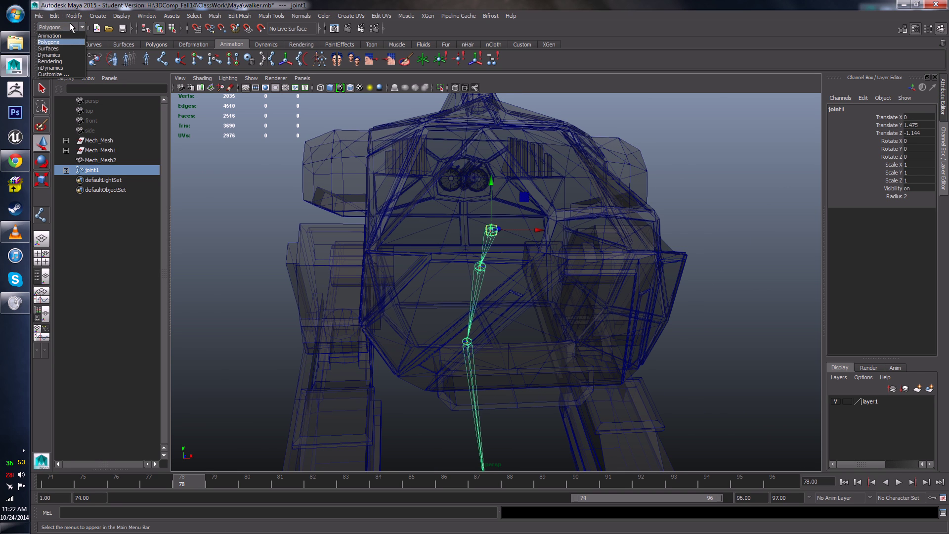
{"action": "left_click", "coordinate": [51, 36]}
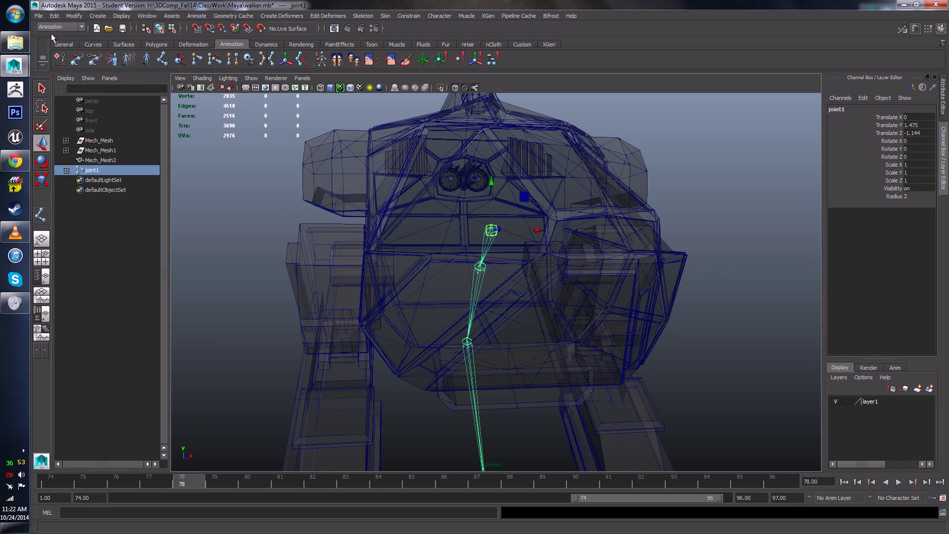
{"action": "left_click", "coordinate": [365, 17]}
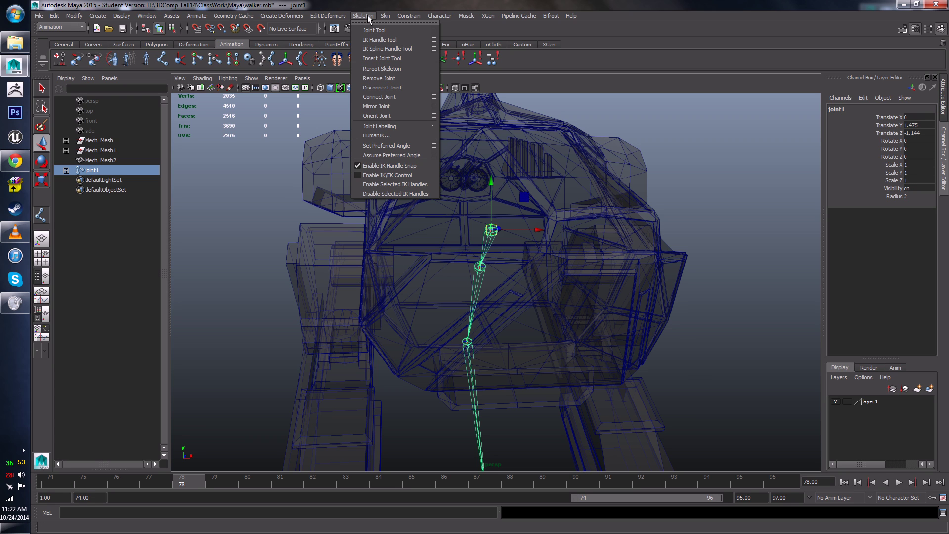
{"action": "left_click", "coordinate": [434, 116]}
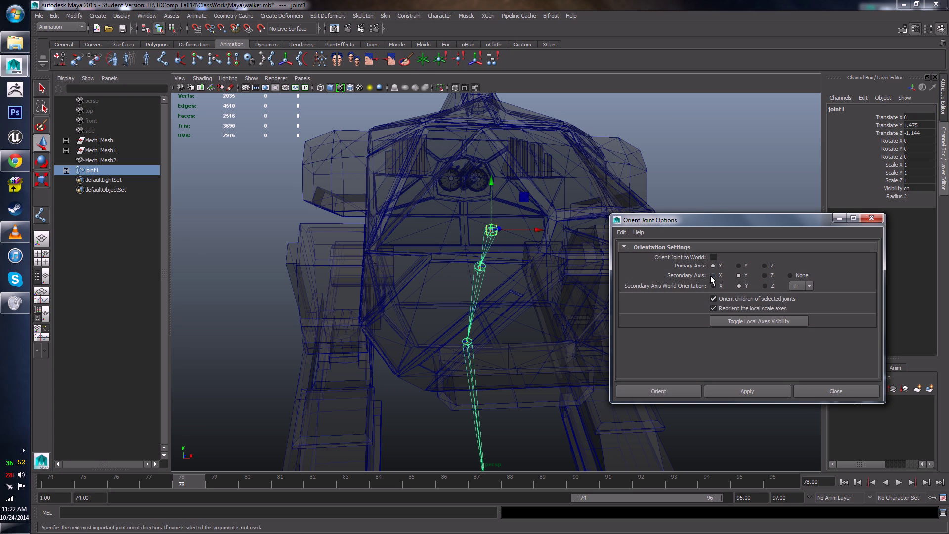
{"action": "left_click", "coordinate": [714, 258]}
{"action": "left_click", "coordinate": [739, 391]}
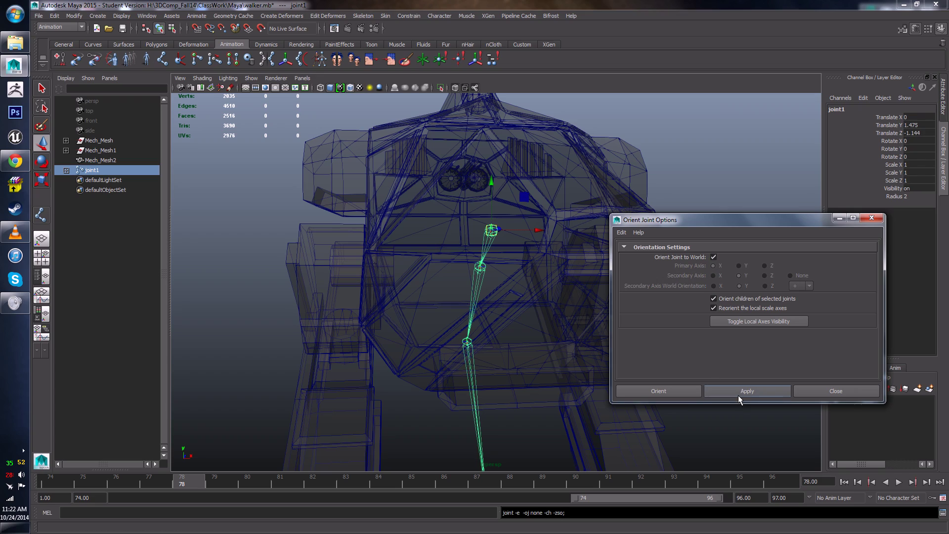
- Check the joint axes around the root, hip and knee, undo the world orientation and close the orient options
{"action": "left_click_drag", "start_coordinate": [456, 361], "coordinate": [297, 220], "text": "alt"}
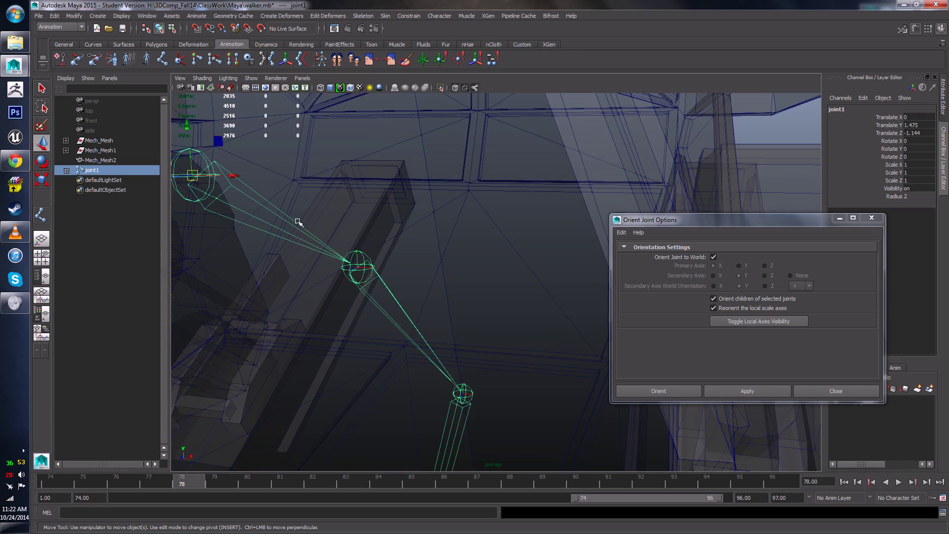
{"action": "left_click_drag", "start_coordinate": [341, 252], "coordinate": [389, 289], "text": "alt"}
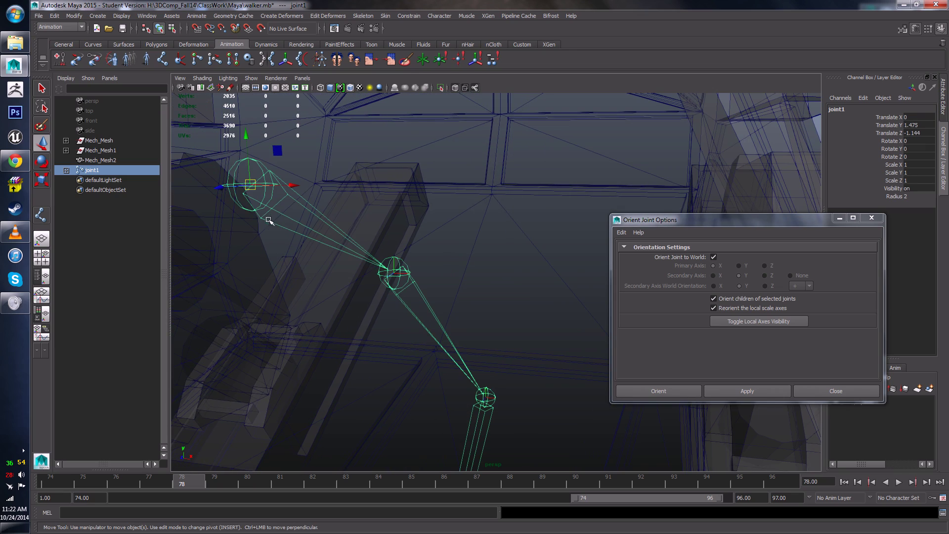
{"action": "left_click_drag", "start_coordinate": [269, 220], "coordinate": [319, 254], "text": "alt"}
{"action": "left_click_drag", "start_coordinate": [454, 355], "coordinate": [447, 321], "text": "alt"}
{"action": "left_click_drag", "start_coordinate": [502, 312], "coordinate": [479, 304], "text": "alt"}
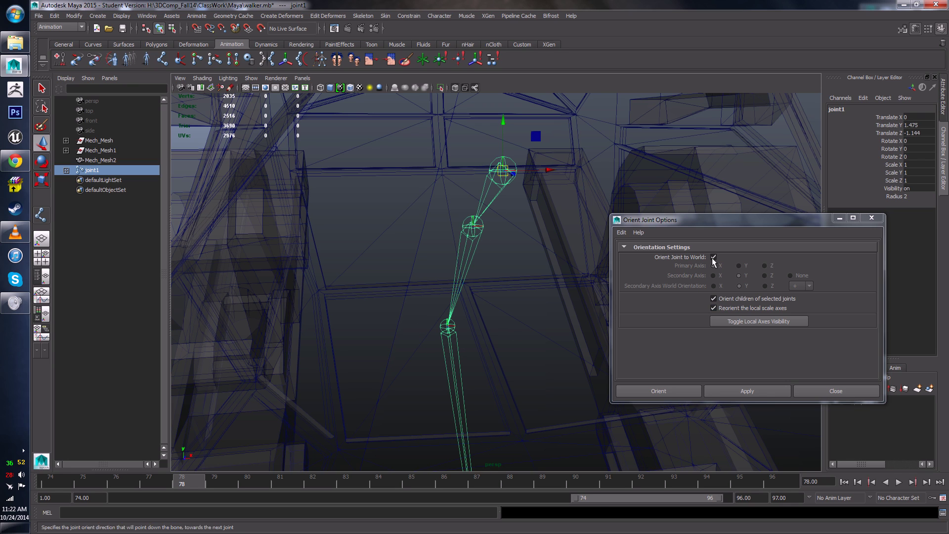
{"action": "key", "text": "ctrl+z"}
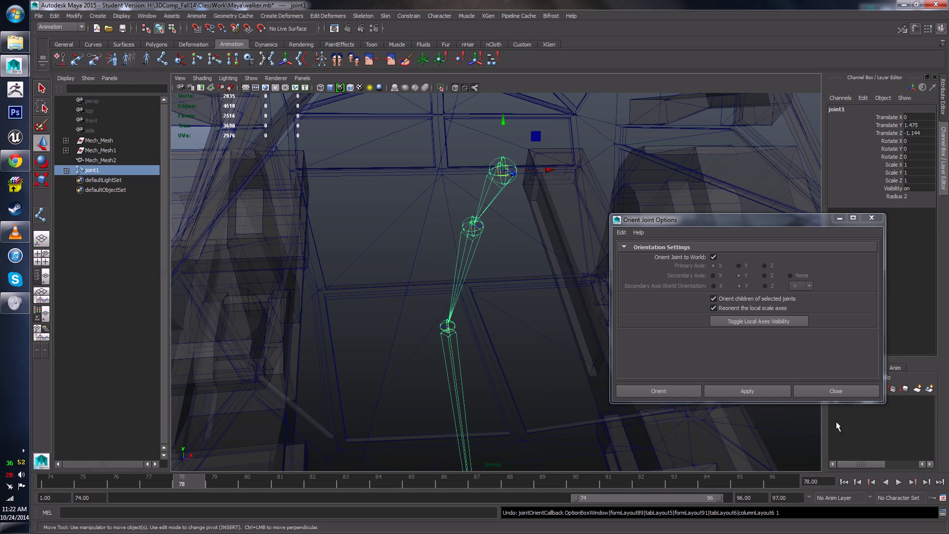
{"action": "left_click", "coordinate": [823, 391]}
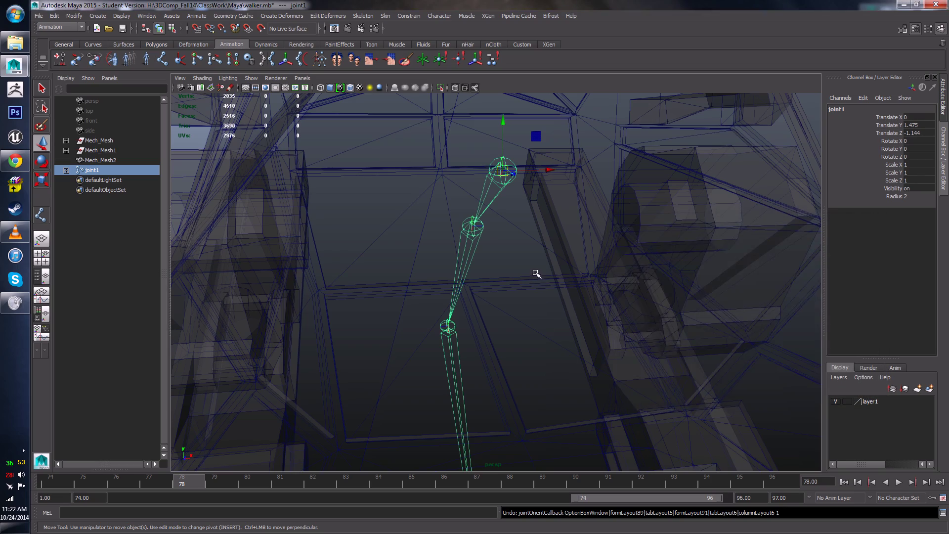
- Move the hip joint with its child joints sideways from the hull's centre into the leg, to a Translate Z of 0.72
{"action": "scroll", "coordinate": [536, 273], "scroll_direction": "down", "scroll_amount": 5}
{"action": "mouse_move", "coordinate": [536, 273]}
{"action": "left_mouse_down", "text": "alt"}
{"action": "mouse_move", "coordinate": [509, 283]}
{"action": "mouse_move", "coordinate": [532, 284]}
{"action": "mouse_move", "coordinate": [445, 280]}
{"action": "mouse_move", "coordinate": [615, 293]}
{"action": "mouse_move", "coordinate": [519, 274]}
{"action": "left_mouse_up", "text": "alt"}
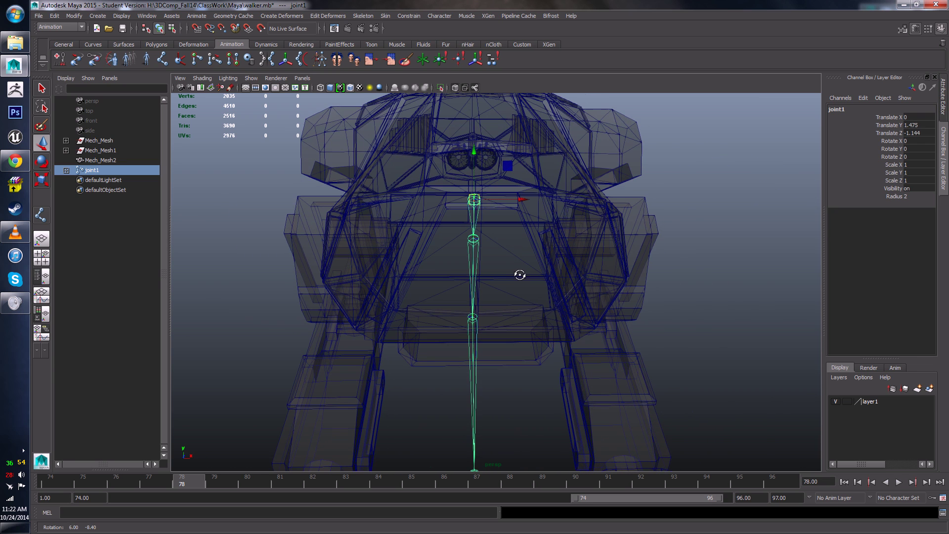
{"action": "left_click", "coordinate": [471, 240]}
{"action": "mouse_move", "coordinate": [486, 275]}
{"action": "left_mouse_down", "text": "alt"}
{"action": "mouse_move", "coordinate": [470, 288]}
{"action": "mouse_move", "coordinate": [480, 275]}
{"action": "left_mouse_up", "text": "alt"}
{"action": "scroll", "coordinate": [480, 237], "scroll_direction": "up", "scroll_amount": 5}
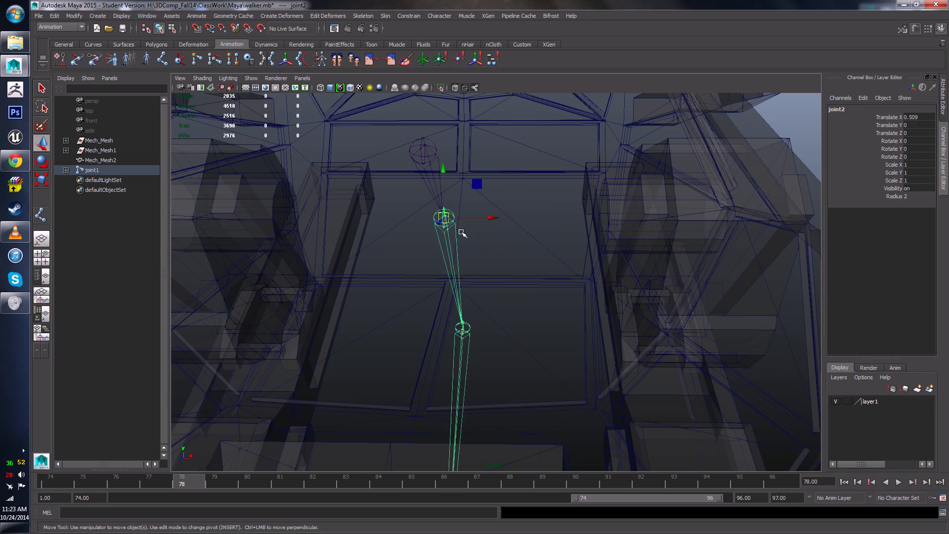
{"action": "middle_click_drag", "start_coordinate": [461, 231], "coordinate": [486, 265], "text": "alt"}
{"action": "scroll", "coordinate": [486, 265], "scroll_direction": "up", "scroll_amount": 3}
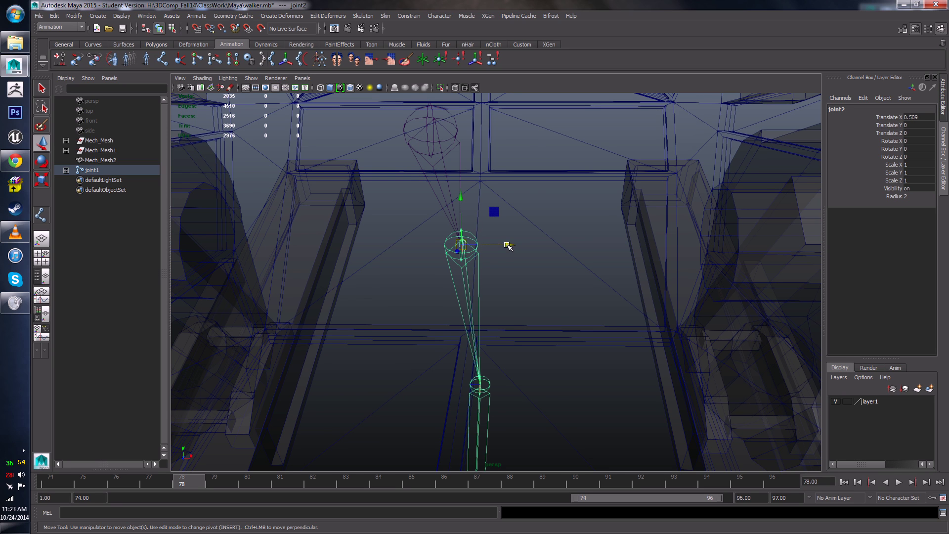
{"action": "left_click_drag", "start_coordinate": [508, 245], "coordinate": [868, 216]}
{"action": "scroll", "coordinate": [727, 311], "scroll_direction": "down", "scroll_amount": 4}
{"action": "middle_click_drag", "start_coordinate": [727, 312], "coordinate": [603, 298], "text": "alt"}
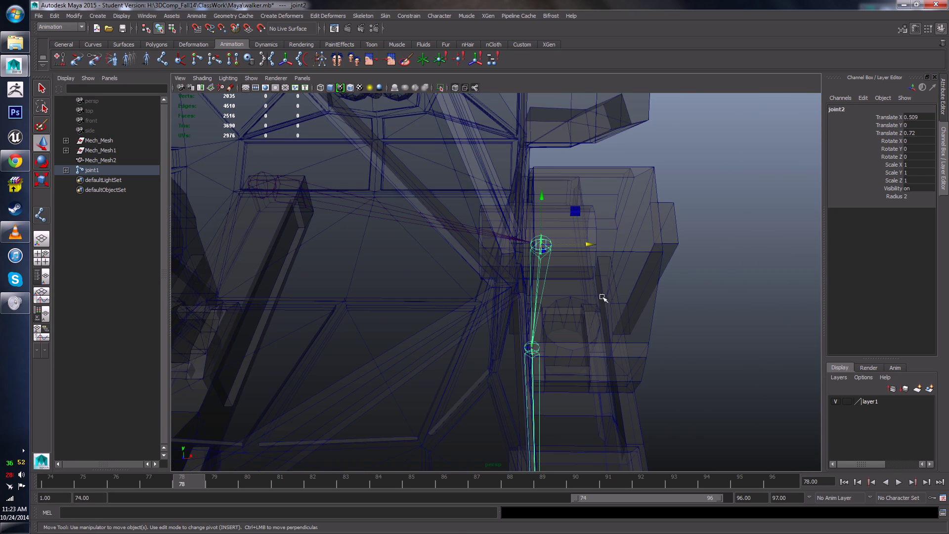
- Move the hip joint further outward to the middle of the leg, to a Translate Z of 0.877
{"action": "left_click_drag", "start_coordinate": [602, 249], "coordinate": [604, 250]}
{"action": "key", "text": "ctrl+z"}
{"action": "left_click", "coordinate": [597, 247]}
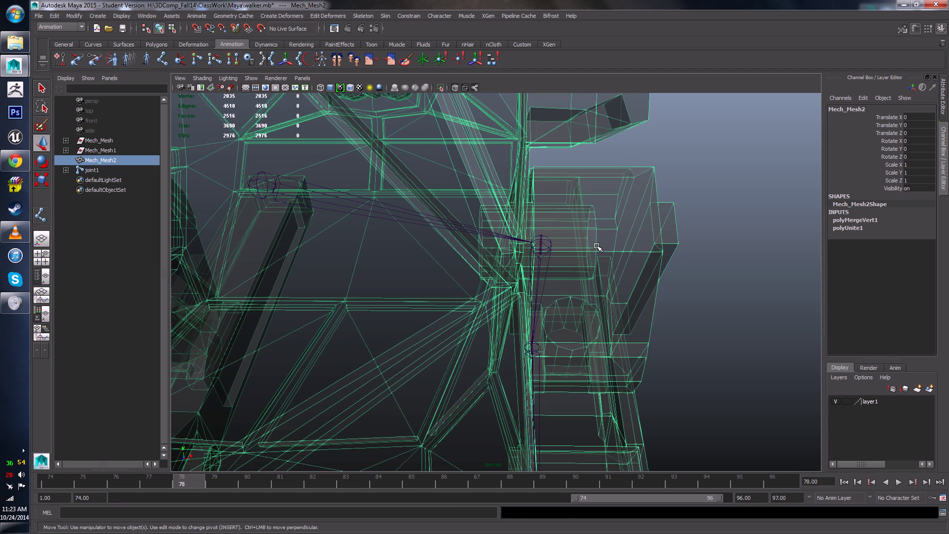
{"action": "key", "text": "ctrl+z"}
{"action": "left_click_drag", "start_coordinate": [587, 246], "coordinate": [598, 282]}
{"action": "left_click_drag", "start_coordinate": [443, 311], "coordinate": [409, 290], "text": "alt"}
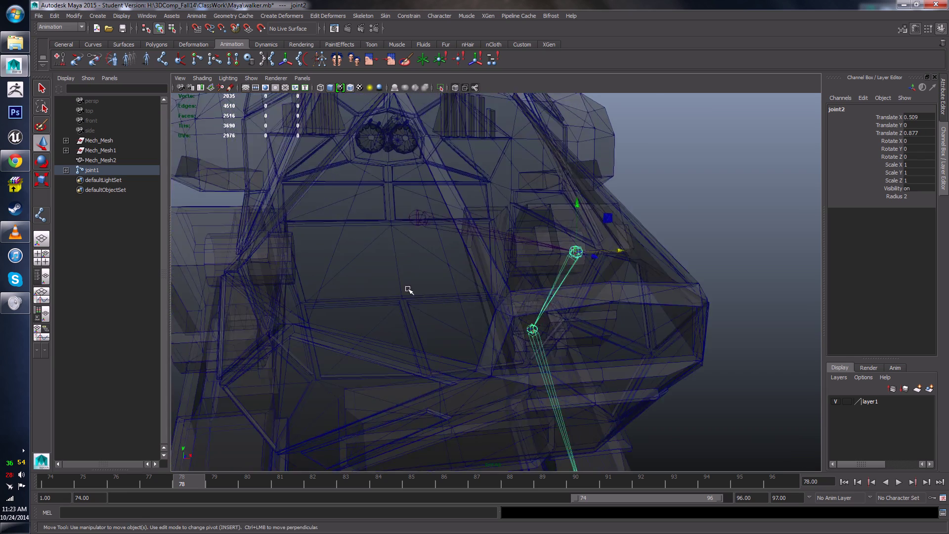
- Select the root joint and examine its position inside the hull relative to the offset hip joint
{"action": "right_click_drag", "start_coordinate": [409, 291], "coordinate": [452, 307], "text": "alt"}
{"action": "left_click_drag", "start_coordinate": [453, 307], "coordinate": [438, 305], "text": "alt"}
{"action": "left_click", "coordinate": [399, 240]}
{"action": "left_click_drag", "start_coordinate": [365, 253], "coordinate": [349, 243], "text": "alt"}
{"action": "right_click_drag", "start_coordinate": [335, 235], "coordinate": [340, 252], "text": "alt"}
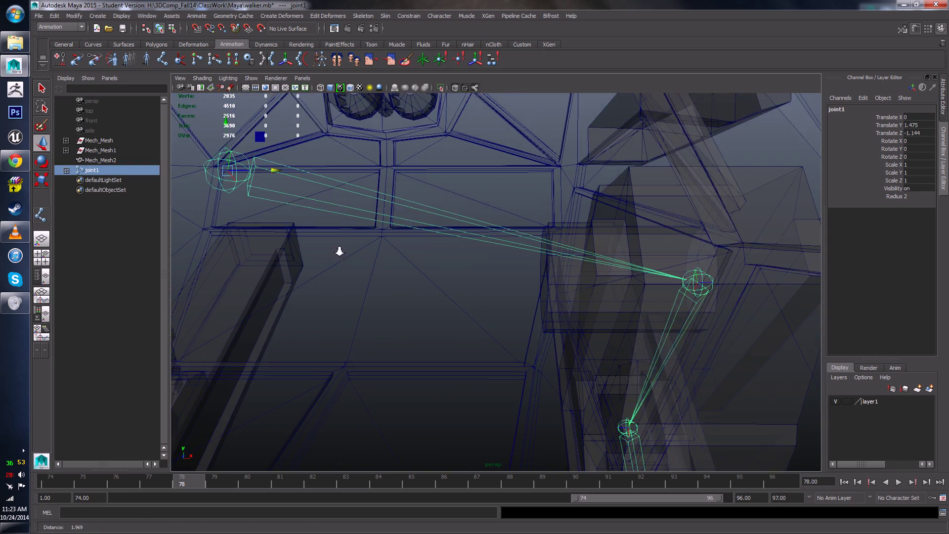
{"action": "middle_click_drag", "start_coordinate": [340, 251], "coordinate": [414, 287], "text": "alt"}
{"action": "right_click_drag", "start_coordinate": [367, 278], "coordinate": [345, 316], "text": "alt"}
{"action": "middle_click_drag", "start_coordinate": [346, 292], "coordinate": [374, 293], "text": "alt"}
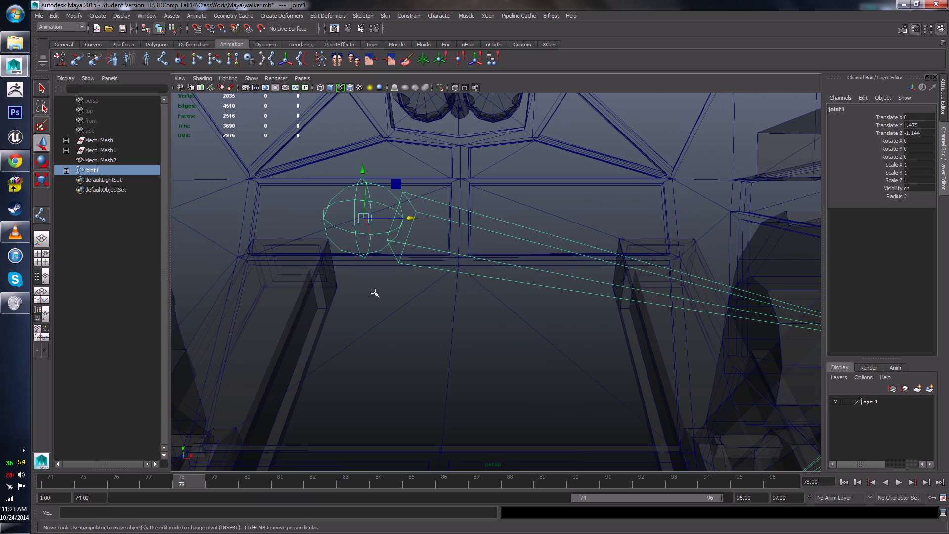
{"action": "left_click_drag", "start_coordinate": [443, 368], "coordinate": [560, 361], "text": "alt"}
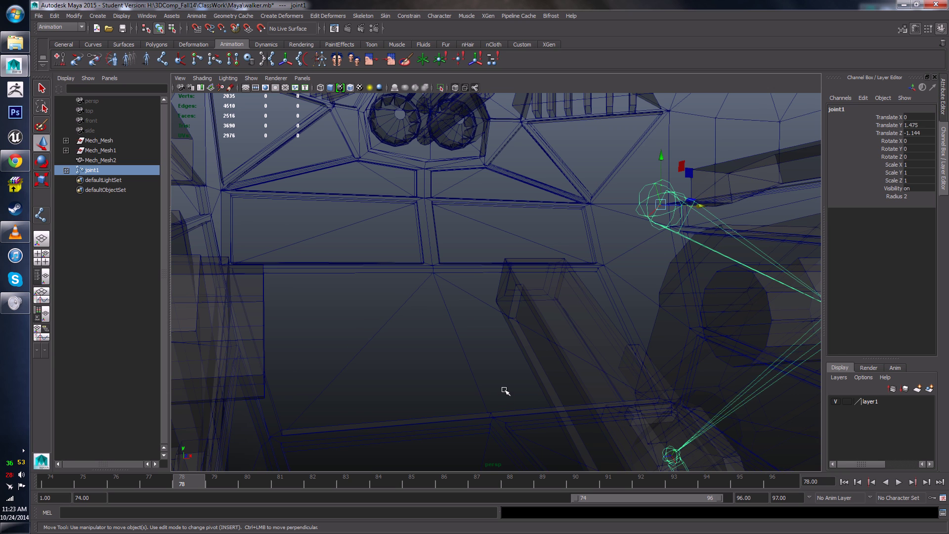
{"action": "left_click_drag", "start_coordinate": [505, 391], "coordinate": [476, 338], "text": "alt"}
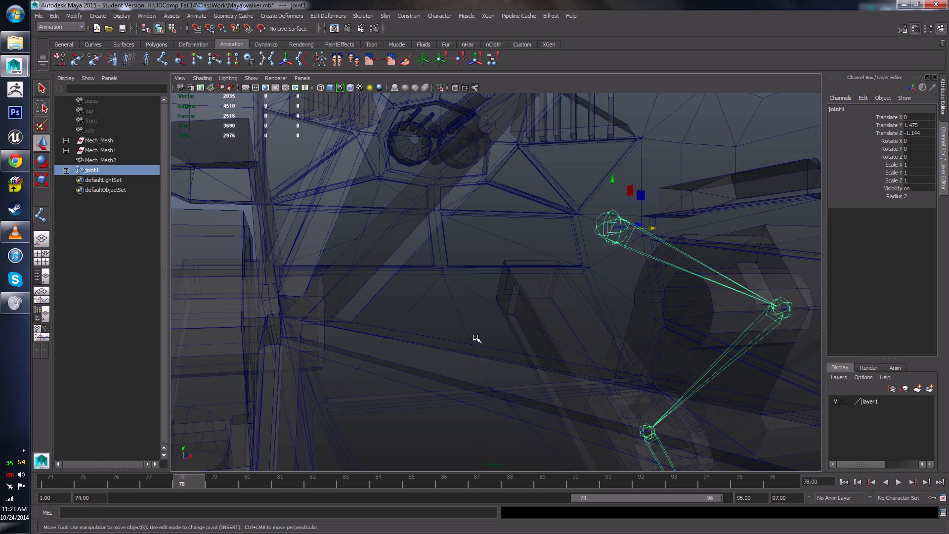
{"action": "left_click_drag", "start_coordinate": [512, 459], "coordinate": [539, 426], "text": "alt"}
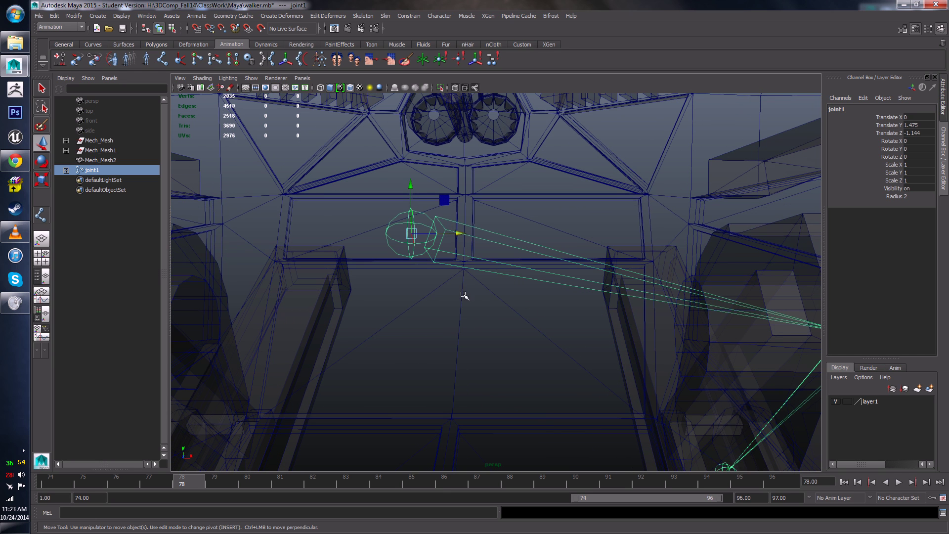
{"action": "left_click_drag", "start_coordinate": [464, 295], "coordinate": [612, 322], "text": "alt"}
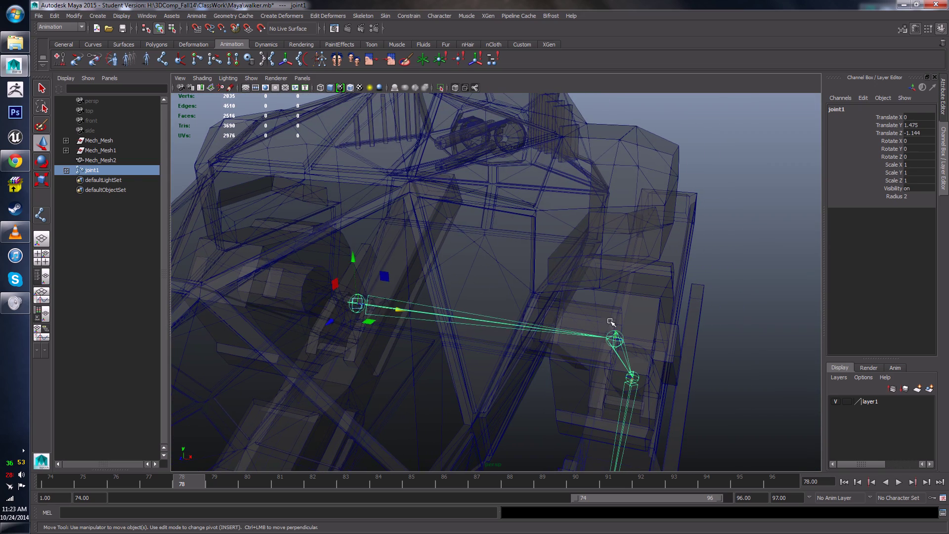
- Select the hip joint and check in the front view how the knee, ankle and foot joints line up with the leg
{"action": "left_click", "coordinate": [616, 338]}
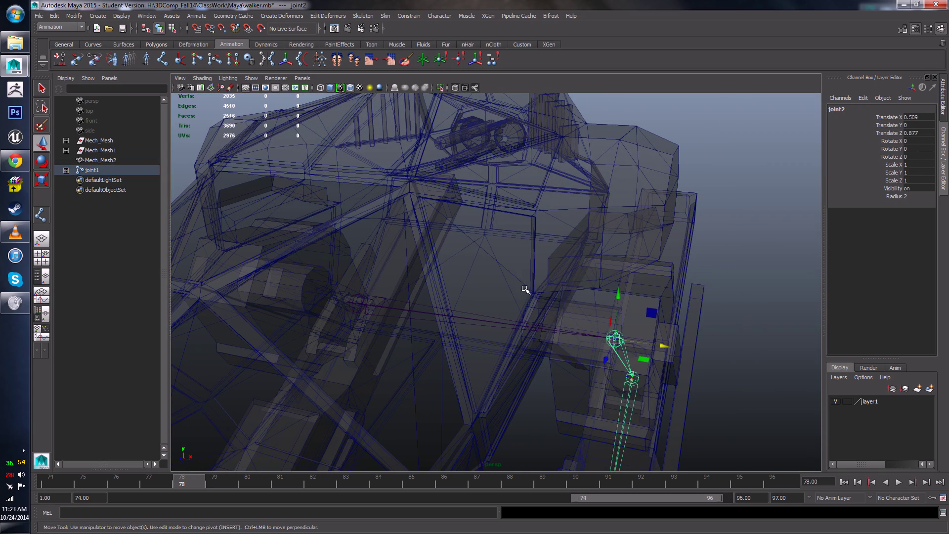
{"action": "left_click_drag", "start_coordinate": [526, 290], "coordinate": [493, 296], "text": "alt"}
{"action": "left_click_drag", "start_coordinate": [740, 359], "coordinate": [600, 205], "text": "alt"}
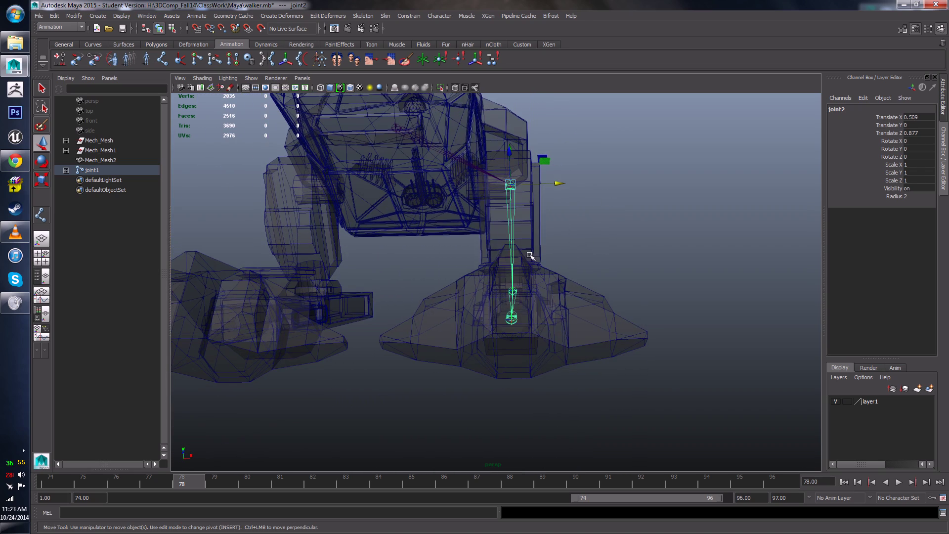
{"action": "key", "text": "space"}
{"action": "left_click_drag", "start_coordinate": [530, 254], "coordinate": [531, 268]}
{"action": "middle_click_drag", "start_coordinate": [543, 338], "coordinate": [548, 171], "text": "alt"}
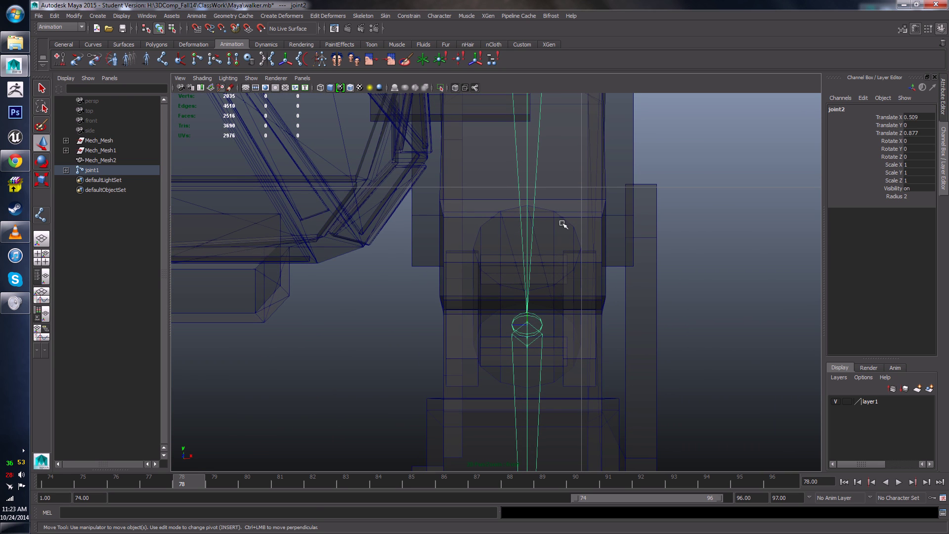
{"action": "middle_click_drag", "start_coordinate": [562, 223], "coordinate": [557, 164], "text": "alt"}
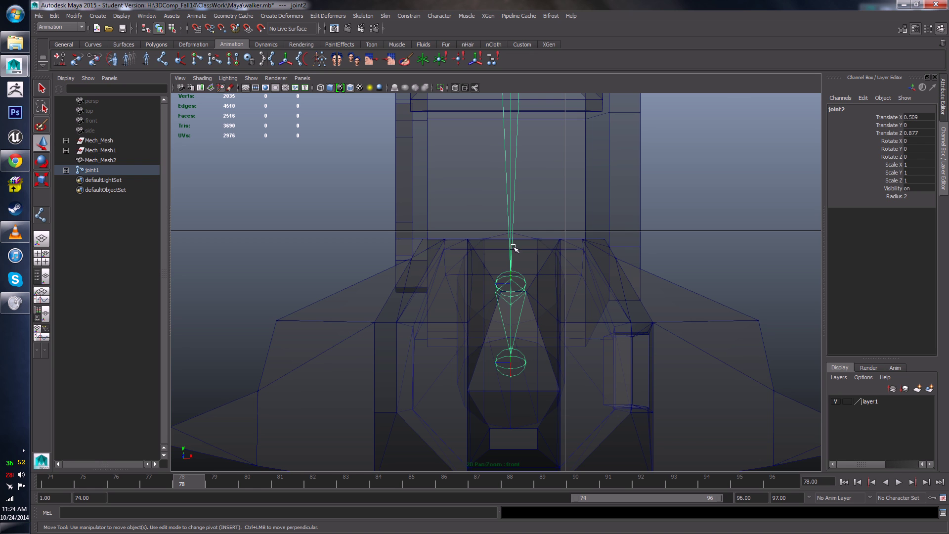
{"action": "scroll", "coordinate": [503, 204], "scroll_direction": "down", "scroll_amount": 12}
{"action": "middle_click_drag", "start_coordinate": [504, 203], "coordinate": [489, 222], "text": "alt"}
{"action": "scroll", "coordinate": [478, 208], "scroll_direction": "up", "scroll_amount": 4}
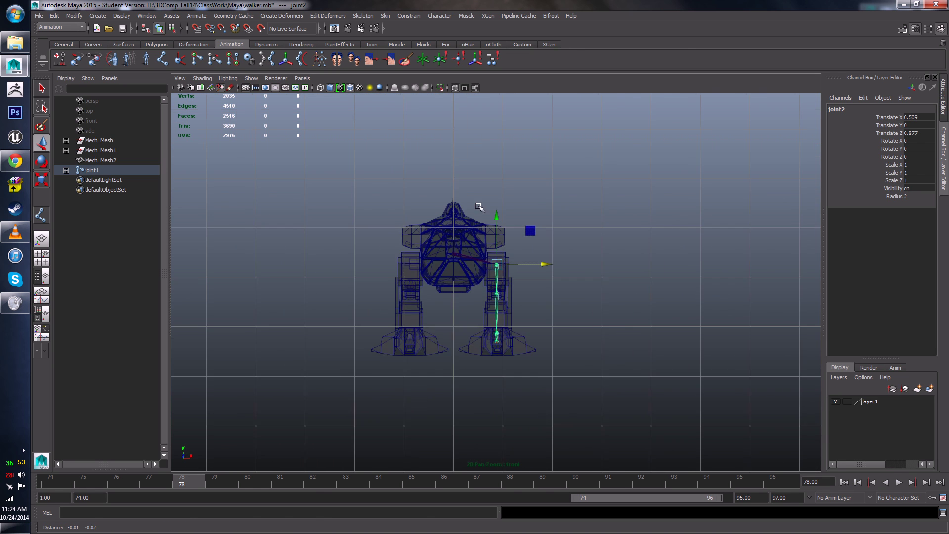
{"action": "middle_click_drag", "start_coordinate": [477, 270], "coordinate": [524, 351], "text": "alt"}
{"action": "scroll", "coordinate": [479, 354], "scroll_direction": "up", "scroll_amount": 4}
- Return to the perspective view, select the root joint and examine the whole chain from hull to foot
{"action": "key", "text": "space"}
{"action": "mouse_move", "coordinate": [480, 324]}
{"action": "left_mouse_down"}
{"action": "mouse_move", "coordinate": [499, 303]}
{"action": "mouse_move", "coordinate": [494, 325]}
{"action": "left_mouse_up"}
{"action": "left_click", "coordinate": [597, 243]}
{"action": "scroll", "coordinate": [589, 253], "scroll_direction": "down", "scroll_amount": 4}
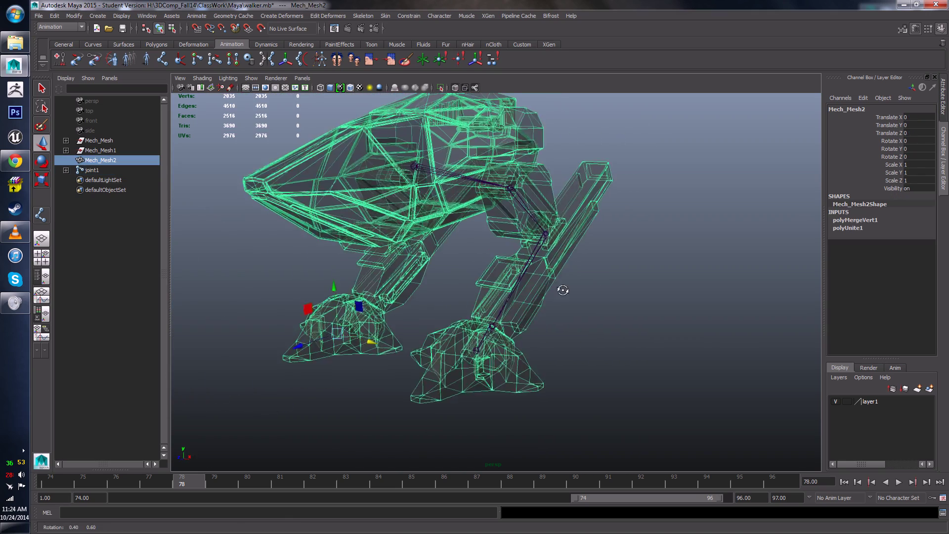
{"action": "left_click_drag", "start_coordinate": [562, 290], "coordinate": [604, 290], "text": "alt"}
{"action": "left_click", "coordinate": [589, 278]}
{"action": "left_click_drag", "start_coordinate": [522, 212], "coordinate": [544, 218], "text": "alt"}
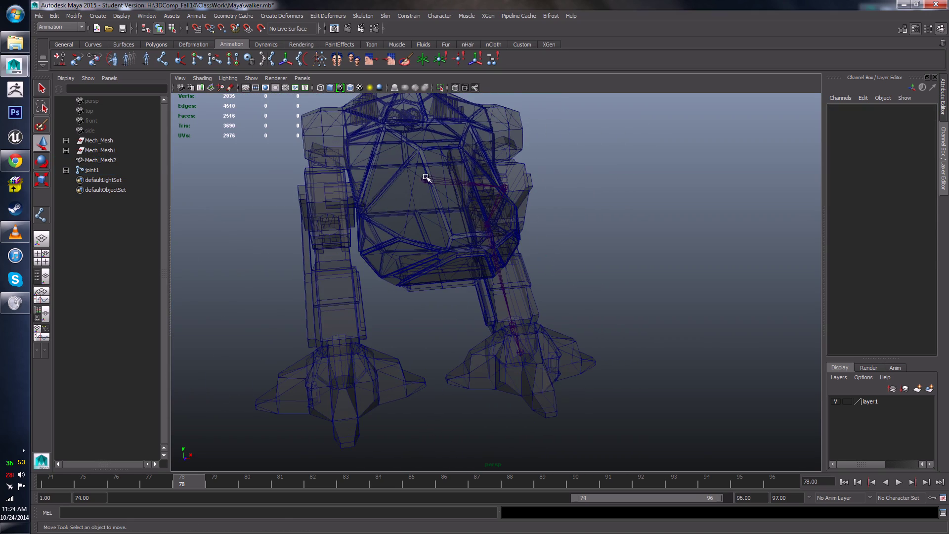
{"action": "left_click", "coordinate": [428, 177]}
{"action": "left_click_drag", "start_coordinate": [600, 237], "coordinate": [566, 243], "text": "alt"}
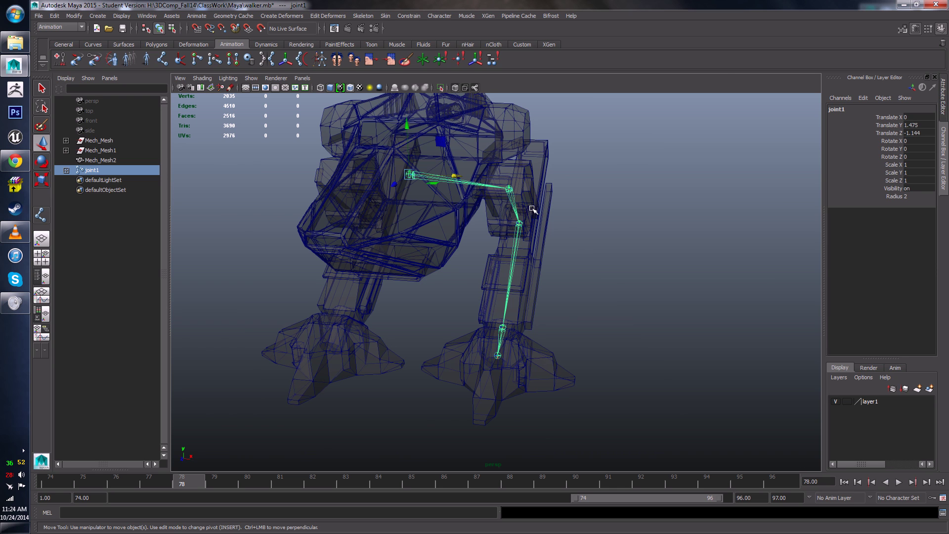
{"action": "left_click_drag", "start_coordinate": [534, 208], "coordinate": [536, 203], "text": "alt"}
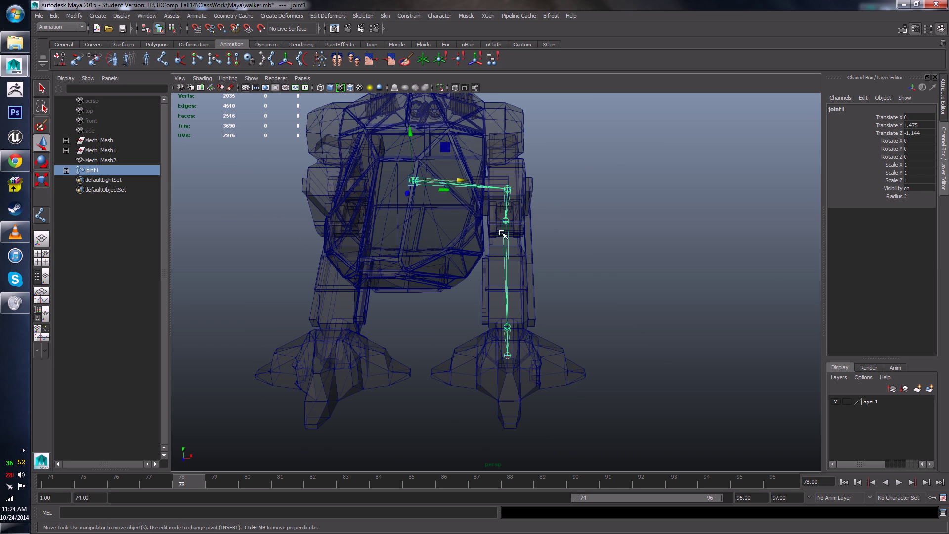
- Examine from several angles how the joint chain runs from the hull's root joint through the offset hip into the leg
{"action": "left_click_drag", "start_coordinate": [539, 250], "coordinate": [521, 206], "text": "alt"}
{"action": "left_click_drag", "start_coordinate": [400, 249], "coordinate": [493, 265], "text": "alt"}
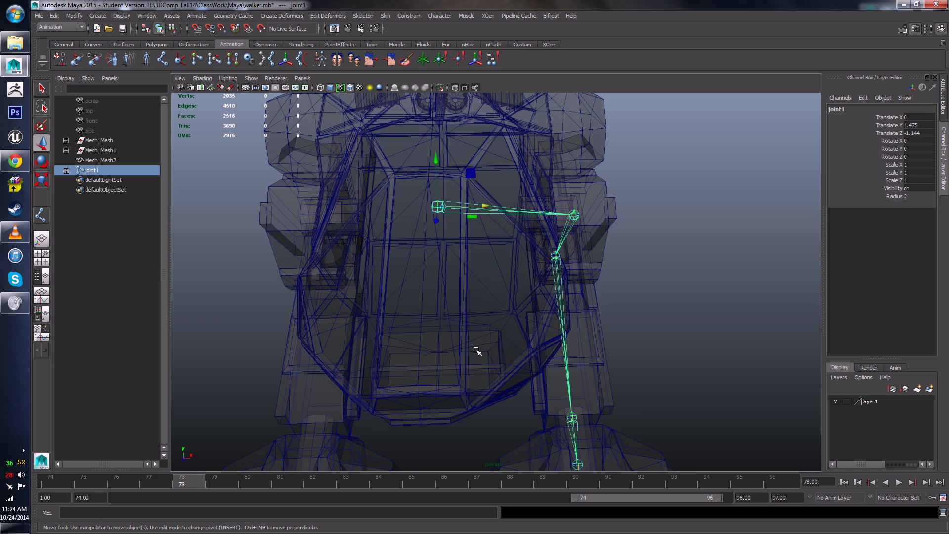
{"action": "left_click_drag", "start_coordinate": [477, 351], "coordinate": [440, 280], "text": "alt"}
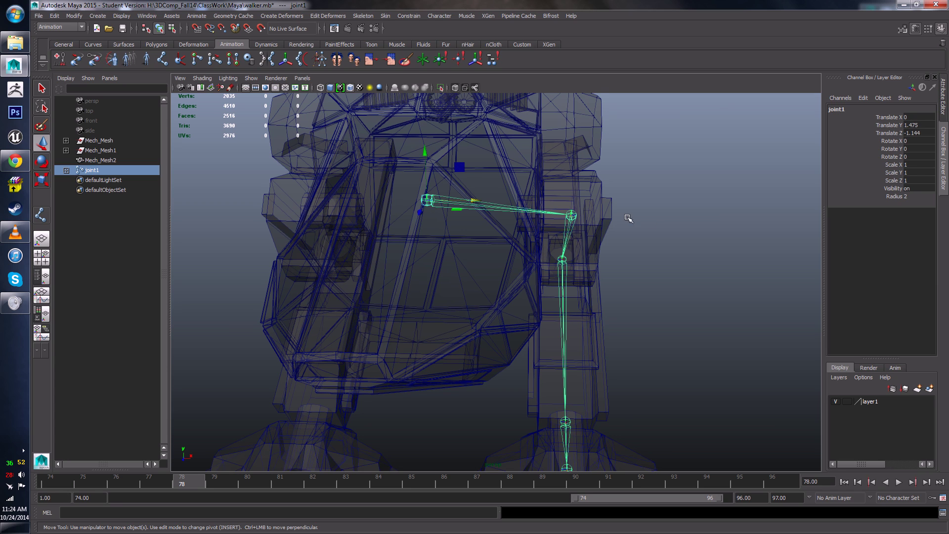
{"action": "left_click", "coordinate": [456, 227]}
{"action": "left_click", "coordinate": [427, 201]}
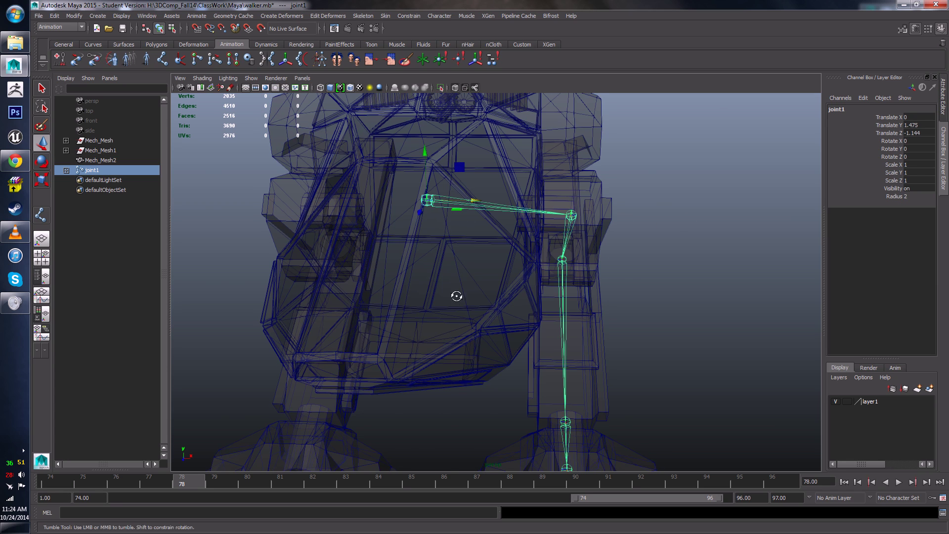
{"action": "left_click_drag", "start_coordinate": [454, 296], "coordinate": [469, 248], "text": "alt"}
{"action": "left_click_drag", "start_coordinate": [462, 174], "coordinate": [458, 191], "text": "alt"}
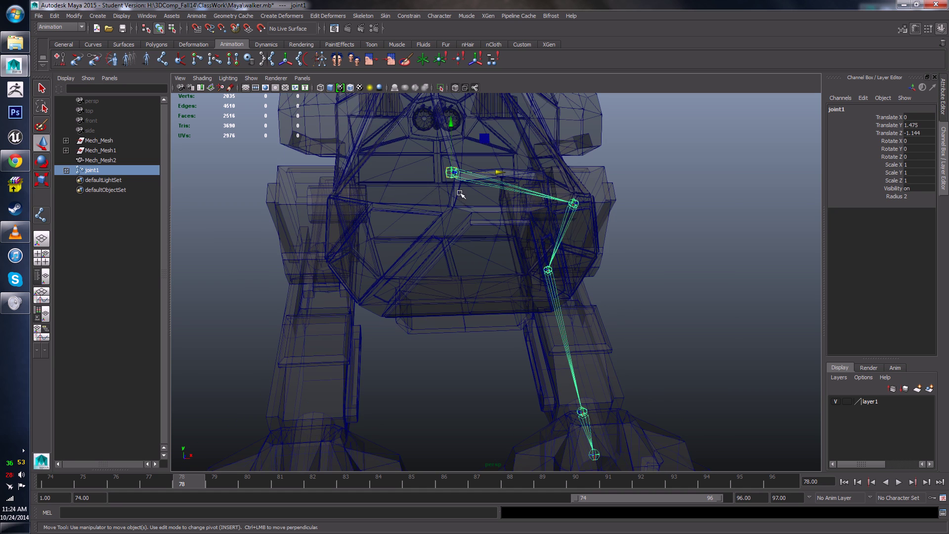
{"action": "left_click_drag", "start_coordinate": [478, 257], "coordinate": [463, 261], "text": "alt"}
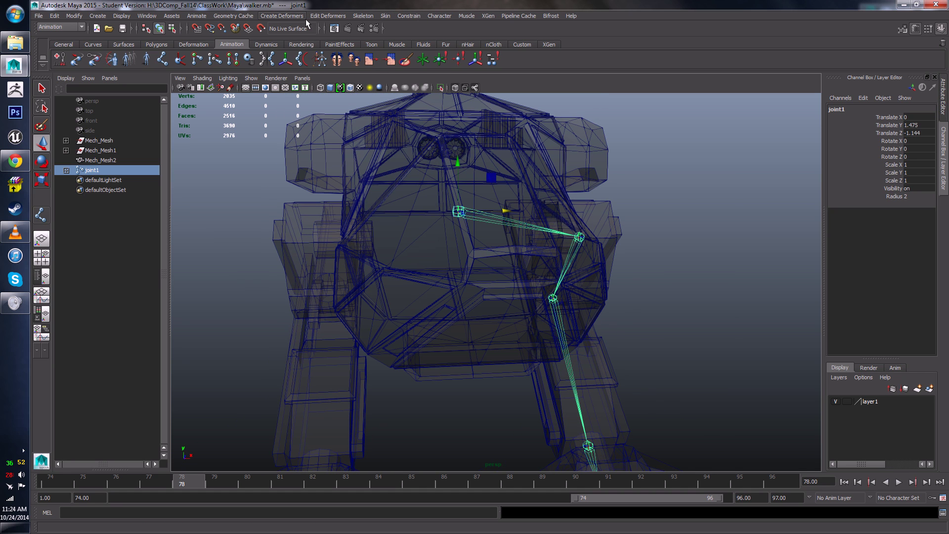
- Try to mirror the whole chain from the root joint across the XZ plane with the Behavior function, and undo it
{"action": "left_click", "coordinate": [369, 16]}
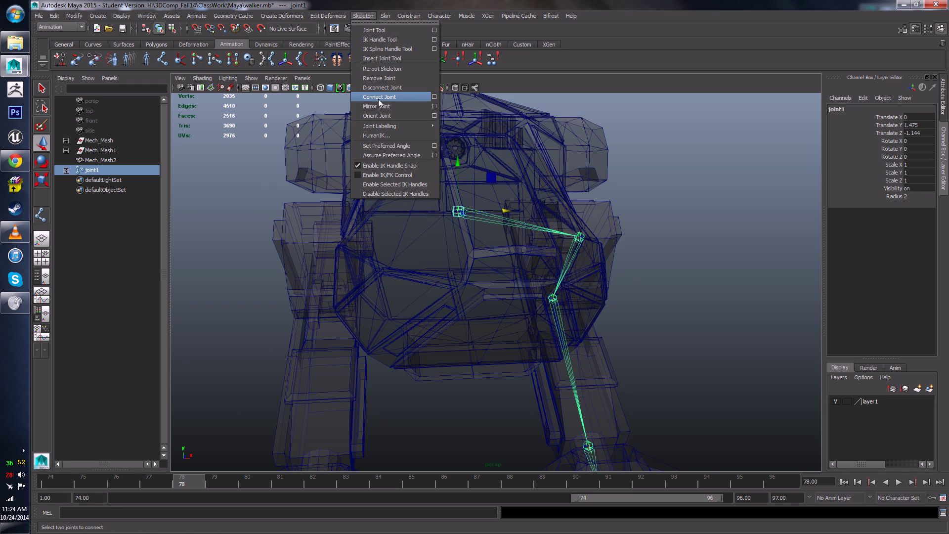
{"action": "left_click", "coordinate": [434, 106]}
{"action": "left_click_drag", "start_coordinate": [729, 227], "coordinate": [772, 175]}
{"action": "left_click_drag", "start_coordinate": [581, 271], "coordinate": [570, 272], "text": "alt"}
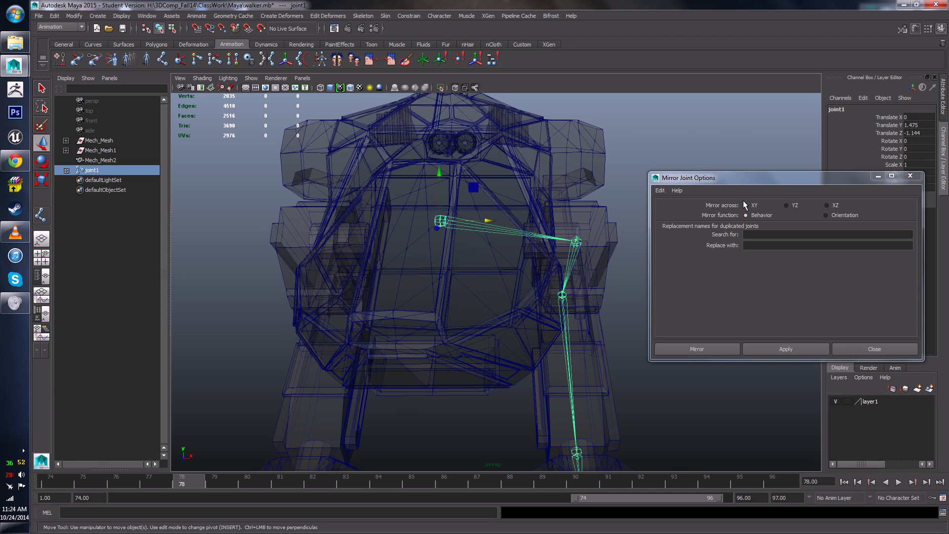
{"action": "left_click", "coordinate": [827, 206]}
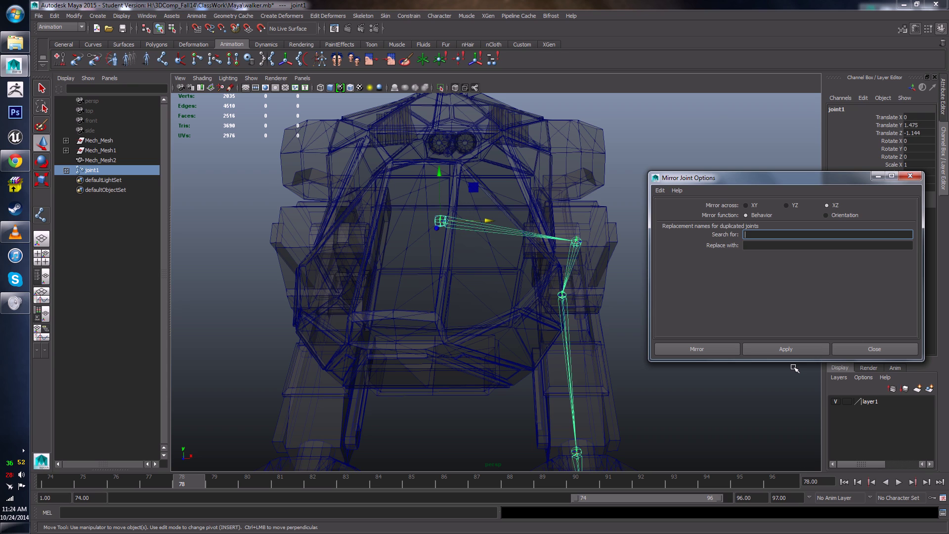
{"action": "left_click", "coordinate": [785, 350]}
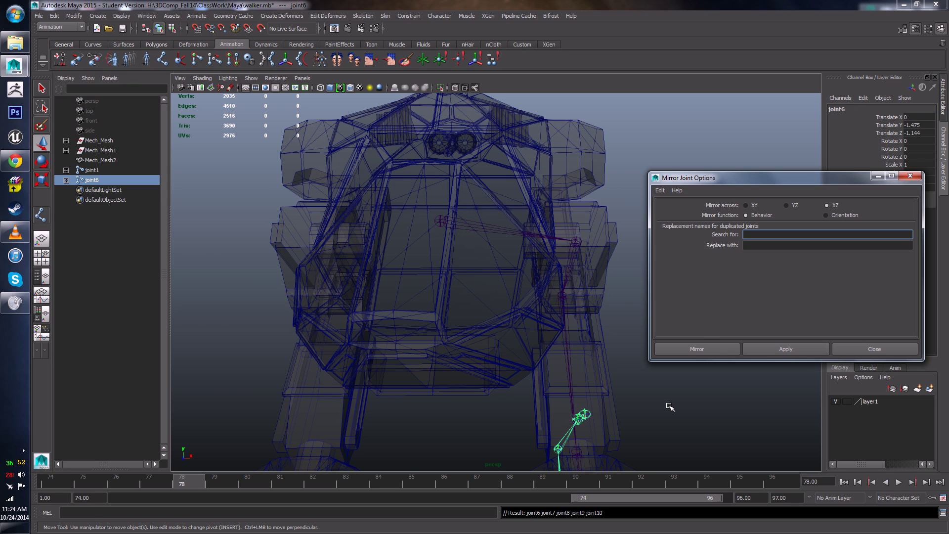
{"action": "left_click_drag", "start_coordinate": [670, 406], "coordinate": [584, 257], "text": "alt"}
{"action": "key", "text": "ctrl+z"}
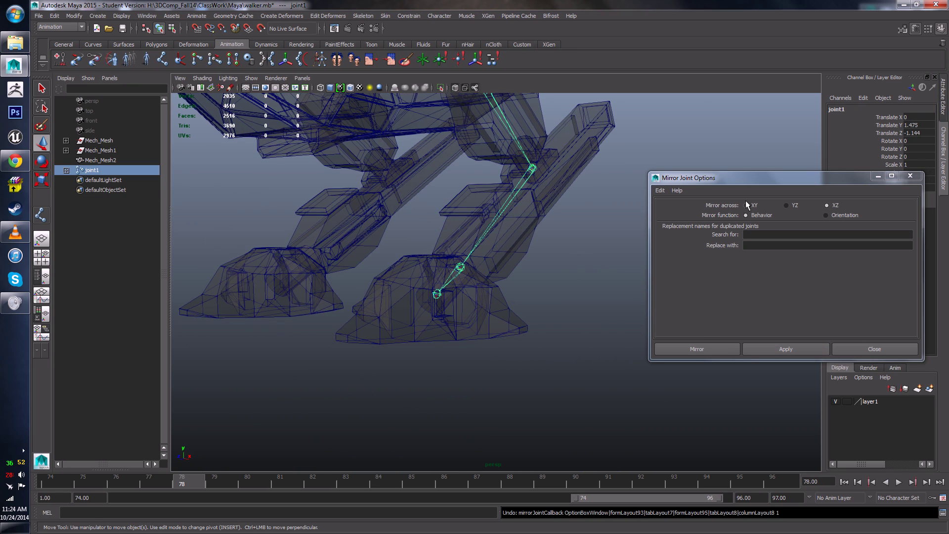
- Mirror the whole chain from the root joint across the YZ plane with the Behavior function, and close the mirror options
{"action": "left_click", "coordinate": [786, 205]}
{"action": "left_click", "coordinate": [800, 349]}
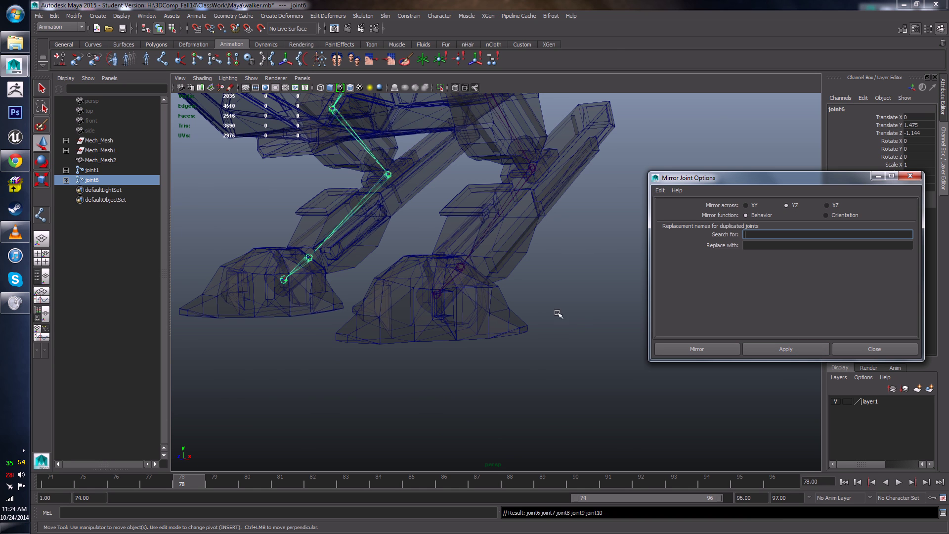
{"action": "left_click_drag", "start_coordinate": [558, 314], "coordinate": [549, 342], "text": "alt"}
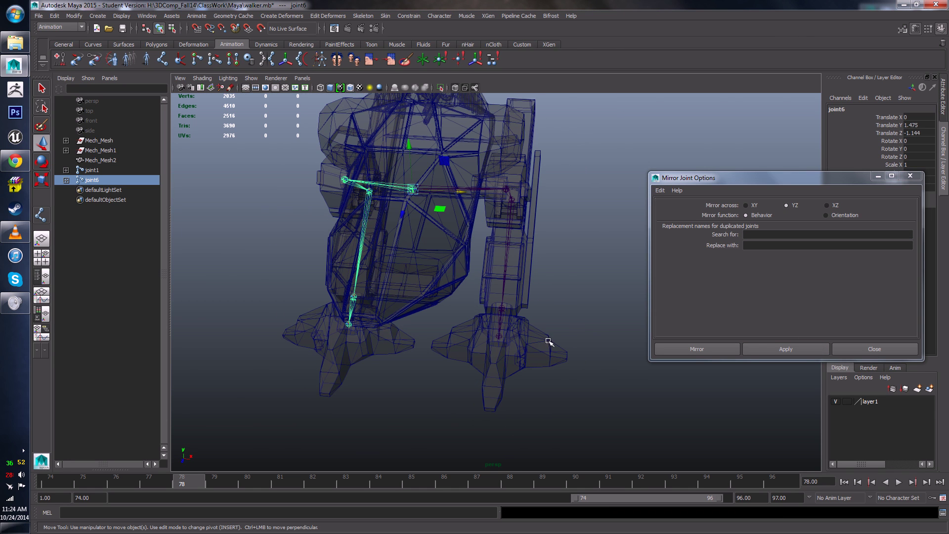
{"action": "left_click", "coordinate": [885, 347]}
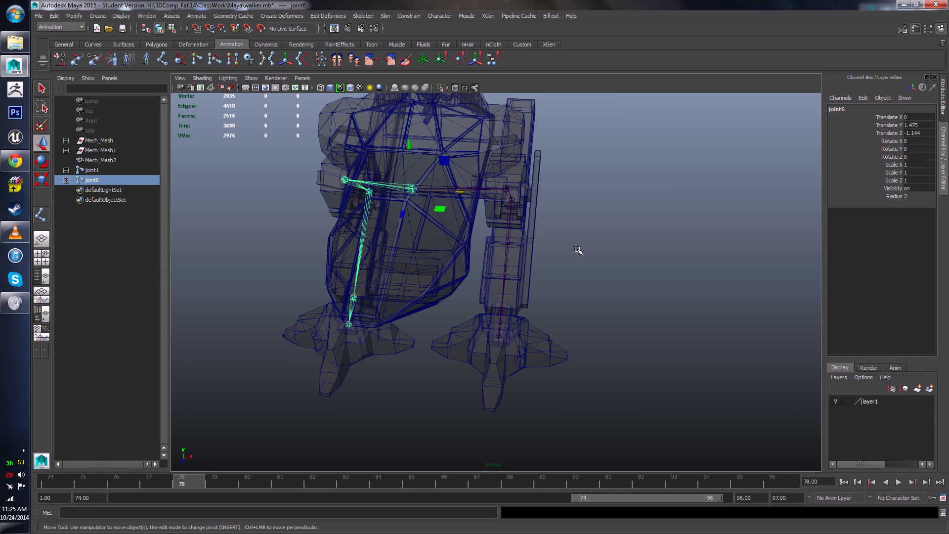
- Inspect both leg chains and look closely at the overlapping root joints in the middle of the hull
{"action": "left_click_drag", "start_coordinate": [579, 252], "coordinate": [440, 337], "text": "alt"}
{"action": "left_click", "coordinate": [594, 282]}
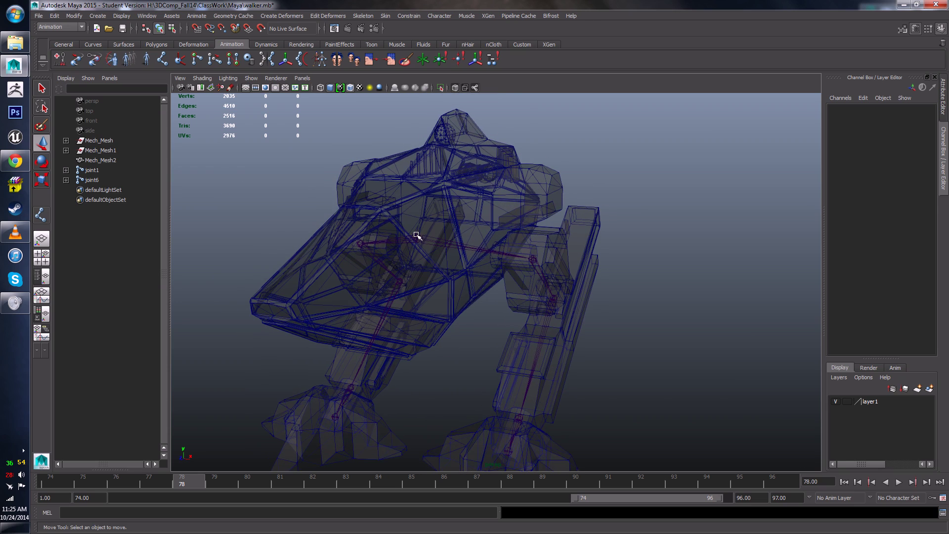
{"action": "left_click", "coordinate": [418, 238]}
{"action": "left_click_drag", "start_coordinate": [434, 259], "coordinate": [546, 245], "text": "alt"}
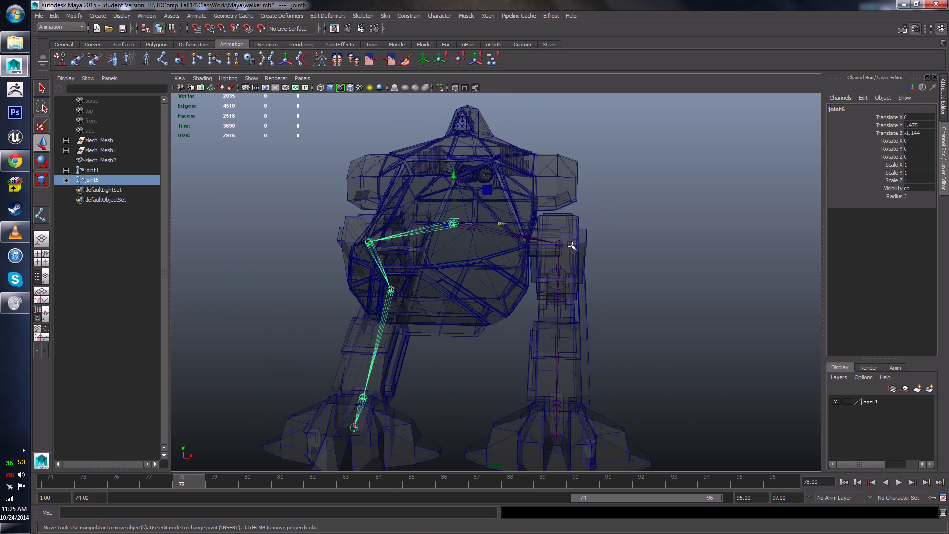
{"action": "left_click", "coordinate": [561, 242]}
{"action": "scroll", "coordinate": [459, 227], "scroll_direction": "up", "scroll_amount": 3}
{"action": "left_click_drag", "start_coordinate": [460, 227], "coordinate": [513, 297], "text": "alt"}
{"action": "scroll", "coordinate": [502, 280], "scroll_direction": "up", "scroll_amount": 4}
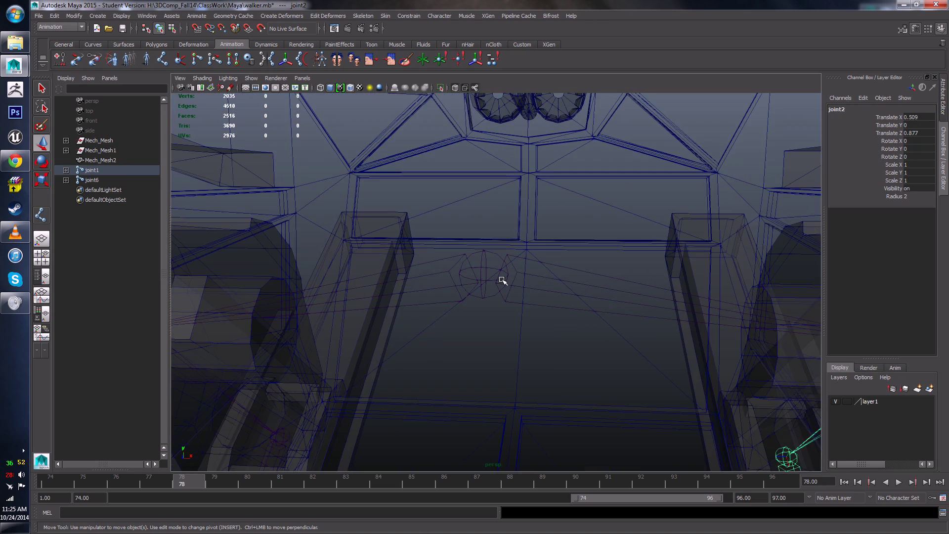
{"action": "left_click", "coordinate": [484, 275]}
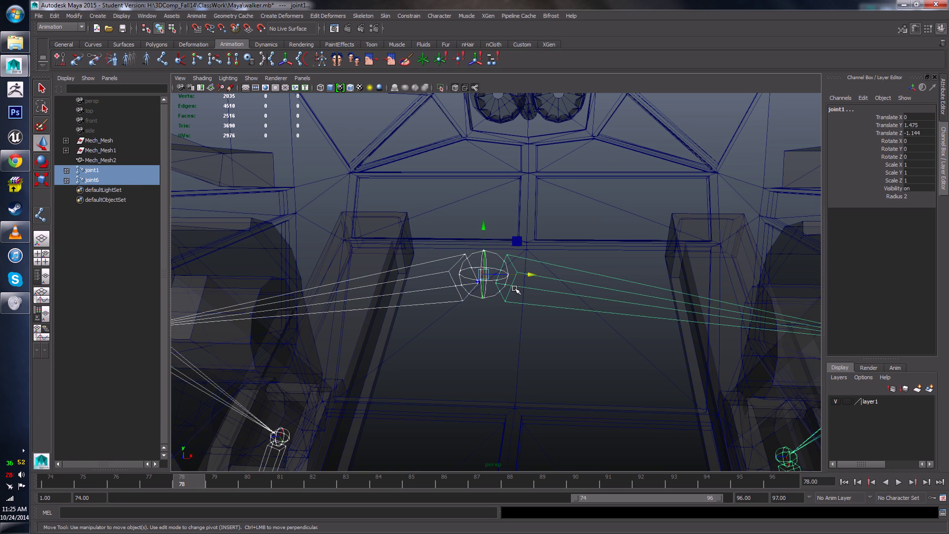
- Select the original and the mirrored root joint in turn to compare which leg chain each one carries
{"action": "left_click", "coordinate": [92, 170]}
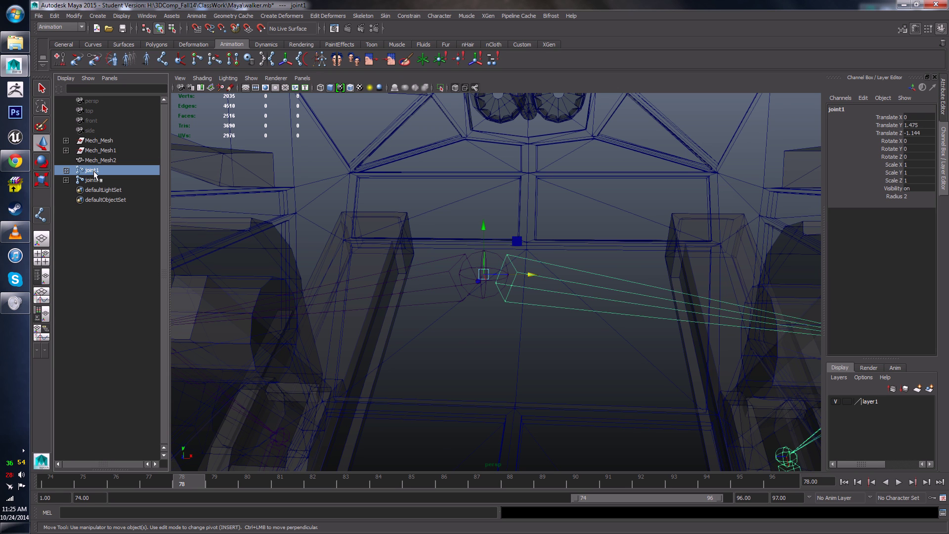
{"action": "left_click", "coordinate": [97, 181]}
{"action": "scroll", "coordinate": [401, 325], "scroll_direction": "down", "scroll_amount": 2}
{"action": "left_click_drag", "start_coordinate": [430, 324], "coordinate": [432, 234], "text": "alt"}
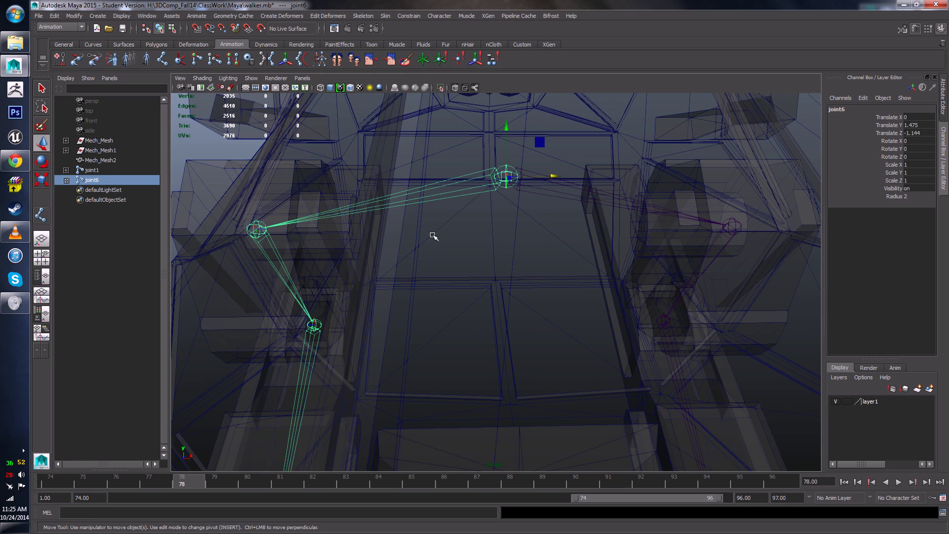
{"action": "left_click", "coordinate": [96, 173]}
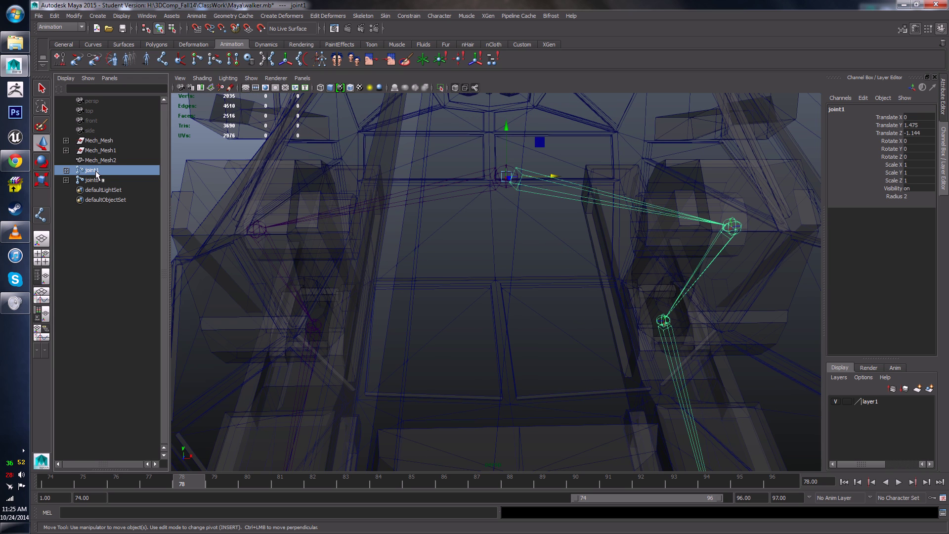
{"action": "left_click", "coordinate": [97, 181]}
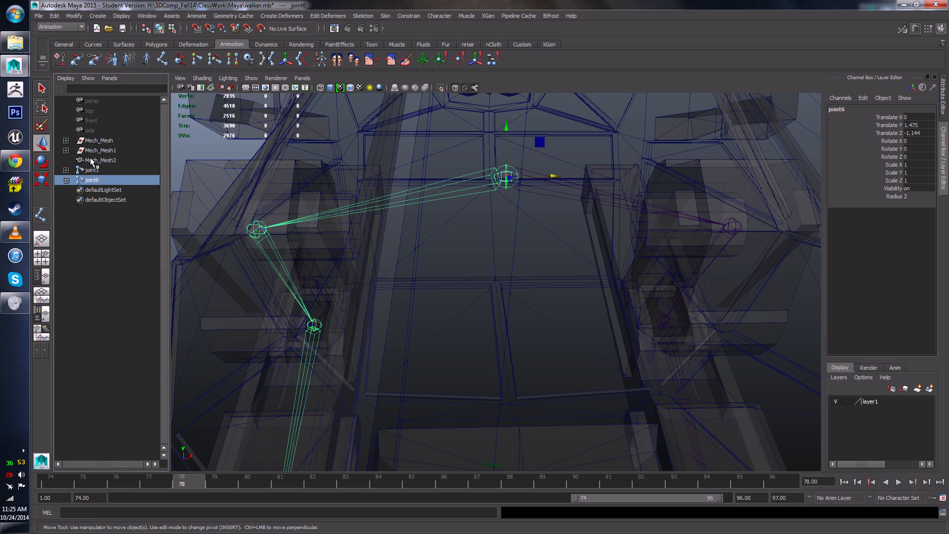
{"action": "left_click", "coordinate": [94, 170]}
{"action": "left_click", "coordinate": [96, 181]}
{"action": "left_click", "coordinate": [101, 172]}
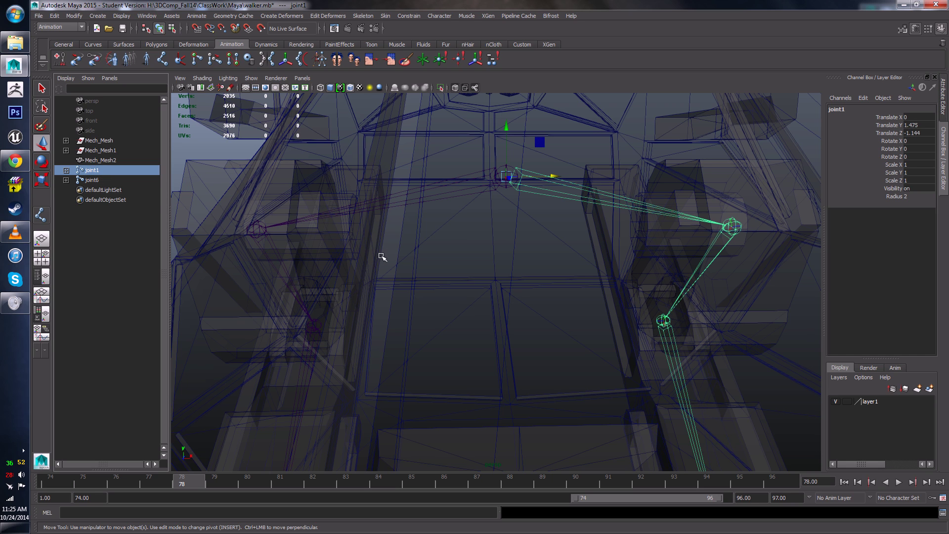
- Delete the mirrored leg chain together with its duplicate root joint
{"action": "left_click", "coordinate": [101, 181]}
{"action": "left_click", "coordinate": [101, 170]}
{"action": "left_click", "coordinate": [94, 180]}
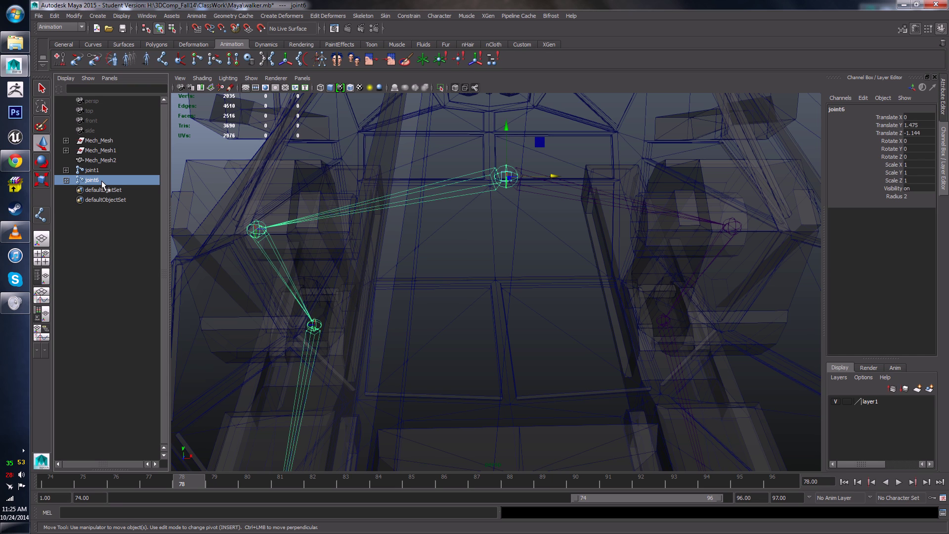
{"action": "key", "text": "Delete"}
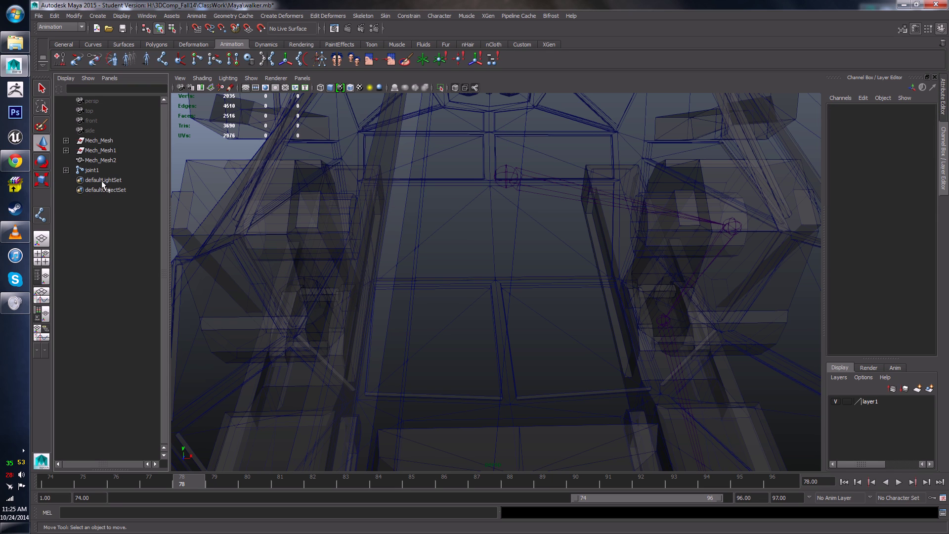
- Mirror the remaining leg from its hip joint downward across the YZ plane, reusing the current mirror options
{"action": "left_click", "coordinate": [733, 227]}
{"action": "left_click", "coordinate": [508, 175]}
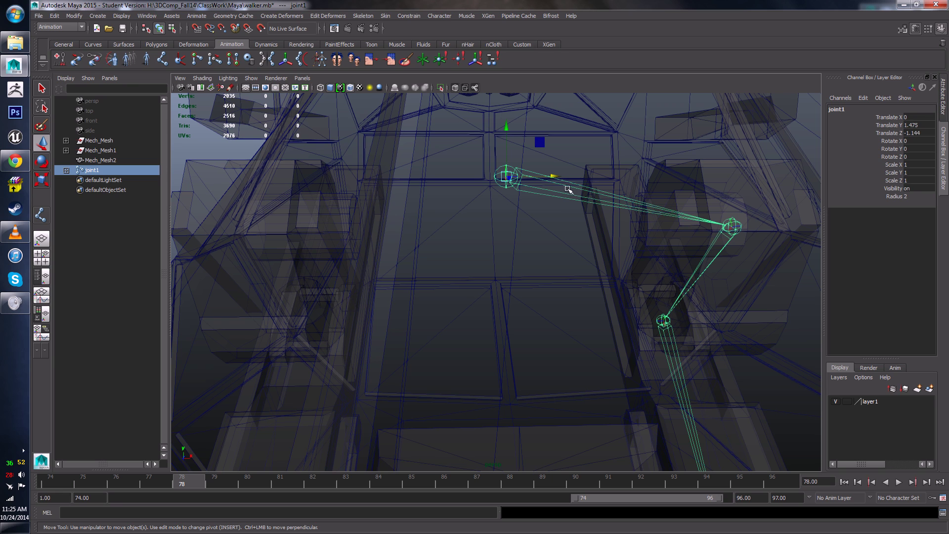
{"action": "left_click", "coordinate": [730, 228]}
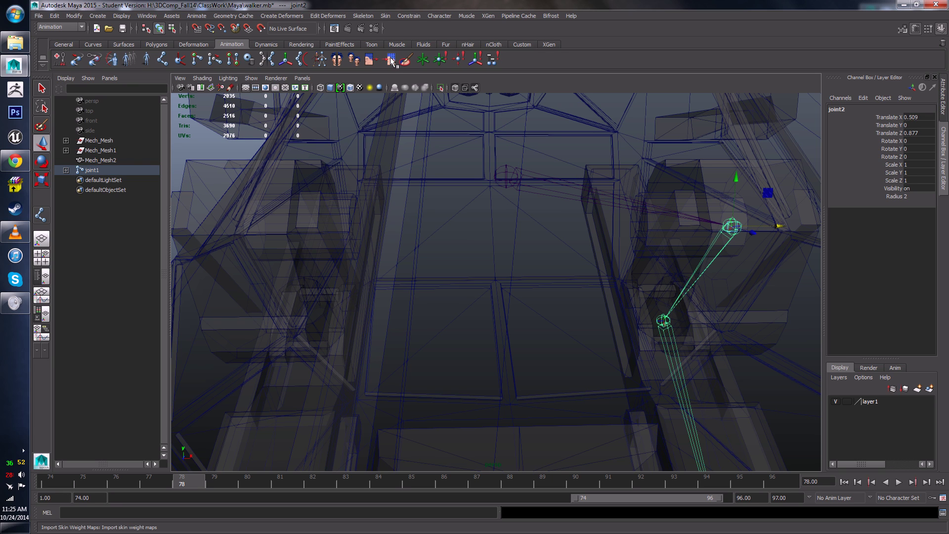
{"action": "left_click", "coordinate": [411, 16]}
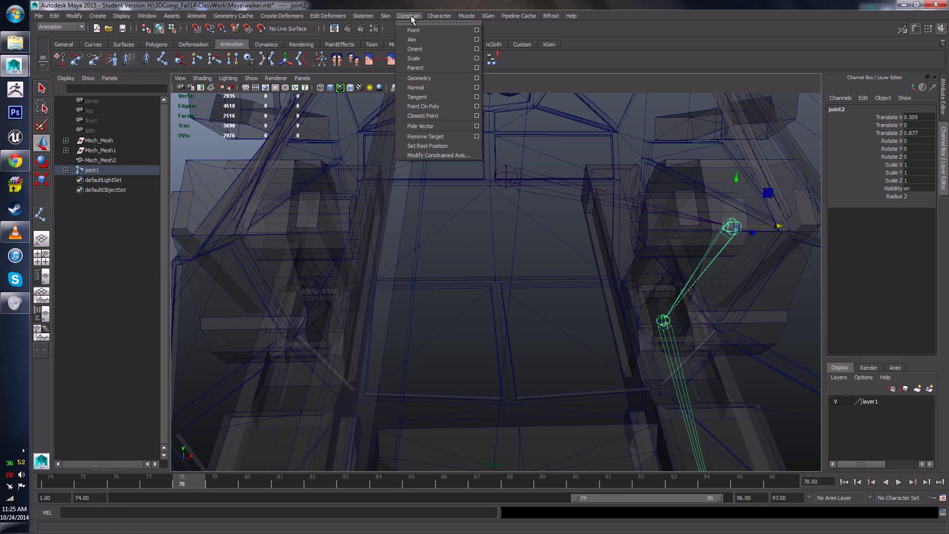
{"action": "mouse_move", "coordinate": [443, 15]}
{"action": "mouse_move", "coordinate": [375, 16]}
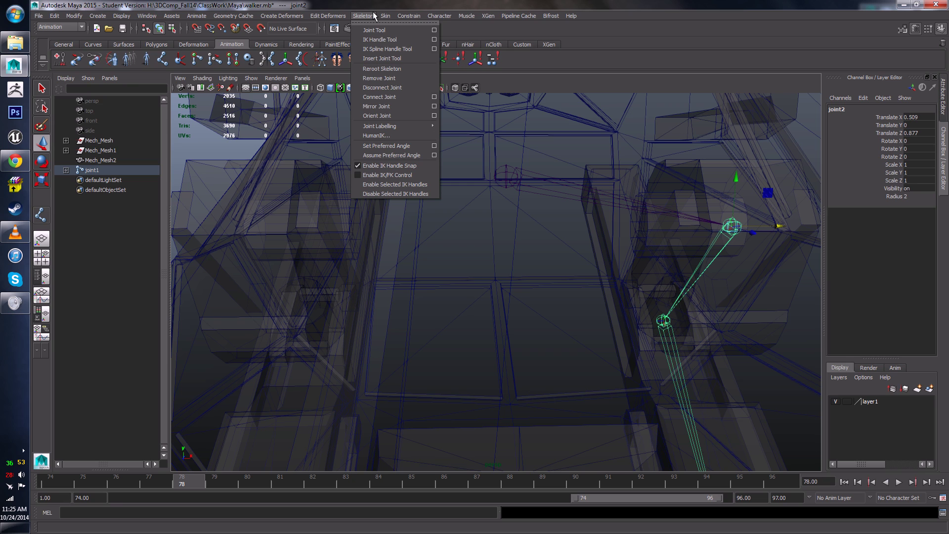
{"action": "left_click", "coordinate": [397, 106]}
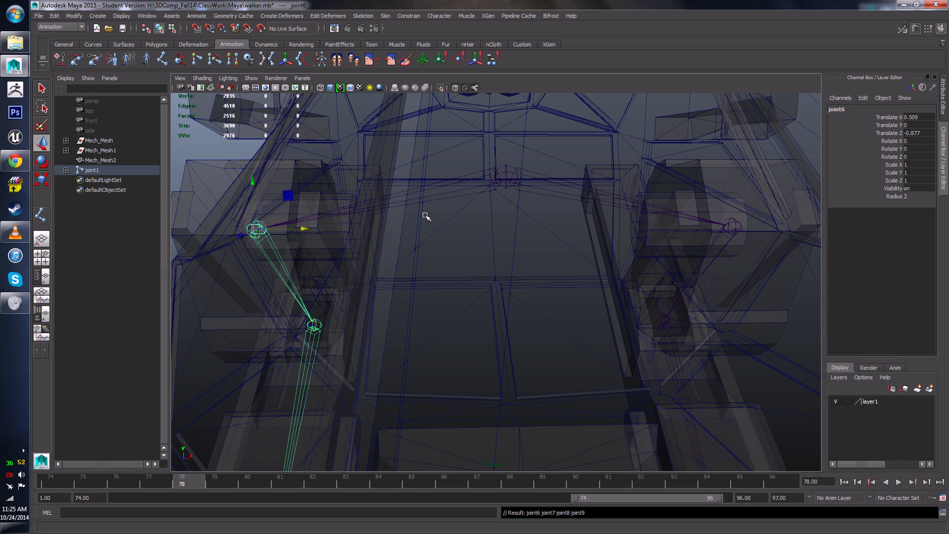
- Select the shared root joint and examine how both leg chains branch from it and fit inside the mech
{"action": "left_click", "coordinate": [502, 177]}
{"action": "left_click", "coordinate": [509, 170]}
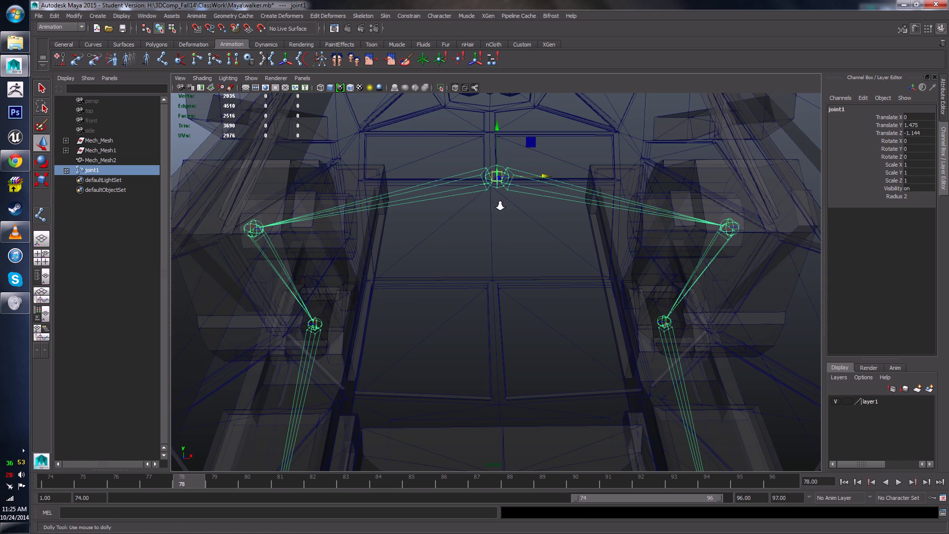
{"action": "right_click_drag", "start_coordinate": [501, 206], "coordinate": [490, 258], "text": "alt"}
{"action": "middle_click_drag", "start_coordinate": [490, 259], "coordinate": [478, 315], "text": "alt"}
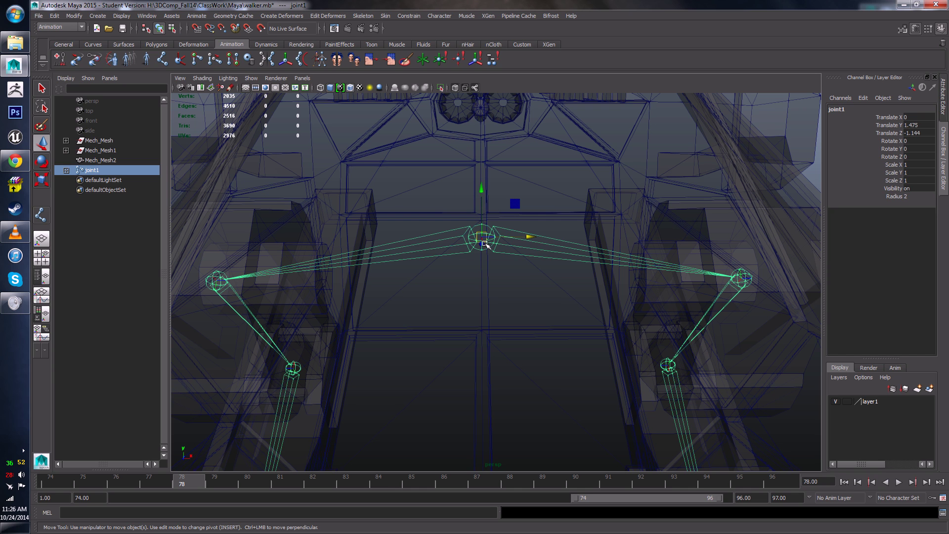
{"action": "scroll", "coordinate": [431, 434], "scroll_direction": "down", "scroll_amount": 5}
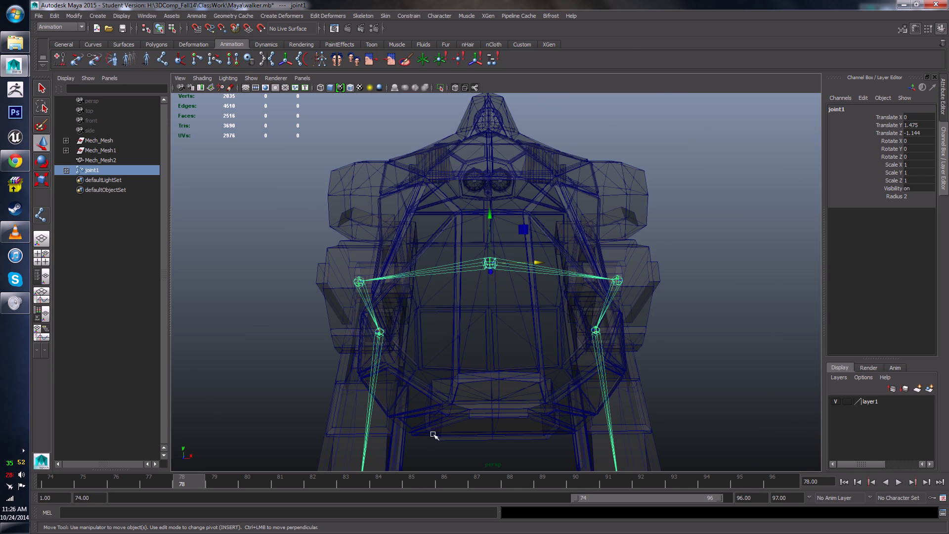
{"action": "middle_click_drag", "start_coordinate": [432, 433], "coordinate": [426, 320], "text": "alt"}
{"action": "left_click", "coordinate": [754, 224]}
{"action": "left_click", "coordinate": [484, 206]}
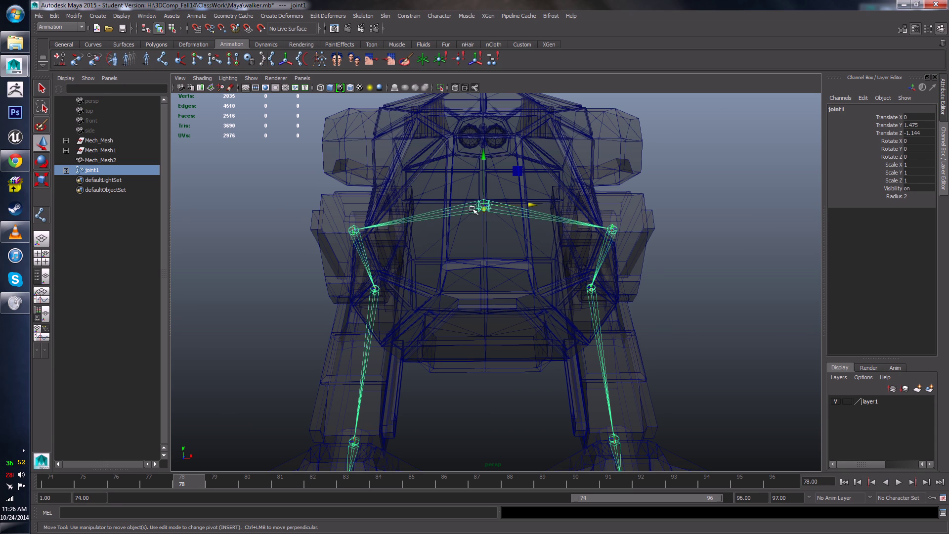
{"action": "left_click_drag", "start_coordinate": [488, 235], "coordinate": [495, 277], "text": "alt"}
- Expand the root joint's hierarchy so both leg chains are listed down to their end joints
{"action": "left_click", "coordinate": [66, 171]}
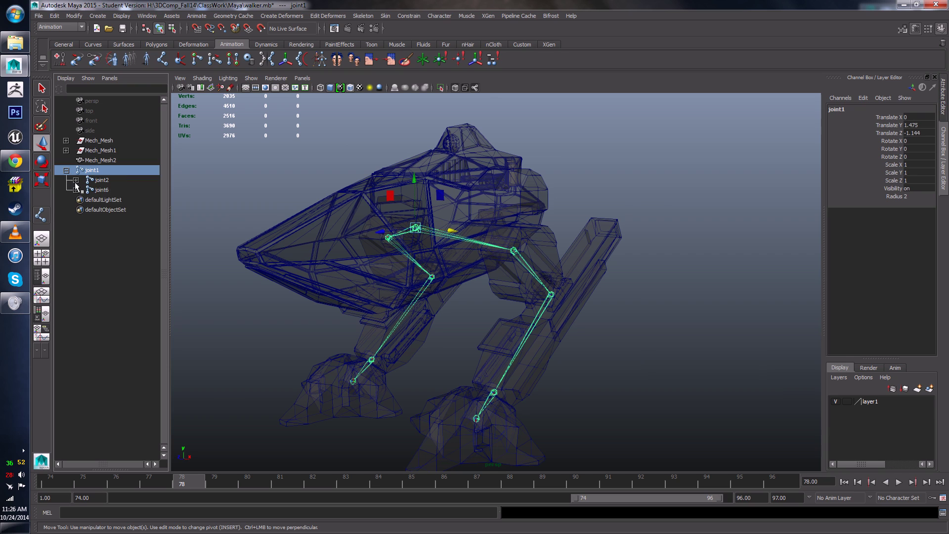
{"action": "left_click", "coordinate": [76, 200]}
{"action": "left_click", "coordinate": [85, 189]}
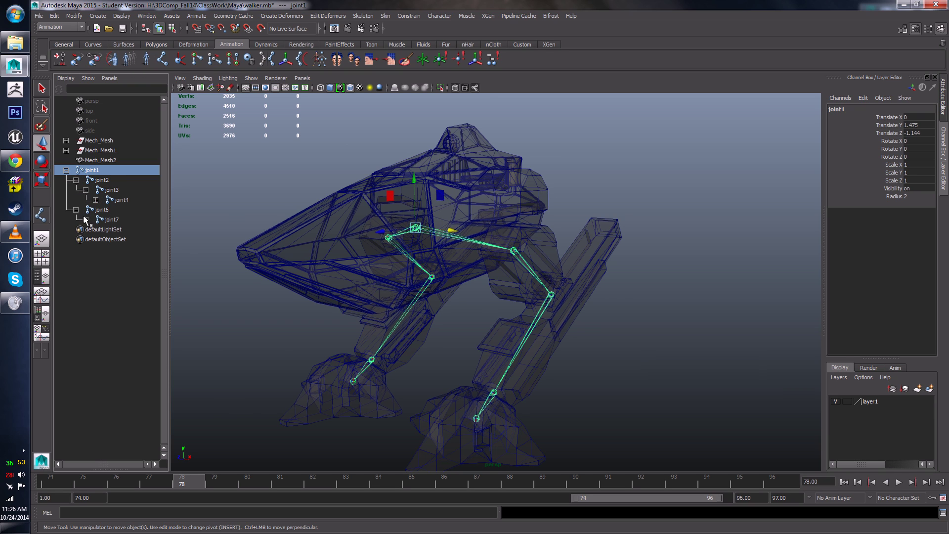
{"action": "left_click", "coordinate": [85, 219]}
{"action": "left_click", "coordinate": [96, 200]}
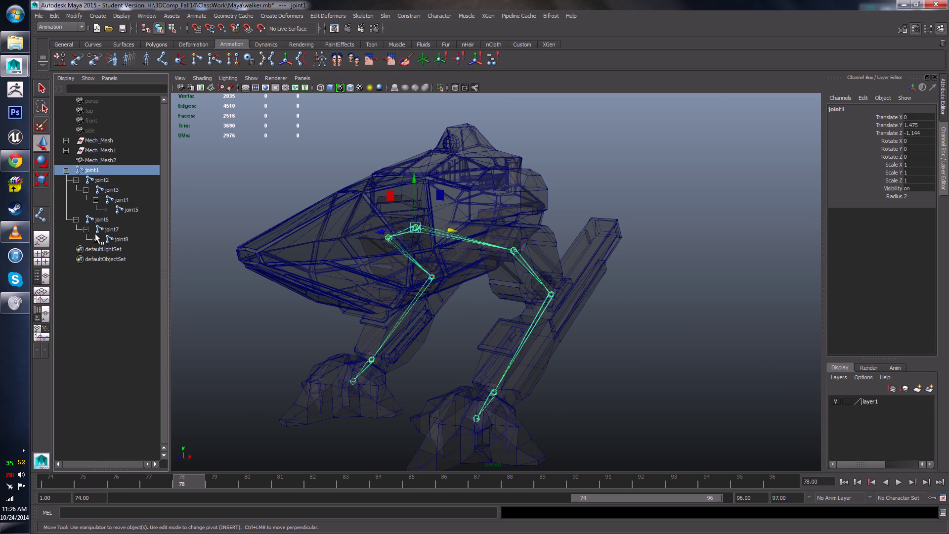
{"action": "left_click", "coordinate": [95, 240]}
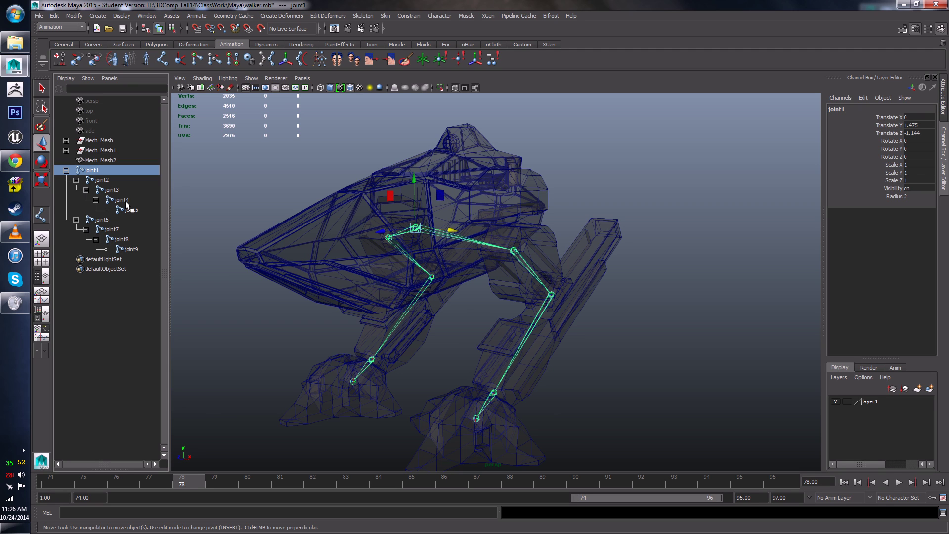
- Rename the shared root joint as Main_Root
{"action": "right_click", "coordinate": [97, 172]}
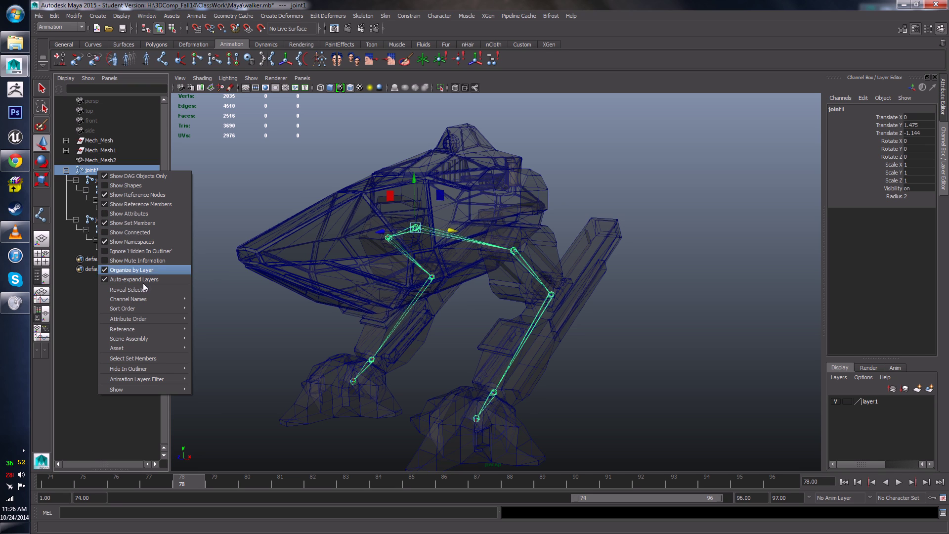
{"action": "left_click", "coordinate": [88, 172]}
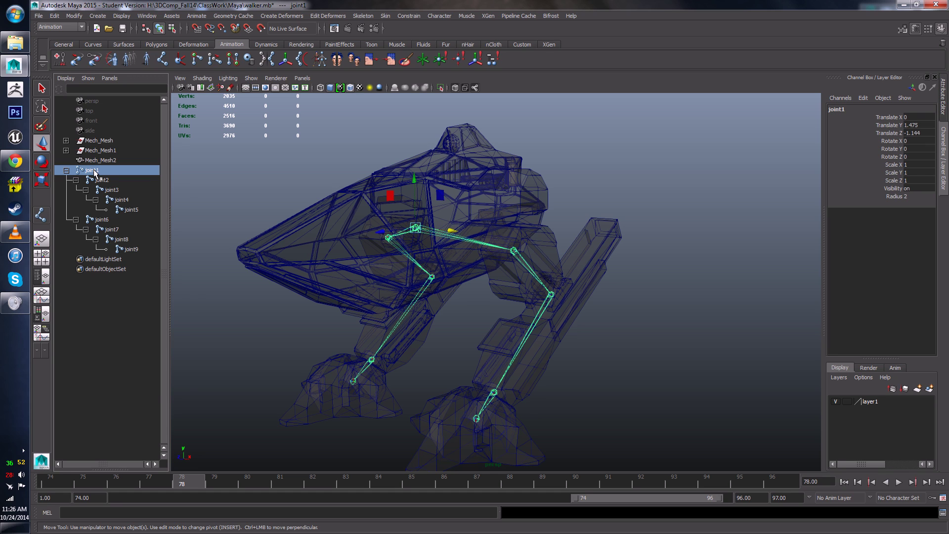
{"action": "right_click", "coordinate": [96, 173]}
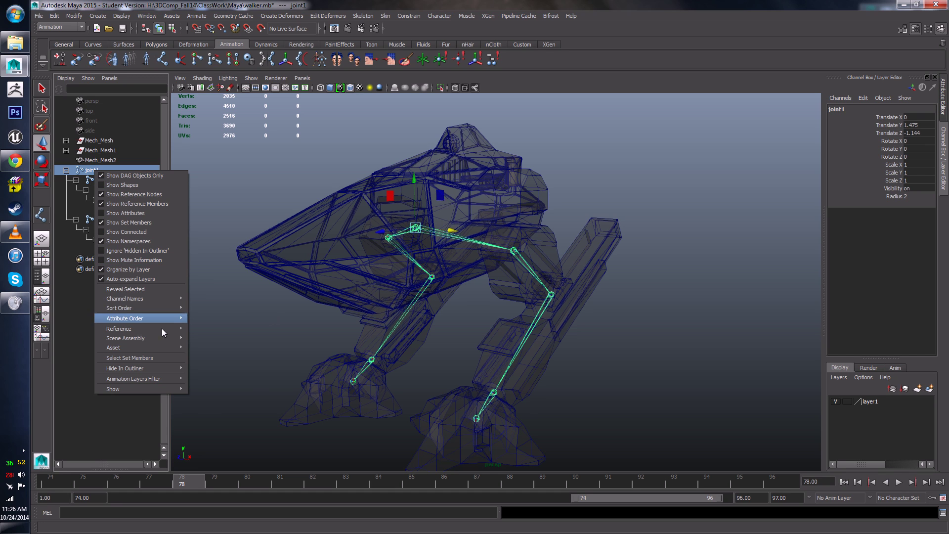
{"action": "left_click", "coordinate": [88, 172]}
{"action": "double_click", "coordinate": [91, 172]}
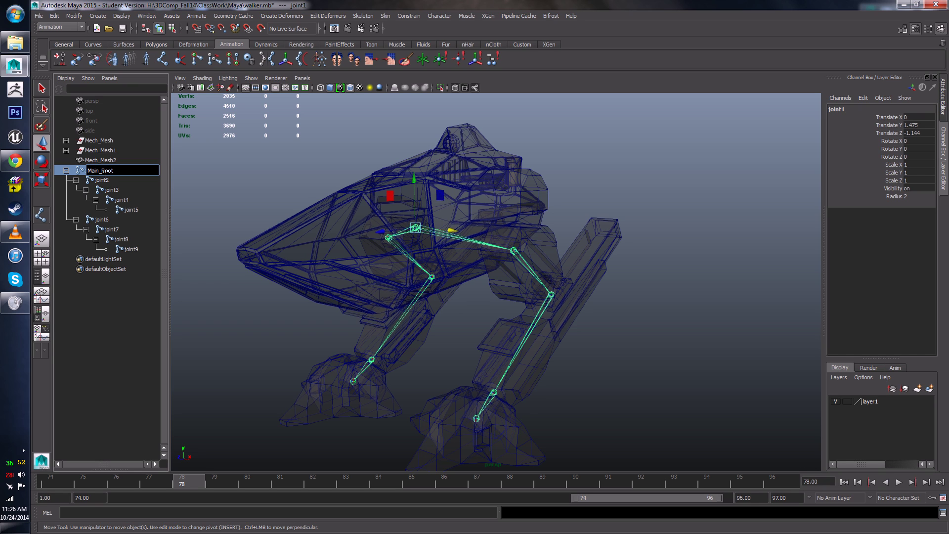
{"action": "key", "text": "Return"}
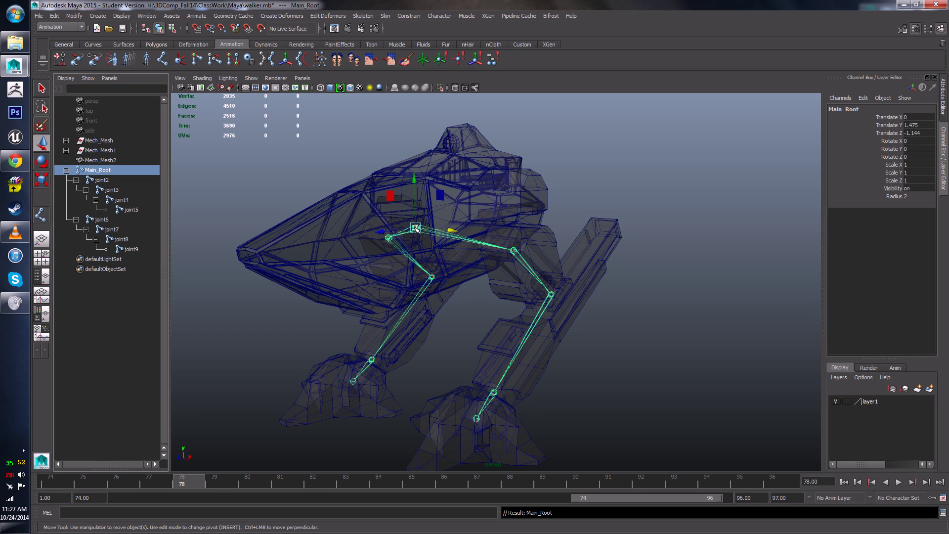
- Select joint2 and its child joint3 in turn, and widen the Outliner to give the joint names more room
{"action": "left_click", "coordinate": [103, 182]}
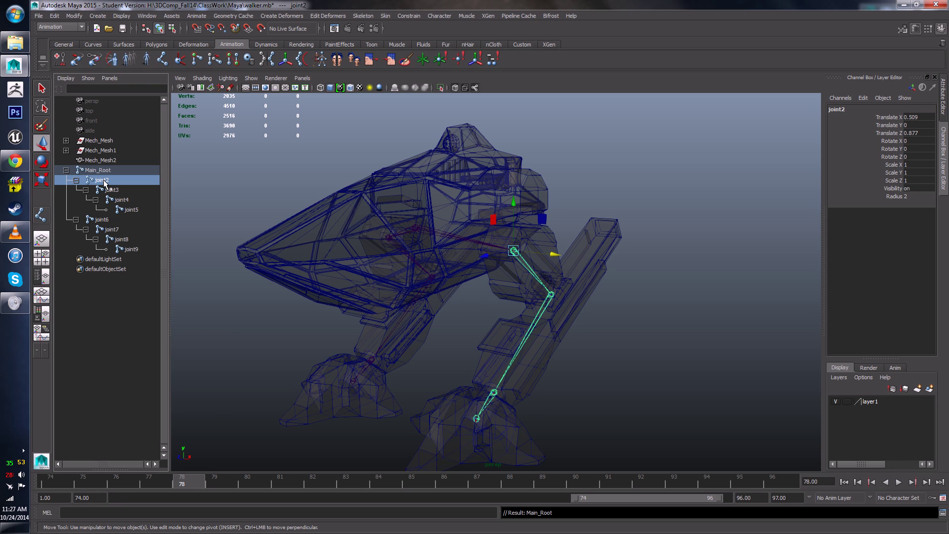
{"action": "right_click", "coordinate": [104, 182]}
{"action": "mouse_move", "coordinate": [141, 330]}
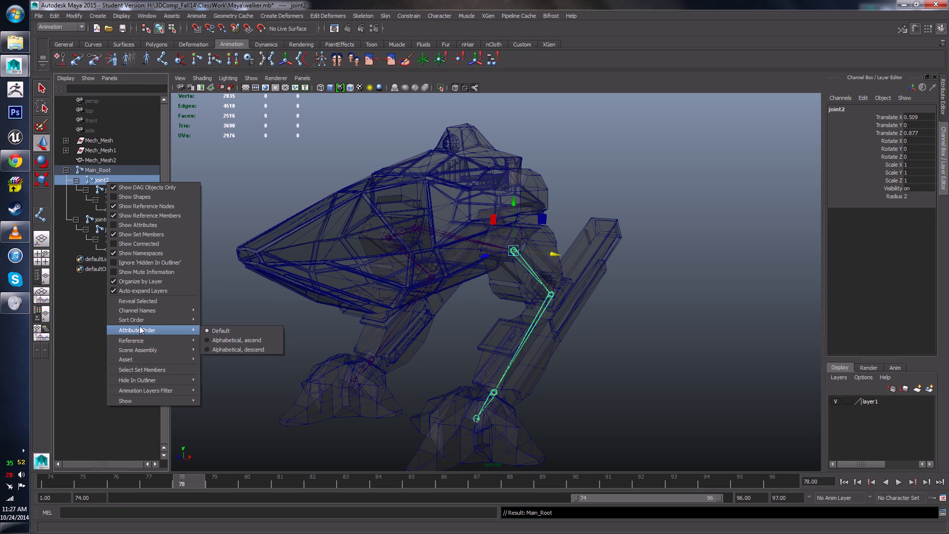
{"action": "left_click", "coordinate": [97, 183]}
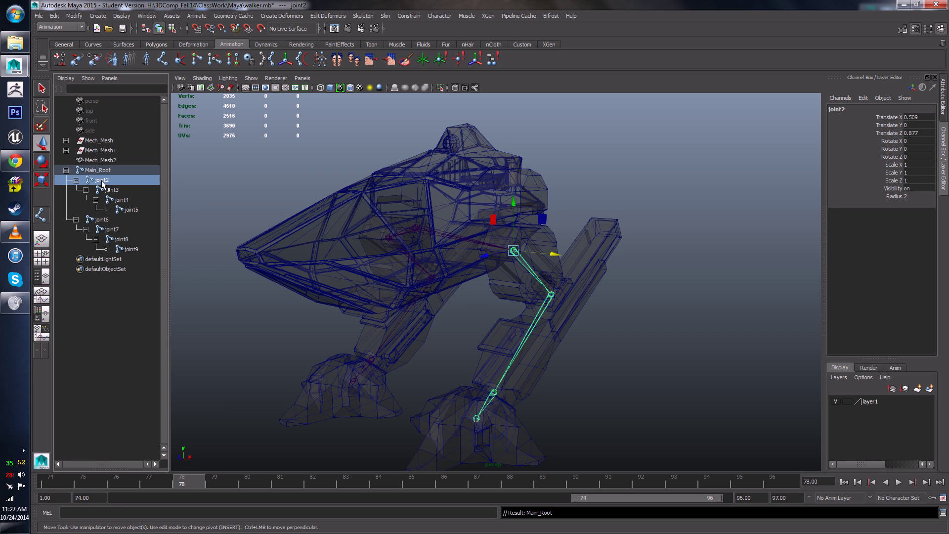
{"action": "left_click_drag", "start_coordinate": [168, 243], "coordinate": [202, 242]}
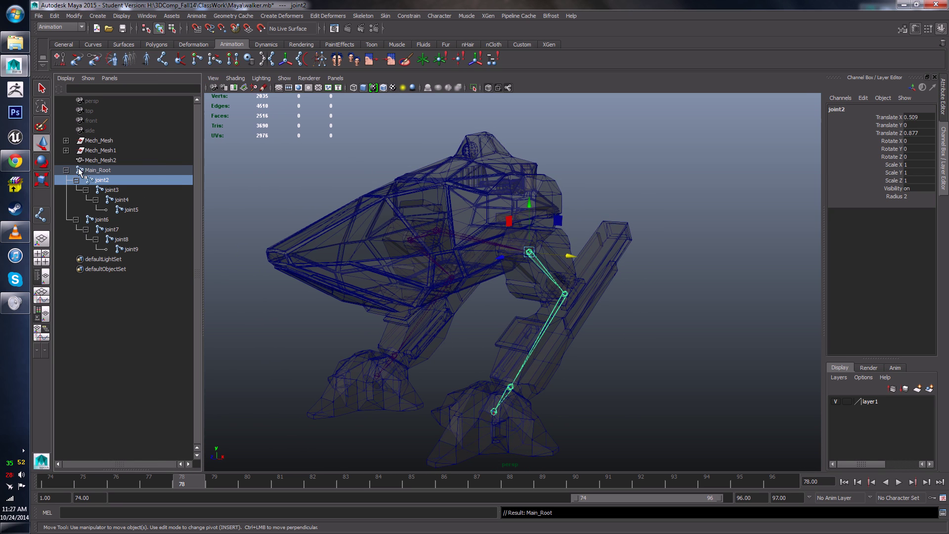
{"action": "left_click", "coordinate": [112, 191]}
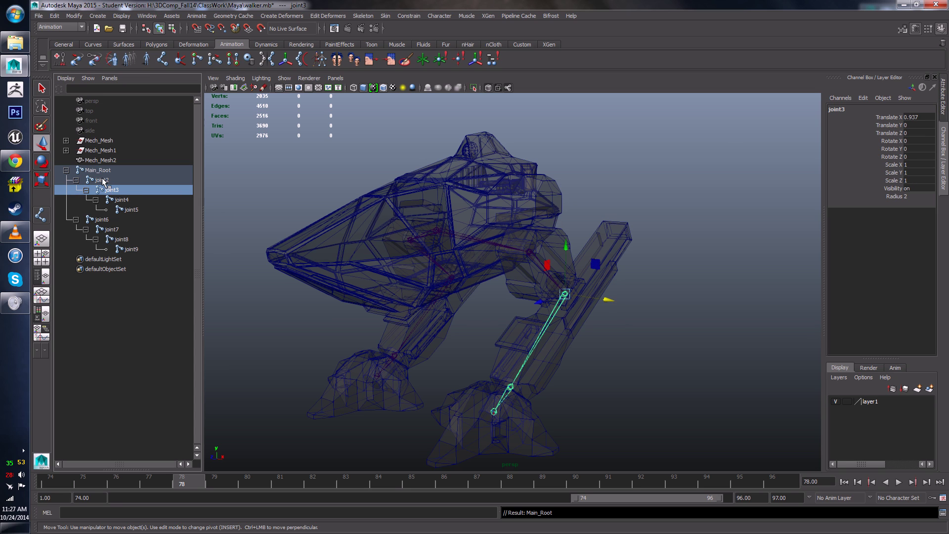
- Turn off Show DAG Objects Only for the Outliner and look through the full node list
{"action": "left_click", "coordinate": [103, 181]}
{"action": "right_click", "coordinate": [103, 182]}
{"action": "left_click", "coordinate": [105, 185]}
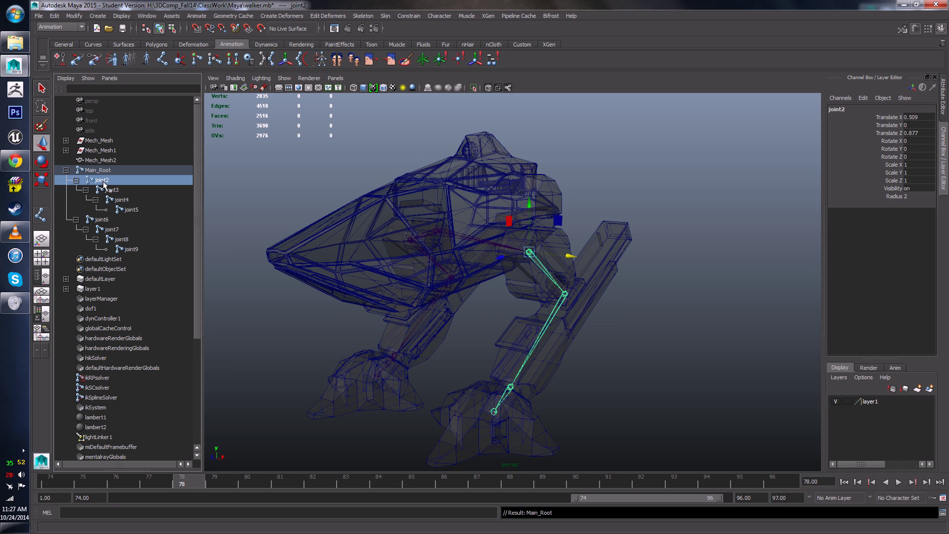
{"action": "key", "text": "ctrl+z"}
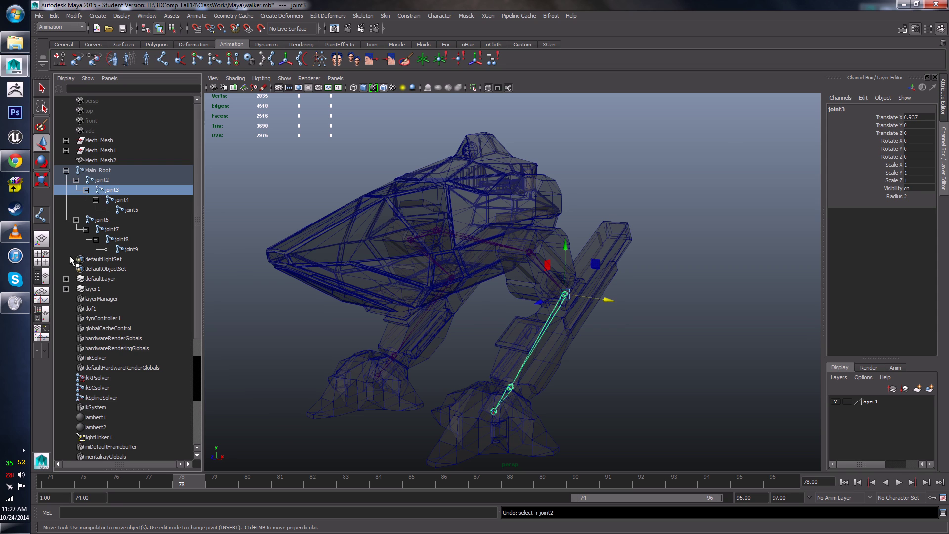
{"action": "scroll", "coordinate": [98, 292], "scroll_direction": "down", "scroll_amount": 5}
{"action": "scroll", "coordinate": [98, 292], "scroll_direction": "up", "scroll_amount": 5}
- Turn off the Outliner's display of reference nodes and reference members, and clear the joint selection
{"action": "right_click", "coordinate": [118, 191]}
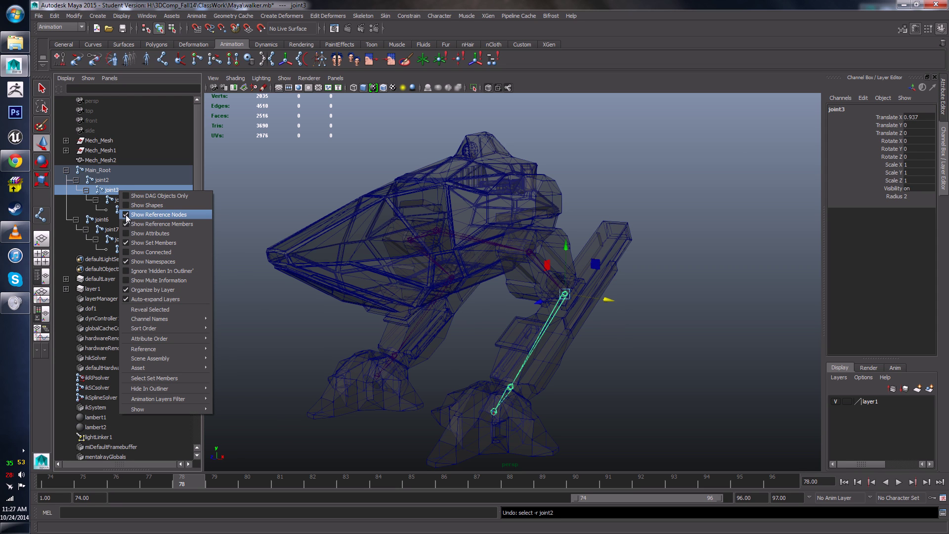
{"action": "left_click", "coordinate": [125, 215]}
{"action": "right_click", "coordinate": [110, 193]}
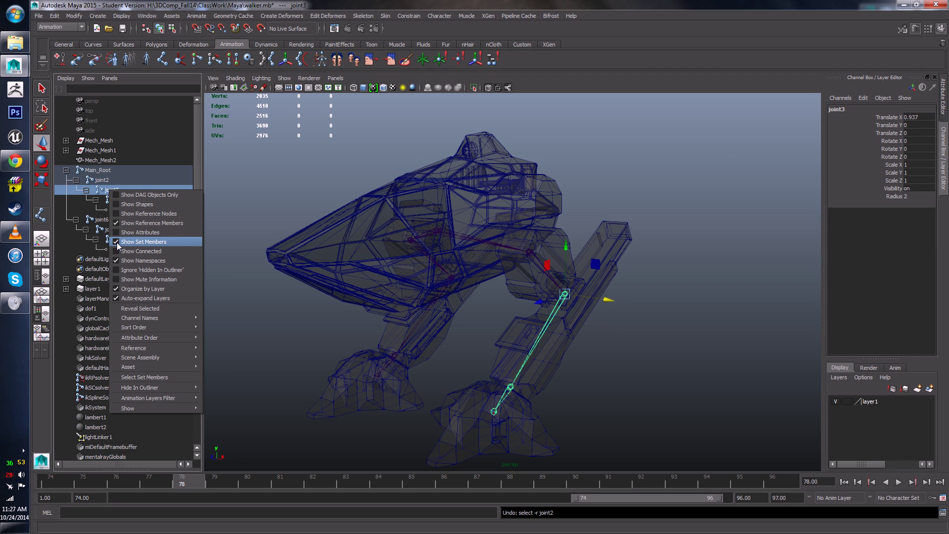
{"action": "left_click", "coordinate": [116, 223]}
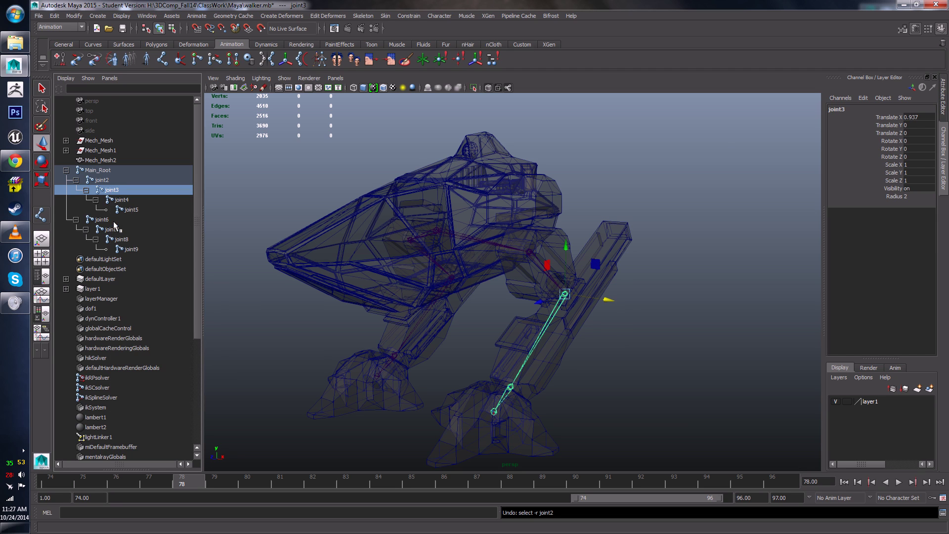
{"action": "right_click", "coordinate": [107, 192]}
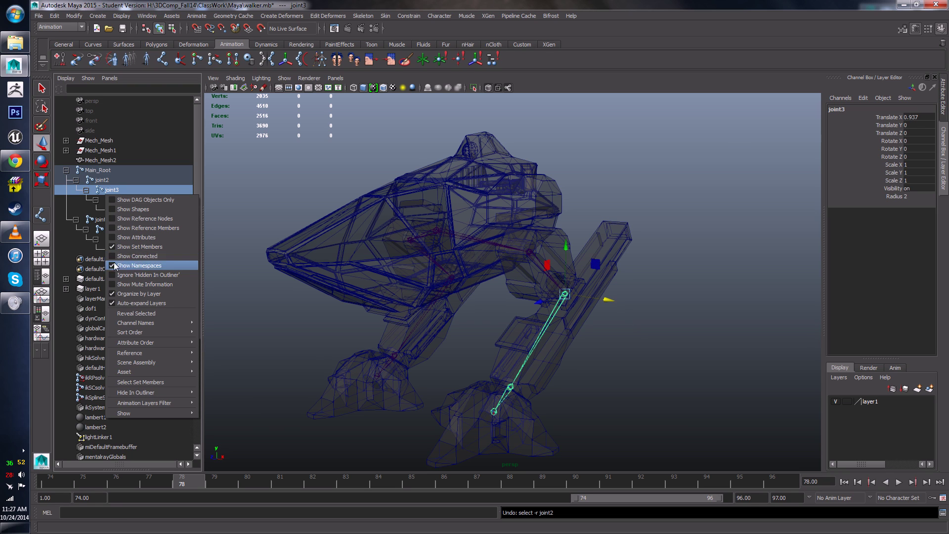
{"action": "left_click", "coordinate": [343, 356]}
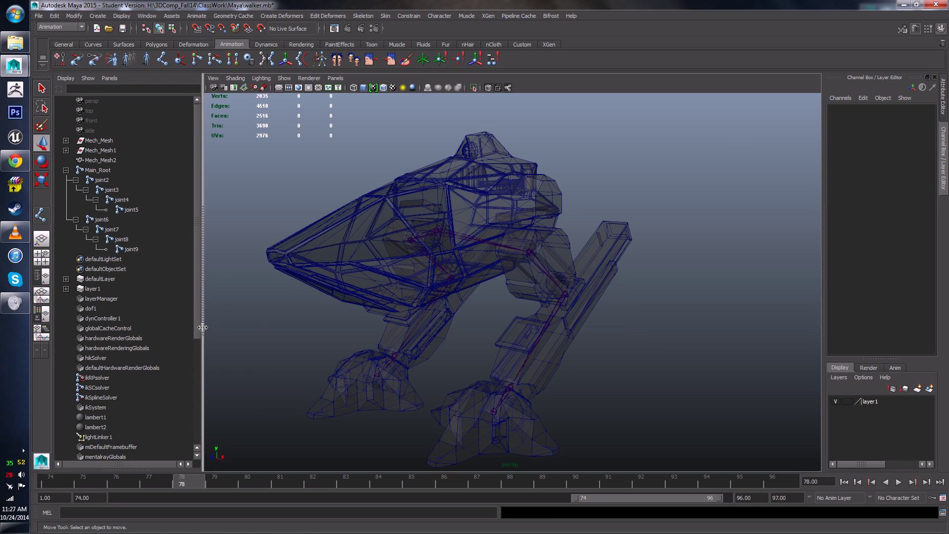
- Widen the Outliner further and turn off its Show Set Members and Show Namespaces options
{"action": "left_click_drag", "start_coordinate": [203, 324], "coordinate": [289, 326]}
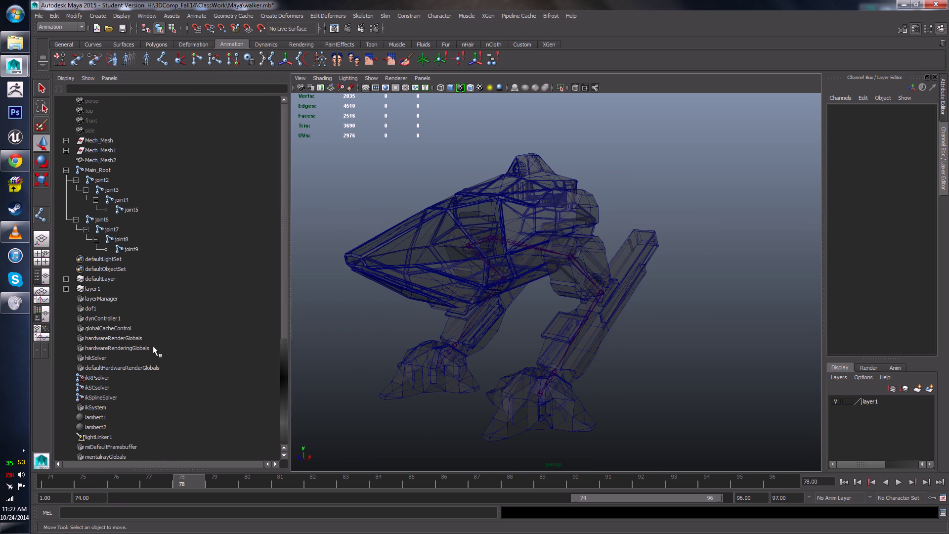
{"action": "scroll", "coordinate": [113, 383], "scroll_direction": "down", "scroll_amount": 5}
{"action": "scroll", "coordinate": [114, 383], "scroll_direction": "up", "scroll_amount": 5}
{"action": "right_click", "coordinate": [196, 219]}
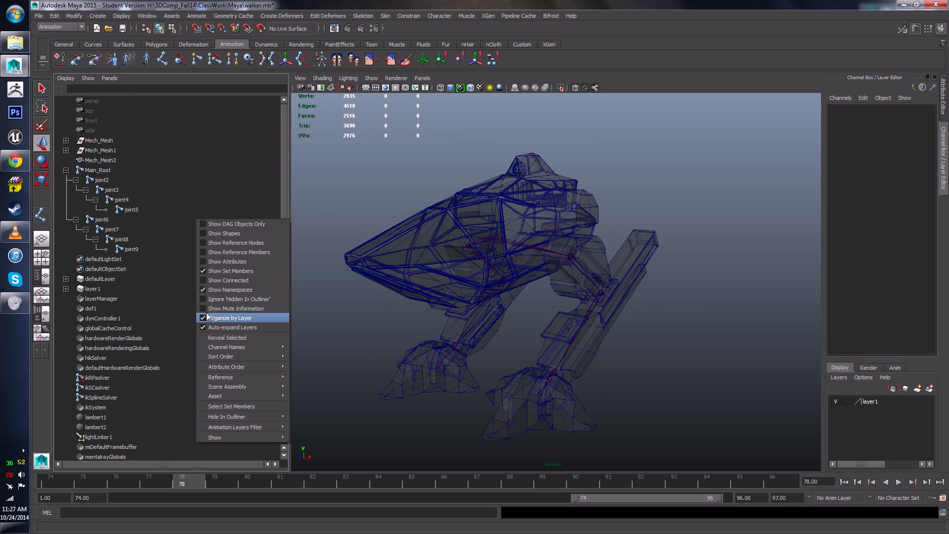
{"action": "left_click", "coordinate": [202, 272]}
{"action": "right_click", "coordinate": [195, 265]}
{"action": "left_click", "coordinate": [203, 336]}
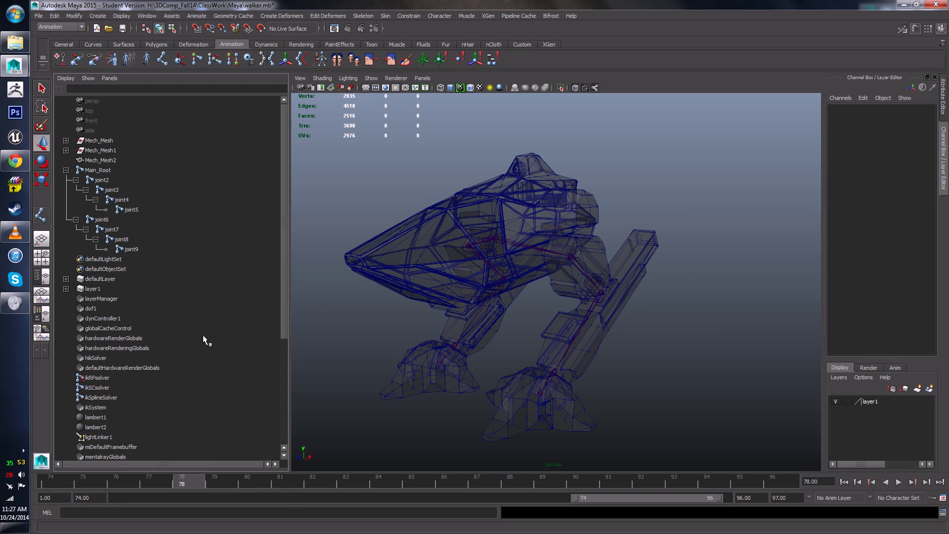
- Turn off the Outliner's Organize by Layer and Auto-expand Layers options, leaving nothing selected
{"action": "right_click", "coordinate": [198, 284]}
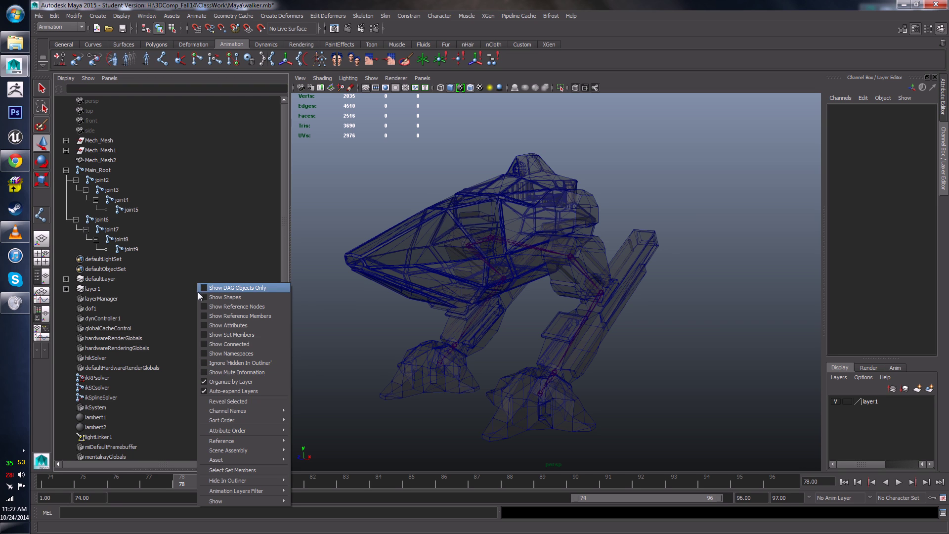
{"action": "left_click", "coordinate": [204, 383]}
{"action": "right_click", "coordinate": [204, 378]}
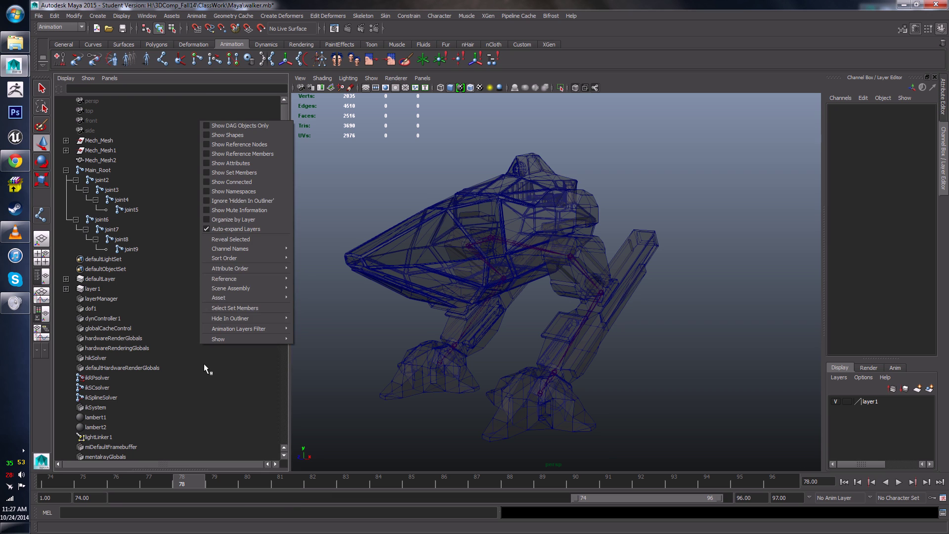
{"action": "left_click", "coordinate": [205, 228]}
{"action": "right_click", "coordinate": [197, 267]}
{"action": "left_click", "coordinate": [192, 237]}
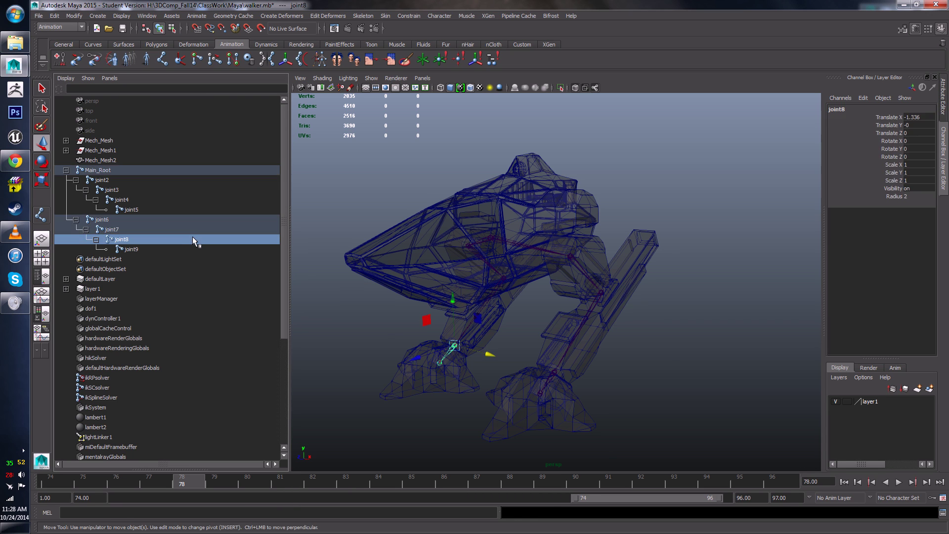
{"action": "key", "text": "ctrl+z"}
- Inspect the extra scene nodes by selecting meshes, the range from defaultLightSet to defaultViewColorManager, and single nodes such as layer1 and dof1
{"action": "left_click", "coordinate": [101, 161]}
{"action": "left_click", "coordinate": [100, 149]}
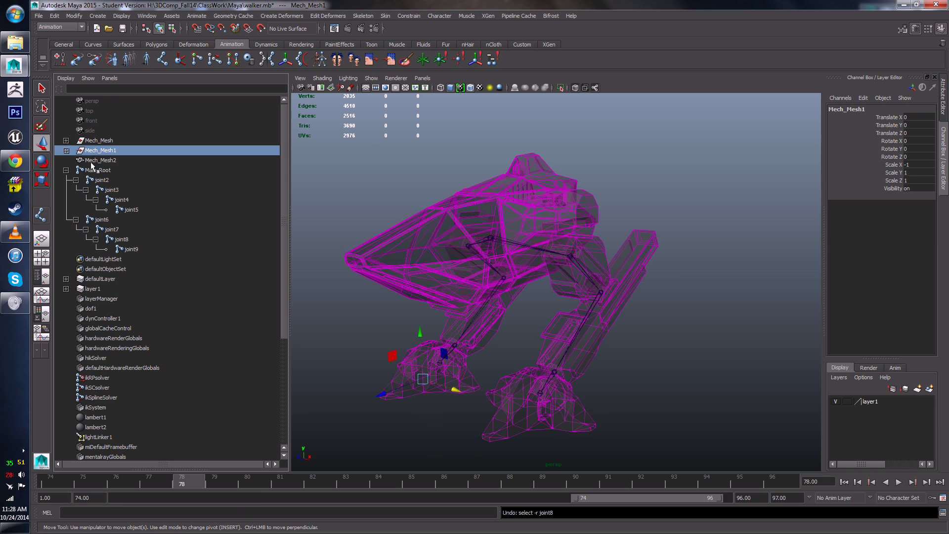
{"action": "left_click", "coordinate": [96, 260]}
{"action": "scroll", "coordinate": [105, 386], "scroll_direction": "down", "scroll_amount": 5}
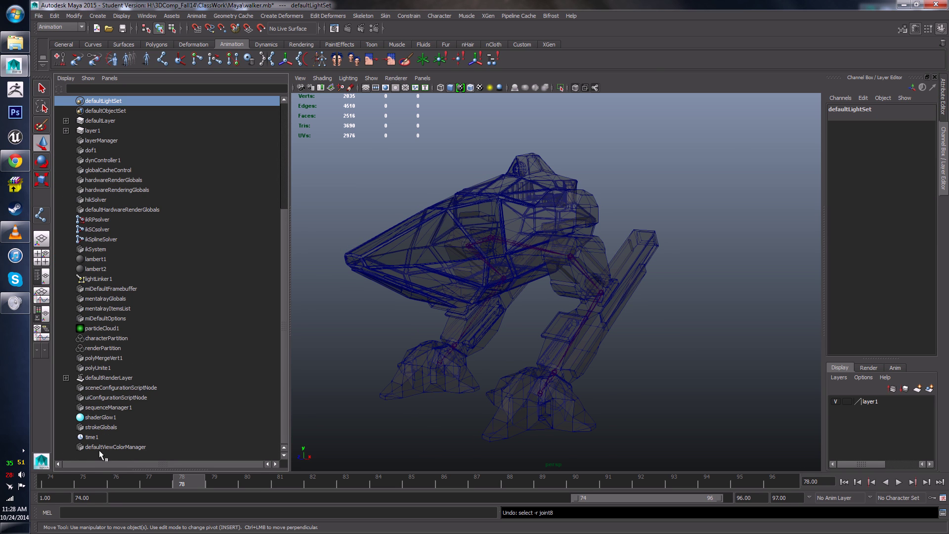
{"action": "left_click", "coordinate": [102, 448], "text": "shift"}
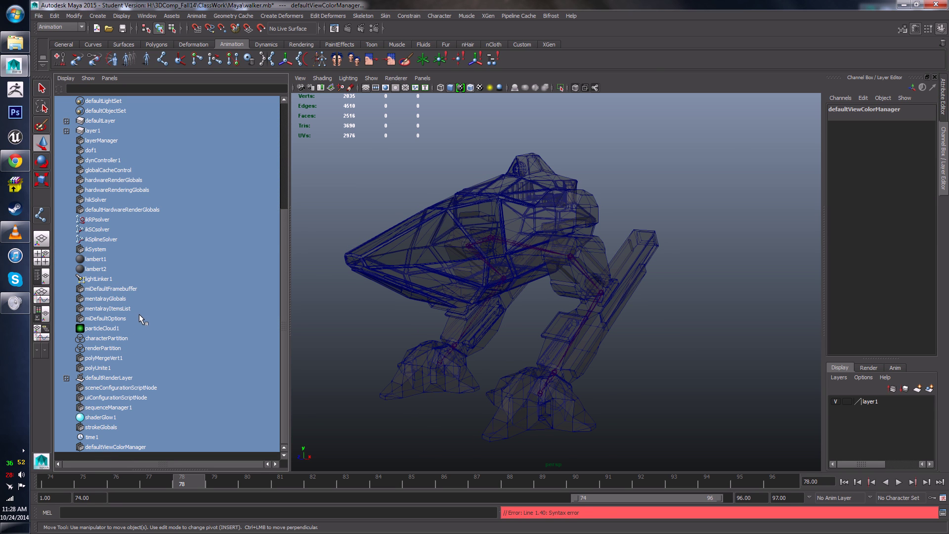
{"action": "scroll", "coordinate": [138, 307], "scroll_direction": "up", "scroll_amount": 5}
{"action": "left_click", "coordinate": [148, 289]}
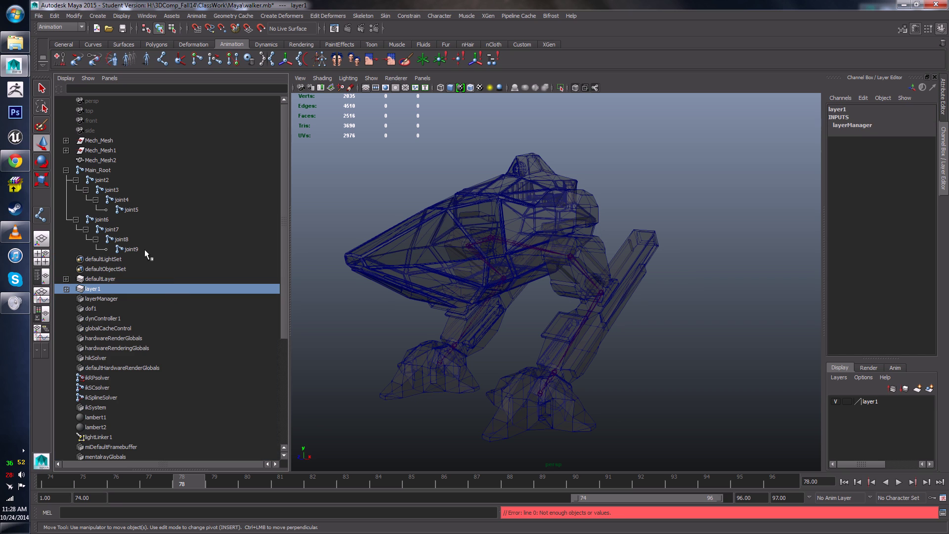
{"action": "left_click", "coordinate": [97, 262]}
{"action": "left_click", "coordinate": [109, 308]}
{"action": "right_click", "coordinate": [180, 277]}
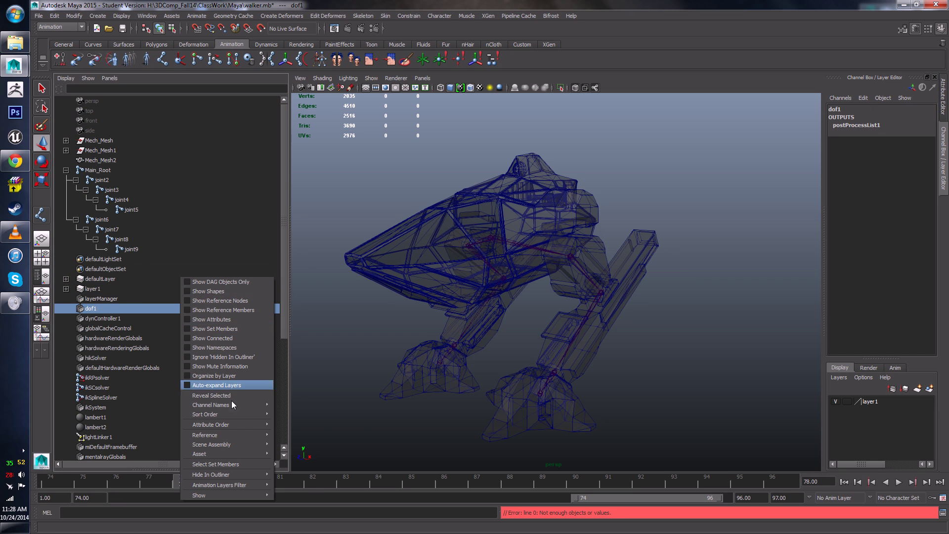
- Select the mirrored leg's hip joint, joint6, and limit the Outliner to DAG objects only
{"action": "left_click", "coordinate": [111, 224]}
{"action": "left_click", "coordinate": [108, 220]}
{"action": "right_click", "coordinate": [109, 227]}
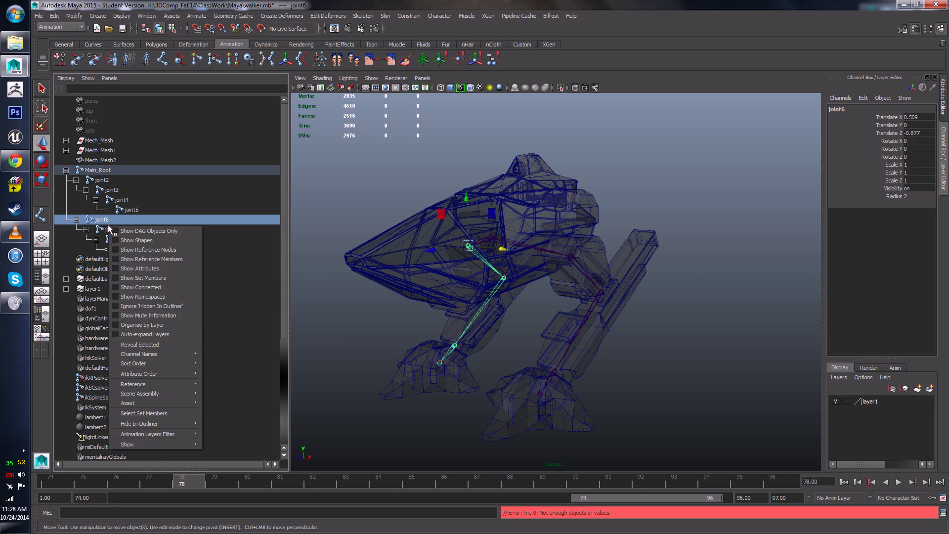
{"action": "left_click", "coordinate": [122, 230]}
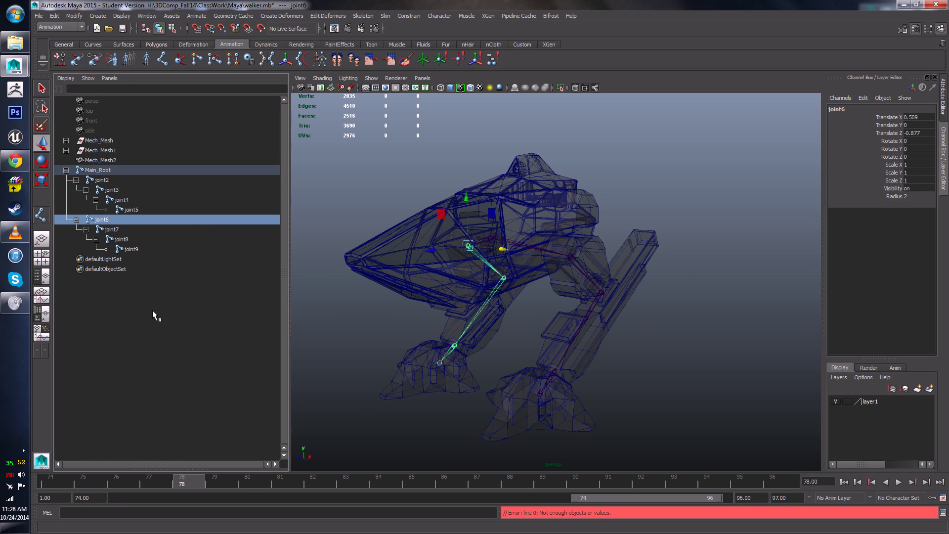
{"action": "right_click", "coordinate": [101, 221]}
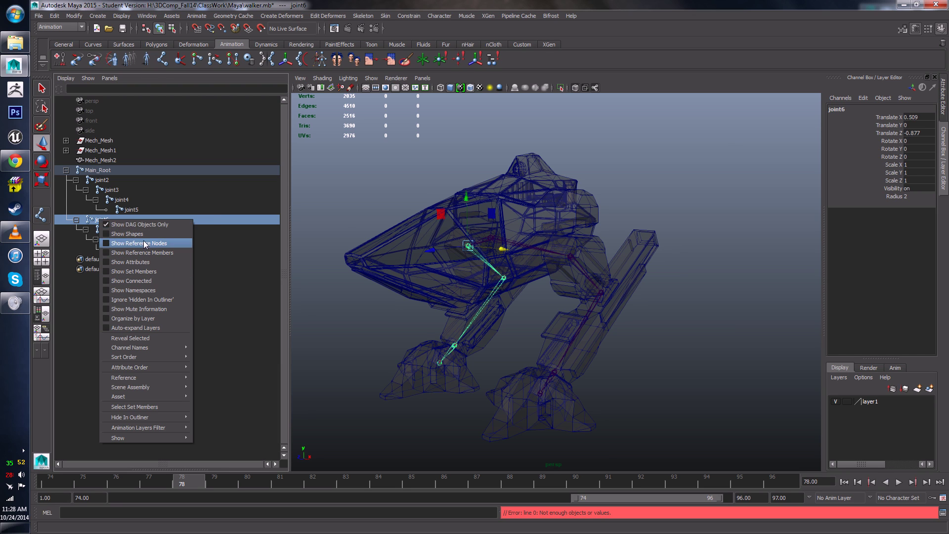
{"action": "left_click", "coordinate": [127, 182]}
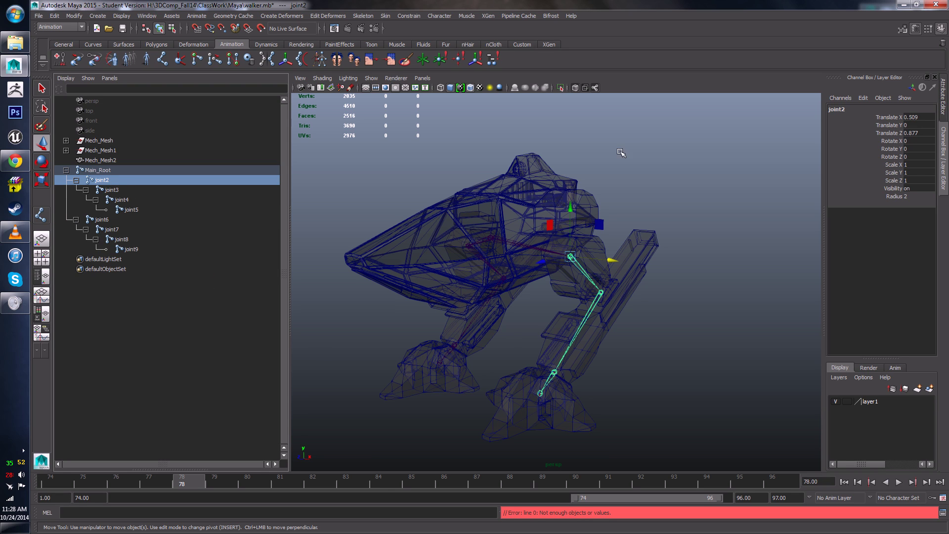
{"action": "left_click", "coordinate": [95, 297]}
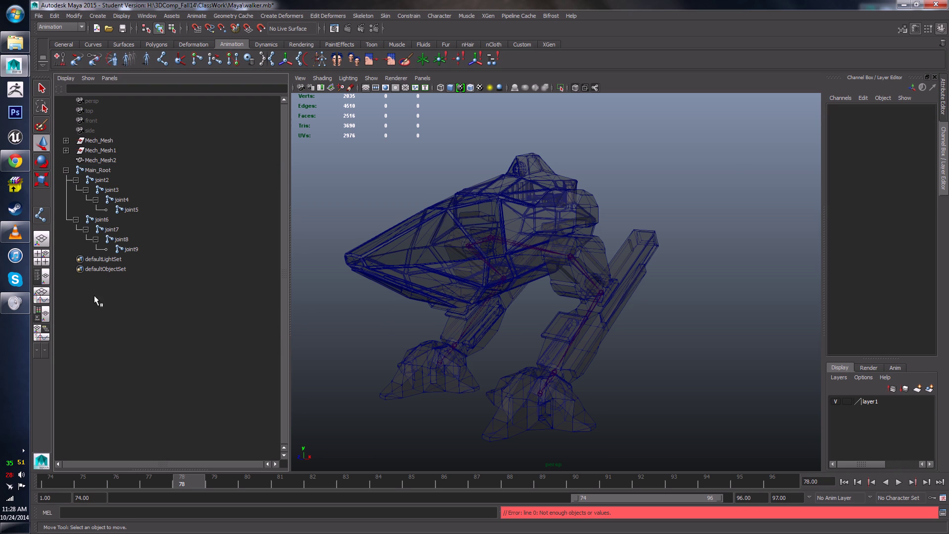
{"action": "right_click", "coordinate": [102, 170]}
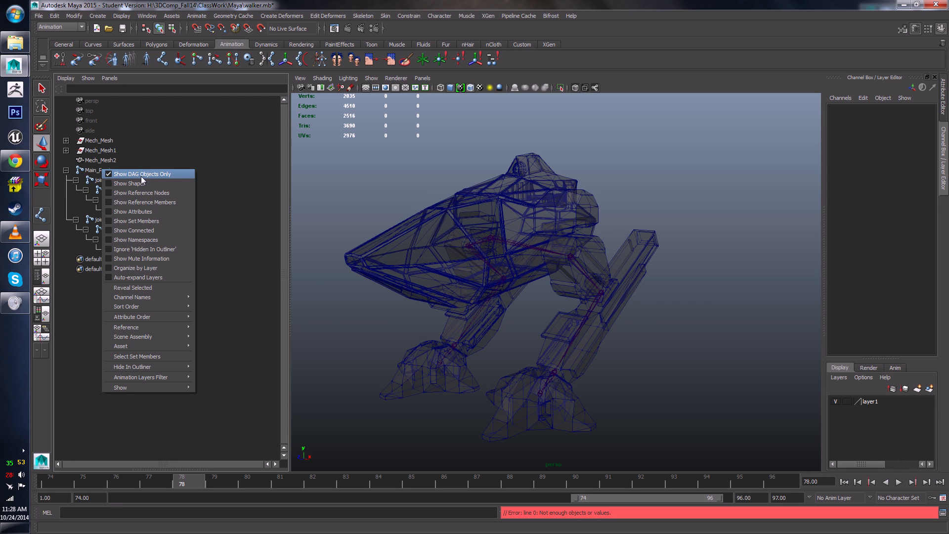
{"action": "left_click", "coordinate": [119, 160]}
{"action": "left_click", "coordinate": [101, 180]}
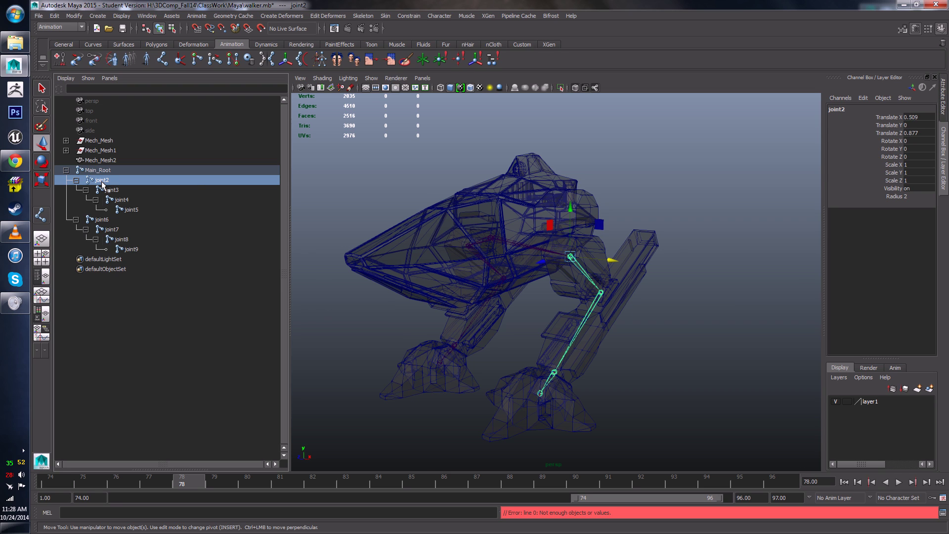
{"action": "right_click", "coordinate": [102, 184]}
{"action": "right_click", "coordinate": [105, 181]}
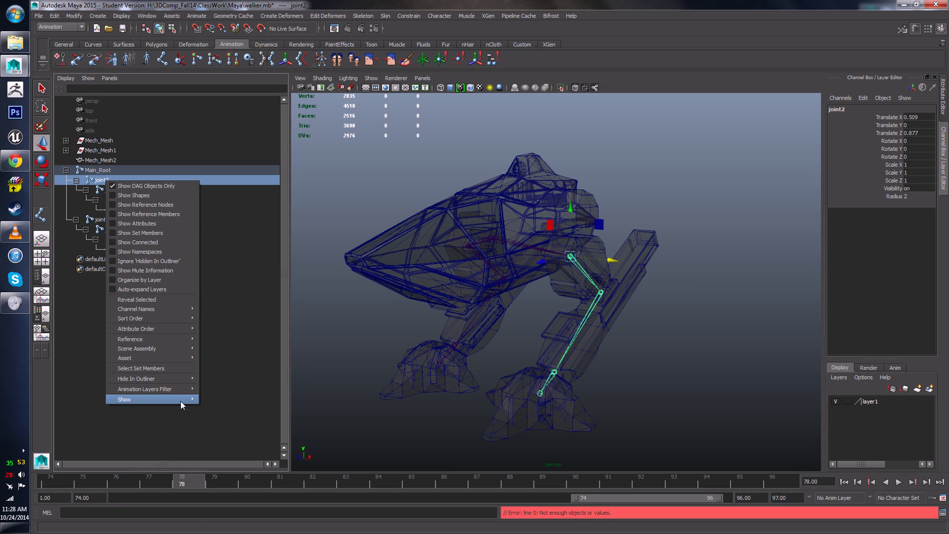
{"action": "left_click", "coordinate": [68, 317]}
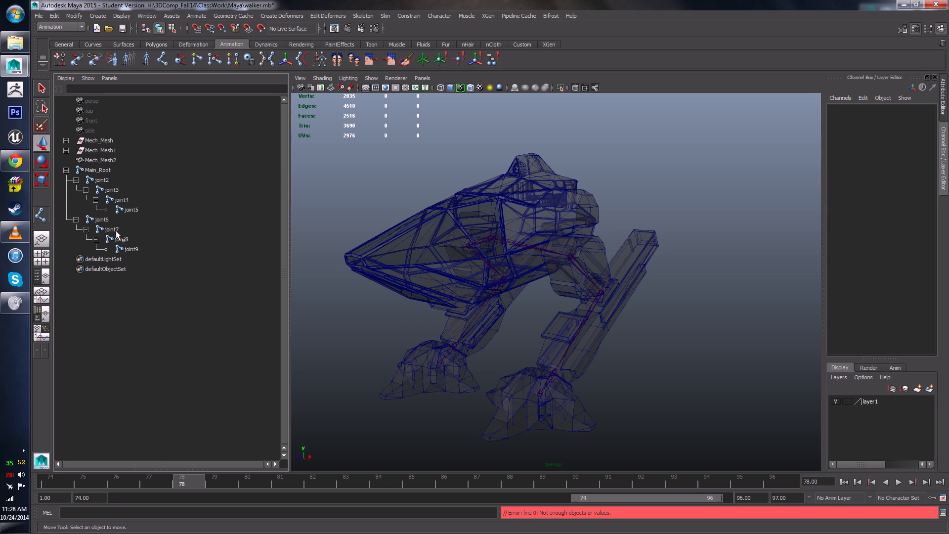
{"action": "left_click", "coordinate": [113, 229]}
{"action": "right_click", "coordinate": [115, 233]}
{"action": "left_click", "coordinate": [113, 232]}
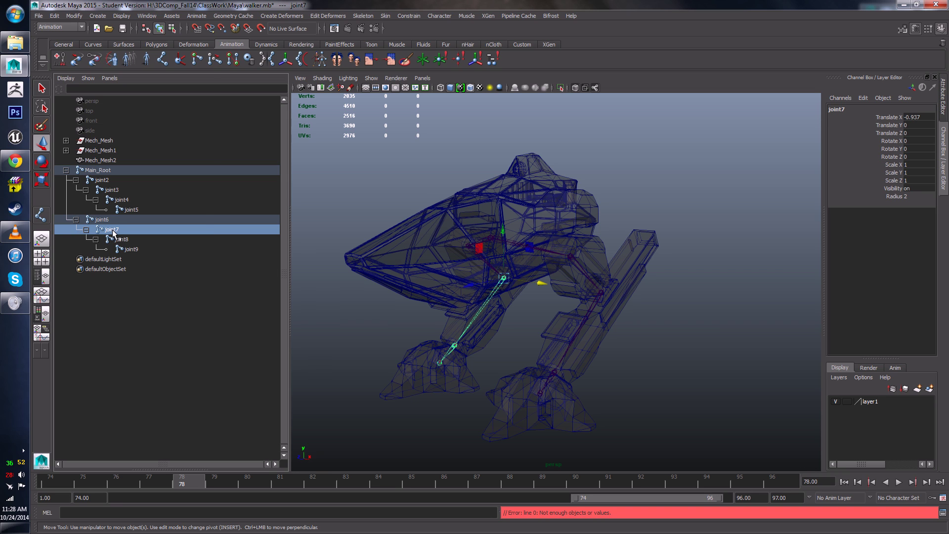
- Rename the first leg's hip joint, joint2, as L_Hip
{"action": "left_click", "coordinate": [104, 181]}
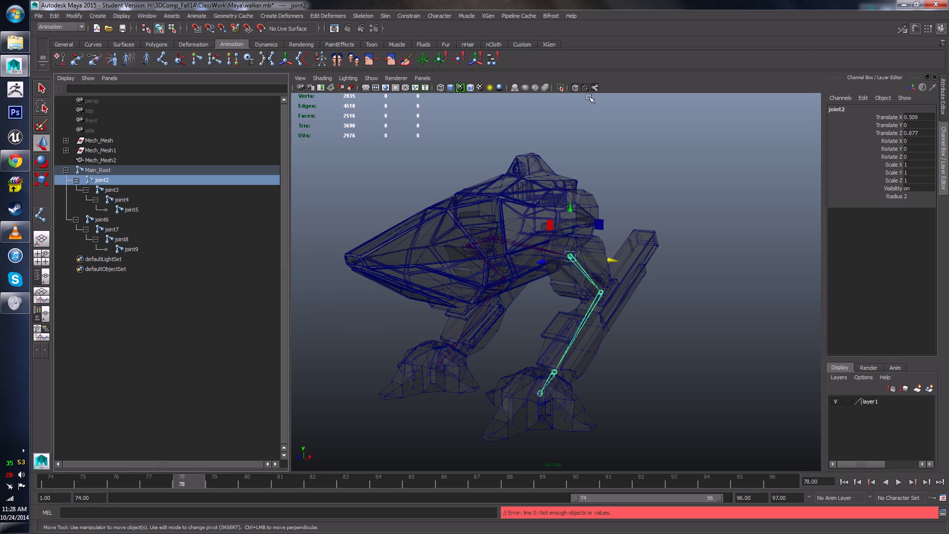
{"action": "left_click", "coordinate": [943, 97]}
{"action": "left_click", "coordinate": [853, 134]}
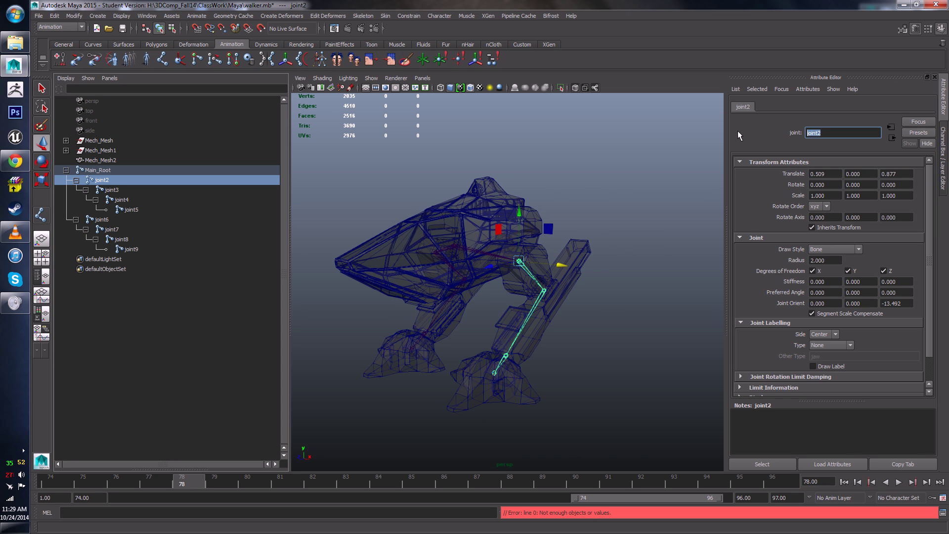
{"action": "left_click_drag", "start_coordinate": [622, 329], "coordinate": [692, 236], "text": "alt"}
{"action": "scroll", "coordinate": [503, 322], "scroll_direction": "up", "scroll_amount": 5}
{"action": "scroll", "coordinate": [509, 407], "scroll_direction": "down", "scroll_amount": 5}
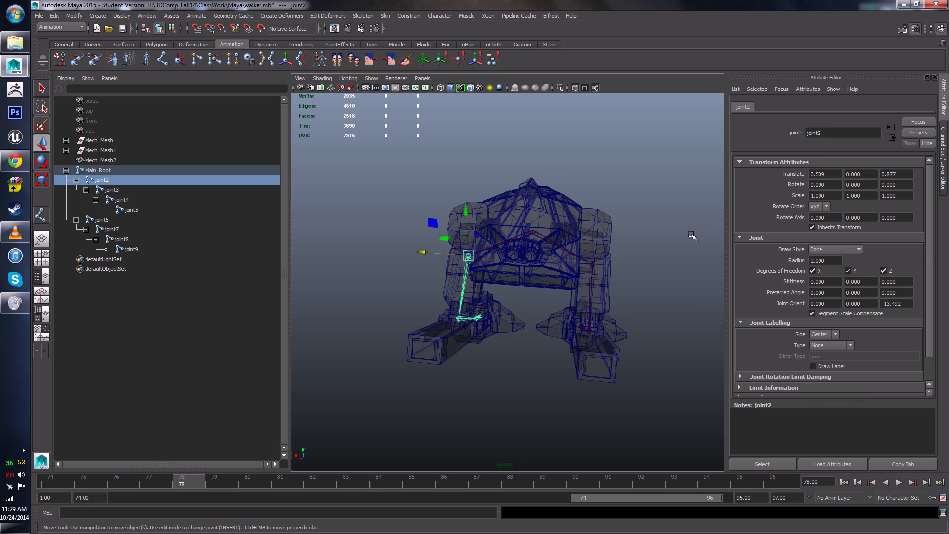
{"action": "left_click", "coordinate": [829, 134]}
{"action": "key", "text": "BackSpace"}
{"action": "key", "text": "BackSpace"}
{"action": "key", "text": "BackSpace"}
{"action": "key", "text": "BackSpace"}
{"action": "key", "text": "BackSpace"}
{"action": "key", "text": "Return"}
- Rename joint3, the child of L_Hip, as L_Elbow
{"action": "left_click", "coordinate": [114, 190]}
{"action": "left_click", "coordinate": [808, 133]}
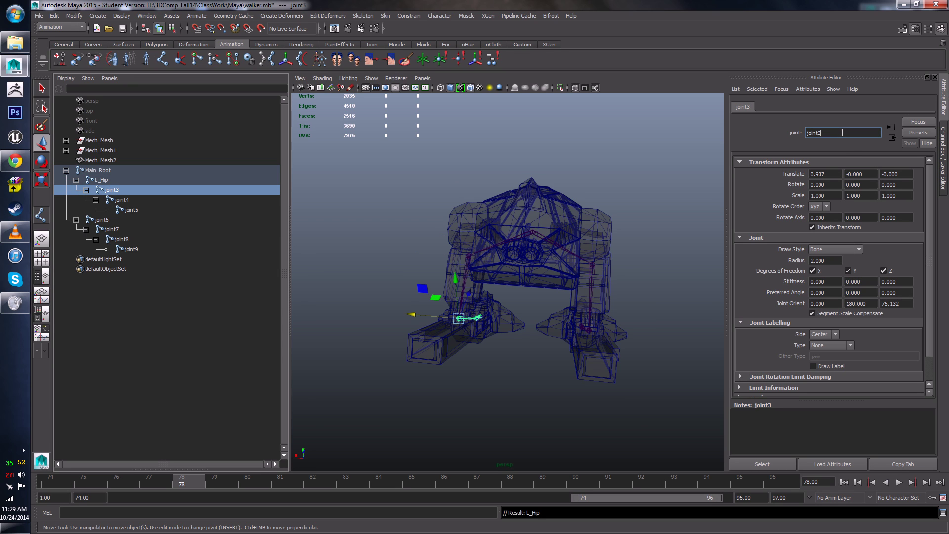
{"action": "type", "text": "L_Elbow"}
{"action": "key", "text": "Return"}
{"action": "double_click", "coordinate": [850, 134]}
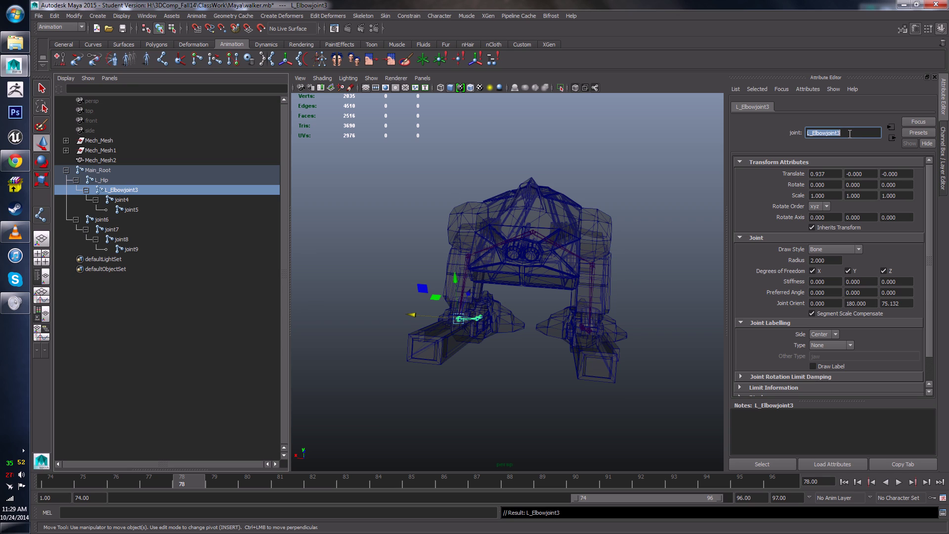
{"action": "left_click", "coordinate": [850, 133]}
{"action": "key", "text": "Return"}
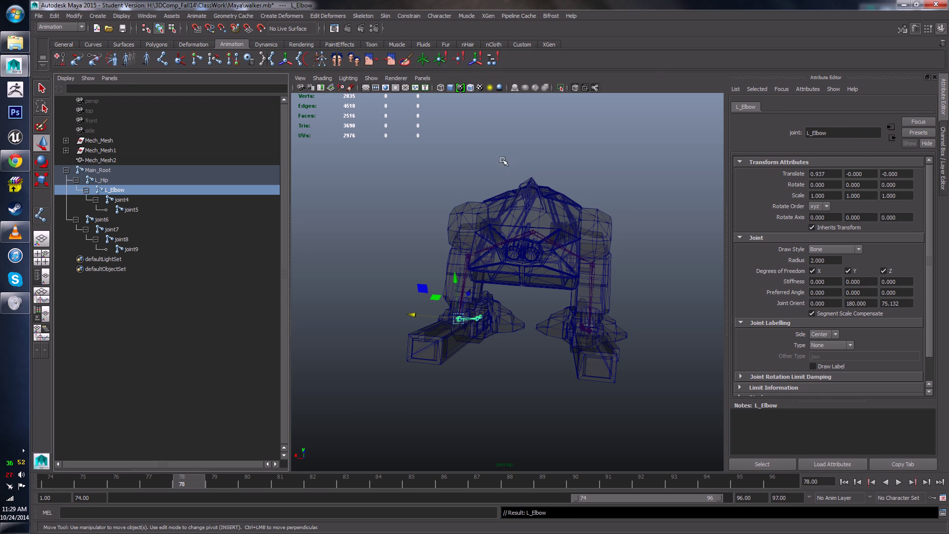
- Rename joint4, directly under L_Elbow, as L_Ankle
{"action": "left_click", "coordinate": [126, 203]}
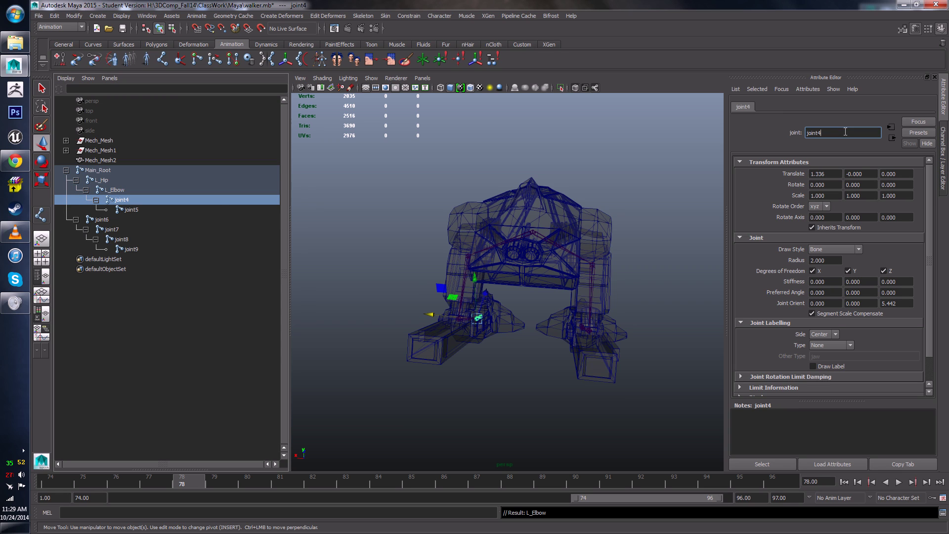
{"action": "left_click_drag", "start_coordinate": [835, 133], "coordinate": [783, 133]}
{"action": "type", "text": "L_Ankle"}
{"action": "key", "text": "Return"}
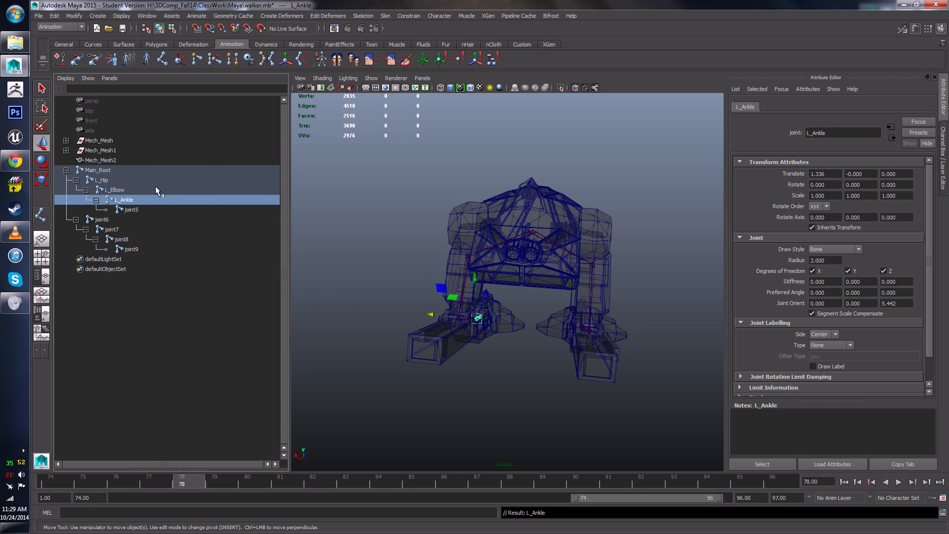
- Rename joint5, the end joint of the L_Hip chain, as L_Foot
{"action": "left_click", "coordinate": [134, 211]}
{"action": "left_click", "coordinate": [827, 133]}
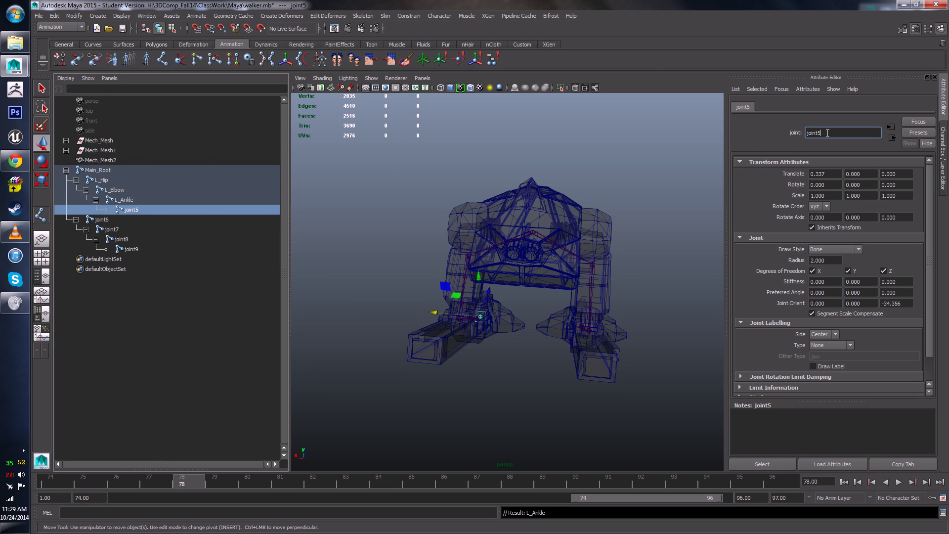
{"action": "key", "text": "BackSpace"}
{"action": "key", "text": "BackSpace"}
{"action": "key", "text": "BackSpace"}
{"action": "type", "text": "L_Foot"}
{"action": "key", "text": "Return"}
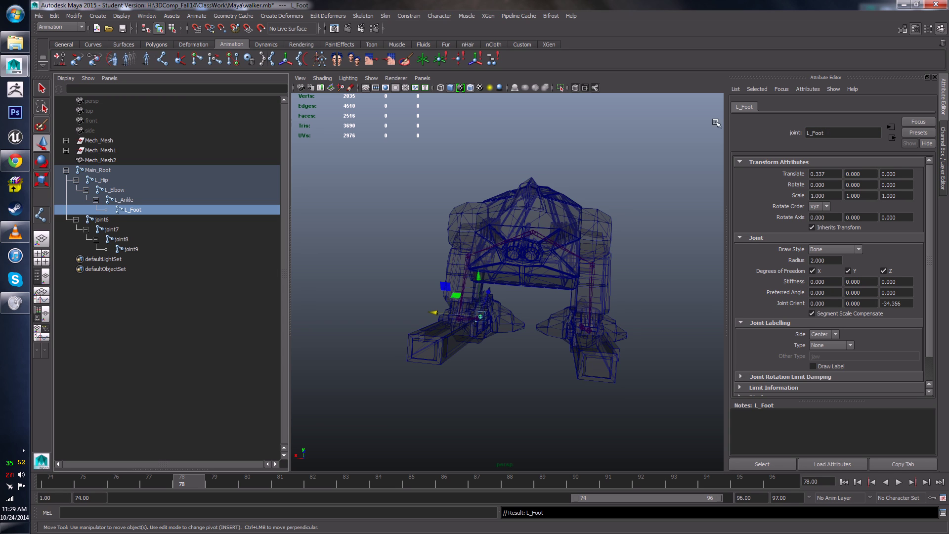
- Rename the mirrored leg's joint6 as R_Hip and its child joint7 as R_Elbow
{"action": "left_click", "coordinate": [113, 220]}
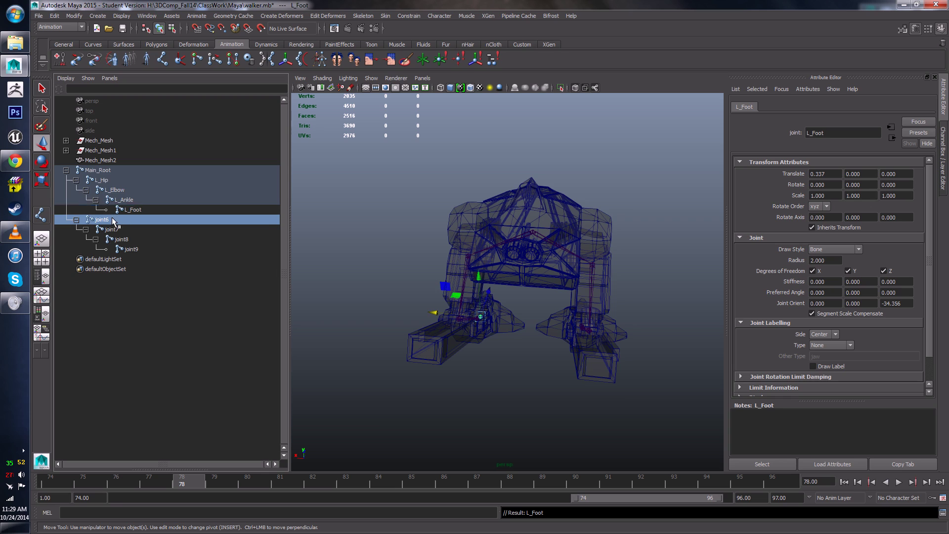
{"action": "double_click", "coordinate": [836, 133]}
{"action": "type", "text": "R_"}
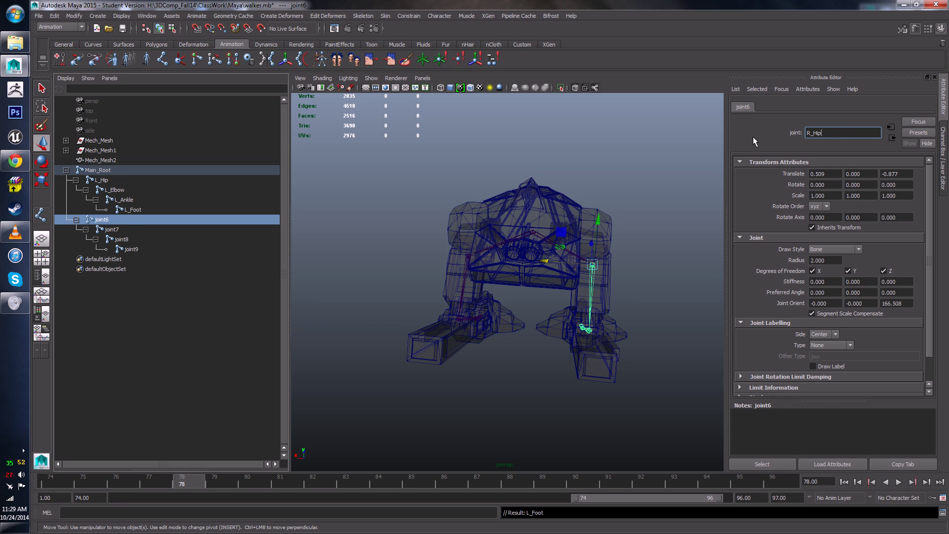
{"action": "type", "text": "Hip"}
{"action": "key", "text": "Return"}
{"action": "key", "text": "Down"}
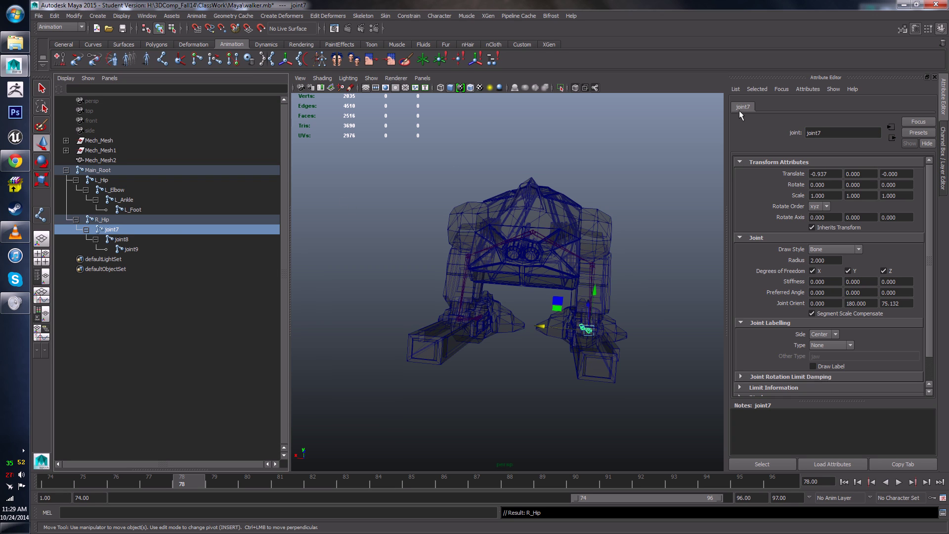
{"action": "double_click", "coordinate": [821, 132]}
{"action": "type", "text": "R_Elbow"}
{"action": "key", "text": "Return"}
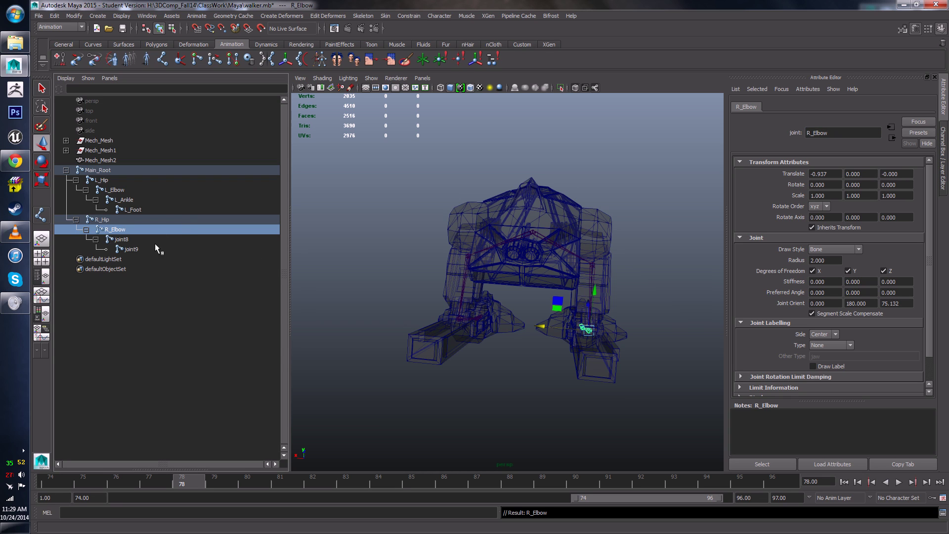
- Rename joint8 under R_Elbow as R_Ankle and the end joint, joint9, as R_Foot
{"action": "left_click", "coordinate": [121, 239]}
{"action": "left_click", "coordinate": [854, 133]}
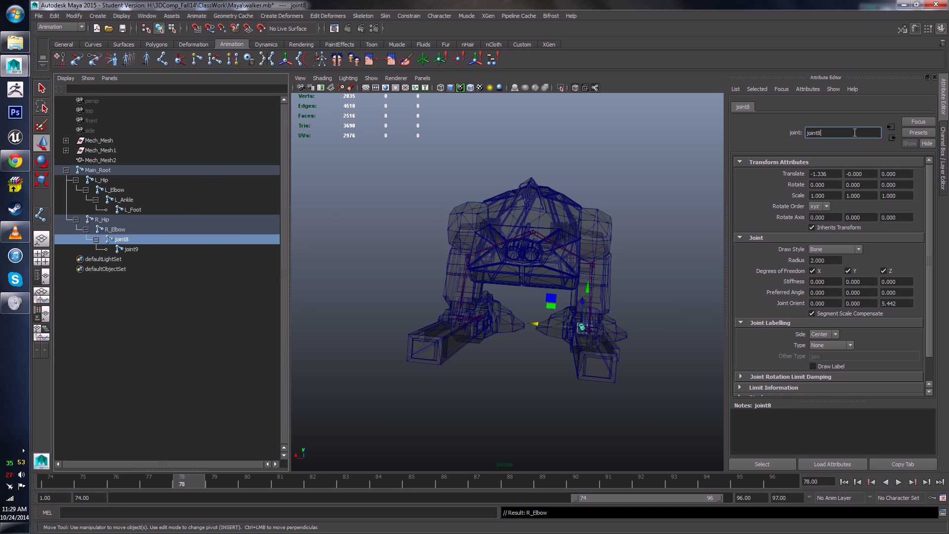
{"action": "double_click", "coordinate": [854, 133]}
{"action": "type", "text": "R_Ankle"}
{"action": "key", "text": "Return"}
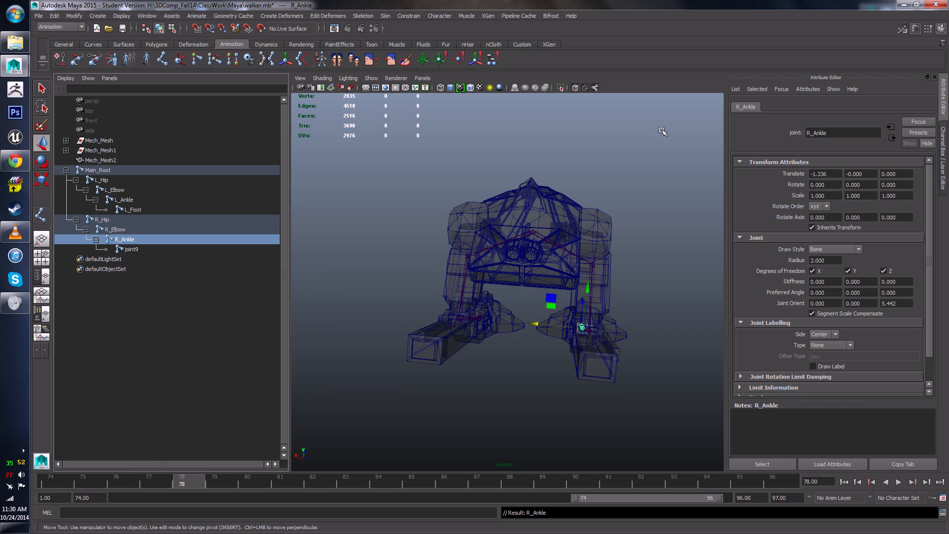
{"action": "left_click", "coordinate": [130, 249]}
{"action": "double_click", "coordinate": [840, 133]}
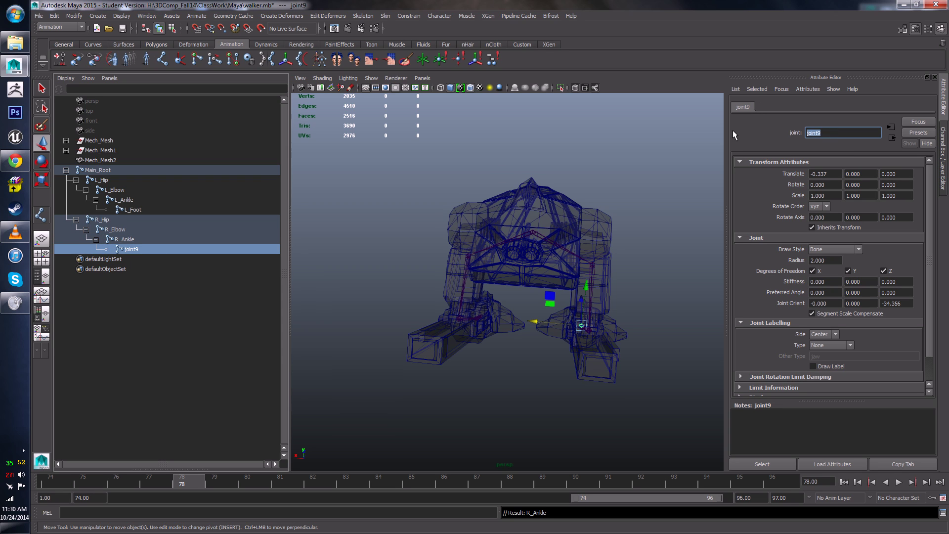
{"action": "type", "text": "R_Foot"}
{"action": "key", "text": "Return"}
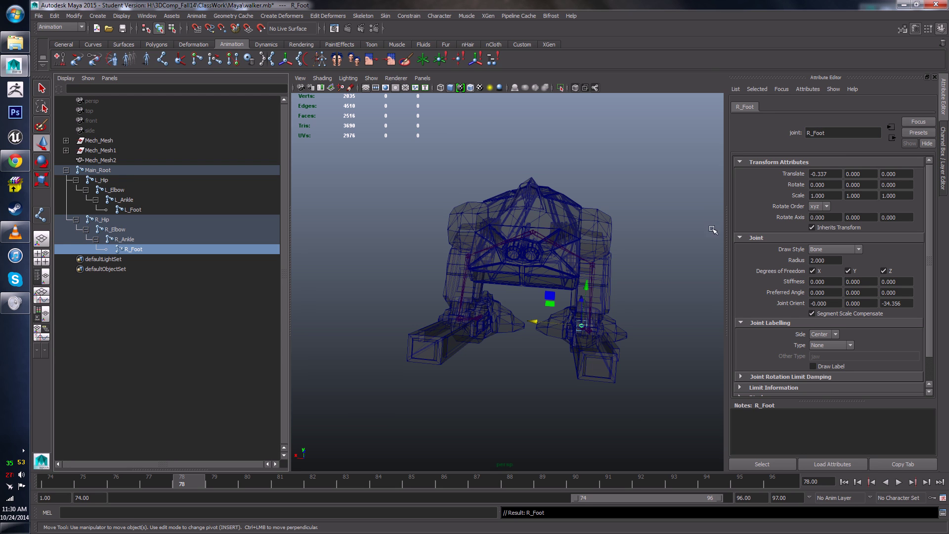
- Clear the joint selection and save the scene under its existing file name, accepting the student version notice
{"action": "left_click", "coordinate": [655, 219]}
{"action": "left_click_drag", "start_coordinate": [654, 220], "coordinate": [530, 205], "text": "alt"}
{"action": "scroll", "coordinate": [528, 206], "scroll_direction": "down", "scroll_amount": 5}
{"action": "middle_click_drag", "start_coordinate": [514, 237], "coordinate": [509, 233], "text": "alt"}
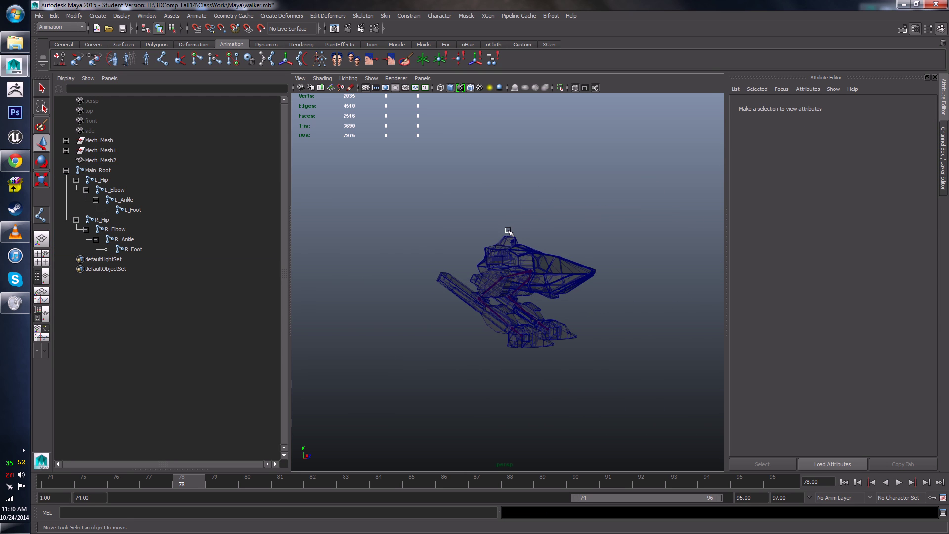
{"action": "key", "text": "q"}
{"action": "key", "text": "ctrl+s"}
{"action": "left_click", "coordinate": [465, 281]}
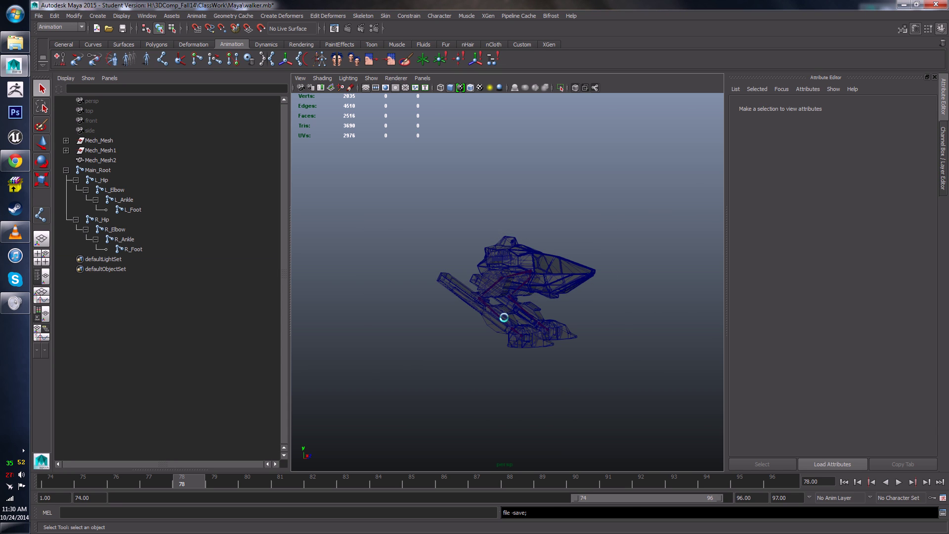
{"action": "key", "text": "w"}
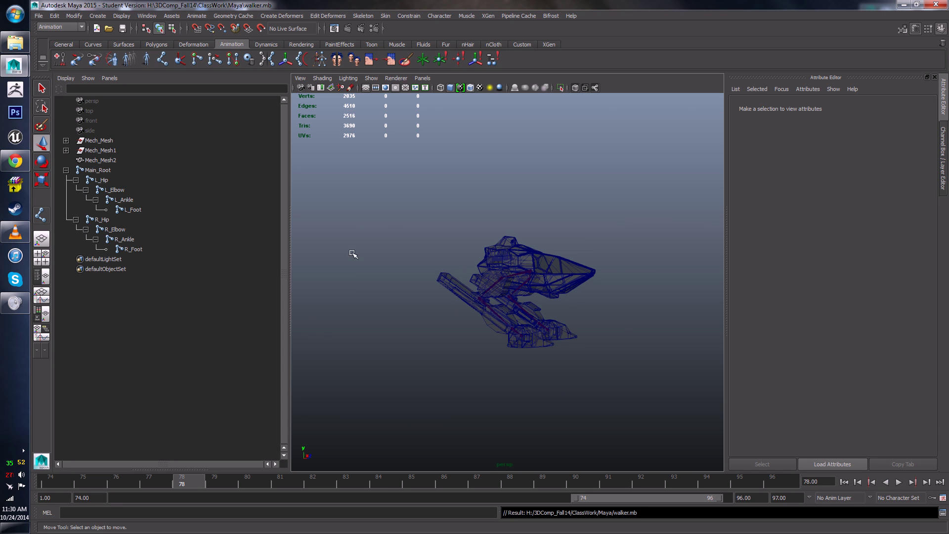
- Save a new version of the scene as walker_2 in Maya Binary format, accepting the student version notice
{"action": "left_click", "coordinate": [39, 16]}
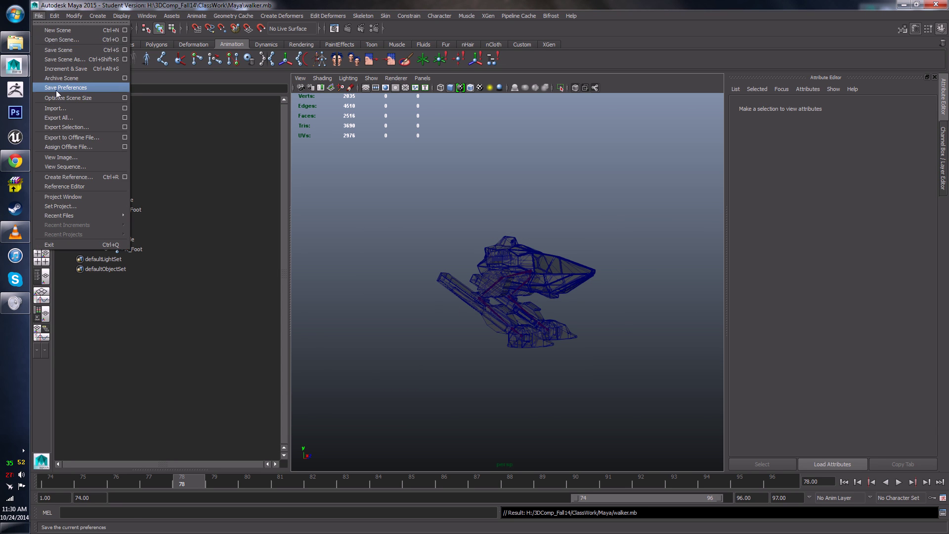
{"action": "left_click", "coordinate": [56, 58]}
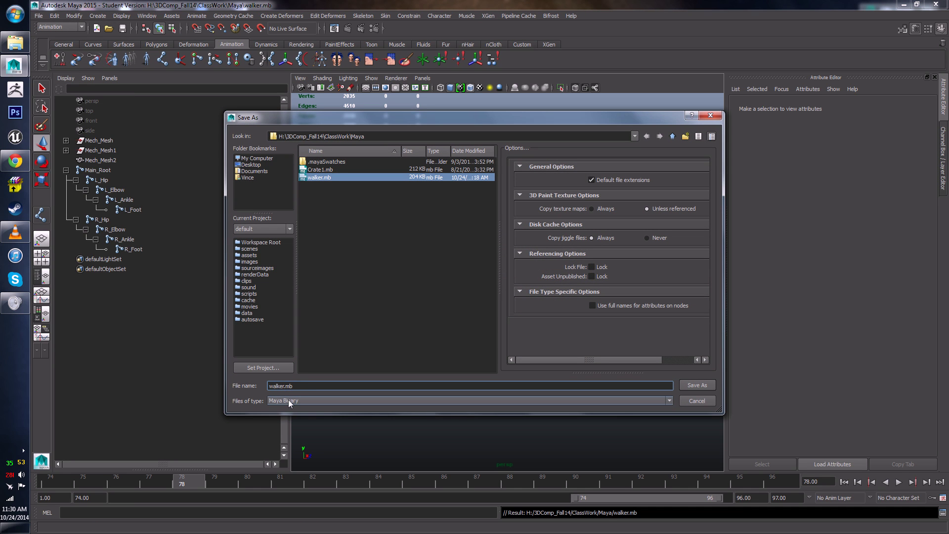
{"action": "type", "text": "_2"}
{"action": "key", "text": "Return"}
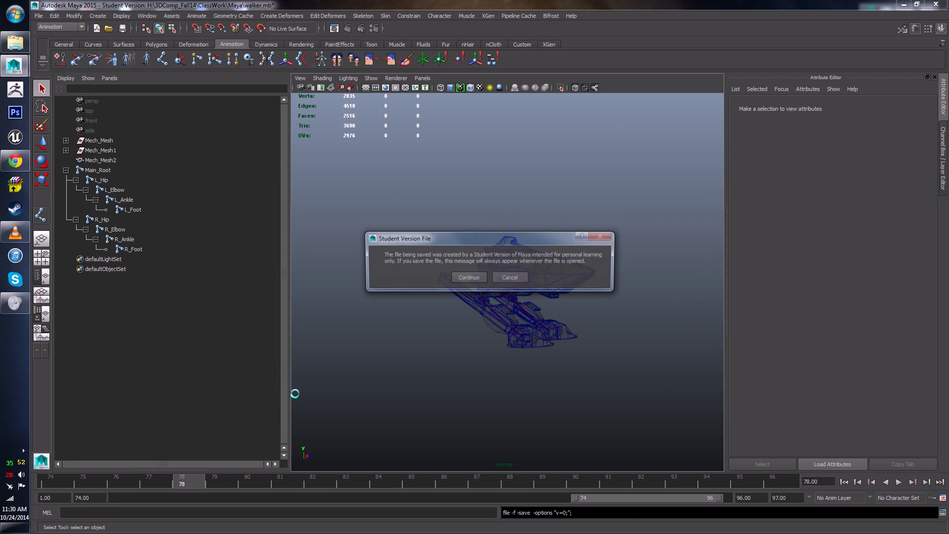
{"action": "left_click", "coordinate": [469, 277]}
{"action": "key", "text": "w"}
- Inspect the merged walker mesh, Mech_Mesh2, from several angles, leaving nothing selected
{"action": "left_click_drag", "start_coordinate": [509, 329], "coordinate": [483, 316], "text": "alt"}
{"action": "scroll", "coordinate": [490, 337], "scroll_direction": "up", "scroll_amount": 5}
{"action": "scroll", "coordinate": [483, 316], "scroll_direction": "down", "scroll_amount": 4}
{"action": "middle_click_drag", "start_coordinate": [510, 316], "coordinate": [508, 295], "text": "alt"}
{"action": "left_click", "coordinate": [515, 334]}
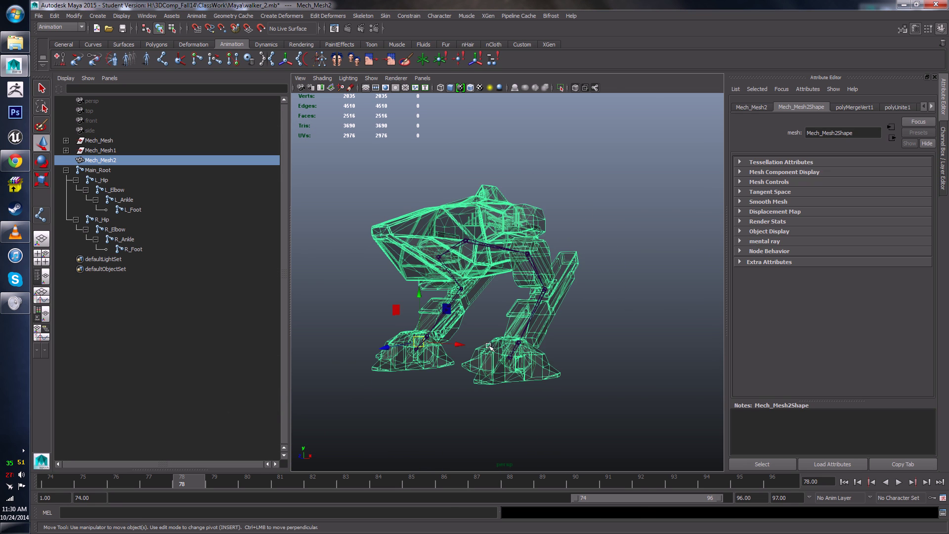
{"action": "left_click_drag", "start_coordinate": [472, 359], "coordinate": [517, 359], "text": "alt"}
{"action": "left_click", "coordinate": [624, 329]}
{"action": "left_click_drag", "start_coordinate": [624, 329], "coordinate": [519, 349], "text": "alt"}
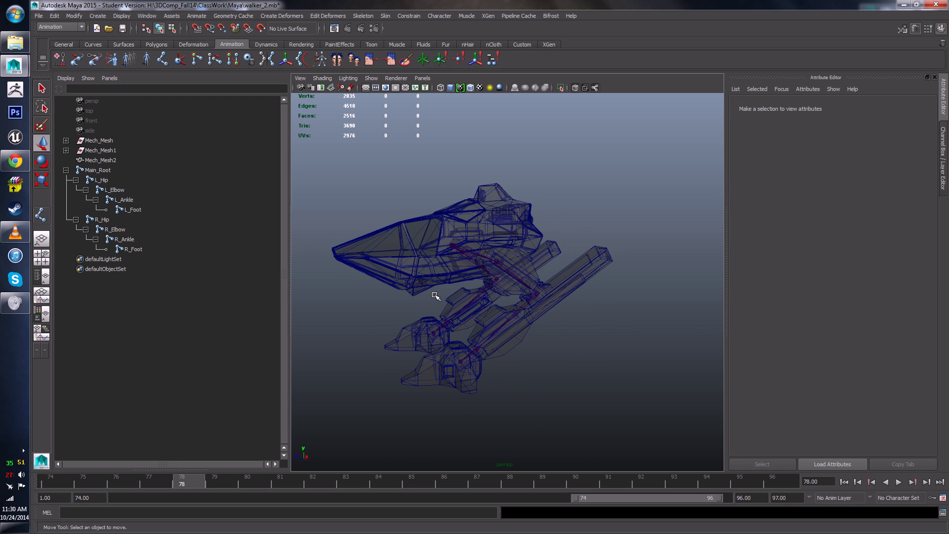
- Select the skeleton's Main_Root joint and check the complete joint hierarchy inside the walker
{"action": "left_click_drag", "start_coordinate": [422, 242], "coordinate": [504, 291], "text": "alt"}
{"action": "scroll", "coordinate": [494, 279], "scroll_direction": "up", "scroll_amount": 5}
{"action": "left_click", "coordinate": [442, 230]}
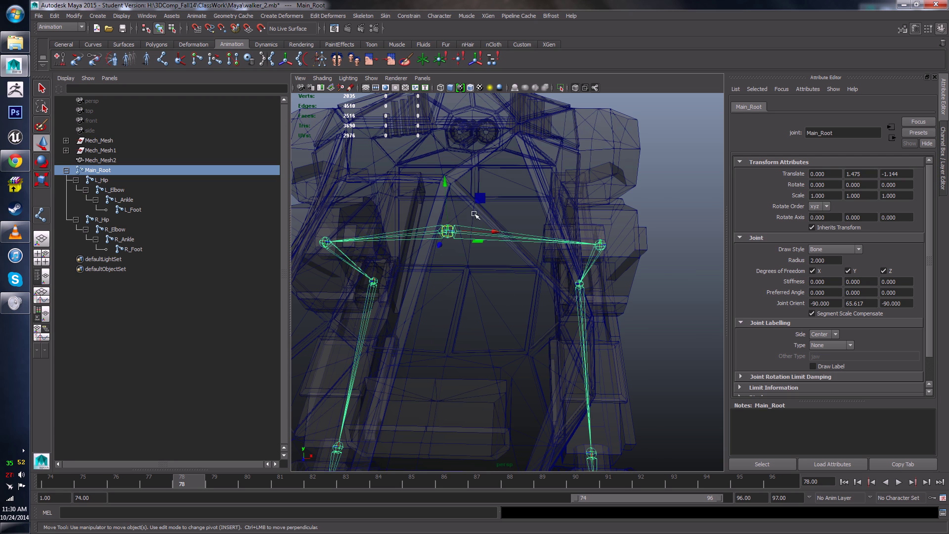
{"action": "key", "text": "f"}
{"action": "left_click_drag", "start_coordinate": [485, 230], "coordinate": [498, 228], "text": "alt"}
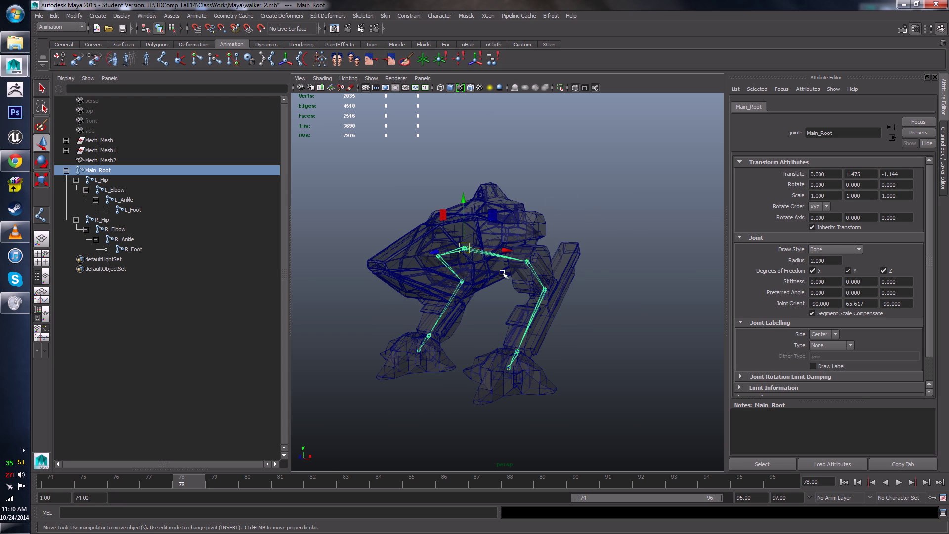
- Examine the joint skeleton inside the walker from the front, side and close up, including the R_Hip chain
{"action": "left_click_drag", "start_coordinate": [503, 273], "coordinate": [562, 297], "text": "alt"}
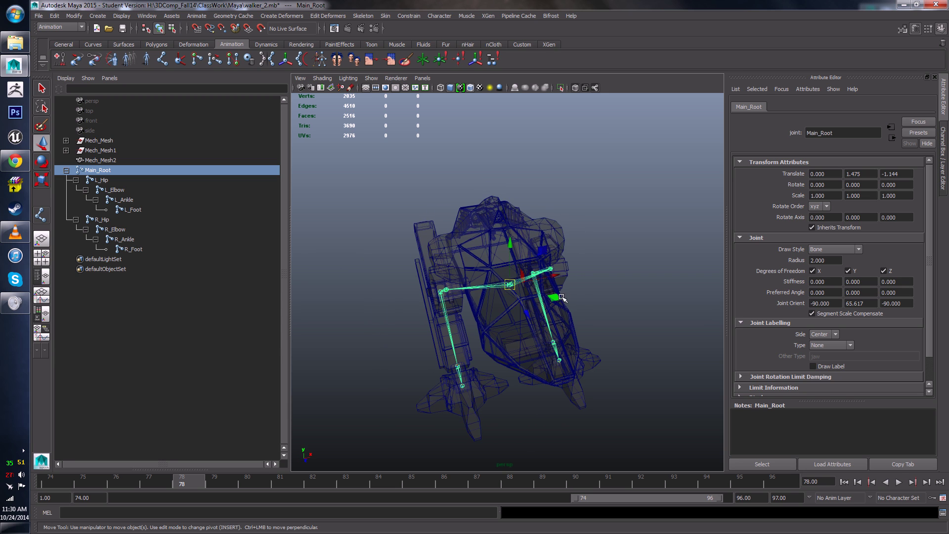
{"action": "left_click_drag", "start_coordinate": [569, 355], "coordinate": [517, 272], "text": "alt"}
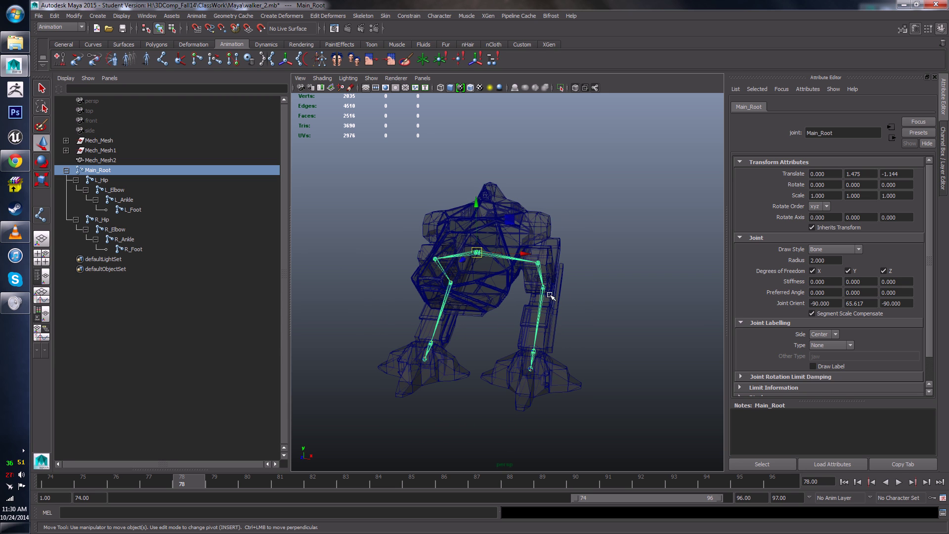
{"action": "scroll", "coordinate": [529, 271], "scroll_direction": "up", "scroll_amount": 5}
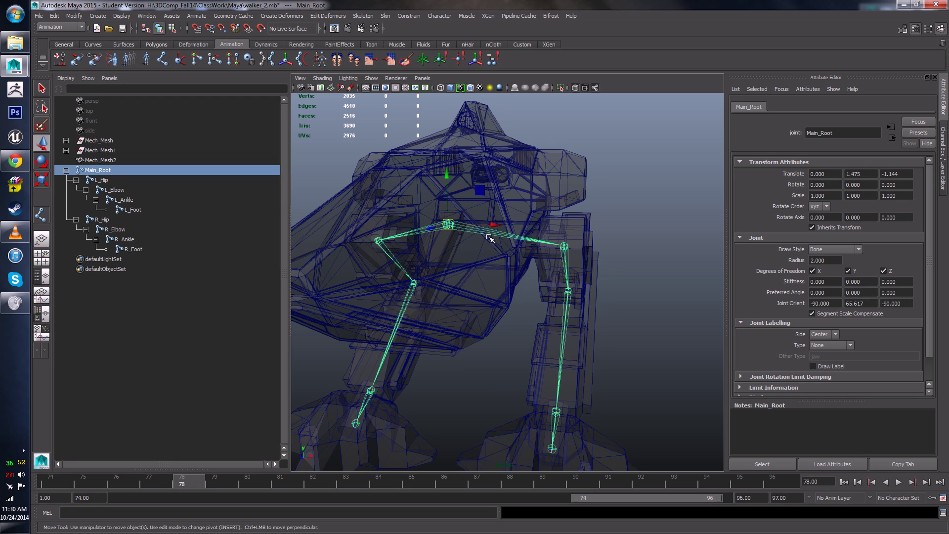
{"action": "scroll", "coordinate": [503, 324], "scroll_direction": "down", "scroll_amount": 5}
{"action": "left_click_drag", "start_coordinate": [502, 324], "coordinate": [451, 316], "text": "alt"}
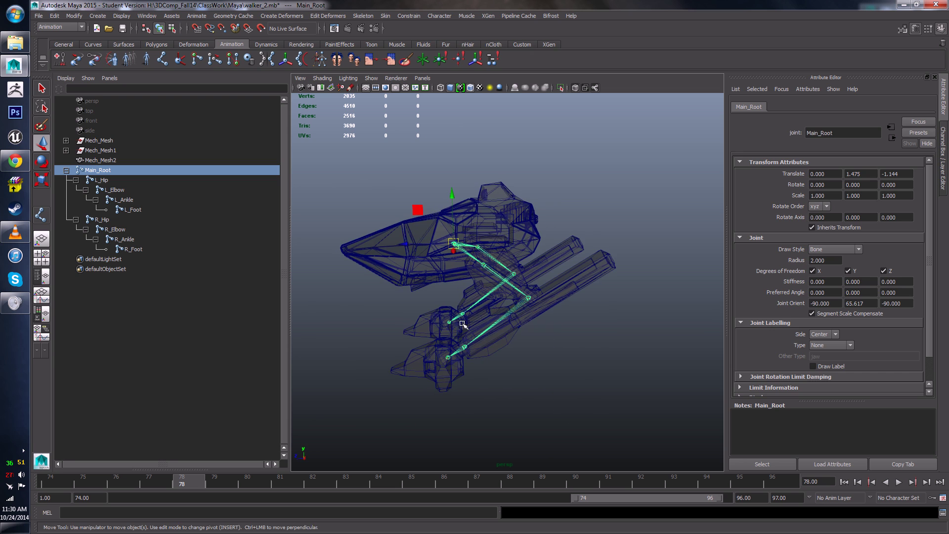
{"action": "left_click", "coordinate": [560, 378]}
{"action": "left_click_drag", "start_coordinate": [560, 378], "coordinate": [477, 297], "text": "alt"}
{"action": "left_click", "coordinate": [455, 270]}
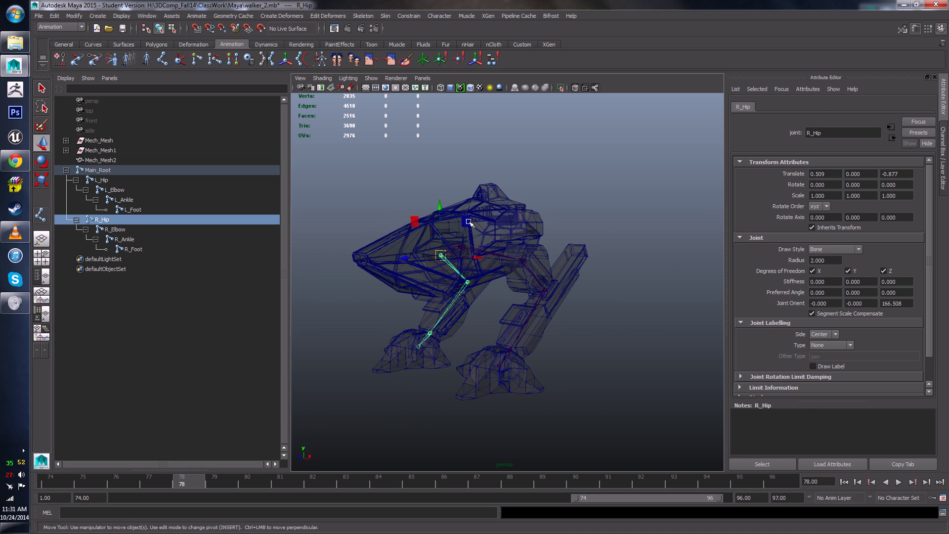
- Create a display layer from the Mech_Mesh2 mesh and hide that layer so only the skeleton is displayed
{"action": "left_click", "coordinate": [476, 208]}
{"action": "left_click", "coordinate": [945, 165]}
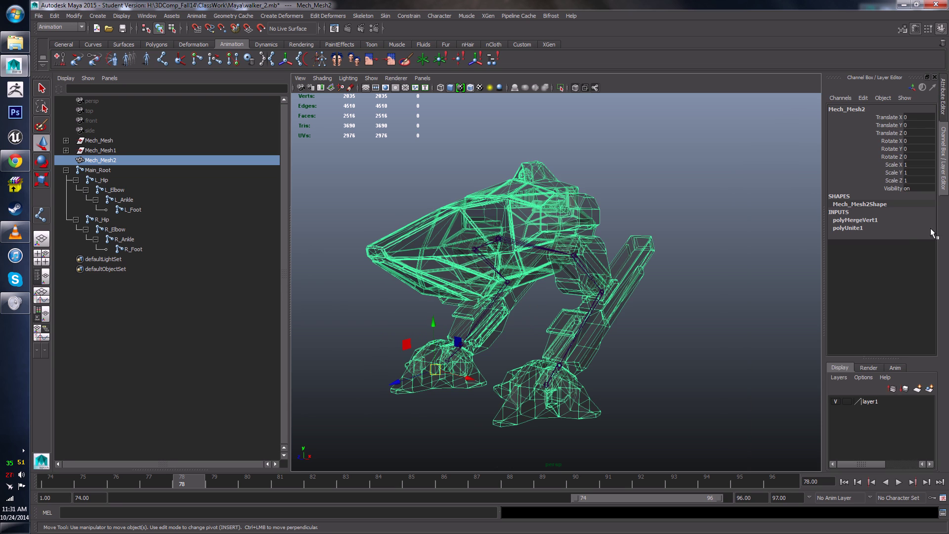
{"action": "left_click", "coordinate": [838, 378]}
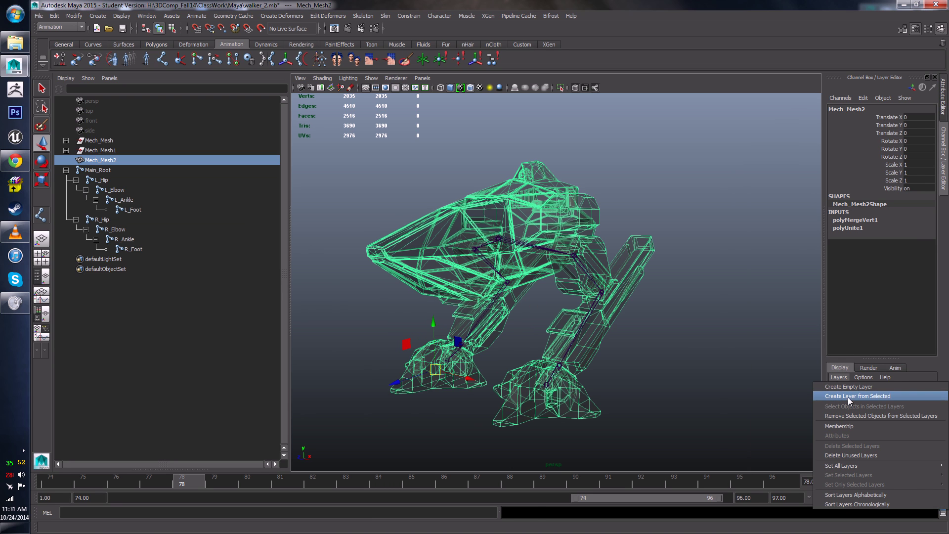
{"action": "left_click", "coordinate": [848, 397]}
{"action": "left_click", "coordinate": [836, 402]}
- Select the L_Hip joint and freeze its transformations
{"action": "left_click", "coordinate": [600, 243]}
{"action": "left_click_drag", "start_coordinate": [600, 243], "coordinate": [524, 271], "text": "alt"}
{"action": "left_click", "coordinate": [524, 263]}
{"action": "left_click_drag", "start_coordinate": [541, 307], "coordinate": [597, 257], "text": "alt"}
{"action": "left_click", "coordinate": [594, 256]}
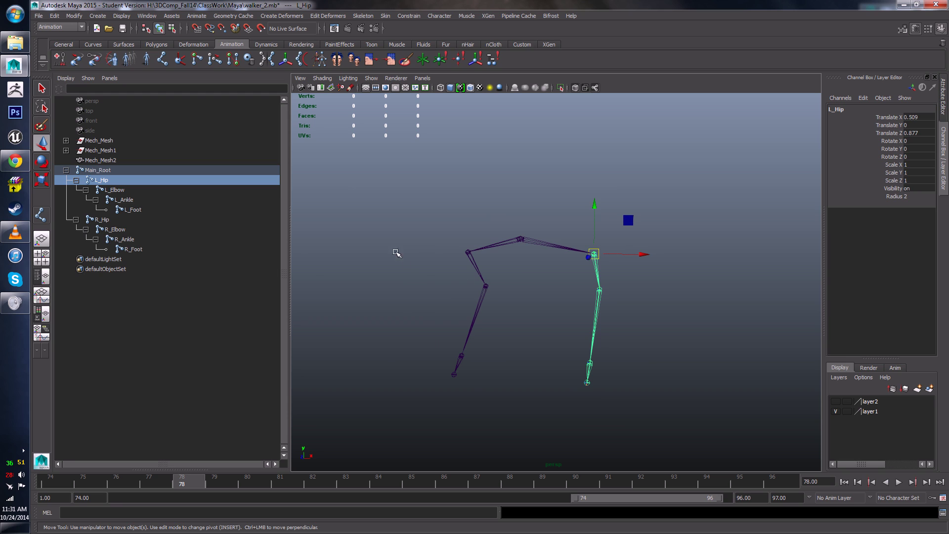
{"action": "left_click_drag", "start_coordinate": [396, 254], "coordinate": [352, 242], "text": "alt"}
{"action": "left_click", "coordinate": [73, 16]}
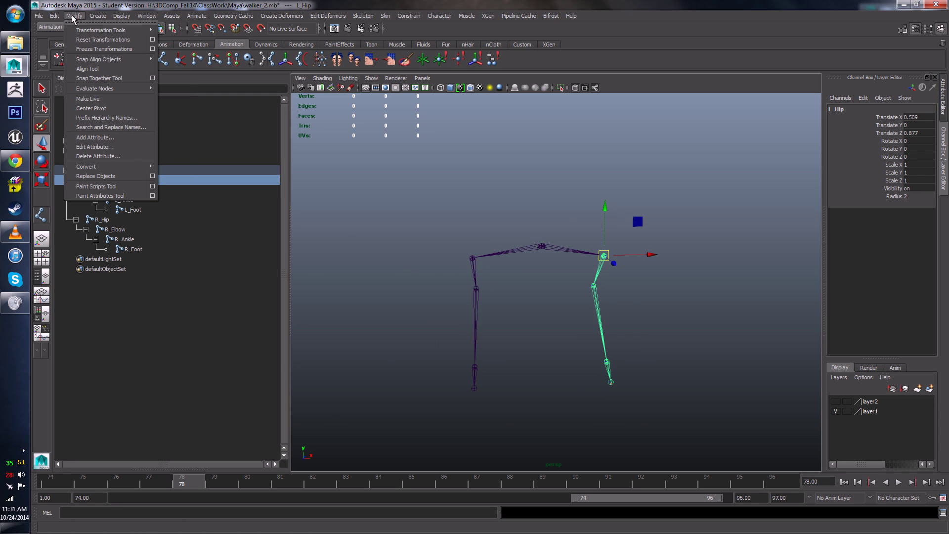
{"action": "left_click", "coordinate": [87, 49]}
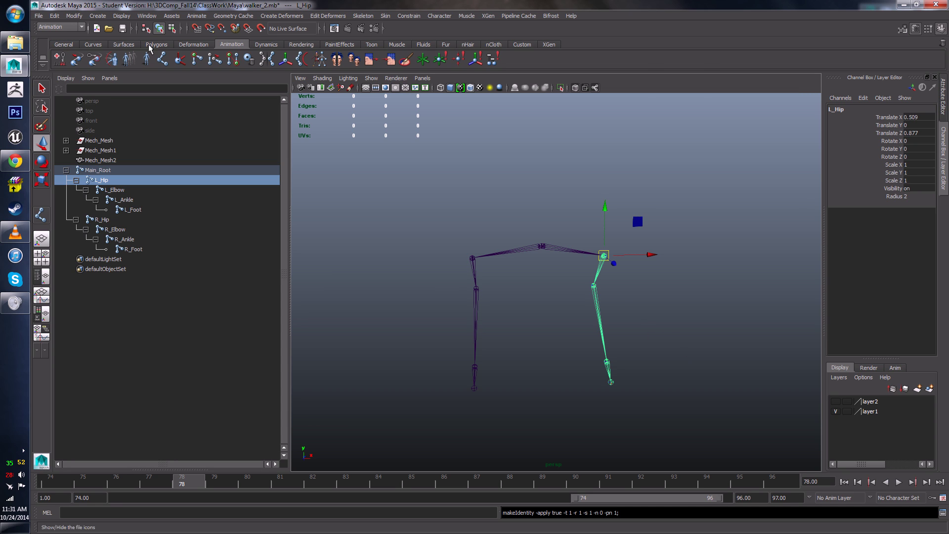
- Create an IK handle on the left leg running from the L_Hip joint to the L_Ankle joint
{"action": "left_click", "coordinate": [641, 282]}
{"action": "left_click", "coordinate": [580, 249]}
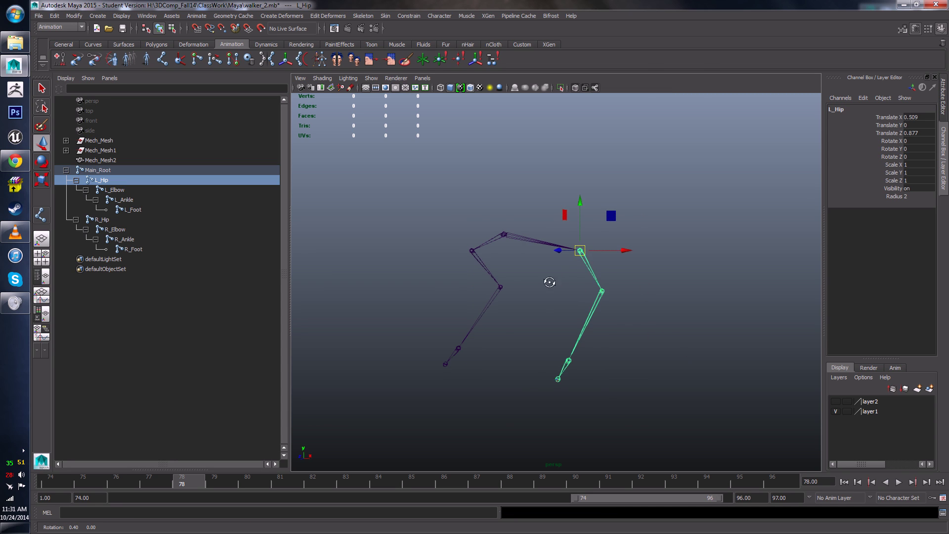
{"action": "left_click_drag", "start_coordinate": [549, 277], "coordinate": [503, 236], "text": "alt"}
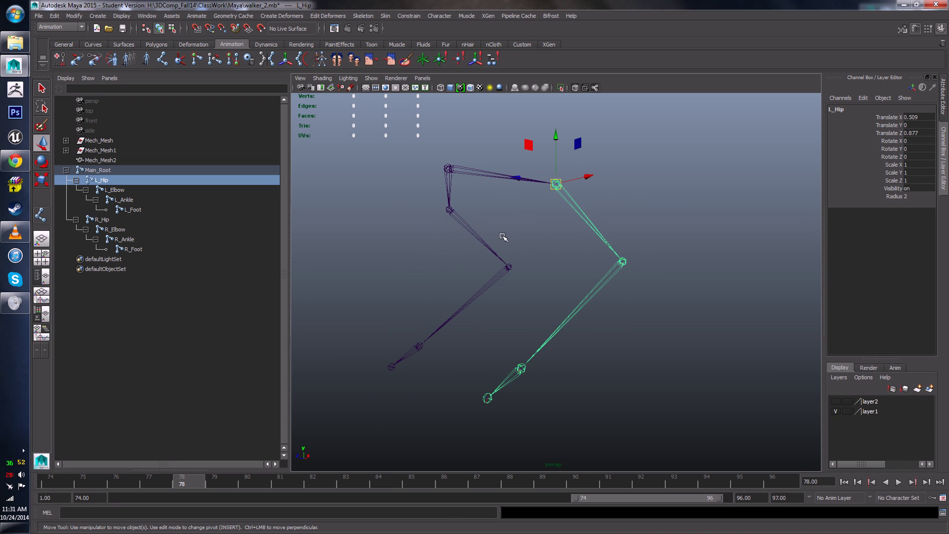
{"action": "left_click", "coordinate": [181, 60]}
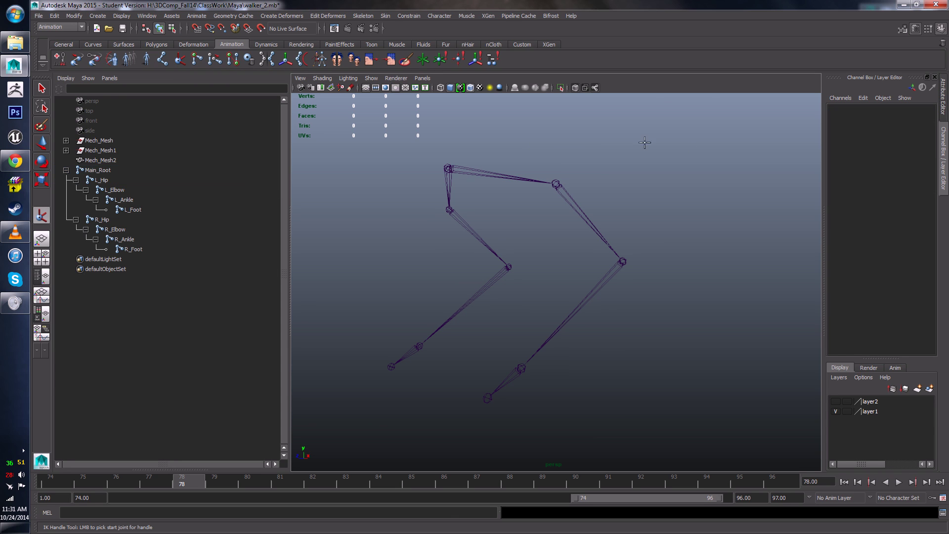
{"action": "left_click_drag", "start_coordinate": [636, 232], "coordinate": [693, 241], "text": "alt"}
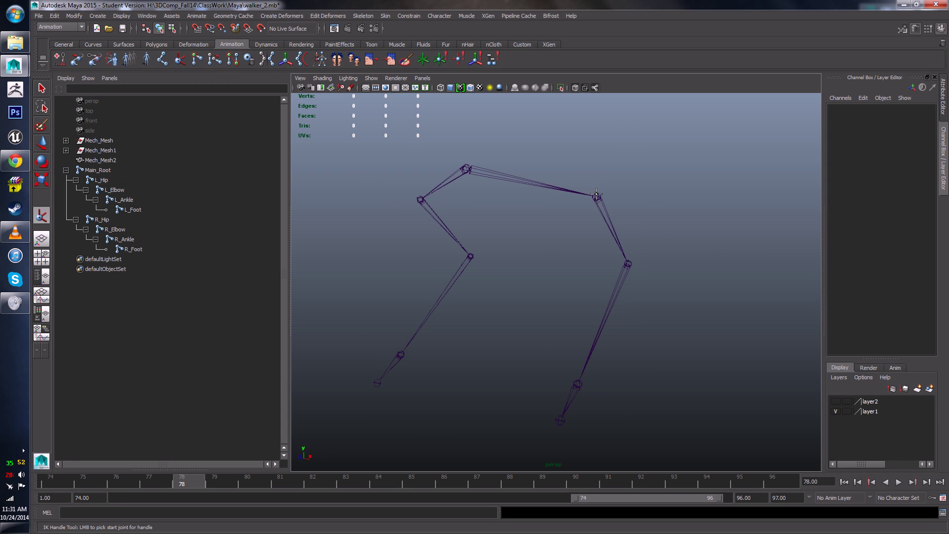
{"action": "scroll", "coordinate": [628, 230], "scroll_direction": "up", "scroll_amount": 3}
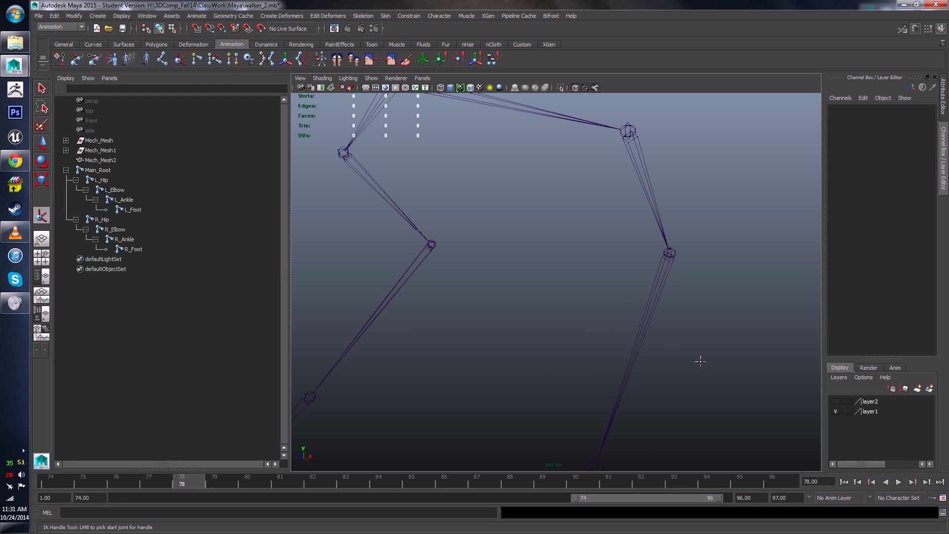
{"action": "scroll", "coordinate": [685, 250], "scroll_direction": "down", "scroll_amount": 4}
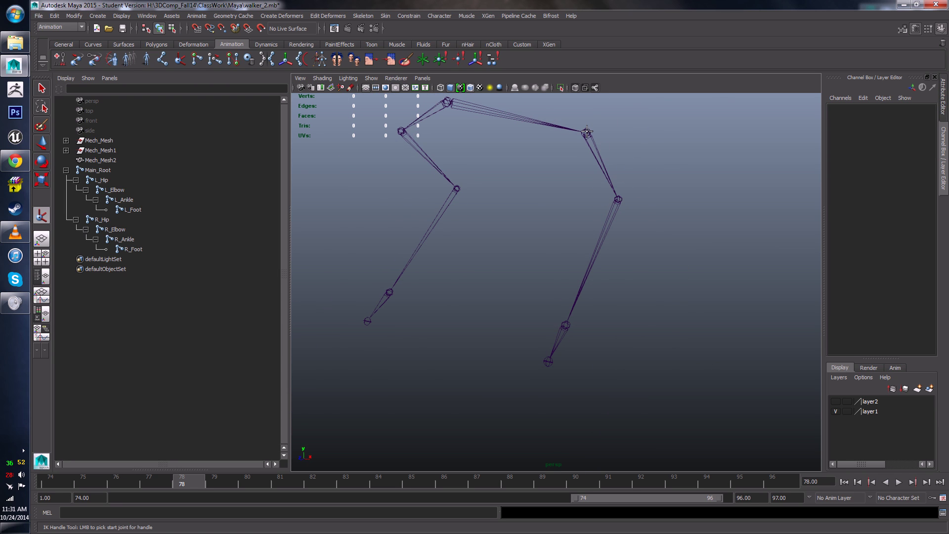
{"action": "left_click", "coordinate": [587, 132]}
{"action": "left_click_drag", "start_coordinate": [608, 377], "coordinate": [526, 283], "text": "alt"}
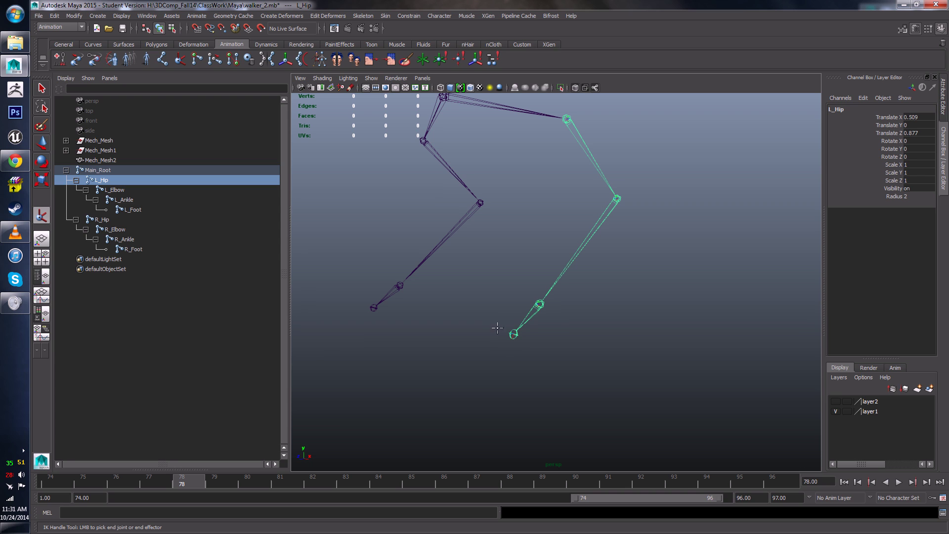
{"action": "left_click", "coordinate": [540, 304]}
- Try moving the left ankle's IK handle vertically and check the handle and foot joint from several angles
{"action": "left_click_drag", "start_coordinate": [564, 339], "coordinate": [515, 328], "text": "alt"}
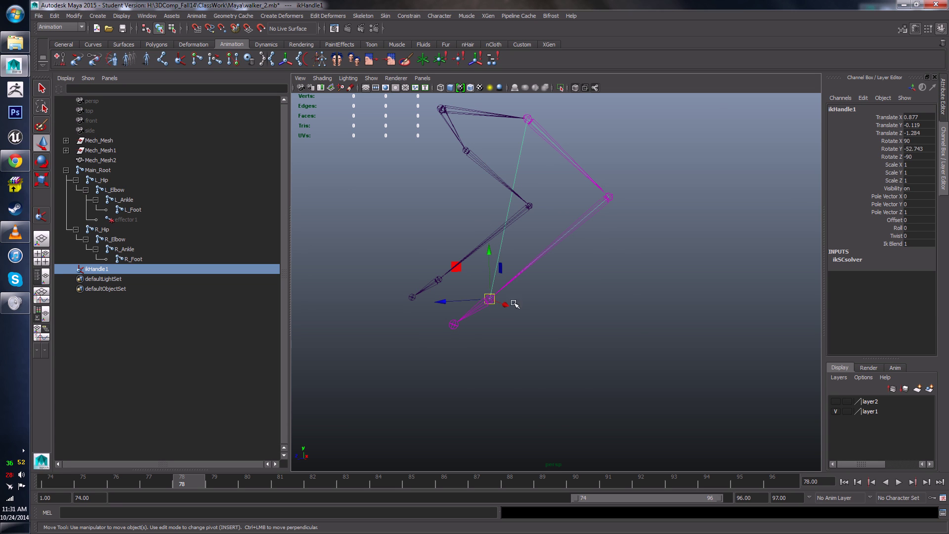
{"action": "left_click_drag", "start_coordinate": [517, 314], "coordinate": [505, 304], "text": "alt"}
{"action": "scroll", "coordinate": [504, 307], "scroll_direction": "up", "scroll_amount": 3}
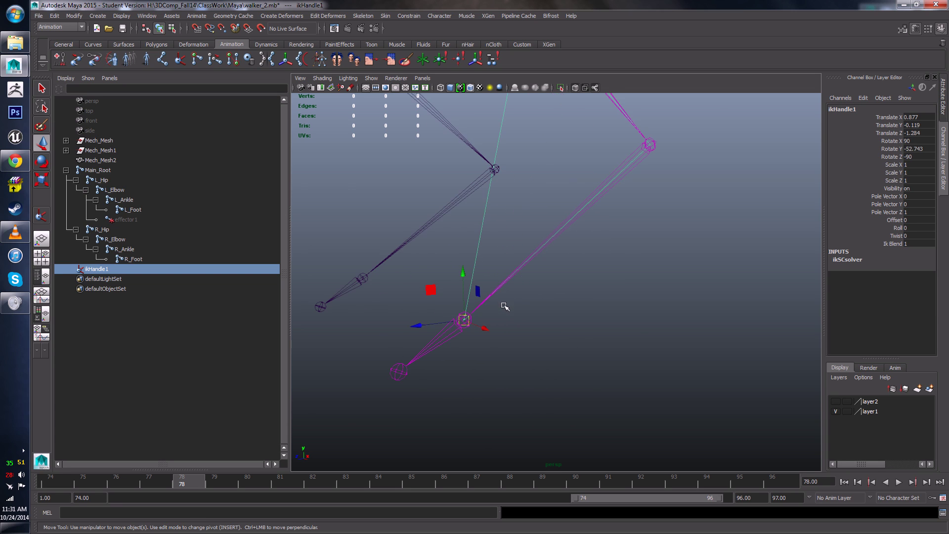
{"action": "scroll", "coordinate": [463, 315], "scroll_direction": "down", "scroll_amount": 3}
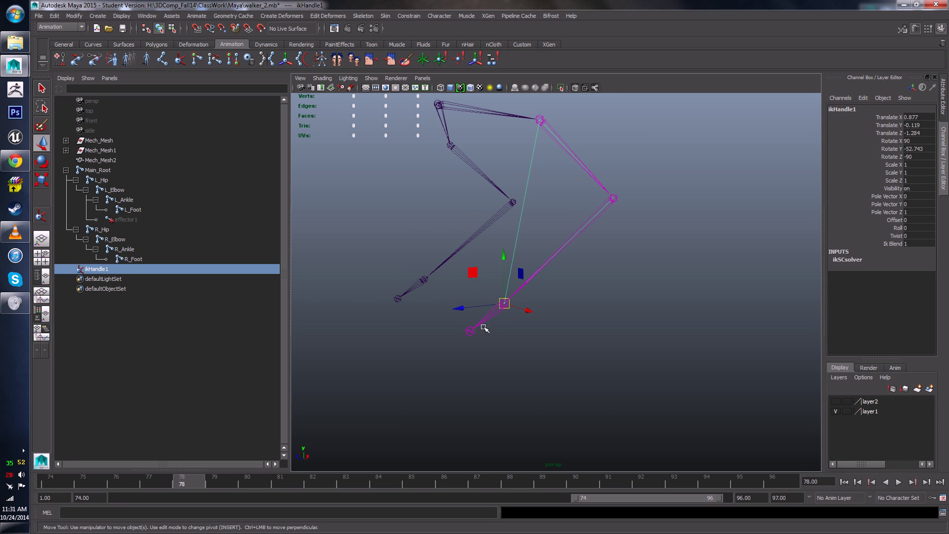
{"action": "mouse_move", "coordinate": [504, 256]}
{"action": "left_mouse_down"}
{"action": "mouse_move", "coordinate": [504, 166]}
{"action": "mouse_move", "coordinate": [502, 328]}
{"action": "mouse_move", "coordinate": [499, 137]}
{"action": "mouse_move", "coordinate": [504, 297]}
{"action": "mouse_move", "coordinate": [505, 272]}
{"action": "left_mouse_up"}
{"action": "left_click_drag", "start_coordinate": [546, 318], "coordinate": [566, 306], "text": "alt"}
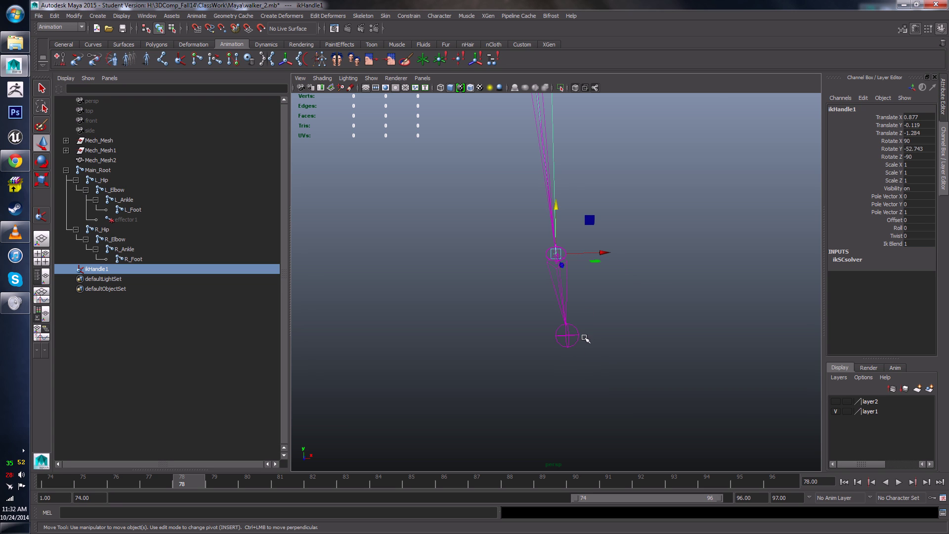
{"action": "left_click_drag", "start_coordinate": [574, 359], "coordinate": [509, 339], "text": "alt"}
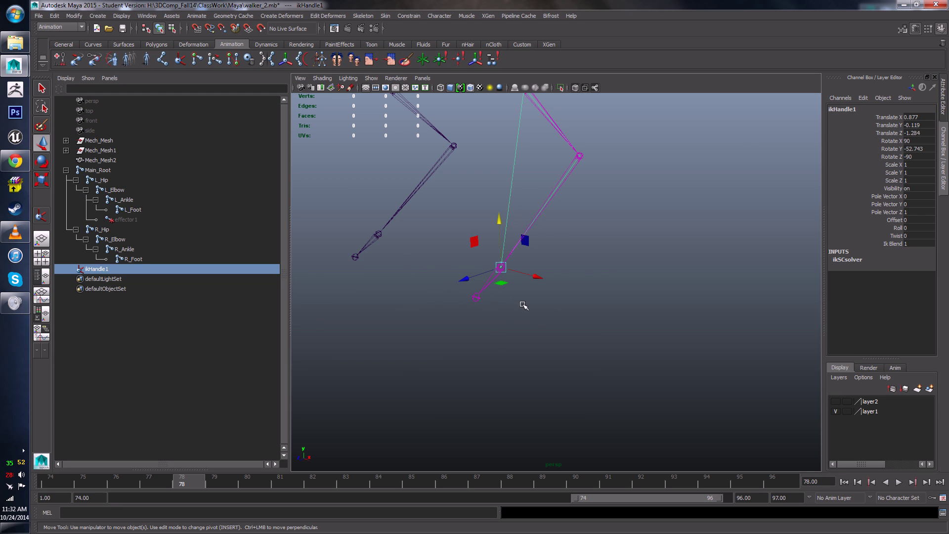
{"action": "scroll", "coordinate": [524, 305], "scroll_direction": "down", "scroll_amount": 3}
{"action": "left_click_drag", "start_coordinate": [524, 306], "coordinate": [557, 305], "text": "alt"}
{"action": "left_click", "coordinate": [421, 239]}
- Create a matching IK handle on the right leg from the R_Hip joint to the R_Ankle joint, leaving nothing selected
{"action": "scroll", "coordinate": [421, 238], "scroll_direction": "up", "scroll_amount": 4}
{"action": "left_click_drag", "start_coordinate": [423, 239], "coordinate": [465, 244], "text": "alt"}
{"action": "scroll", "coordinate": [467, 253], "scroll_direction": "down", "scroll_amount": 3}
{"action": "middle_click_drag", "start_coordinate": [473, 263], "coordinate": [494, 268], "text": "alt"}
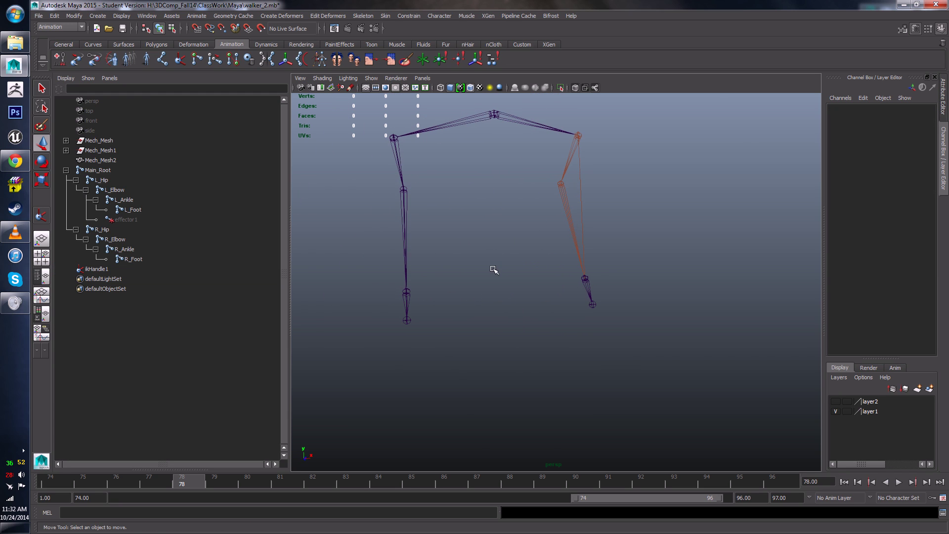
{"action": "left_click", "coordinate": [182, 62]}
{"action": "left_click", "coordinate": [397, 140]}
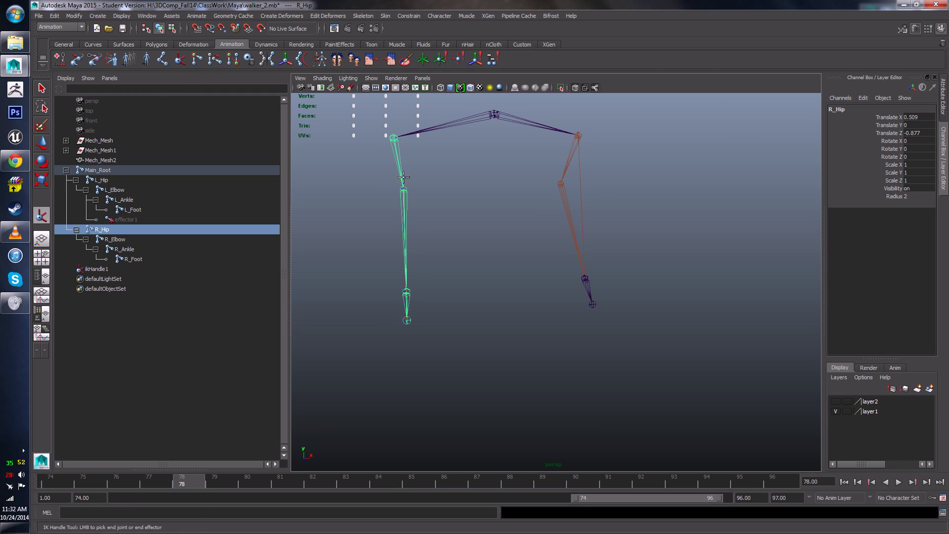
{"action": "left_click", "coordinate": [407, 291]}
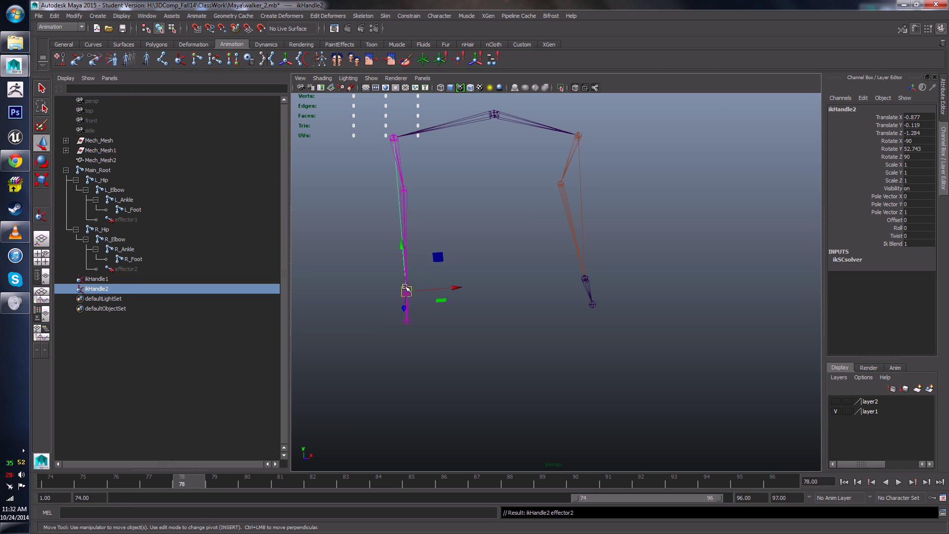
{"action": "left_click", "coordinate": [452, 308]}
{"action": "left_click_drag", "start_coordinate": [463, 280], "coordinate": [440, 279], "text": "alt"}
{"action": "mouse_move", "coordinate": [435, 322]}
{"action": "left_mouse_down", "text": "alt"}
{"action": "mouse_move", "coordinate": [391, 333]}
{"action": "mouse_move", "coordinate": [438, 328]}
{"action": "left_mouse_up", "text": "alt"}
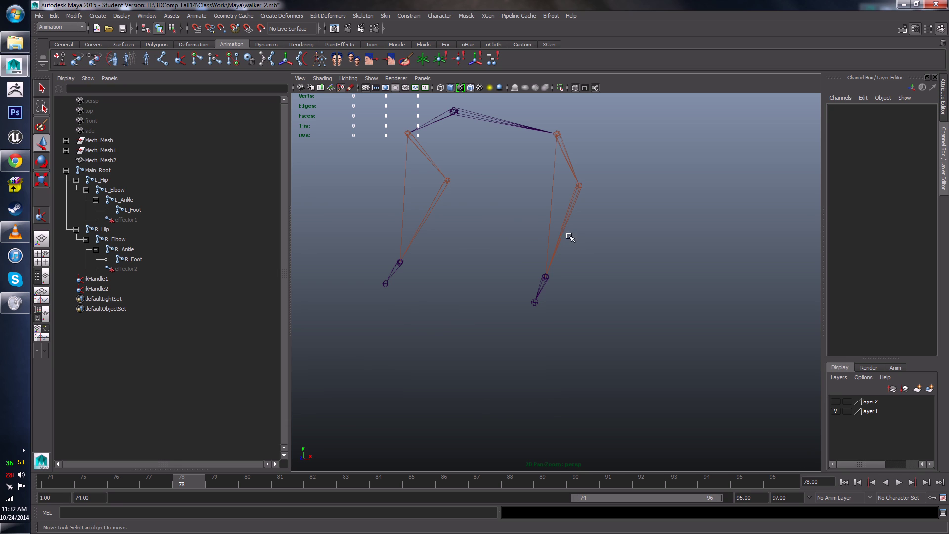
{"action": "left_click_drag", "start_coordinate": [568, 237], "coordinate": [485, 256], "text": "alt"}
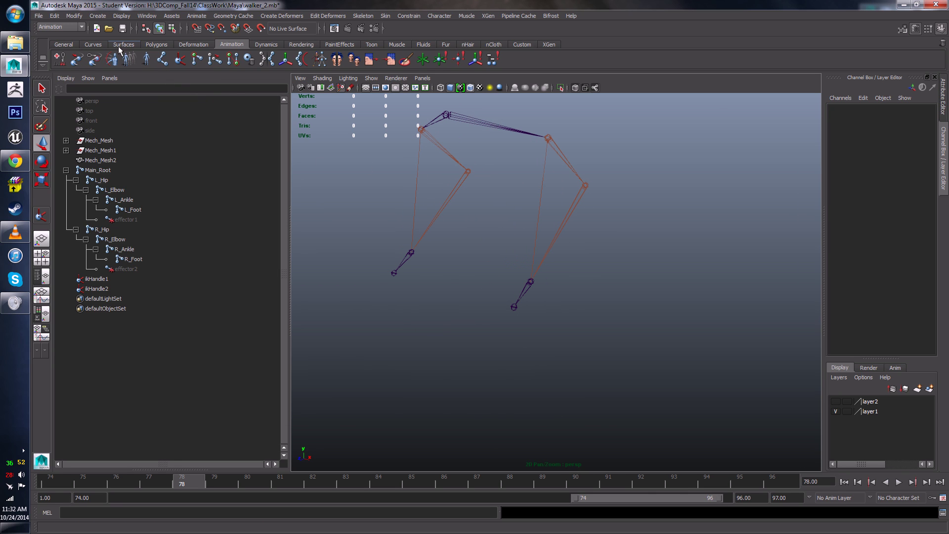
- Draw a NURBS circle on the grid near the left foot and snap its centre to the L_Foot joint
{"action": "left_click", "coordinate": [91, 44]}
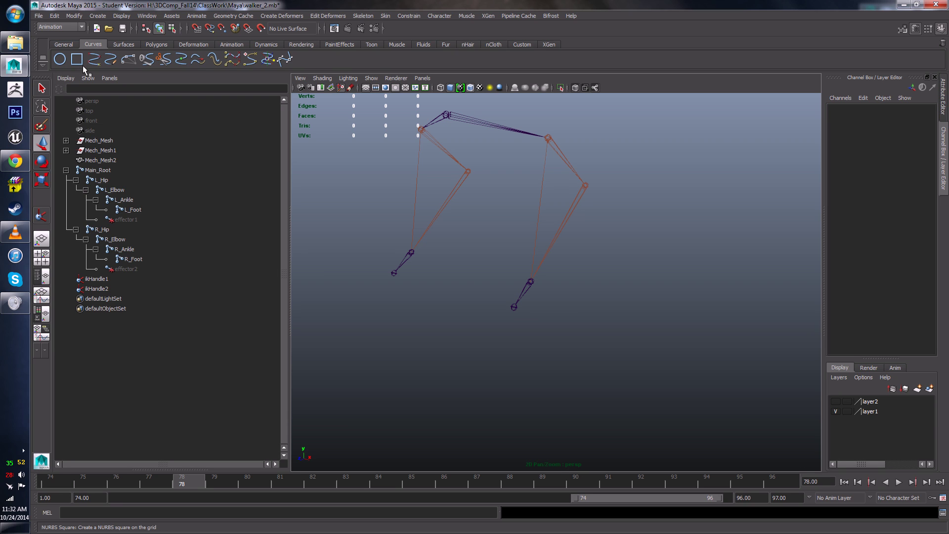
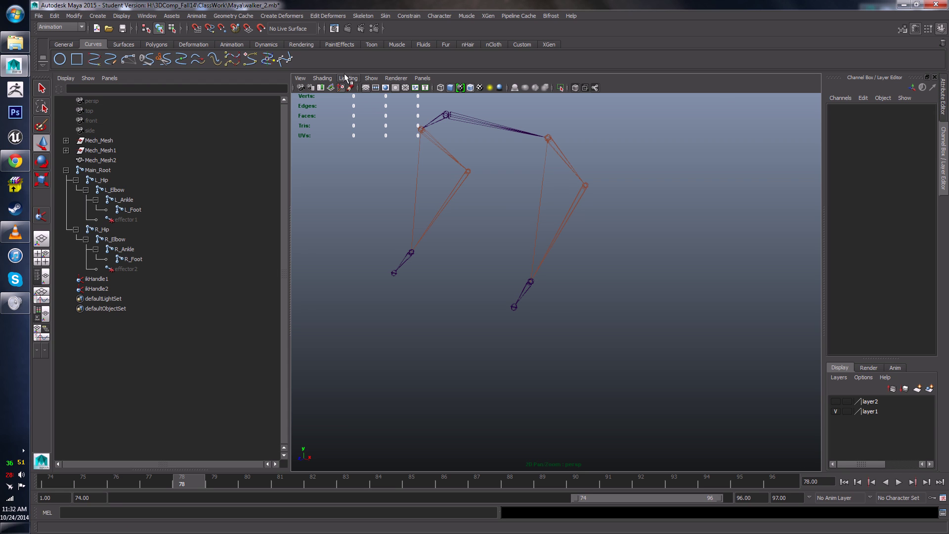
{"action": "left_click", "coordinate": [70, 58]}
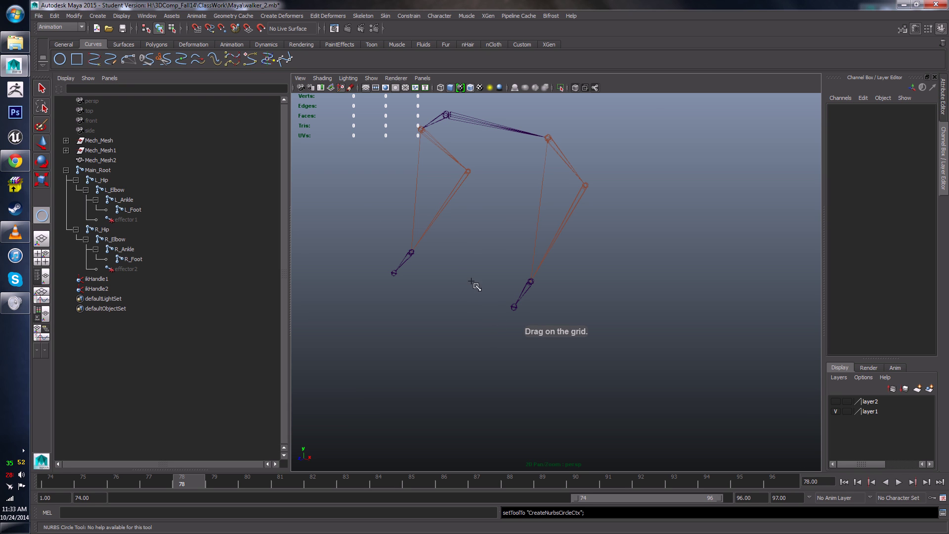
{"action": "left_click_drag", "start_coordinate": [498, 312], "coordinate": [534, 336]}
{"action": "mouse_move", "coordinate": [464, 344]}
{"action": "left_mouse_down", "text": "alt"}
{"action": "mouse_move", "coordinate": [496, 354]}
{"action": "mouse_move", "coordinate": [501, 329]}
{"action": "mouse_move", "coordinate": [449, 337]}
{"action": "left_mouse_up", "text": "alt"}
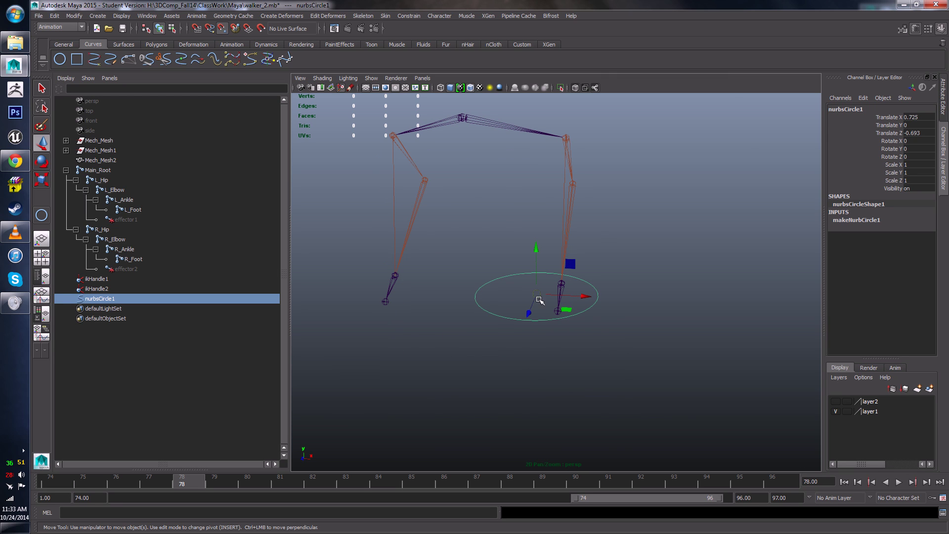
{"action": "key", "text": "v"}
{"action": "left_click_drag", "start_coordinate": [538, 296], "coordinate": [555, 311]}
{"action": "left_click_drag", "start_coordinate": [621, 342], "coordinate": [649, 267], "text": "alt"}
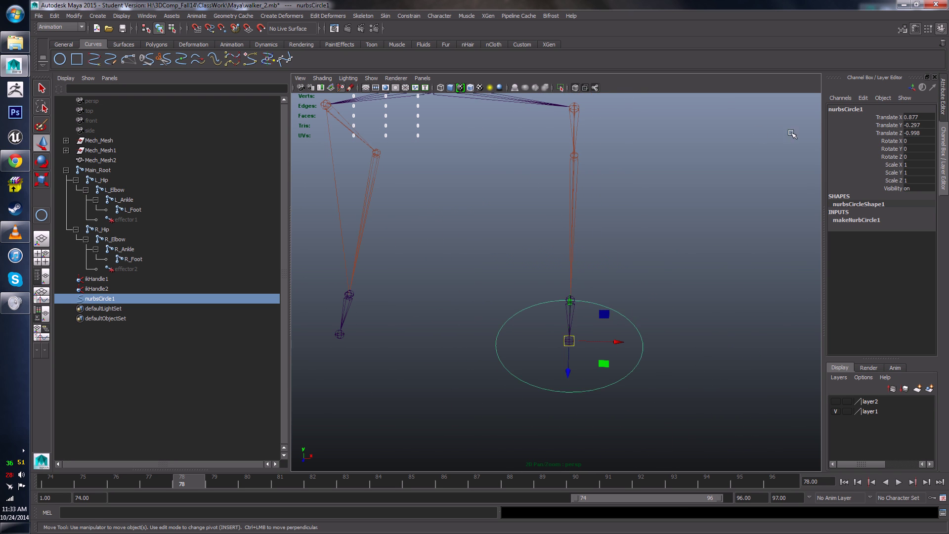
- Duplicate the left foot's control circle and snap the copy to the R_Foot joint, leaving nothing selected
{"action": "left_click_drag", "start_coordinate": [460, 352], "coordinate": [468, 349], "text": "alt"}
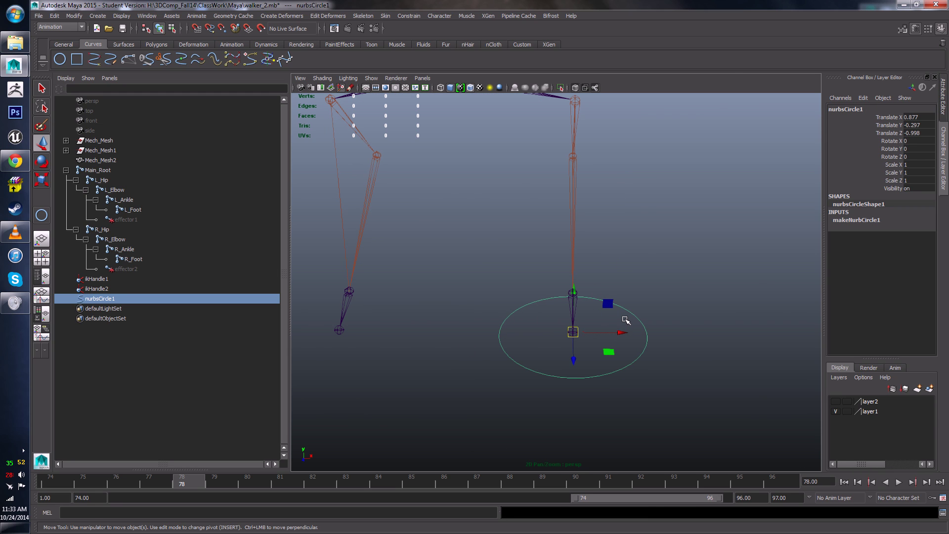
{"action": "key", "text": "ctrl+d"}
{"action": "left_click_drag", "start_coordinate": [621, 332], "coordinate": [381, 323]}
{"action": "key", "text": "v"}
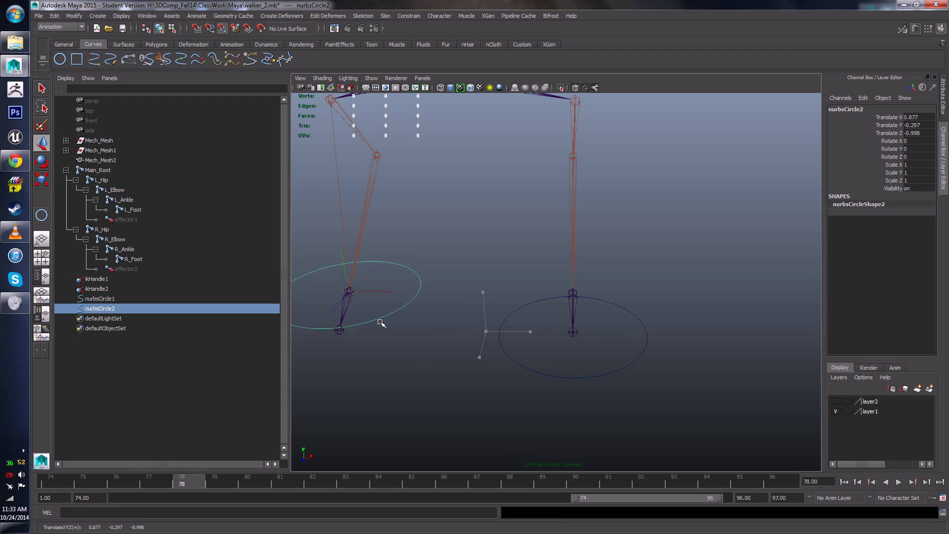
{"action": "left_click_drag", "start_coordinate": [482, 277], "coordinate": [349, 281], "text": "alt"}
{"action": "left_click", "coordinate": [352, 281]}
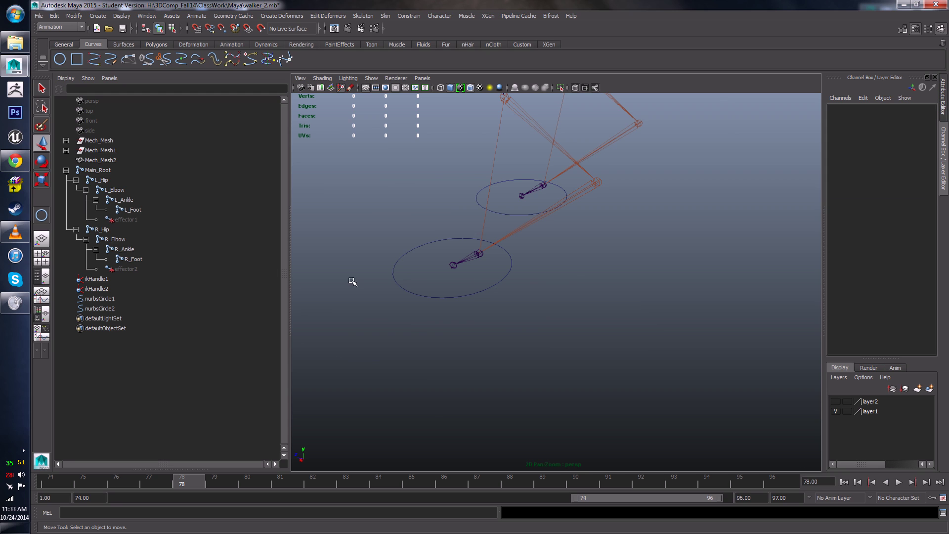
- Rename the NURBS circle around the left foot L_FootControl
{"action": "left_click", "coordinate": [451, 296]}
{"action": "left_click_drag", "start_coordinate": [401, 354], "coordinate": [435, 346], "text": "alt"}
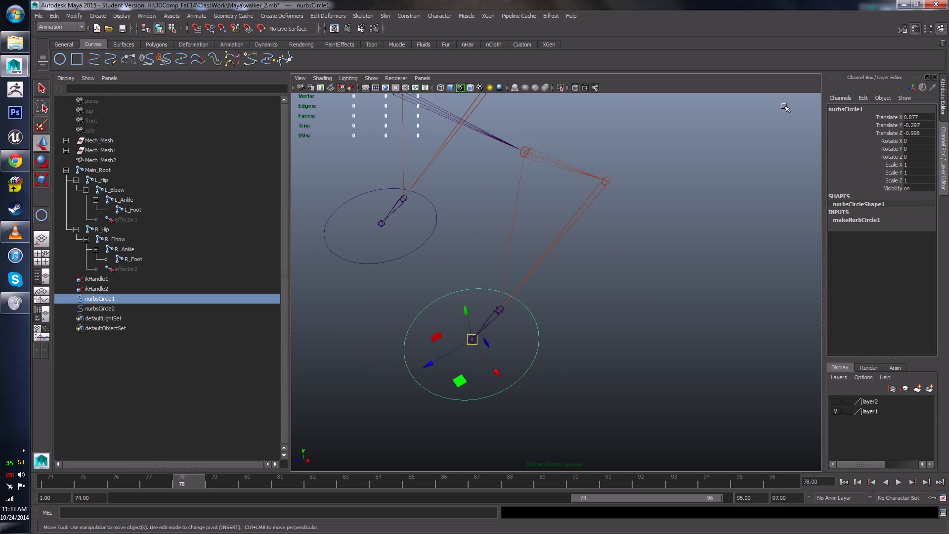
{"action": "double_click", "coordinate": [847, 109]}
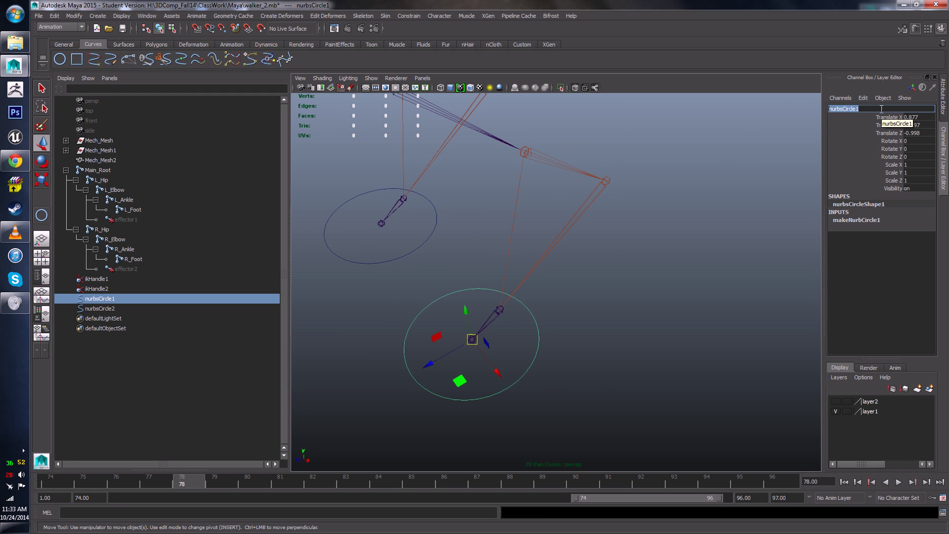
{"action": "type", "text": "L"}
{"action": "type", "text": "l"}
{"action": "key", "text": "Return"}
- Rename the NURBS circle around the right foot R_FootControl, leaving nothing selected
{"action": "left_click", "coordinate": [436, 241]}
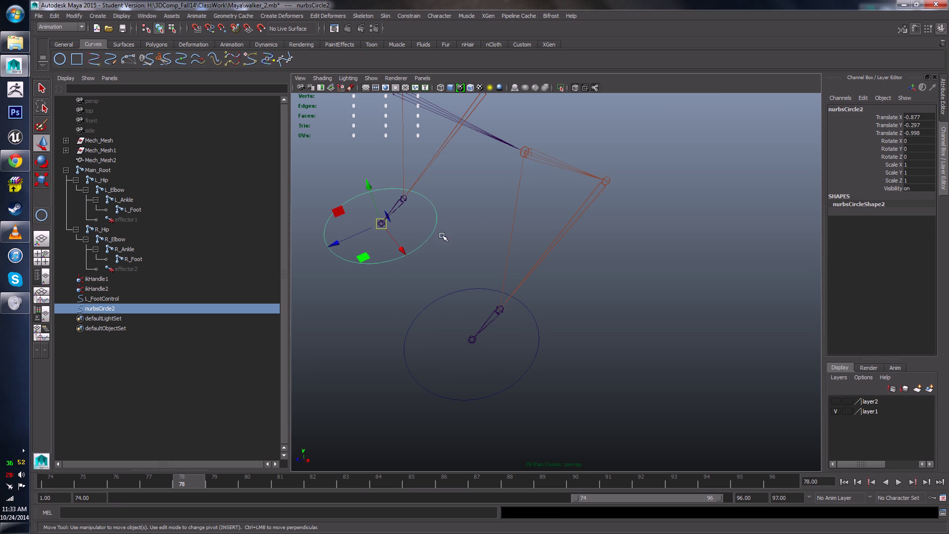
{"action": "double_click", "coordinate": [842, 110]}
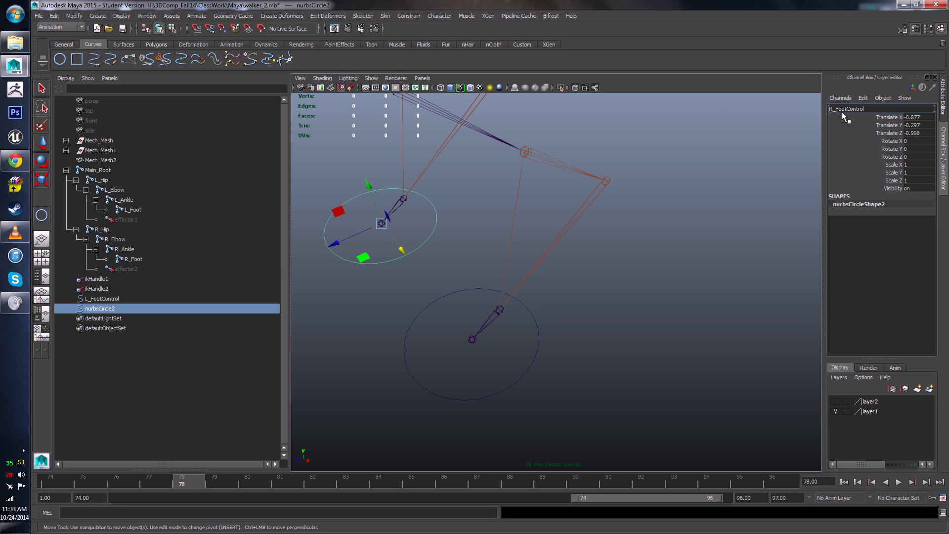
{"action": "type", "text": "R_FootControl"}
{"action": "key", "text": "Return"}
{"action": "left_click", "coordinate": [594, 330]}
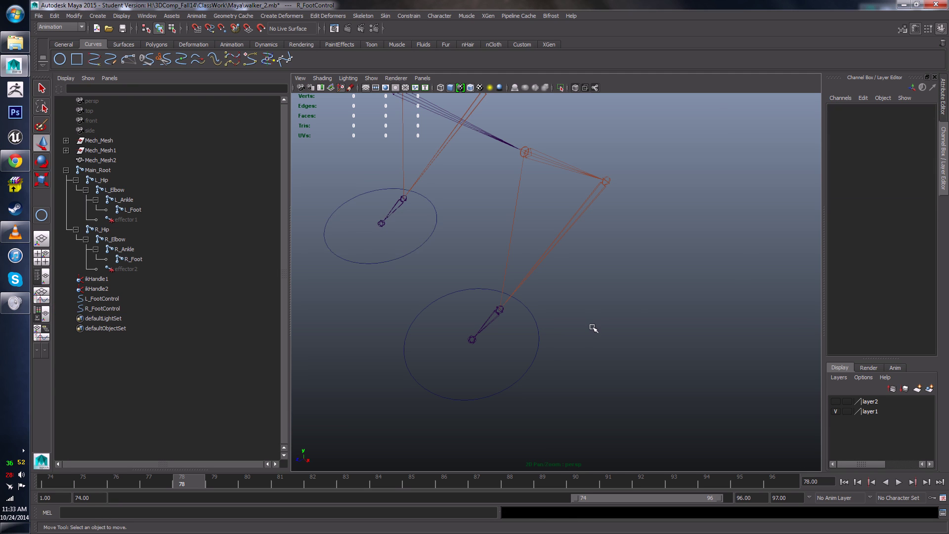
- Freeze the transformations of both L_FootControl and R_FootControl, and leave only the left control selected
{"action": "left_click_drag", "start_coordinate": [594, 330], "coordinate": [597, 335], "text": "alt"}
{"action": "left_click", "coordinate": [553, 333]}
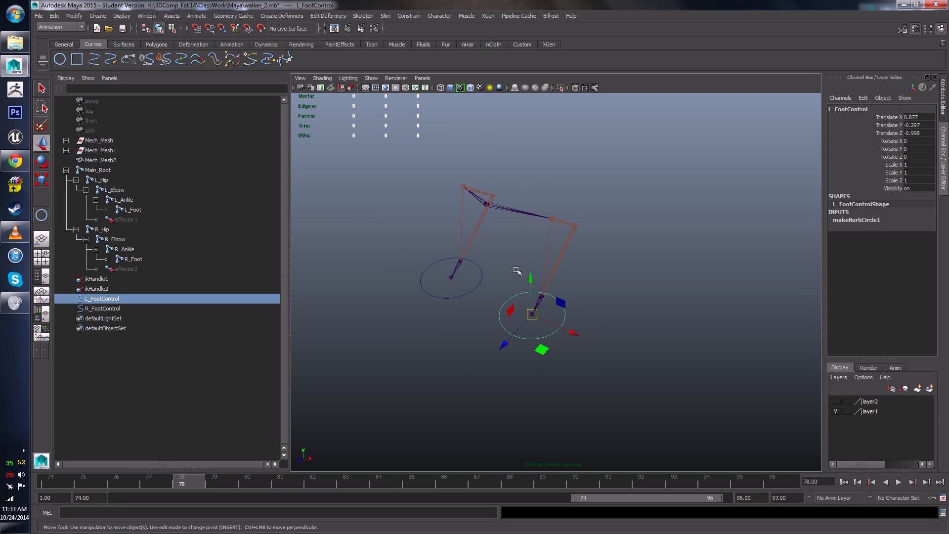
{"action": "left_click", "coordinate": [440, 299], "text": "shift"}
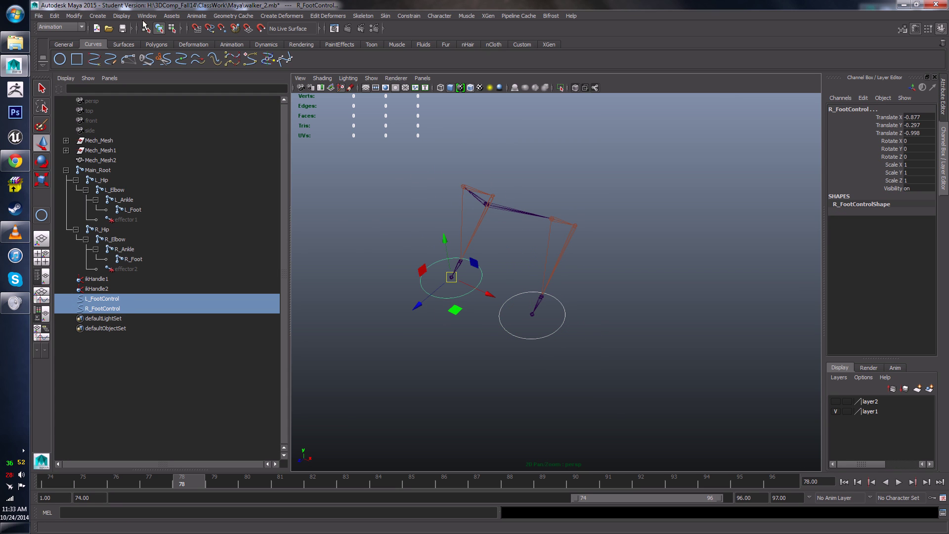
{"action": "left_click", "coordinate": [74, 15]}
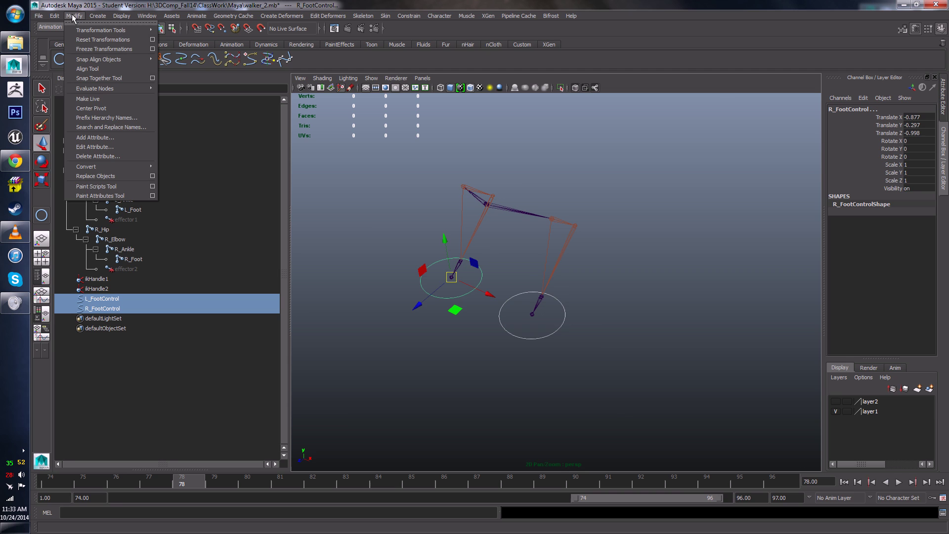
{"action": "left_click", "coordinate": [104, 49]}
{"action": "left_click", "coordinate": [548, 345]}
{"action": "left_click", "coordinate": [540, 339]}
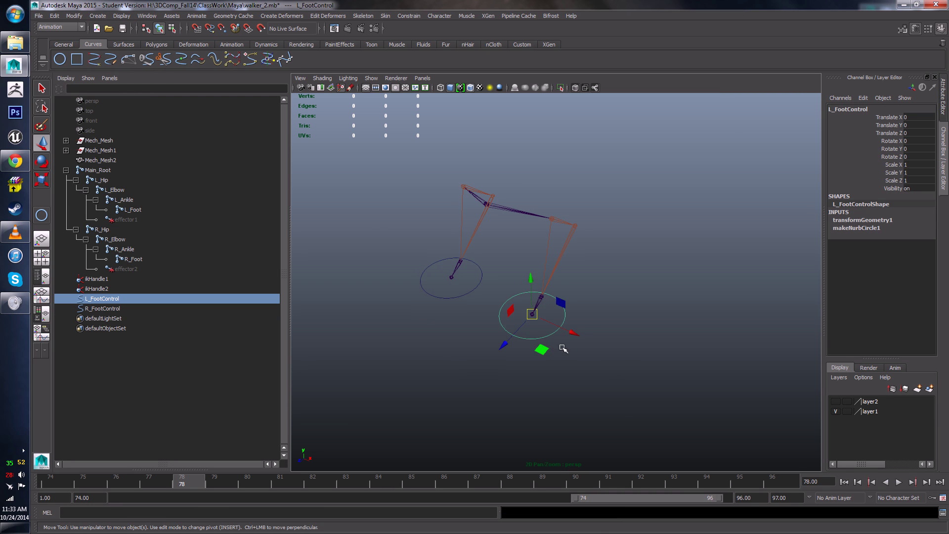
- Examine the foot control circles and the leg skeleton up close from several angles
{"action": "left_click_drag", "start_coordinate": [540, 338], "coordinate": [581, 272], "text": "alt"}
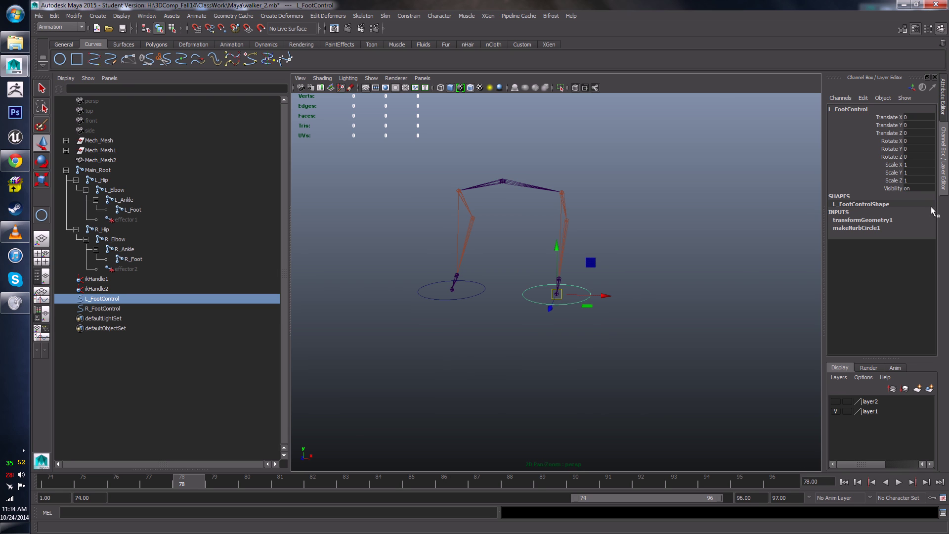
{"action": "scroll", "coordinate": [588, 337], "scroll_direction": "up", "scroll_amount": 4}
{"action": "left_click_drag", "start_coordinate": [588, 337], "coordinate": [603, 342], "text": "alt"}
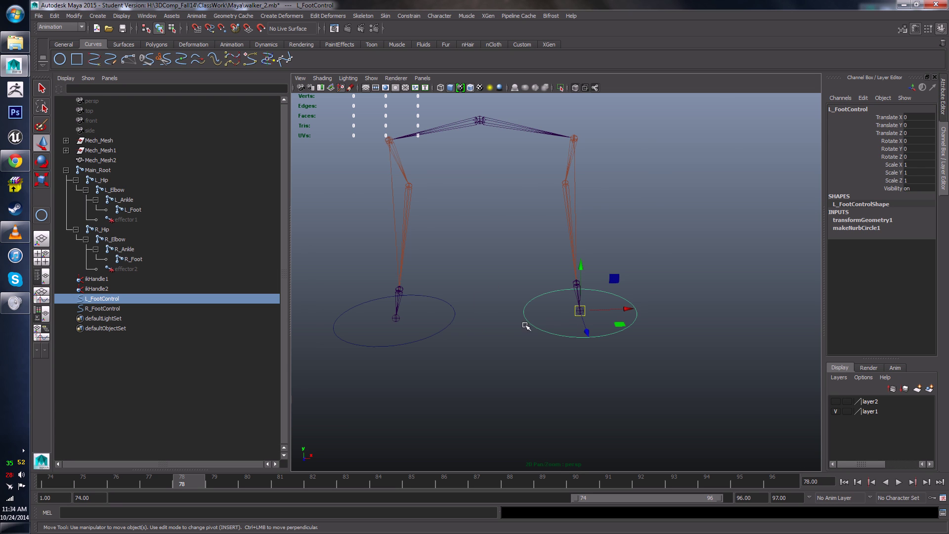
{"action": "left_click_drag", "start_coordinate": [526, 325], "coordinate": [521, 330], "text": "alt"}
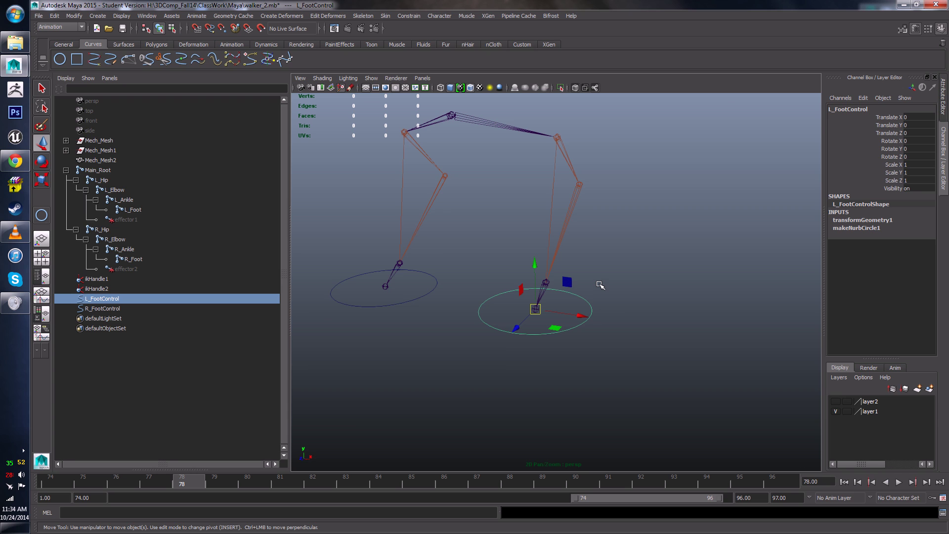
{"action": "left_click_drag", "start_coordinate": [594, 262], "coordinate": [592, 301], "text": "alt"}
{"action": "left_click", "coordinate": [535, 335]}
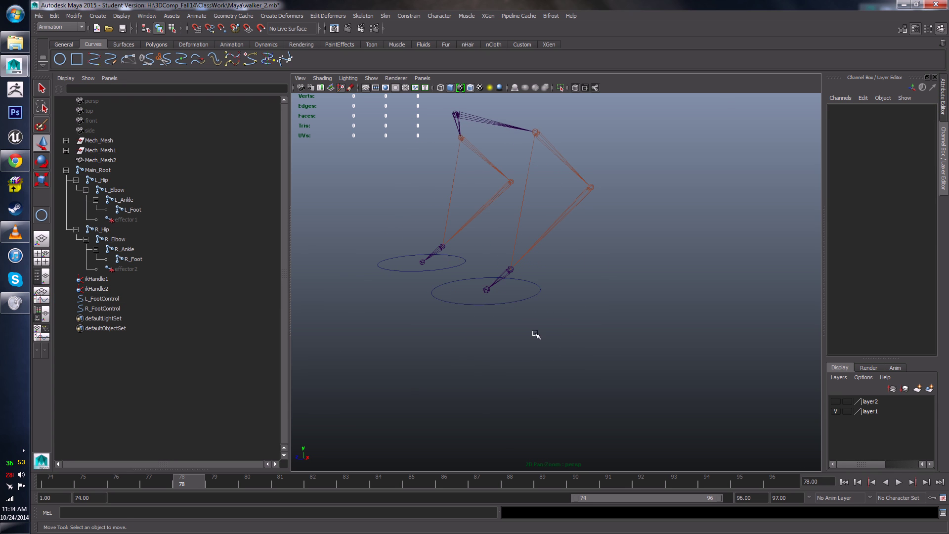
{"action": "left_click_drag", "start_coordinate": [536, 334], "coordinate": [520, 294], "text": "alt"}
- Duplicate L_FootControl, snap the copy to the Main_Root joint and scale it up uniformly to about 3.07
{"action": "left_click", "coordinate": [510, 319]}
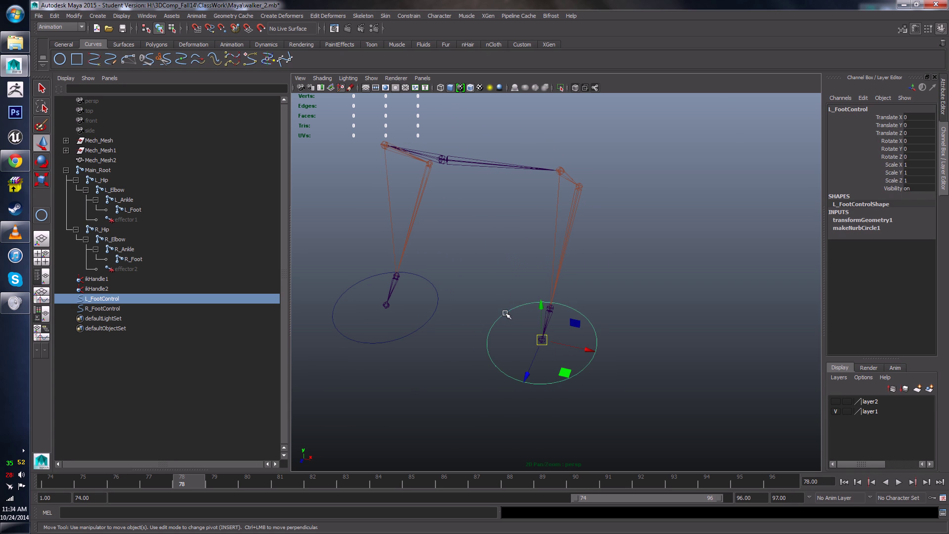
{"action": "left_click_drag", "start_coordinate": [496, 346], "coordinate": [518, 329], "text": "alt"}
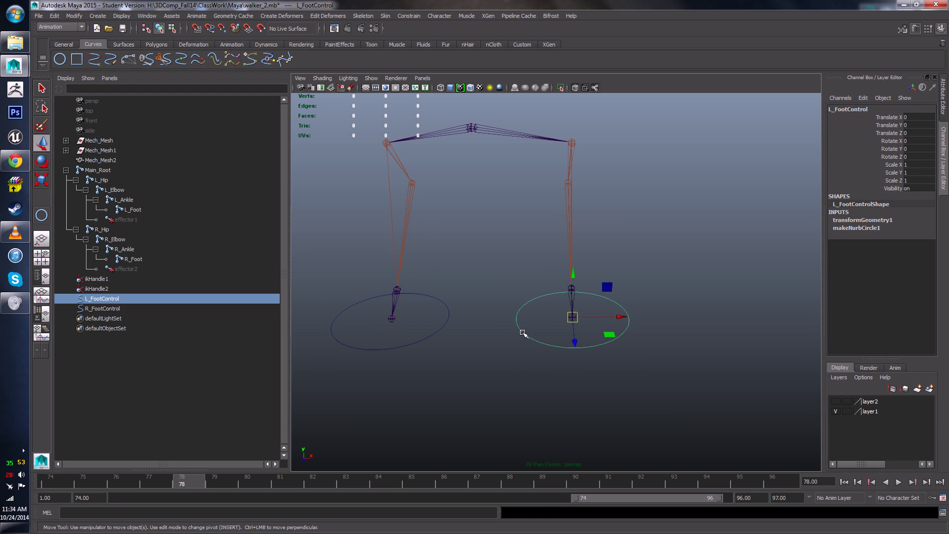
{"action": "key", "text": "ctrl+d"}
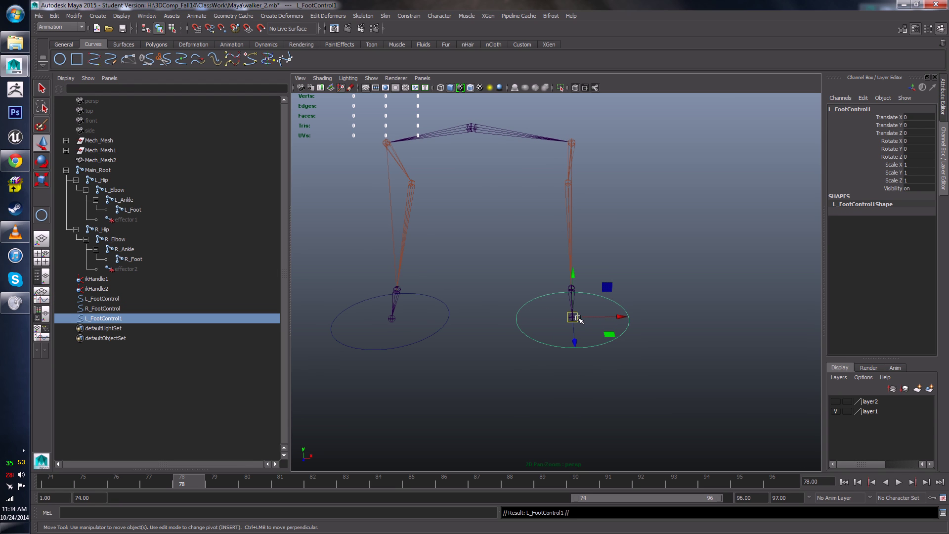
{"action": "left_click_drag", "start_coordinate": [578, 319], "coordinate": [515, 255]}
{"action": "key", "text": "r"}
{"action": "left_click_drag", "start_coordinate": [504, 222], "coordinate": [627, 274]}
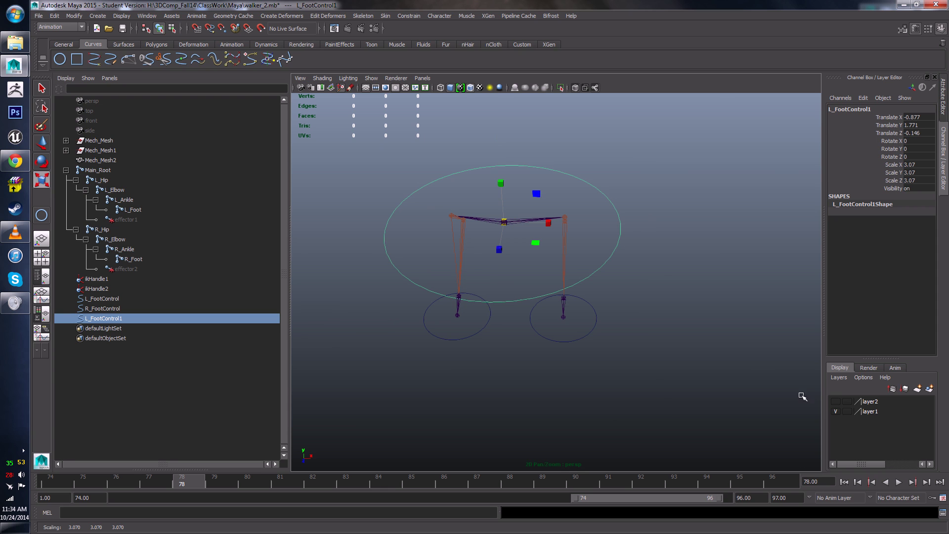
- With layer2 shown, scale the body circle to about 2.59 in X and Y and 3.44 in Z, and rename it MainBodyControl
{"action": "left_click", "coordinate": [835, 402]}
{"action": "left_click_drag", "start_coordinate": [570, 306], "coordinate": [569, 247], "text": "alt"}
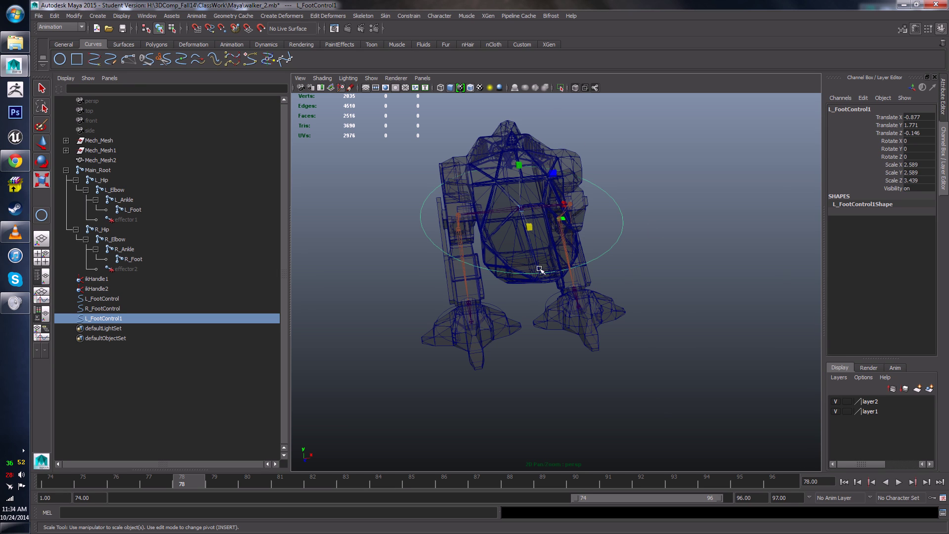
{"action": "double_click", "coordinate": [847, 108]}
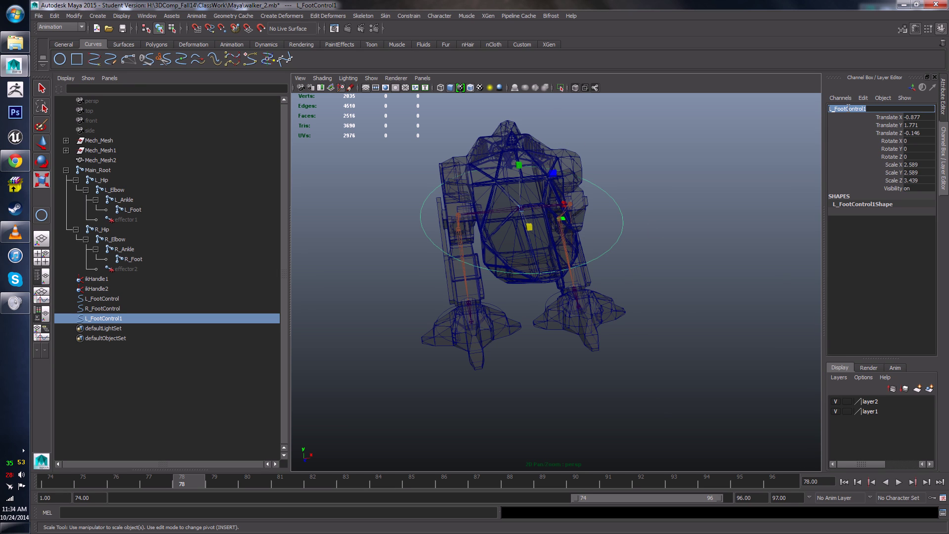
{"action": "type", "text": "M"}
{"action": "type", "text": "ainBodyControl"}
{"action": "key", "text": "Return"}
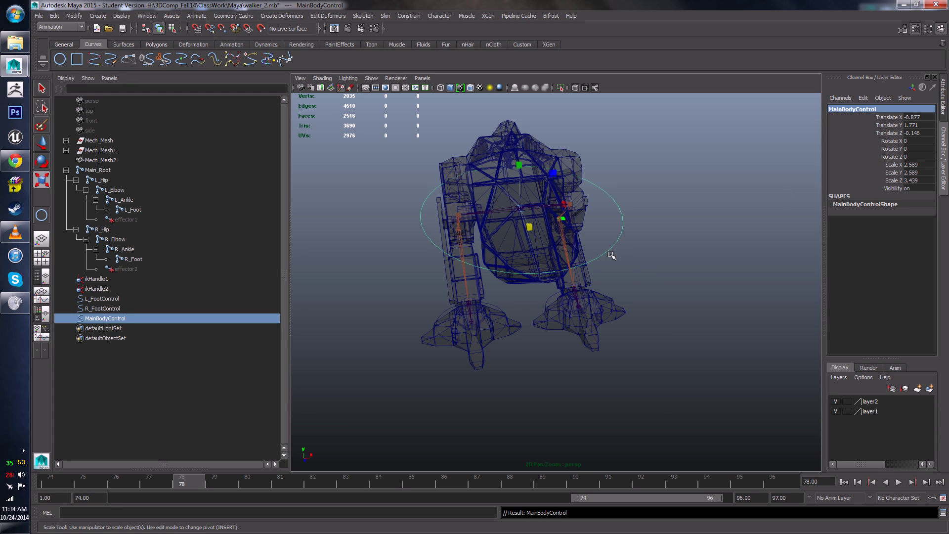
- Duplicate MainBodyControl, enlarge the copy to about 3.8 in X and Y and 5.04 in Z, and lower it to about -0.22 in Y
{"action": "key", "text": "ctrl+d"}
{"action": "left_click_drag", "start_coordinate": [518, 207], "coordinate": [561, 202]}
{"action": "key", "text": "w"}
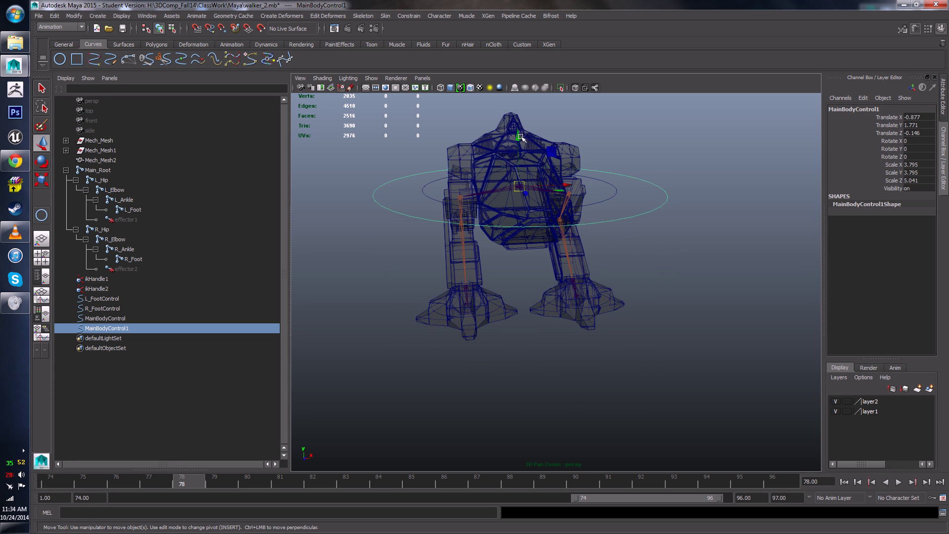
{"action": "left_click_drag", "start_coordinate": [520, 137], "coordinate": [495, 277]}
{"action": "left_click_drag", "start_coordinate": [494, 229], "coordinate": [494, 246]}
{"action": "left_click_drag", "start_coordinate": [554, 279], "coordinate": [554, 304], "text": "alt"}
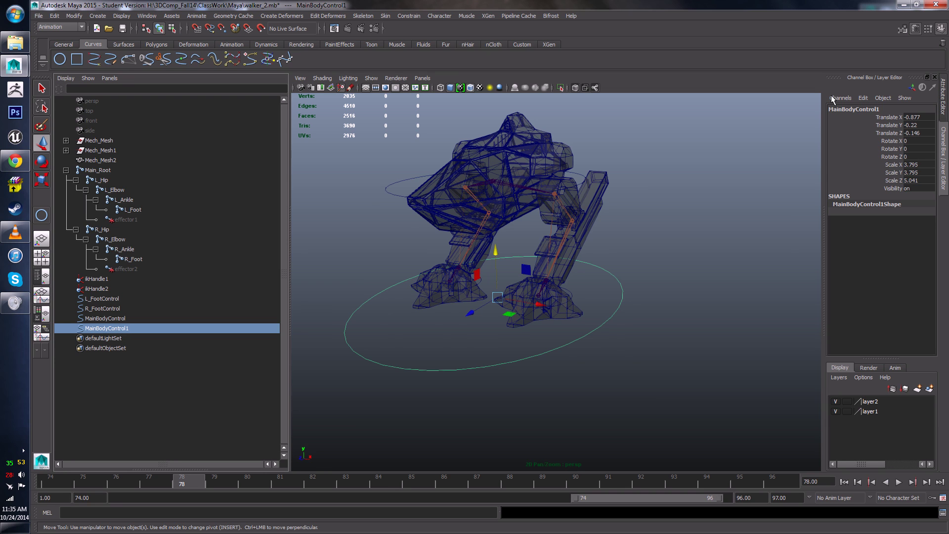
- Rename the large circle under the feet WorldControl, leaving nothing selected
{"action": "double_click", "coordinate": [868, 109]}
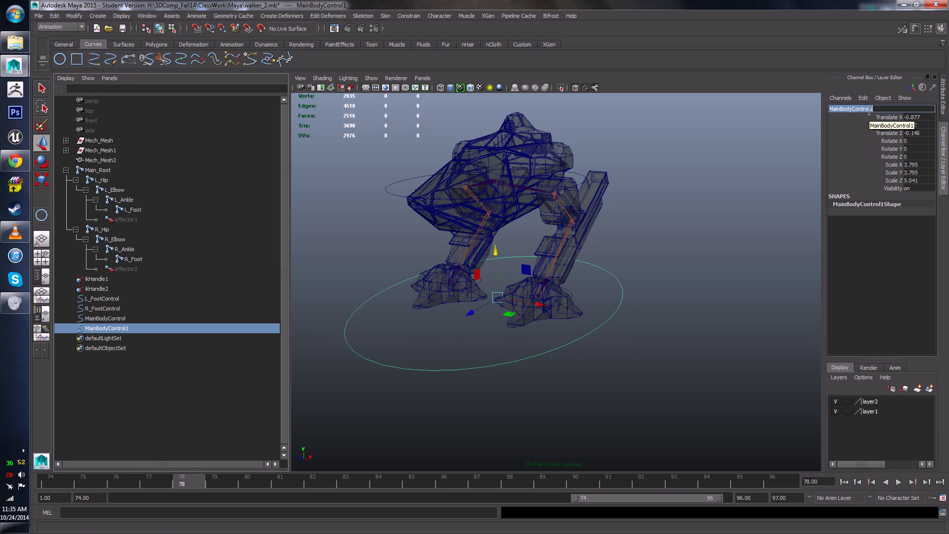
{"action": "left_click_drag", "start_coordinate": [687, 256], "coordinate": [652, 247], "text": "alt"}
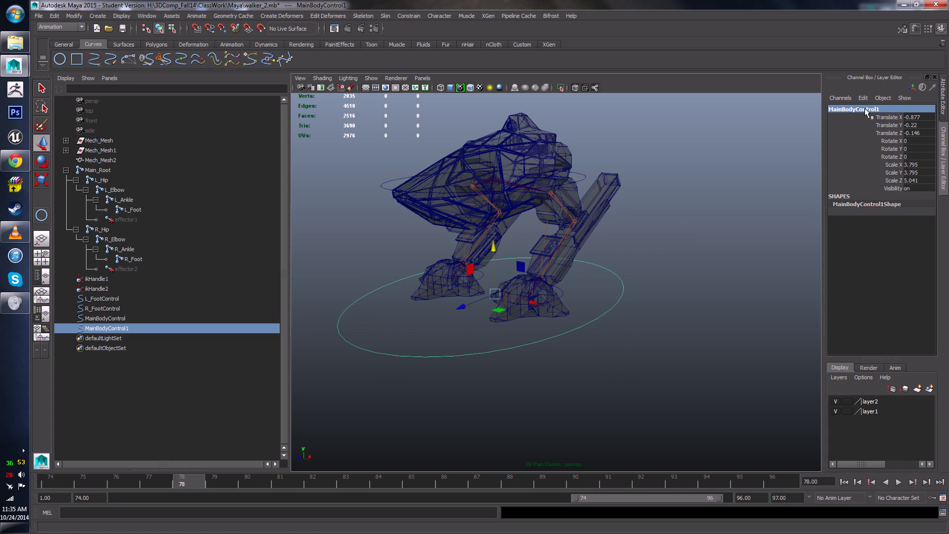
{"action": "double_click", "coordinate": [866, 110]}
{"action": "type", "text": "Worl"}
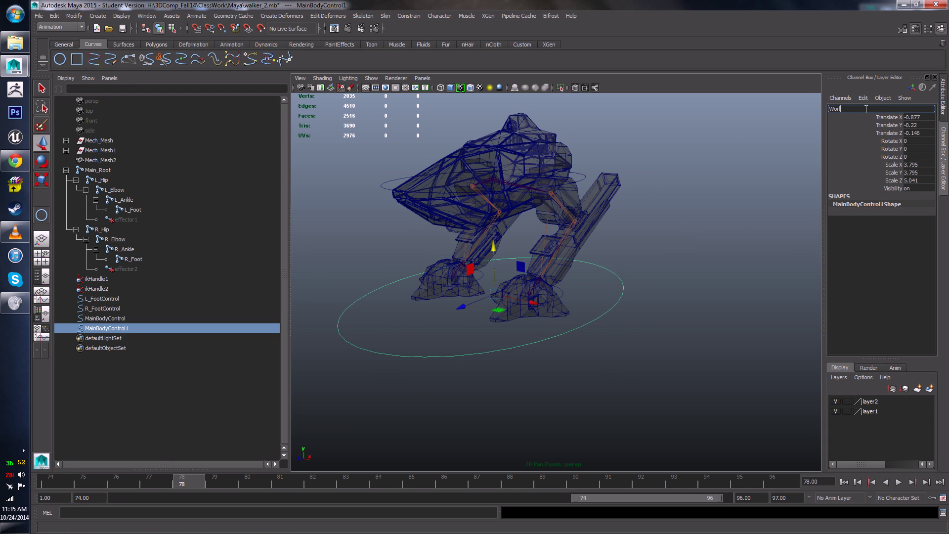
{"action": "type", "text": "dControl"}
{"action": "key", "text": "Return"}
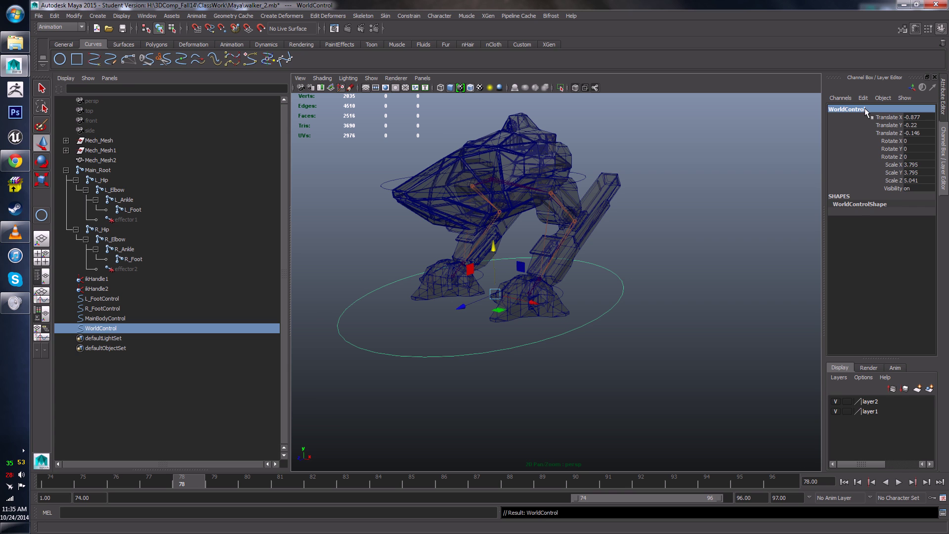
{"action": "left_click", "coordinate": [646, 299]}
- Freeze the transformations of MainBodyControl and WorldControl one after the other, leaving nothing selected
{"action": "left_click_drag", "start_coordinate": [646, 299], "coordinate": [468, 361], "text": "alt"}
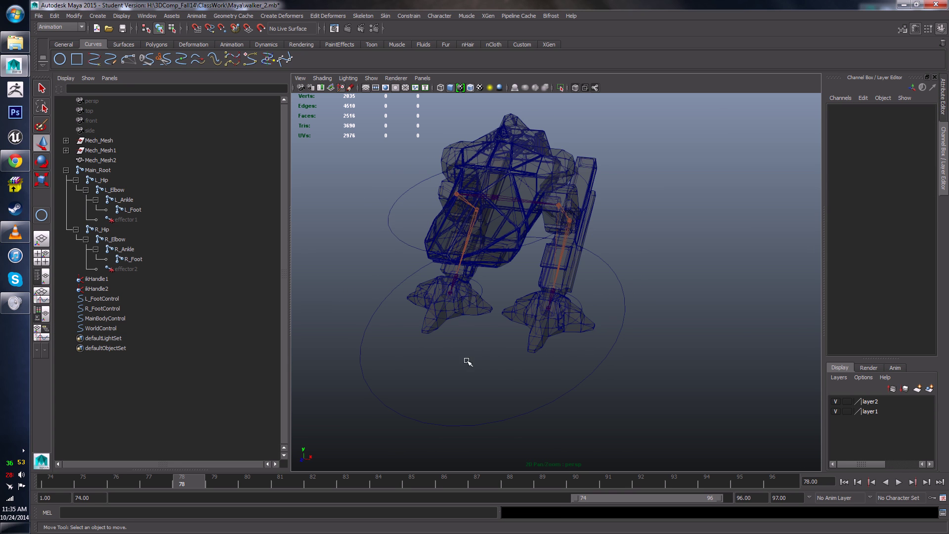
{"action": "left_click", "coordinate": [386, 227]}
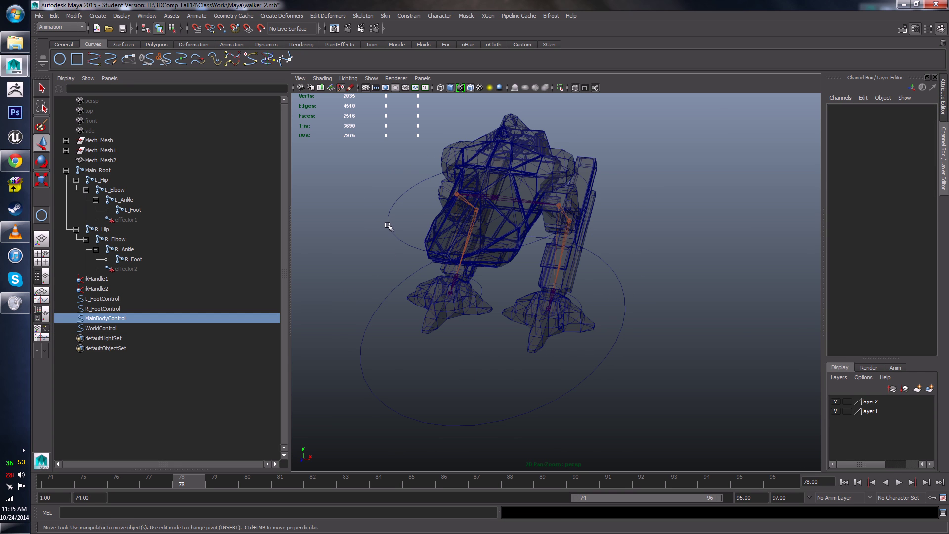
{"action": "left_click", "coordinate": [76, 15]}
{"action": "left_click", "coordinate": [99, 50]}
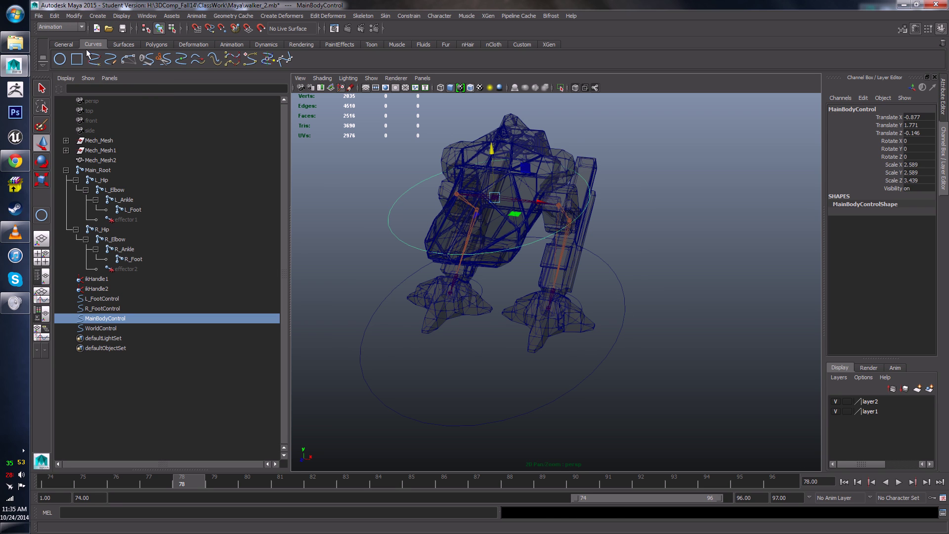
{"action": "left_click", "coordinate": [398, 413]}
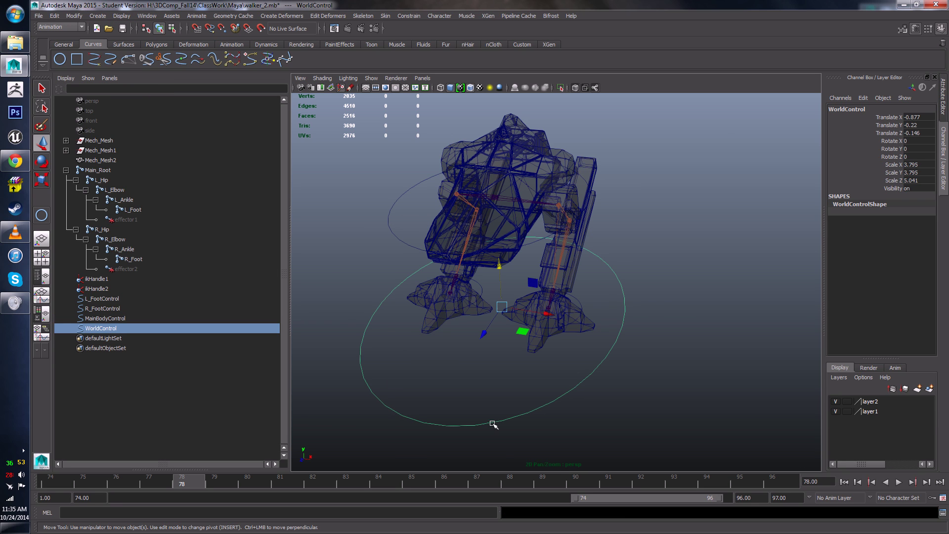
{"action": "key", "text": "g"}
{"action": "left_click_drag", "start_coordinate": [567, 175], "coordinate": [653, 178], "text": "alt"}
{"action": "left_click_drag", "start_coordinate": [593, 191], "coordinate": [668, 254], "text": "alt"}
{"action": "left_click", "coordinate": [744, 209]}
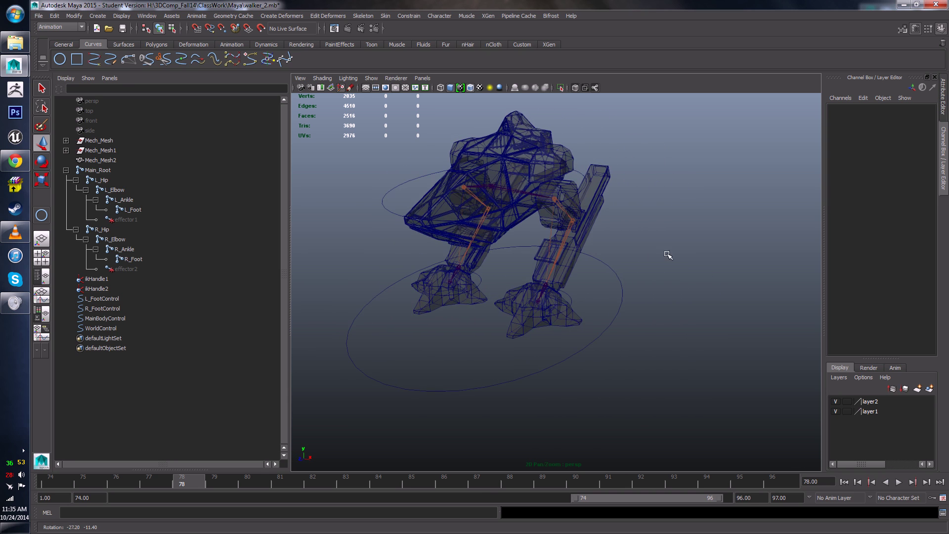
{"action": "scroll", "coordinate": [556, 309], "scroll_direction": "up", "scroll_amount": 5}
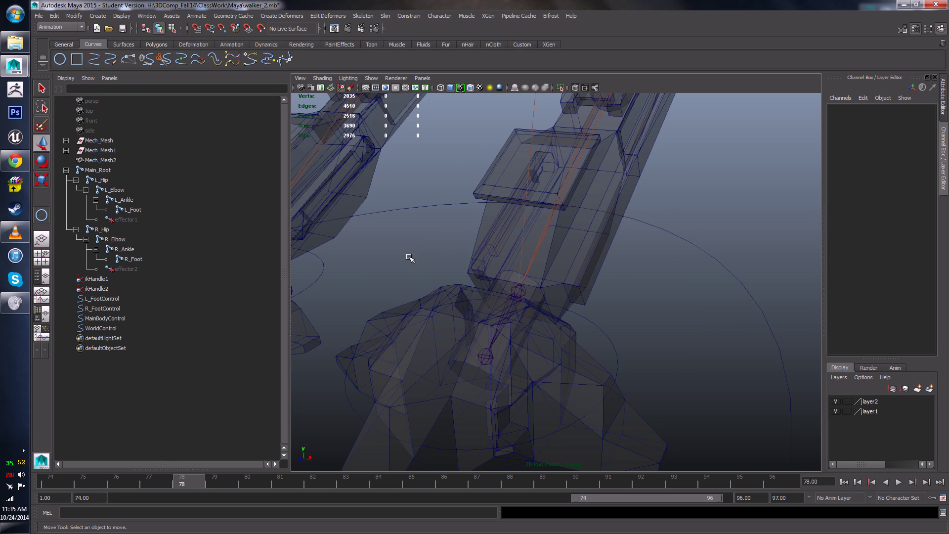
{"action": "scroll", "coordinate": [410, 267], "scroll_direction": "down", "scroll_amount": 5}
{"action": "left_click_drag", "start_coordinate": [414, 275], "coordinate": [462, 294], "text": "alt"}
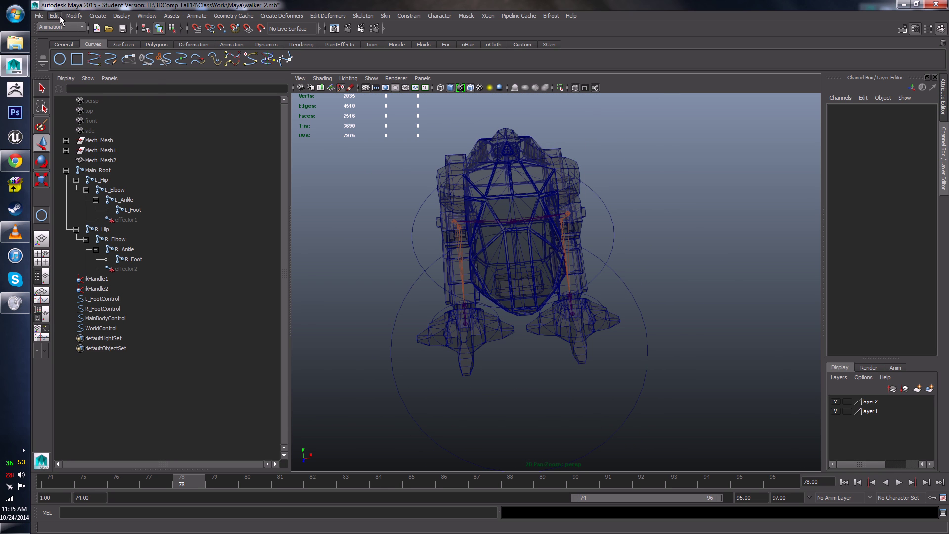
{"action": "left_click", "coordinate": [79, 16]}
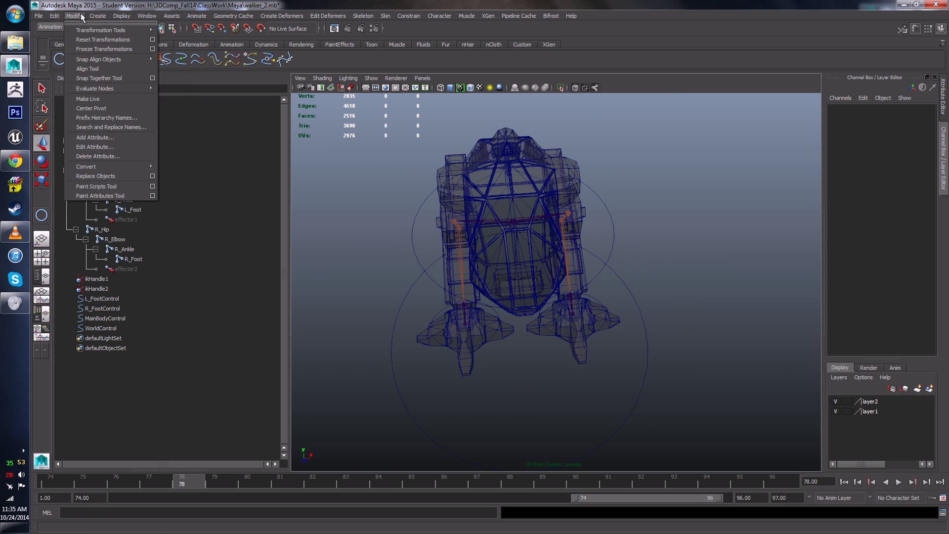
{"action": "mouse_move", "coordinate": [112, 13]}
{"action": "mouse_move", "coordinate": [83, 16]}
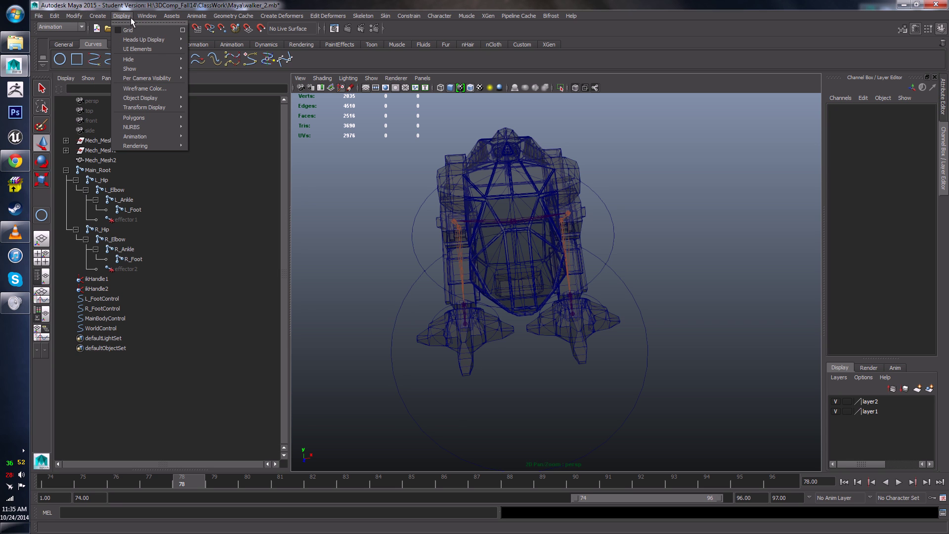
- Set the IK handle display scale to 10 and close its settings window
{"action": "mouse_move", "coordinate": [147, 109]}
{"action": "mouse_move", "coordinate": [157, 137]}
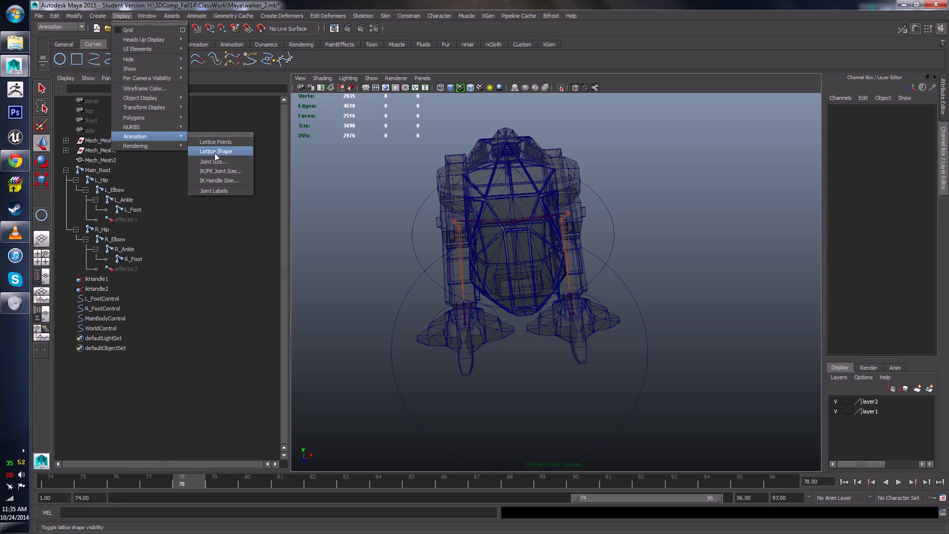
{"action": "left_click", "coordinate": [230, 180]}
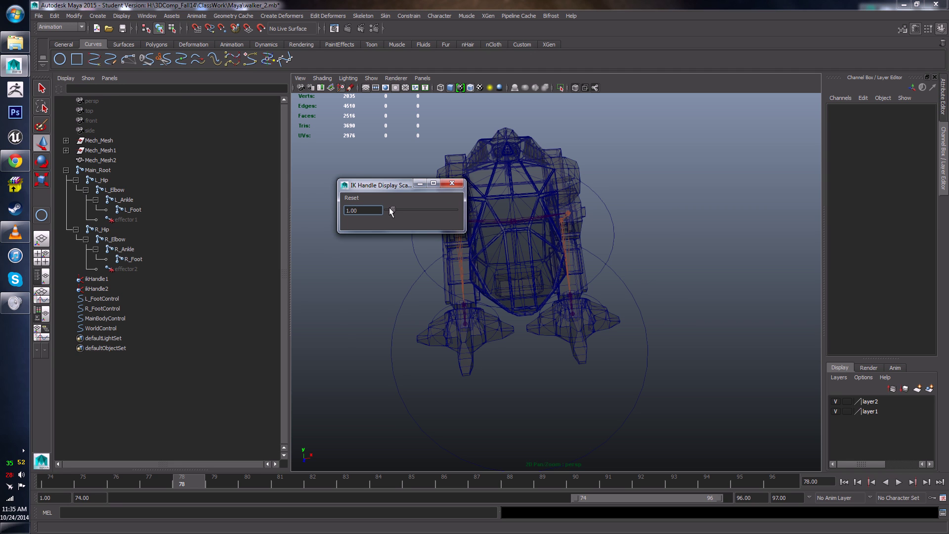
{"action": "left_click_drag", "start_coordinate": [391, 210], "coordinate": [413, 211]}
{"action": "right_click_drag", "start_coordinate": [472, 222], "coordinate": [551, 293], "text": "alt"}
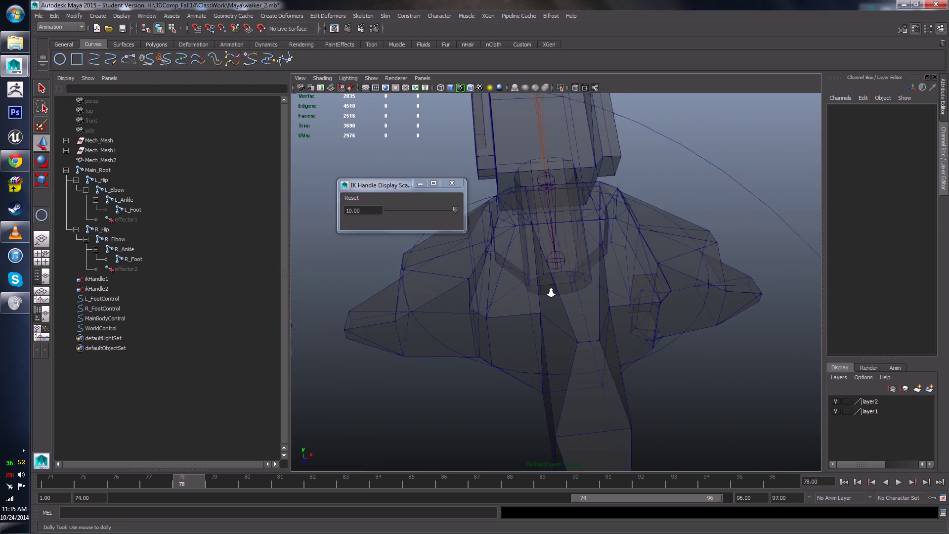
{"action": "left_click_drag", "start_coordinate": [551, 293], "coordinate": [574, 301], "text": "alt"}
{"action": "left_click", "coordinate": [452, 184]}
{"action": "scroll", "coordinate": [563, 252], "scroll_direction": "down", "scroll_amount": 7}
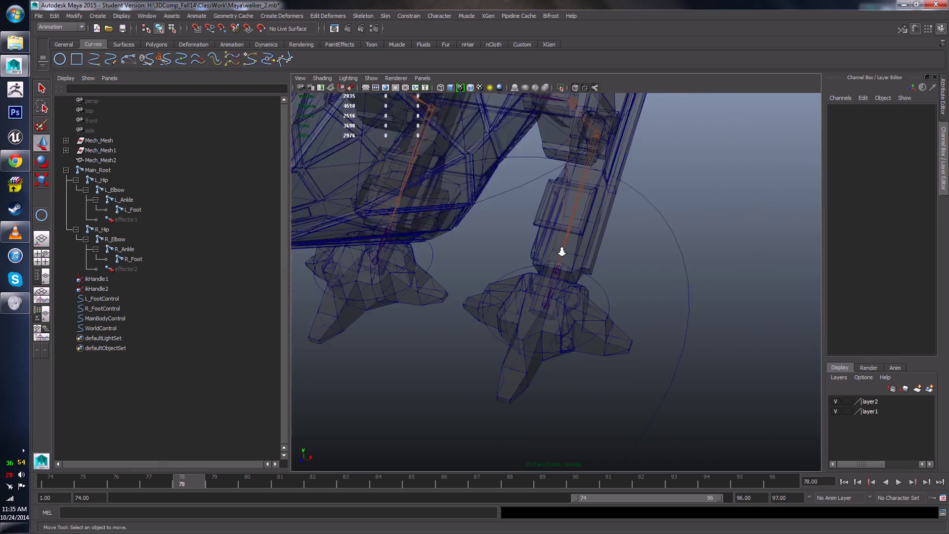
- Scale L_FootControl and R_FootControl together uniformly to about 1.373 so the circles surround the feet
{"action": "left_click_drag", "start_coordinate": [563, 252], "coordinate": [593, 245], "text": "alt"}
{"action": "left_click", "coordinate": [459, 297]}
{"action": "left_click", "coordinate": [549, 293], "text": "shift"}
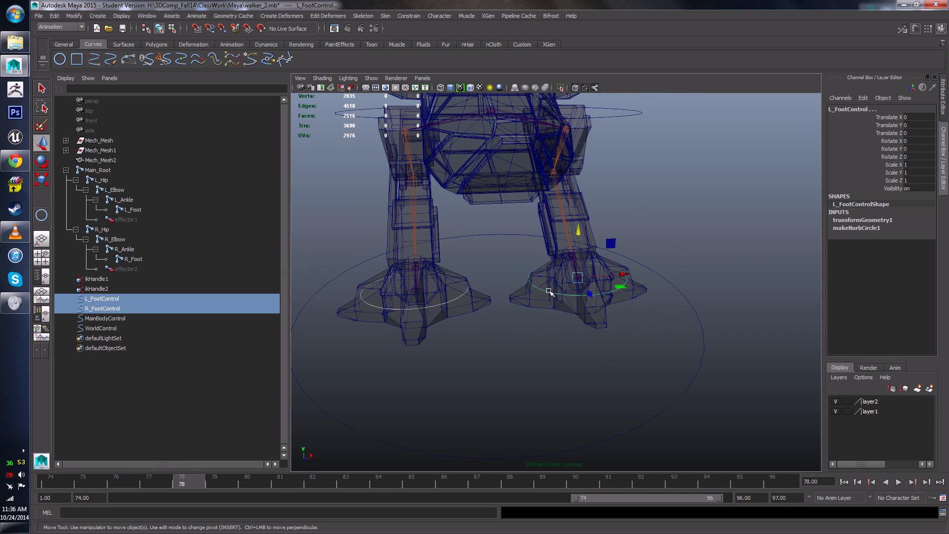
{"action": "key", "text": "r"}
{"action": "left_click_drag", "start_coordinate": [584, 276], "coordinate": [568, 289]}
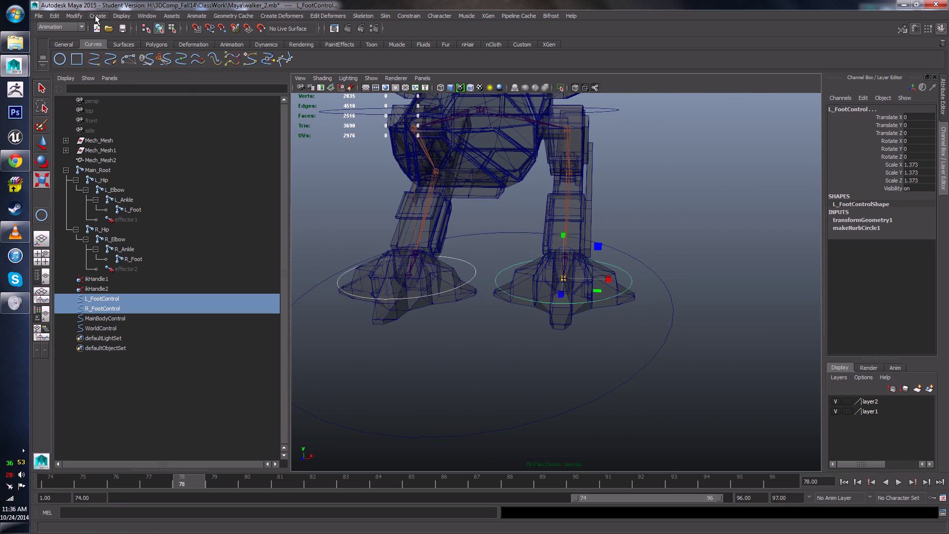
- Freeze the transformations of both foot controls, leaving nothing selected
{"action": "left_click", "coordinate": [74, 16]}
{"action": "left_click", "coordinate": [103, 49]}
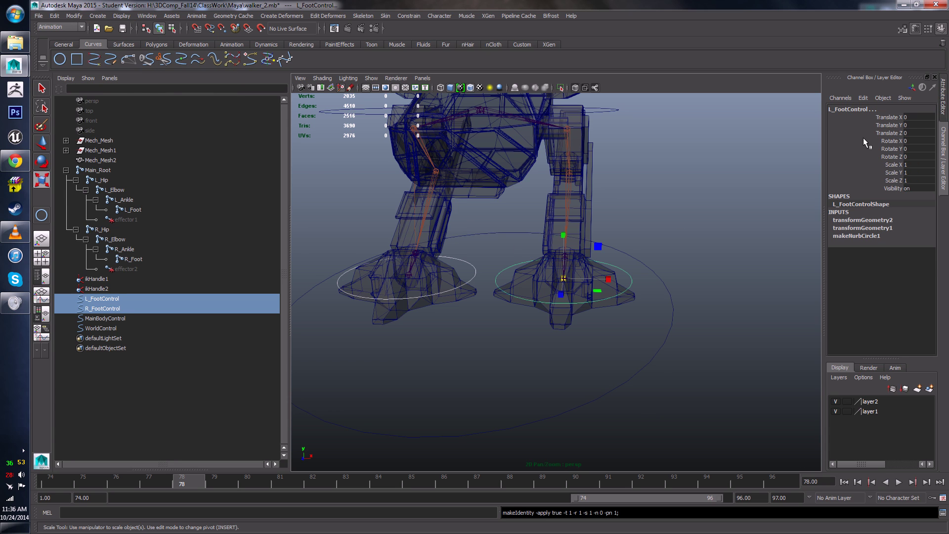
{"action": "left_click_drag", "start_coordinate": [671, 206], "coordinate": [672, 260], "text": "alt"}
{"action": "left_click", "coordinate": [671, 260]}
{"action": "scroll", "coordinate": [671, 260], "scroll_direction": "down", "scroll_amount": 6}
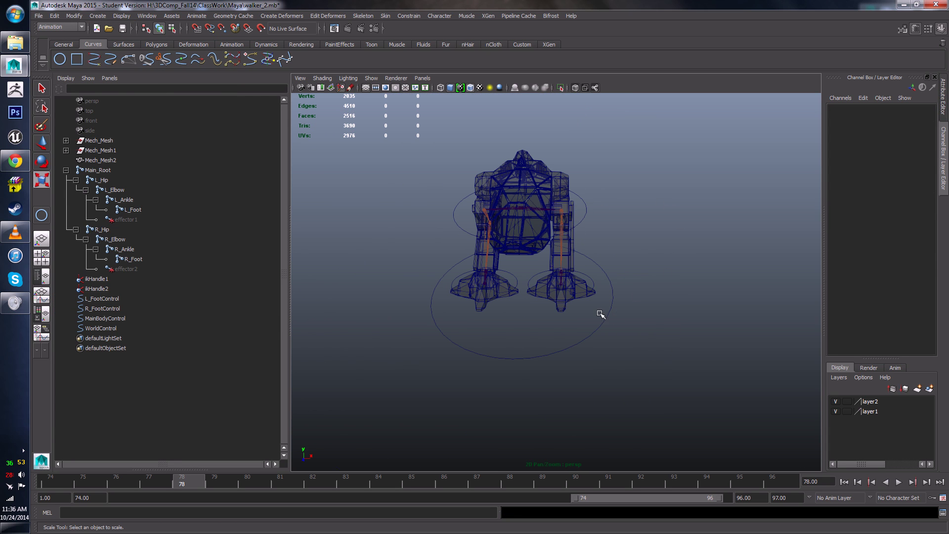
- Examine how the body, world and left foot controls and the right leg's IK handle sit around the walker's feet
{"action": "left_click", "coordinate": [611, 311]}
{"action": "left_click_drag", "start_coordinate": [594, 223], "coordinate": [641, 292], "text": "alt"}
{"action": "scroll", "coordinate": [619, 269], "scroll_direction": "up", "scroll_amount": 6}
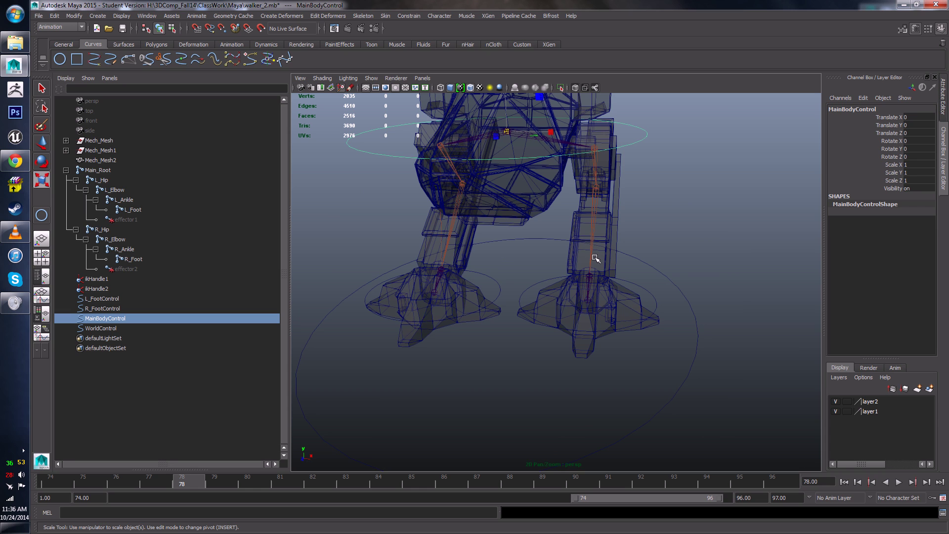
{"action": "scroll", "coordinate": [642, 307], "scroll_direction": "up", "scroll_amount": 3}
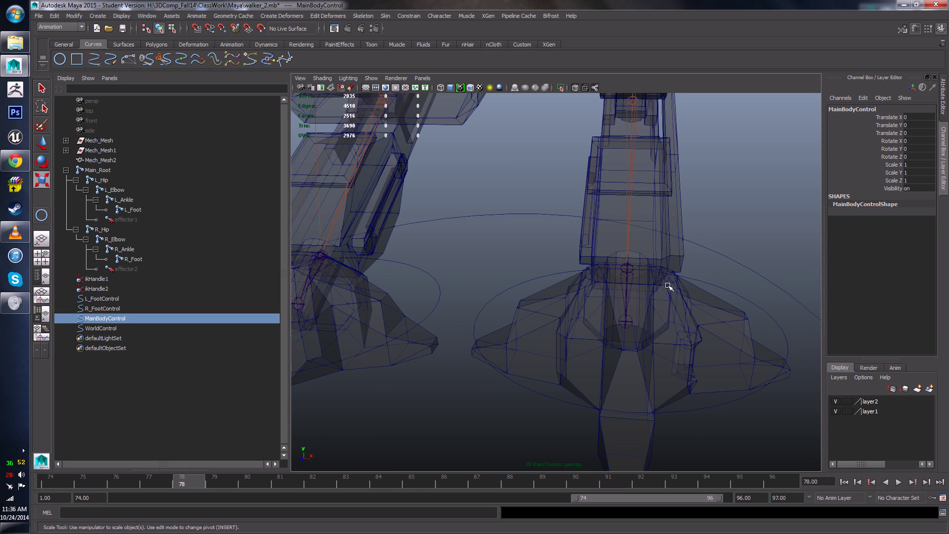
{"action": "scroll", "coordinate": [643, 273], "scroll_direction": "up", "scroll_amount": 2}
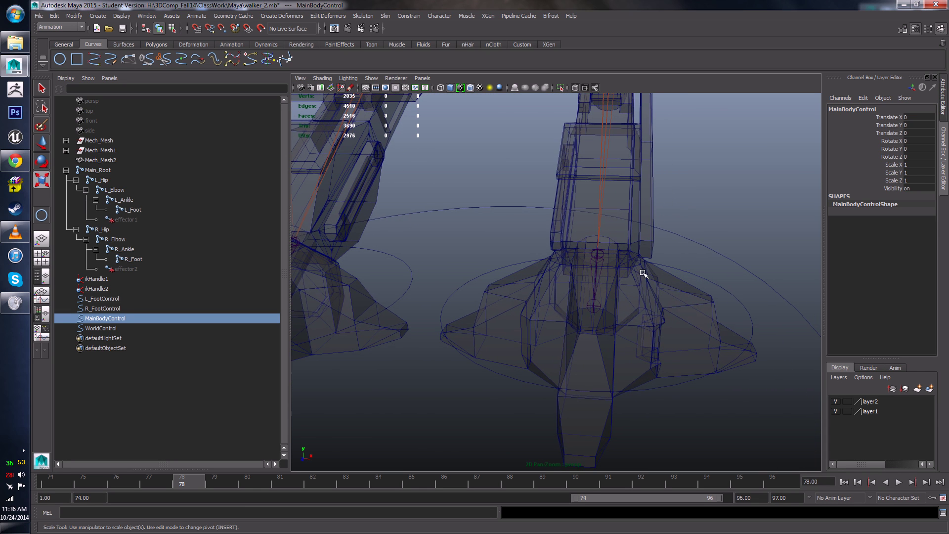
{"action": "left_click", "coordinate": [96, 289]}
{"action": "left_click_drag", "start_coordinate": [439, 249], "coordinate": [539, 254], "text": "alt"}
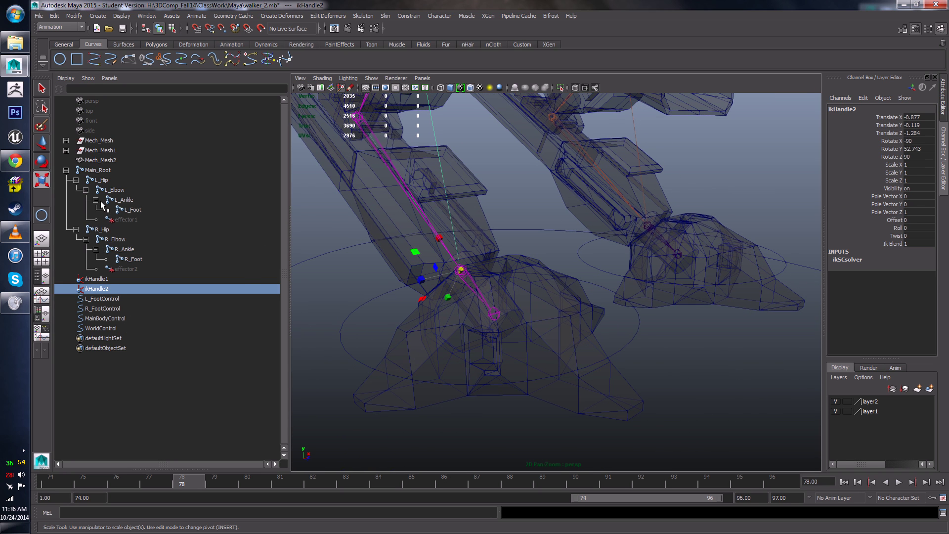
{"action": "right_click_drag", "start_coordinate": [311, 281], "coordinate": [94, 351], "text": "alt"}
{"action": "left_click", "coordinate": [107, 328]}
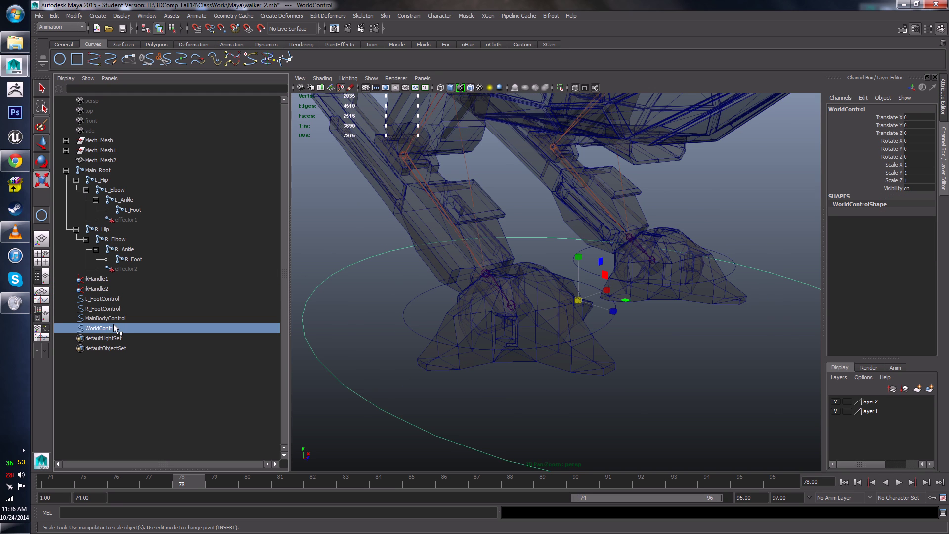
{"action": "key", "text": "f"}
{"action": "left_click_drag", "start_coordinate": [504, 271], "coordinate": [411, 282], "text": "alt"}
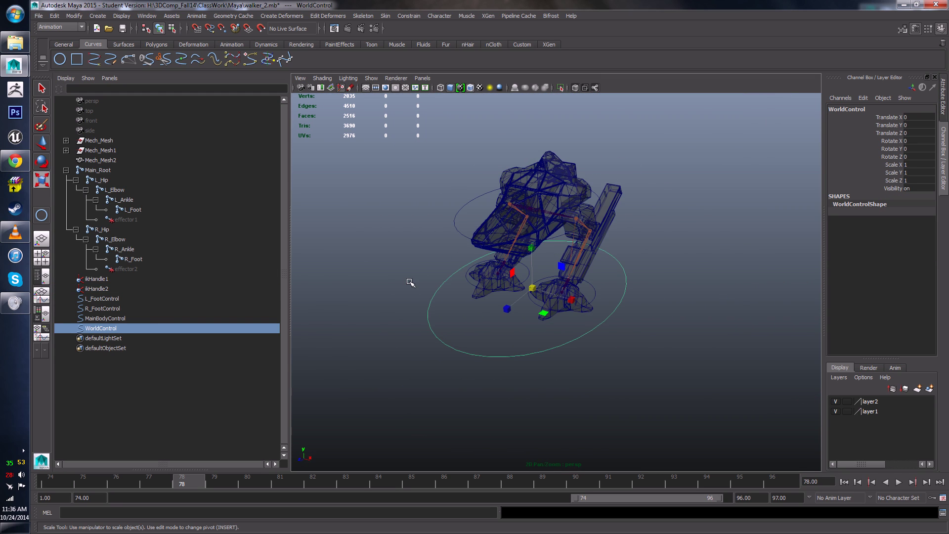
{"action": "right_click_drag", "start_coordinate": [410, 282], "coordinate": [585, 278], "text": "alt"}
{"action": "scroll", "coordinate": [584, 277], "scroll_direction": "up", "scroll_amount": 5}
{"action": "scroll", "coordinate": [594, 270], "scroll_direction": "up", "scroll_amount": 2}
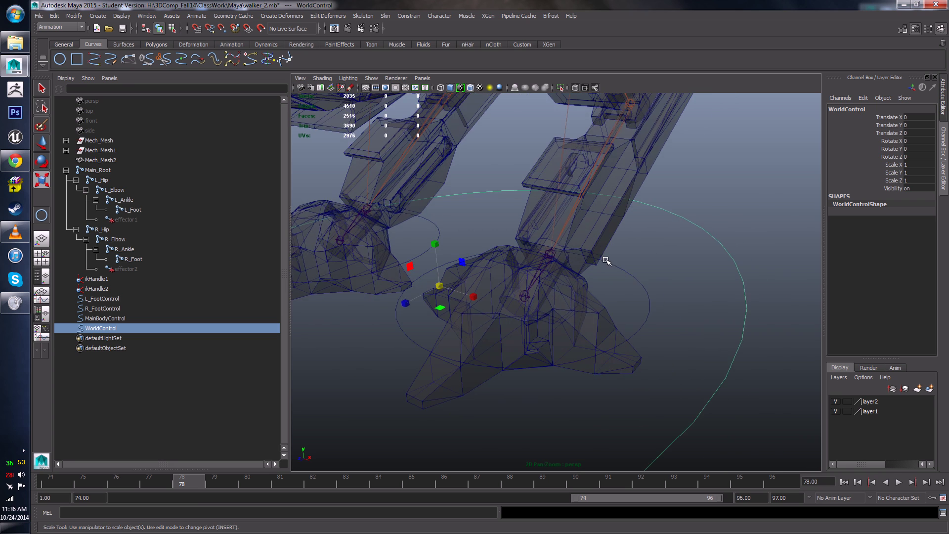
{"action": "scroll", "coordinate": [642, 259], "scroll_direction": "up", "scroll_amount": 3}
{"action": "left_click", "coordinate": [681, 263]}
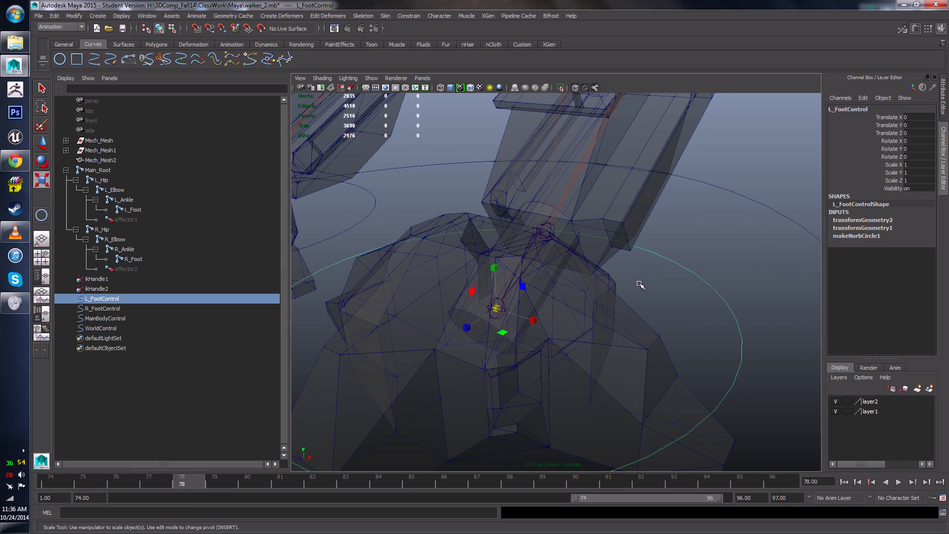
{"action": "scroll", "coordinate": [538, 287], "scroll_direction": "down", "scroll_amount": 2}
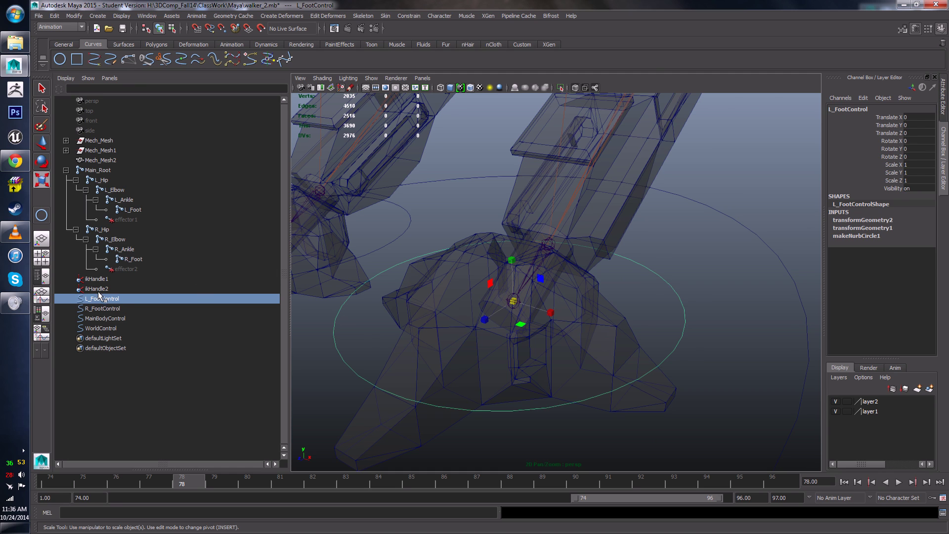
- Rename the left leg's IK handle, ikHandle1, as L_IK
{"action": "left_click", "coordinate": [99, 289]}
{"action": "left_click", "coordinate": [98, 280]}
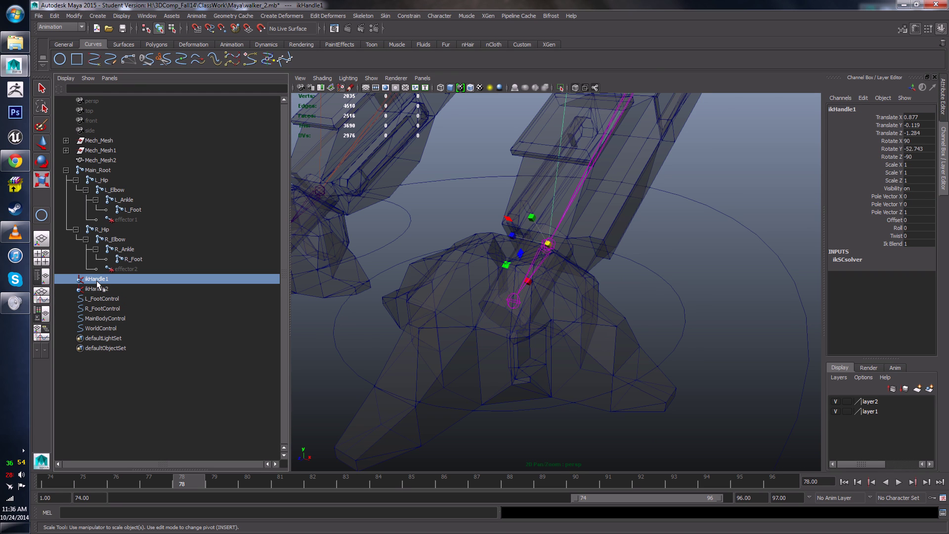
{"action": "left_click", "coordinate": [860, 110]}
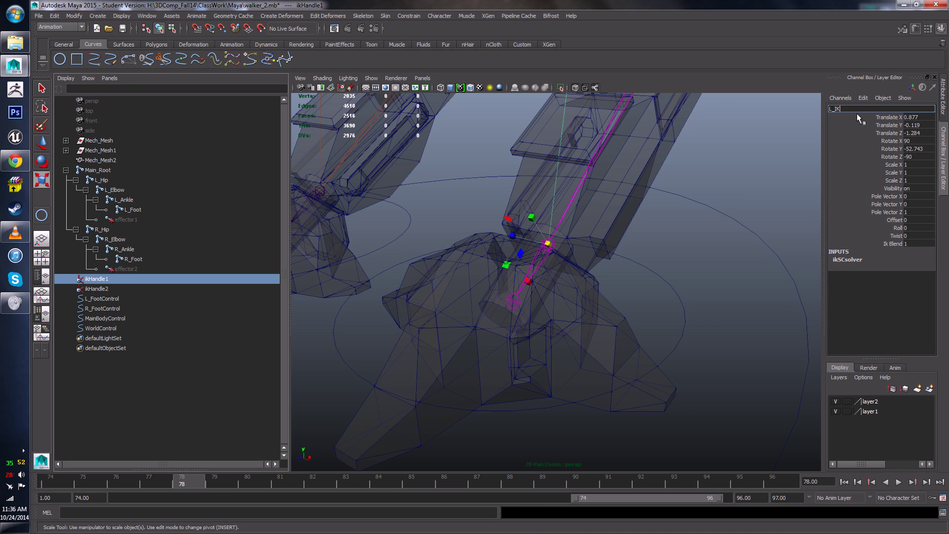
{"action": "key", "text": "Return"}
- Rename the right leg's IK handle, ikHandle2, as R_IK
{"action": "left_click", "coordinate": [332, 200]}
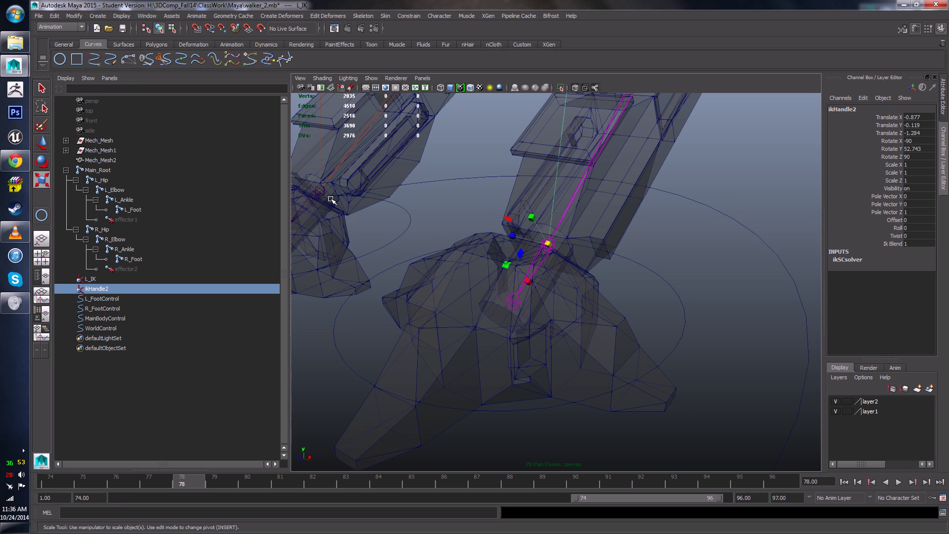
{"action": "left_click", "coordinate": [854, 111]}
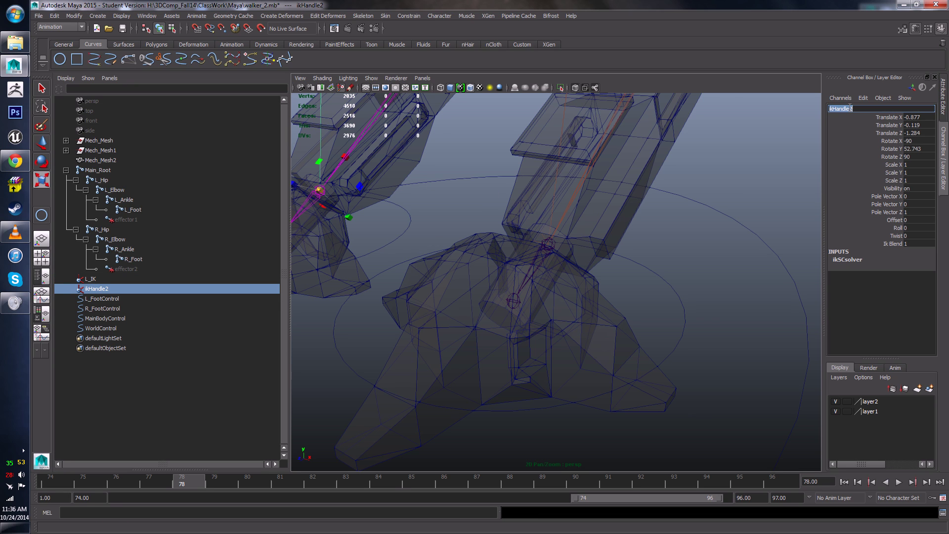
{"action": "type", "text": "R_IK"}
{"action": "key", "text": "Return"}
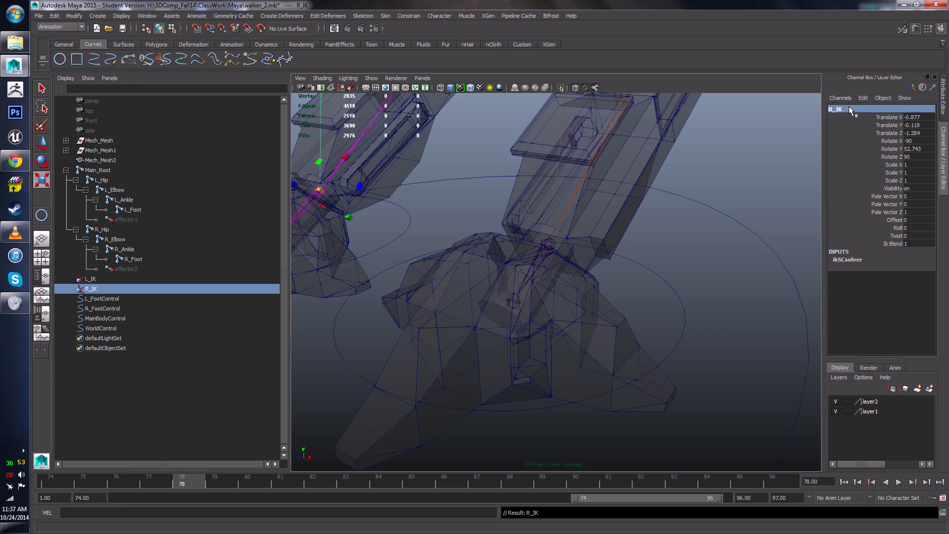
- Parent L_IK under L_FootControl in the Outliner hierarchy
{"action": "left_click", "coordinate": [683, 342]}
{"action": "left_click", "coordinate": [102, 298]}
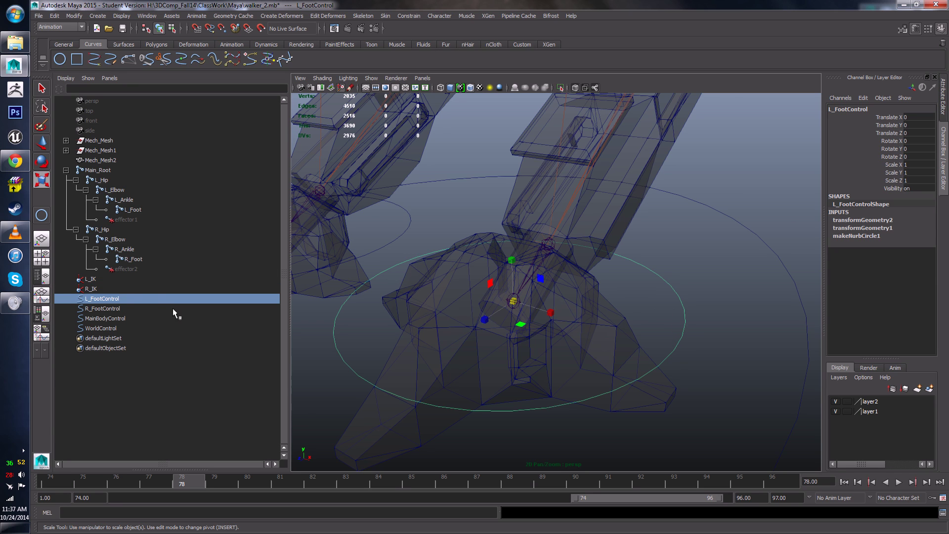
{"action": "left_click", "coordinate": [92, 289]}
{"action": "left_click", "coordinate": [91, 279]}
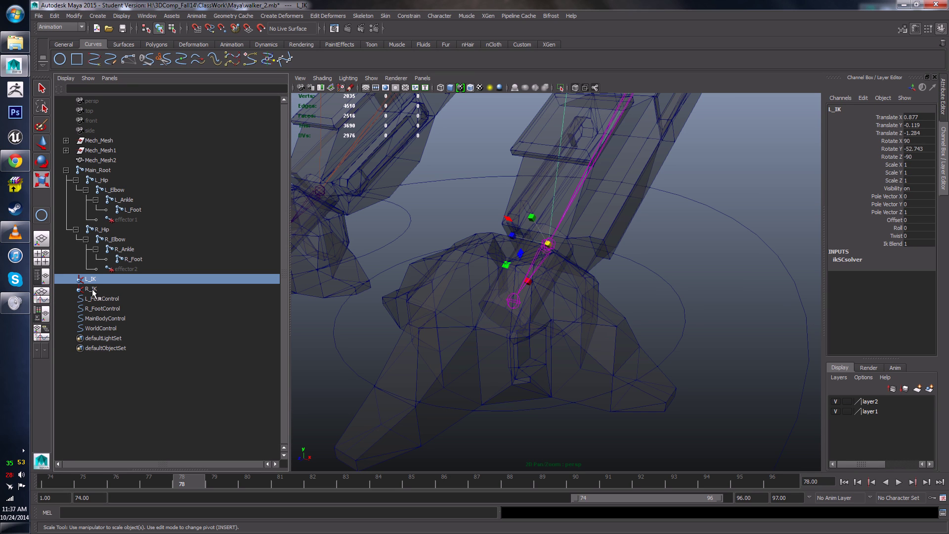
{"action": "middle_click_drag", "start_coordinate": [94, 280], "coordinate": [95, 281]}
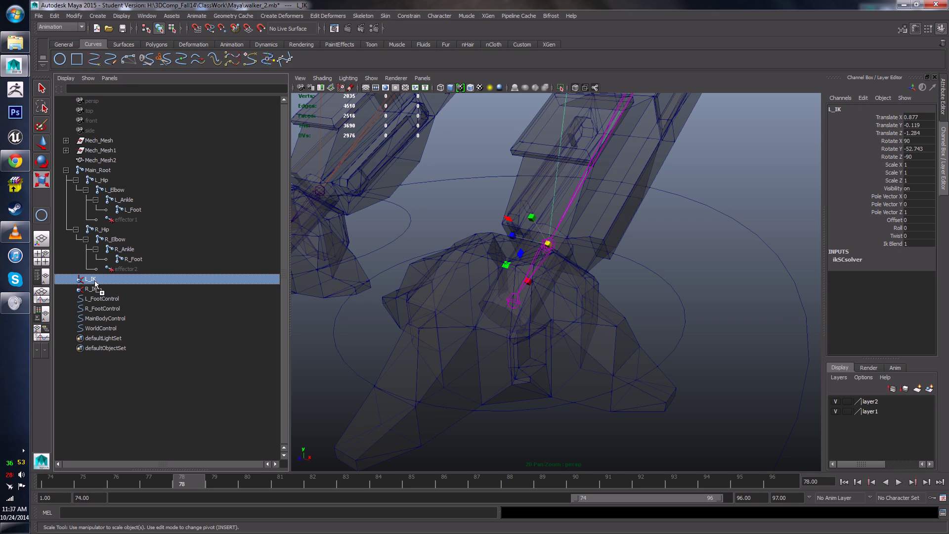
{"action": "middle_click_drag", "start_coordinate": [95, 283], "coordinate": [103, 300]}
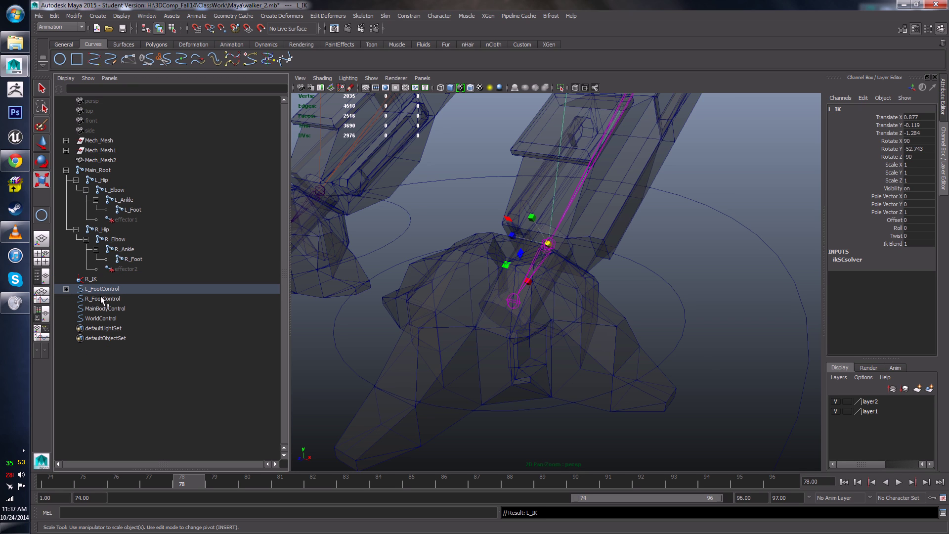
- Try moving L_FootControl to test whether the left leg follows it, leaving nothing selected
{"action": "left_click", "coordinate": [683, 339]}
{"action": "key", "text": "f"}
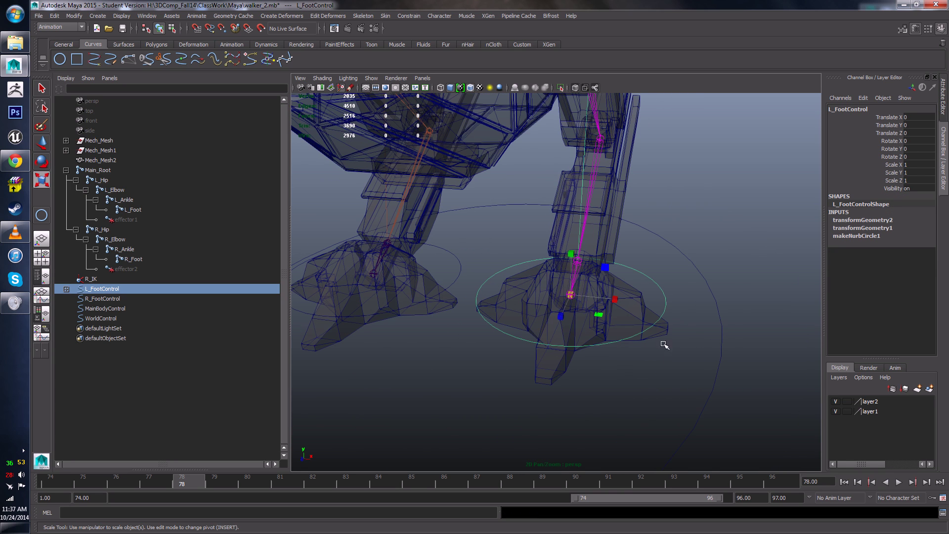
{"action": "key", "text": "w"}
{"action": "mouse_move", "coordinate": [585, 296]}
{"action": "left_mouse_down"}
{"action": "mouse_move", "coordinate": [534, 249]}
{"action": "mouse_move", "coordinate": [648, 270]}
{"action": "mouse_move", "coordinate": [603, 195]}
{"action": "mouse_move", "coordinate": [517, 174]}
{"action": "mouse_move", "coordinate": [500, 308]}
{"action": "mouse_move", "coordinate": [636, 282]}
{"action": "mouse_move", "coordinate": [541, 191]}
{"action": "mouse_move", "coordinate": [465, 276]}
{"action": "mouse_move", "coordinate": [631, 328]}
{"action": "mouse_move", "coordinate": [600, 213]}
{"action": "mouse_move", "coordinate": [566, 295]}
{"action": "left_mouse_up"}
{"action": "left_click_drag", "start_coordinate": [689, 234], "coordinate": [642, 268], "text": "alt"}
{"action": "left_click_drag", "start_coordinate": [549, 229], "coordinate": [588, 275], "text": "alt"}
{"action": "left_click_drag", "start_coordinate": [527, 230], "coordinate": [579, 241], "text": "alt"}
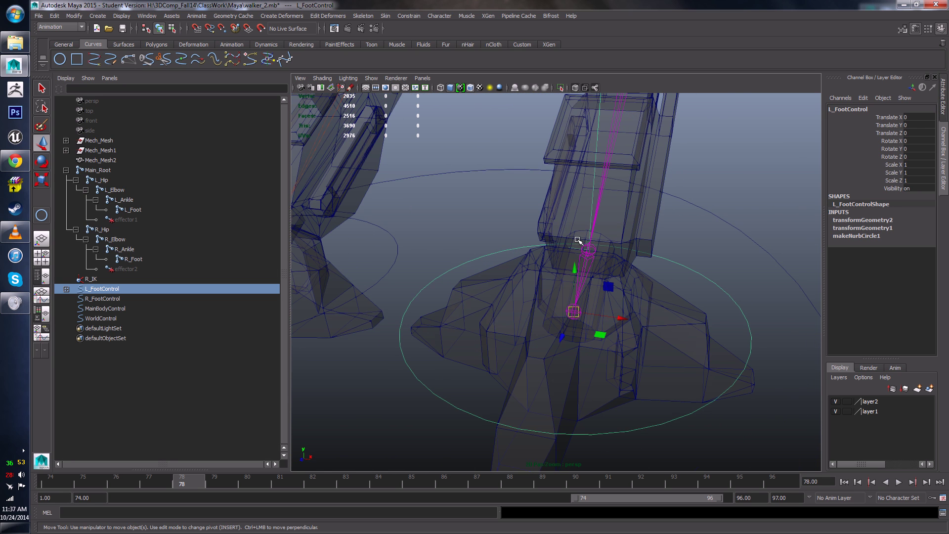
{"action": "left_click", "coordinate": [708, 289]}
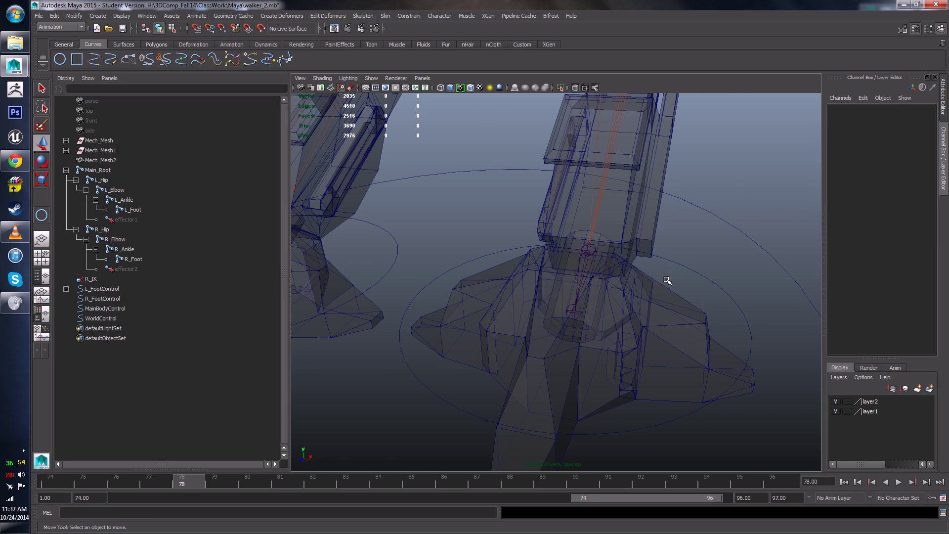
- Try rotating the L_IK handle to see how the left leg's joints respond, and undo the rotations
{"action": "left_click", "coordinate": [689, 266]}
{"action": "left_click", "coordinate": [580, 245]}
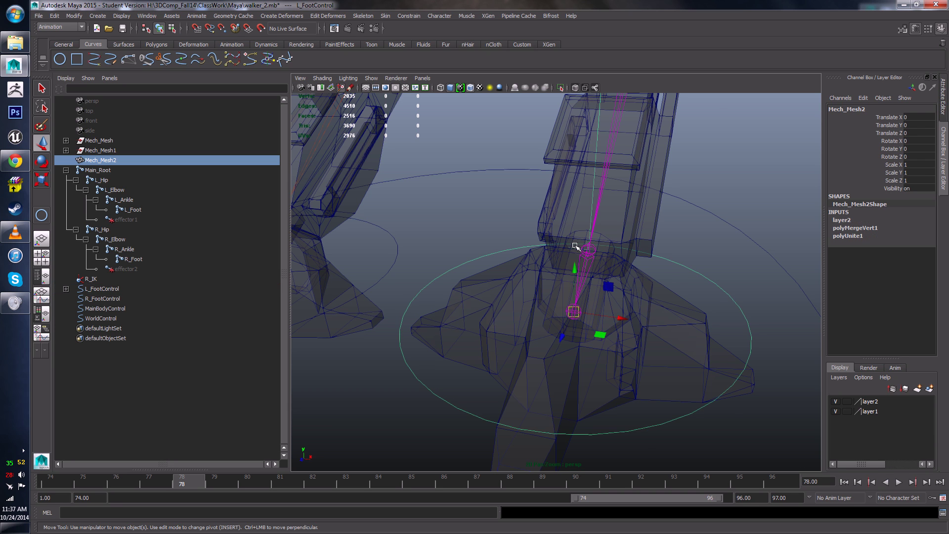
{"action": "left_click", "coordinate": [577, 249]}
{"action": "key", "text": "e"}
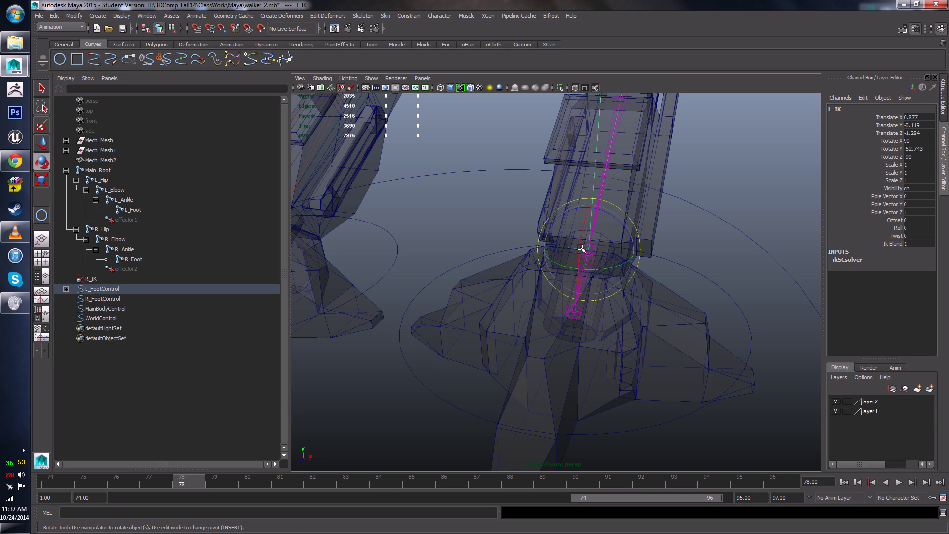
{"action": "left_click_drag", "start_coordinate": [586, 247], "coordinate": [643, 231]}
{"action": "scroll", "coordinate": [644, 231], "scroll_direction": "down", "scroll_amount": 5}
{"action": "left_click_drag", "start_coordinate": [589, 279], "coordinate": [353, 277]}
{"action": "key", "text": "ctrl+z"}
{"action": "key", "text": "ctrl+z"}
{"action": "key", "text": "ctrl+z"}
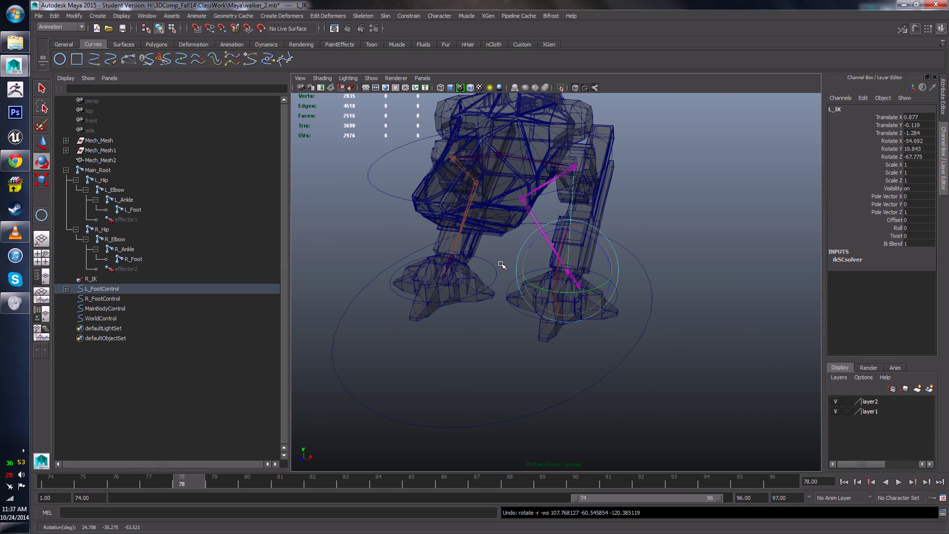
{"action": "scroll", "coordinate": [669, 255], "scroll_direction": "up", "scroll_amount": 5}
{"action": "scroll", "coordinate": [669, 256], "scroll_direction": "down", "scroll_amount": 3}
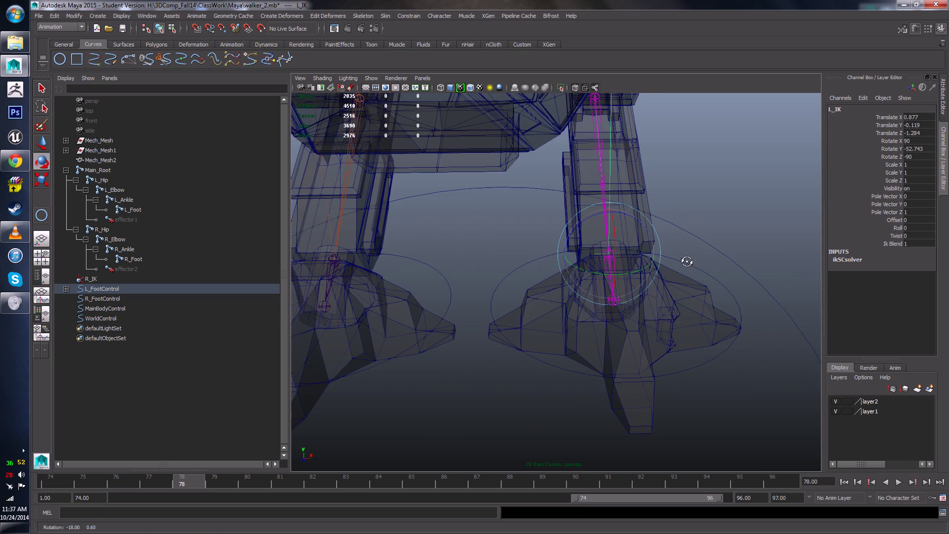
{"action": "left_click_drag", "start_coordinate": [687, 261], "coordinate": [655, 303], "text": "alt"}
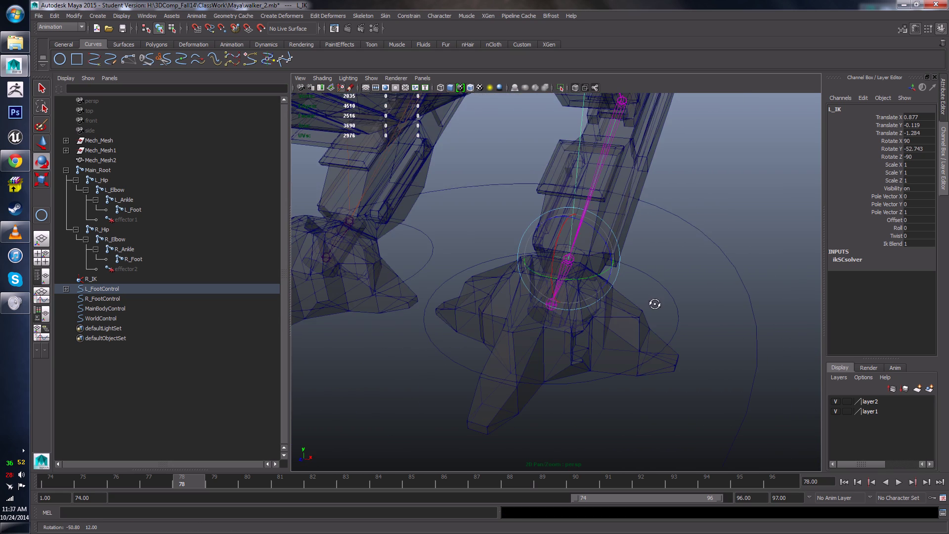
{"action": "scroll", "coordinate": [663, 302], "scroll_direction": "up", "scroll_amount": 4}
{"action": "scroll", "coordinate": [660, 261], "scroll_direction": "down", "scroll_amount": 3}
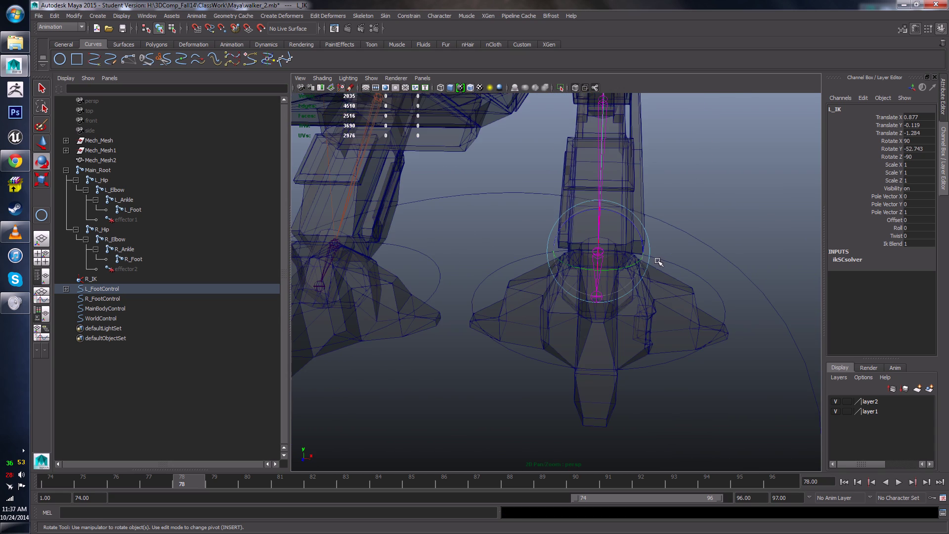
- Select L_FootControl and examine its pivot and the joints around the left ankle and foot from several angles
{"action": "left_click_drag", "start_coordinate": [658, 261], "coordinate": [637, 290], "text": "alt"}
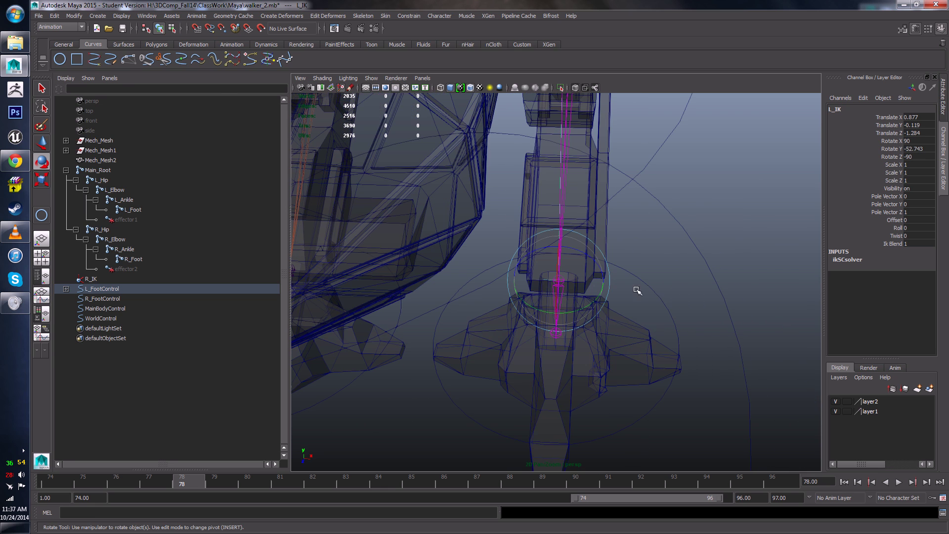
{"action": "left_click", "coordinate": [665, 301]}
{"action": "left_click_drag", "start_coordinate": [664, 302], "coordinate": [568, 324], "text": "alt"}
{"action": "scroll", "coordinate": [540, 303], "scroll_direction": "up", "scroll_amount": 4}
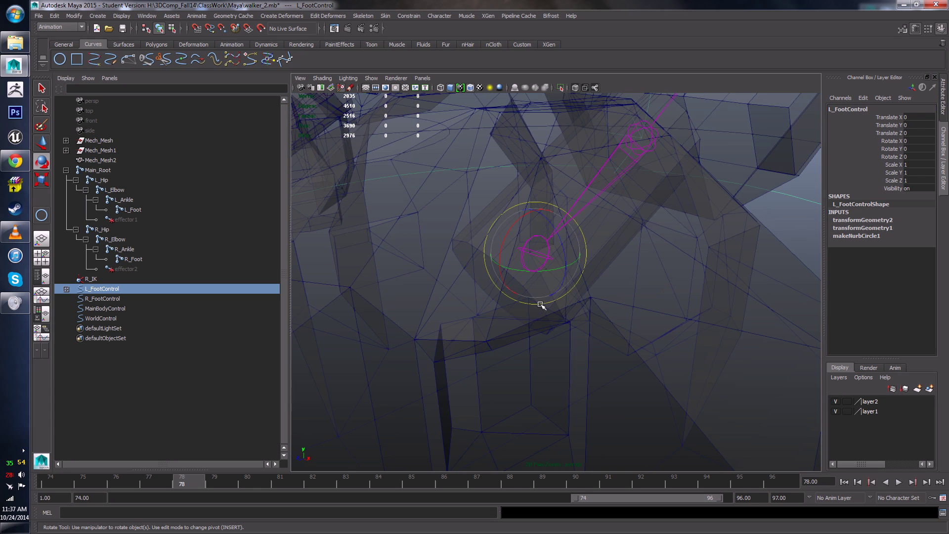
{"action": "scroll", "coordinate": [540, 304], "scroll_direction": "down", "scroll_amount": 6}
{"action": "left_click_drag", "start_coordinate": [541, 322], "coordinate": [616, 343], "text": "alt"}
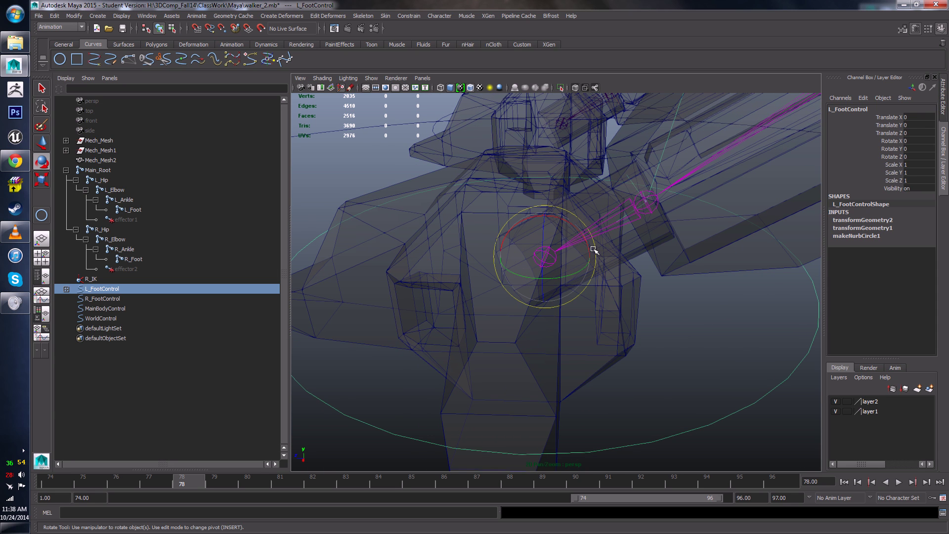
{"action": "left_click_drag", "start_coordinate": [599, 317], "coordinate": [659, 322], "text": "alt"}
{"action": "scroll", "coordinate": [655, 316], "scroll_direction": "down", "scroll_amount": 4}
- Try moving L_FootControl up and inward to about -0.53, 0.615, -0.201 to test how the left leg's joints follow
{"action": "key", "text": "q"}
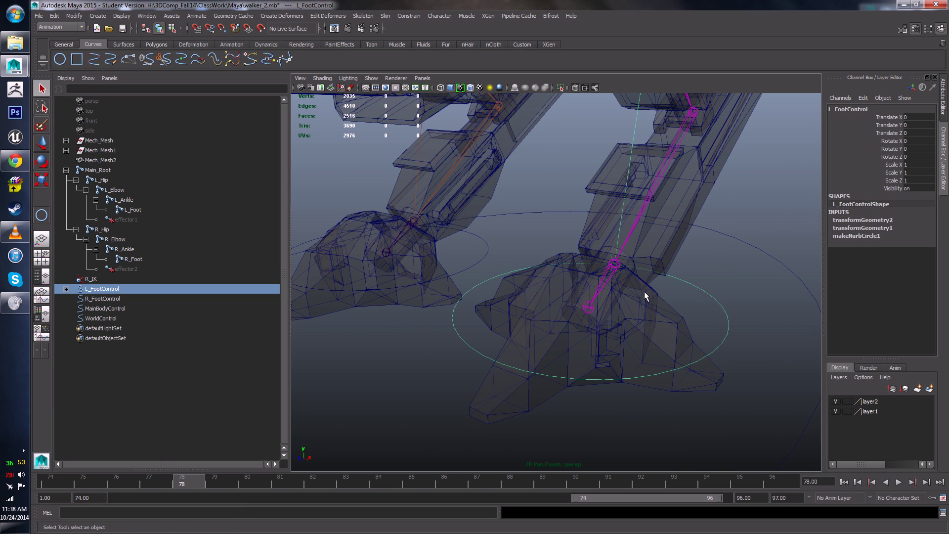
{"action": "key", "text": "w"}
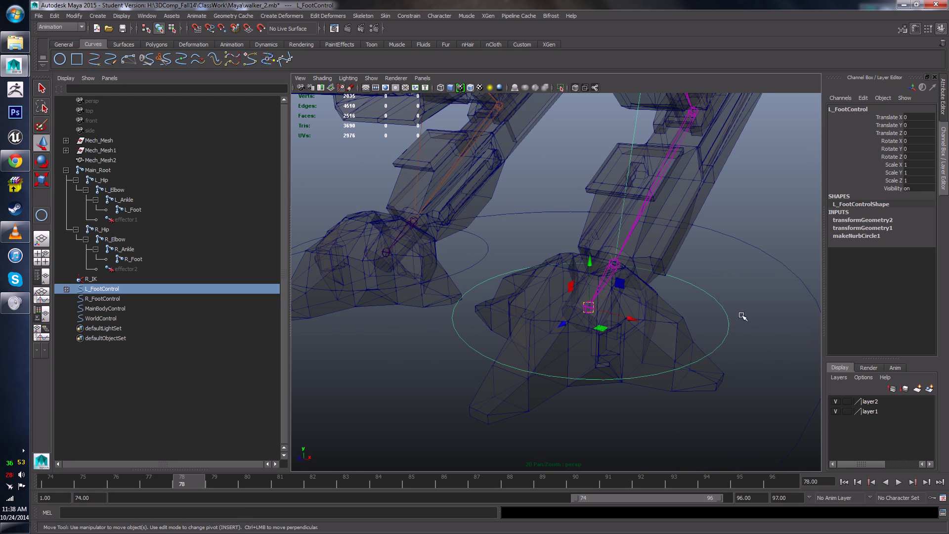
{"action": "left_click_drag", "start_coordinate": [587, 299], "coordinate": [584, 232]}
{"action": "scroll", "coordinate": [552, 192], "scroll_direction": "up", "scroll_amount": 5}
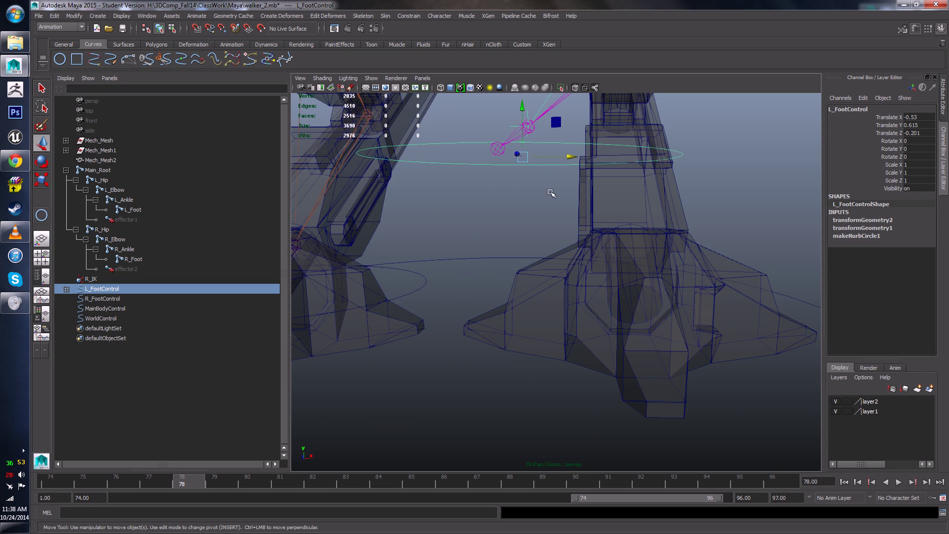
{"action": "middle_click_drag", "start_coordinate": [551, 190], "coordinate": [570, 269], "text": "alt"}
{"action": "scroll", "coordinate": [545, 256], "scroll_direction": "up", "scroll_amount": 5}
{"action": "scroll", "coordinate": [540, 265], "scroll_direction": "down", "scroll_amount": 5}
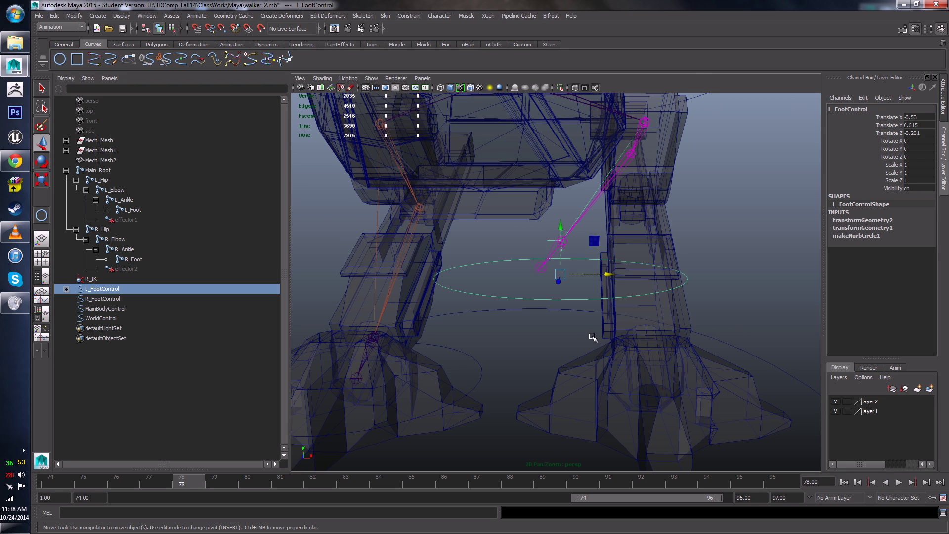
- Reset L_FootControl's Translate X, Y and Z to 0 and leave nothing selected
{"action": "double_click", "coordinate": [911, 118]}
{"action": "type", "text": "0"}
{"action": "key", "text": "Tab"}
{"action": "type", "text": "0"}
{"action": "key", "text": "Tab"}
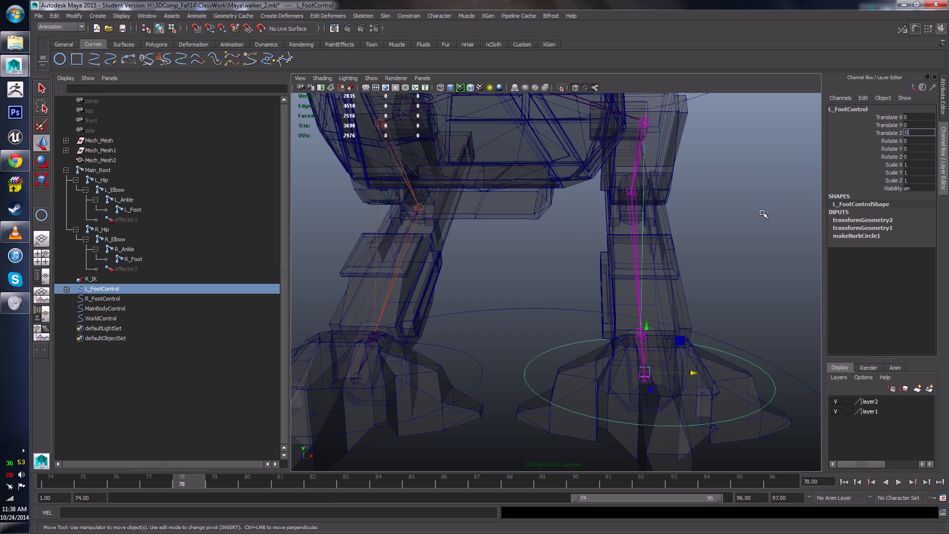
{"action": "key", "text": "Return"}
{"action": "left_click", "coordinate": [724, 271]}
- Select L_FootControl first, add the L_Foot joint to the selection, and open the Orient constraint's options
{"action": "scroll", "coordinate": [738, 329], "scroll_direction": "down", "scroll_amount": 5}
{"action": "left_click_drag", "start_coordinate": [737, 331], "coordinate": [637, 374], "text": "alt"}
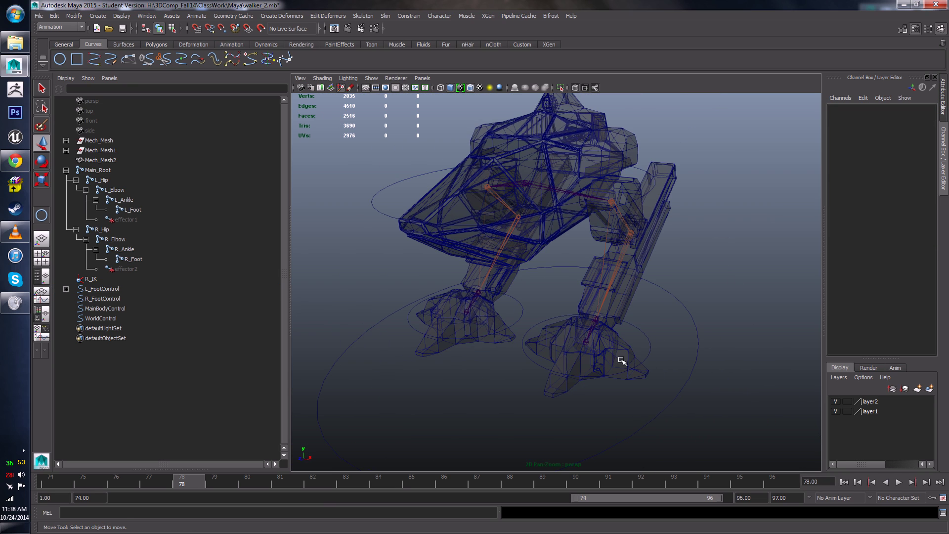
{"action": "left_click", "coordinate": [646, 355]}
{"action": "key", "text": "f"}
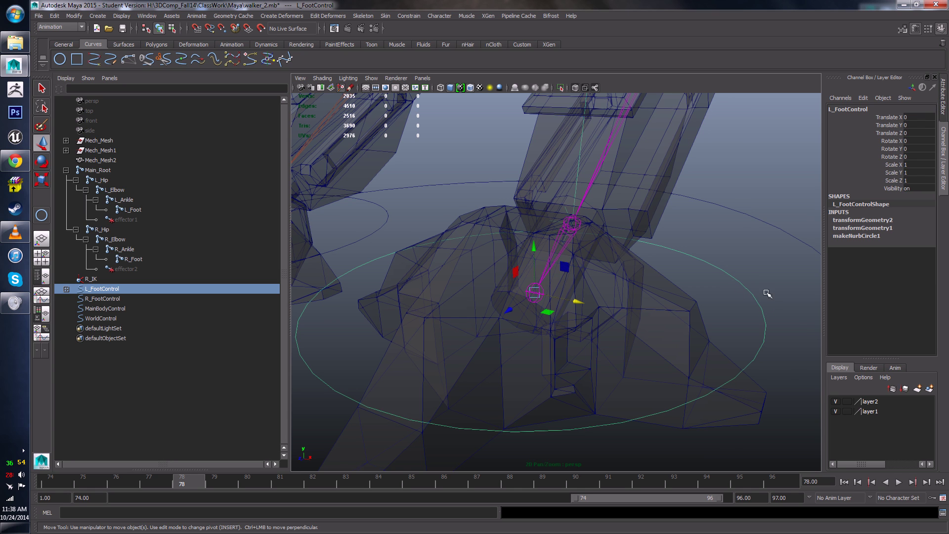
{"action": "left_click_drag", "start_coordinate": [727, 283], "coordinate": [702, 273], "text": "alt"}
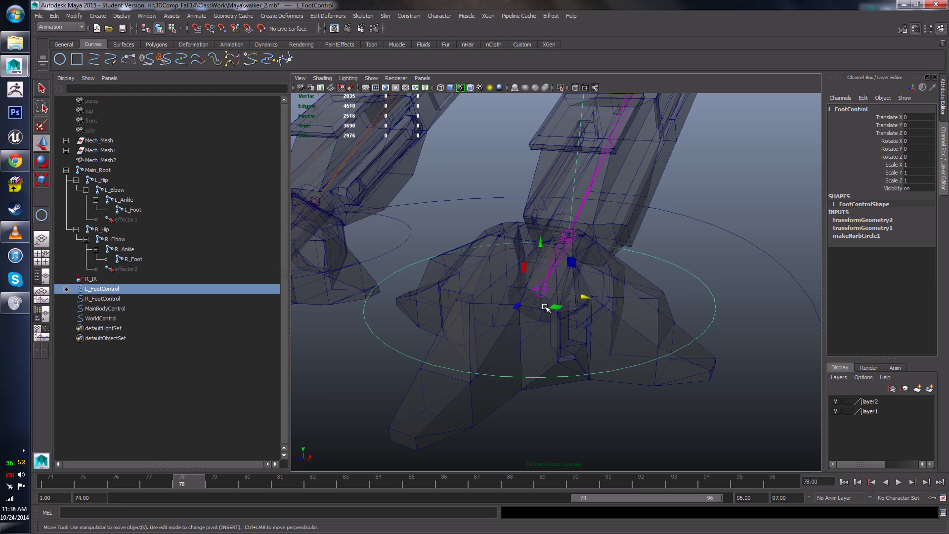
{"action": "right_click_drag", "start_coordinate": [546, 307], "coordinate": [568, 306], "text": "alt"}
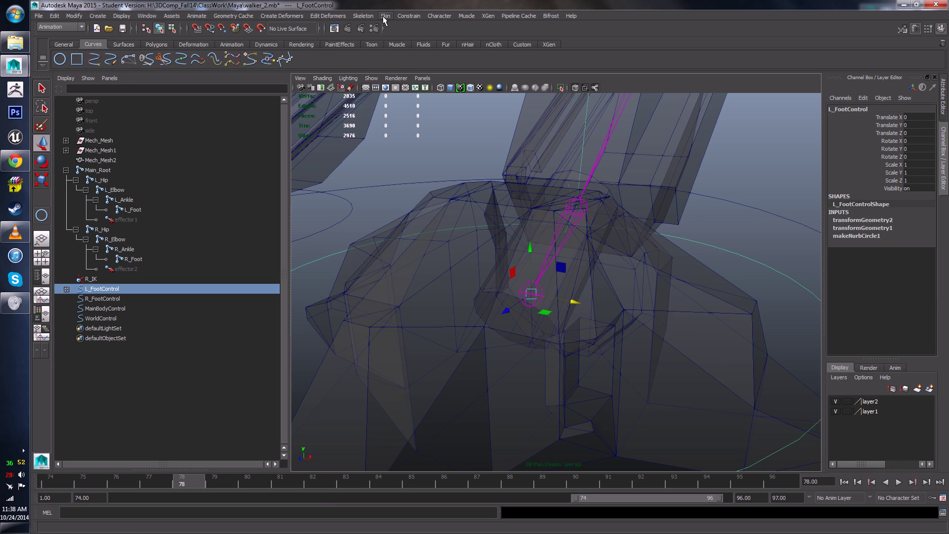
{"action": "left_click", "coordinate": [417, 16]}
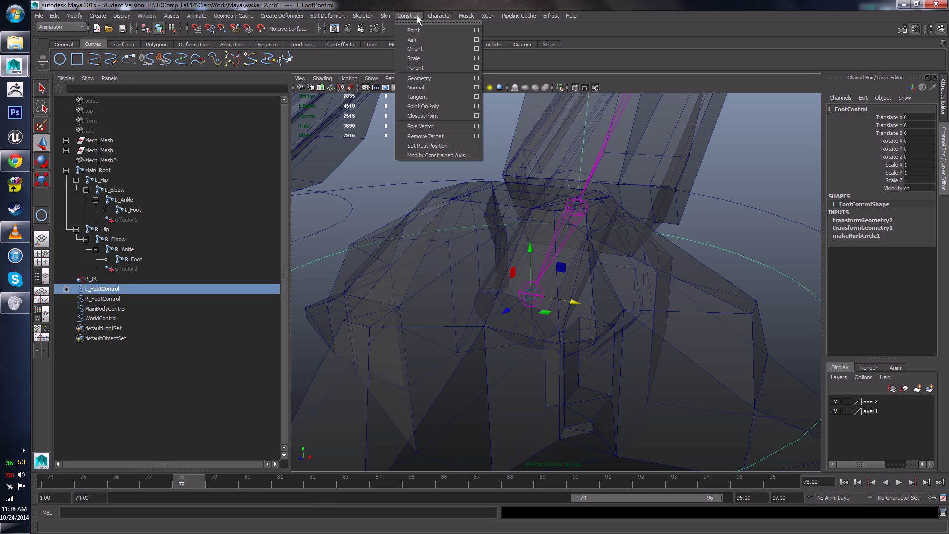
{"action": "left_click", "coordinate": [704, 245]}
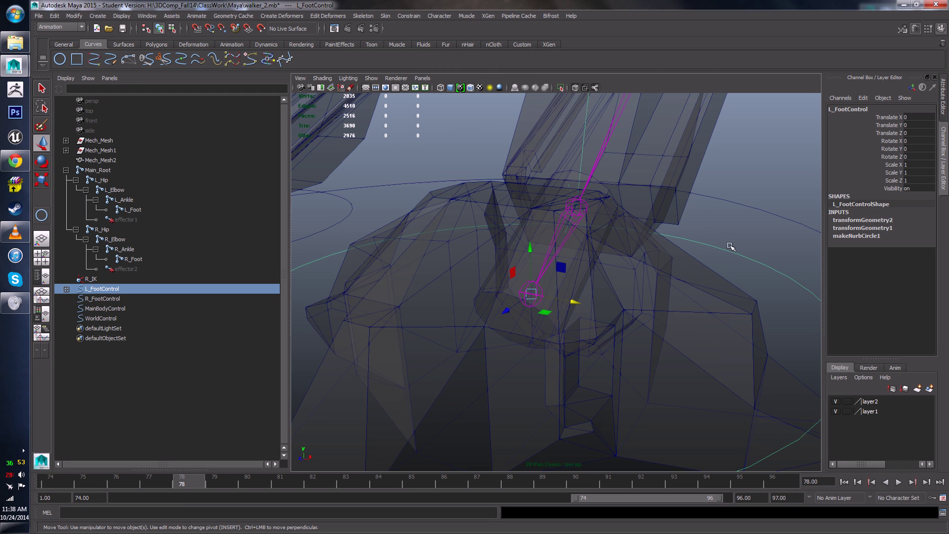
{"action": "scroll", "coordinate": [551, 306], "scroll_direction": "up", "scroll_amount": 3}
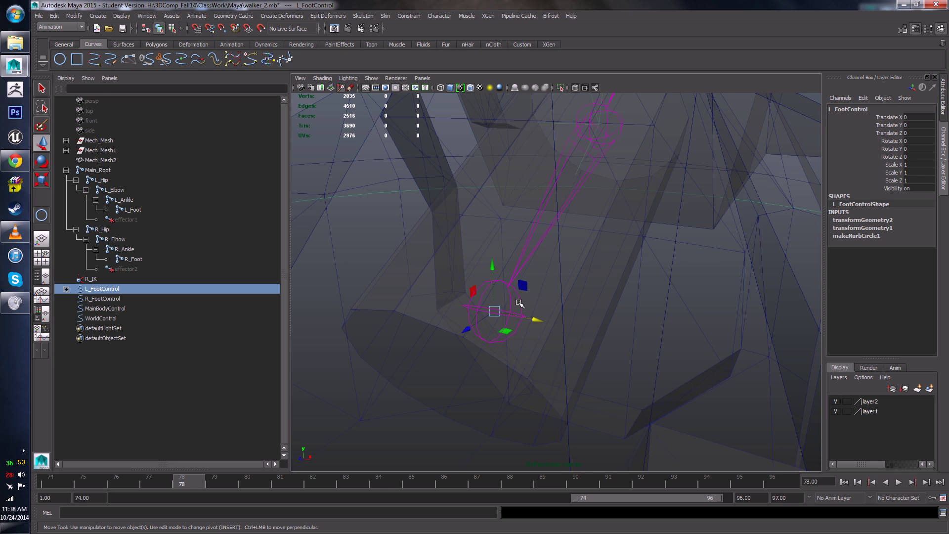
{"action": "left_click", "coordinate": [480, 309]}
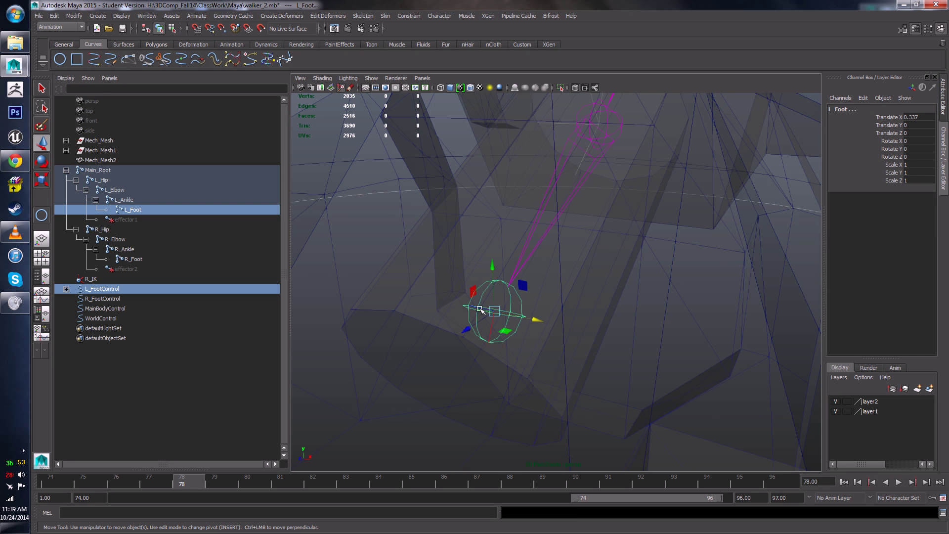
{"action": "scroll", "coordinate": [546, 340], "scroll_direction": "down", "scroll_amount": 5}
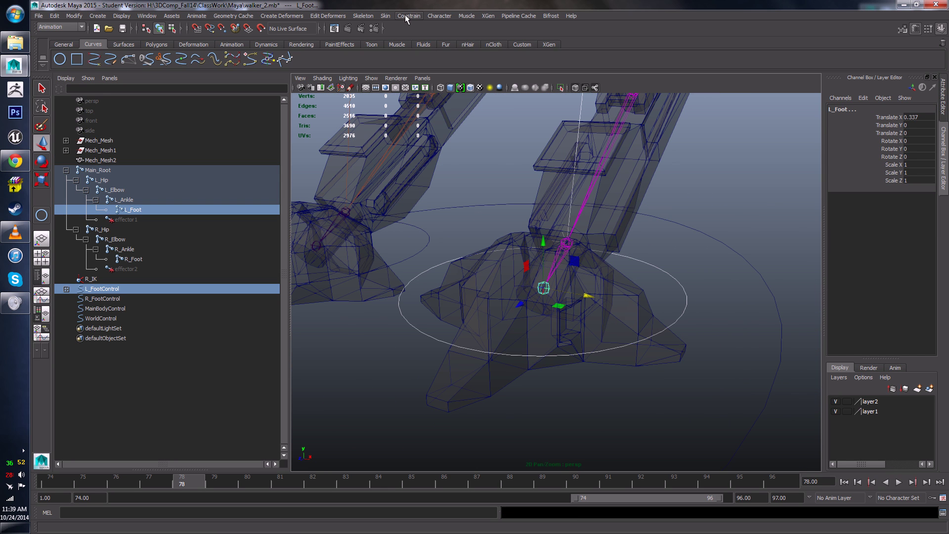
{"action": "left_click", "coordinate": [405, 16]}
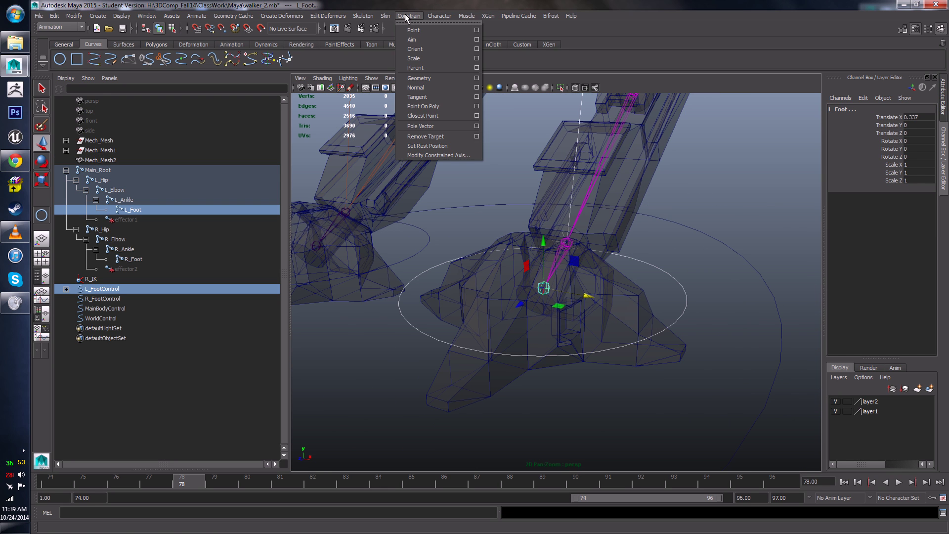
{"action": "left_click", "coordinate": [477, 49]}
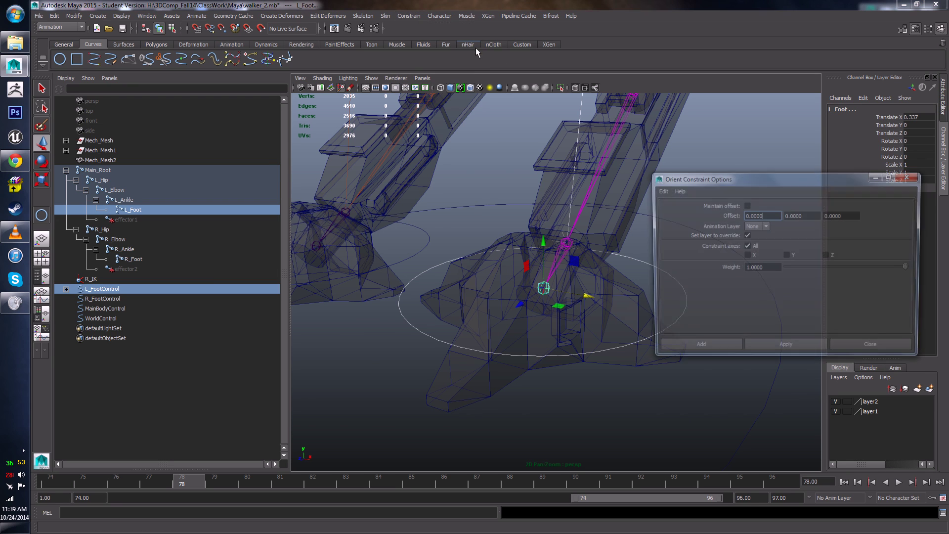
- Apply an orient constraint from L_FootControl to the L_Foot joint with Maintain offset enabled
{"action": "left_click", "coordinate": [742, 204]}
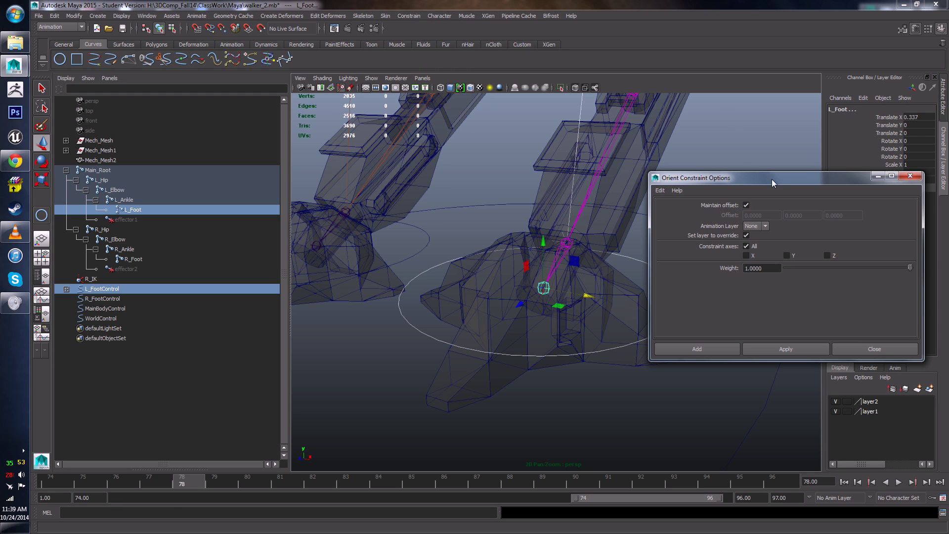
{"action": "left_click_drag", "start_coordinate": [769, 178], "coordinate": [761, 251]}
{"action": "scroll", "coordinate": [537, 285], "scroll_direction": "up", "scroll_amount": 3}
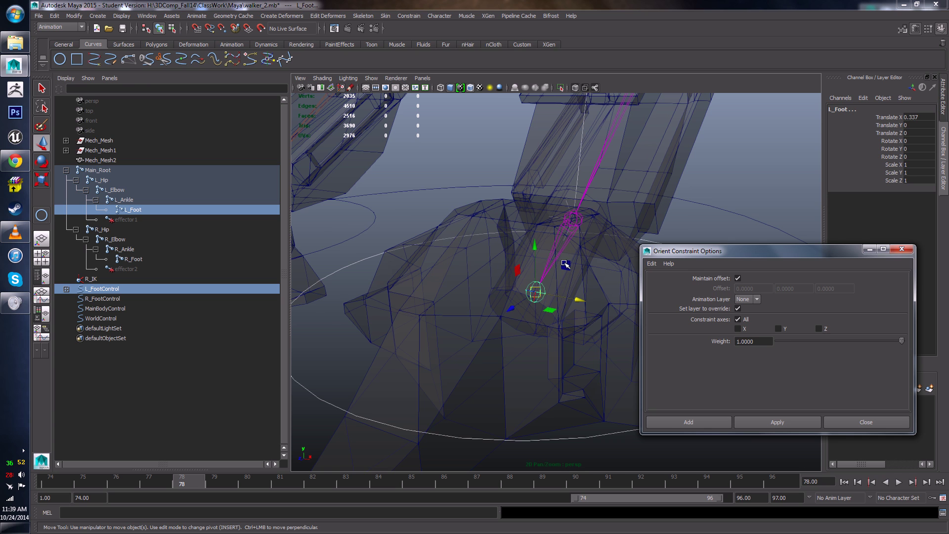
{"action": "scroll", "coordinate": [578, 277], "scroll_direction": "down", "scroll_amount": 3}
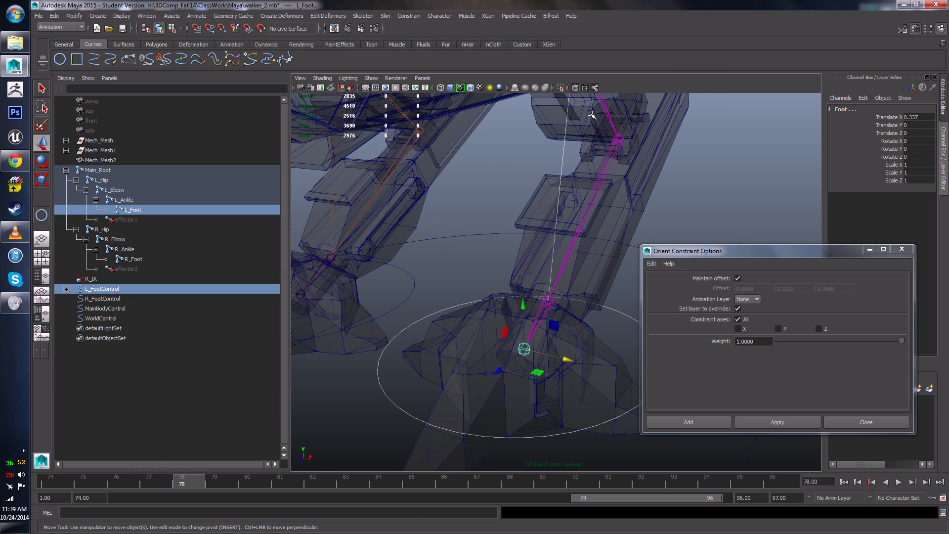
{"action": "scroll", "coordinate": [530, 373], "scroll_direction": "up", "scroll_amount": 2}
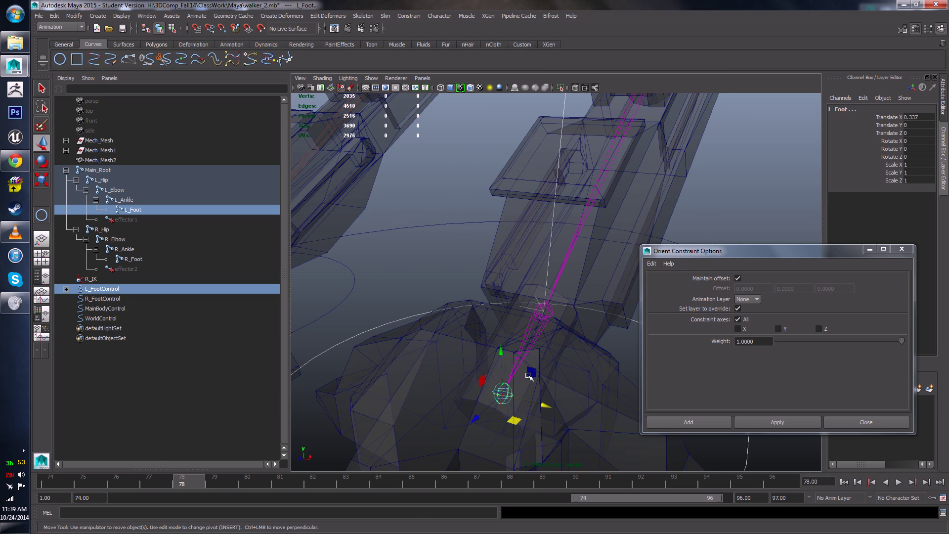
{"action": "left_click_drag", "start_coordinate": [530, 375], "coordinate": [307, 419], "text": "alt"}
{"action": "scroll", "coordinate": [374, 369], "scroll_direction": "down", "scroll_amount": 3}
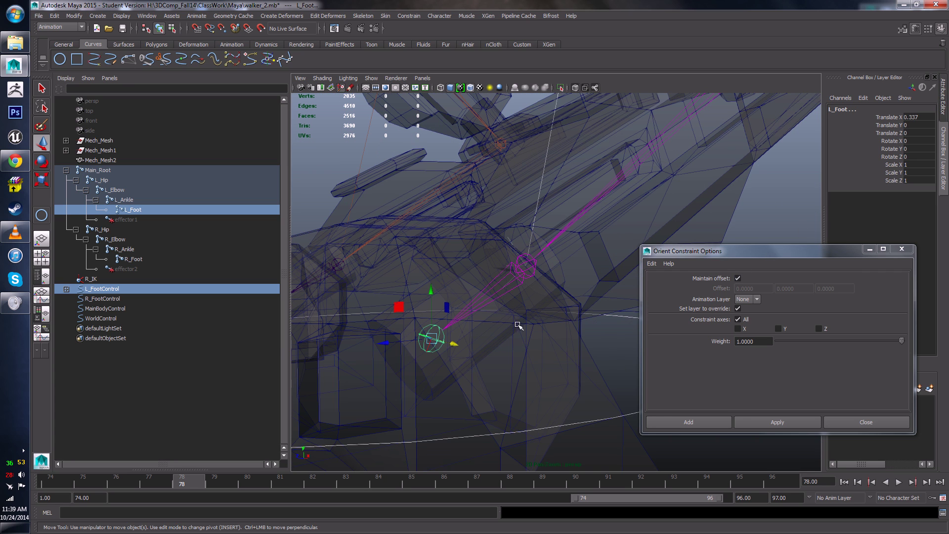
{"action": "scroll", "coordinate": [480, 355], "scroll_direction": "down", "scroll_amount": 2}
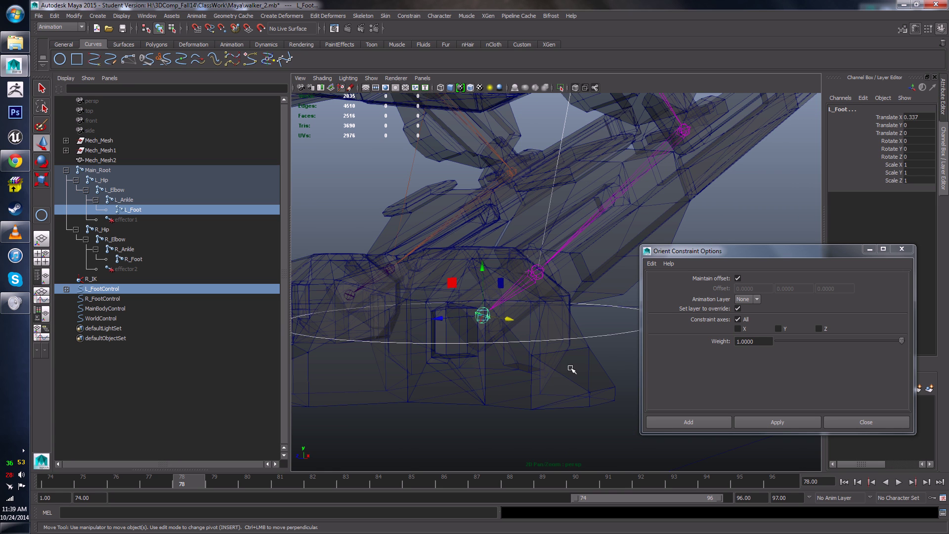
{"action": "left_click_drag", "start_coordinate": [572, 370], "coordinate": [575, 330], "text": "alt"}
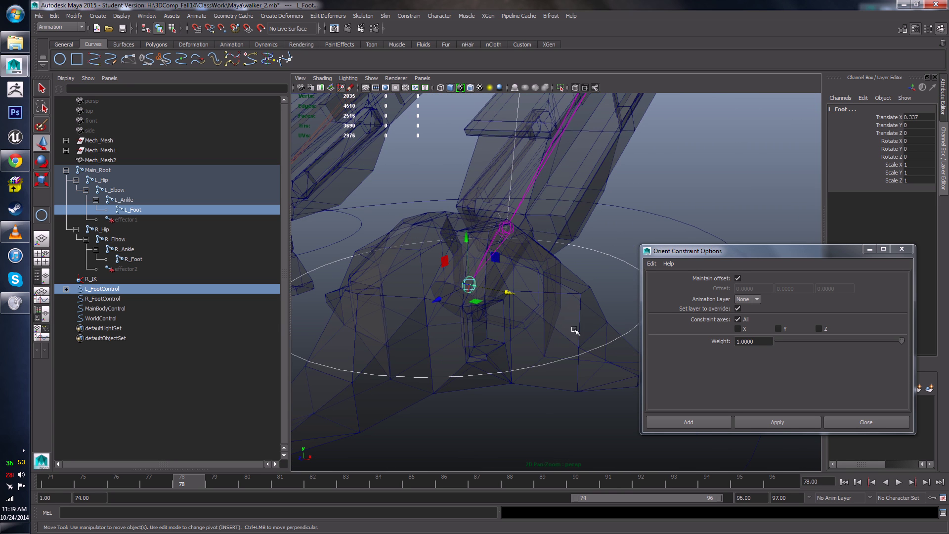
{"action": "left_click", "coordinate": [758, 421]}
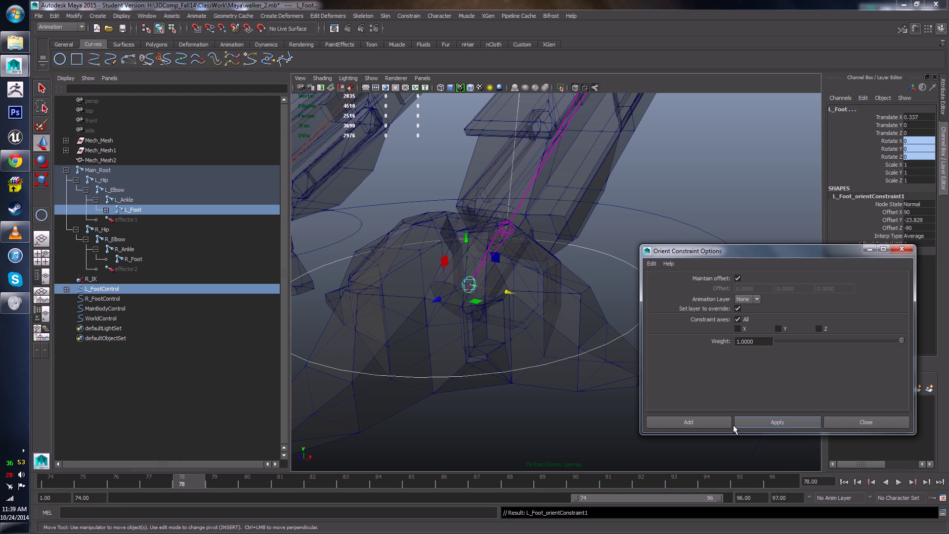
- Close the constraint options, rotate L_FootControl freely to test the orient constraint, and undo the rotation
{"action": "left_click", "coordinate": [566, 380]}
{"action": "left_click", "coordinate": [616, 338]}
{"action": "left_click", "coordinate": [618, 340]}
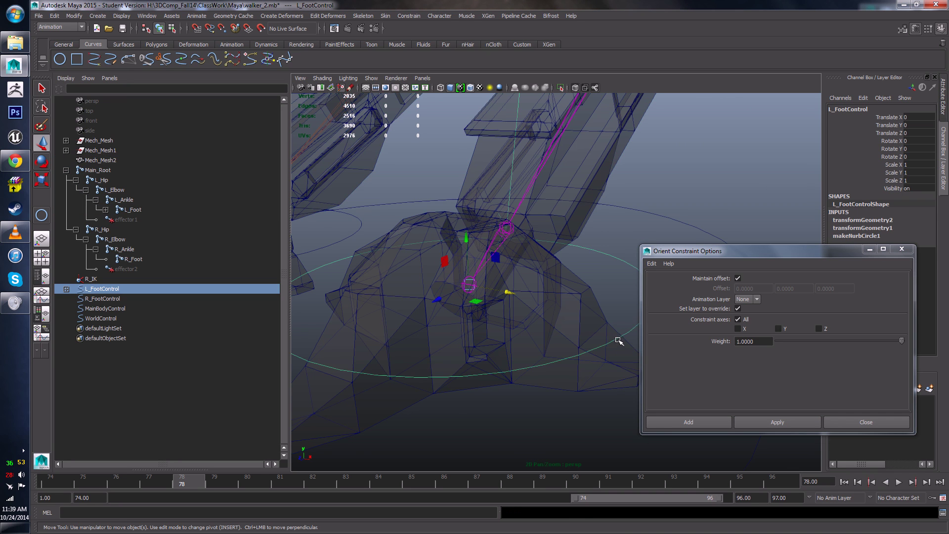
{"action": "left_click", "coordinate": [856, 423]}
{"action": "key", "text": "e"}
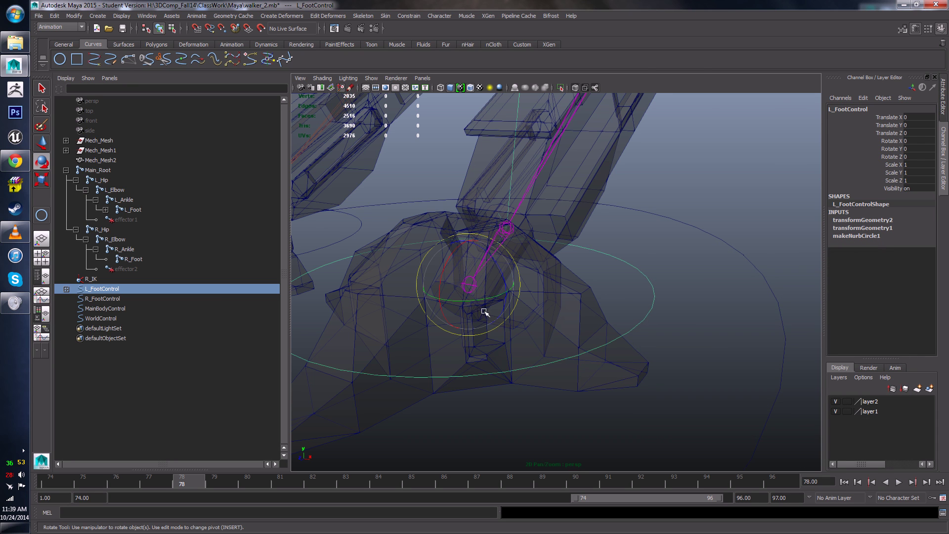
{"action": "left_click_drag", "start_coordinate": [485, 311], "coordinate": [524, 254]}
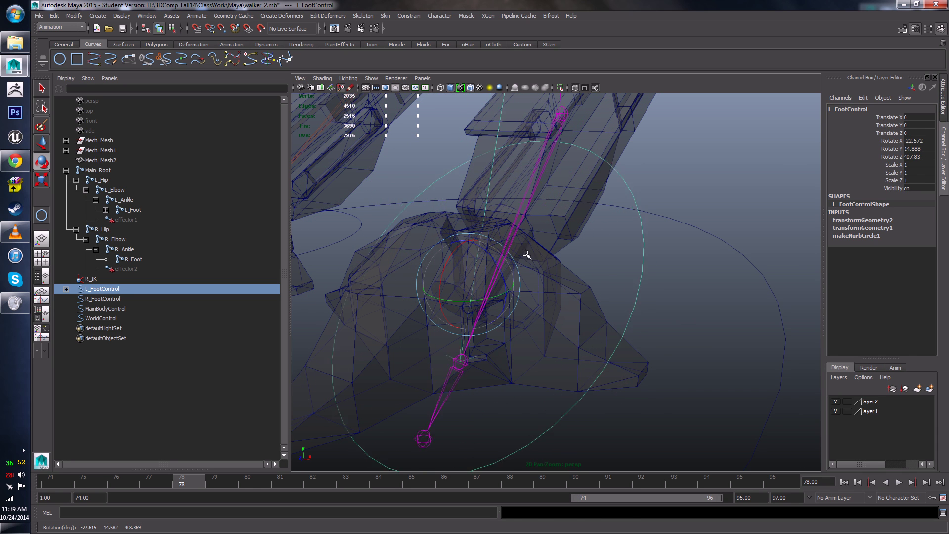
{"action": "key", "text": "ctrl+z"}
- Expand L_FootControl's hierarchy in the Outliner and inspect its child IK handle L_IK
{"action": "left_click_drag", "start_coordinate": [636, 339], "coordinate": [653, 347], "text": "alt"}
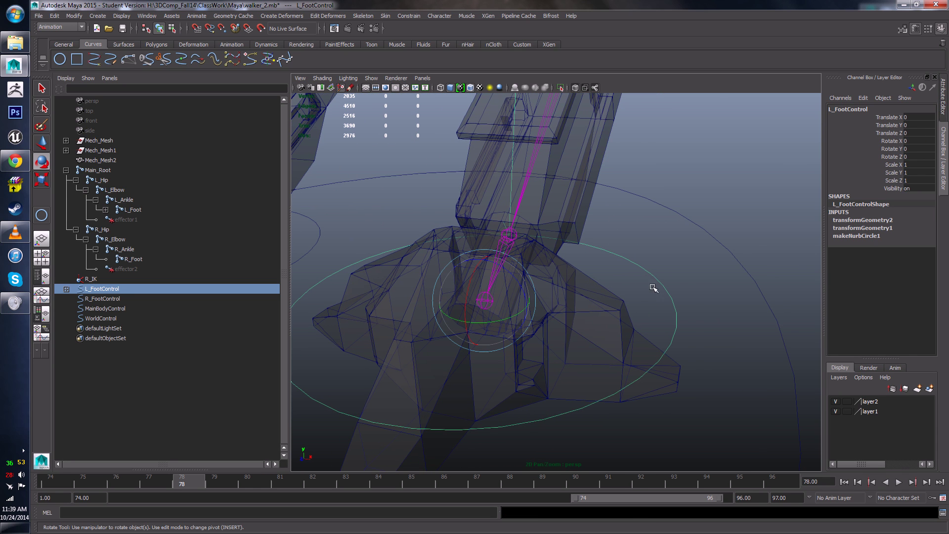
{"action": "left_click", "coordinate": [628, 263]}
{"action": "left_click", "coordinate": [629, 258]}
{"action": "left_click_drag", "start_coordinate": [528, 330], "coordinate": [506, 331], "text": "alt"}
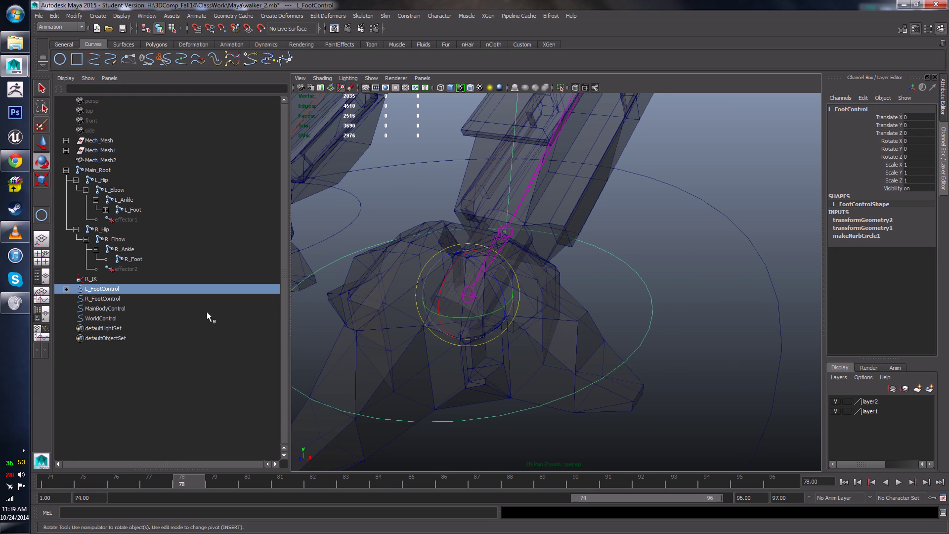
{"action": "left_click", "coordinate": [67, 290]}
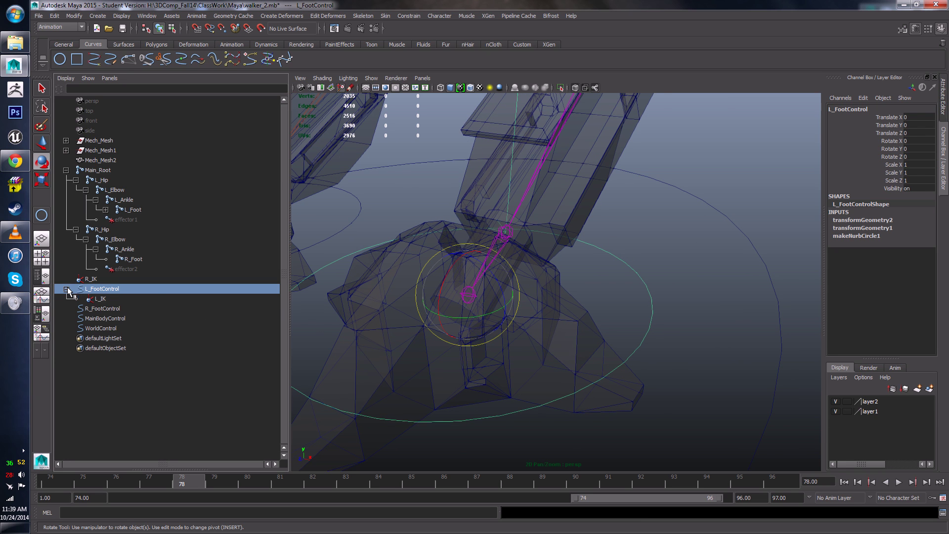
{"action": "left_click", "coordinate": [103, 299]}
- Rotate L_FootControl about its X axis to test the foot's behaviour and undo the rotation
{"action": "left_click", "coordinate": [629, 267]}
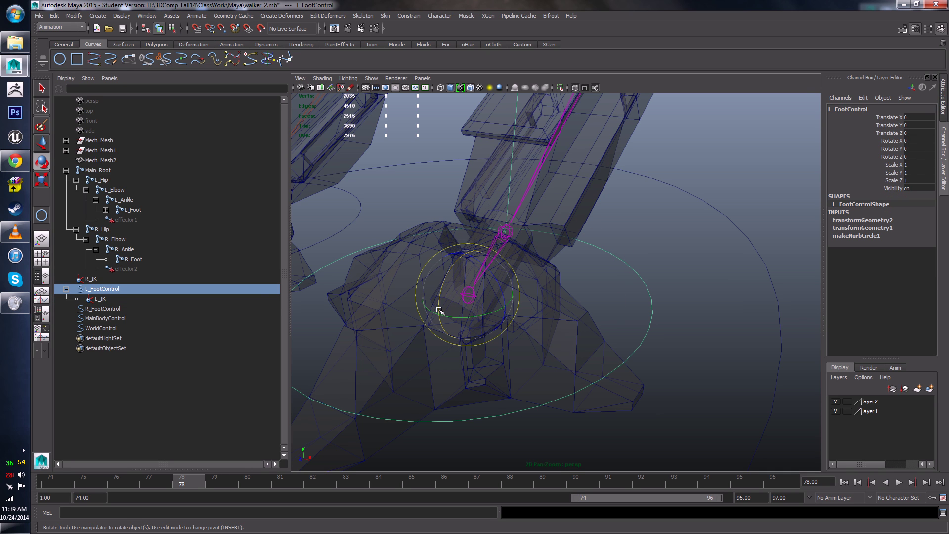
{"action": "mouse_move", "coordinate": [443, 299]}
{"action": "left_mouse_down"}
{"action": "mouse_move", "coordinate": [448, 270]}
{"action": "mouse_move", "coordinate": [430, 335]}
{"action": "mouse_move", "coordinate": [462, 254]}
{"action": "mouse_move", "coordinate": [435, 330]}
{"action": "mouse_move", "coordinate": [440, 364]}
{"action": "mouse_move", "coordinate": [470, 254]}
{"action": "mouse_move", "coordinate": [437, 350]}
{"action": "mouse_move", "coordinate": [456, 286]}
{"action": "left_mouse_up"}
{"action": "key", "text": "ctrl+z"}
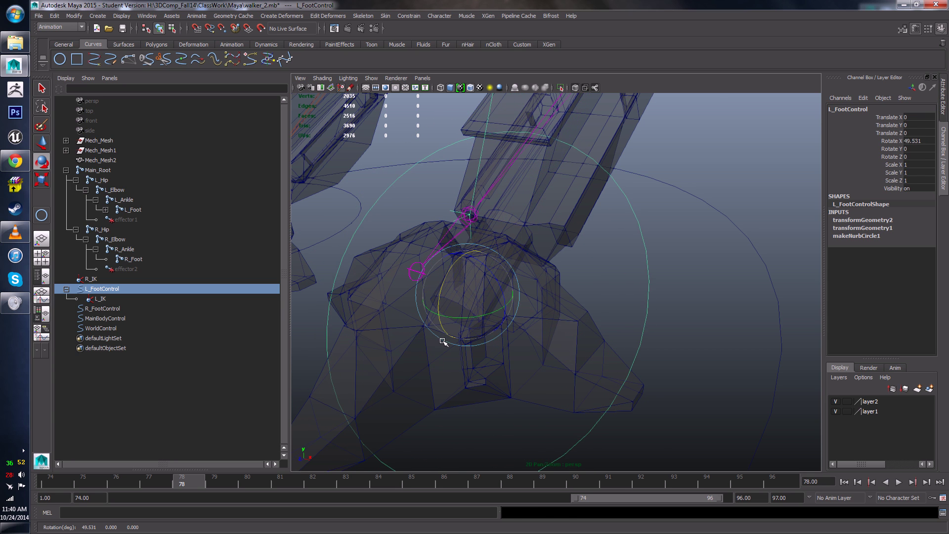
{"action": "left_click_drag", "start_coordinate": [644, 242], "coordinate": [623, 259], "text": "alt"}
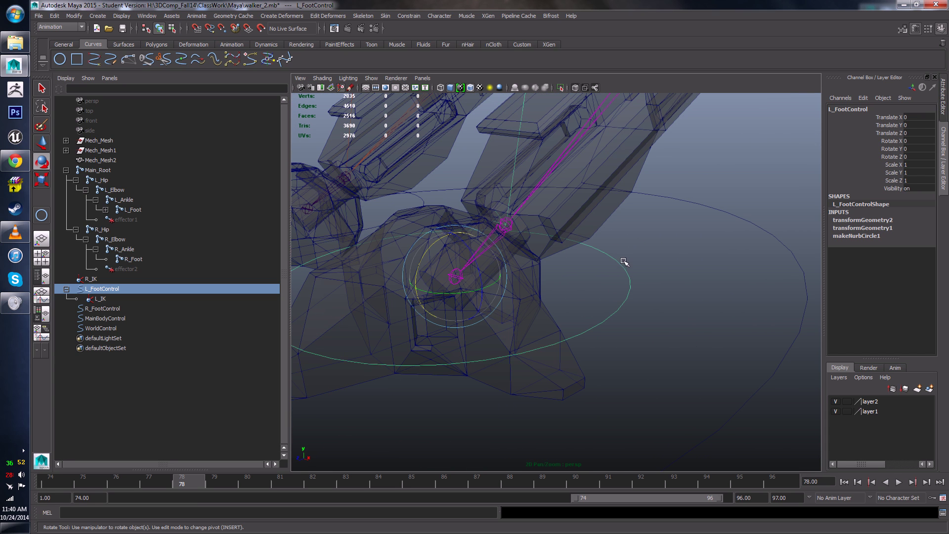
- Check the L_IK handle, move L_FootControl outward and up as a test, and undo the move
{"action": "left_click", "coordinate": [502, 216]}
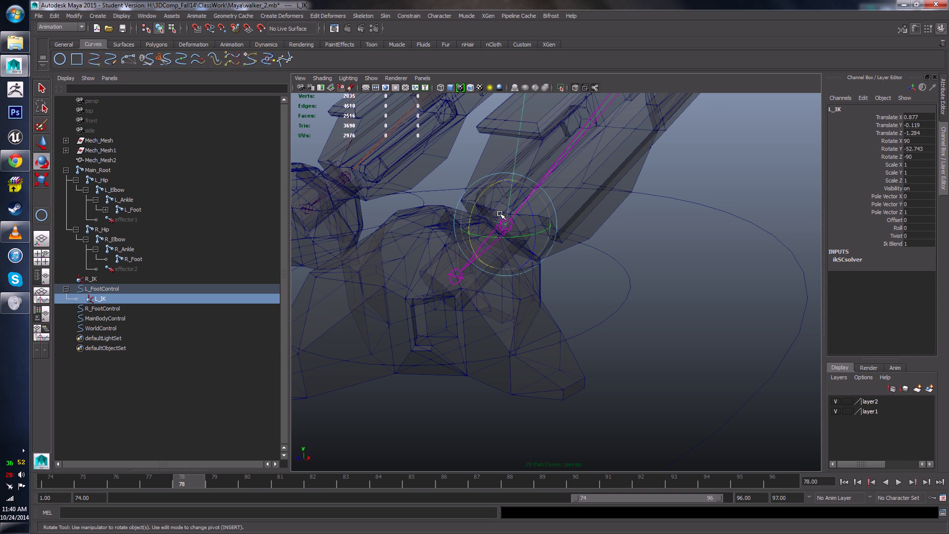
{"action": "left_click", "coordinate": [609, 318]}
{"action": "left_click_drag", "start_coordinate": [476, 386], "coordinate": [604, 336], "text": "alt"}
{"action": "key", "text": "q"}
{"action": "key", "text": "w"}
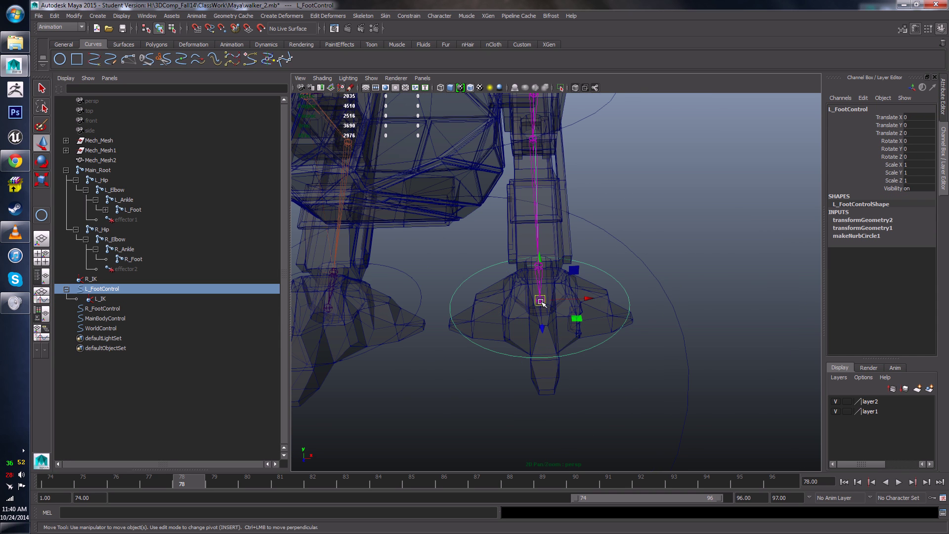
{"action": "left_click_drag", "start_coordinate": [569, 306], "coordinate": [624, 291]}
{"action": "left_click_drag", "start_coordinate": [625, 290], "coordinate": [627, 277]}
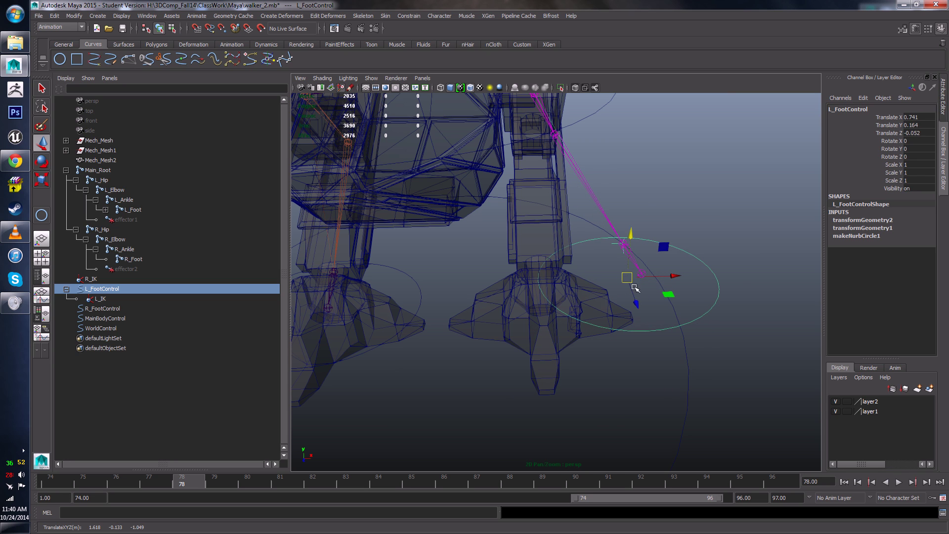
{"action": "key", "text": "ctrl+z"}
- Unparent L_IK from L_FootControl, placing it at the top level of the hierarchy
{"action": "key", "text": "f"}
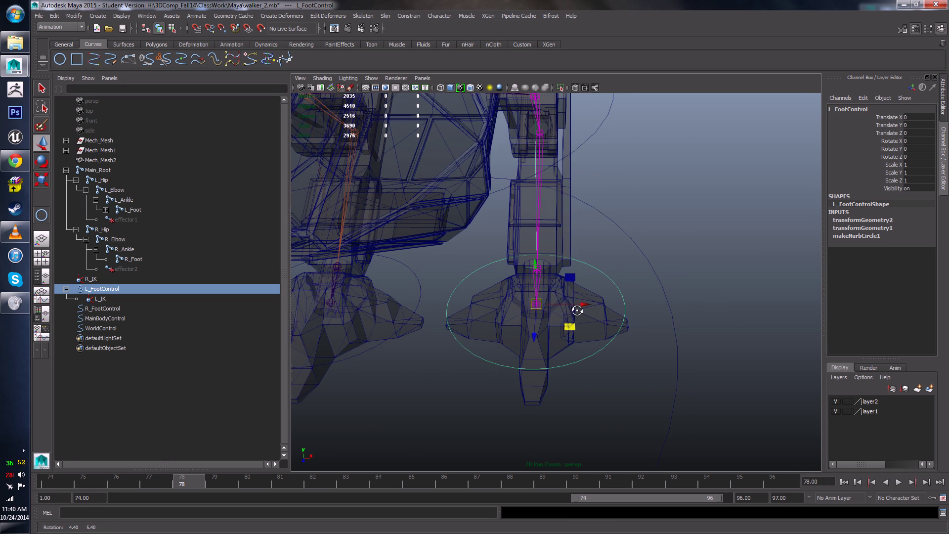
{"action": "left_click", "coordinate": [93, 297]}
{"action": "middle_click_drag", "start_coordinate": [93, 298], "coordinate": [93, 288]}
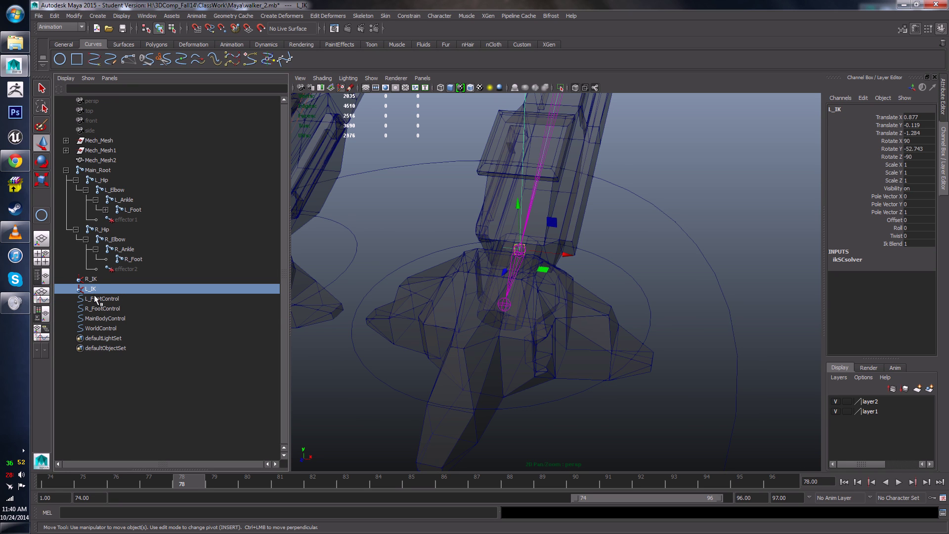
- Point constrain L_IK to L_FootControl with Maintain offset enabled and close the constraint options
{"action": "left_click", "coordinate": [105, 299]}
{"action": "right_click_drag", "start_coordinate": [494, 327], "coordinate": [712, 253], "text": "alt"}
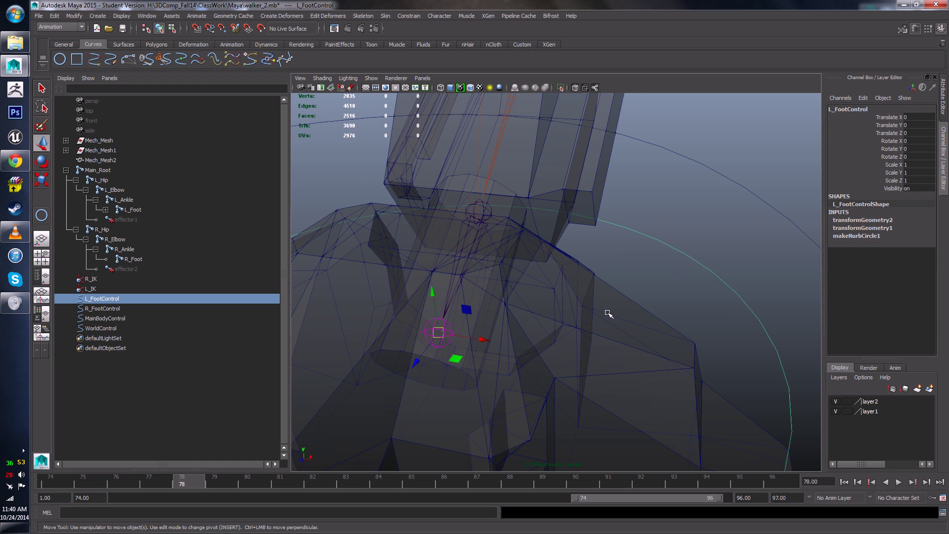
{"action": "scroll", "coordinate": [608, 314], "scroll_direction": "down", "scroll_amount": 3}
{"action": "scroll", "coordinate": [407, 232], "scroll_direction": "up", "scroll_amount": 10}
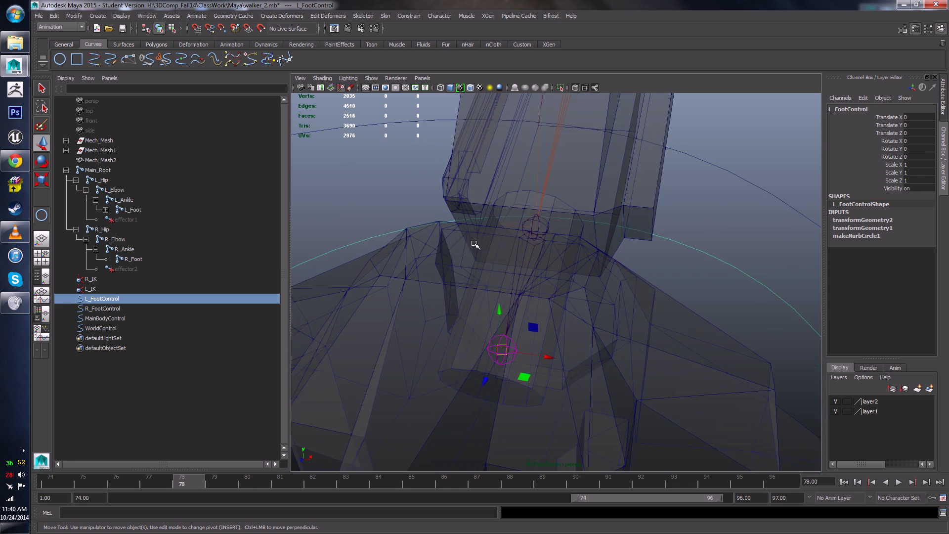
{"action": "scroll", "coordinate": [460, 207], "scroll_direction": "down", "scroll_amount": 3}
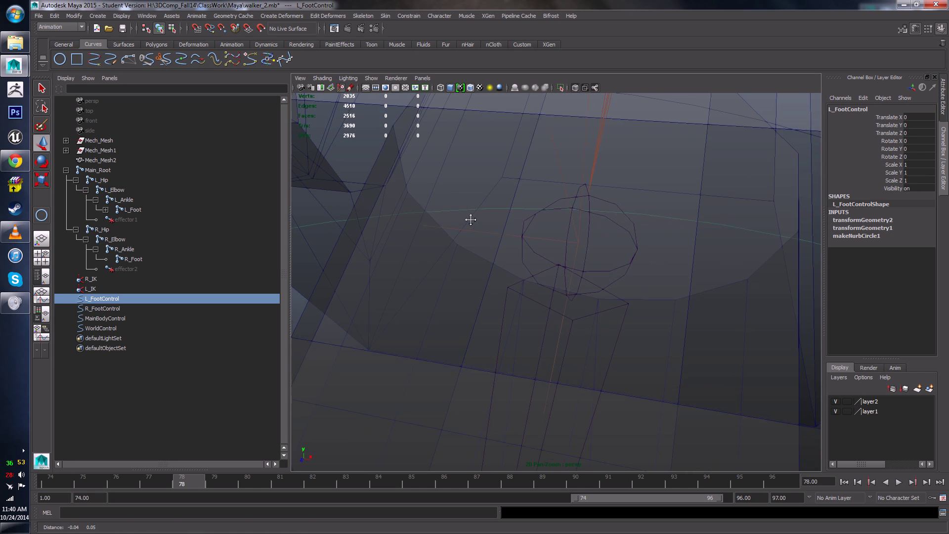
{"action": "left_click", "coordinate": [470, 231], "text": "shift"}
{"action": "key", "text": "f"}
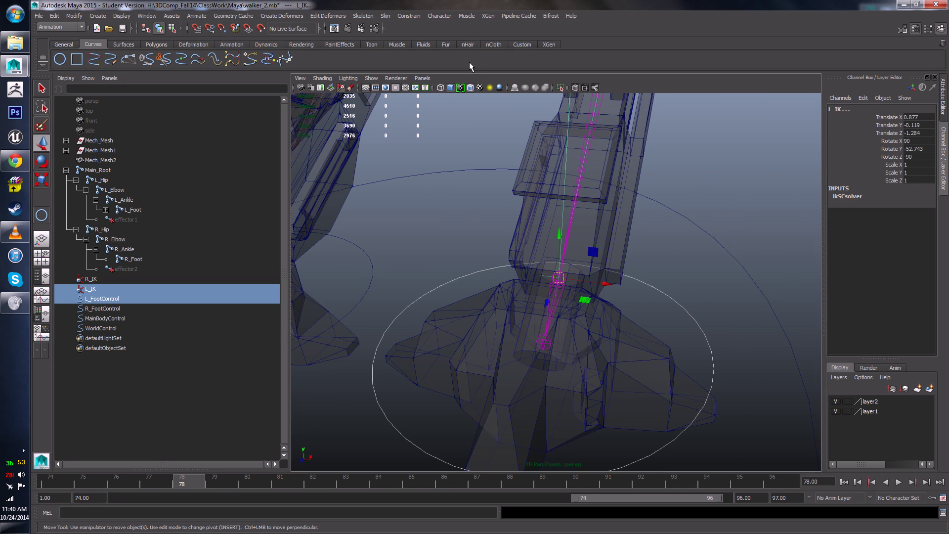
{"action": "left_click", "coordinate": [415, 17]}
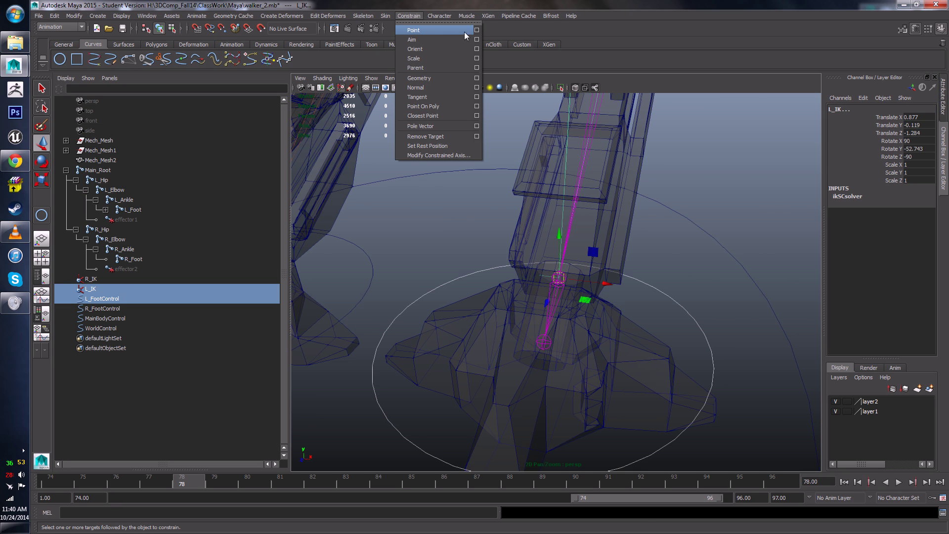
{"action": "left_click", "coordinate": [477, 31]}
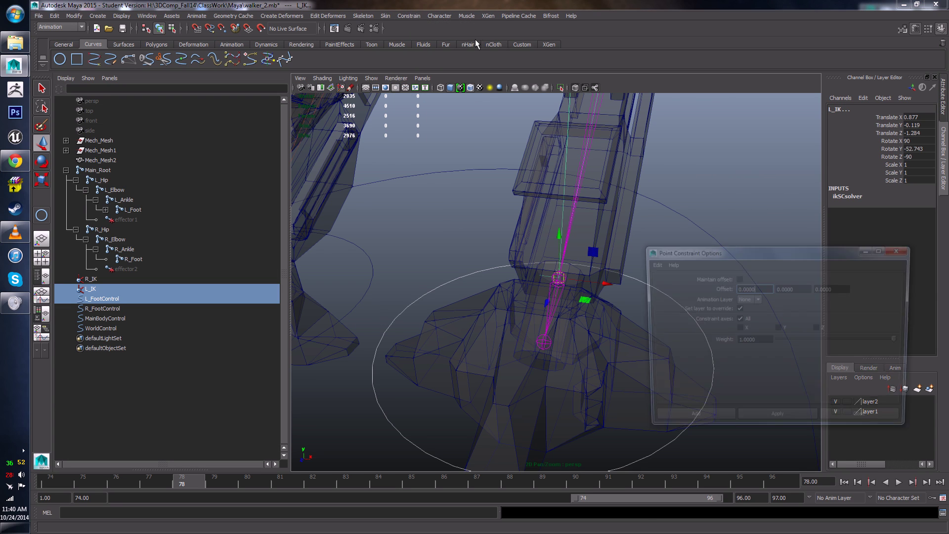
{"action": "left_click", "coordinate": [738, 278]}
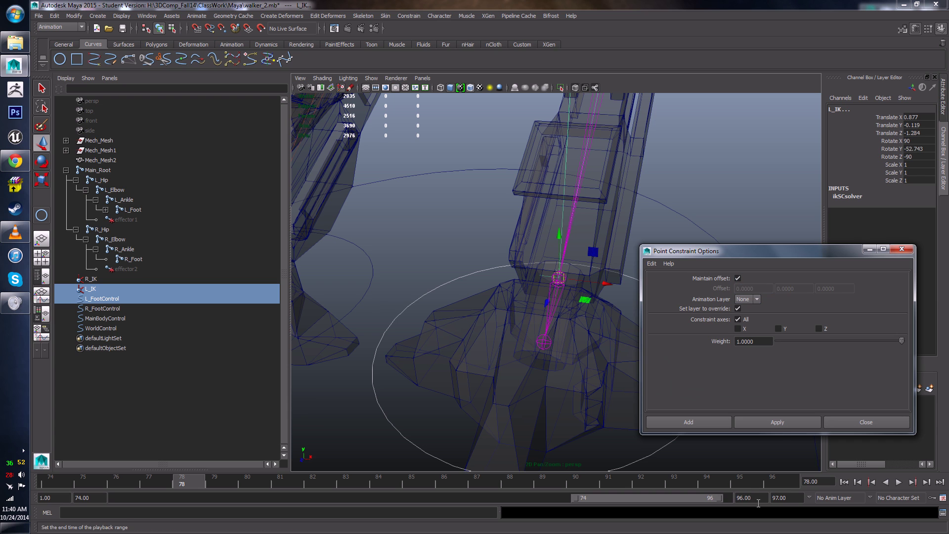
{"action": "left_click", "coordinate": [778, 423]}
{"action": "left_click", "coordinate": [865, 422]}
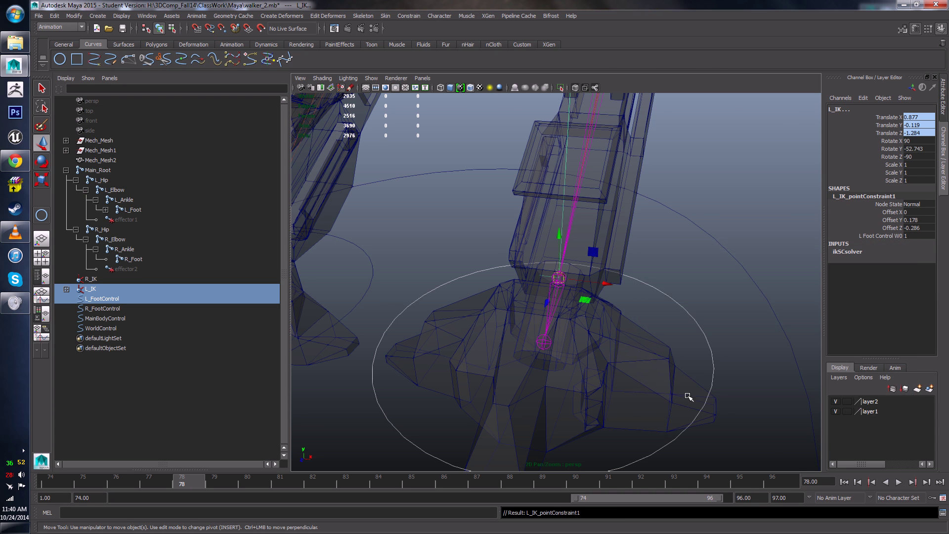
- Move L_FootControl around to test how the leg follows the point constraint, and restore its position
{"action": "left_click_drag", "start_coordinate": [688, 396], "coordinate": [590, 381], "text": "alt"}
{"action": "left_click", "coordinate": [569, 355]}
{"action": "left_click", "coordinate": [562, 343]}
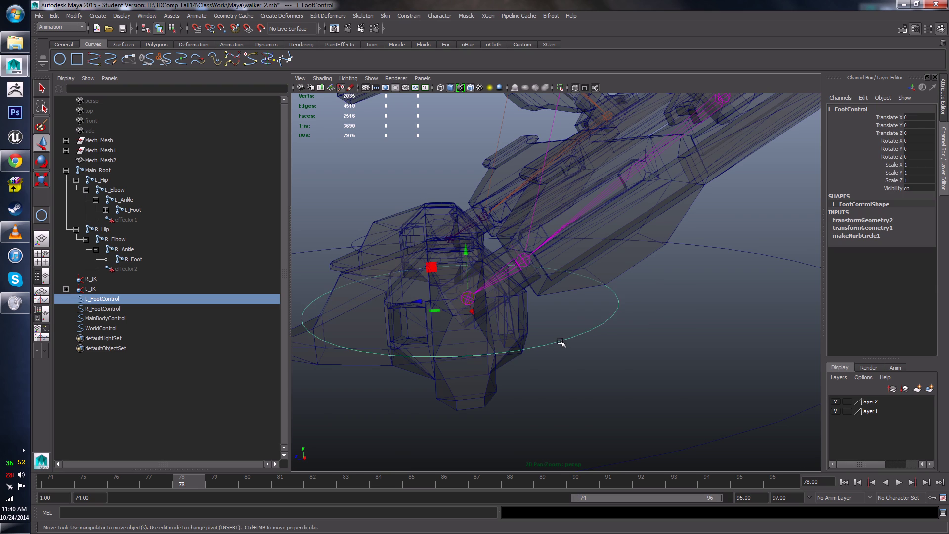
{"action": "left_click_drag", "start_coordinate": [562, 344], "coordinate": [631, 380], "text": "alt"}
{"action": "mouse_move", "coordinate": [551, 272]}
{"action": "left_mouse_down"}
{"action": "mouse_move", "coordinate": [553, 229]}
{"action": "mouse_move", "coordinate": [557, 274]}
{"action": "left_mouse_up"}
{"action": "left_click_drag", "start_coordinate": [561, 316], "coordinate": [623, 306], "text": "alt"}
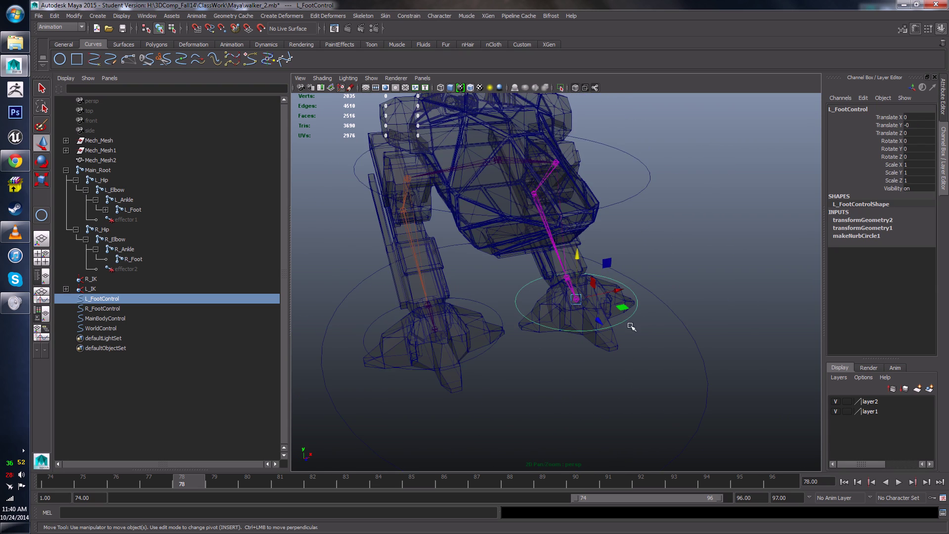
{"action": "scroll", "coordinate": [630, 351], "scroll_direction": "up", "scroll_amount": 5}
{"action": "left_click_drag", "start_coordinate": [630, 350], "coordinate": [665, 314], "text": "alt"}
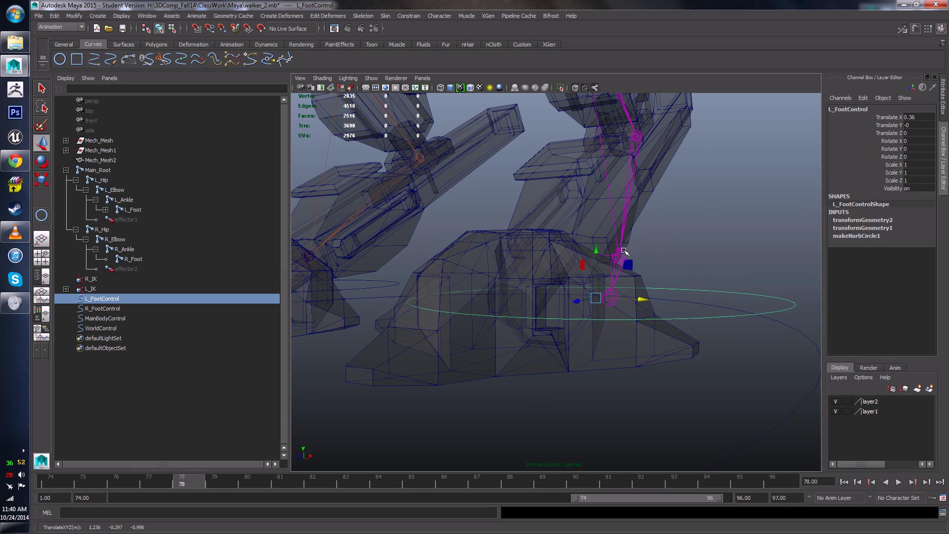
{"action": "left_click_drag", "start_coordinate": [585, 330], "coordinate": [660, 356], "text": "alt"}
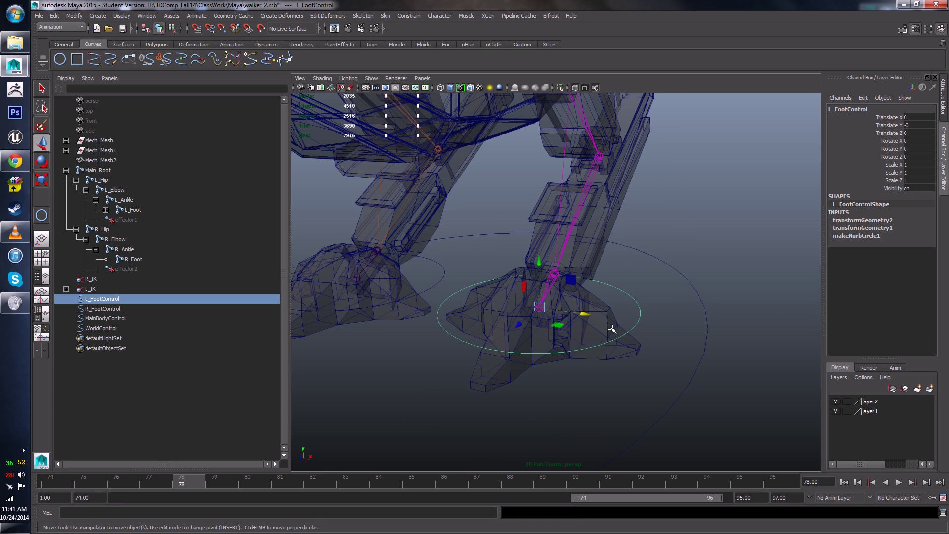
- Rotate L_FootControl as a test of how the left foot follows, and undo the rotation
{"action": "key", "text": "r"}
{"action": "scroll", "coordinate": [596, 330], "scroll_direction": "up", "scroll_amount": 3}
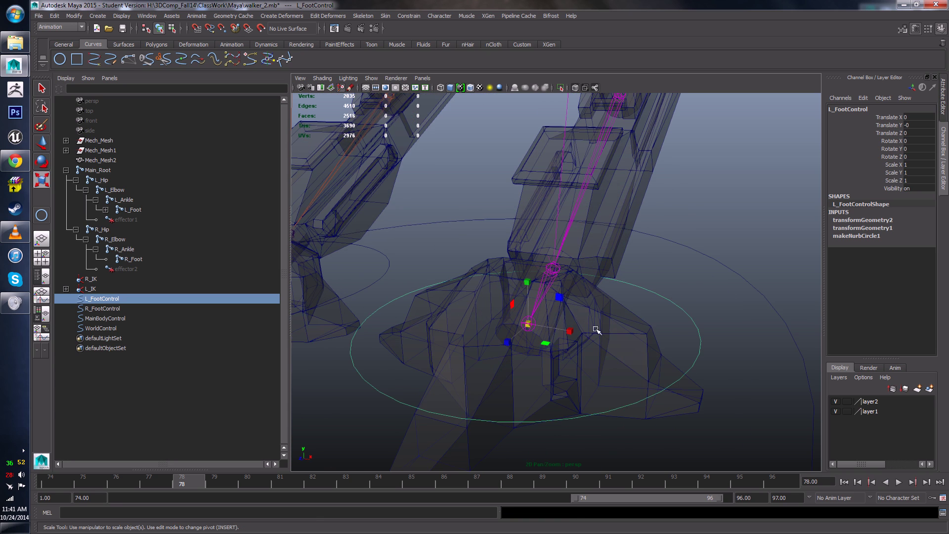
{"action": "scroll", "coordinate": [539, 345], "scroll_direction": "up", "scroll_amount": 5}
{"action": "key", "text": "e"}
{"action": "scroll", "coordinate": [539, 345], "scroll_direction": "down", "scroll_amount": 5}
{"action": "middle_click_drag", "start_coordinate": [539, 345], "coordinate": [543, 338], "text": "alt"}
{"action": "scroll", "coordinate": [535, 329], "scroll_direction": "up", "scroll_amount": 3}
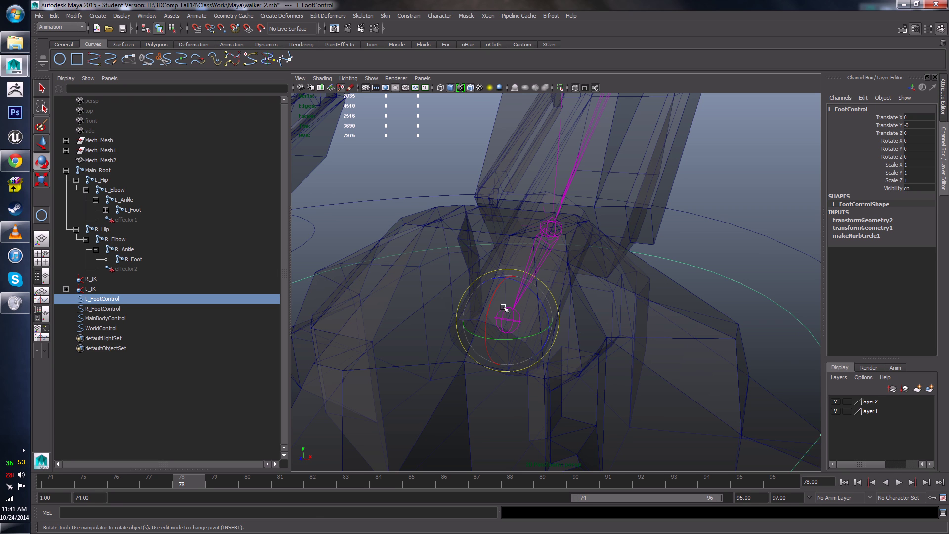
{"action": "left_click", "coordinate": [516, 290]}
{"action": "left_click_drag", "start_coordinate": [515, 290], "coordinate": [532, 349]}
{"action": "key", "text": "ctrl+z"}
- Test L_FootControl with a second rotation about the left foot joint, and undo it
{"action": "scroll", "coordinate": [519, 314], "scroll_direction": "down", "scroll_amount": 4}
{"action": "scroll", "coordinate": [604, 322], "scroll_direction": "down", "scroll_amount": 5}
{"action": "scroll", "coordinate": [532, 354], "scroll_direction": "up", "scroll_amount": 8}
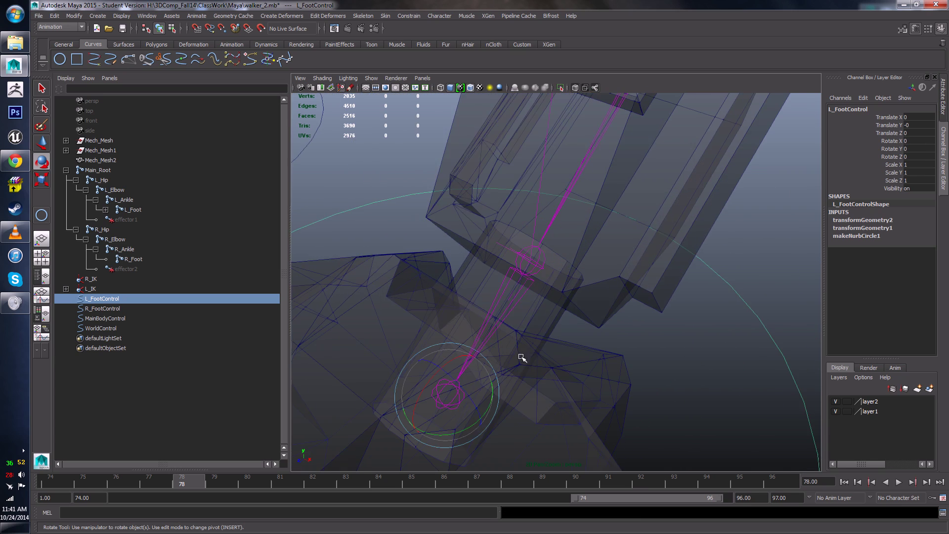
{"action": "middle_click_drag", "start_coordinate": [521, 360], "coordinate": [543, 260], "text": "alt"}
{"action": "scroll", "coordinate": [531, 278], "scroll_direction": "down", "scroll_amount": 3}
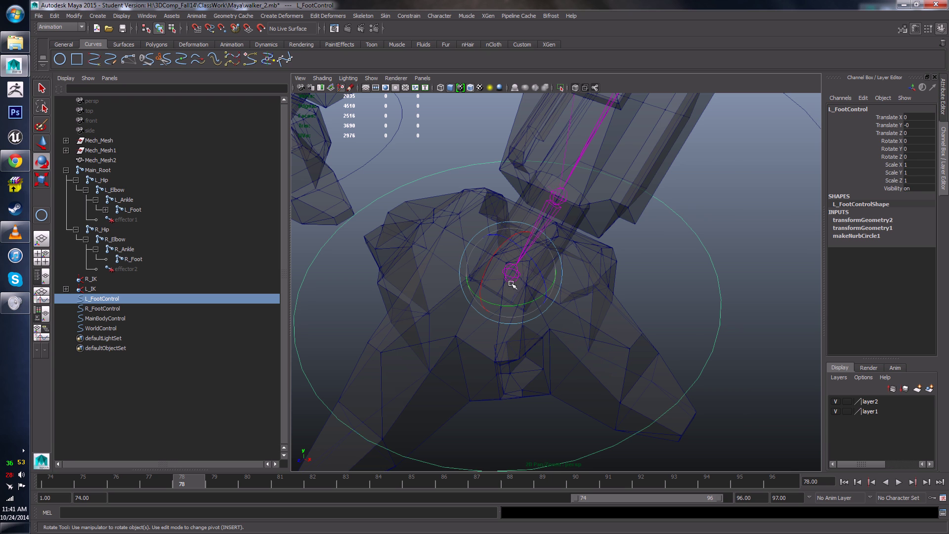
{"action": "left_click_drag", "start_coordinate": [551, 290], "coordinate": [549, 317]}
{"action": "key", "text": "ctrl+z"}
{"action": "scroll", "coordinate": [560, 337], "scroll_direction": "down", "scroll_amount": 5}
- Reselect L_FootControl, move it as a test of the left leg, and undo the move
{"action": "left_click", "coordinate": [695, 365]}
{"action": "left_click_drag", "start_coordinate": [460, 396], "coordinate": [435, 354], "text": "alt"}
{"action": "right_click_drag", "start_coordinate": [435, 354], "coordinate": [553, 376], "text": "alt"}
{"action": "left_click_drag", "start_coordinate": [552, 376], "coordinate": [617, 274], "text": "alt"}
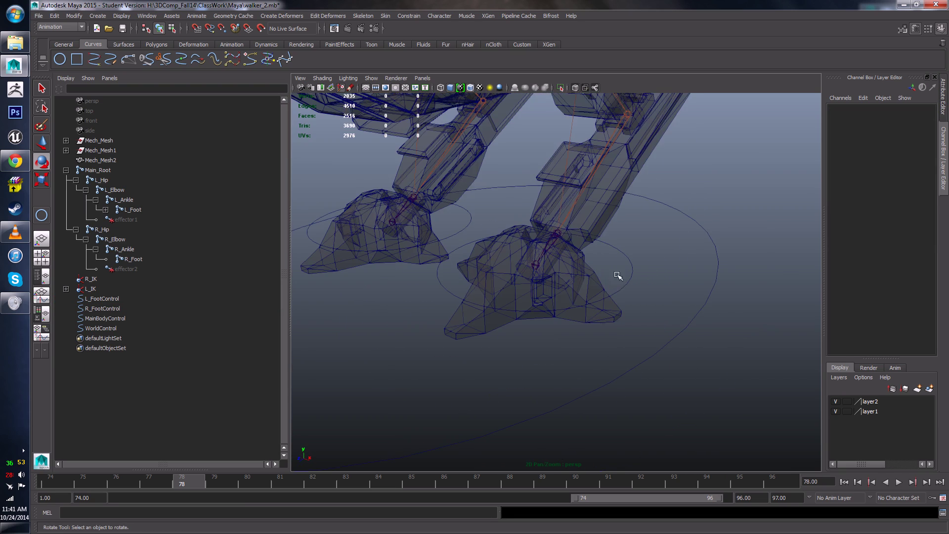
{"action": "left_click", "coordinate": [631, 271]}
{"action": "key", "text": "w"}
{"action": "scroll", "coordinate": [544, 292], "scroll_direction": "down", "scroll_amount": 5}
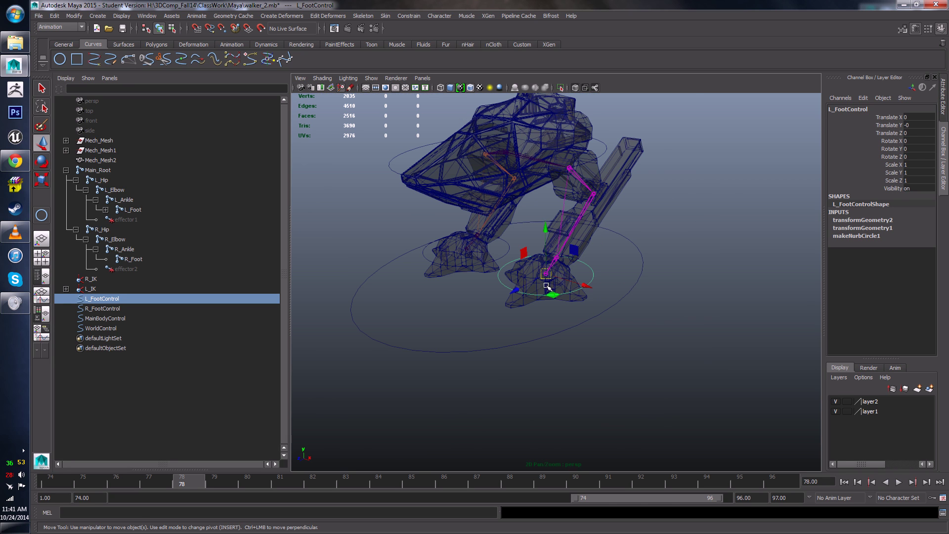
{"action": "left_click_drag", "start_coordinate": [547, 280], "coordinate": [554, 306]}
{"action": "key", "text": "ctrl+z"}
{"action": "scroll", "coordinate": [554, 306], "scroll_direction": "up", "scroll_amount": 4}
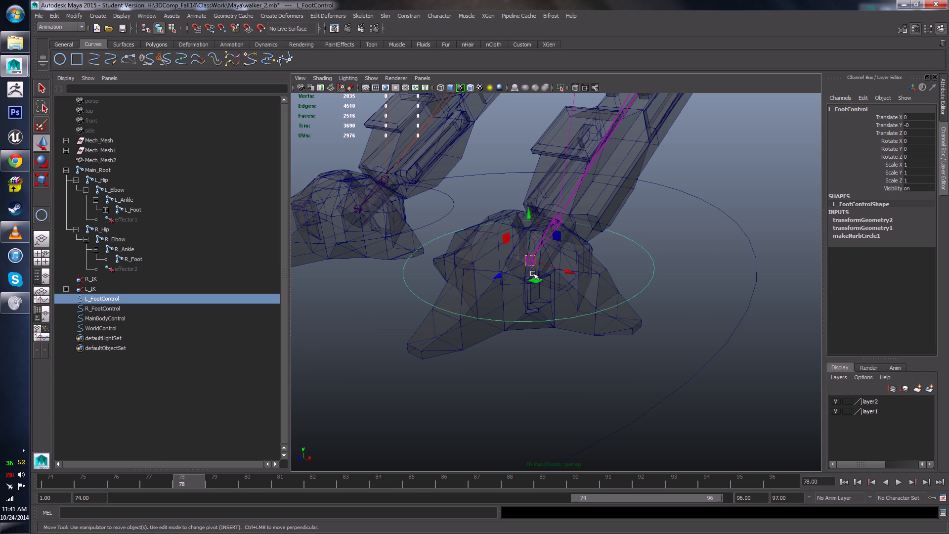
{"action": "left_click_drag", "start_coordinate": [542, 278], "coordinate": [619, 223], "text": "alt"}
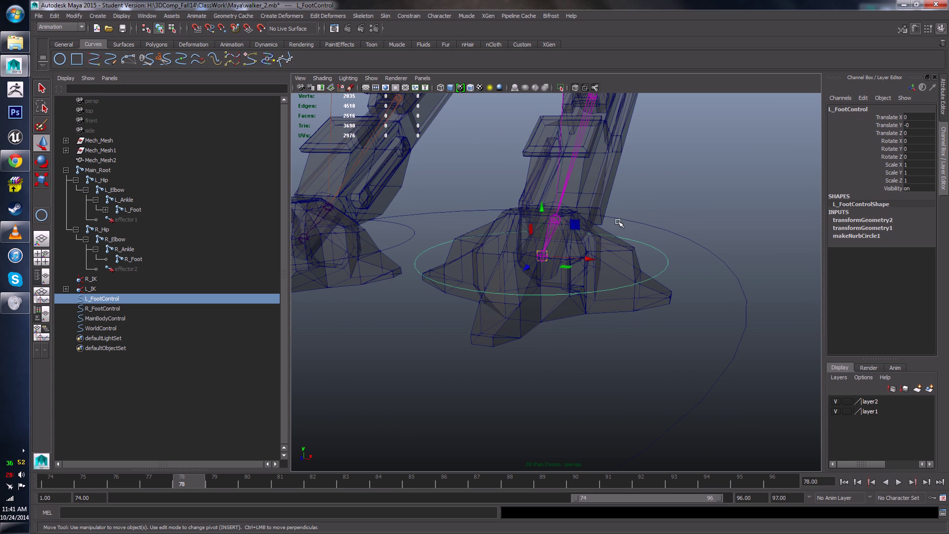
{"action": "left_click_drag", "start_coordinate": [616, 278], "coordinate": [600, 217], "text": "alt"}
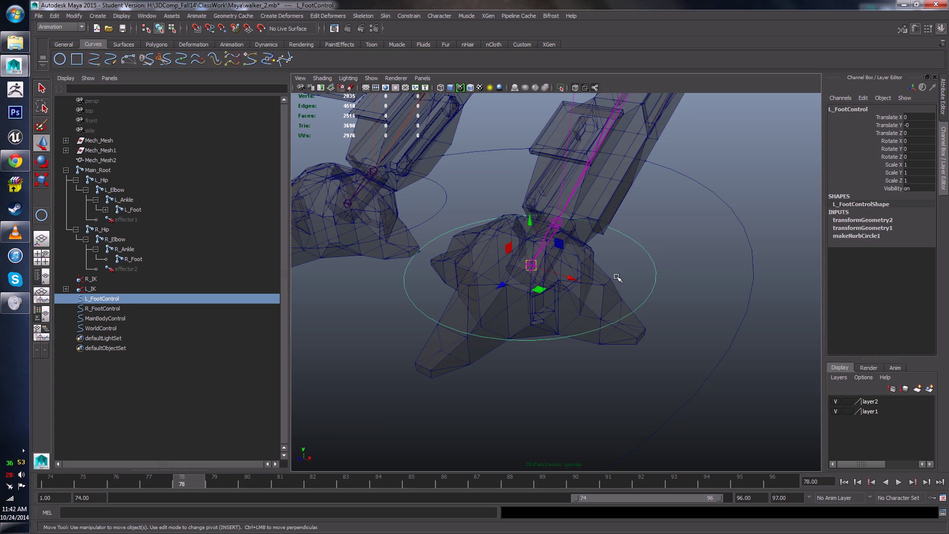
{"action": "left_click_drag", "start_coordinate": [616, 273], "coordinate": [636, 277], "text": "alt"}
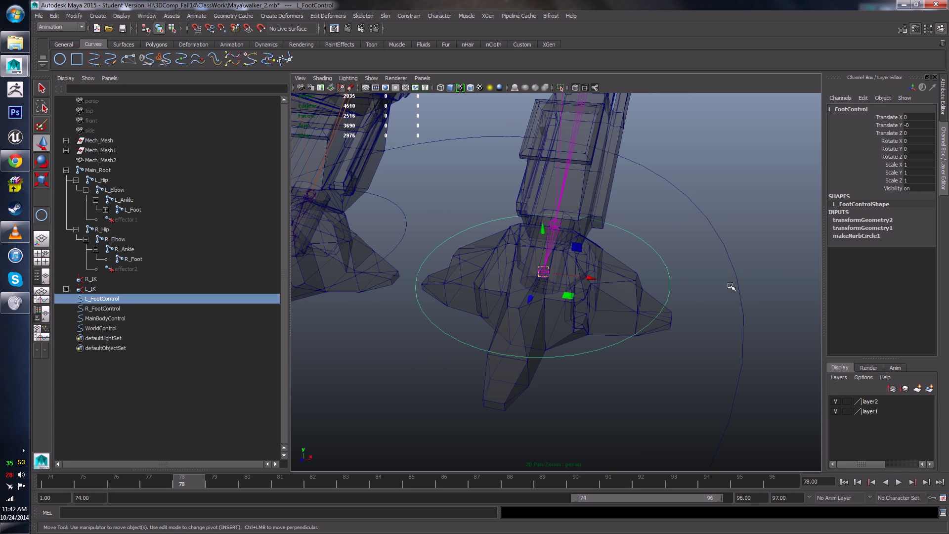
{"action": "scroll", "coordinate": [610, 218], "scroll_direction": "down", "scroll_amount": 5}
{"action": "left_click_drag", "start_coordinate": [610, 218], "coordinate": [598, 235], "text": "alt"}
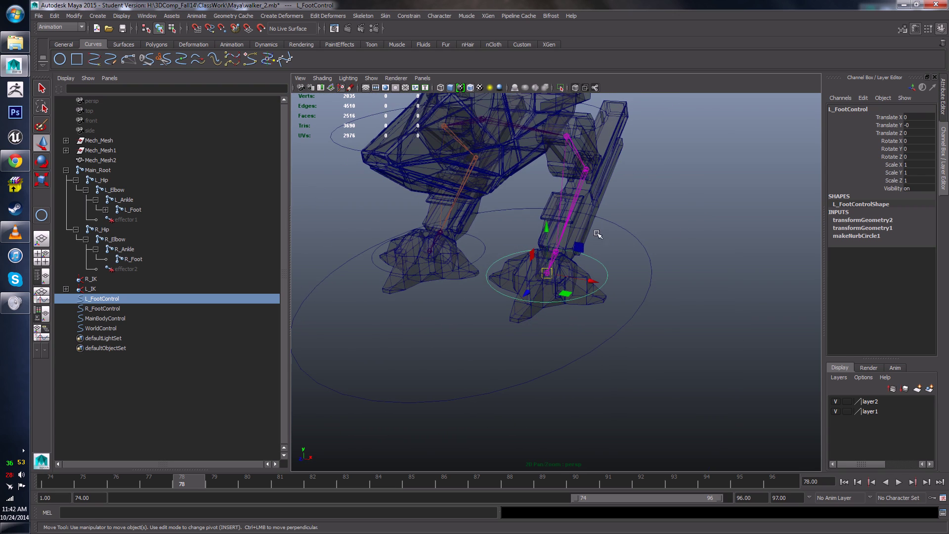
- Orient constrain the R_Foot joint to R_FootControl
{"action": "scroll", "coordinate": [469, 247], "scroll_direction": "up", "scroll_amount": 6}
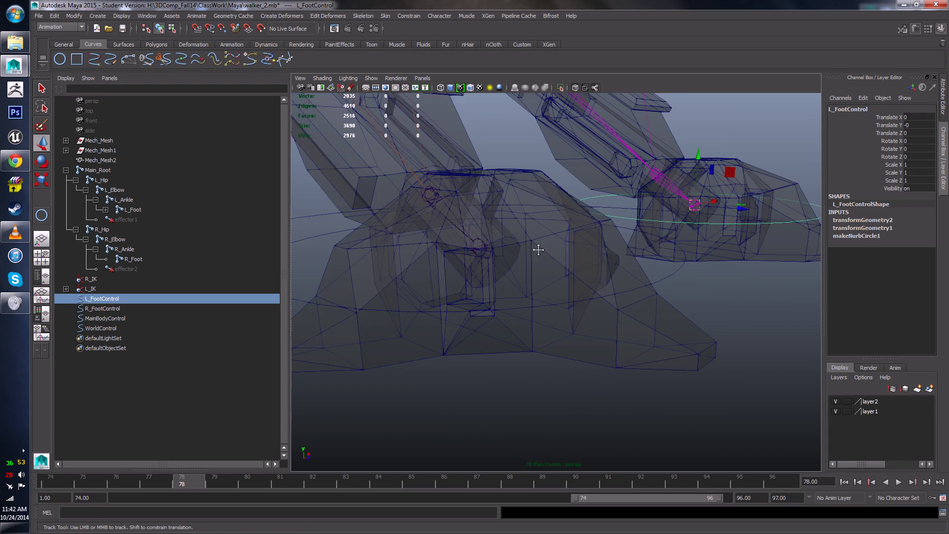
{"action": "left_click", "coordinate": [348, 282]}
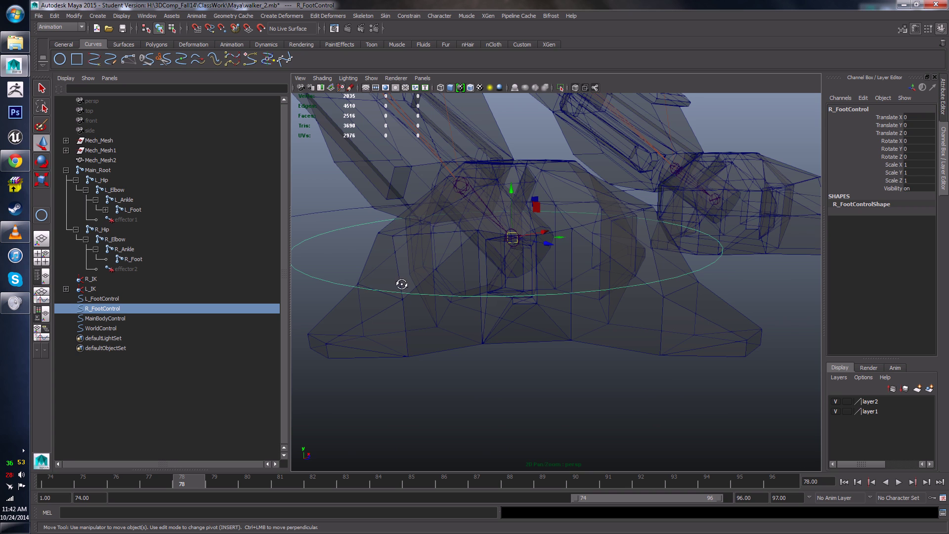
{"action": "scroll", "coordinate": [424, 286], "scroll_direction": "up", "scroll_amount": 4}
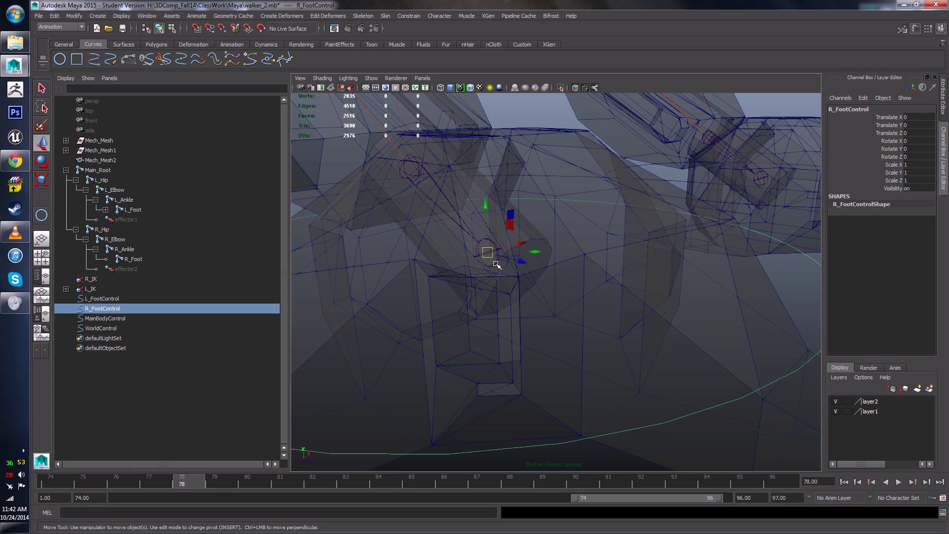
{"action": "left_click", "coordinate": [496, 264], "text": "shift"}
{"action": "left_click", "coordinate": [422, 15]}
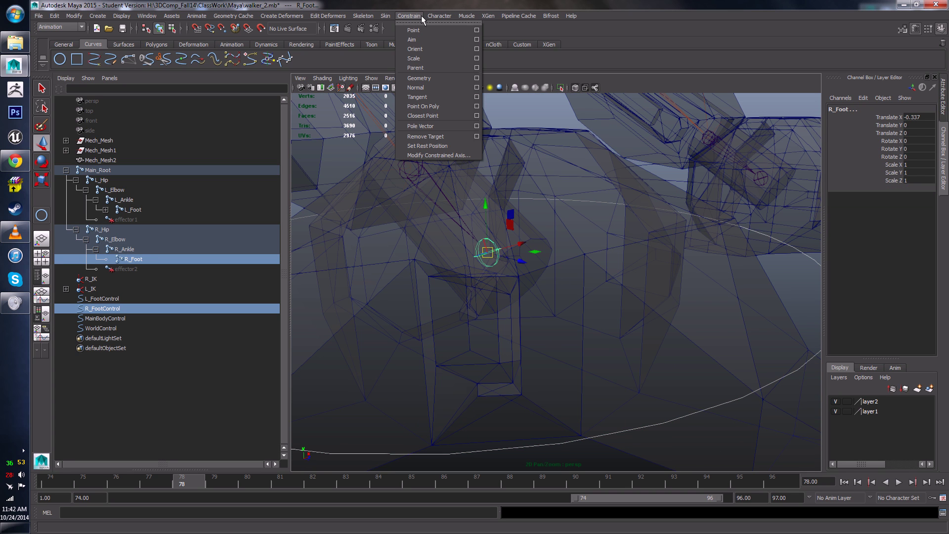
{"action": "left_click", "coordinate": [425, 50]}
- Point constrain the R_IK handle to R_FootControl
{"action": "scroll", "coordinate": [392, 254], "scroll_direction": "down", "scroll_amount": 5}
{"action": "left_click", "coordinate": [392, 267]}
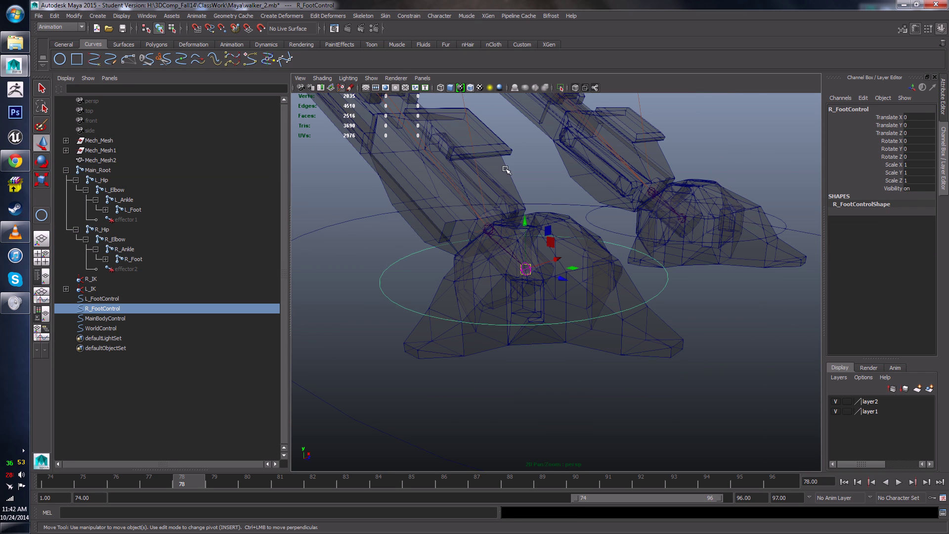
{"action": "scroll", "coordinate": [434, 223], "scroll_direction": "up", "scroll_amount": 2}
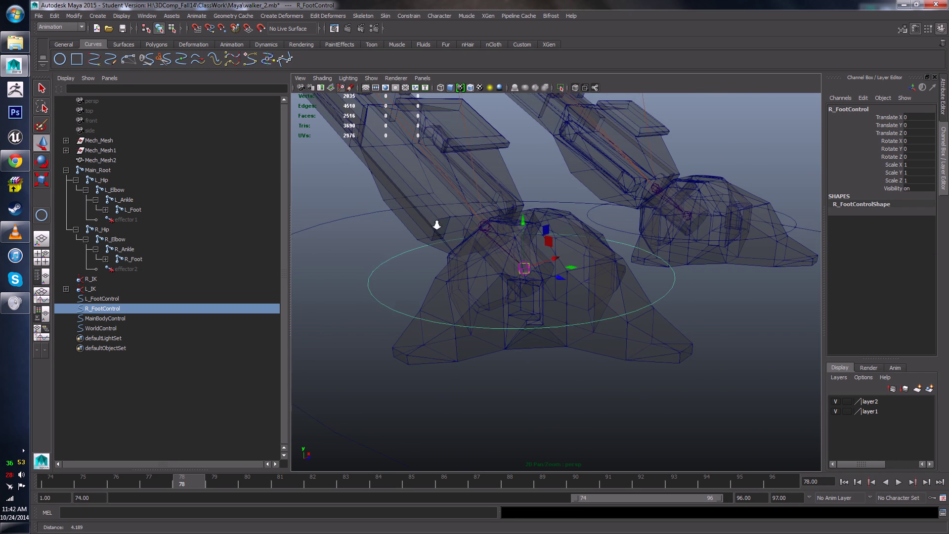
{"action": "scroll", "coordinate": [496, 286], "scroll_direction": "up", "scroll_amount": 4}
{"action": "scroll", "coordinate": [510, 281], "scroll_direction": "up", "scroll_amount": 3}
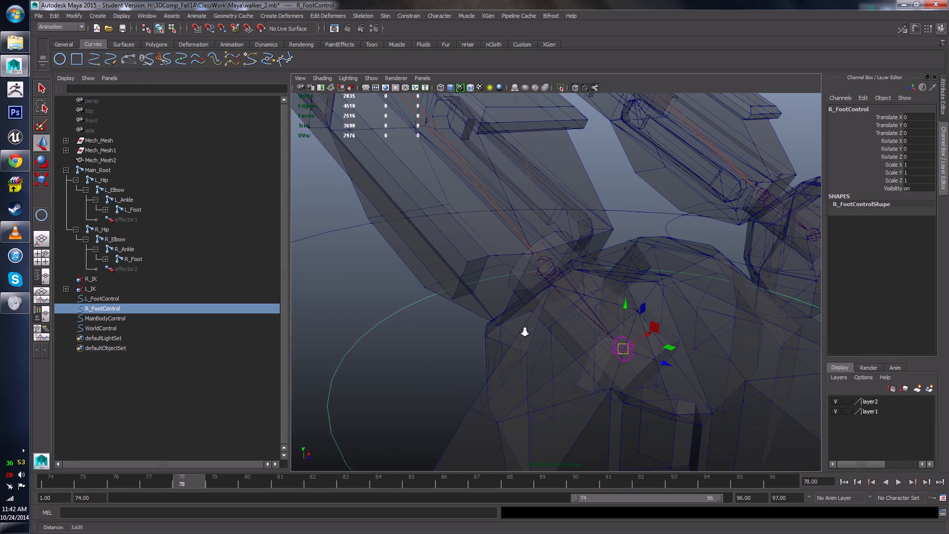
{"action": "left_click", "coordinate": [528, 272], "text": "shift"}
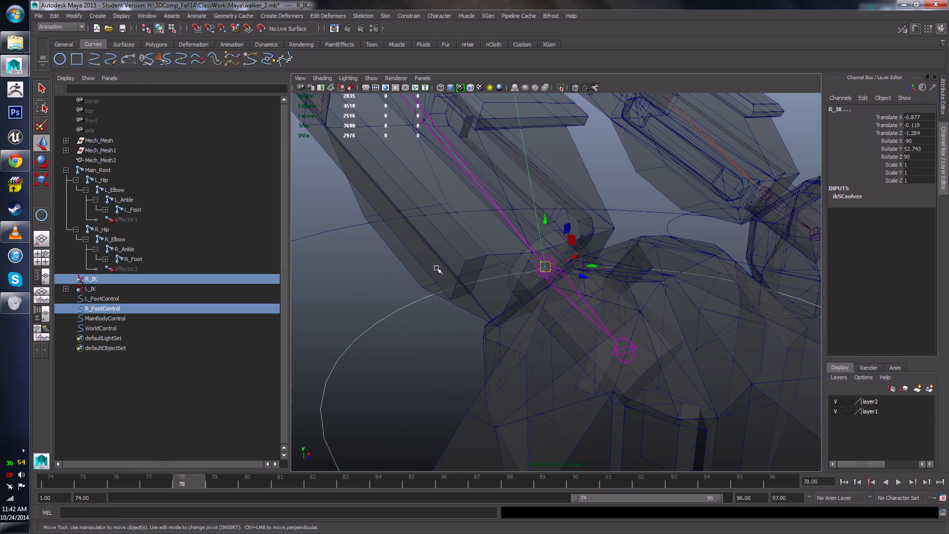
{"action": "scroll", "coordinate": [438, 270], "scroll_direction": "down", "scroll_amount": 3}
{"action": "left_click", "coordinate": [409, 16]}
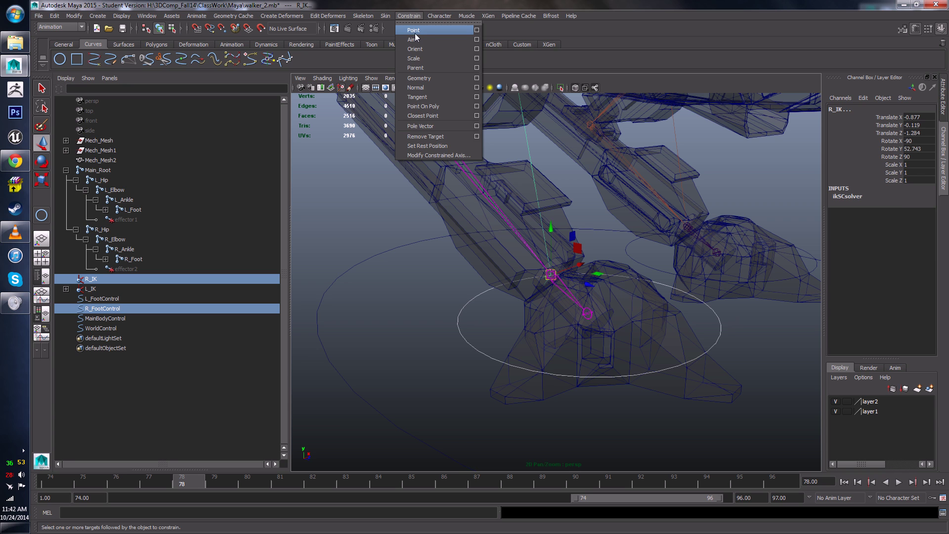
{"action": "left_click", "coordinate": [415, 34]}
- Move R_FootControl as a test of how the right leg follows, and undo the move
{"action": "left_click", "coordinate": [475, 351]}
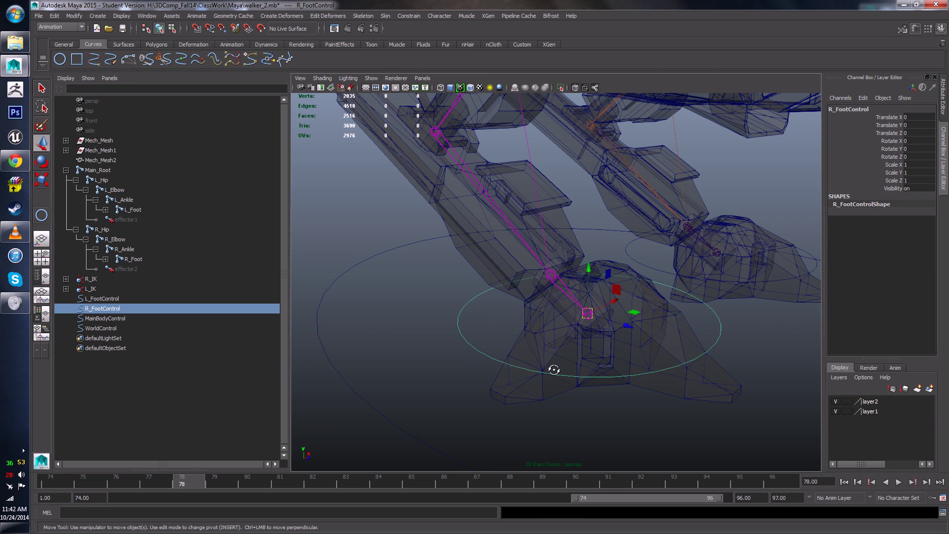
{"action": "left_click_drag", "start_coordinate": [551, 369], "coordinate": [506, 367], "text": "alt"}
{"action": "scroll", "coordinate": [428, 281], "scroll_direction": "down", "scroll_amount": 2}
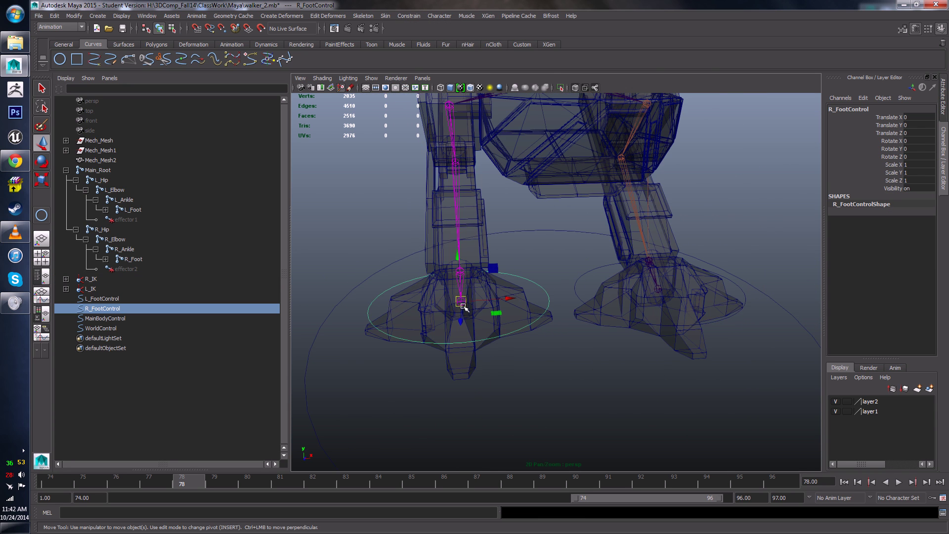
{"action": "left_click_drag", "start_coordinate": [460, 302], "coordinate": [526, 269]}
{"action": "key", "text": "ctrl+z"}
{"action": "scroll", "coordinate": [568, 321], "scroll_direction": "down", "scroll_amount": 5}
{"action": "left_click", "coordinate": [651, 326]}
{"action": "left_click_drag", "start_coordinate": [556, 360], "coordinate": [624, 322], "text": "alt"}
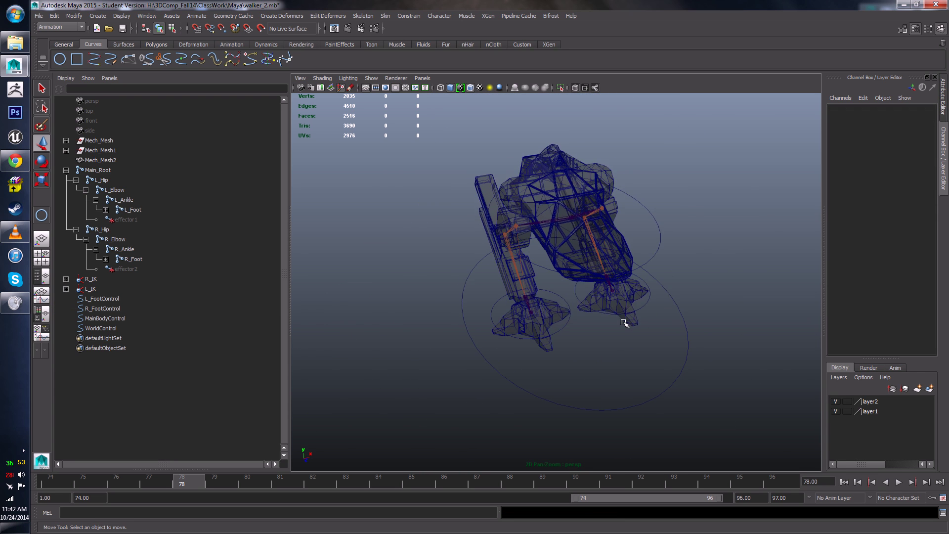
{"action": "scroll", "coordinate": [624, 324], "scroll_direction": "up", "scroll_amount": 4}
{"action": "left_click", "coordinate": [565, 304]}
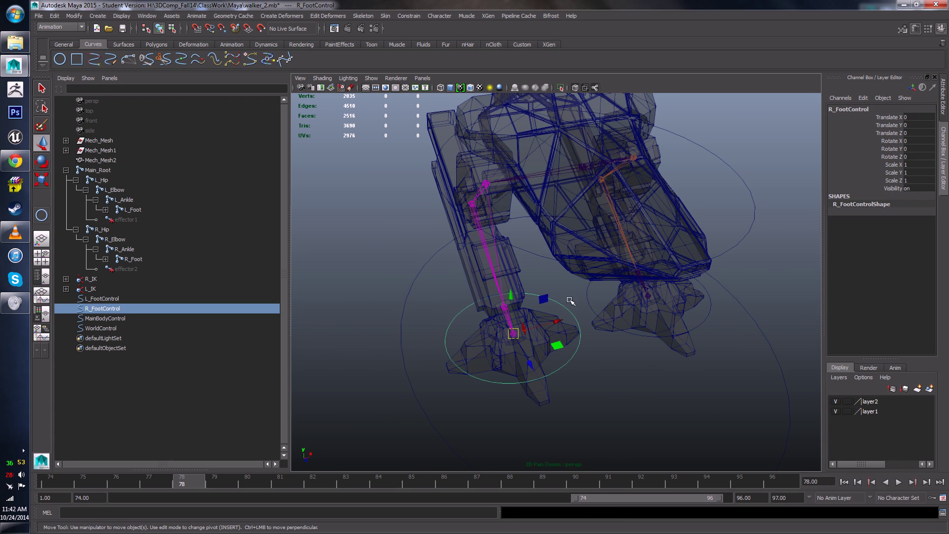
- Examine how MainBodyControl's pivot lines up with the Main_Root joint inside the body
{"action": "left_click", "coordinate": [543, 253]}
{"action": "left_click", "coordinate": [546, 257]}
{"action": "left_click_drag", "start_coordinate": [546, 257], "coordinate": [539, 213], "text": "alt"}
{"action": "middle_click_drag", "start_coordinate": [553, 192], "coordinate": [561, 263], "text": "alt"}
{"action": "right_click_drag", "start_coordinate": [561, 263], "coordinate": [610, 206], "text": "alt"}
{"action": "left_click_drag", "start_coordinate": [610, 205], "coordinate": [595, 224], "text": "alt"}
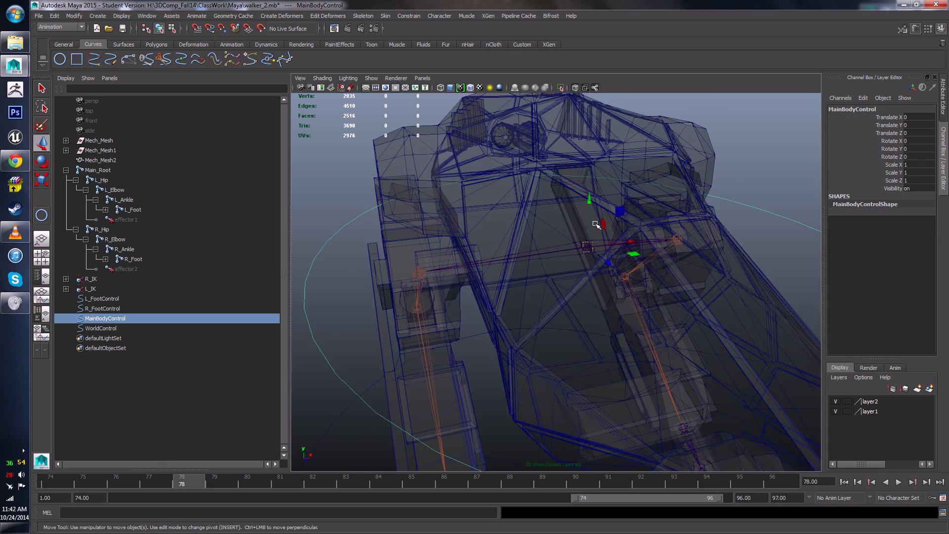
{"action": "right_click_drag", "start_coordinate": [587, 265], "coordinate": [632, 209], "text": "alt"}
{"action": "middle_click_drag", "start_coordinate": [632, 209], "coordinate": [624, 244], "text": "alt"}
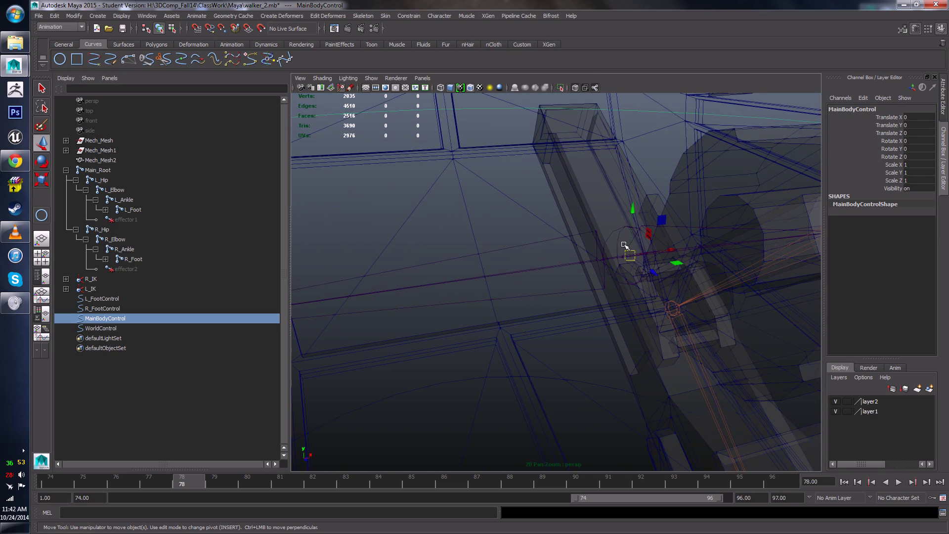
{"action": "left_click", "coordinate": [627, 279]}
{"action": "right_click_drag", "start_coordinate": [627, 281], "coordinate": [592, 305], "text": "alt"}
{"action": "left_click_drag", "start_coordinate": [592, 305], "coordinate": [627, 307], "text": "alt"}
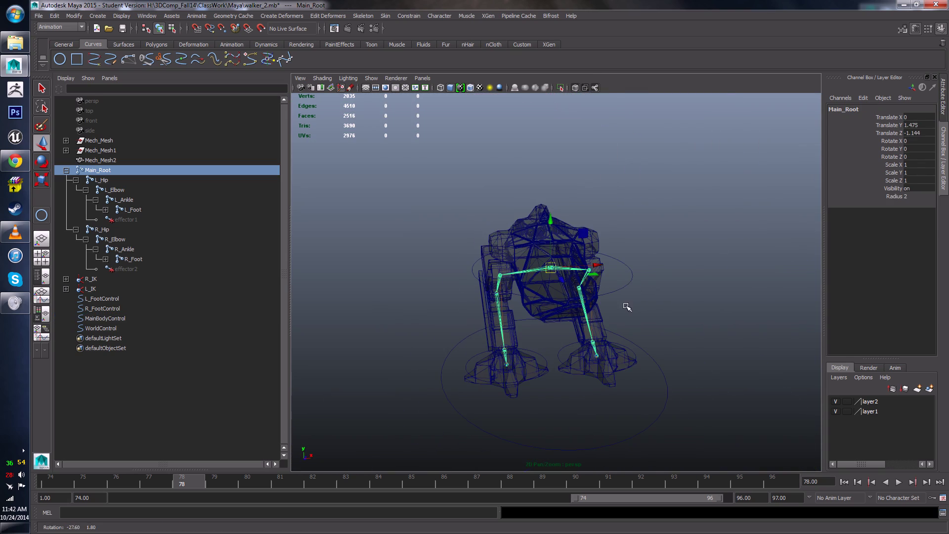
- Parent constrain the Main_Root joint to MainBodyControl
{"action": "left_click", "coordinate": [616, 258]}
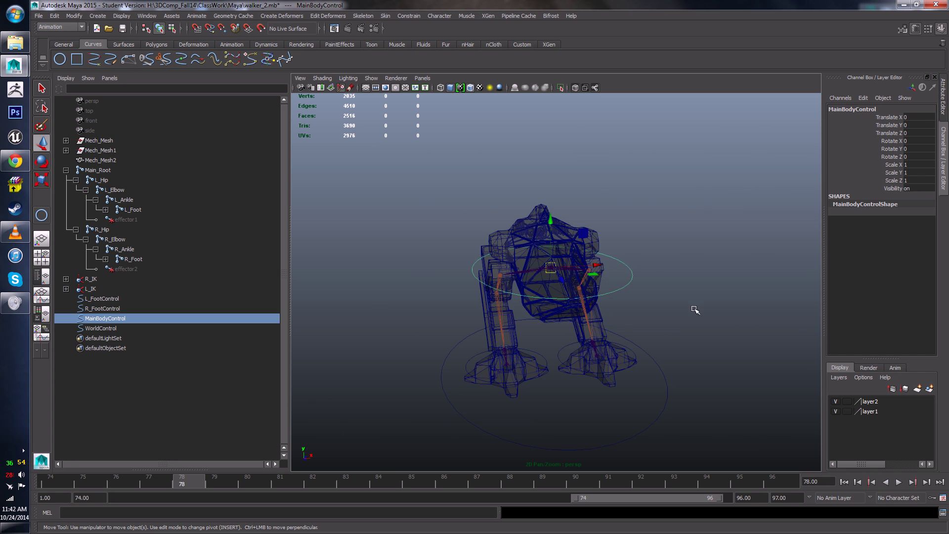
{"action": "right_click_drag", "start_coordinate": [524, 287], "coordinate": [560, 305], "text": "alt"}
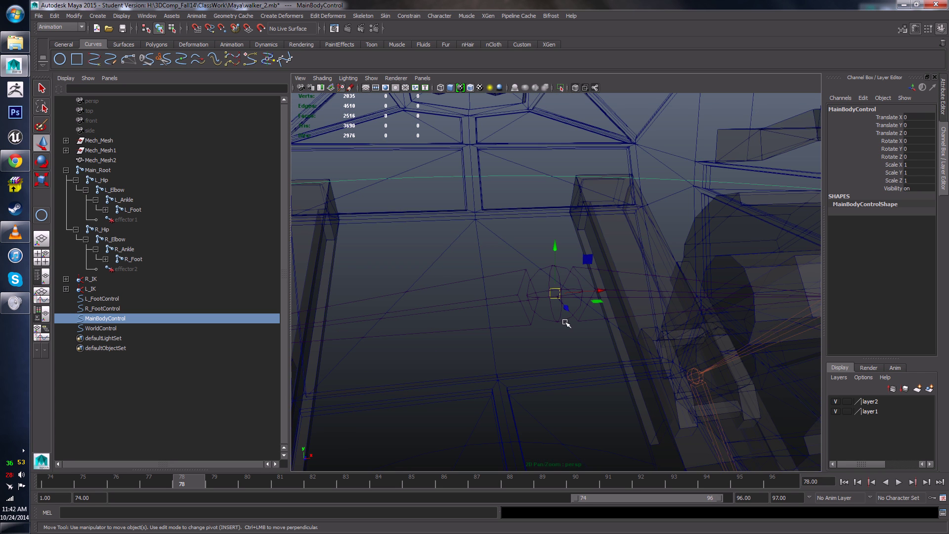
{"action": "left_click", "coordinate": [562, 317], "text": "shift"}
{"action": "left_click", "coordinate": [409, 16]}
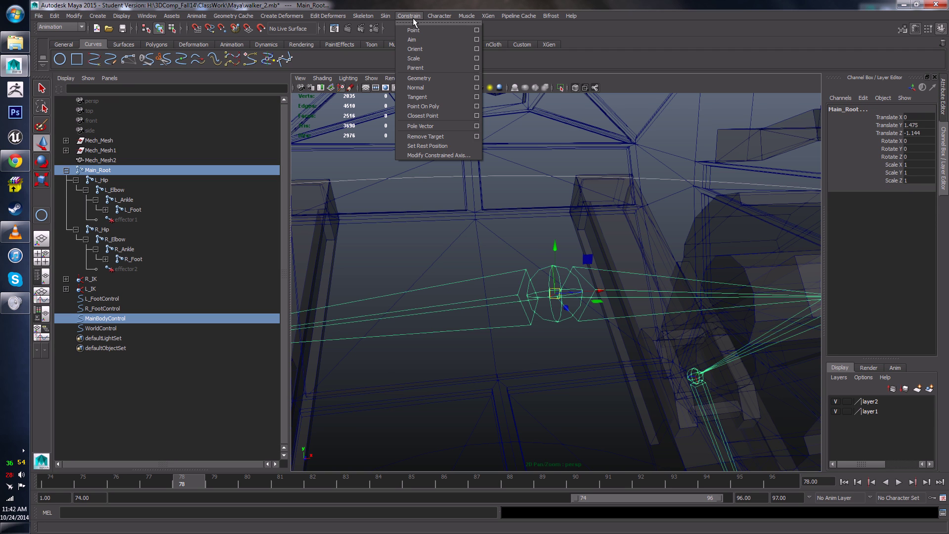
{"action": "left_click", "coordinate": [421, 68]}
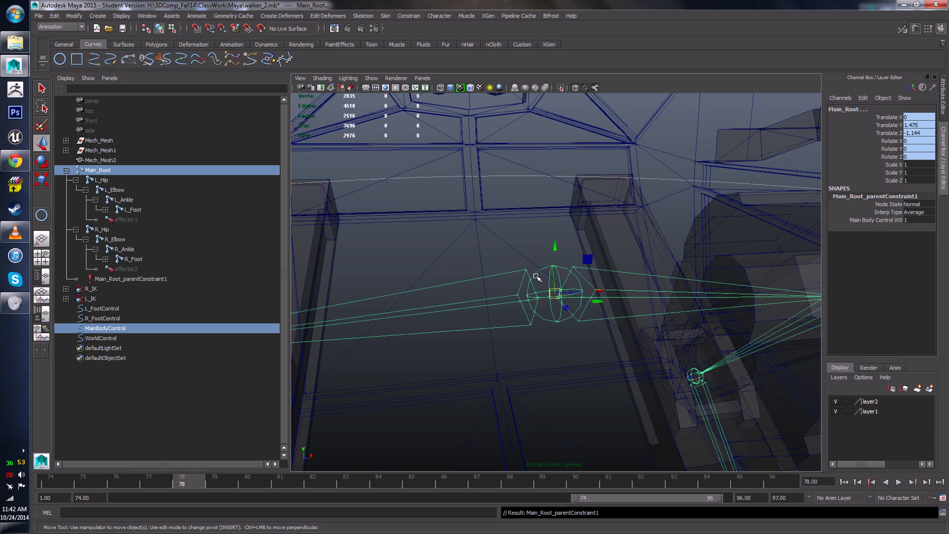
- Rotate MainBodyControl about its Z axis as a test of the root constraint, and undo the rotation
{"action": "scroll", "coordinate": [537, 278], "scroll_direction": "down", "scroll_amount": 10}
{"action": "scroll", "coordinate": [537, 278], "scroll_direction": "down", "scroll_amount": 10}
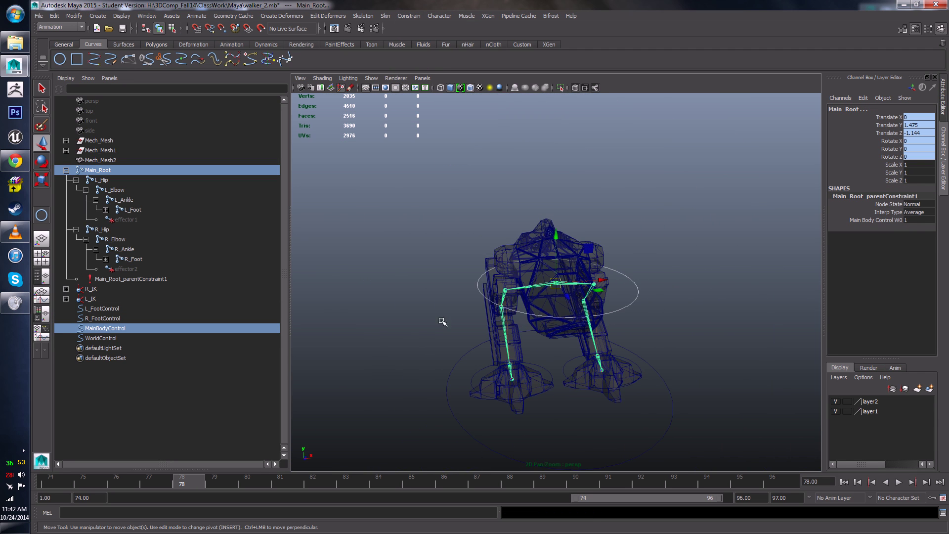
{"action": "left_click", "coordinate": [478, 287]}
{"action": "key", "text": "e"}
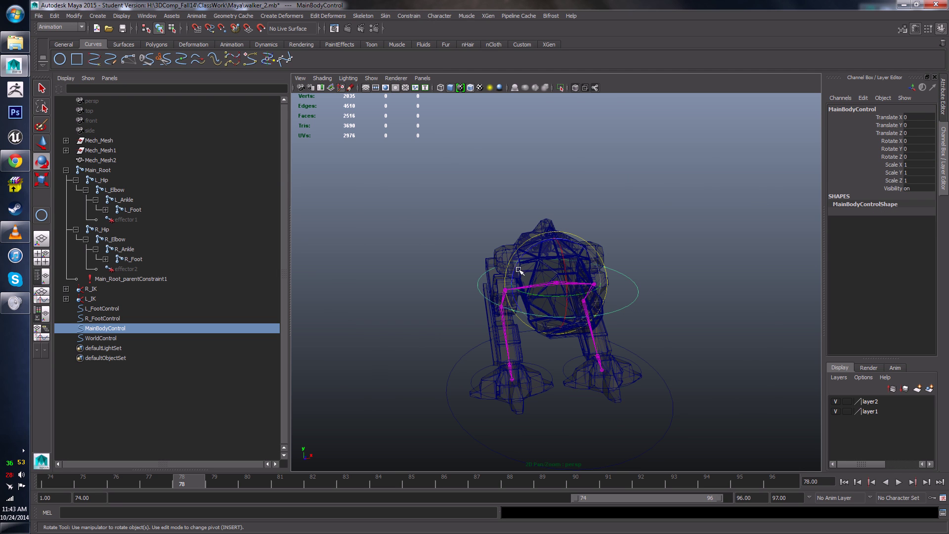
{"action": "left_click_drag", "start_coordinate": [516, 271], "coordinate": [498, 286]}
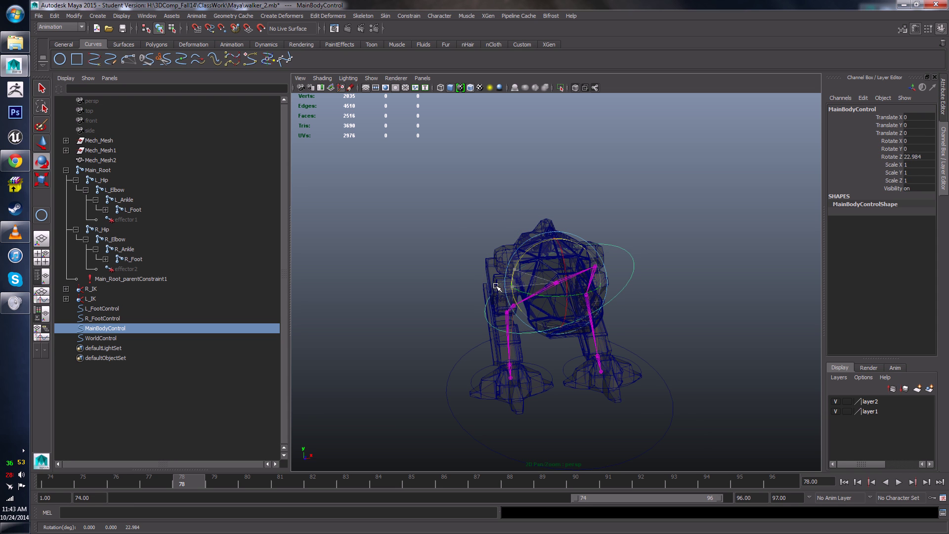
{"action": "key", "text": "ctrl+z"}
{"action": "left_click_drag", "start_coordinate": [645, 353], "coordinate": [601, 367], "text": "alt"}
{"action": "scroll", "coordinate": [576, 277], "scroll_direction": "up", "scroll_amount": 5}
{"action": "scroll", "coordinate": [553, 222], "scroll_direction": "down", "scroll_amount": 3}
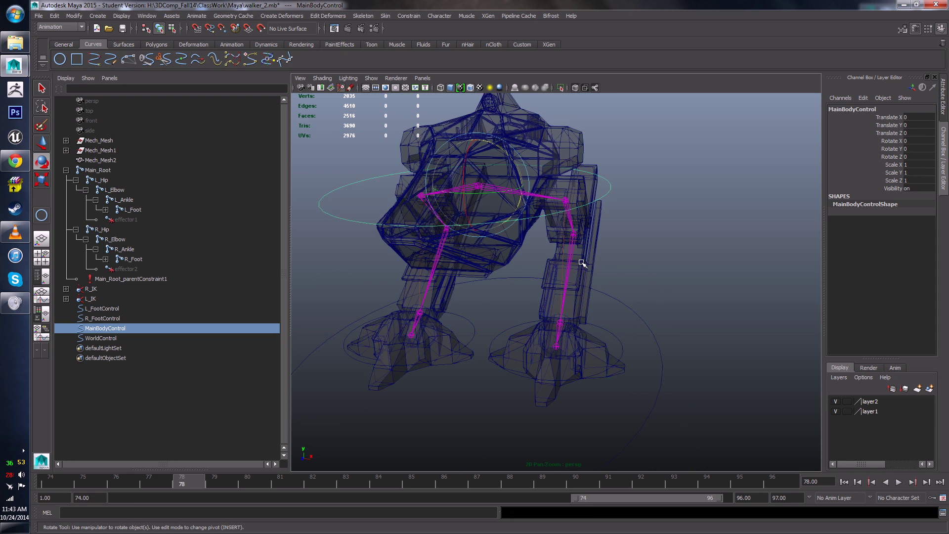
- Rotate MainBodyControl once more to check how both legs and feet react, and undo the rotation
{"action": "scroll", "coordinate": [542, 167], "scroll_direction": "up", "scroll_amount": 2}
{"action": "left_click_drag", "start_coordinate": [535, 186], "coordinate": [503, 192]}
{"action": "key", "text": "ctrl+z"}
- Point constrain the L_Foot joint to L_FootControl
{"action": "scroll", "coordinate": [616, 357], "scroll_direction": "up", "scroll_amount": 4}
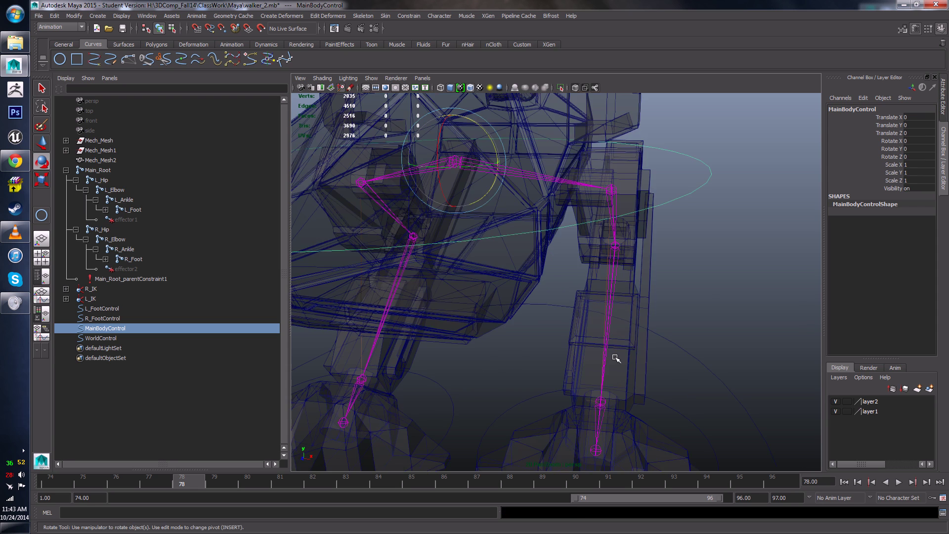
{"action": "middle_click_drag", "start_coordinate": [617, 358], "coordinate": [610, 309], "text": "alt"}
{"action": "scroll", "coordinate": [613, 311], "scroll_direction": "up", "scroll_amount": 4}
{"action": "middle_click_drag", "start_coordinate": [644, 341], "coordinate": [684, 276], "text": "alt"}
{"action": "left_click", "coordinate": [685, 275]}
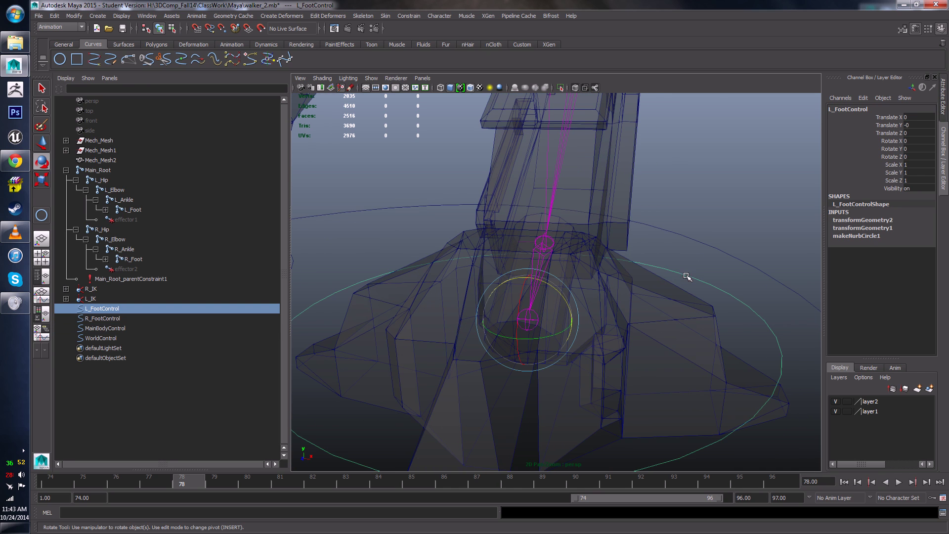
{"action": "key", "text": "w"}
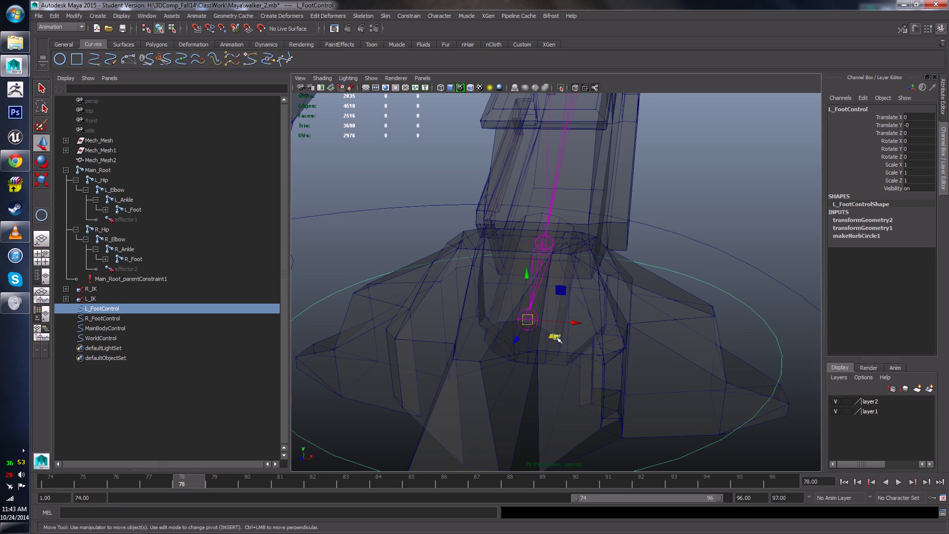
{"action": "left_click", "coordinate": [527, 321], "text": "shift"}
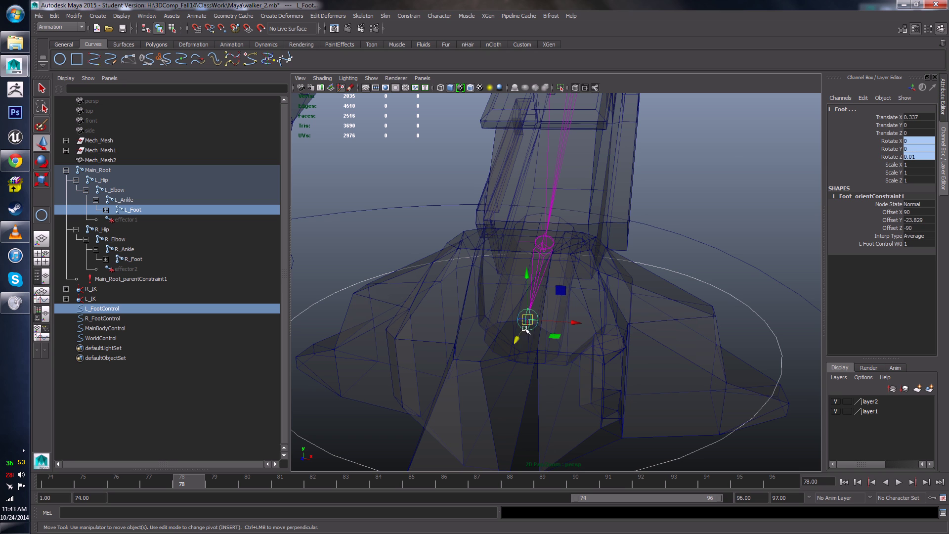
{"action": "left_click", "coordinate": [409, 16]}
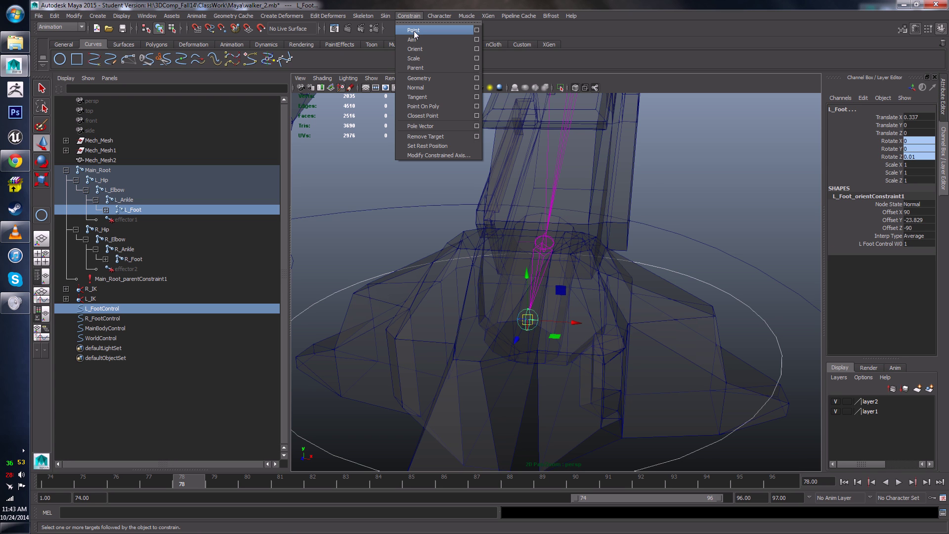
{"action": "left_click", "coordinate": [414, 32]}
- Rotate MainBodyControl about 54 degrees on its Z axis as a test of the left foot's point constraint, and undo the rotation
{"action": "scroll", "coordinate": [548, 262], "scroll_direction": "down", "scroll_amount": 6}
{"action": "left_click", "coordinate": [699, 232]}
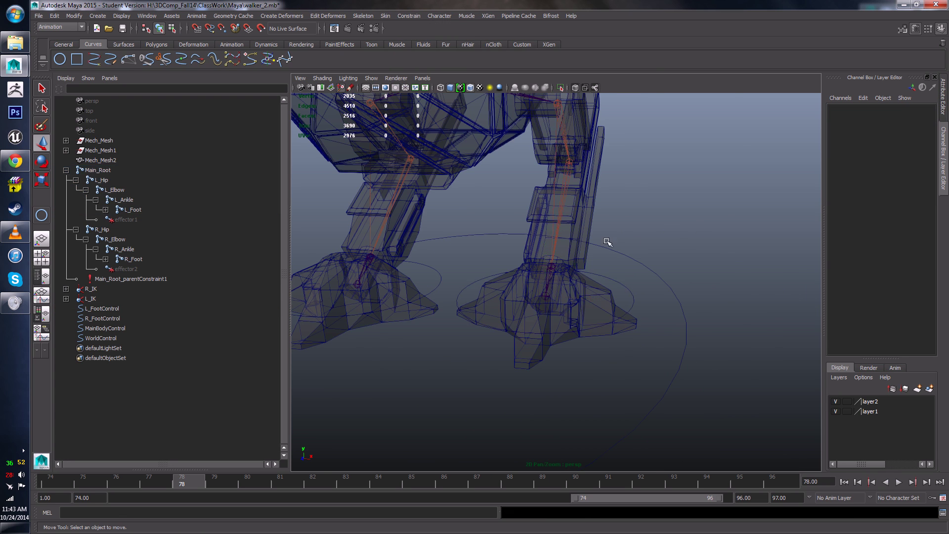
{"action": "scroll", "coordinate": [605, 240], "scroll_direction": "down", "scroll_amount": 4}
{"action": "middle_click_drag", "start_coordinate": [581, 199], "coordinate": [597, 231], "text": "alt"}
{"action": "left_click", "coordinate": [605, 204]}
{"action": "scroll", "coordinate": [602, 210], "scroll_direction": "up", "scroll_amount": 4}
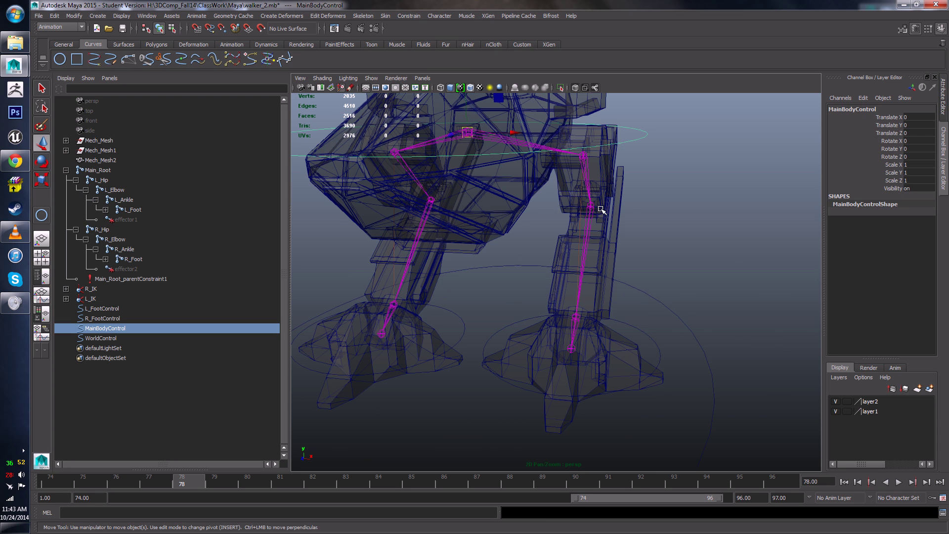
{"action": "key", "text": "e"}
{"action": "left_click_drag", "start_coordinate": [511, 106], "coordinate": [486, 96]}
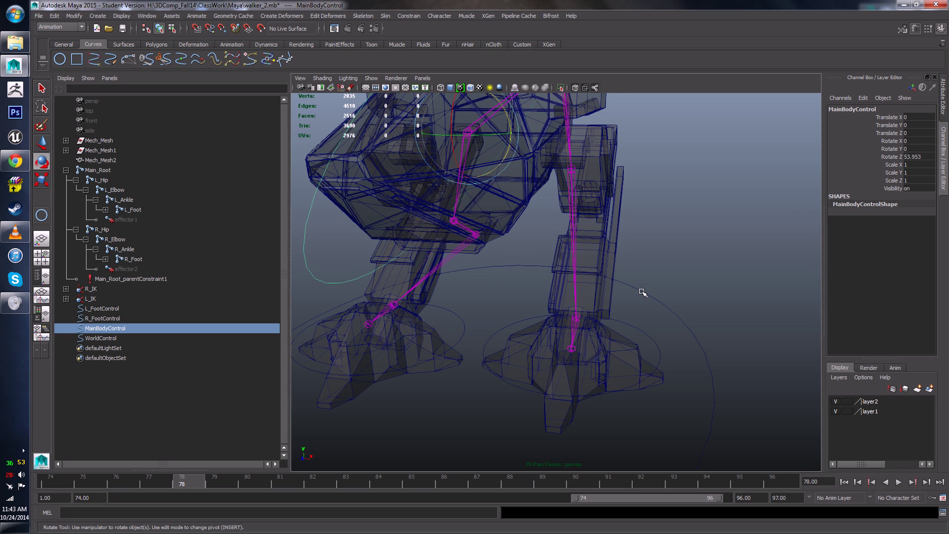
{"action": "key", "text": "ctrl+z"}
- Examine the left foot's control and joints, and inspect the constraint nodes under Main_Root and R_IK
{"action": "left_click_drag", "start_coordinate": [643, 297], "coordinate": [618, 295], "text": "alt"}
{"action": "scroll", "coordinate": [618, 295], "scroll_direction": "up", "scroll_amount": 10}
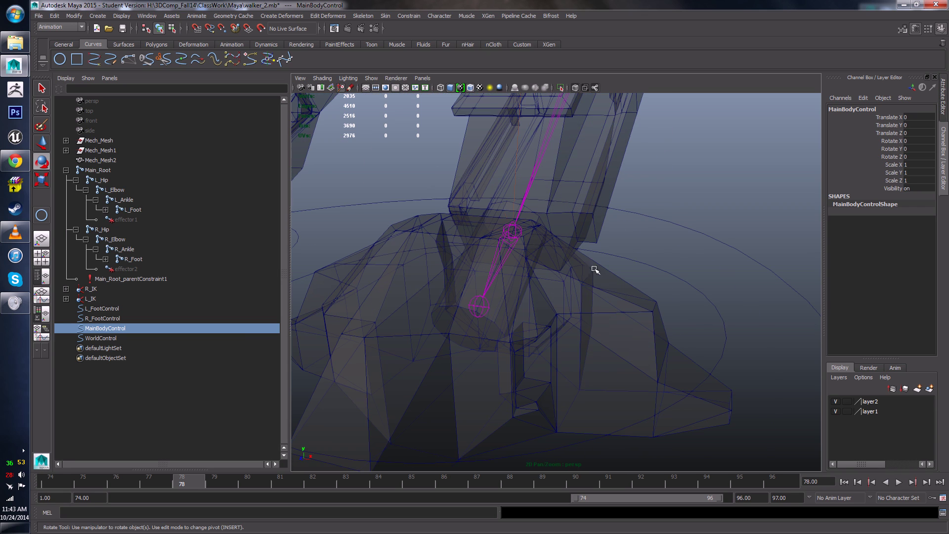
{"action": "left_click", "coordinate": [645, 263]}
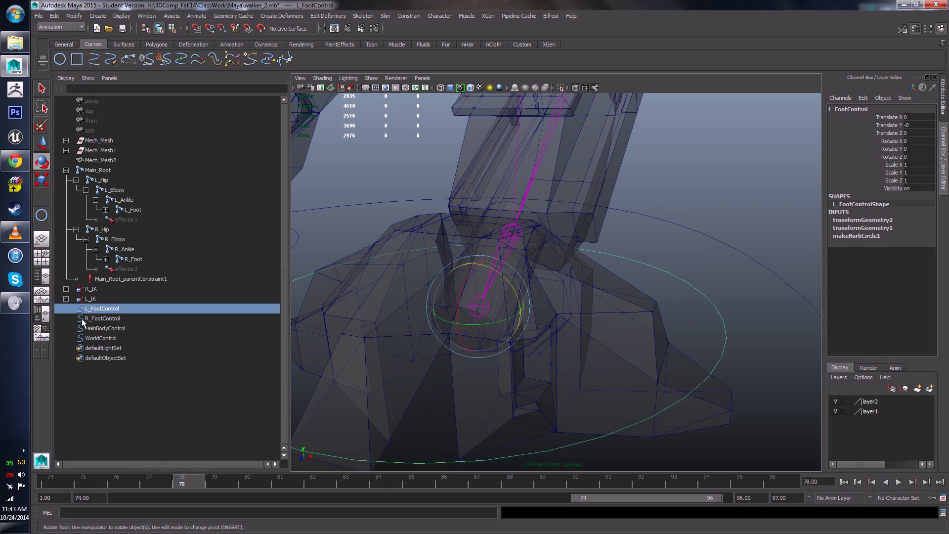
{"action": "scroll", "coordinate": [466, 327], "scroll_direction": "down", "scroll_amount": 10}
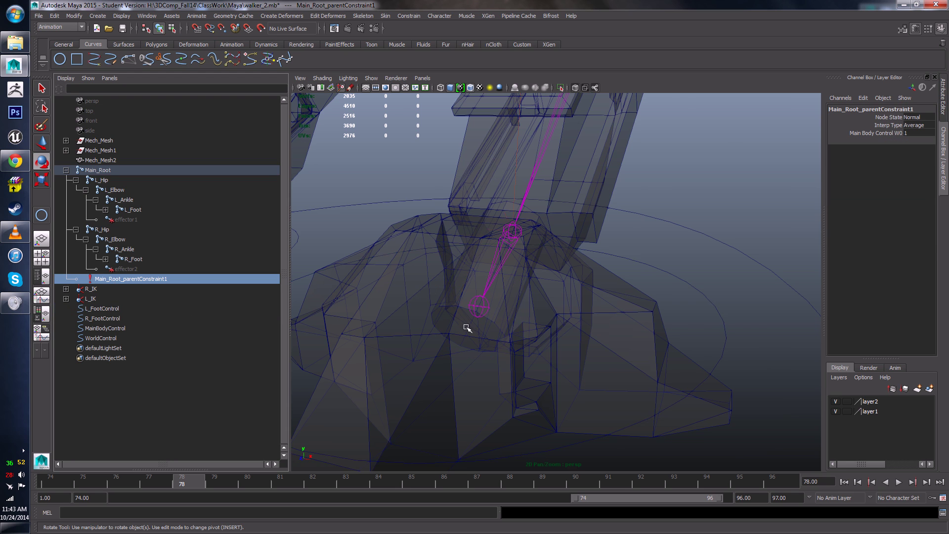
{"action": "scroll", "coordinate": [562, 333], "scroll_direction": "up", "scroll_amount": 5}
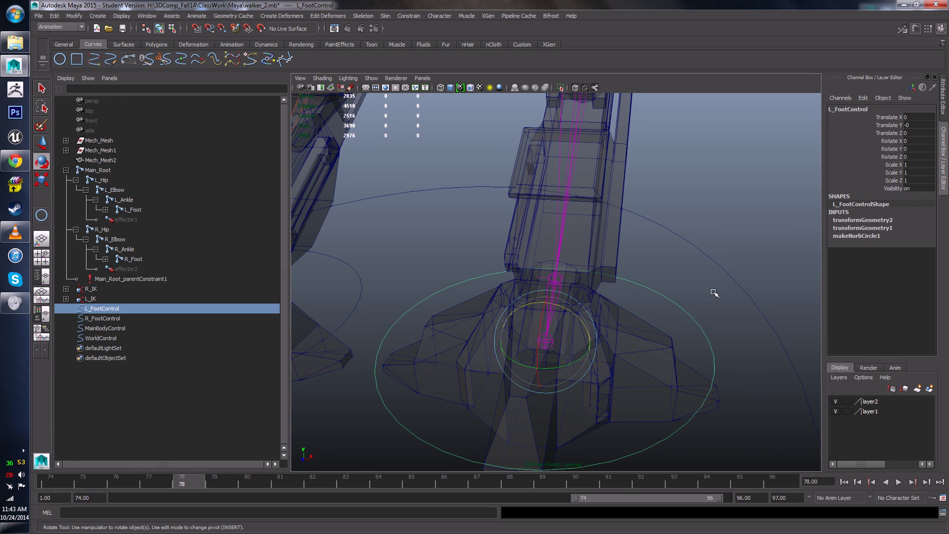
{"action": "scroll", "coordinate": [530, 366], "scroll_direction": "up", "scroll_amount": 4}
{"action": "scroll", "coordinate": [543, 381], "scroll_direction": "down", "scroll_amount": 6}
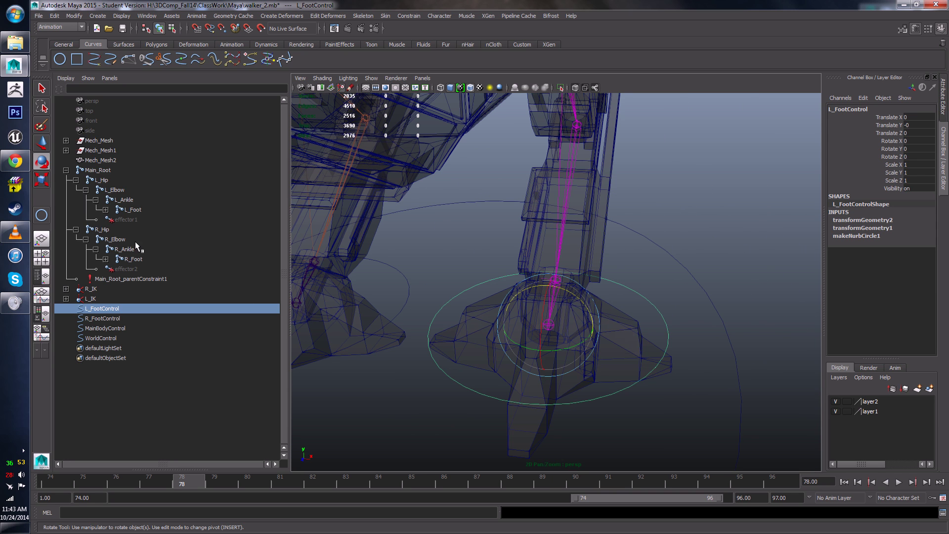
{"action": "left_click", "coordinate": [112, 278]}
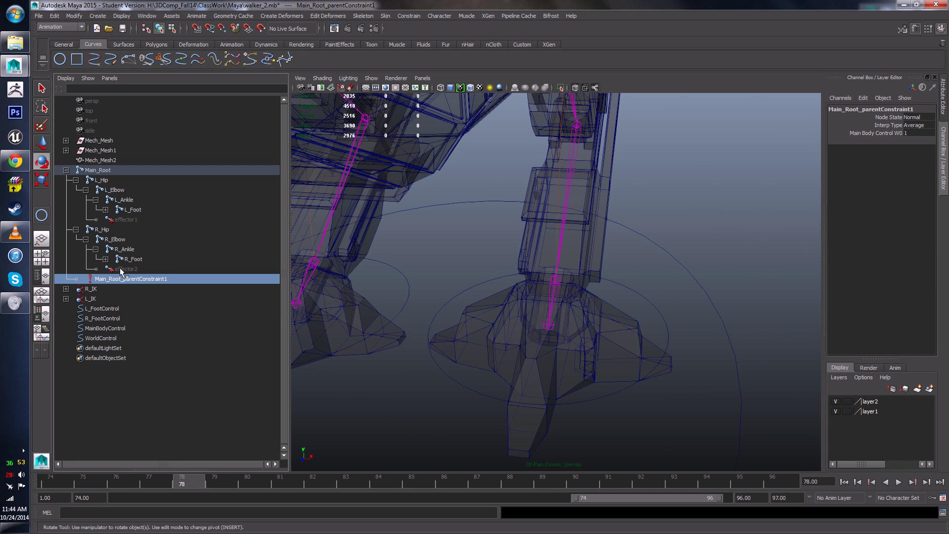
{"action": "left_click", "coordinate": [66, 289]}
{"action": "left_click", "coordinate": [113, 298]}
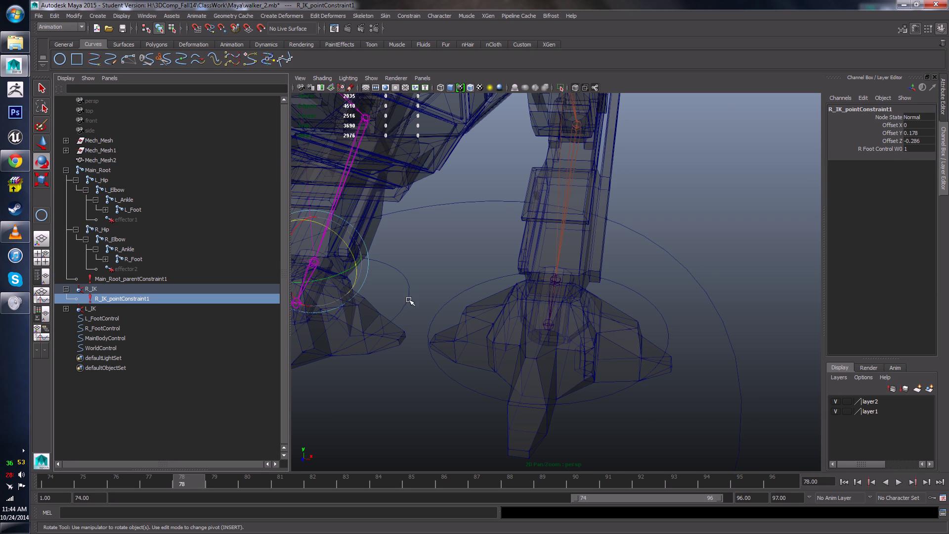
{"action": "middle_click_drag", "start_coordinate": [396, 299], "coordinate": [530, 290], "text": "alt"}
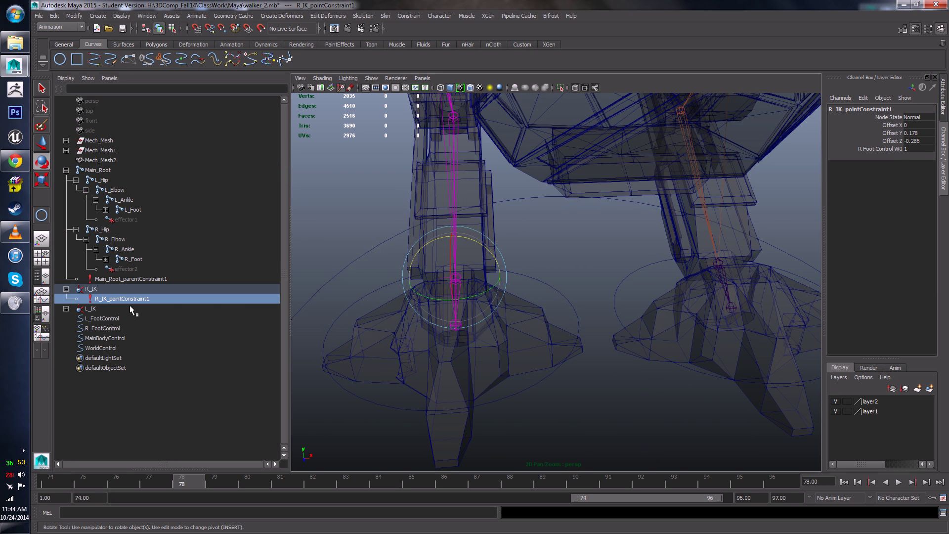
{"action": "middle_click_drag", "start_coordinate": [706, 265], "coordinate": [493, 234], "text": "alt"}
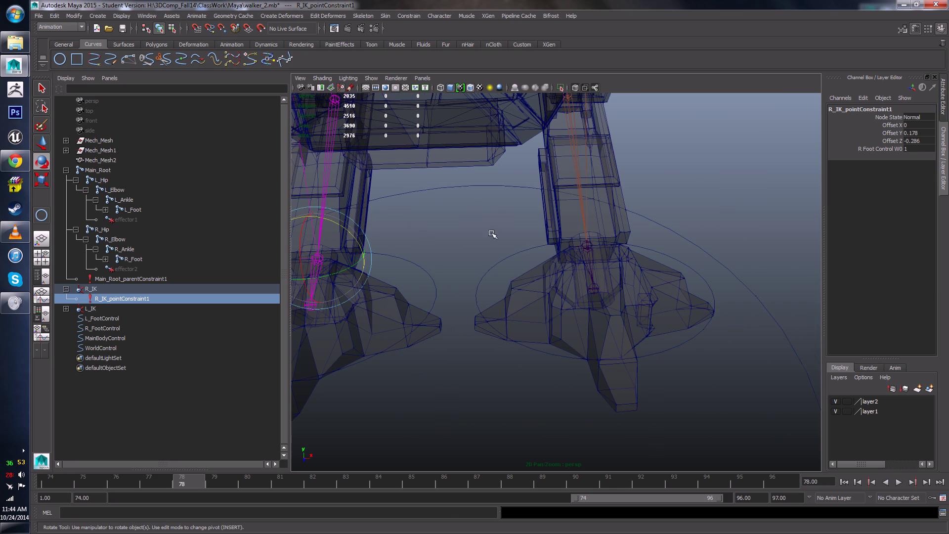
- Delete the point constraint and the orient constraint from the L_Foot joint
{"action": "left_click", "coordinate": [105, 210]}
{"action": "left_click", "coordinate": [159, 229]}
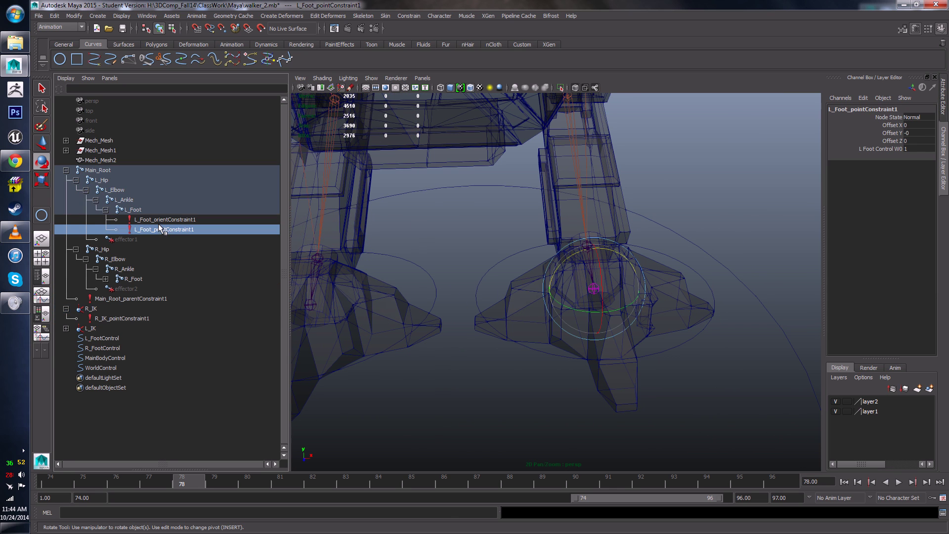
{"action": "left_click", "coordinate": [158, 223]}
{"action": "left_click", "coordinate": [160, 250]}
{"action": "left_click", "coordinate": [160, 220]}
{"action": "left_click_drag", "start_coordinate": [533, 317], "coordinate": [474, 301], "text": "alt"}
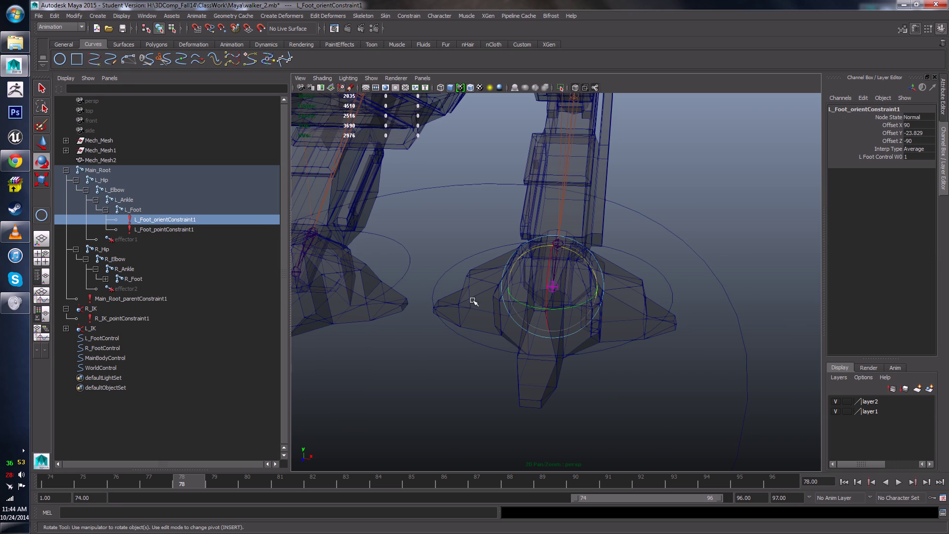
{"action": "left_click", "coordinate": [161, 229]}
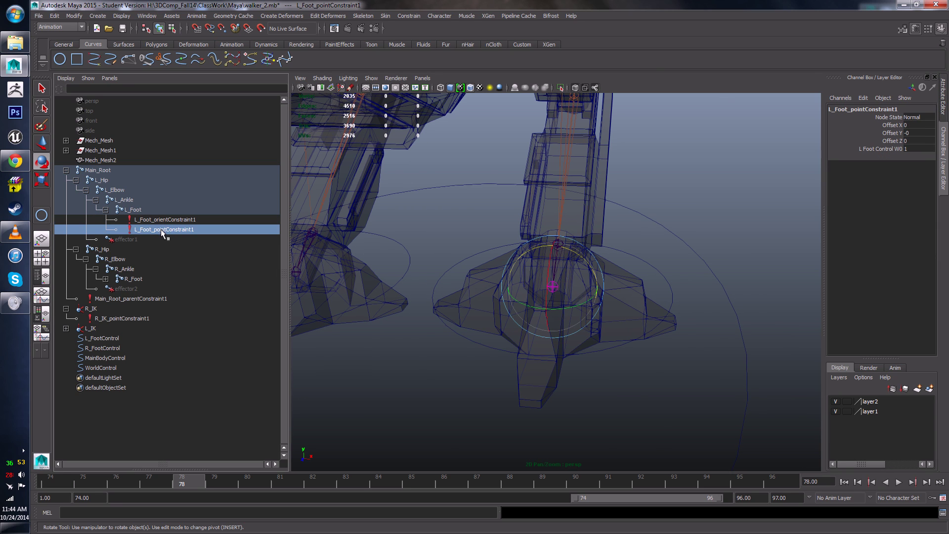
{"action": "key", "text": "Delete"}
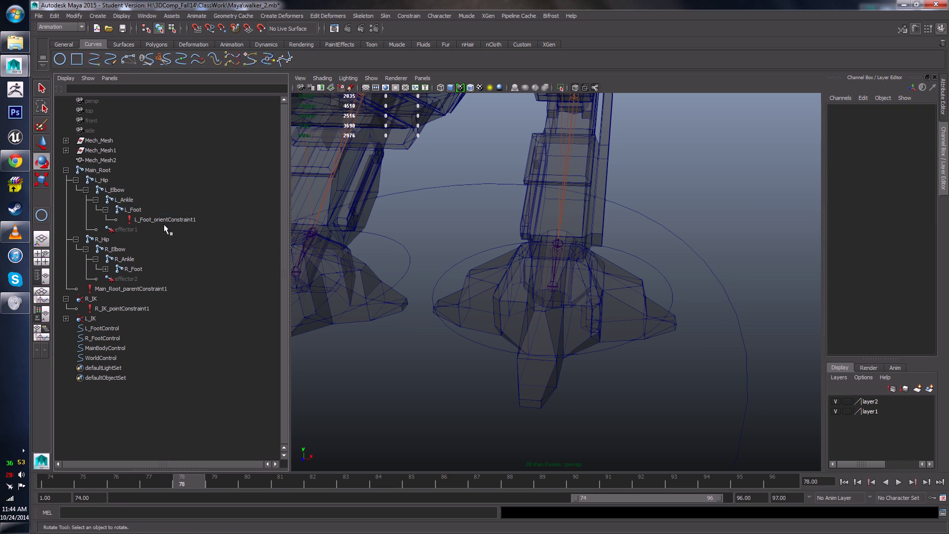
{"action": "left_click", "coordinate": [162, 219]}
{"action": "key", "text": "Delete"}
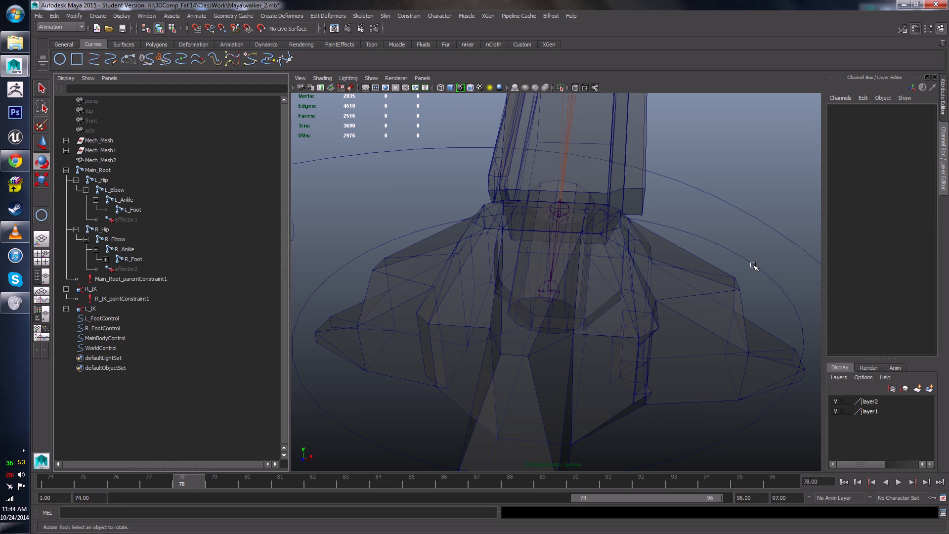
- Parent constrain the L_Foot joint to L_FootControl
{"action": "left_click", "coordinate": [681, 288]}
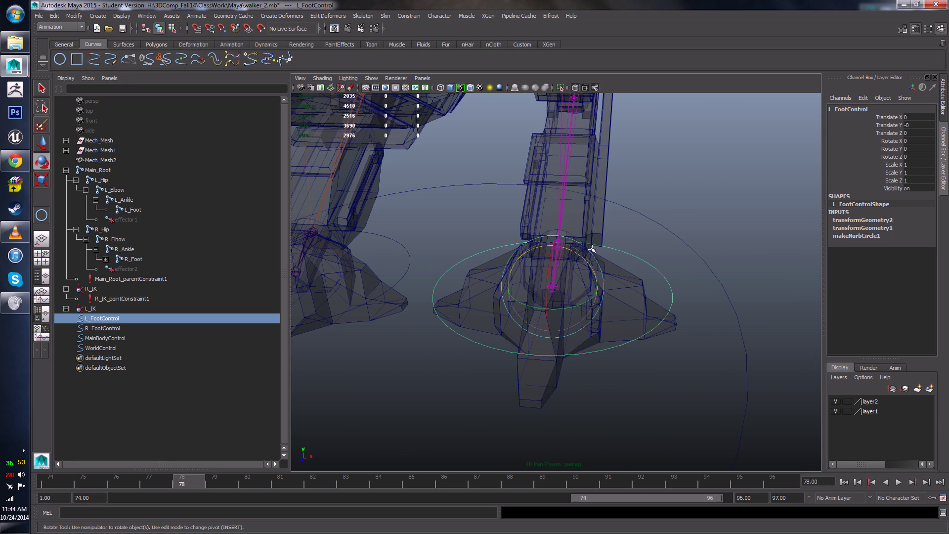
{"action": "scroll", "coordinate": [610, 339], "scroll_direction": "up", "scroll_amount": 4}
{"action": "key", "text": "w"}
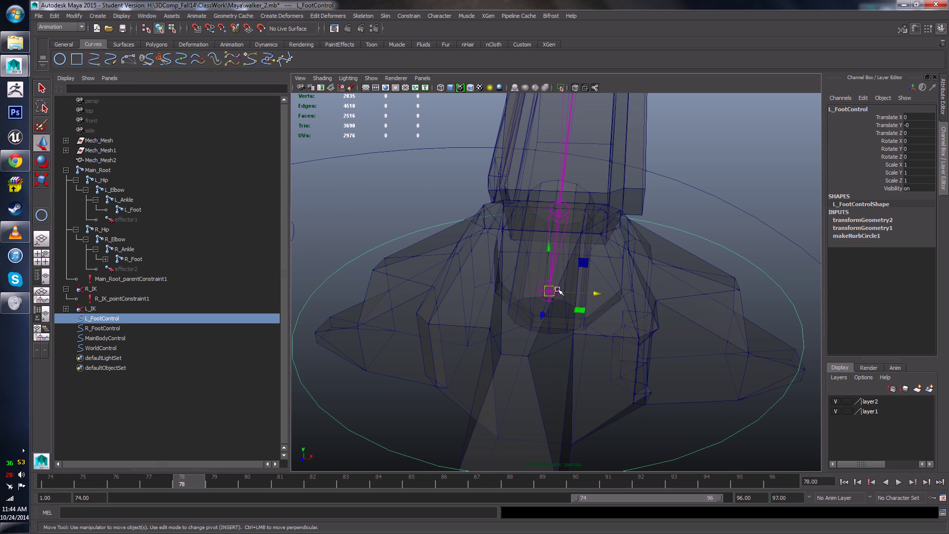
{"action": "left_click", "coordinate": [557, 290], "text": "shift"}
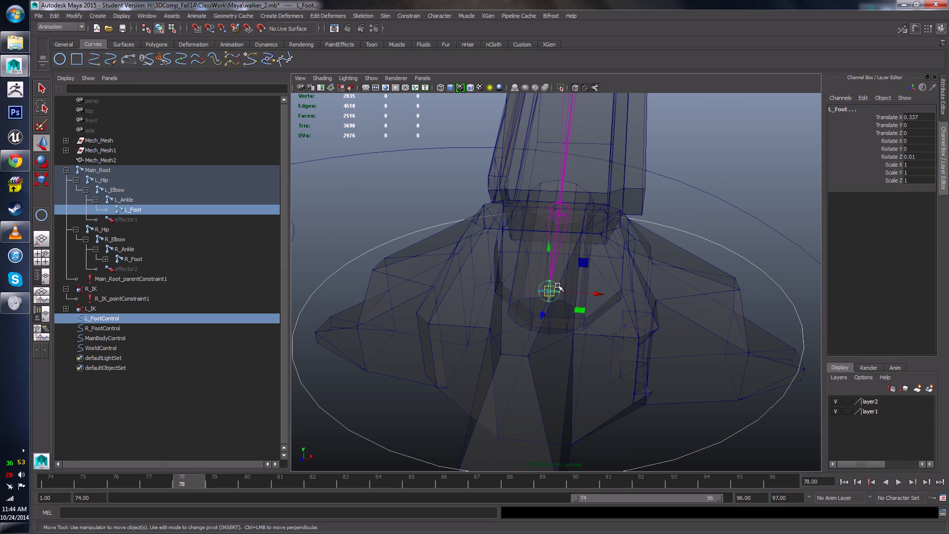
{"action": "left_click", "coordinate": [402, 18]}
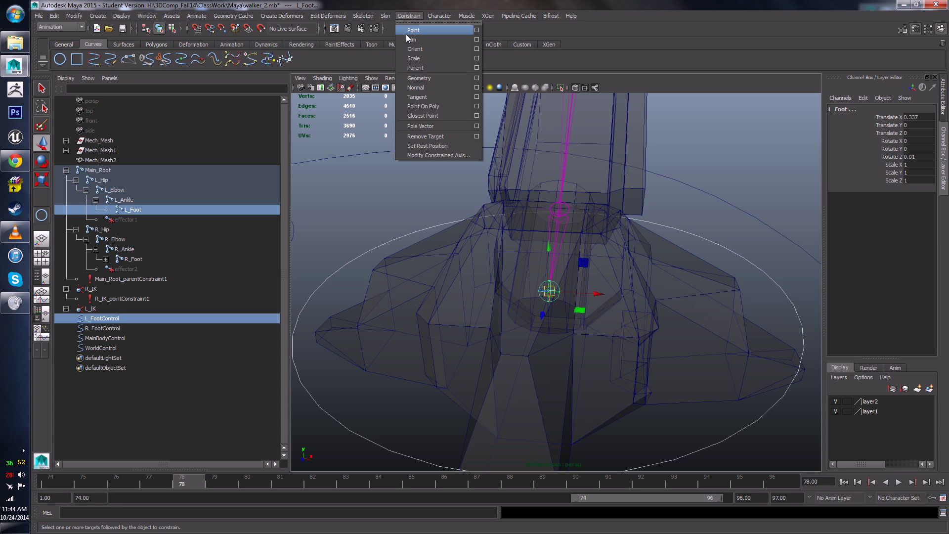
{"action": "left_click", "coordinate": [421, 67]}
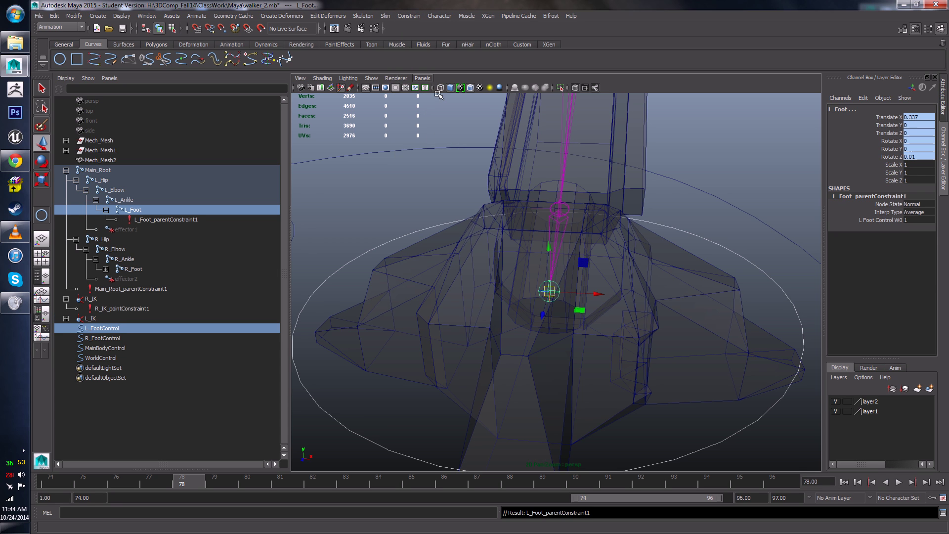
- Move L_FootControl as a test of how the left leg follows the parent constraint, and undo the moves
{"action": "scroll", "coordinate": [660, 317], "scroll_direction": "down", "scroll_amount": 5}
{"action": "left_click", "coordinate": [640, 287]}
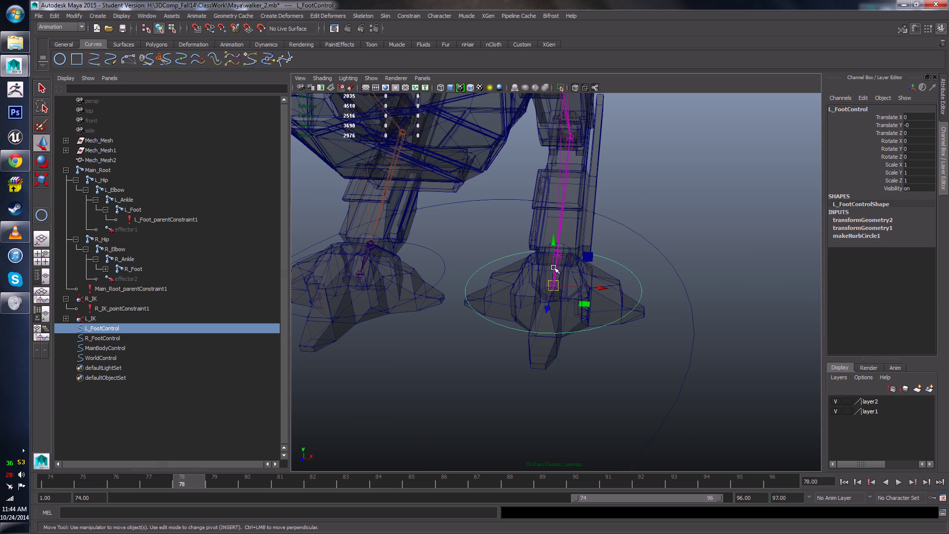
{"action": "left_click_drag", "start_coordinate": [554, 257], "coordinate": [540, 170]}
{"action": "key", "text": "ctrl+z"}
{"action": "scroll", "coordinate": [568, 268], "scroll_direction": "down", "scroll_amount": 5}
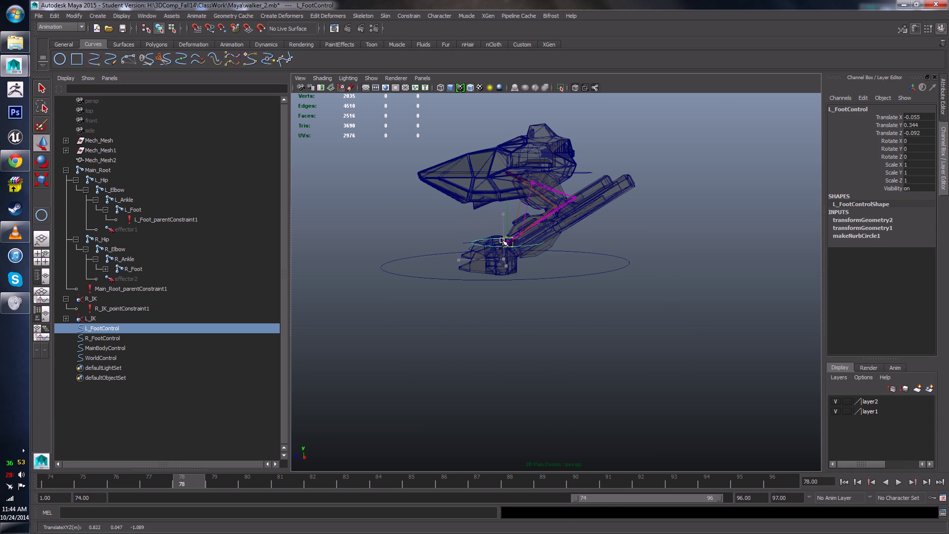
{"action": "key", "text": "ctrl+z"}
- Rotate MainBodyControl back and forth about Z to test the feet, leaving Rotate Z at 4.142
{"action": "left_click", "coordinate": [588, 211]}
{"action": "key", "text": "e"}
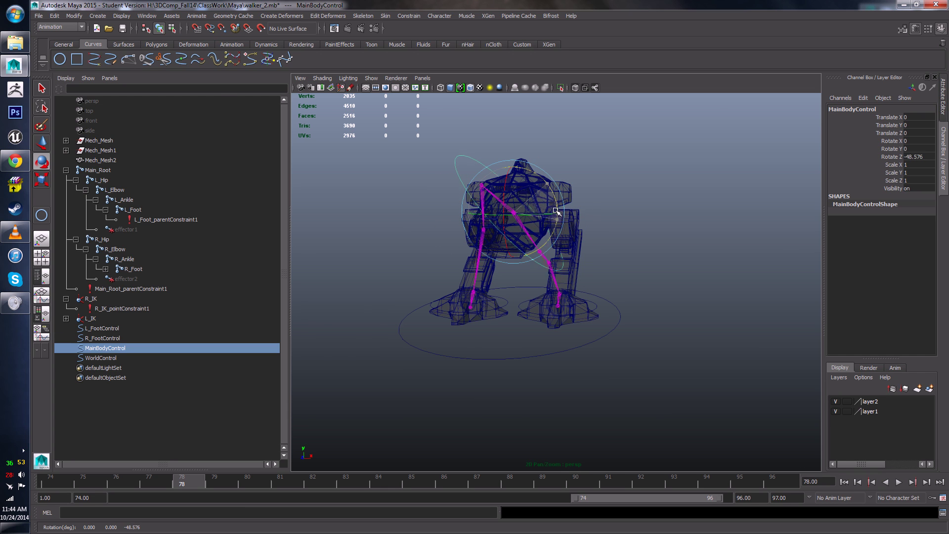
{"action": "left_click_drag", "start_coordinate": [556, 211], "coordinate": [509, 209]}
{"action": "scroll", "coordinate": [508, 209], "scroll_direction": "up", "scroll_amount": 5}
{"action": "left_click_drag", "start_coordinate": [515, 153], "coordinate": [579, 301]}
{"action": "right_click_drag", "start_coordinate": [580, 301], "coordinate": [580, 396], "text": "alt"}
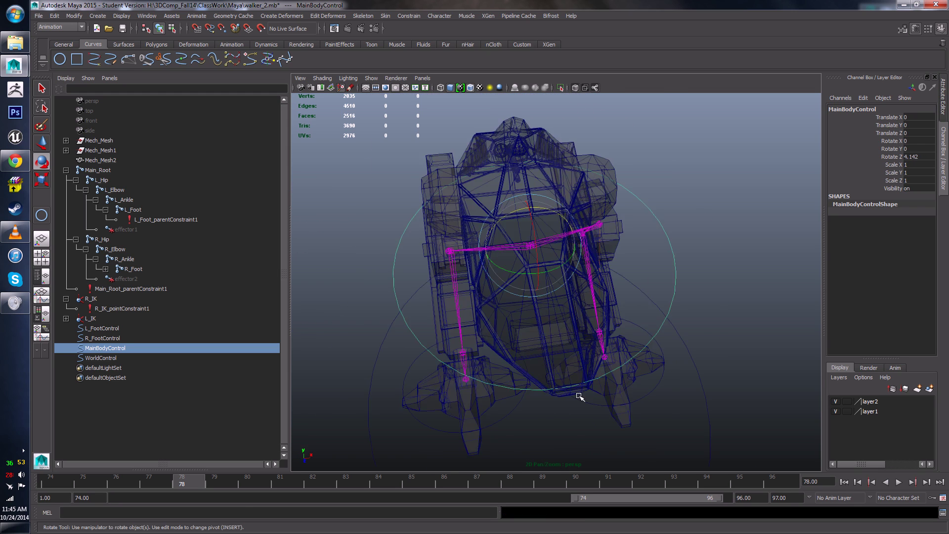
- Delete the orient constraint from the R_Foot joint
{"action": "left_click_drag", "start_coordinate": [581, 396], "coordinate": [485, 362], "text": "alt"}
{"action": "left_click", "coordinate": [499, 335]}
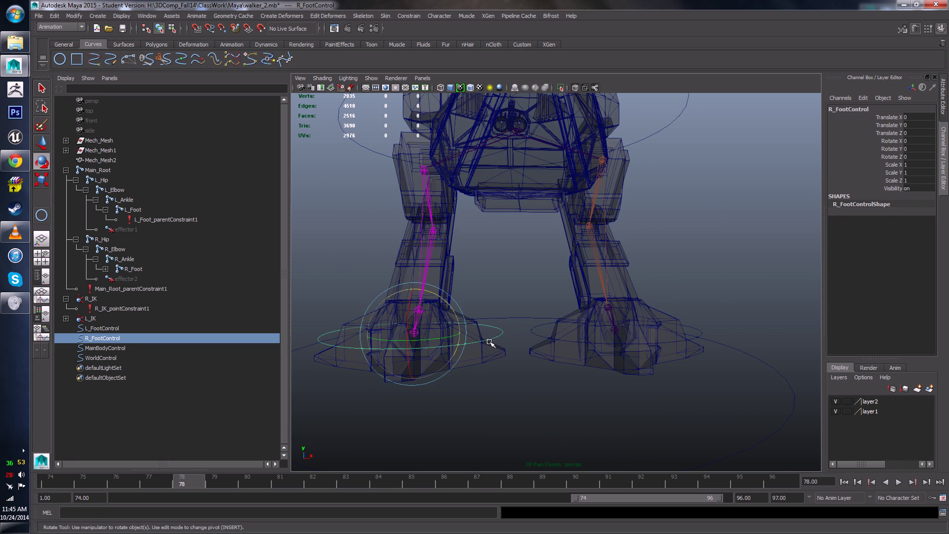
{"action": "middle_click_drag", "start_coordinate": [490, 341], "coordinate": [548, 328], "text": "alt"}
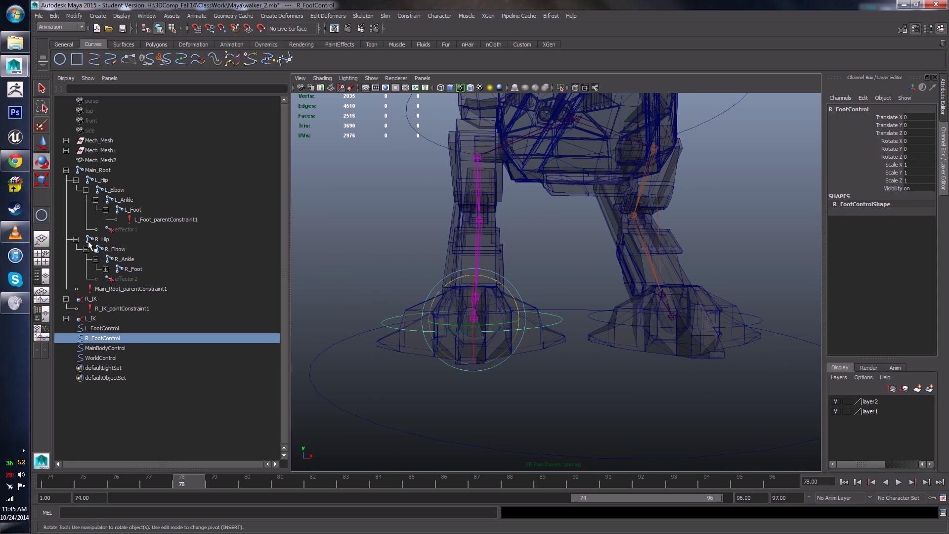
{"action": "left_click", "coordinate": [106, 269]}
{"action": "left_click", "coordinate": [143, 278]}
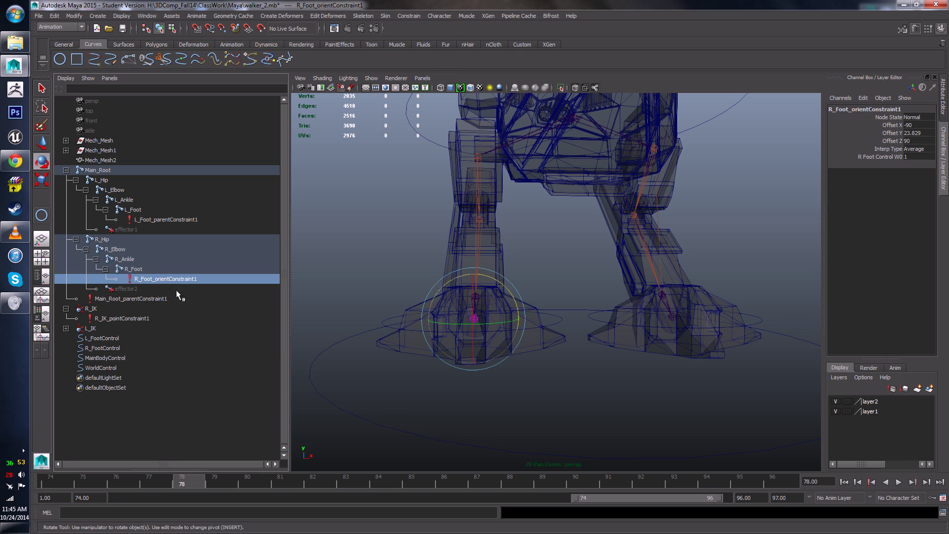
{"action": "key", "text": "Delete"}
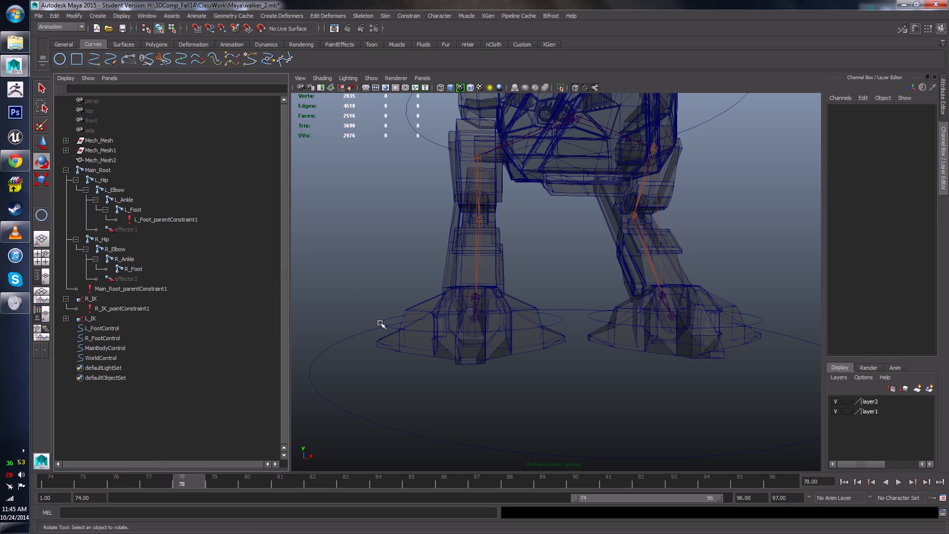
- Parent constrain the R_Foot joint to R_FootControl
{"action": "left_click", "coordinate": [382, 324]}
{"action": "key", "text": "f"}
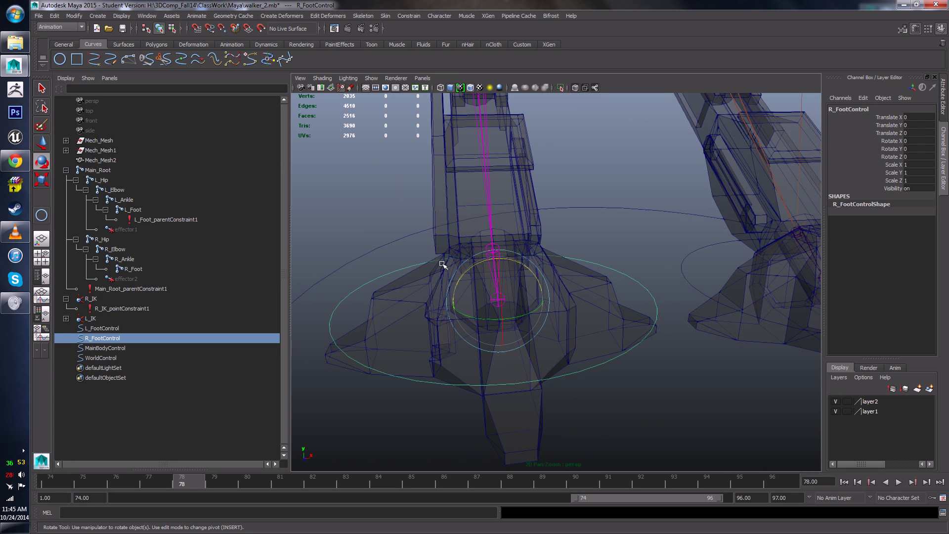
{"action": "key", "text": "w"}
{"action": "scroll", "coordinate": [519, 321], "scroll_direction": "up", "scroll_amount": 2}
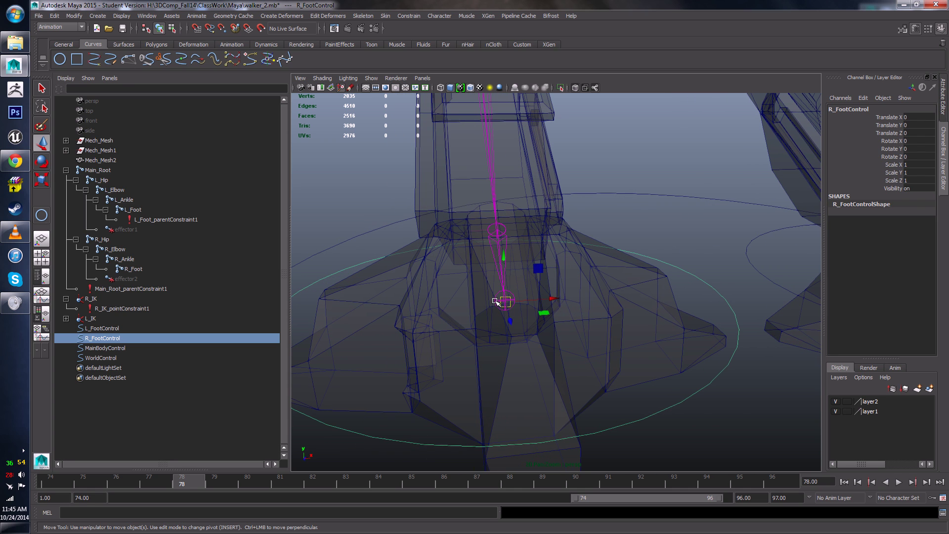
{"action": "left_click", "coordinate": [500, 301], "text": "shift"}
{"action": "left_click", "coordinate": [414, 13]}
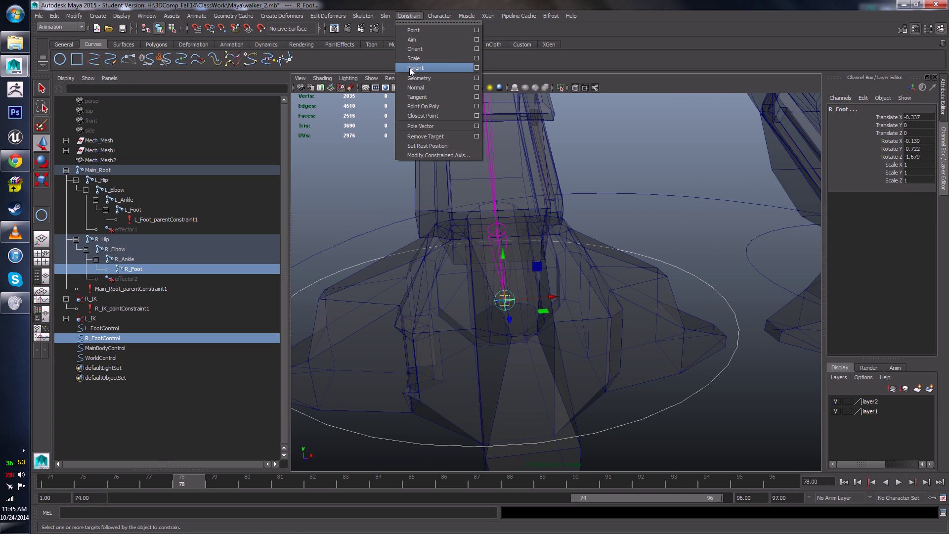
{"action": "left_click", "coordinate": [419, 67]}
{"action": "left_click", "coordinate": [625, 191]}
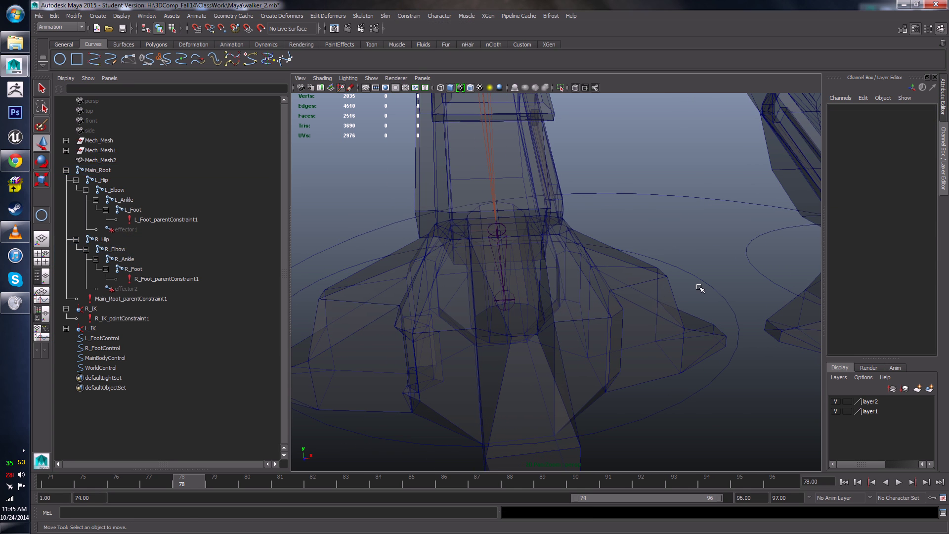
- Move R_FootControl as a test of how the right leg follows the parent constraint, and undo the move
{"action": "left_click", "coordinate": [703, 283]}
{"action": "left_click_drag", "start_coordinate": [487, 227], "coordinate": [568, 276], "text": "alt"}
{"action": "left_click_drag", "start_coordinate": [604, 219], "coordinate": [668, 224]}
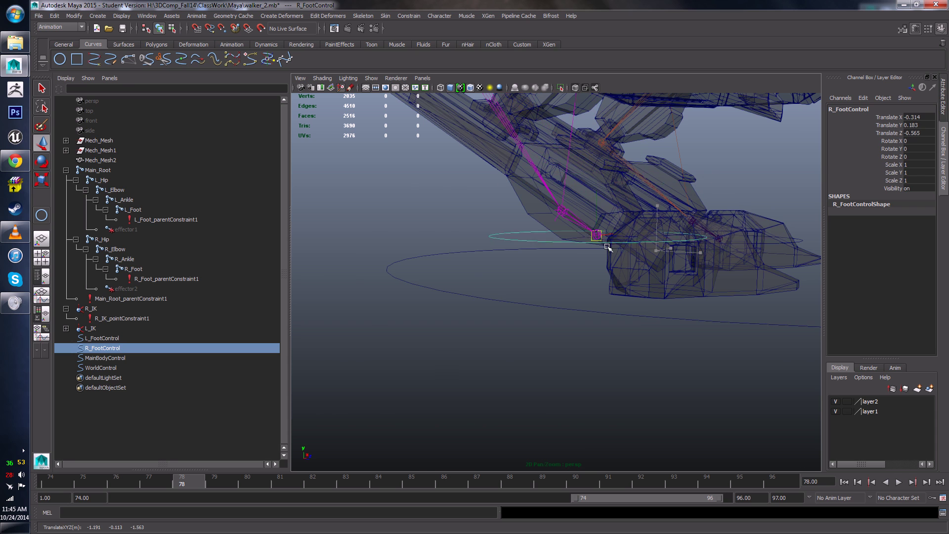
{"action": "left_click_drag", "start_coordinate": [608, 244], "coordinate": [497, 306], "text": "alt"}
{"action": "left_click", "coordinate": [615, 346]}
{"action": "left_click", "coordinate": [482, 282]}
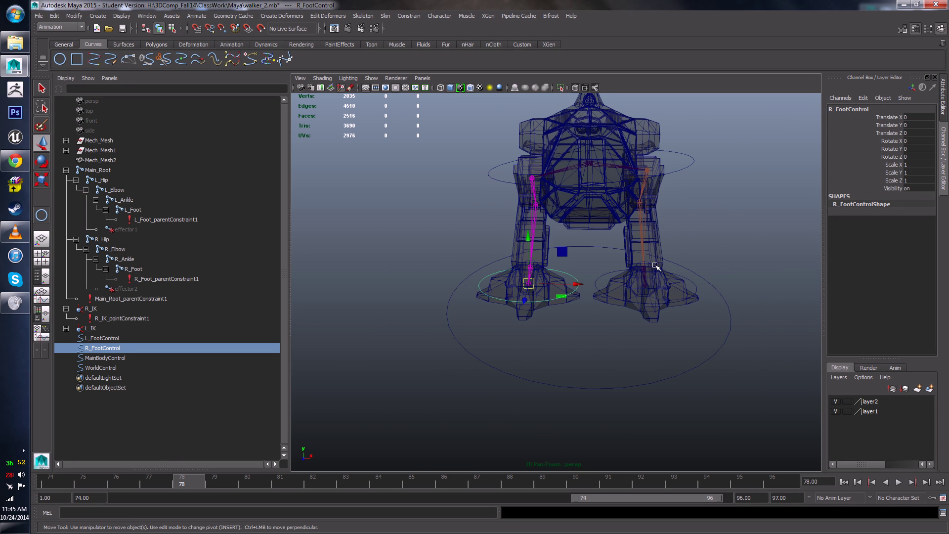
{"action": "left_click", "coordinate": [596, 278], "text": "shift"}
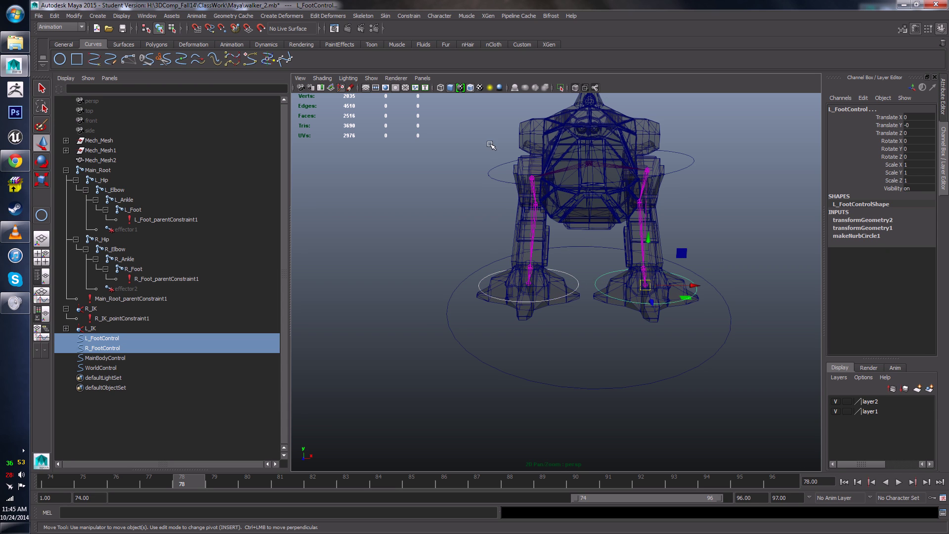
- Move MainBodyControl as a test, undo that move, and set its Rotate Z to 0
{"action": "left_click", "coordinate": [492, 171]}
{"action": "left_click_drag", "start_coordinate": [589, 161], "coordinate": [592, 147]}
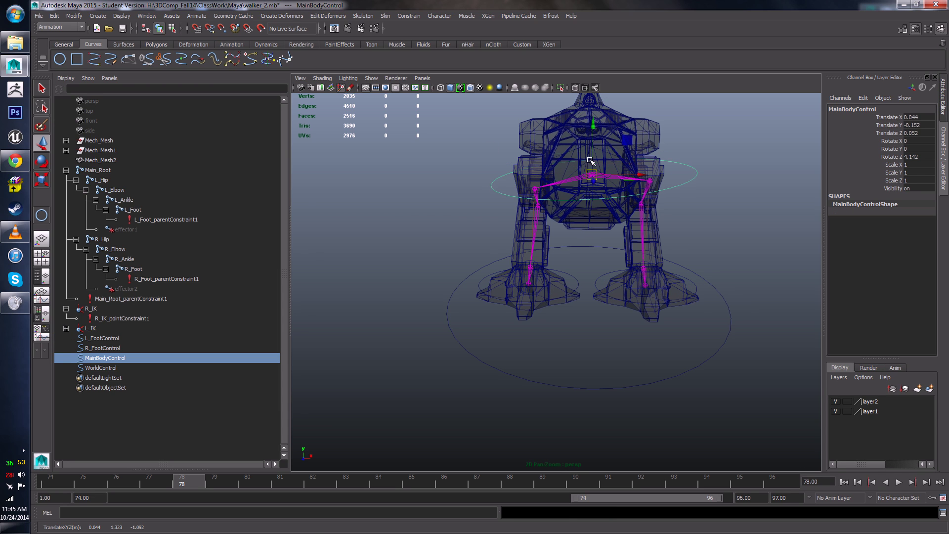
{"action": "key", "text": "ctrl+z"}
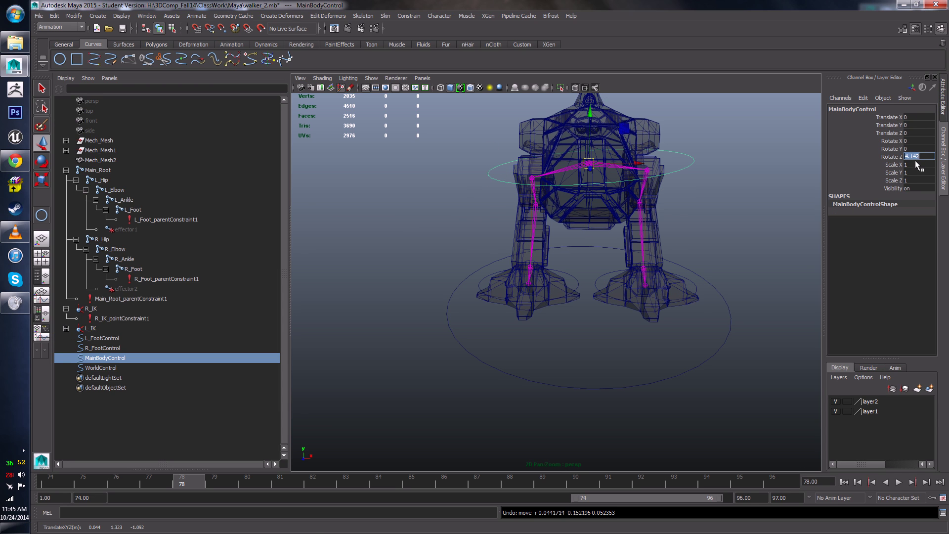
{"action": "key", "text": "Return"}
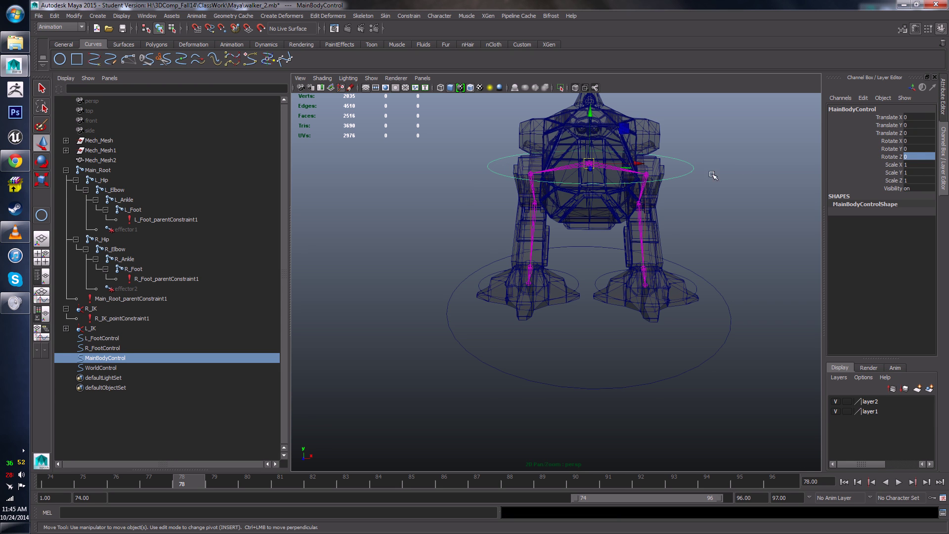
- Parent MainBodyControl, R_FootControl and L_FootControl under WorldControl in the scene hierarchy
{"action": "middle_click_drag", "start_coordinate": [701, 190], "coordinate": [676, 218], "text": "alt"}
{"action": "left_click", "coordinate": [666, 303]}
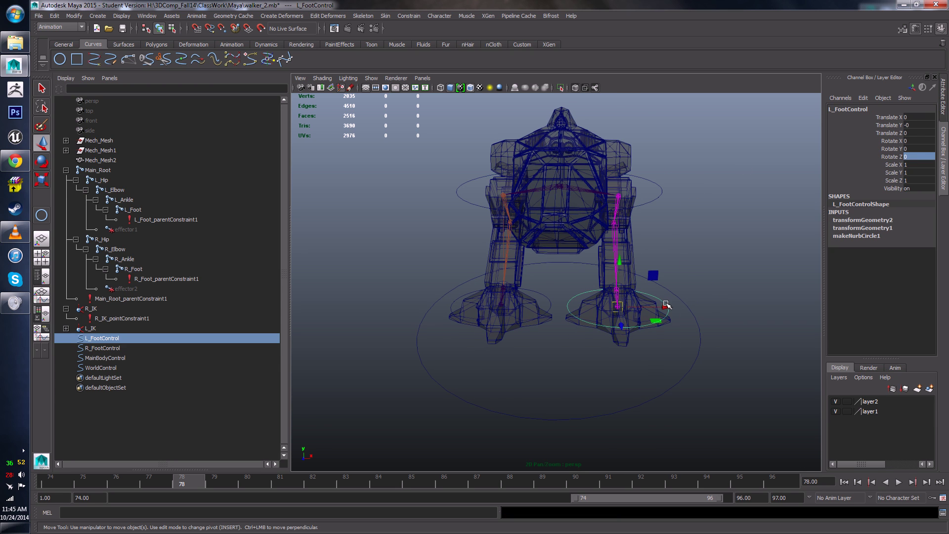
{"action": "left_click", "coordinate": [699, 352]}
{"action": "left_click_drag", "start_coordinate": [702, 360], "coordinate": [596, 357], "text": "alt"}
{"action": "left_click_drag", "start_coordinate": [539, 163], "coordinate": [627, 189], "text": "alt"}
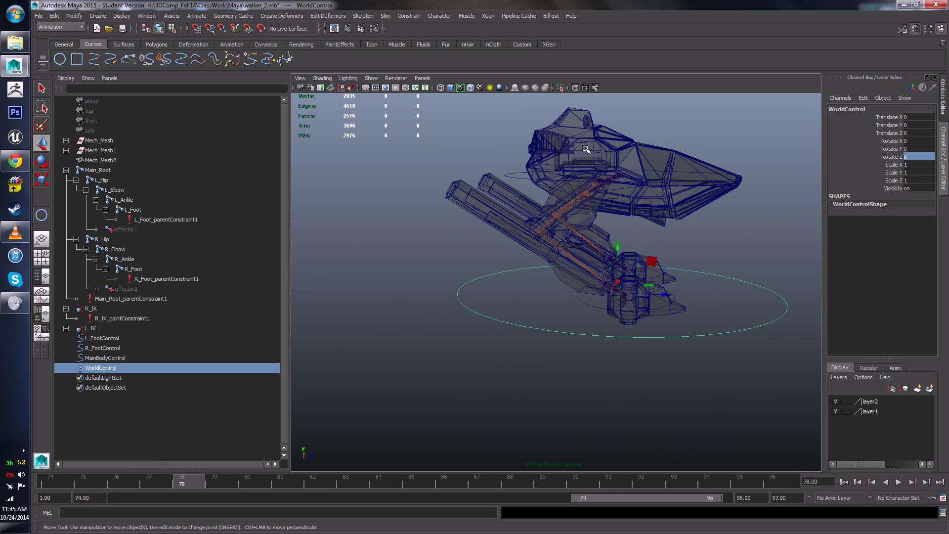
{"action": "left_click_drag", "start_coordinate": [636, 251], "coordinate": [539, 240], "text": "alt"}
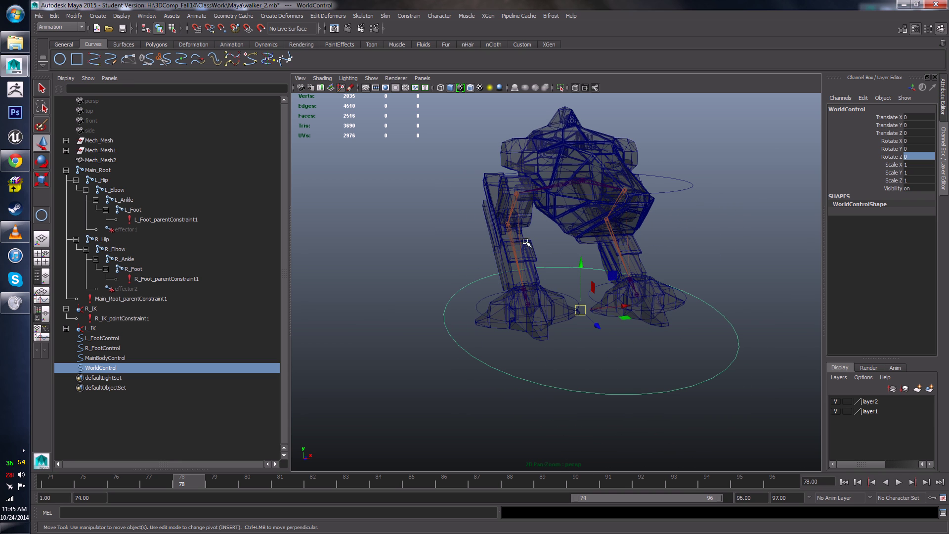
{"action": "left_click", "coordinate": [100, 362]}
{"action": "middle_click_drag", "start_coordinate": [107, 359], "coordinate": [111, 365]}
{"action": "left_click", "coordinate": [106, 348]}
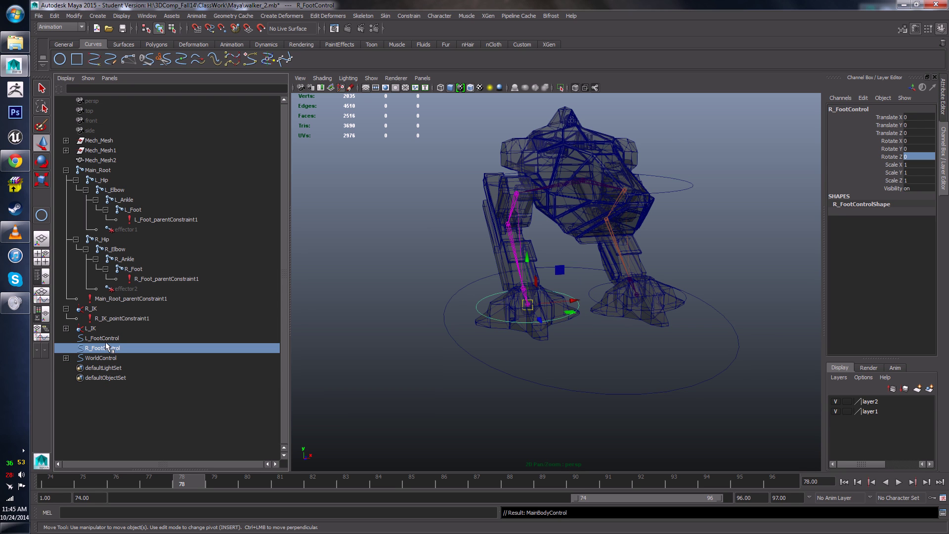
{"action": "left_click", "coordinate": [103, 337], "text": "ctrl"}
{"action": "middle_click_drag", "start_coordinate": [103, 337], "coordinate": [107, 357]}
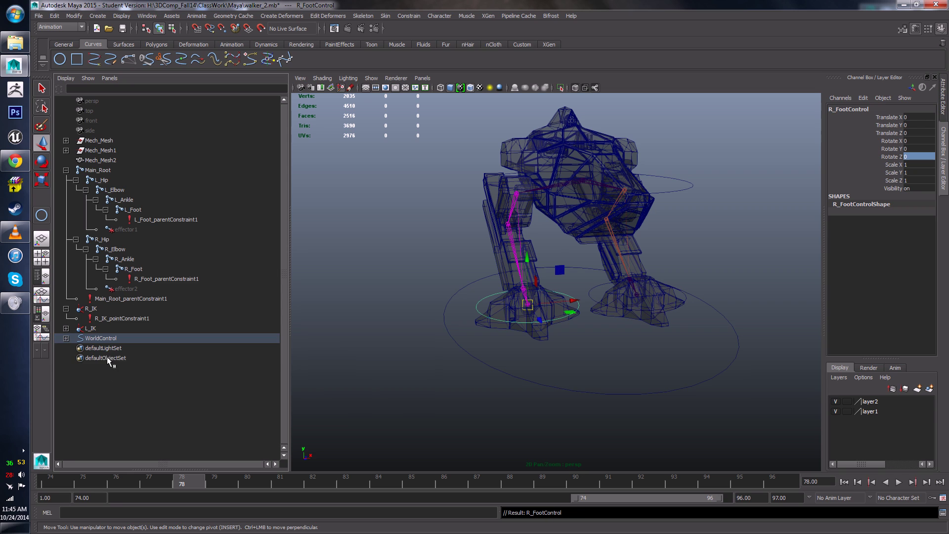
- Parent both IK handles, R_IK and L_IK, under WorldControl
{"action": "left_click", "coordinate": [66, 328]}
{"action": "left_click", "coordinate": [66, 309]}
{"action": "left_click", "coordinate": [66, 319]}
{"action": "left_click_drag", "start_coordinate": [87, 309], "coordinate": [87, 316]}
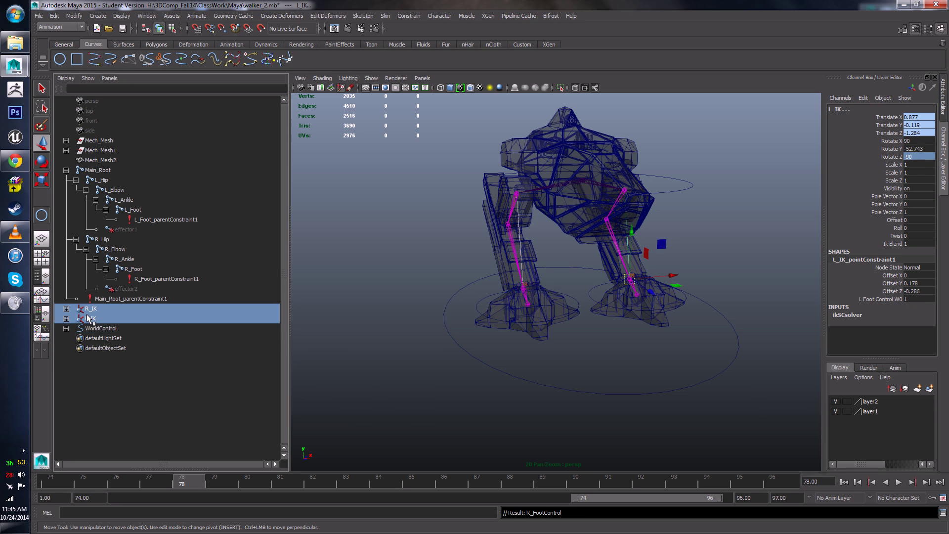
{"action": "middle_click_drag", "start_coordinate": [88, 321], "coordinate": [93, 329]}
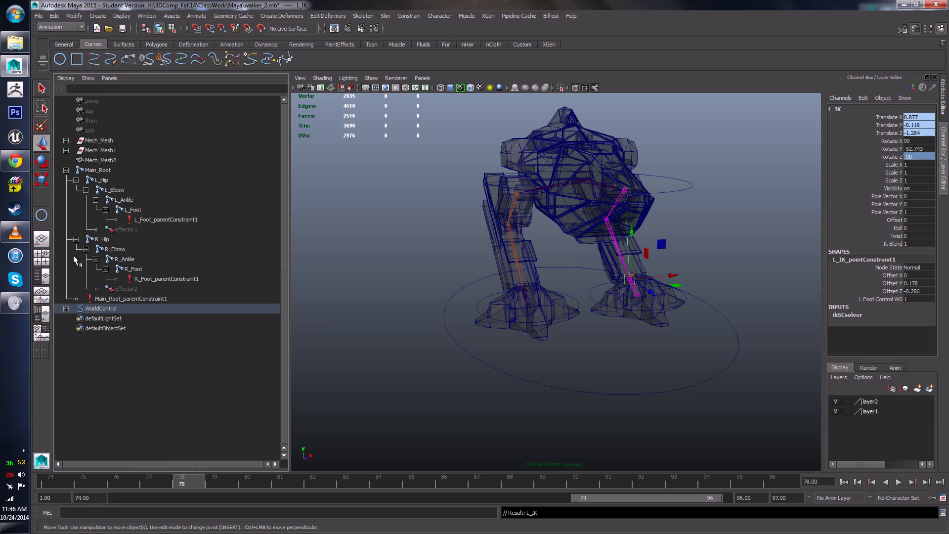
- Collapse the Main_Root joint hierarchy and parent it under WorldControl
{"action": "left_click", "coordinate": [66, 170]}
{"action": "left_click", "coordinate": [89, 170]}
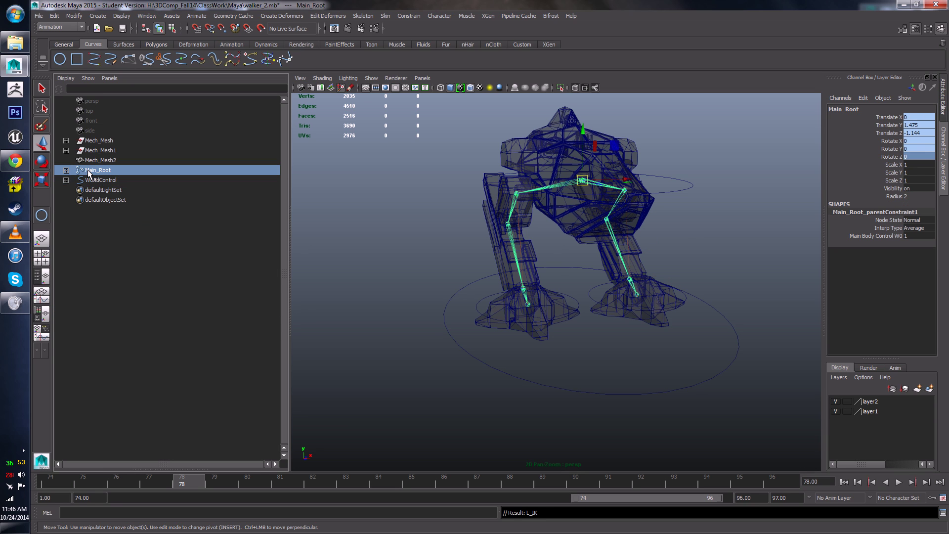
{"action": "middle_click_drag", "start_coordinate": [89, 170], "coordinate": [96, 180]}
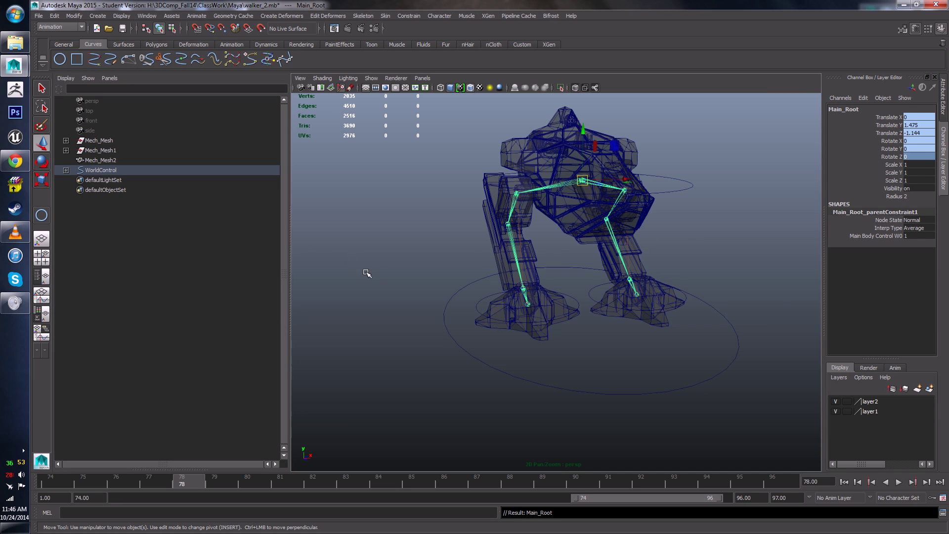
{"action": "left_click_drag", "start_coordinate": [364, 272], "coordinate": [326, 241], "text": "alt"}
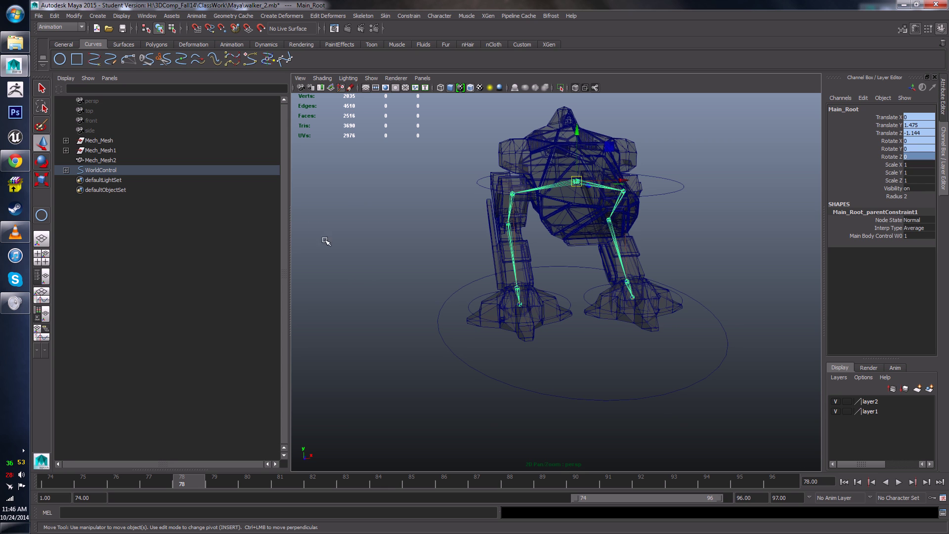
- Scale WorldControl uniformly to about 1.3 as a test of the rig hierarchy, and undo the scaling
{"action": "left_click", "coordinate": [96, 162]}
{"action": "left_click_drag", "start_coordinate": [452, 226], "coordinate": [410, 238], "text": "alt"}
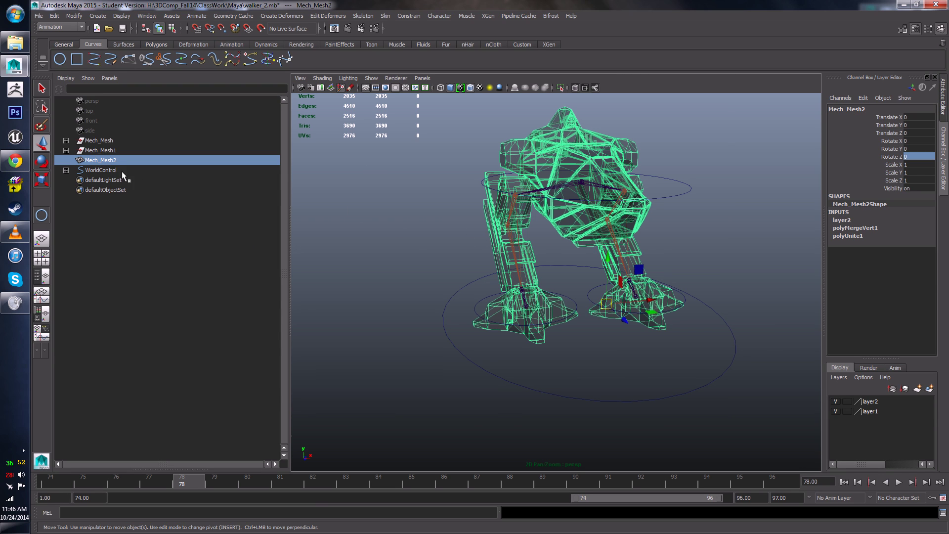
{"action": "left_click", "coordinate": [530, 390]}
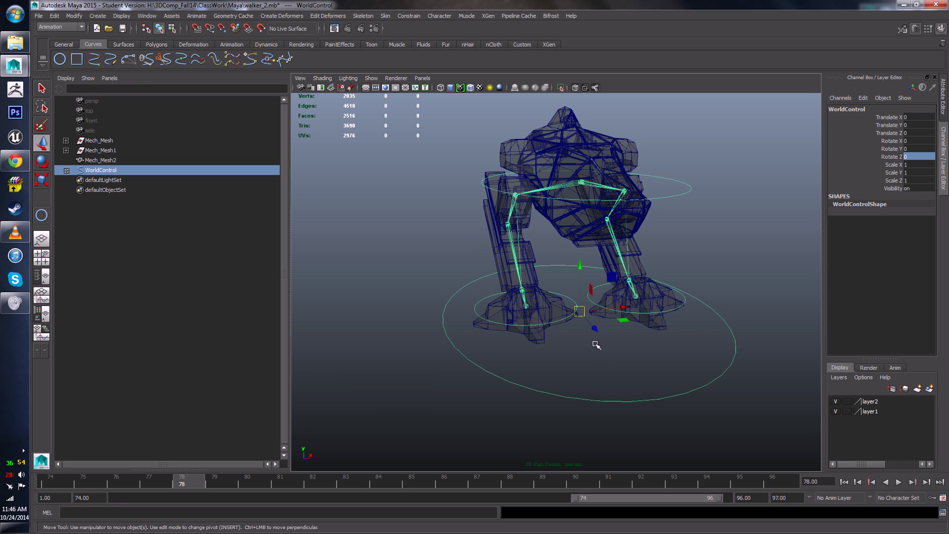
{"action": "key", "text": "r"}
{"action": "key", "text": "e"}
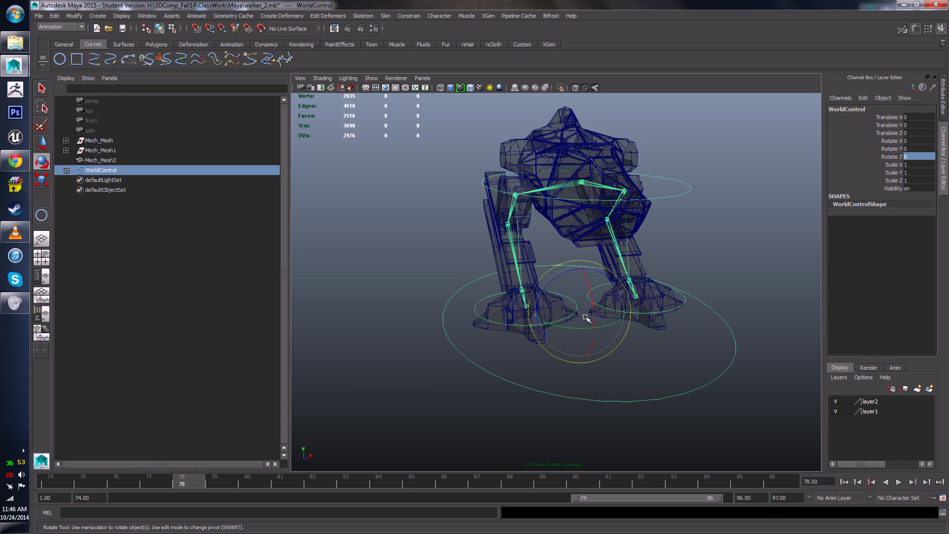
{"action": "key", "text": "w"}
{"action": "key", "text": "e"}
{"action": "key", "text": "r"}
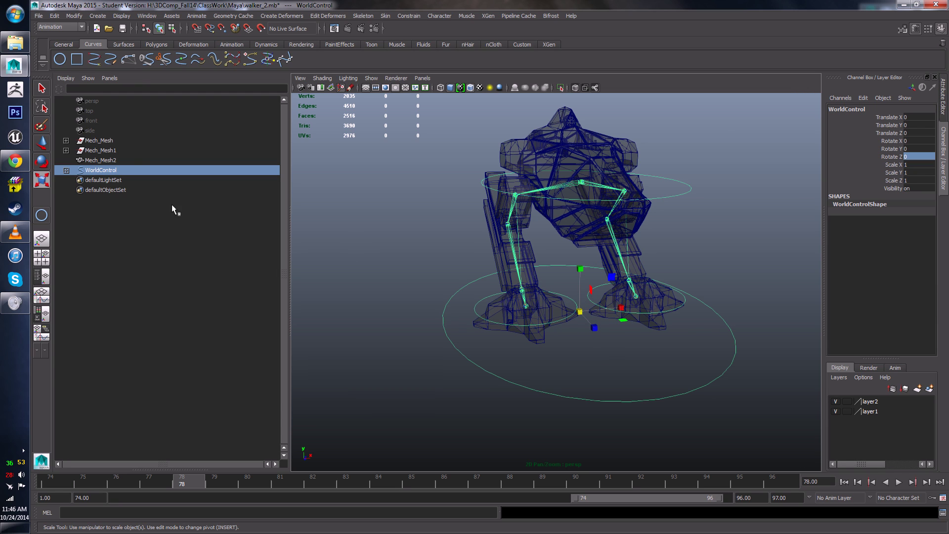
{"action": "left_click_drag", "start_coordinate": [581, 311], "coordinate": [622, 149]}
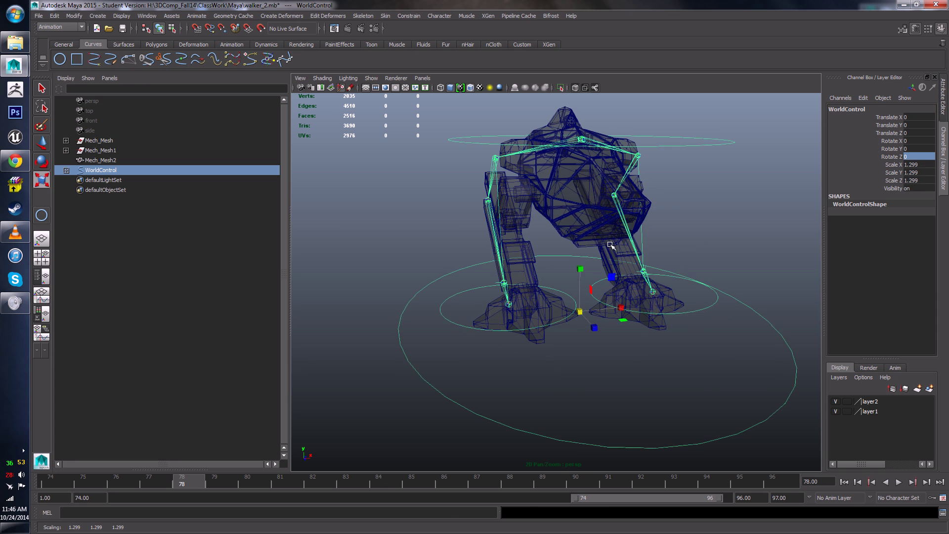
{"action": "key", "text": "ctrl+z"}
{"action": "left_click", "coordinate": [723, 266]}
- Smooth bind Mech_Mesh2 to the Main_Root skeleton
{"action": "left_click_drag", "start_coordinate": [626, 314], "coordinate": [585, 302], "text": "alt"}
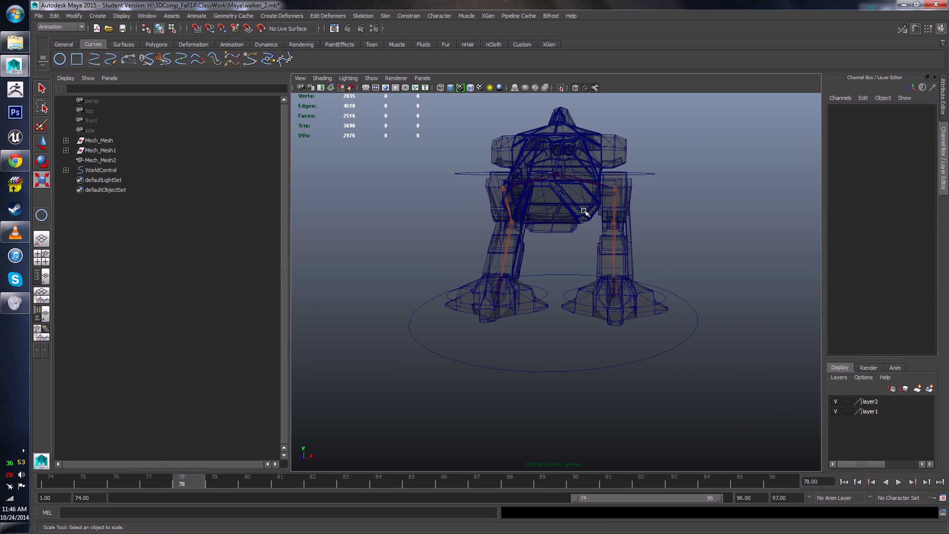
{"action": "left_click_drag", "start_coordinate": [585, 213], "coordinate": [592, 242], "text": "alt"}
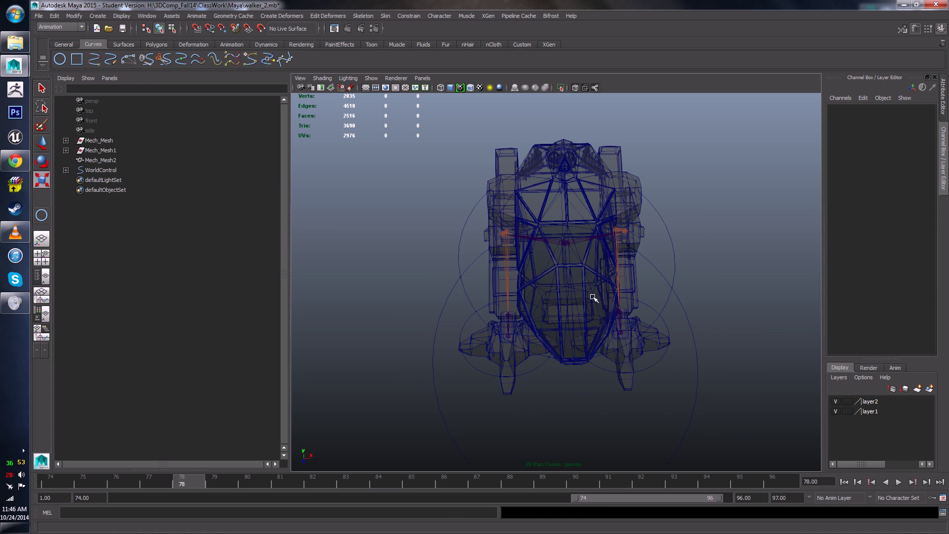
{"action": "left_click_drag", "start_coordinate": [595, 299], "coordinate": [572, 284], "text": "alt"}
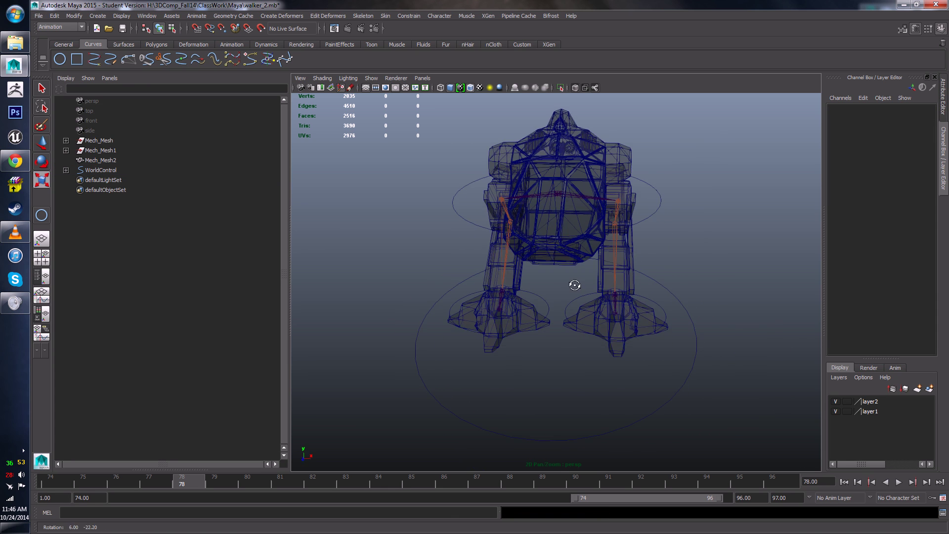
{"action": "left_click", "coordinate": [544, 207]}
{"action": "scroll", "coordinate": [544, 207], "scroll_direction": "up", "scroll_amount": 3}
{"action": "middle_click_drag", "start_coordinate": [545, 207], "coordinate": [535, 245], "text": "alt"}
{"action": "scroll", "coordinate": [569, 263], "scroll_direction": "up", "scroll_amount": 5}
{"action": "scroll", "coordinate": [576, 253], "scroll_direction": "down", "scroll_amount": 2}
{"action": "left_click", "coordinate": [521, 237]}
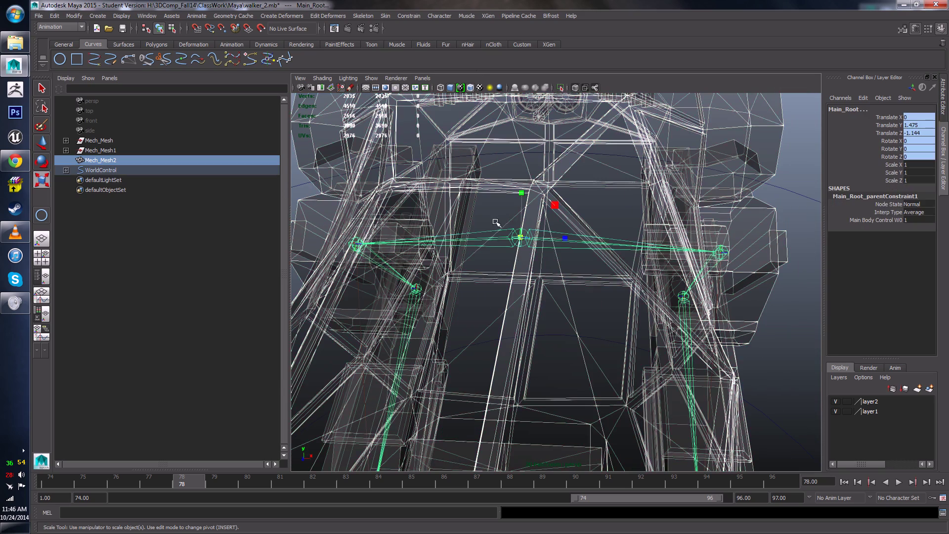
{"action": "left_click", "coordinate": [394, 16]}
{"action": "mouse_move", "coordinate": [400, 18]}
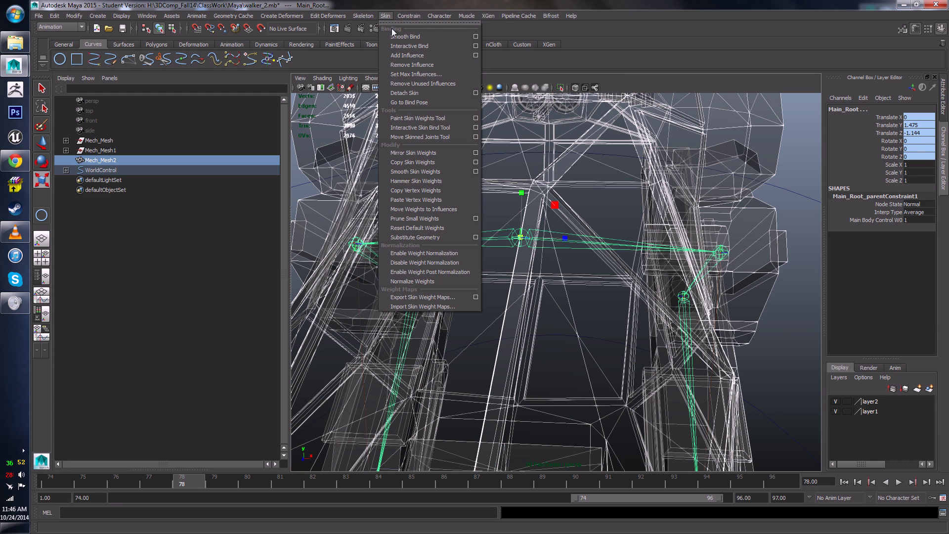
{"action": "scroll", "coordinate": [691, 301], "scroll_direction": "down", "scroll_amount": 10}
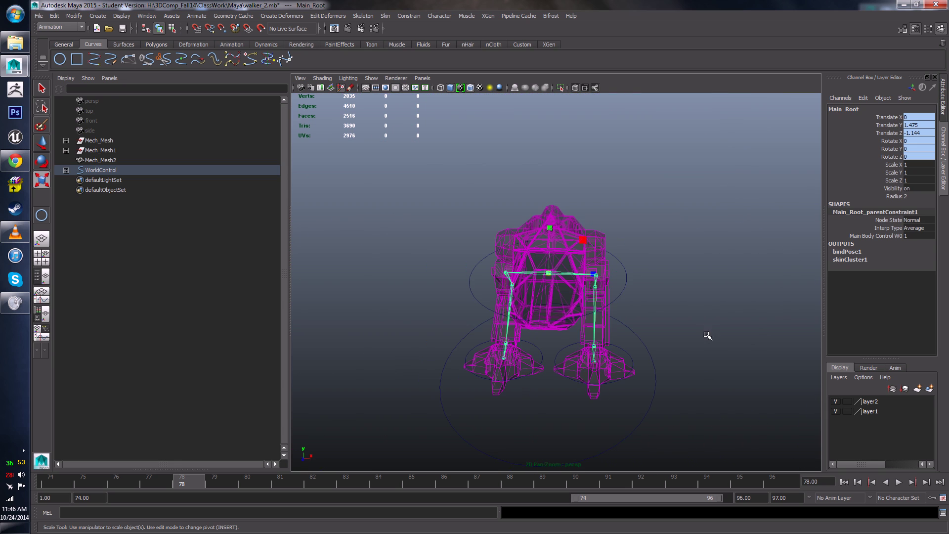
{"action": "left_click", "coordinate": [708, 336]}
- Move L_FootControl upward as a test of how the bound mesh deforms, and undo the move
{"action": "left_click_drag", "start_coordinate": [708, 336], "coordinate": [685, 399], "text": "alt"}
{"action": "scroll", "coordinate": [578, 382], "scroll_direction": "up", "scroll_amount": 5}
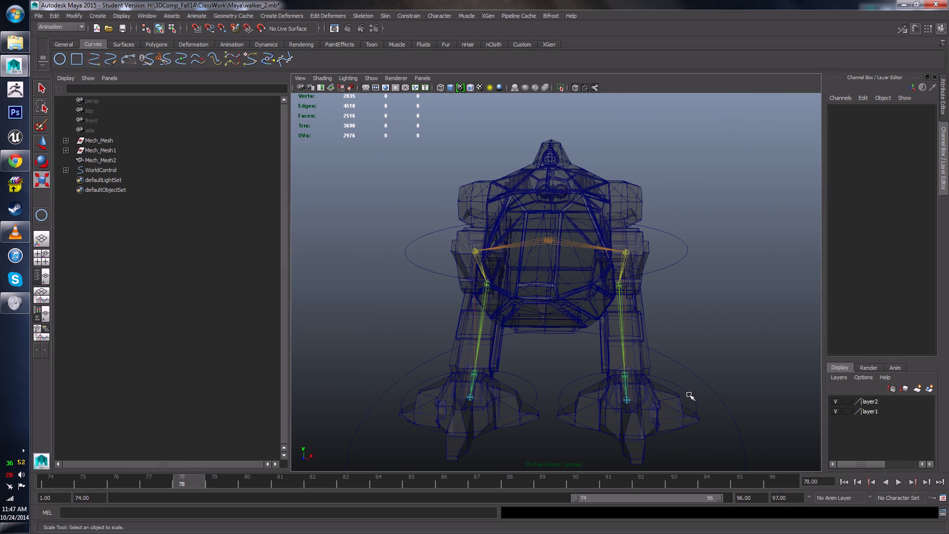
{"action": "left_click", "coordinate": [691, 406]}
{"action": "key", "text": "w"}
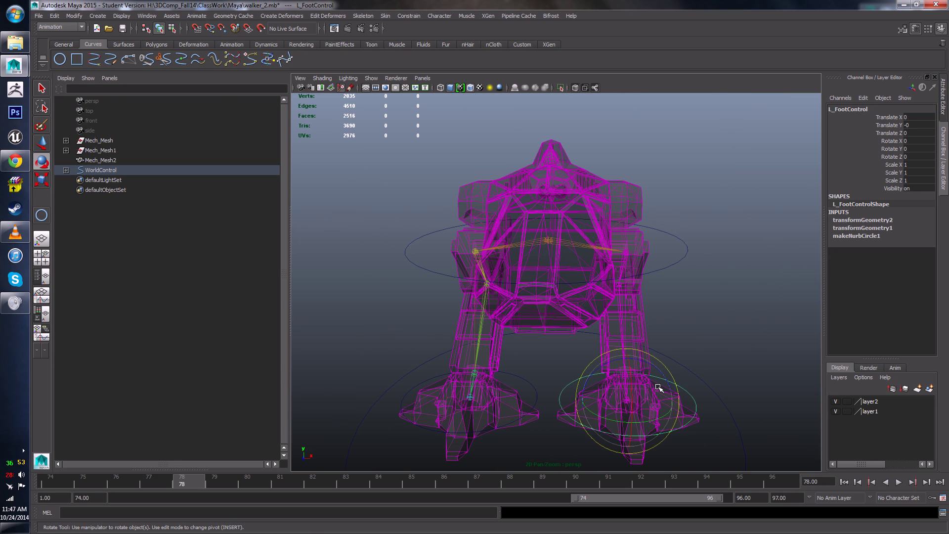
{"action": "left_click_drag", "start_coordinate": [627, 399], "coordinate": [636, 314]}
{"action": "key", "text": "ctrl+z"}
{"action": "key", "text": "f"}
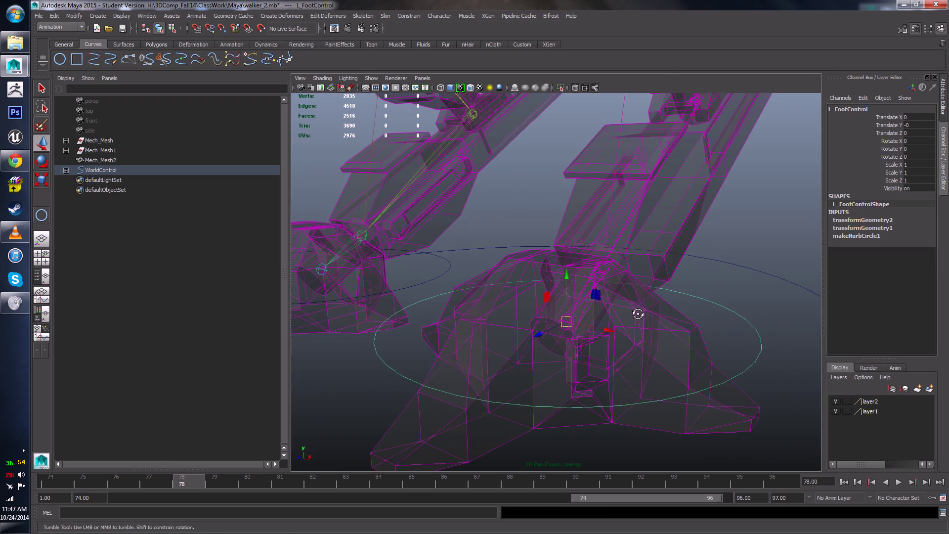
{"action": "scroll", "coordinate": [611, 366], "scroll_direction": "down", "scroll_amount": 5}
{"action": "left_click_drag", "start_coordinate": [611, 366], "coordinate": [652, 361], "text": "alt"}
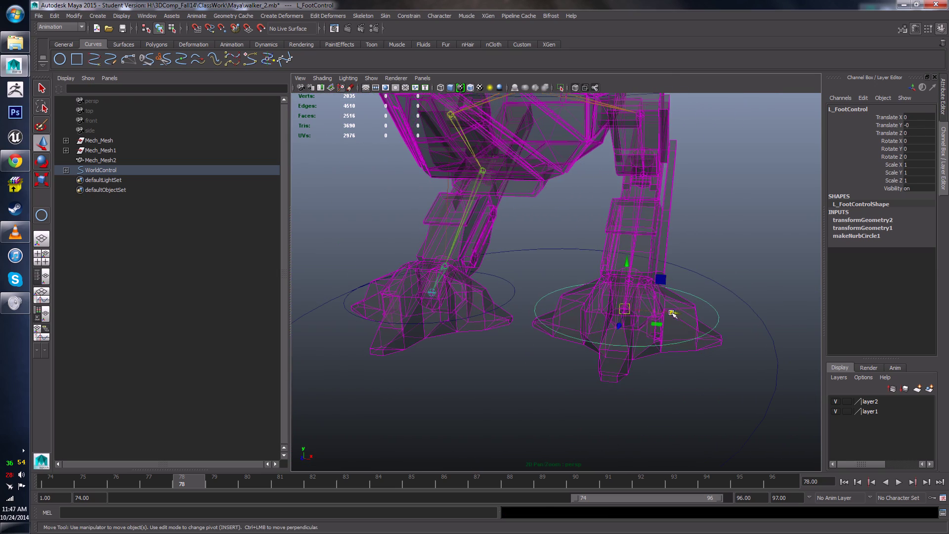
- Move L_FootControl and rotate it about the X axis as tests of the foot deformation, undoing each change
{"action": "left_click_drag", "start_coordinate": [671, 312], "coordinate": [691, 273]}
{"action": "key", "text": "ctrl+z"}
{"action": "right_click_drag", "start_coordinate": [690, 273], "coordinate": [704, 324], "text": "alt"}
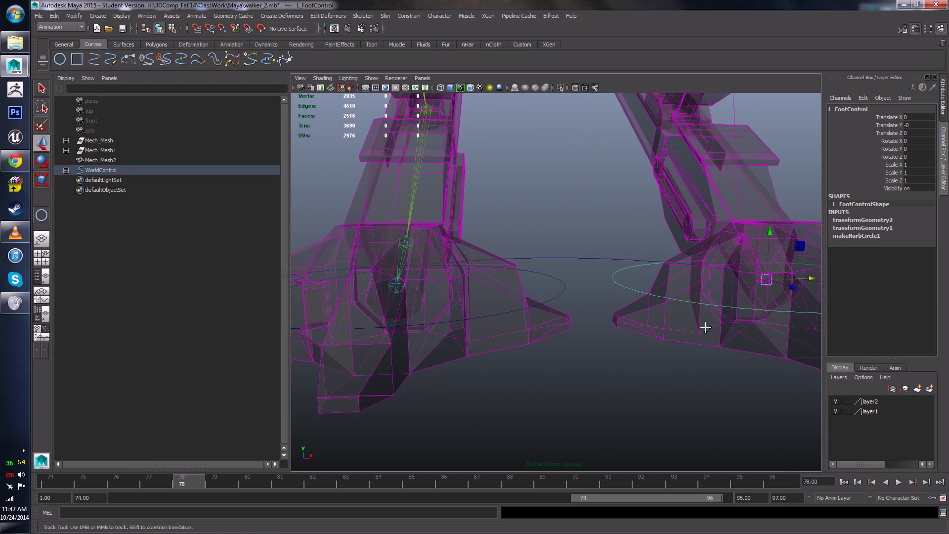
{"action": "left_click_drag", "start_coordinate": [704, 324], "coordinate": [613, 295], "text": "alt"}
{"action": "key", "text": "e"}
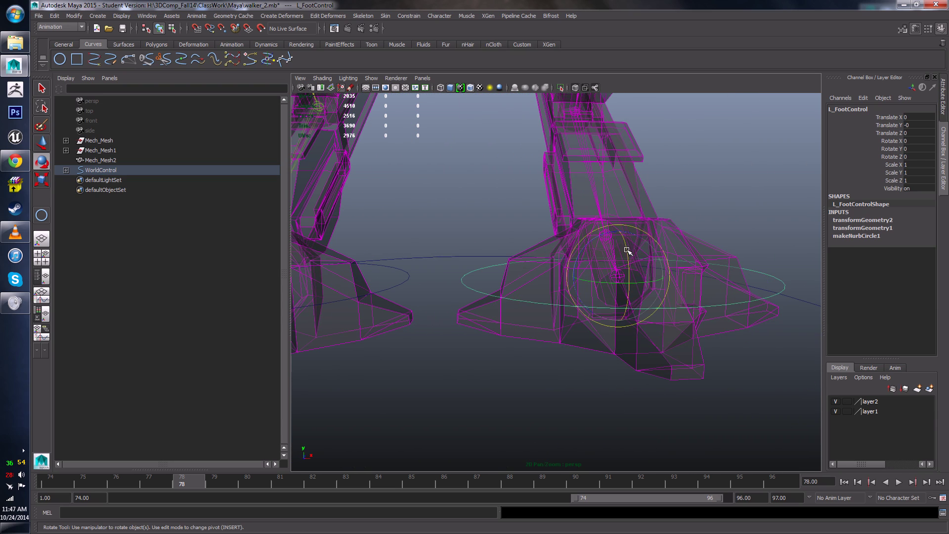
{"action": "left_click_drag", "start_coordinate": [627, 250], "coordinate": [630, 284]}
{"action": "key", "text": "ctrl+z"}
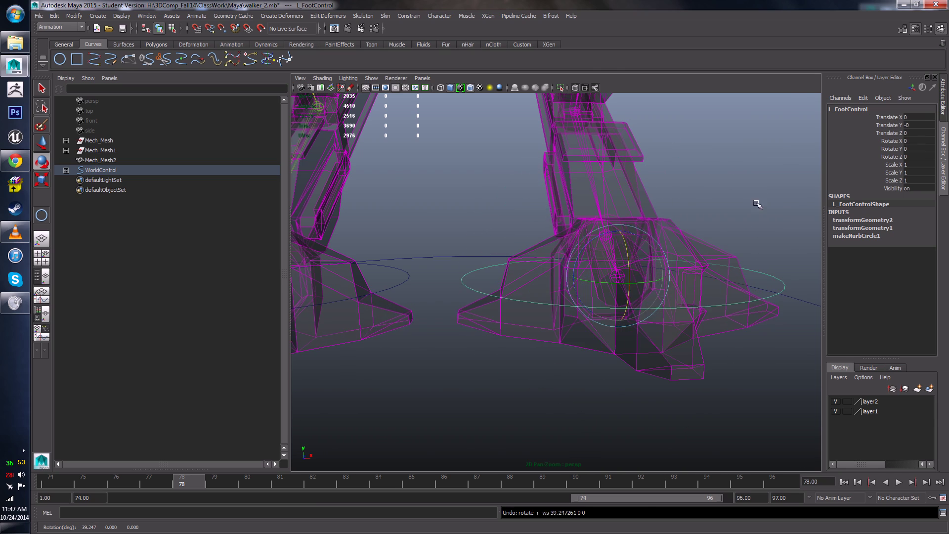
- Deselect the foot control and turn off X-ray shading so the whole mech displays as opaque
{"action": "left_click_drag", "start_coordinate": [757, 205], "coordinate": [752, 267], "text": "alt"}
{"action": "right_click_drag", "start_coordinate": [752, 267], "coordinate": [711, 280], "text": "alt"}
{"action": "left_click", "coordinate": [711, 280]}
{"action": "left_click_drag", "start_coordinate": [711, 279], "coordinate": [496, 144], "text": "alt"}
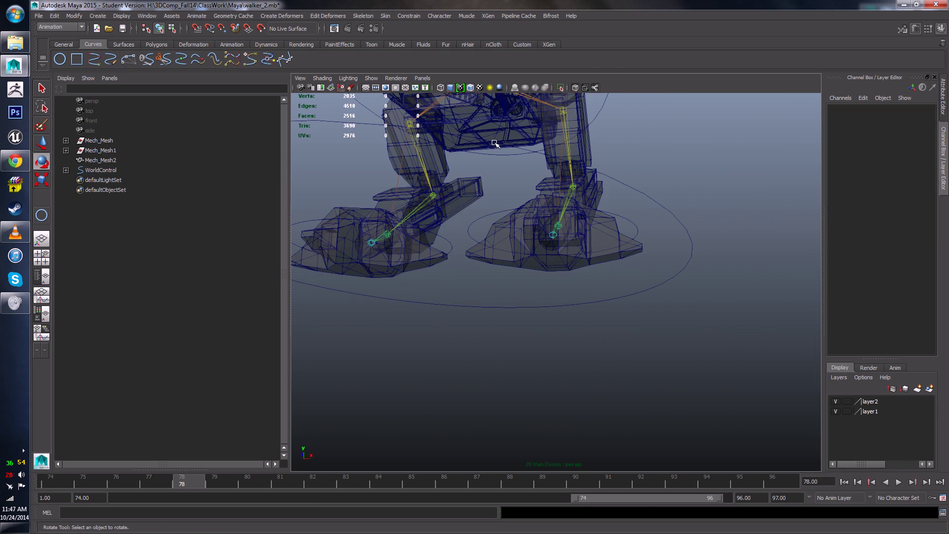
{"action": "middle_click_drag", "start_coordinate": [496, 144], "coordinate": [602, 353], "text": "alt"}
{"action": "left_click_drag", "start_coordinate": [603, 353], "coordinate": [577, 328], "text": "alt"}
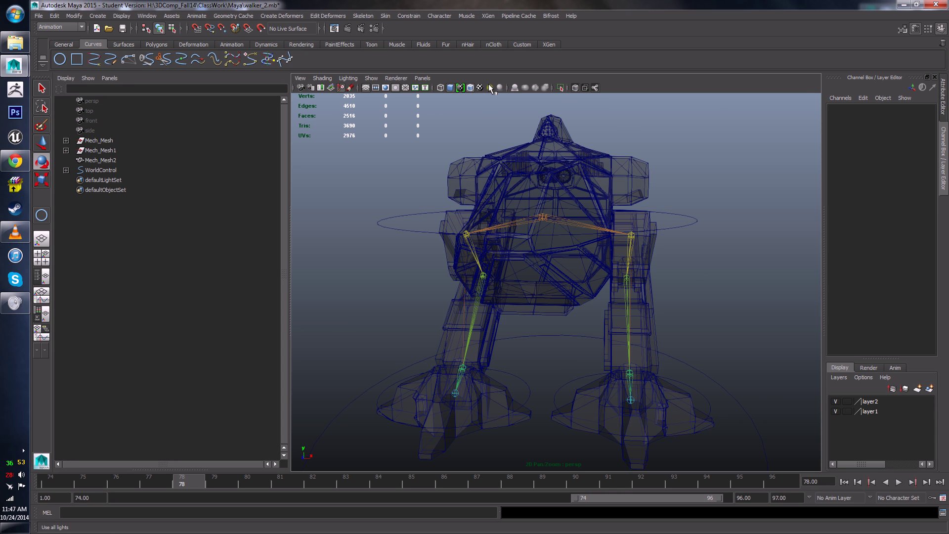
{"action": "left_click", "coordinate": [574, 88]}
{"action": "mouse_move", "coordinate": [574, 223]}
{"action": "left_mouse_down", "text": "alt"}
{"action": "mouse_move", "coordinate": [574, 276]}
{"action": "mouse_move", "coordinate": [651, 307]}
{"action": "mouse_move", "coordinate": [657, 282]}
{"action": "mouse_move", "coordinate": [674, 343]}
{"action": "mouse_move", "coordinate": [678, 295]}
{"action": "left_mouse_up", "text": "alt"}
{"action": "scroll", "coordinate": [530, 322], "scroll_direction": "up", "scroll_amount": 5}
{"action": "left_click_drag", "start_coordinate": [530, 322], "coordinate": [578, 202], "text": "alt"}
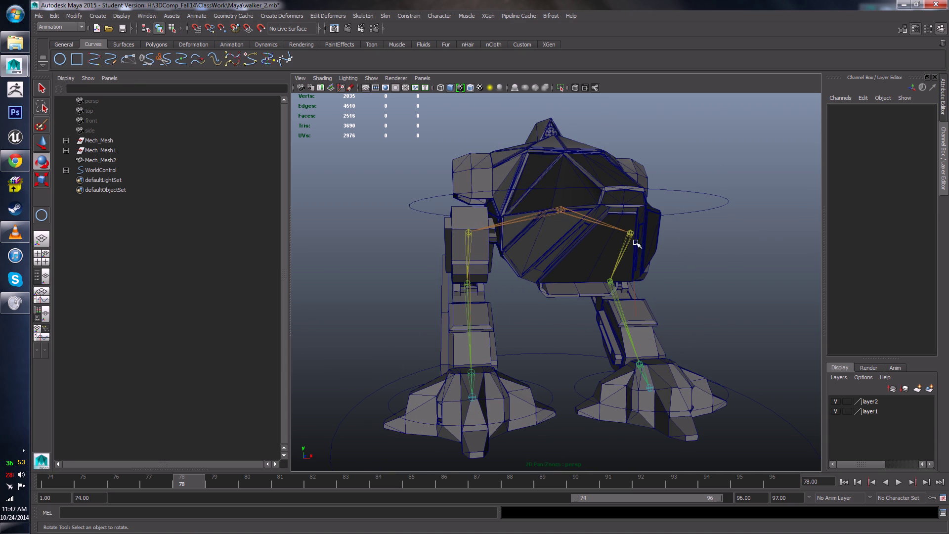
{"action": "left_click_drag", "start_coordinate": [637, 244], "coordinate": [554, 247], "text": "alt"}
- Select Mech_Mesh2, start the Paint Skin Weights Tool on it, and narrow the tool settings area
{"action": "left_click", "coordinate": [554, 230]}
{"action": "left_click_drag", "start_coordinate": [604, 196], "coordinate": [570, 283], "text": "alt"}
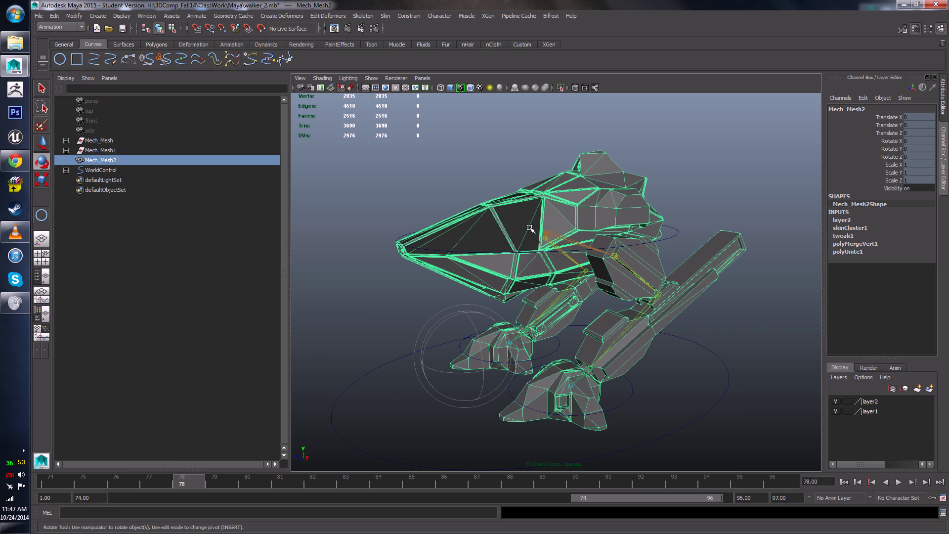
{"action": "right_click", "coordinate": [502, 224]}
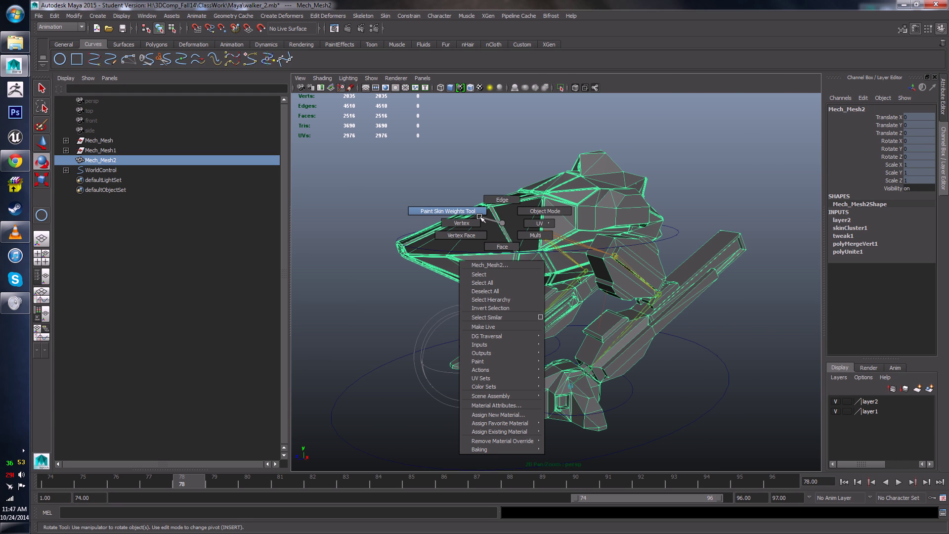
{"action": "left_click", "coordinate": [479, 216]}
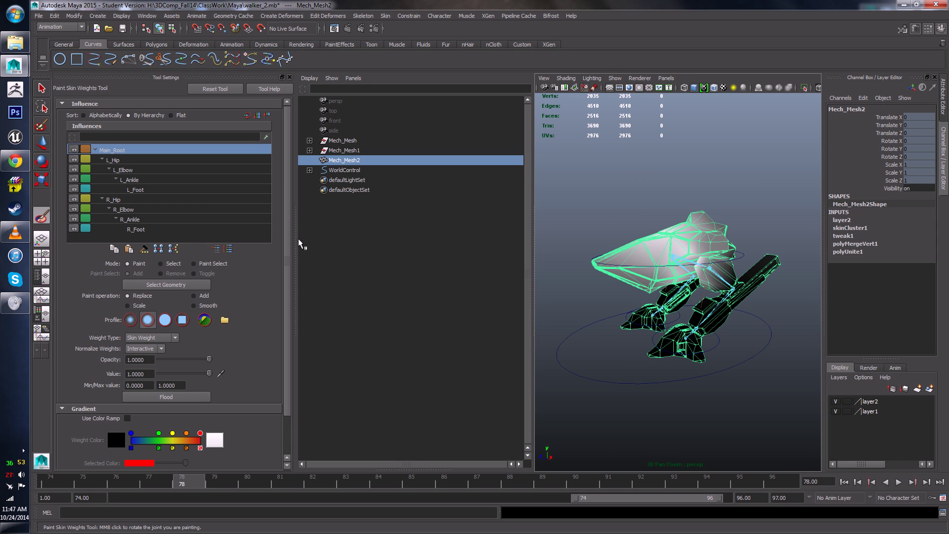
{"action": "left_click_drag", "start_coordinate": [294, 238], "coordinate": [221, 239]}
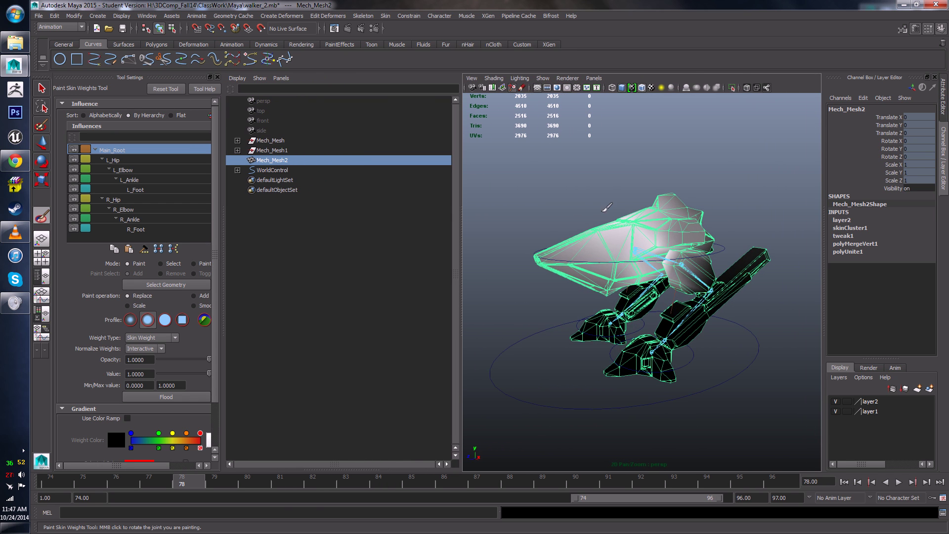
- Paint the Main_Root influence over the mech's hull using the Replace operation at value 1.0
{"action": "mouse_move", "coordinate": [540, 202]}
{"action": "left_mouse_down", "text": "alt"}
{"action": "mouse_move", "coordinate": [550, 215]}
{"action": "mouse_move", "coordinate": [583, 218]}
{"action": "mouse_move", "coordinate": [554, 220]}
{"action": "mouse_move", "coordinate": [667, 230]}
{"action": "mouse_move", "coordinate": [649, 229]}
{"action": "mouse_move", "coordinate": [638, 247]}
{"action": "mouse_move", "coordinate": [632, 228]}
{"action": "mouse_move", "coordinate": [672, 207]}
{"action": "left_mouse_up", "text": "alt"}
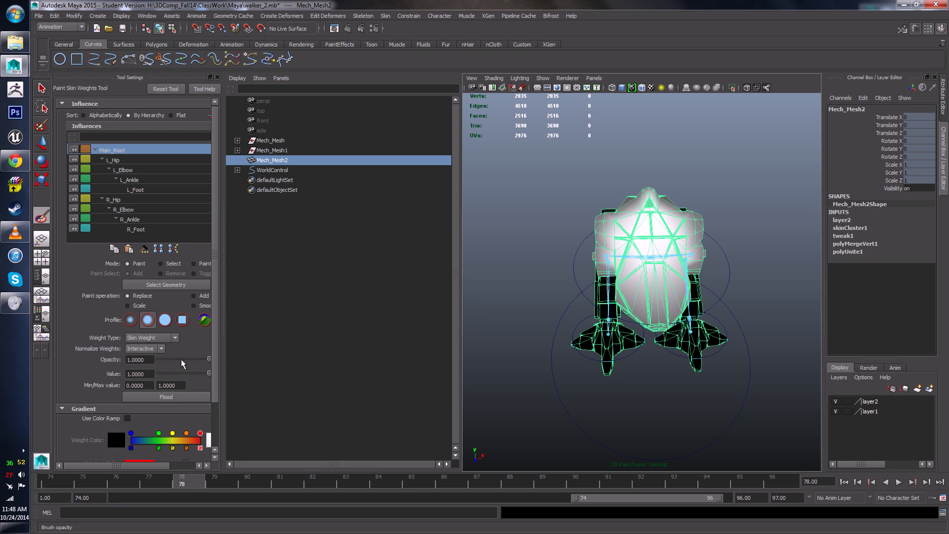
{"action": "mouse_move", "coordinate": [657, 231]}
{"action": "left_mouse_down"}
{"action": "mouse_move", "coordinate": [630, 292]}
{"action": "mouse_move", "coordinate": [670, 301]}
{"action": "mouse_move", "coordinate": [655, 270]}
{"action": "mouse_move", "coordinate": [639, 269]}
{"action": "mouse_move", "coordinate": [630, 237]}
{"action": "left_mouse_up"}
{"action": "mouse_move", "coordinate": [578, 278]}
{"action": "left_mouse_down", "text": "alt"}
{"action": "mouse_move", "coordinate": [663, 225]}
{"action": "mouse_move", "coordinate": [658, 234]}
{"action": "left_mouse_up", "text": "alt"}
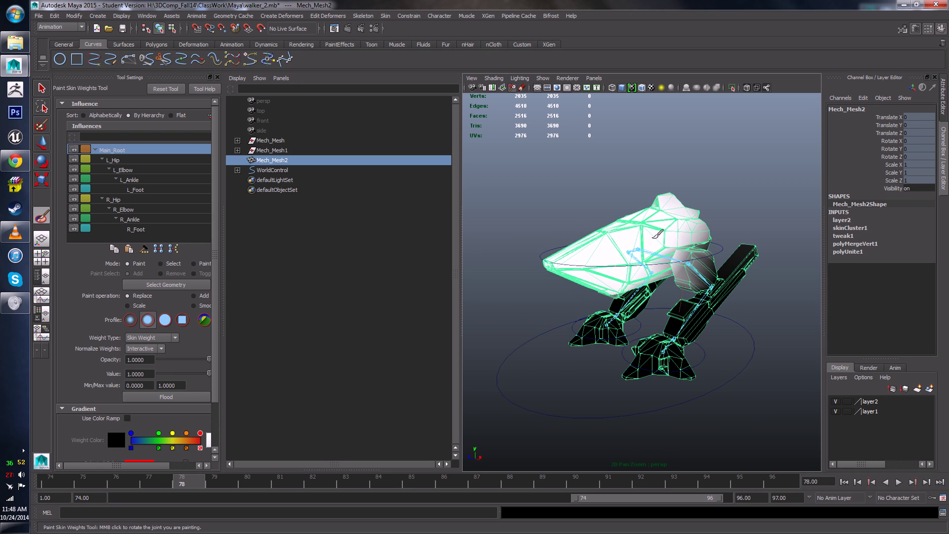
{"action": "mouse_move", "coordinate": [607, 256]}
{"action": "left_mouse_down", "text": "alt"}
{"action": "mouse_move", "coordinate": [638, 215]}
{"action": "mouse_move", "coordinate": [661, 250]}
{"action": "mouse_move", "coordinate": [606, 271]}
{"action": "left_mouse_up", "text": "alt"}
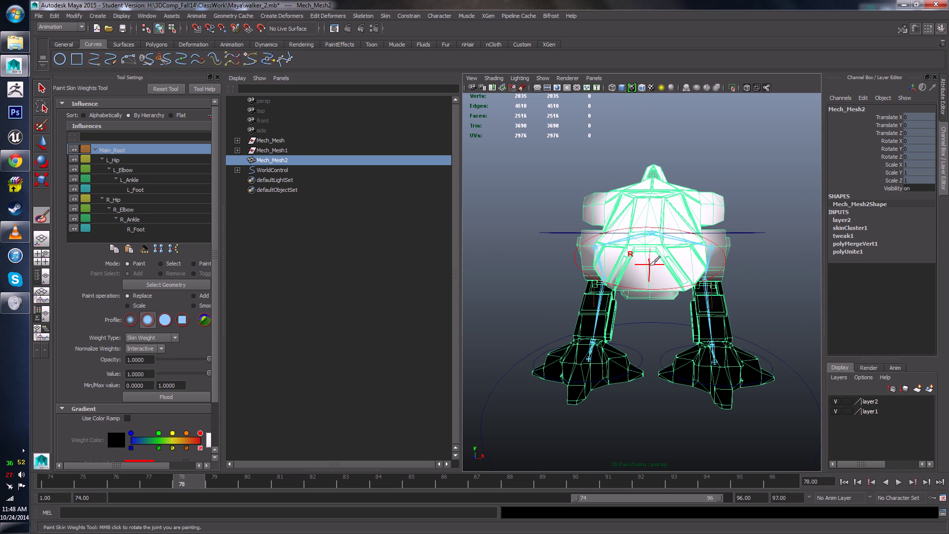
- Select the faces of the hull on Mech_Mesh2, excluding the legs, and isolate them in the view
{"action": "key", "text": "w"}
{"action": "right_click", "coordinate": [659, 208]}
{"action": "left_click", "coordinate": [659, 232]}
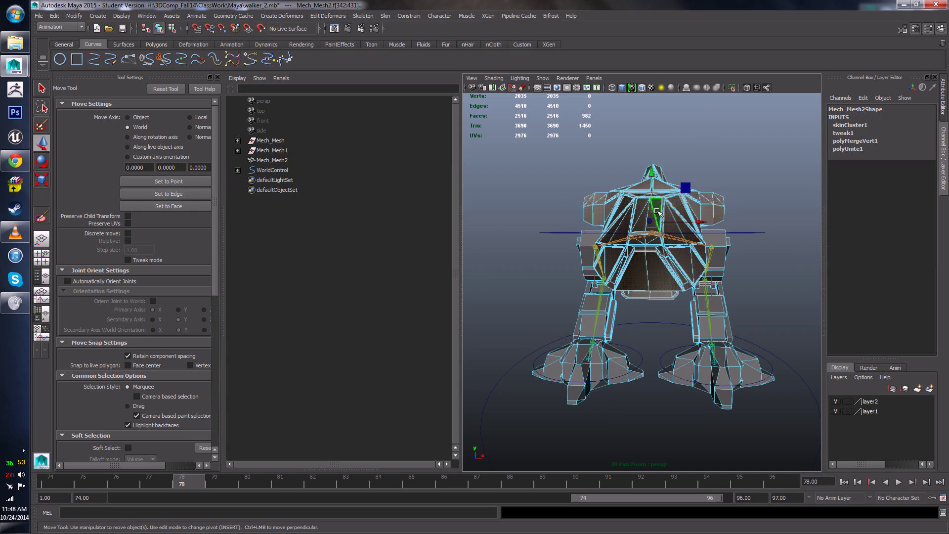
{"action": "left_click_drag", "start_coordinate": [650, 232], "coordinate": [424, 286], "text": "alt"}
{"action": "scroll", "coordinate": [627, 178], "scroll_direction": "up", "scroll_amount": 5}
{"action": "scroll", "coordinate": [666, 217], "scroll_direction": "down", "scroll_amount": 5}
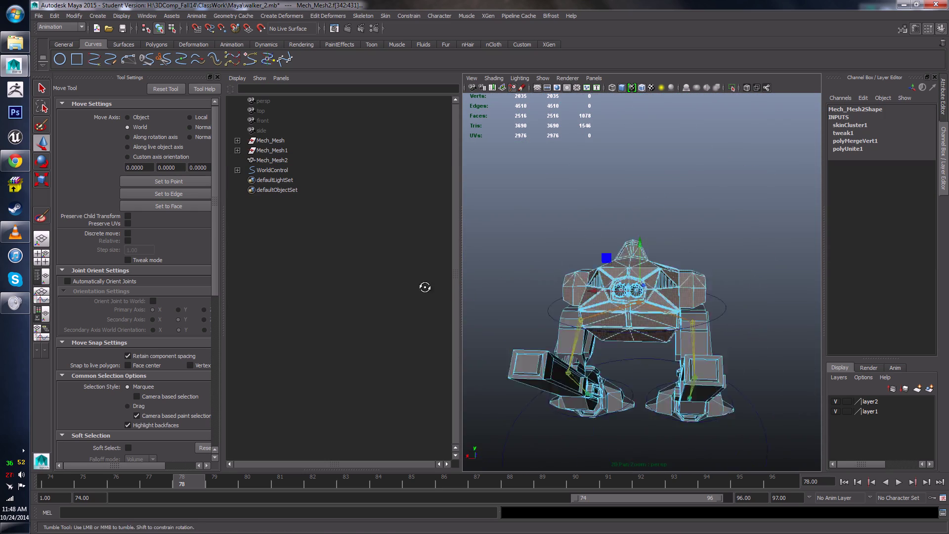
{"action": "scroll", "coordinate": [568, 189], "scroll_direction": "up", "scroll_amount": 6}
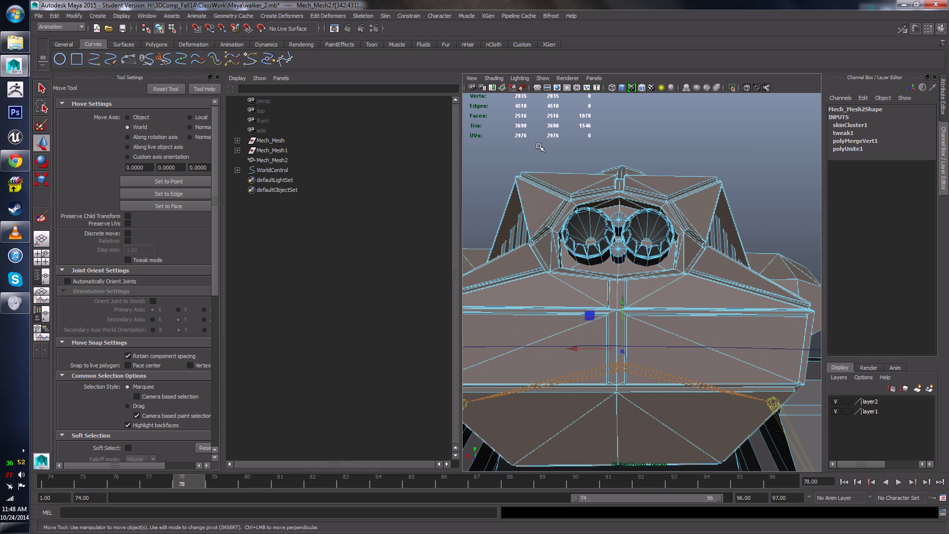
{"action": "scroll", "coordinate": [570, 195], "scroll_direction": "down", "scroll_amount": 3}
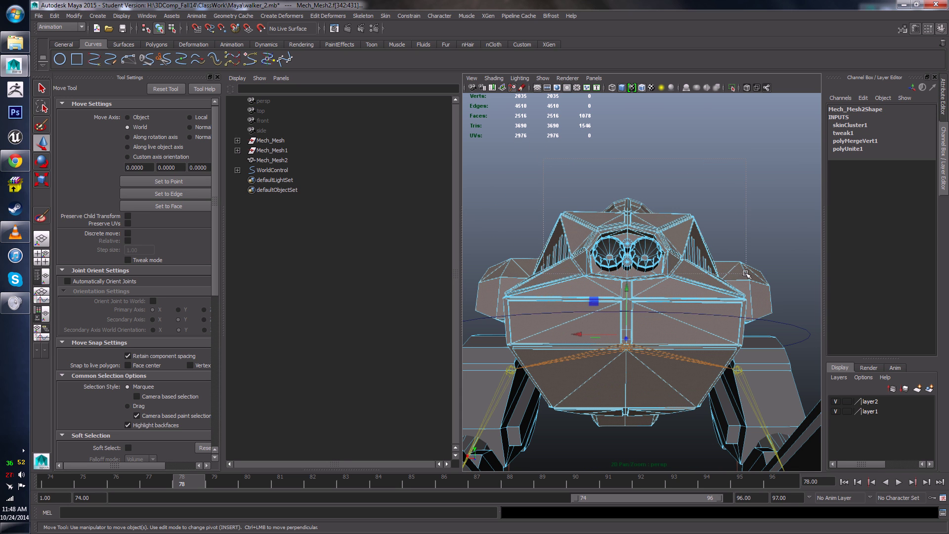
{"action": "left_click_drag", "start_coordinate": [746, 273], "coordinate": [516, 159]}
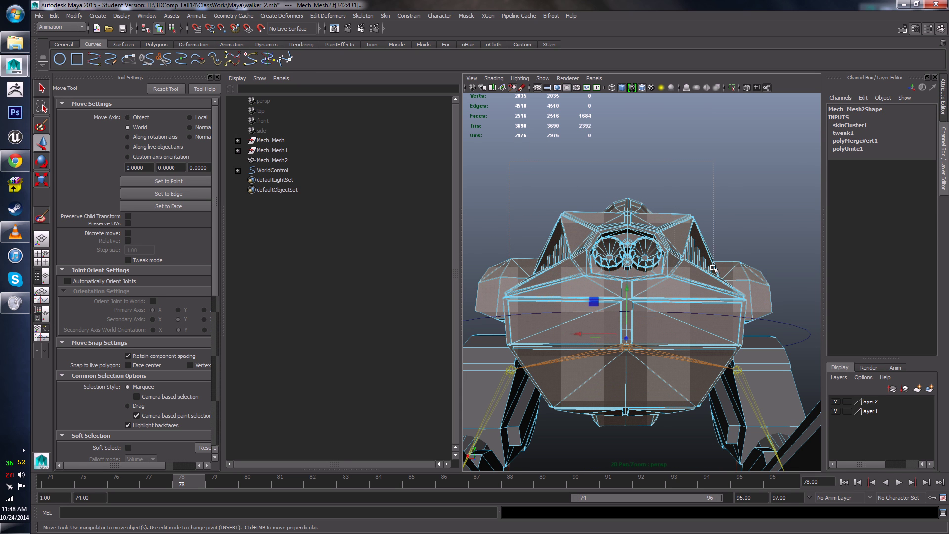
{"action": "scroll", "coordinate": [733, 284], "scroll_direction": "down", "scroll_amount": 3}
{"action": "left_click_drag", "start_coordinate": [734, 284], "coordinate": [643, 296], "text": "alt"}
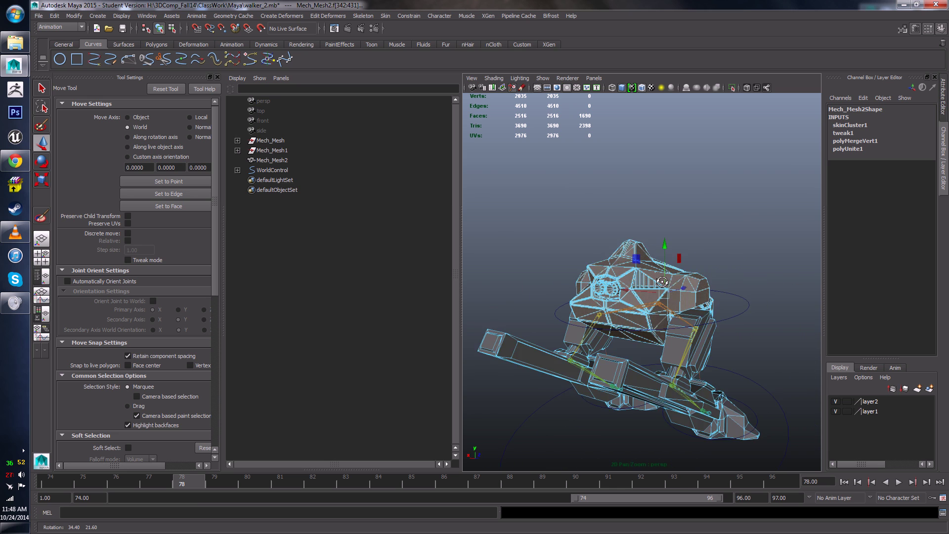
{"action": "scroll", "coordinate": [643, 297], "scroll_direction": "down", "scroll_amount": 3}
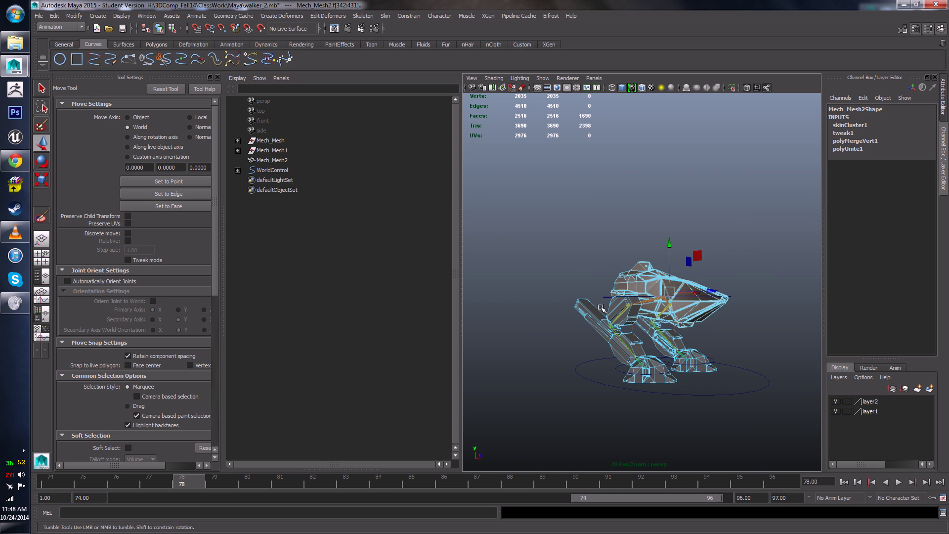
{"action": "left_click", "coordinate": [732, 87]}
{"action": "left_click", "coordinate": [594, 277]}
- Return to the Paint Skin Weights Tool and flood the isolated hull with Main_Root weight at value 1.0
{"action": "scroll", "coordinate": [615, 289], "scroll_direction": "up", "scroll_amount": 5}
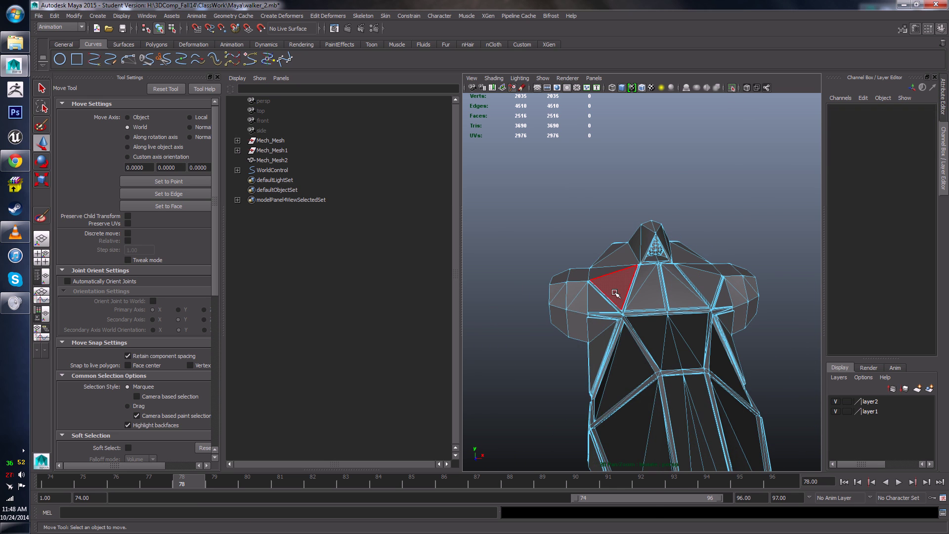
{"action": "right_click", "coordinate": [616, 293]}
{"action": "right_click_drag", "start_coordinate": [615, 292], "coordinate": [576, 275]}
{"action": "scroll", "coordinate": [640, 271], "scroll_direction": "down", "scroll_amount": 5}
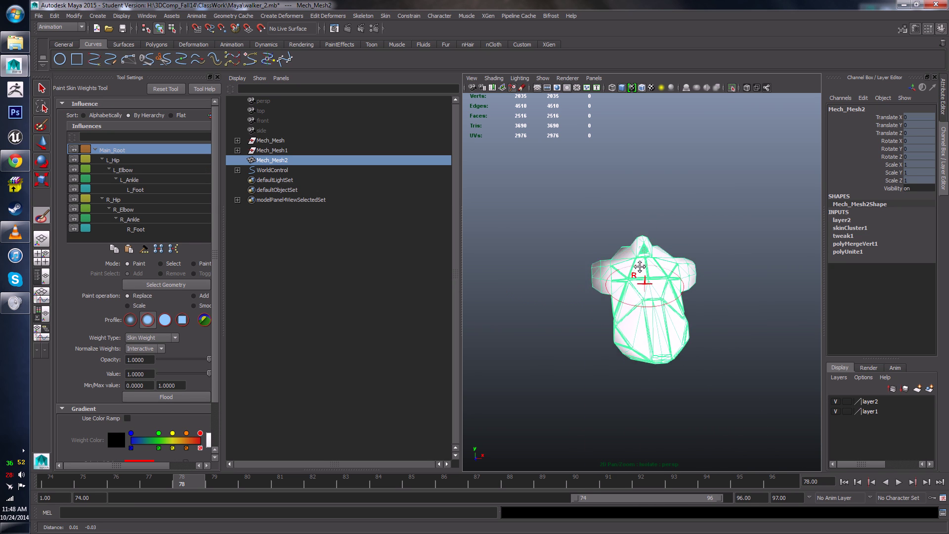
{"action": "left_click_drag", "start_coordinate": [641, 271], "coordinate": [665, 242], "text": "alt"}
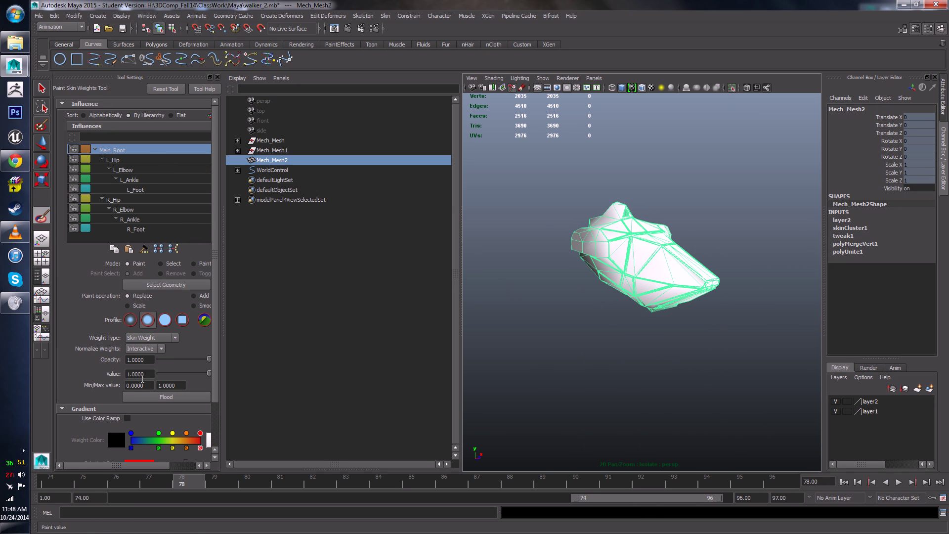
{"action": "left_click", "coordinate": [159, 399]}
{"action": "mouse_move", "coordinate": [618, 343]}
{"action": "left_mouse_down", "text": "alt"}
{"action": "mouse_move", "coordinate": [637, 295]}
{"action": "mouse_move", "coordinate": [628, 333]}
{"action": "left_mouse_up", "text": "alt"}
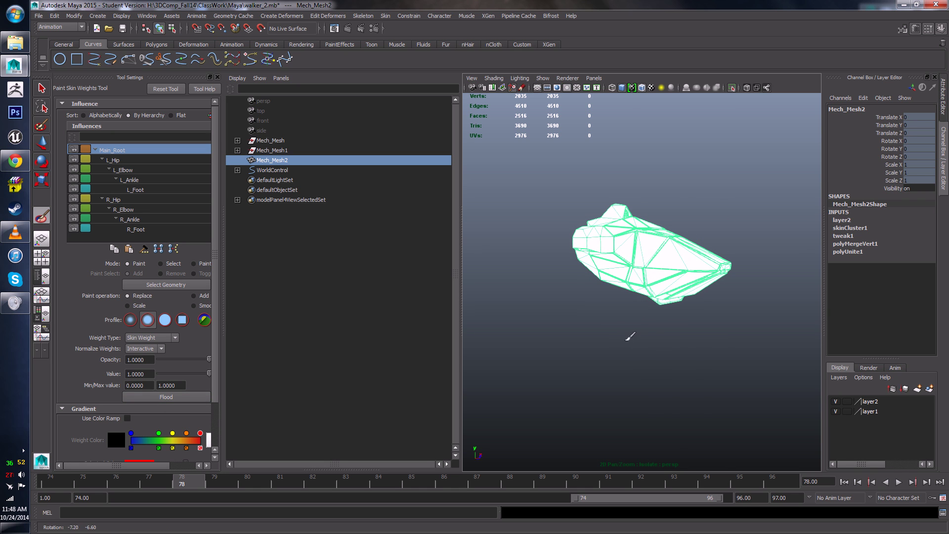
- End the isolation to show the whole mech, switch to the Move tool, and enlarge the perspective view without the outliner
{"action": "left_click", "coordinate": [732, 87]}
{"action": "left_click_drag", "start_coordinate": [721, 224], "coordinate": [728, 244], "text": "alt"}
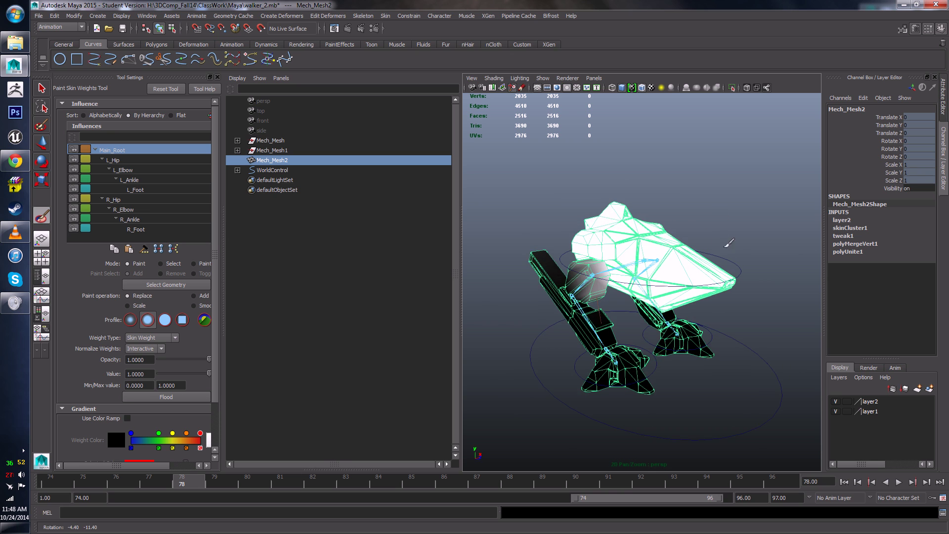
{"action": "left_click_drag", "start_coordinate": [730, 296], "coordinate": [664, 320], "text": "alt"}
{"action": "scroll", "coordinate": [663, 321], "scroll_direction": "up", "scroll_amount": 5}
{"action": "key", "text": "w"}
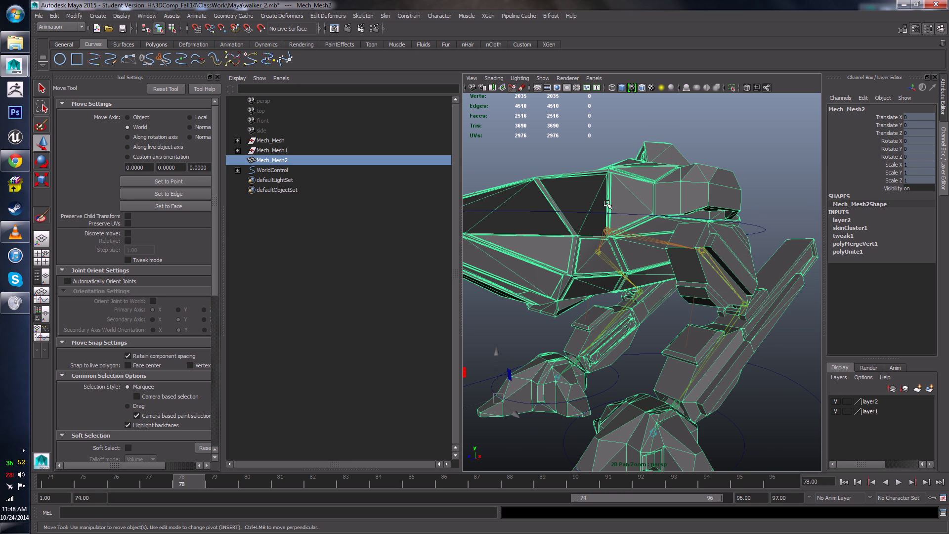
{"action": "key", "text": "space"}
{"action": "scroll", "coordinate": [512, 229], "scroll_direction": "down", "scroll_amount": 5}
{"action": "left_click_drag", "start_coordinate": [543, 264], "coordinate": [539, 222], "text": "alt"}
- Select all faces of the left upper-leg block and its attached pieces around the hip joint on Mech_Mesh2
{"action": "scroll", "coordinate": [576, 262], "scroll_direction": "up", "scroll_amount": 5}
{"action": "right_click_drag", "start_coordinate": [509, 218], "coordinate": [509, 241]}
{"action": "left_click_drag", "start_coordinate": [509, 240], "coordinate": [601, 253], "text": "alt"}
{"action": "double_click", "coordinate": [563, 241]}
{"action": "middle_click_drag", "start_coordinate": [602, 252], "coordinate": [553, 382], "text": "alt"}
{"action": "left_click_drag", "start_coordinate": [552, 382], "coordinate": [582, 391], "text": "alt"}
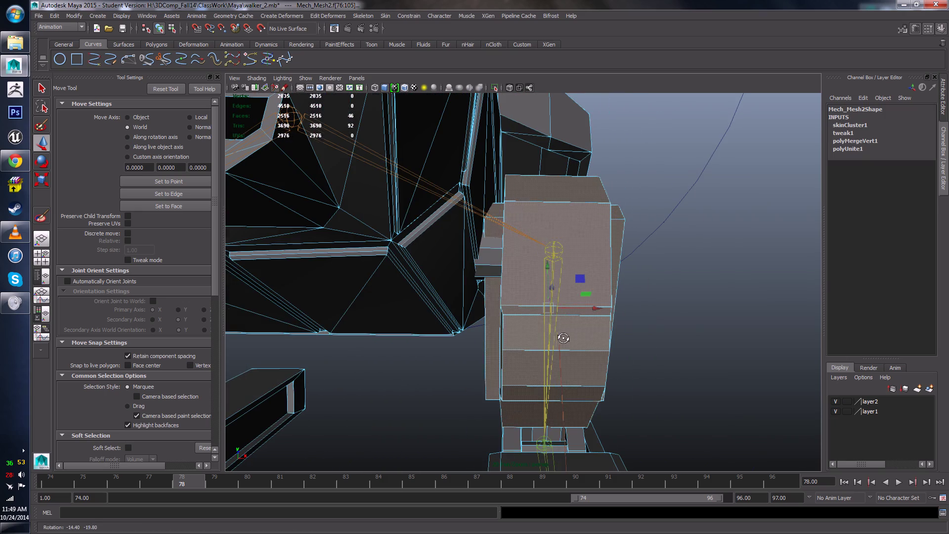
{"action": "double_click", "coordinate": [491, 270], "text": "shift"}
{"action": "scroll", "coordinate": [623, 310], "scroll_direction": "down", "scroll_amount": 4}
{"action": "left_click_drag", "start_coordinate": [623, 311], "coordinate": [679, 342], "text": "alt"}
{"action": "double_click", "coordinate": [566, 395], "text": "shift"}
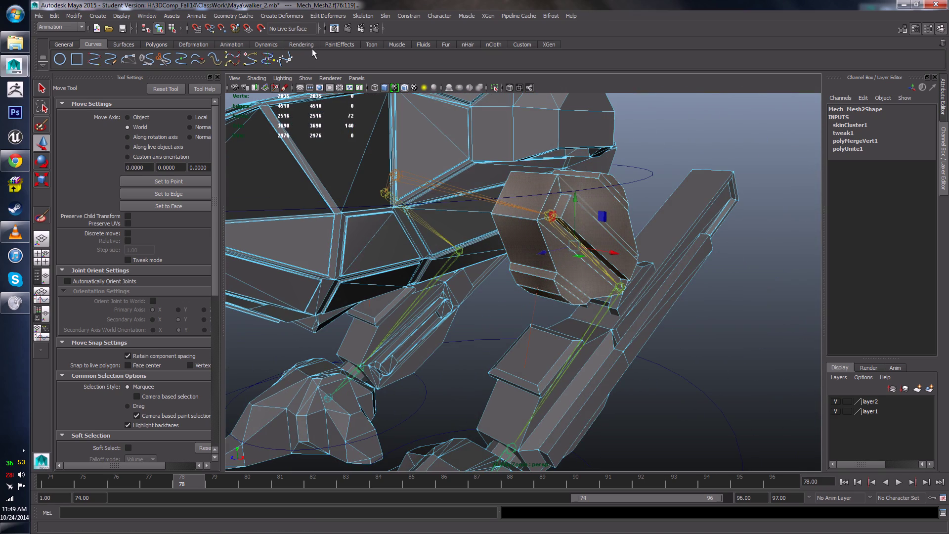
- Convert the selected left upper-leg faces to a vertex selection
{"action": "right_click", "coordinate": [615, 208]}
{"action": "right_click", "coordinate": [615, 208], "text": "shift"}
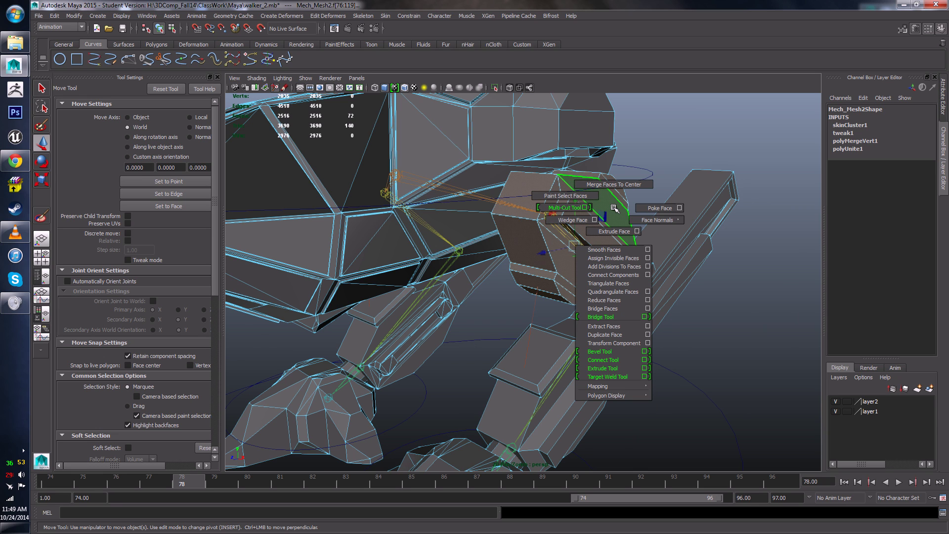
{"action": "right_click", "coordinate": [615, 208], "text": "ctrl"}
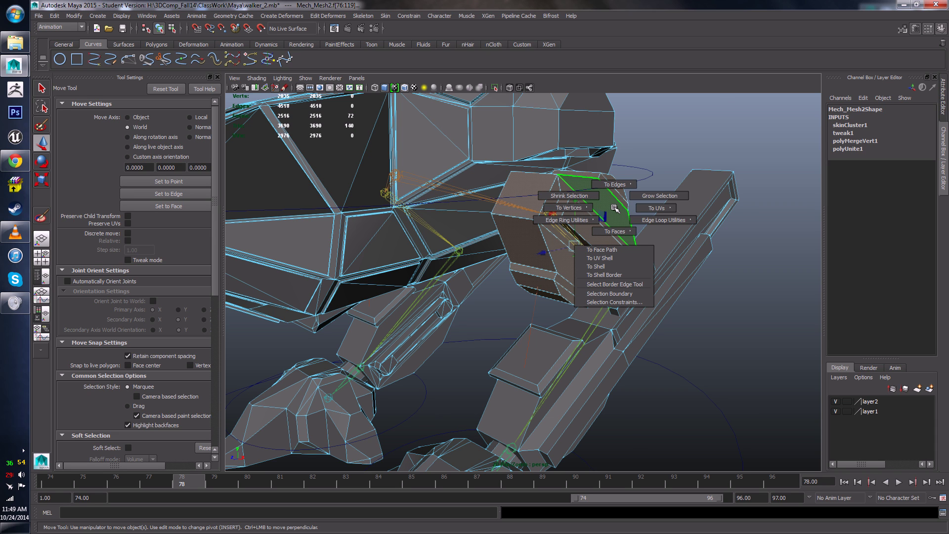
{"action": "right_click_drag", "start_coordinate": [587, 201], "coordinate": [551, 205], "text": "ctrl"}
{"action": "scroll", "coordinate": [643, 207], "scroll_direction": "down", "scroll_amount": 5}
{"action": "left_click_drag", "start_coordinate": [692, 198], "coordinate": [622, 208], "text": "alt"}
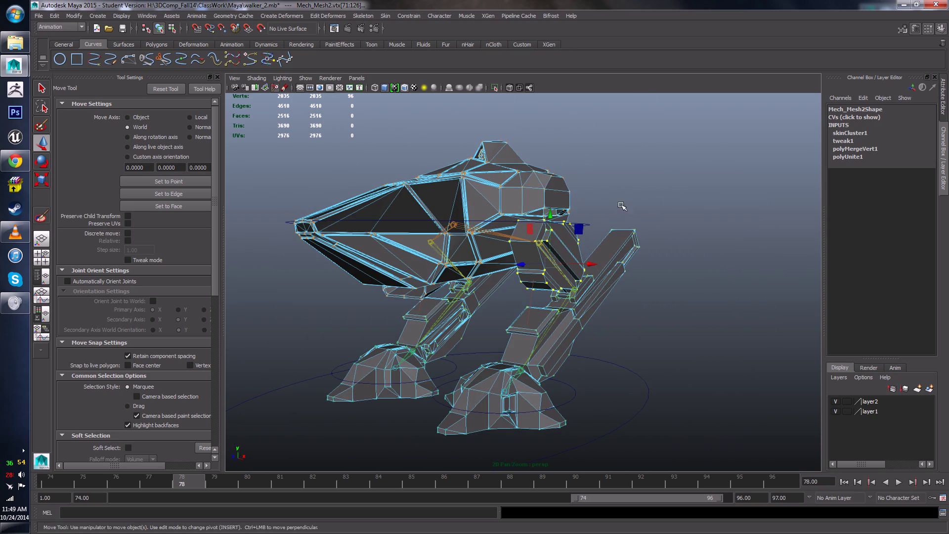
- Open the Component Editor for the selected upper-leg vertices and maximize its window
{"action": "left_click", "coordinate": [153, 17]}
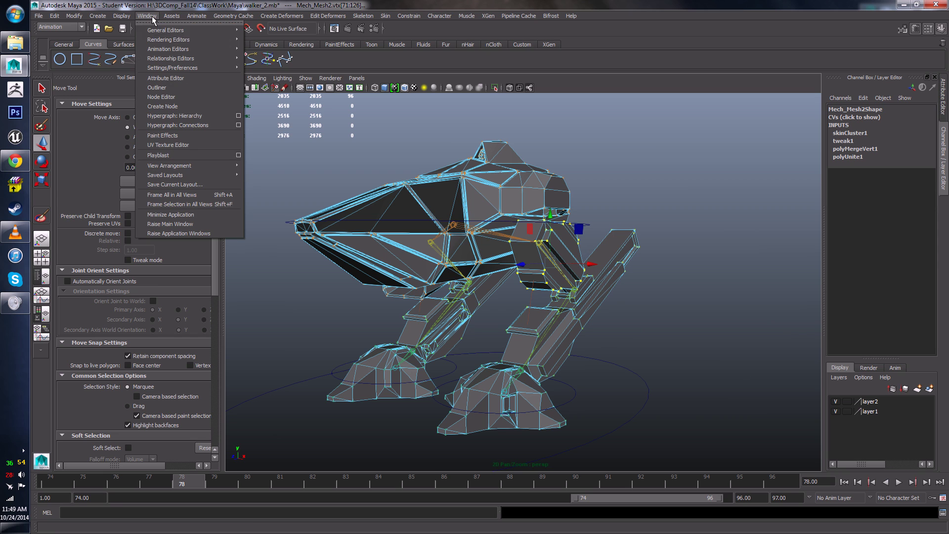
{"action": "mouse_move", "coordinate": [163, 33]}
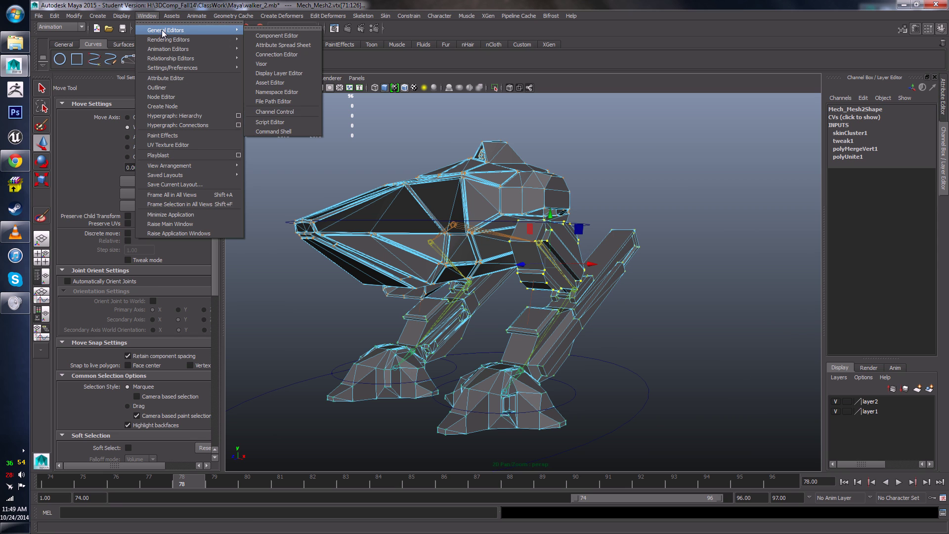
{"action": "left_click", "coordinate": [272, 36]}
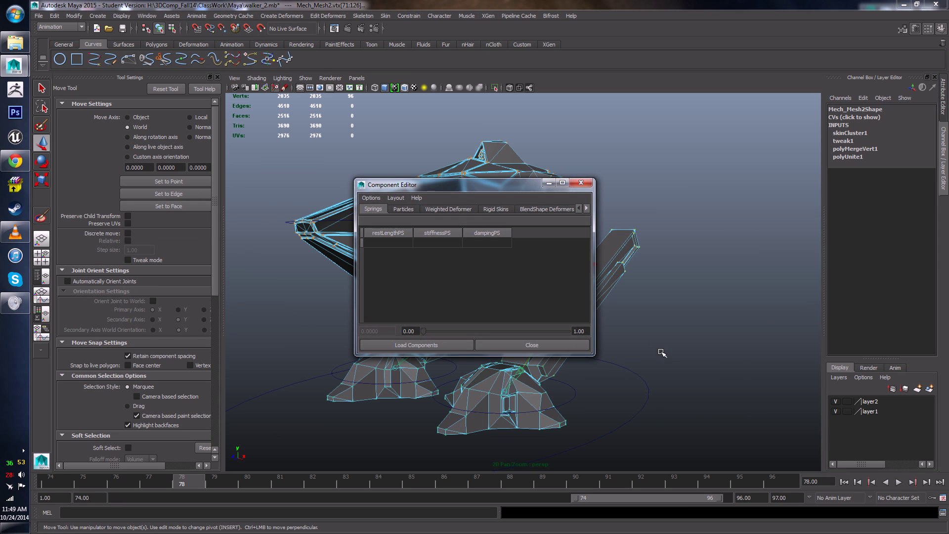
{"action": "double_click", "coordinate": [468, 184]}
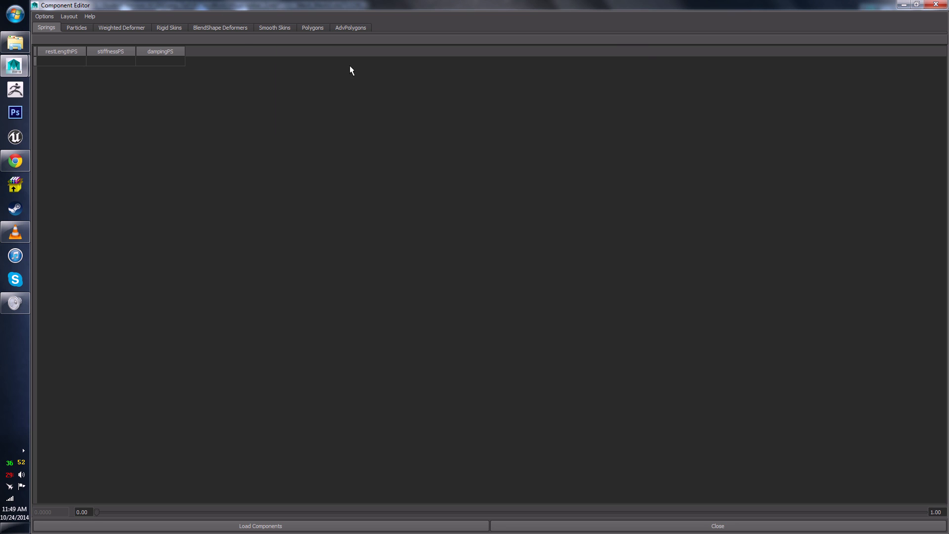
- Set the L_Hip smooth skin weight of all selected left upper-leg vertices to 1 and close the Component Editor
{"action": "left_click", "coordinate": [276, 28]}
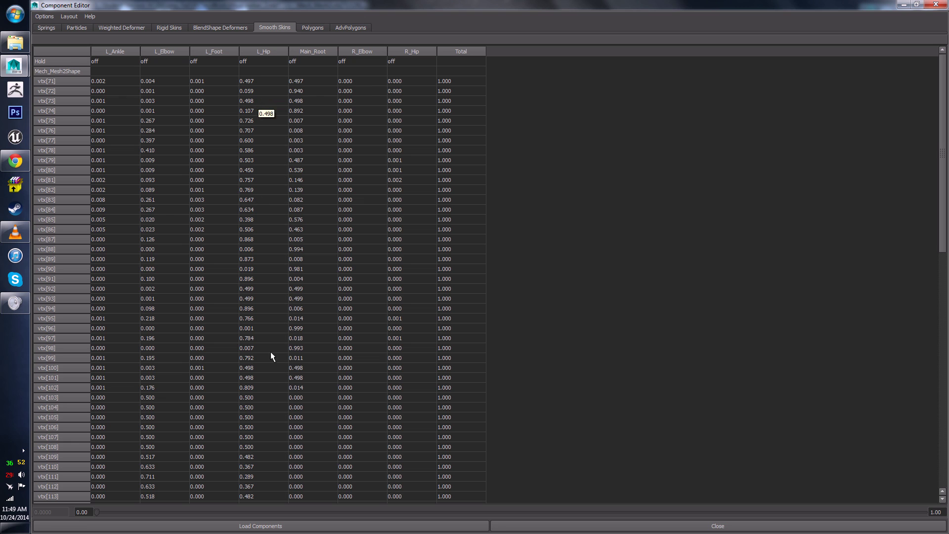
{"action": "scroll", "coordinate": [266, 310], "scroll_direction": "down", "scroll_amount": 12}
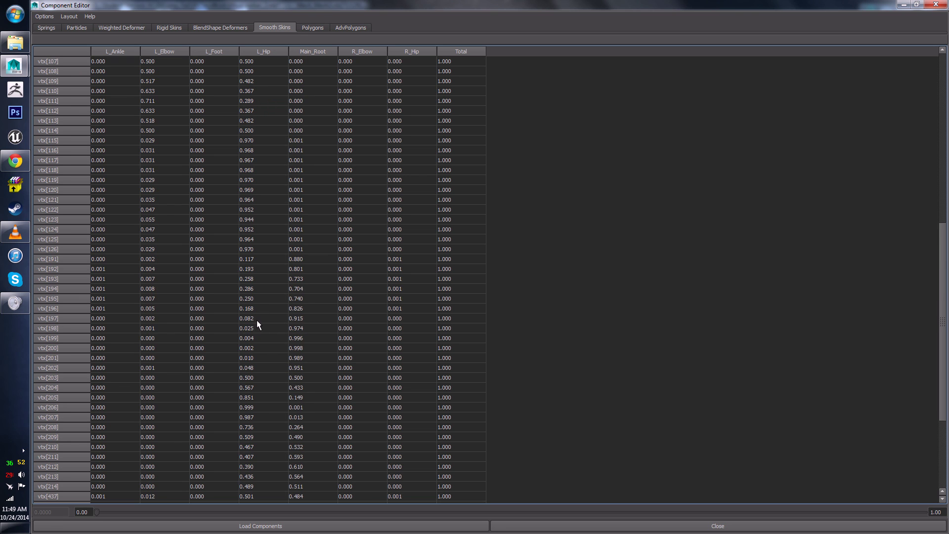
{"action": "scroll", "coordinate": [257, 323], "scroll_direction": "up", "scroll_amount": 13}
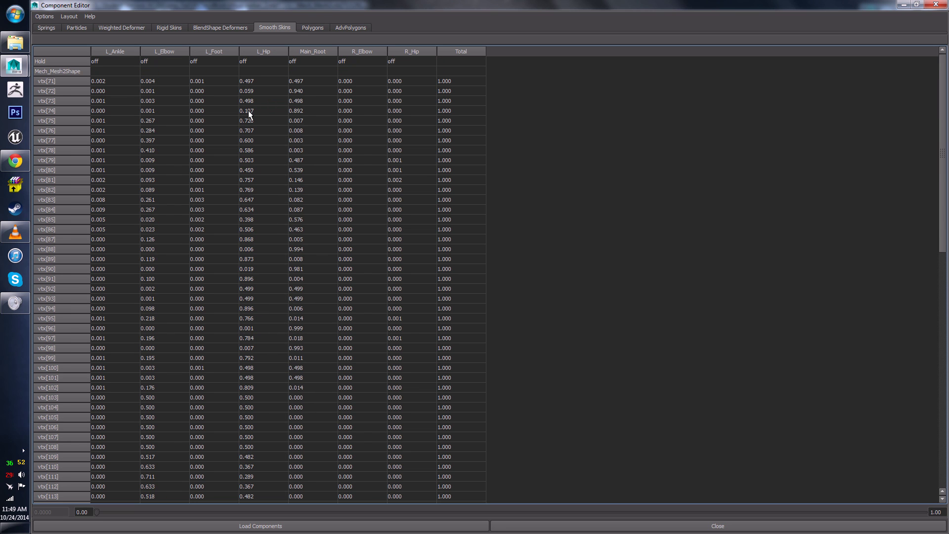
{"action": "left_click", "coordinate": [247, 70]}
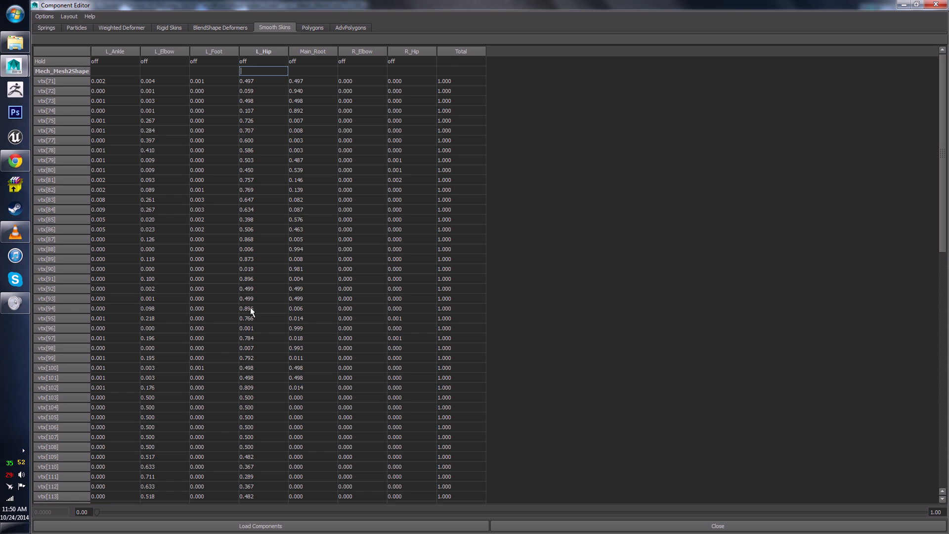
{"action": "scroll", "coordinate": [262, 336], "scroll_direction": "down", "scroll_amount": 8}
{"action": "left_click_drag", "start_coordinate": [942, 212], "coordinate": [933, 340]}
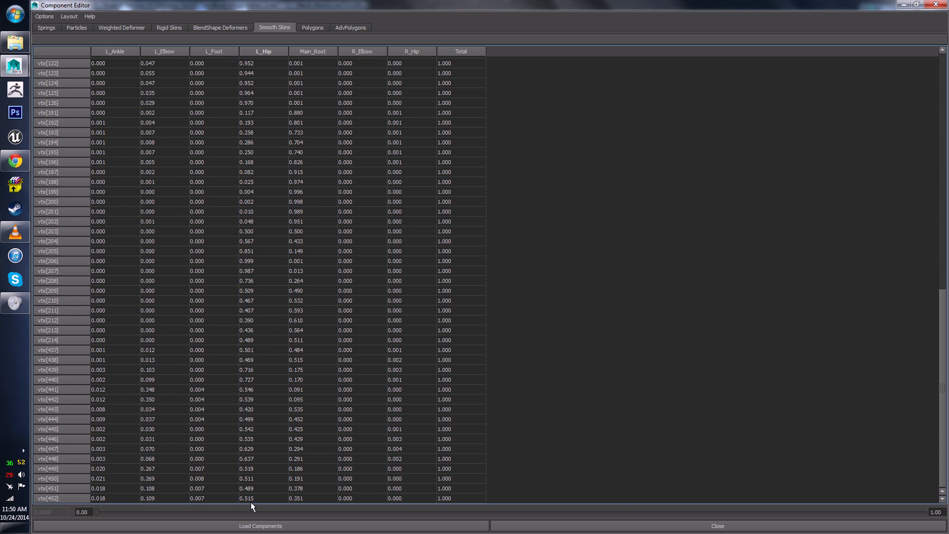
{"action": "left_click", "coordinate": [251, 499], "text": "shift"}
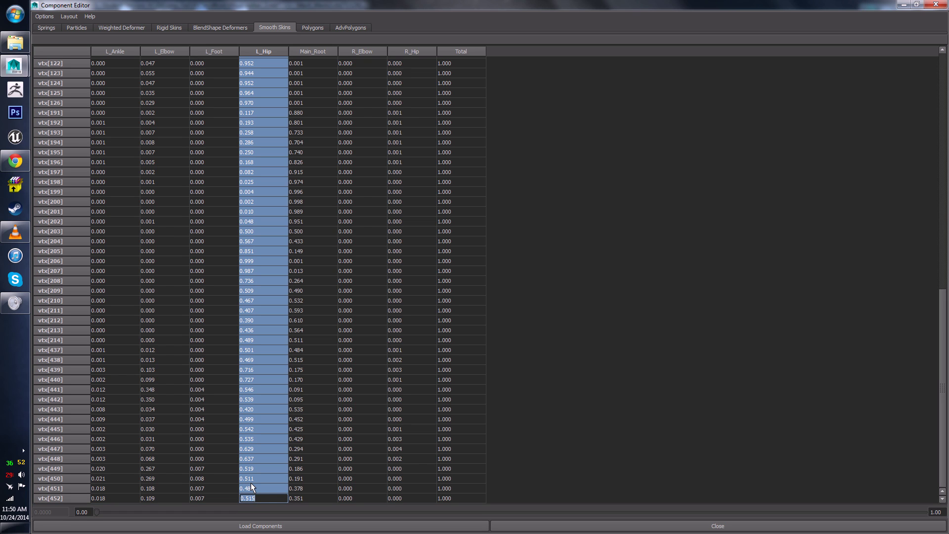
{"action": "key", "text": "Return"}
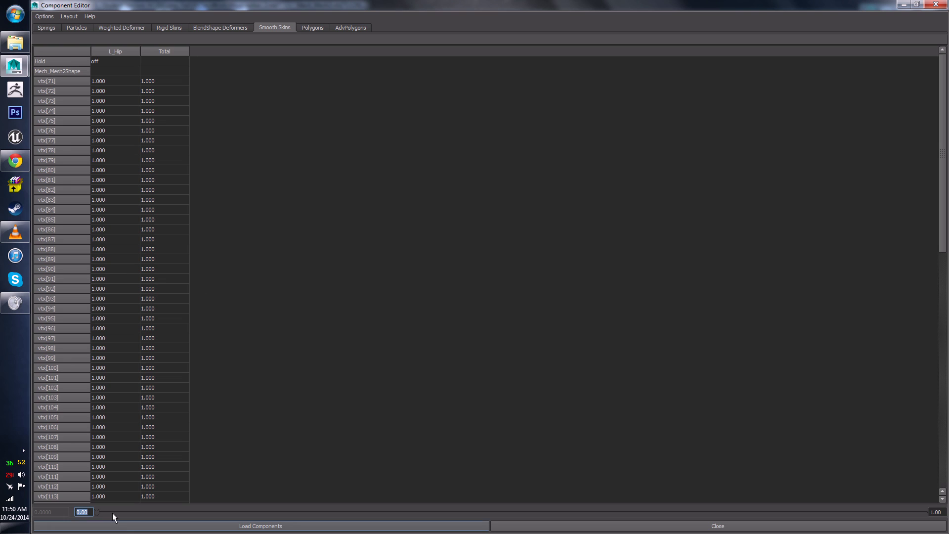
{"action": "scroll", "coordinate": [219, 413], "scroll_direction": "down", "scroll_amount": 2}
{"action": "scroll", "coordinate": [218, 401], "scroll_direction": "up", "scroll_amount": 3}
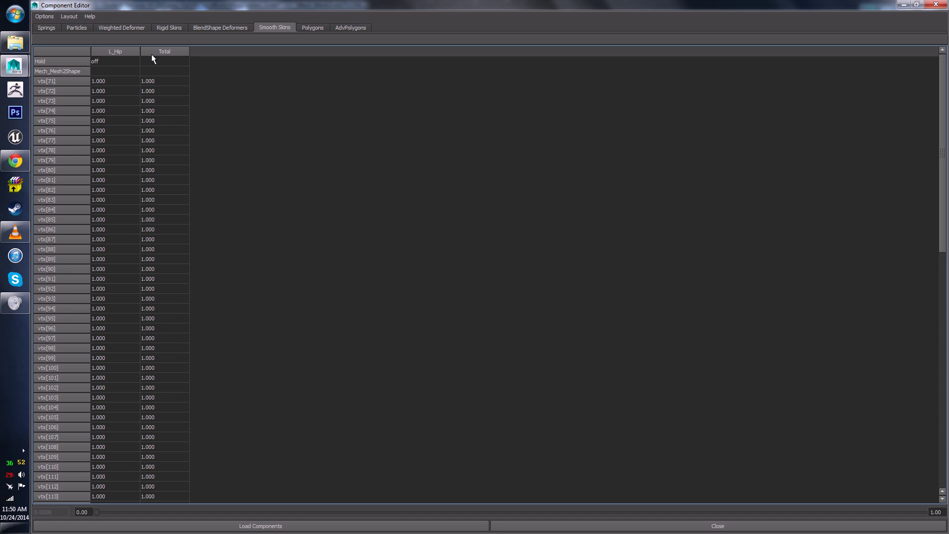
{"action": "left_click", "coordinate": [938, 5]}
- Select all faces of the left lower leg and its attached knee pieces, and convert them to a vertex selection
{"action": "left_click_drag", "start_coordinate": [610, 318], "coordinate": [604, 263], "text": "alt"}
{"action": "scroll", "coordinate": [588, 264], "scroll_direction": "up", "scroll_amount": 6}
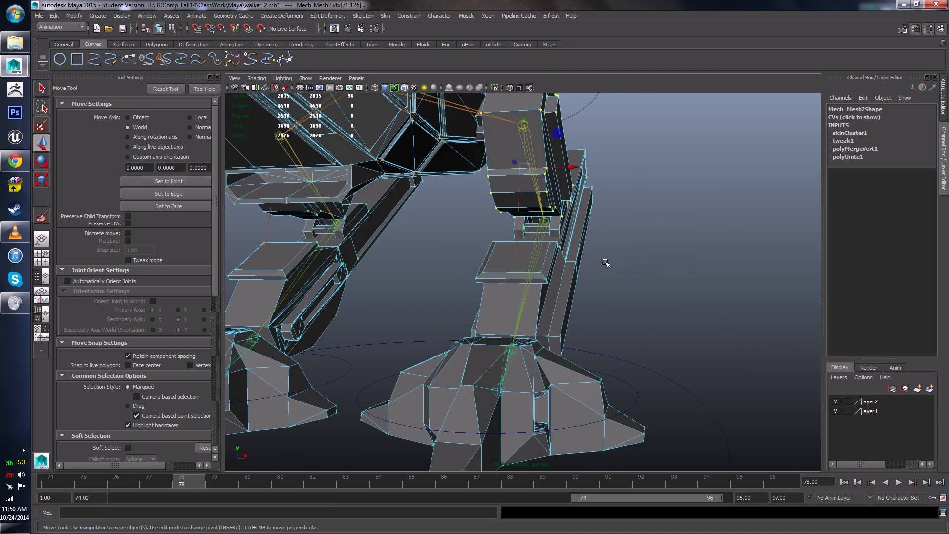
{"action": "right_click_drag", "start_coordinate": [556, 272], "coordinate": [564, 301]}
{"action": "left_click", "coordinate": [559, 313]}
{"action": "left_click_drag", "start_coordinate": [606, 329], "coordinate": [452, 337], "text": "alt"}
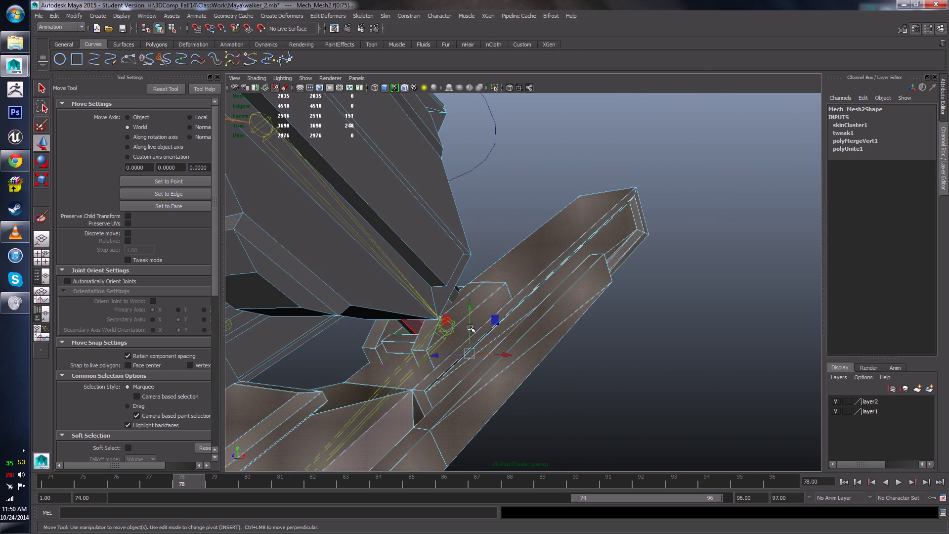
{"action": "left_click_drag", "start_coordinate": [470, 328], "coordinate": [583, 219], "text": "alt"}
{"action": "left_click_drag", "start_coordinate": [581, 331], "coordinate": [578, 303], "text": "alt"}
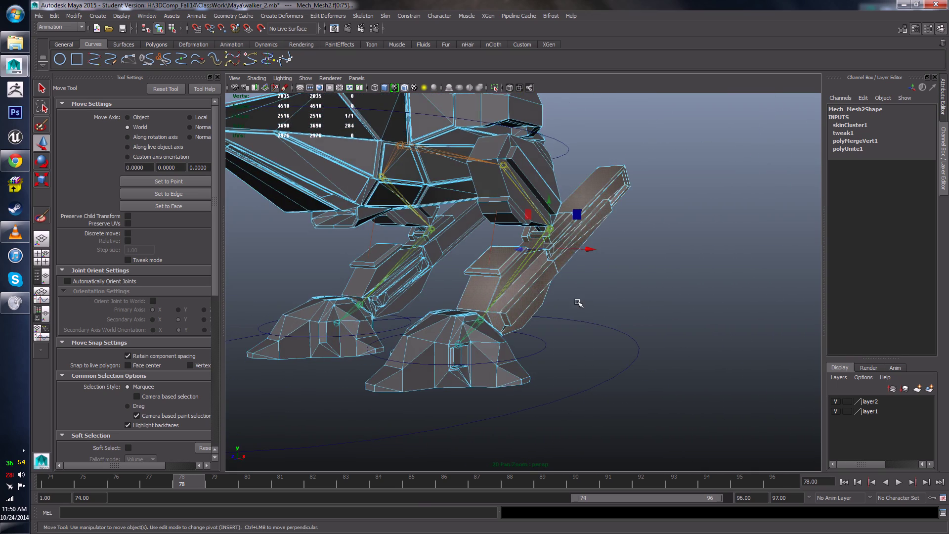
{"action": "right_click_drag", "start_coordinate": [537, 278], "coordinate": [487, 292]}
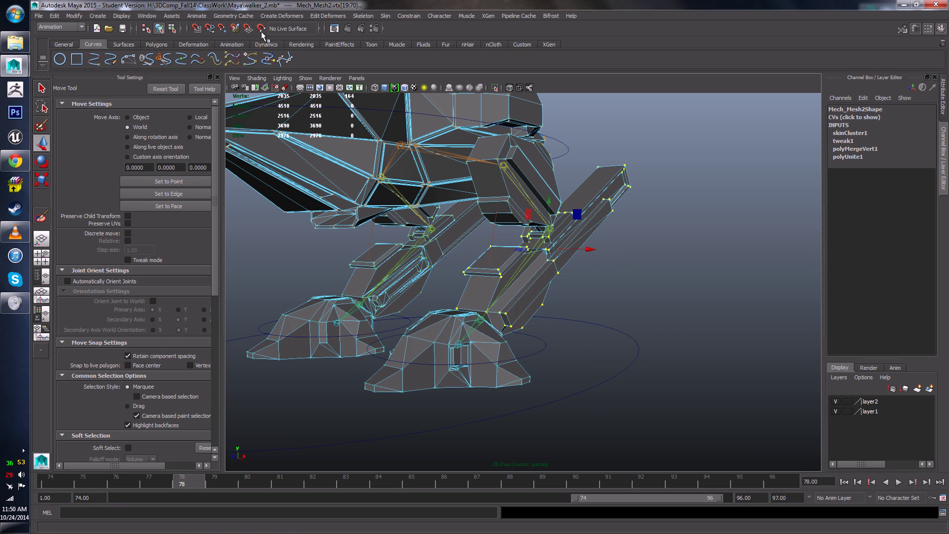
- Load the lower-leg vertices in the Component Editor, set their L_Elbow smooth skin weights to 1, and restore the window to its smaller size
{"action": "left_click", "coordinate": [147, 15]}
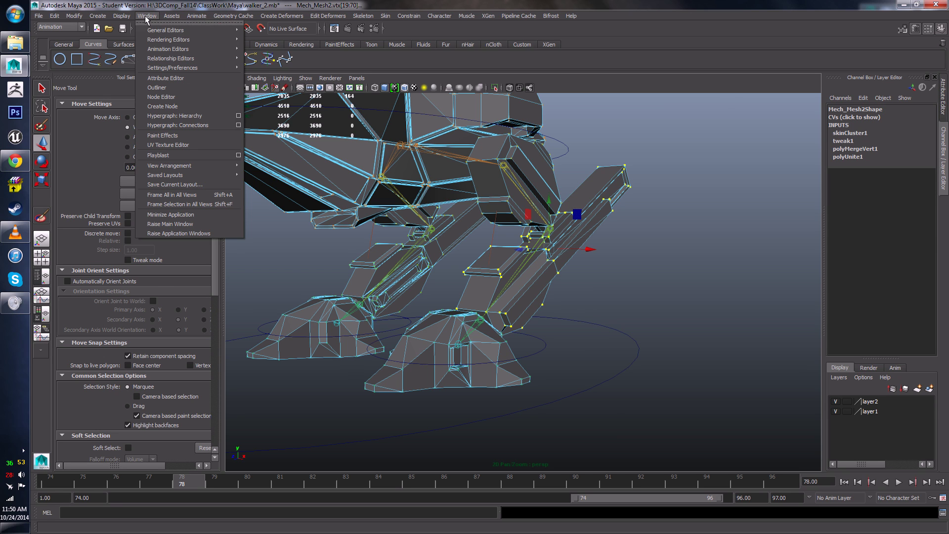
{"action": "mouse_move", "coordinate": [232, 31]}
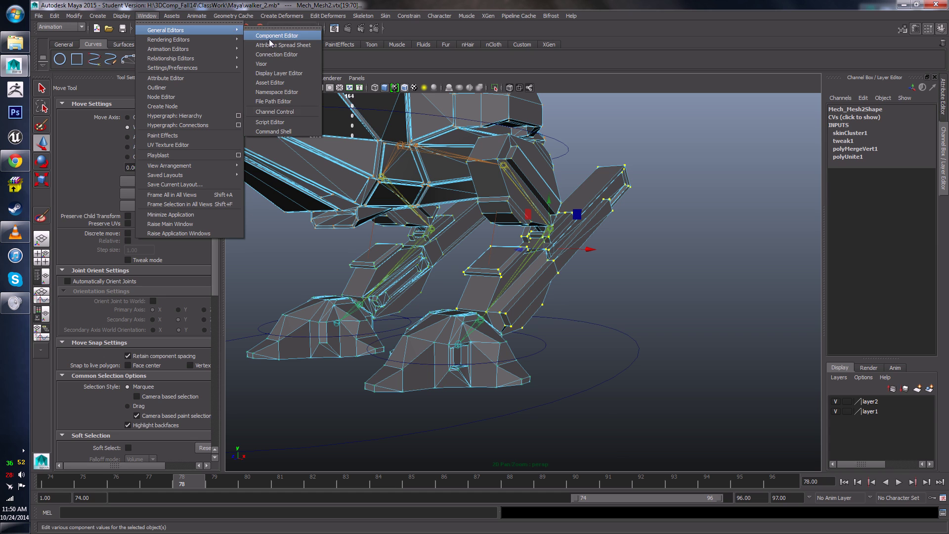
{"action": "left_click", "coordinate": [277, 30]}
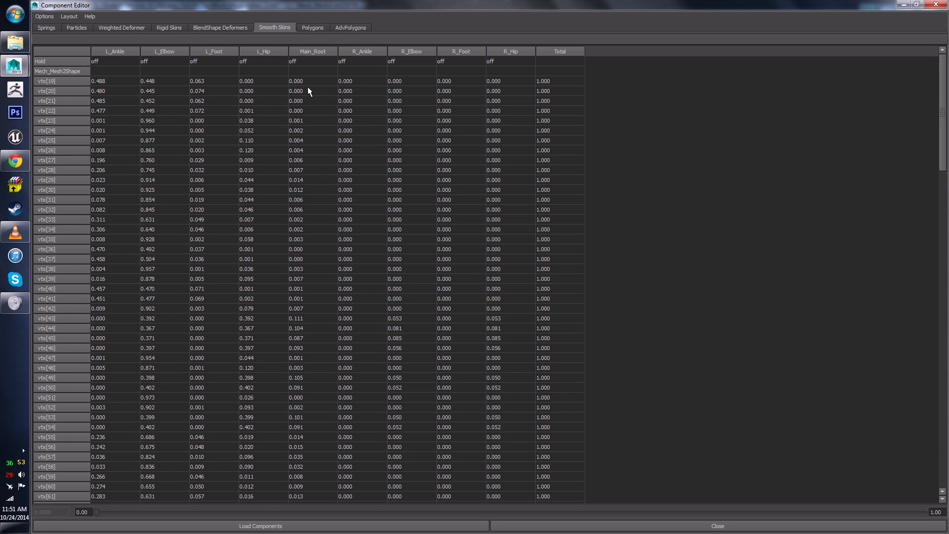
{"action": "left_click", "coordinate": [149, 72]}
{"action": "left_click_drag", "start_coordinate": [944, 140], "coordinate": [944, 460]}
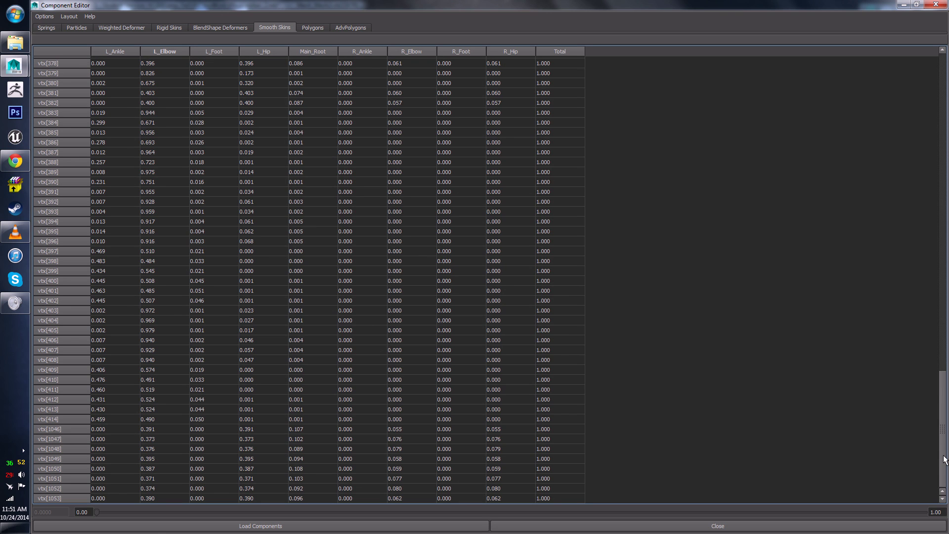
{"action": "left_click", "coordinate": [146, 496], "text": "shift"}
{"action": "type", "text": "1"}
{"action": "key", "text": "Return"}
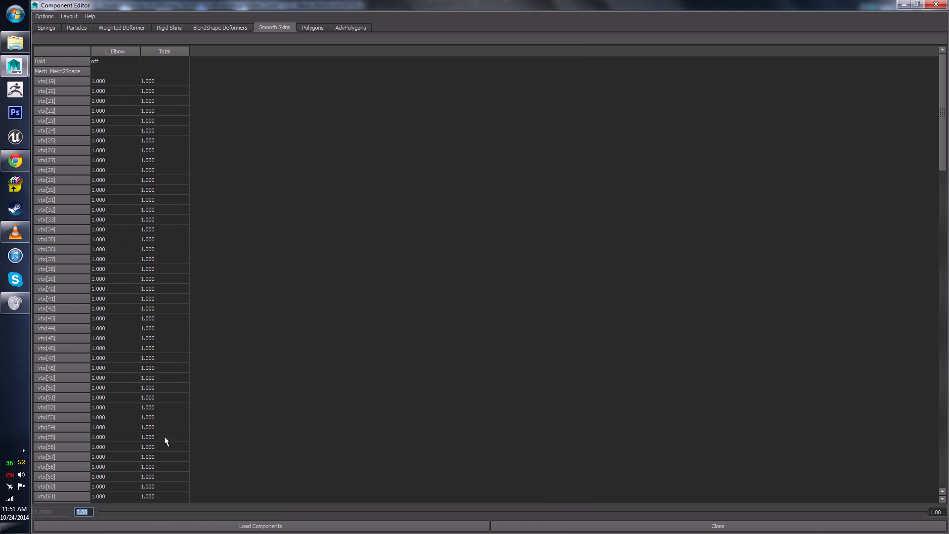
{"action": "double_click", "coordinate": [898, 6]}
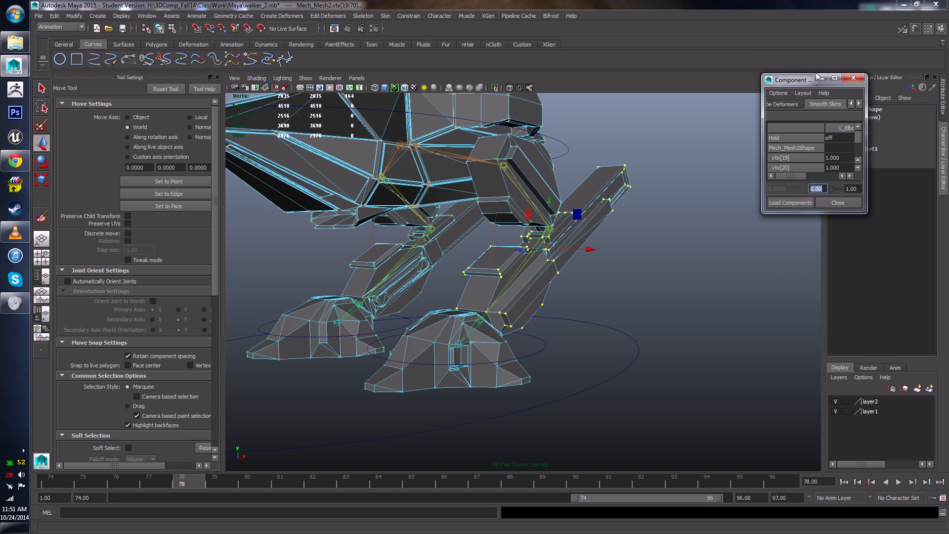
- Select all faces of the left foot on Mech_Mesh2 and convert them to a vertex selection
{"action": "left_click", "coordinate": [643, 277]}
{"action": "left_click_drag", "start_coordinate": [641, 278], "coordinate": [583, 336], "text": "alt"}
{"action": "middle_click_drag", "start_coordinate": [447, 403], "coordinate": [481, 325], "text": "alt"}
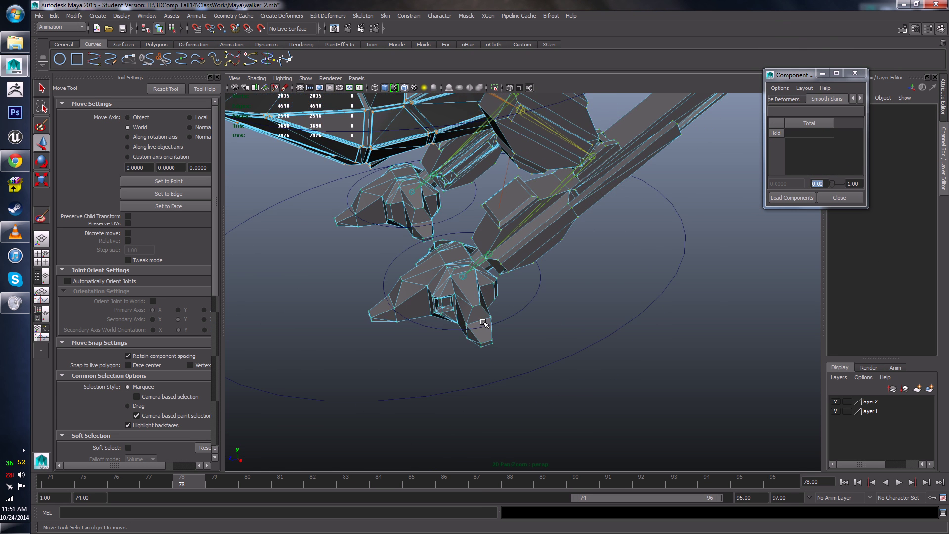
{"action": "scroll", "coordinate": [479, 325], "scroll_direction": "up", "scroll_amount": 3}
{"action": "right_click_drag", "start_coordinate": [441, 297], "coordinate": [436, 317]}
{"action": "double_click", "coordinate": [436, 295]}
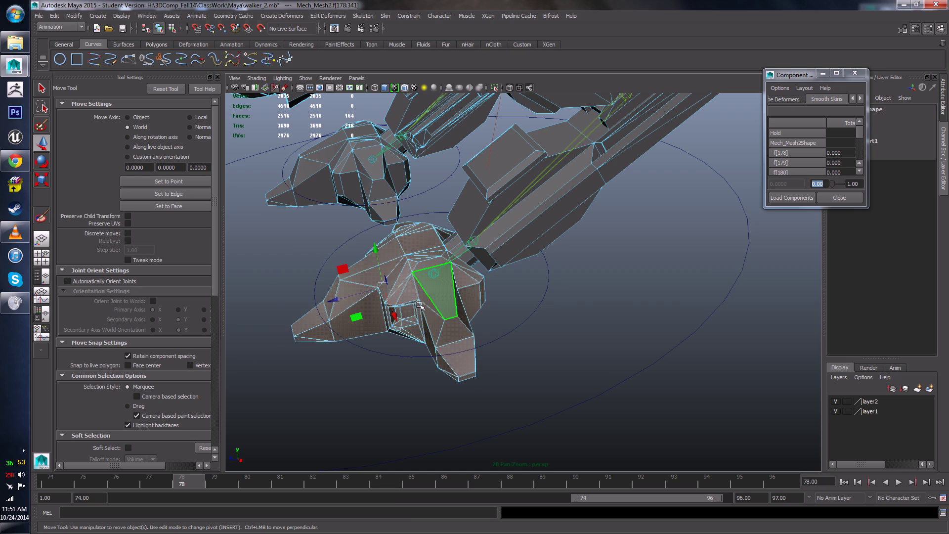
{"action": "left_click_drag", "start_coordinate": [343, 295], "coordinate": [435, 311], "text": "alt"}
{"action": "right_click", "coordinate": [435, 312]}
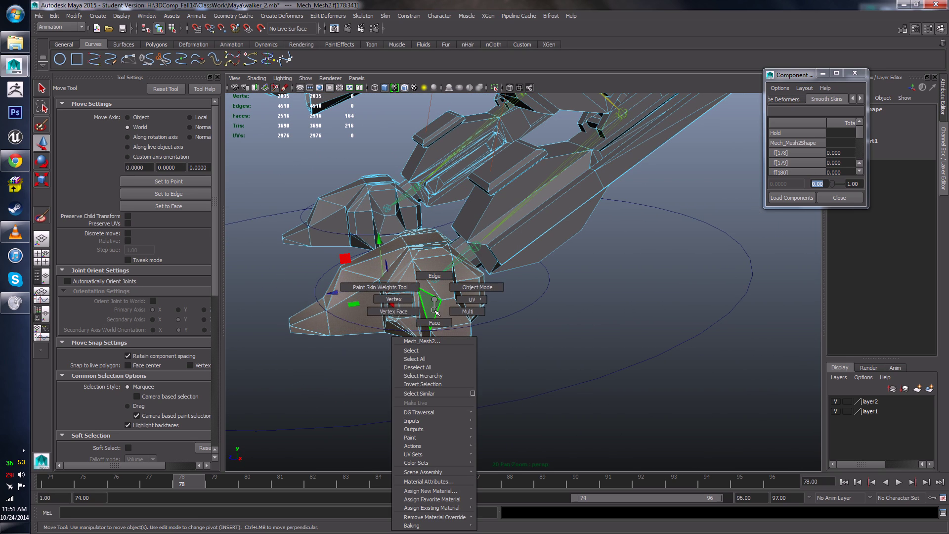
{"action": "right_click_drag", "start_coordinate": [434, 310], "coordinate": [391, 310]}
{"action": "right_click", "coordinate": [436, 300]}
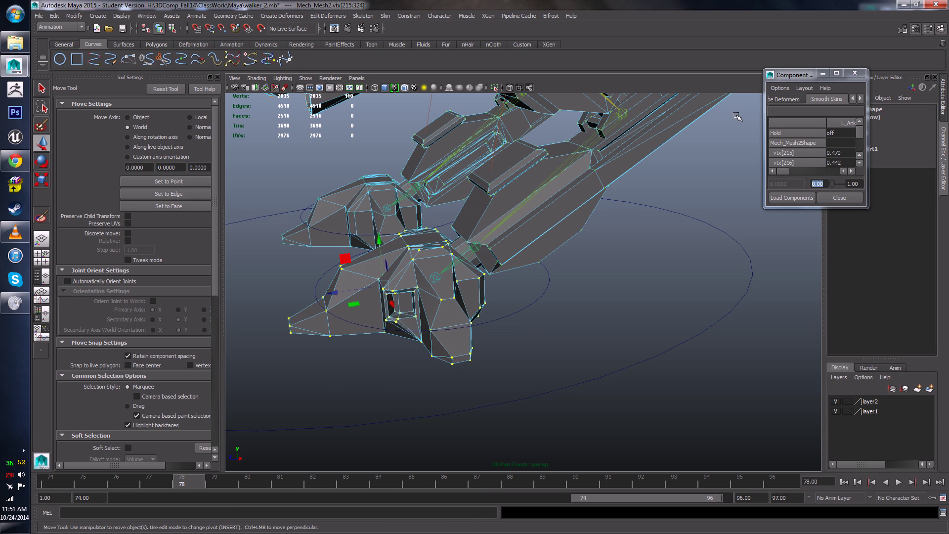
- Enlarge the Component Editor, set the L_Foot smooth skin weight of all left foot vertices to 1, and close the editor
{"action": "left_click_drag", "start_coordinate": [863, 209], "coordinate": [928, 431]}
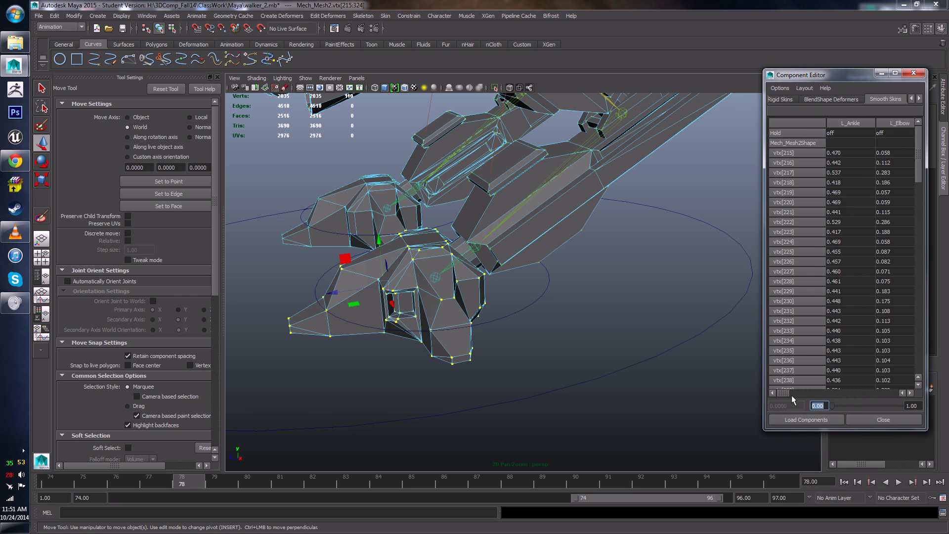
{"action": "left_click_drag", "start_coordinate": [785, 393], "coordinate": [812, 391]}
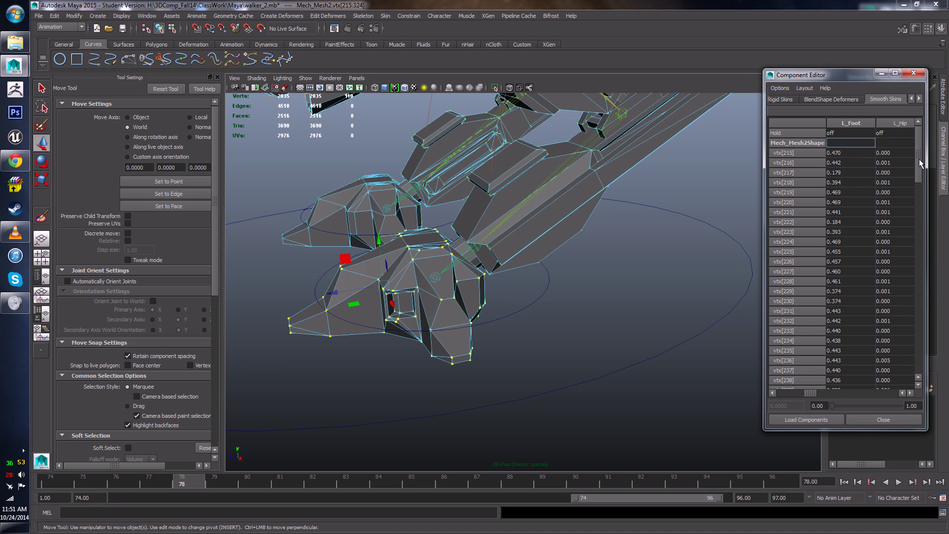
{"action": "left_click_drag", "start_coordinate": [919, 159], "coordinate": [913, 402]}
{"action": "left_click", "coordinate": [834, 383], "text": "shift"}
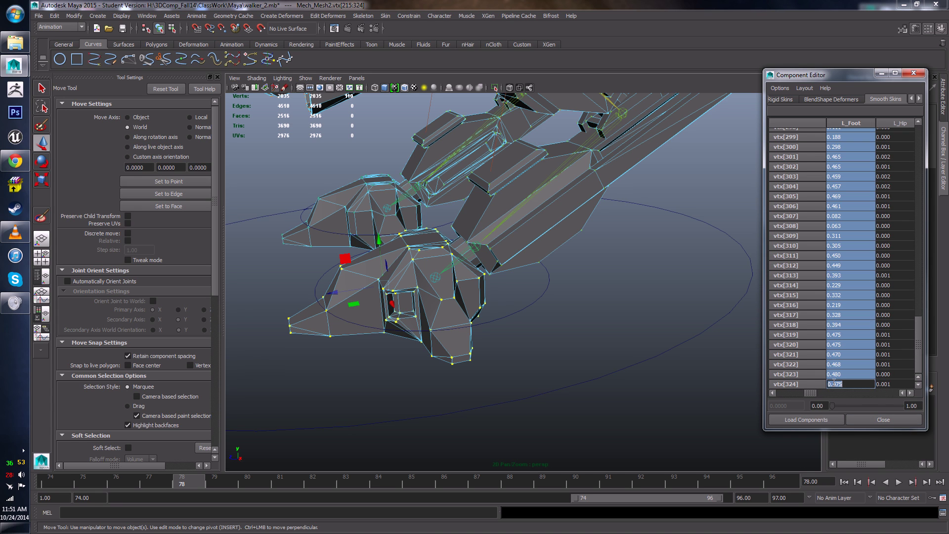
{"action": "type", "text": "1"}
{"action": "key", "text": "Return"}
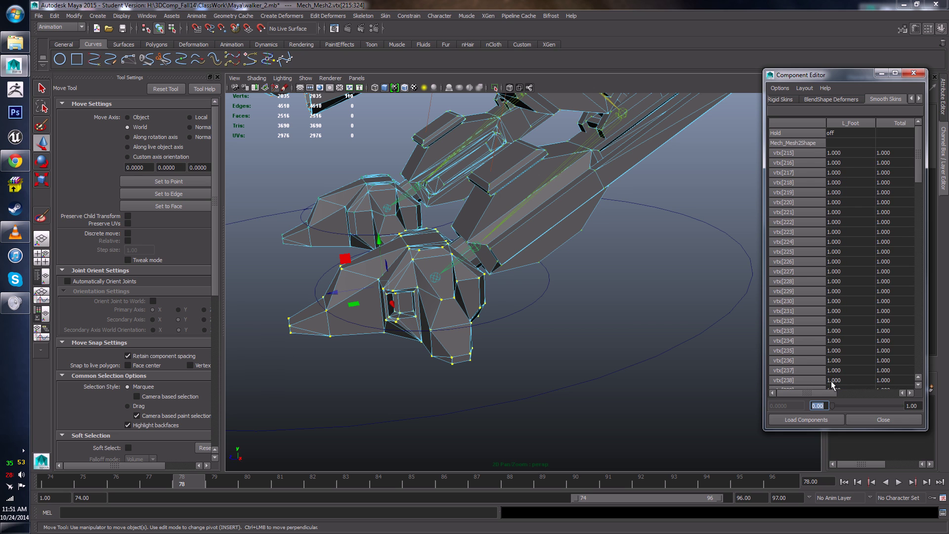
{"action": "left_click", "coordinate": [912, 75]}
- Try moving L_FootControl to test how the left leg deforms, undo the last move, and clear the selection
{"action": "left_click_drag", "start_coordinate": [521, 278], "coordinate": [580, 311], "text": "alt"}
{"action": "left_click", "coordinate": [547, 301]}
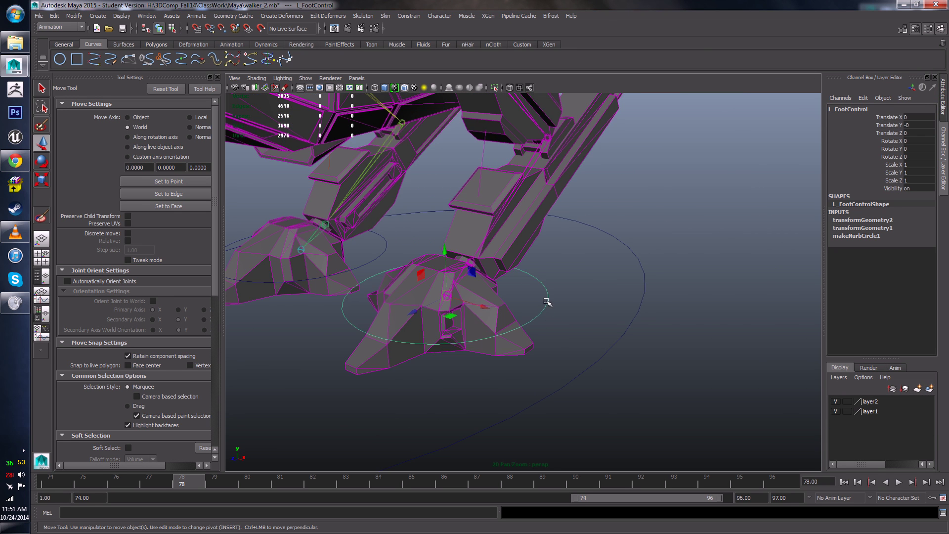
{"action": "scroll", "coordinate": [547, 301], "scroll_direction": "down", "scroll_amount": 5}
{"action": "left_click_drag", "start_coordinate": [492, 285], "coordinate": [561, 276]}
{"action": "scroll", "coordinate": [562, 276], "scroll_direction": "up", "scroll_amount": 5}
{"action": "middle_click_drag", "start_coordinate": [562, 276], "coordinate": [559, 212], "text": "alt"}
{"action": "mouse_move", "coordinate": [521, 214]}
{"action": "left_mouse_down", "text": "alt"}
{"action": "mouse_move", "coordinate": [522, 253]}
{"action": "mouse_move", "coordinate": [530, 218]}
{"action": "left_mouse_up", "text": "alt"}
{"action": "scroll", "coordinate": [529, 218], "scroll_direction": "down", "scroll_amount": 3}
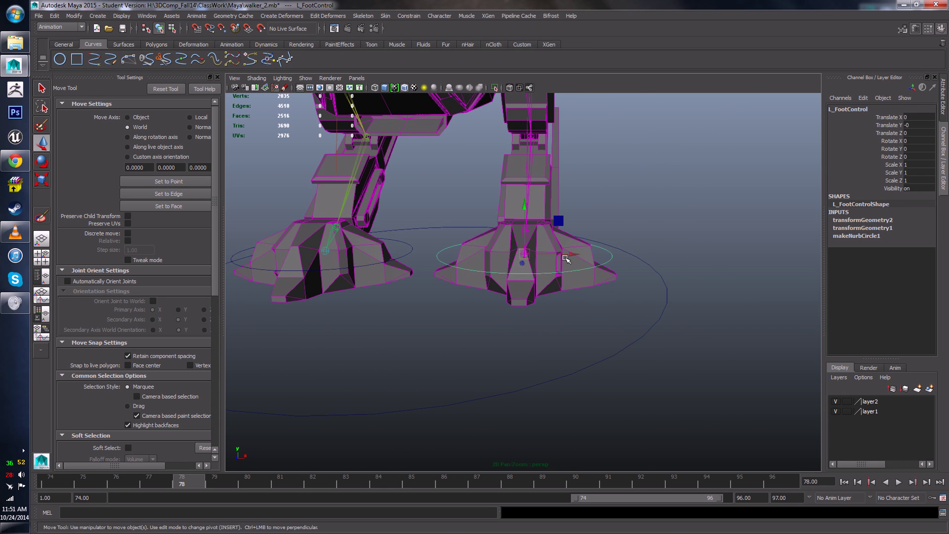
{"action": "left_click_drag", "start_coordinate": [566, 258], "coordinate": [622, 270]}
{"action": "key", "text": "e"}
{"action": "key", "text": "ctrl+z"}
{"action": "left_click_drag", "start_coordinate": [477, 275], "coordinate": [517, 271], "text": "alt"}
{"action": "left_click", "coordinate": [604, 295]}
- Select all faces of the right upper-leg block and its attached piece around the hip joint on Mech_Mesh2
{"action": "middle_click_drag", "start_coordinate": [517, 271], "coordinate": [515, 317], "text": "alt"}
{"action": "scroll", "coordinate": [515, 316], "scroll_direction": "down", "scroll_amount": 8}
{"action": "left_click_drag", "start_coordinate": [515, 316], "coordinate": [522, 338], "text": "alt"}
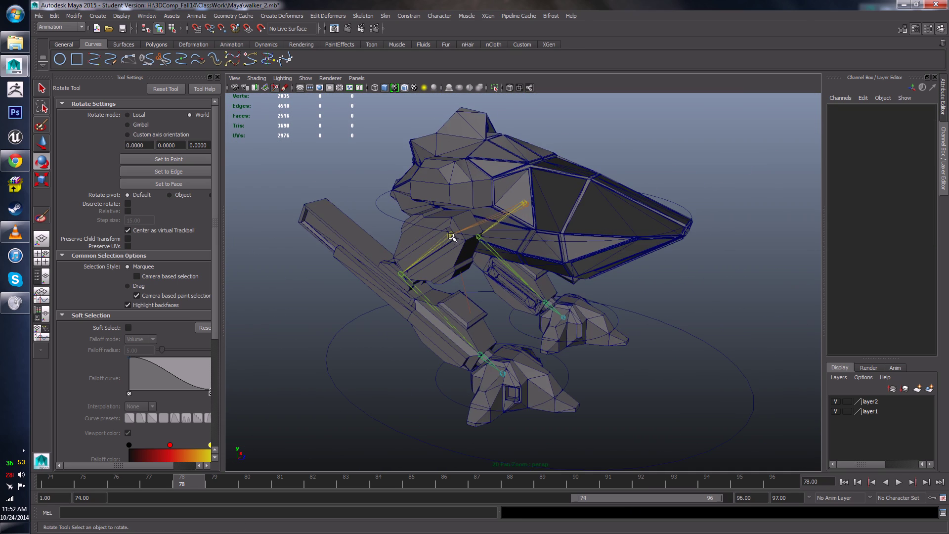
{"action": "left_click", "coordinate": [407, 236]}
{"action": "scroll", "coordinate": [403, 239], "scroll_direction": "up", "scroll_amount": 5}
{"action": "middle_click_drag", "start_coordinate": [402, 239], "coordinate": [418, 248], "text": "alt"}
{"action": "right_click_drag", "start_coordinate": [416, 247], "coordinate": [416, 267]}
{"action": "double_click", "coordinate": [409, 253]}
{"action": "left_click_drag", "start_coordinate": [409, 252], "coordinate": [487, 270], "text": "alt"}
{"action": "right_click_drag", "start_coordinate": [487, 270], "coordinate": [598, 227], "text": "alt"}
{"action": "middle_click_drag", "start_coordinate": [599, 227], "coordinate": [483, 300], "text": "alt"}
{"action": "double_click", "coordinate": [531, 298], "text": "shift"}
{"action": "scroll", "coordinate": [513, 301], "scroll_direction": "down", "scroll_amount": 5}
{"action": "left_click_drag", "start_coordinate": [513, 301], "coordinate": [394, 311], "text": "alt"}
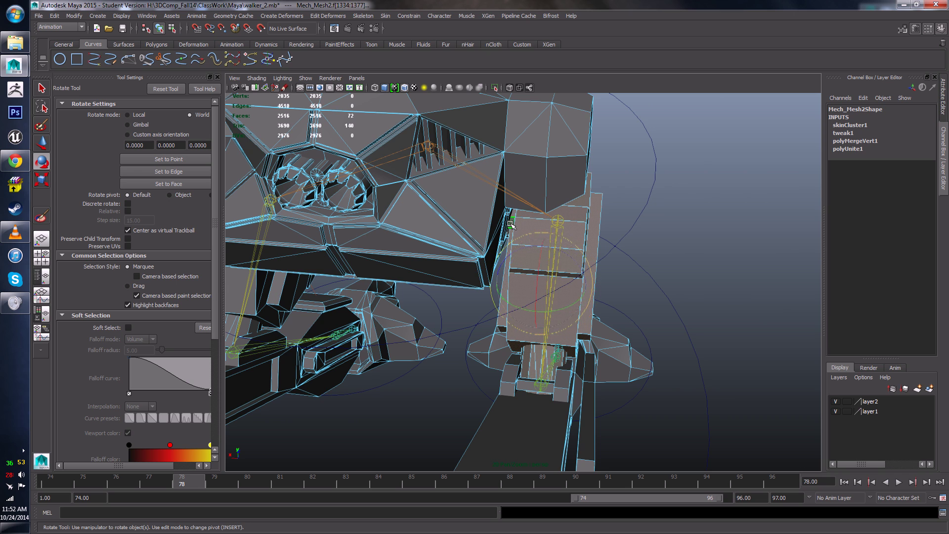
{"action": "scroll", "coordinate": [512, 225], "scroll_direction": "down", "scroll_amount": 5}
{"action": "left_click_drag", "start_coordinate": [627, 258], "coordinate": [461, 250], "text": "alt"}
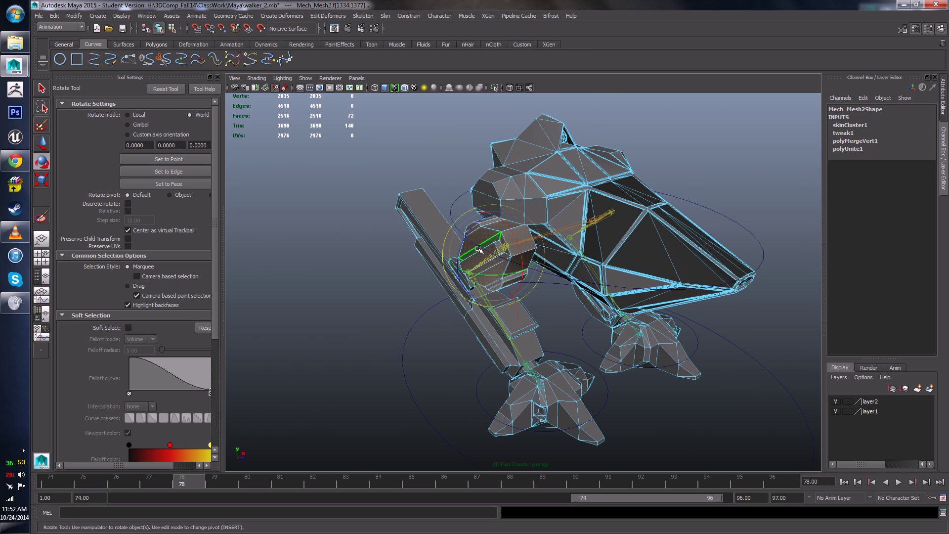
- Switch to the Move tool and convert the selected right upper-leg faces to a vertex selection
{"action": "right_click", "coordinate": [478, 249]}
{"action": "right_click", "coordinate": [478, 249]}
{"action": "key", "text": "w"}
{"action": "right_click", "coordinate": [482, 254], "text": "shift"}
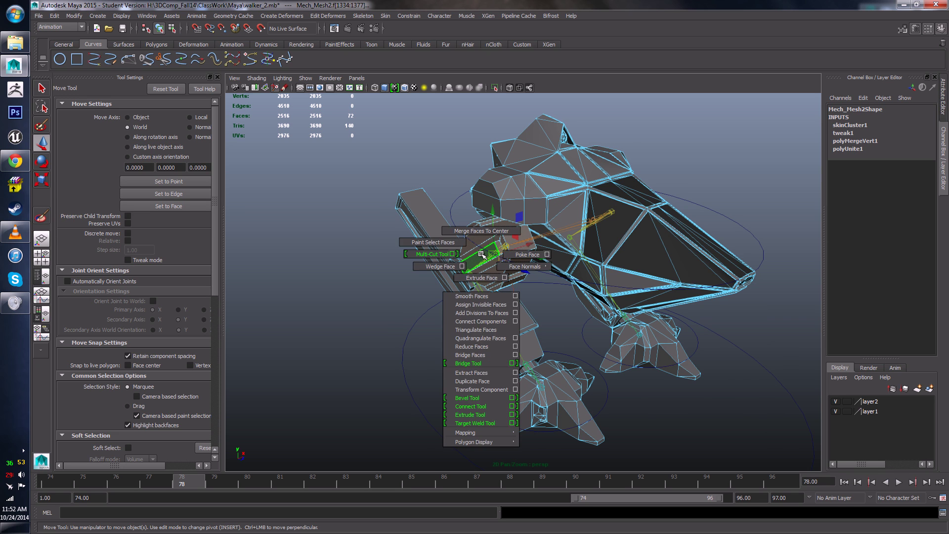
{"action": "right_click", "coordinate": [482, 254], "text": "ctrl"}
{"action": "mouse_move", "coordinate": [441, 256]}
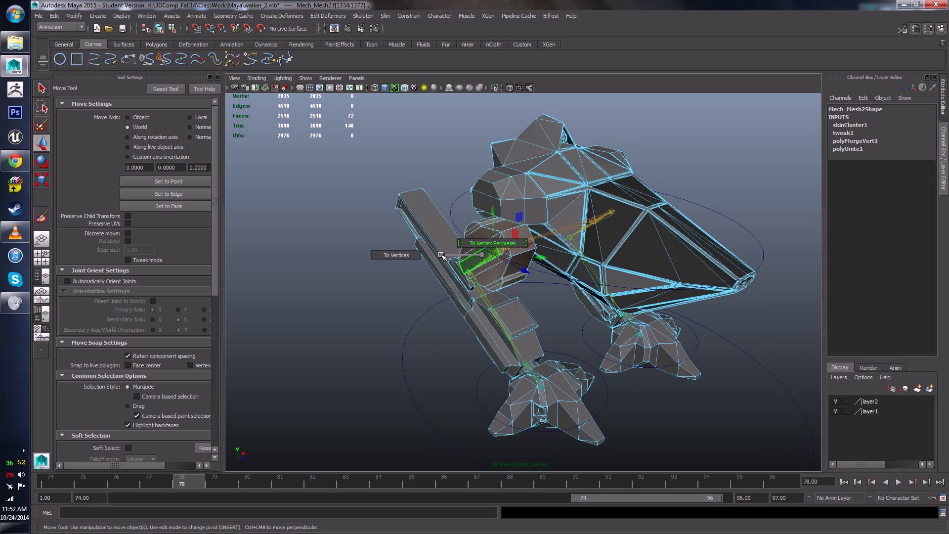
{"action": "left_click", "coordinate": [411, 254]}
{"action": "left_click_drag", "start_coordinate": [413, 232], "coordinate": [392, 206], "text": "alt"}
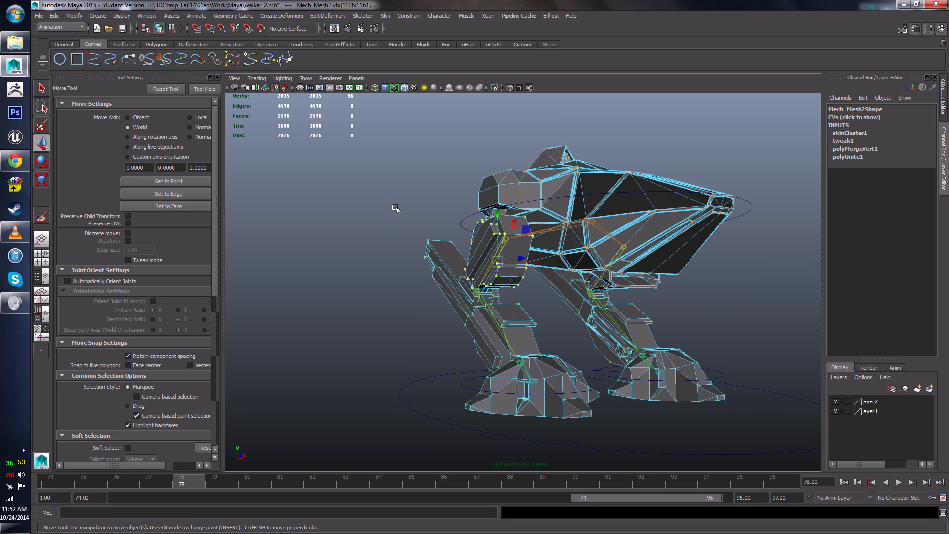
{"action": "left_click_drag", "start_coordinate": [437, 274], "coordinate": [438, 302], "text": "alt"}
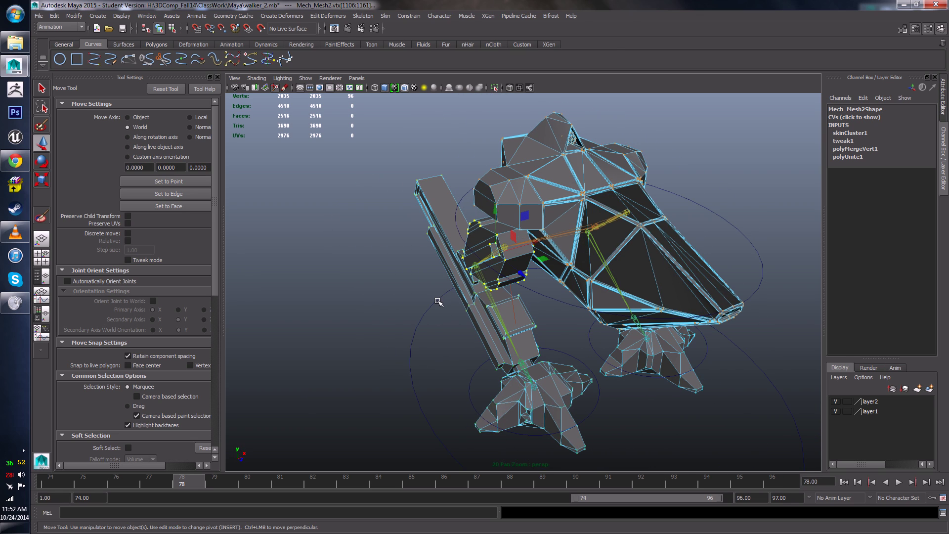
- Open the Component Editor on the smooth skin weights of the selected right upper-leg vertices
{"action": "middle_click_drag", "start_coordinate": [456, 285], "coordinate": [366, 230], "text": "alt"}
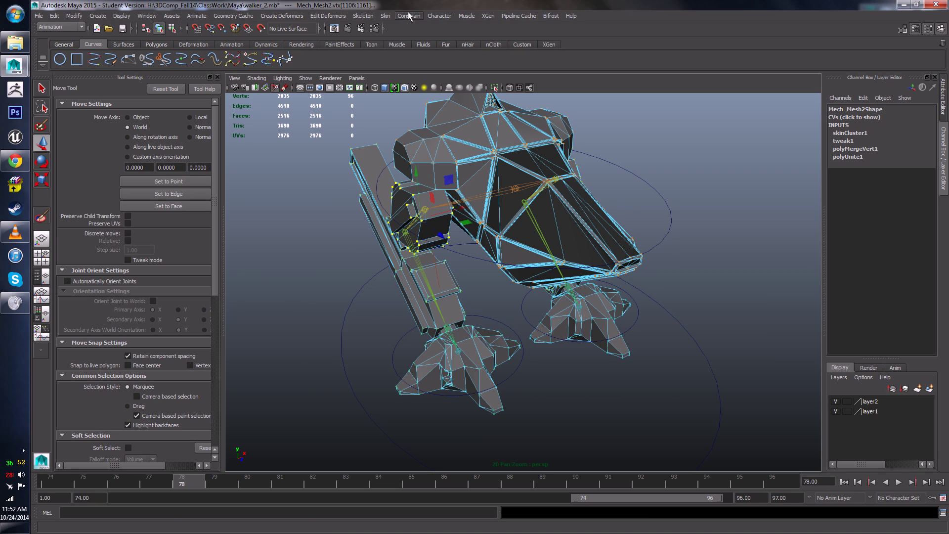
{"action": "mouse_move", "coordinate": [469, 179]}
{"action": "left_mouse_down", "text": "alt"}
{"action": "mouse_move", "coordinate": [600, 186]}
{"action": "mouse_move", "coordinate": [583, 198]}
{"action": "mouse_move", "coordinate": [480, 186]}
{"action": "left_mouse_up", "text": "alt"}
{"action": "scroll", "coordinate": [477, 185], "scroll_direction": "up", "scroll_amount": 4}
{"action": "middle_click_drag", "start_coordinate": [420, 161], "coordinate": [515, 225], "text": "alt"}
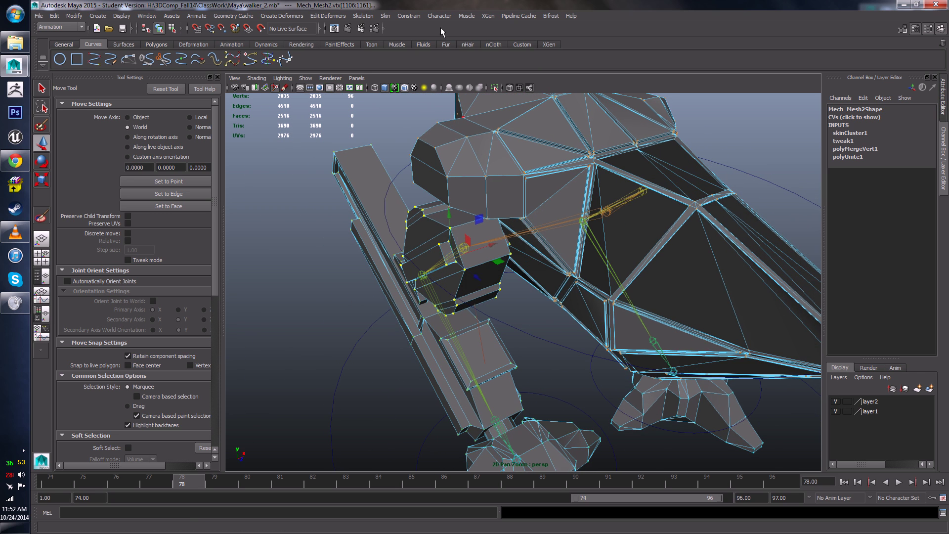
{"action": "left_click", "coordinate": [436, 17]}
{"action": "left_click", "coordinate": [420, 19]}
{"action": "left_click", "coordinate": [438, 19]}
{"action": "mouse_move", "coordinate": [366, 19]}
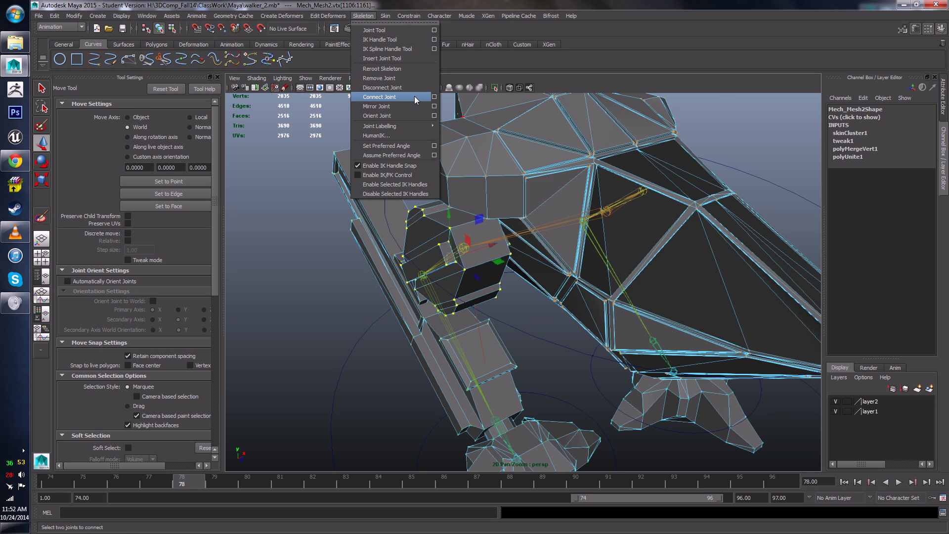
{"action": "mouse_move", "coordinate": [131, 20]}
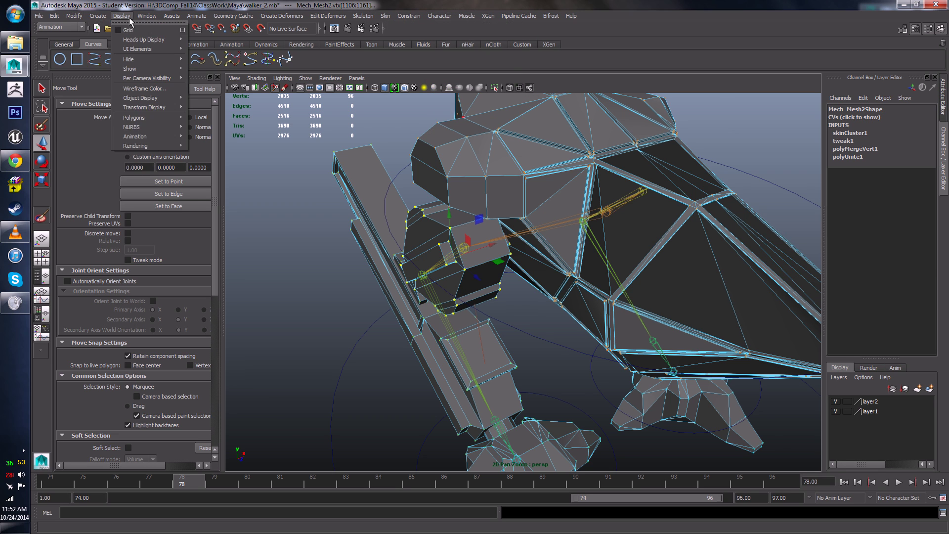
{"action": "mouse_move", "coordinate": [65, 22]}
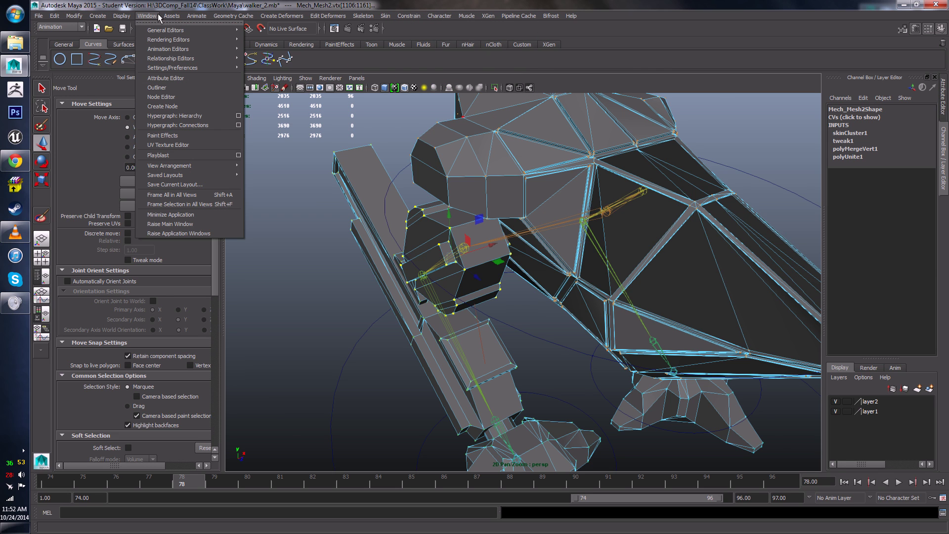
{"action": "mouse_move", "coordinate": [198, 40]}
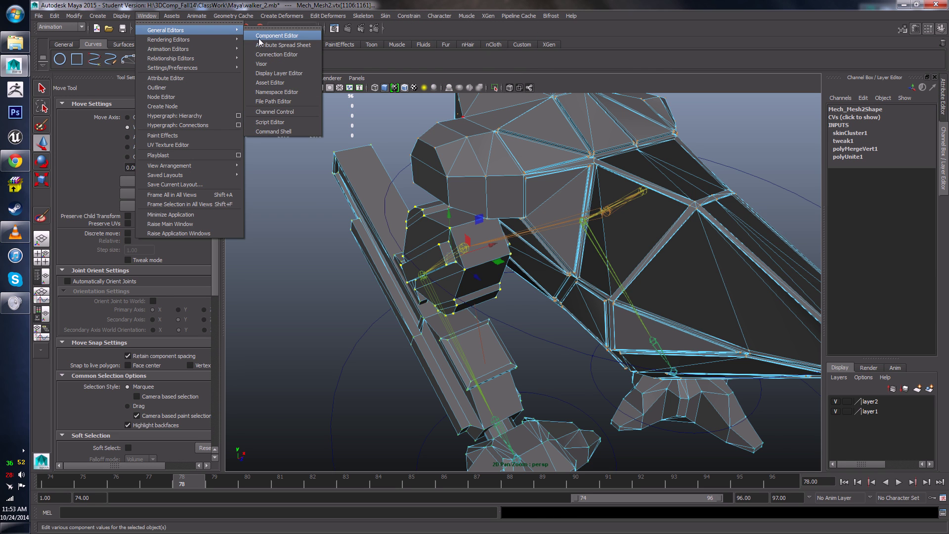
{"action": "left_click", "coordinate": [259, 38]}
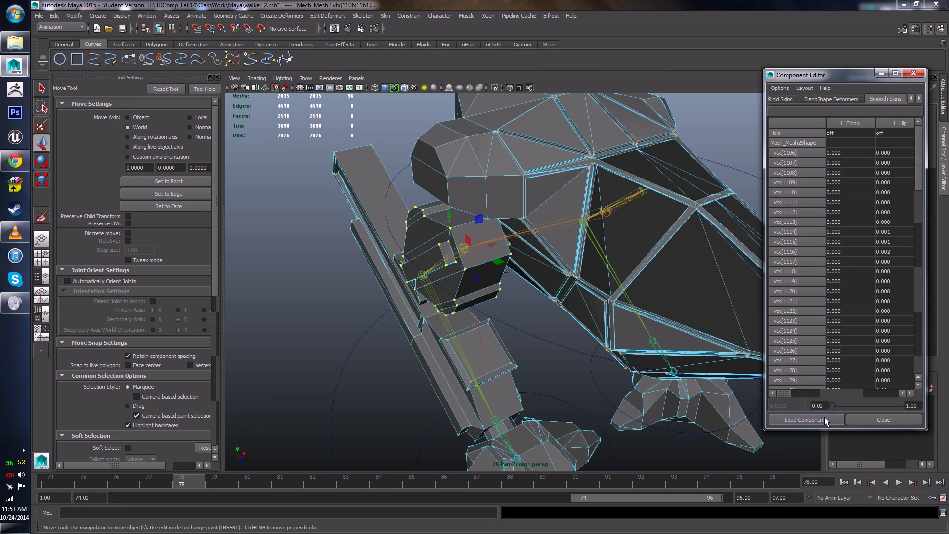
- Set the R_Hip smooth skin weight of all selected right upper-leg vertices to 1 and close the Component Editor
{"action": "left_click_drag", "start_coordinate": [784, 391], "coordinate": [801, 386]}
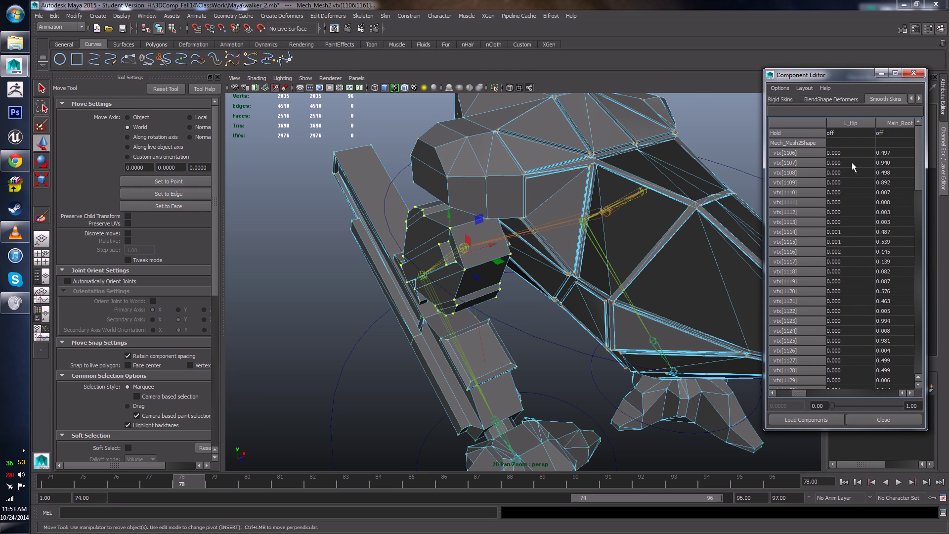
{"action": "left_click_drag", "start_coordinate": [839, 143], "coordinate": [841, 162]}
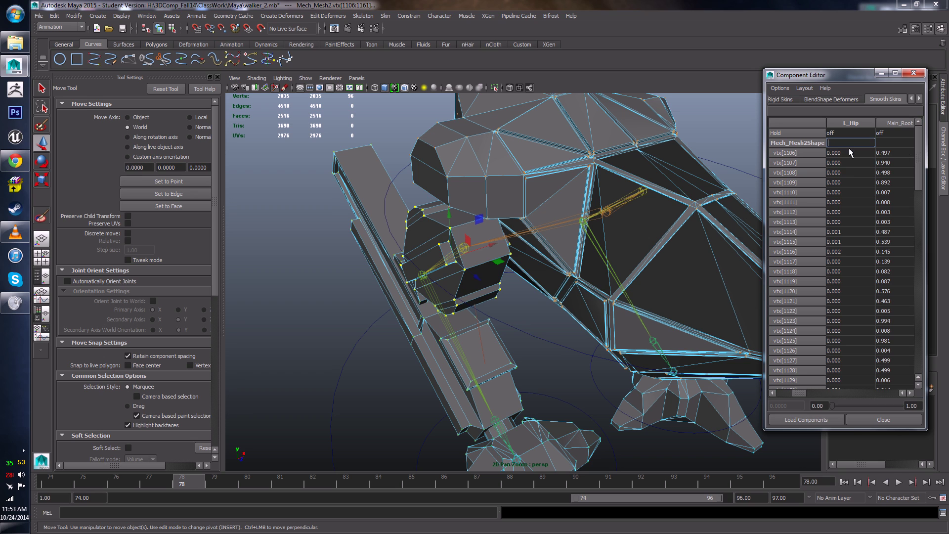
{"action": "left_click_drag", "start_coordinate": [911, 163], "coordinate": [918, 172]}
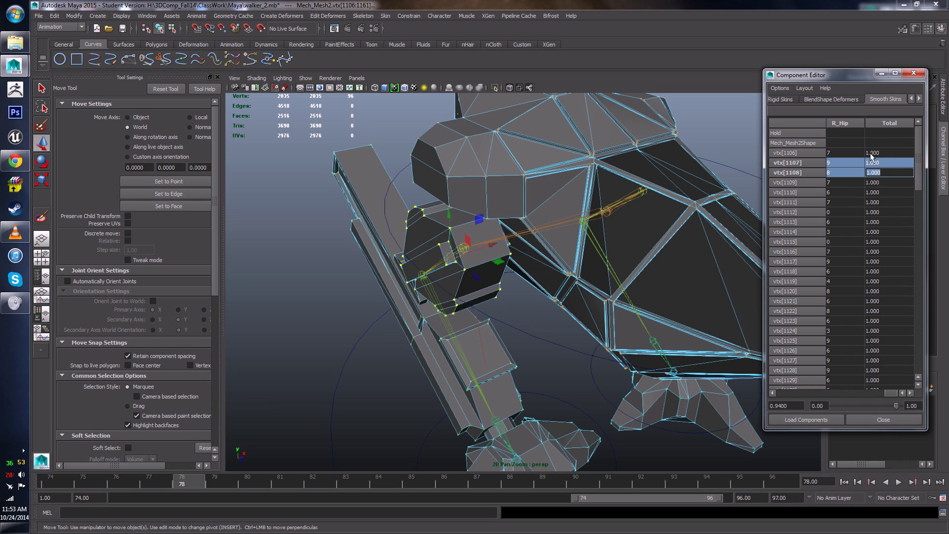
{"action": "left_click", "coordinate": [889, 394]}
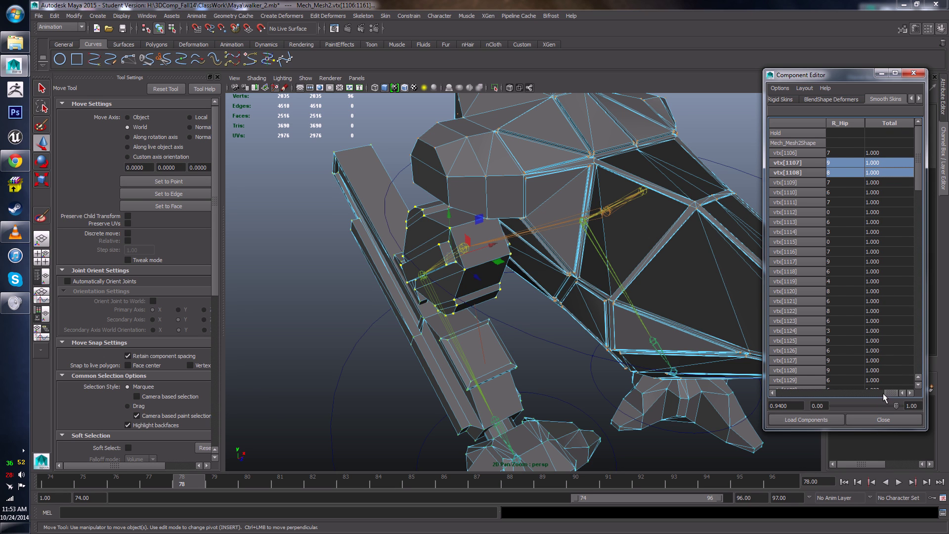
{"action": "left_click", "coordinate": [884, 393]}
{"action": "left_click", "coordinate": [850, 142]}
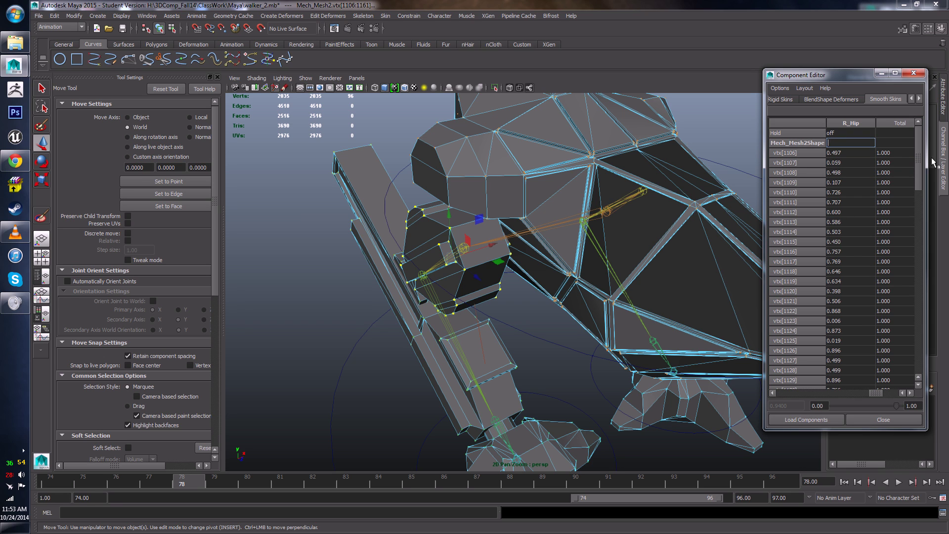
{"action": "left_click_drag", "start_coordinate": [918, 155], "coordinate": [908, 366]}
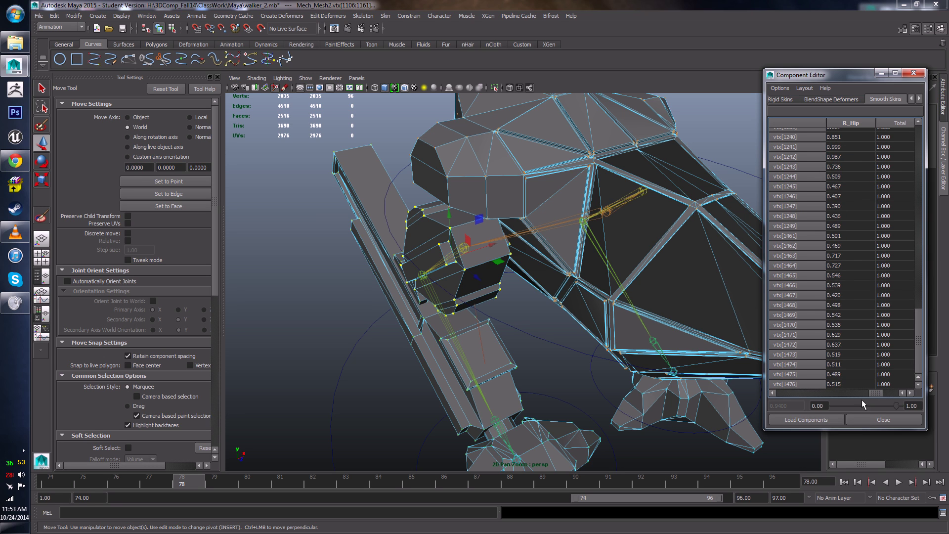
{"action": "left_click", "coordinate": [835, 384], "text": "shift"}
{"action": "key", "text": "Return"}
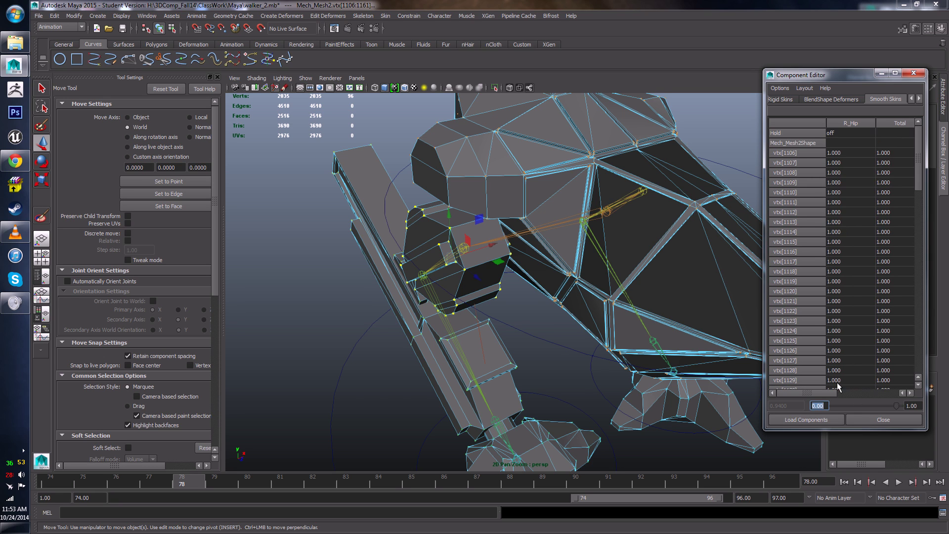
{"action": "left_click", "coordinate": [914, 73]}
- Select all faces of the right lower leg, including its small knee pieces, and convert them to a vertex selection
{"action": "mouse_move", "coordinate": [583, 208]}
{"action": "left_mouse_down", "text": "alt"}
{"action": "mouse_move", "coordinate": [628, 182]}
{"action": "mouse_move", "coordinate": [581, 218]}
{"action": "left_mouse_up", "text": "alt"}
{"action": "scroll", "coordinate": [581, 219], "scroll_direction": "up", "scroll_amount": 3}
{"action": "middle_click_drag", "start_coordinate": [406, 252], "coordinate": [497, 220], "text": "alt"}
{"action": "right_click_drag", "start_coordinate": [412, 205], "coordinate": [440, 223]}
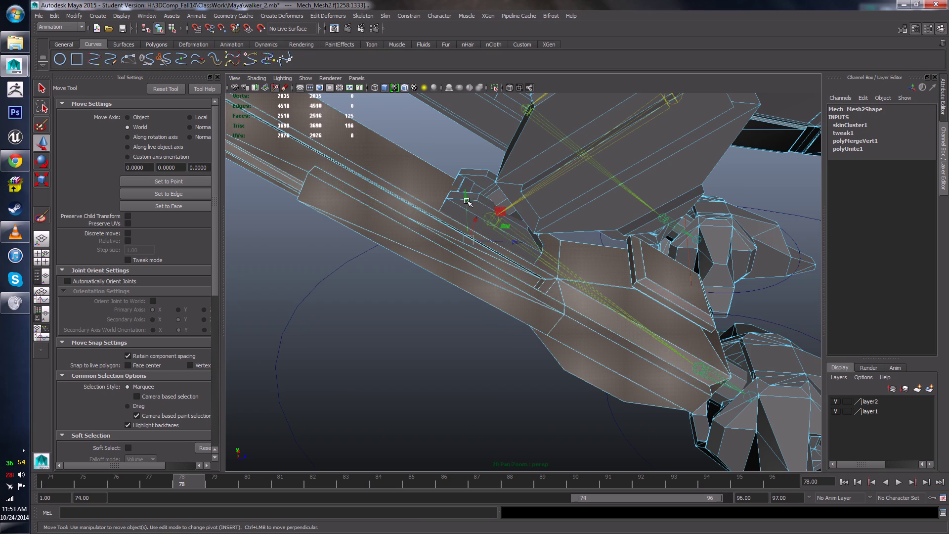
{"action": "left_click", "coordinate": [465, 185], "text": "shift"}
{"action": "left_click_drag", "start_coordinate": [465, 186], "coordinate": [455, 197], "text": "alt"}
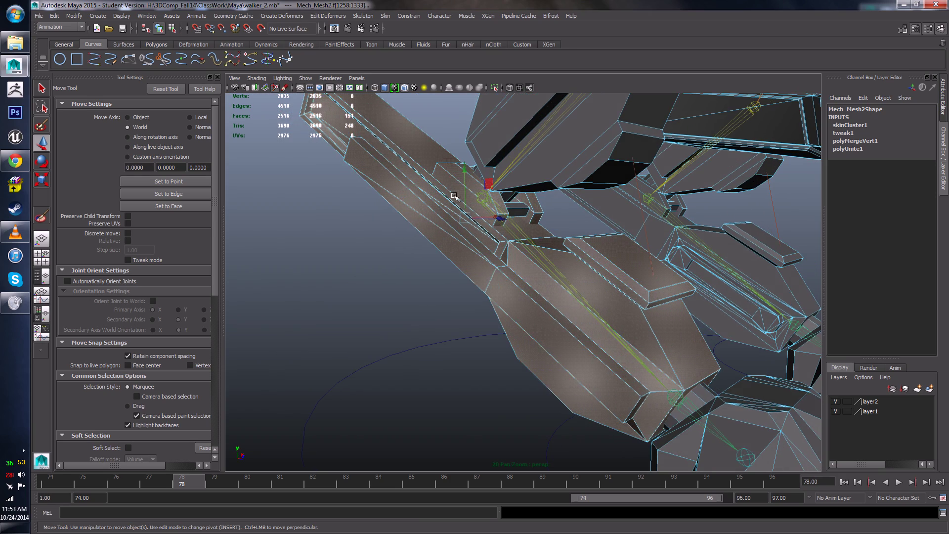
{"action": "left_click", "coordinate": [515, 203], "text": "shift"}
{"action": "left_click_drag", "start_coordinate": [516, 202], "coordinate": [482, 225], "text": "alt"}
{"action": "right_click_drag", "start_coordinate": [480, 225], "coordinate": [411, 227], "text": "ctrl"}
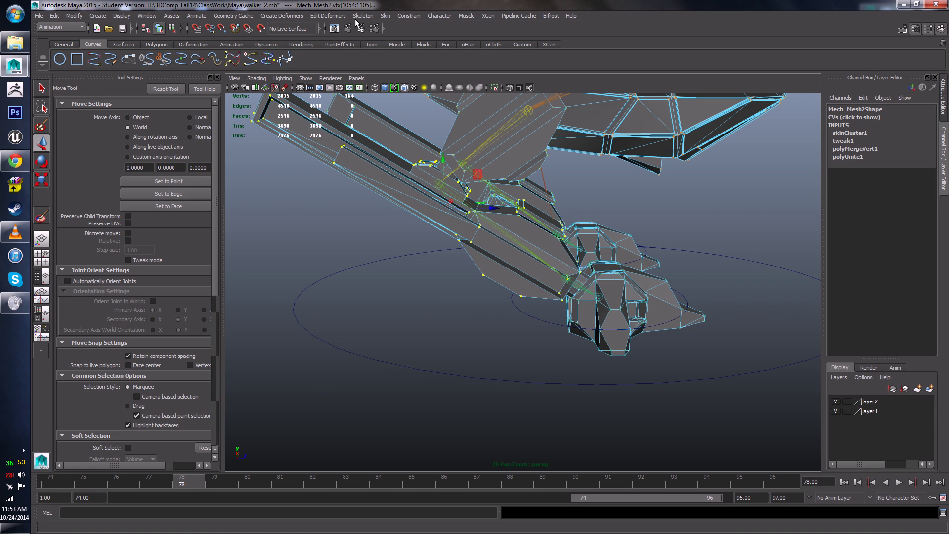
- Open the Component Editor for the right lower-leg vertices and maximize it so all joint weight columns fit
{"action": "left_click", "coordinate": [95, 18]}
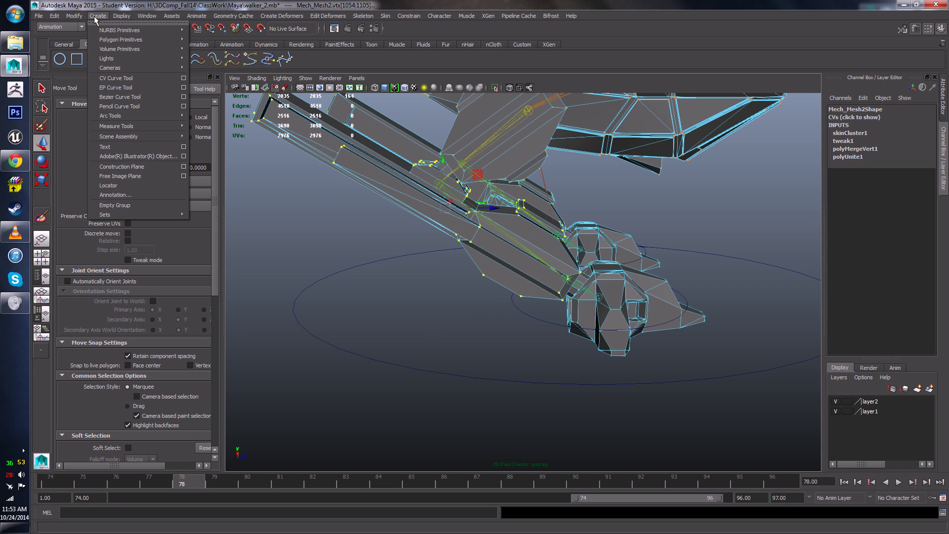
{"action": "mouse_move", "coordinate": [155, 19]}
{"action": "mouse_move", "coordinate": [218, 30]}
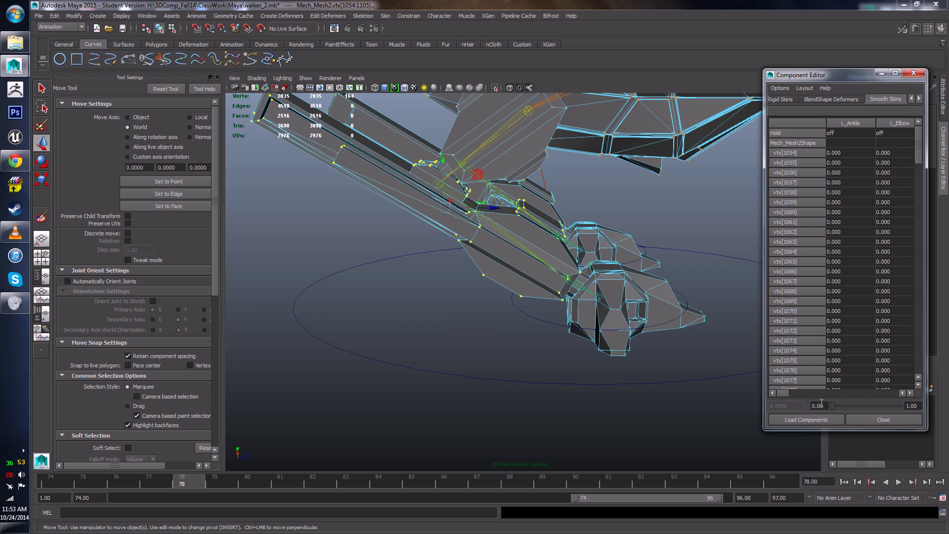
{"action": "left_click_drag", "start_coordinate": [781, 395], "coordinate": [844, 396]}
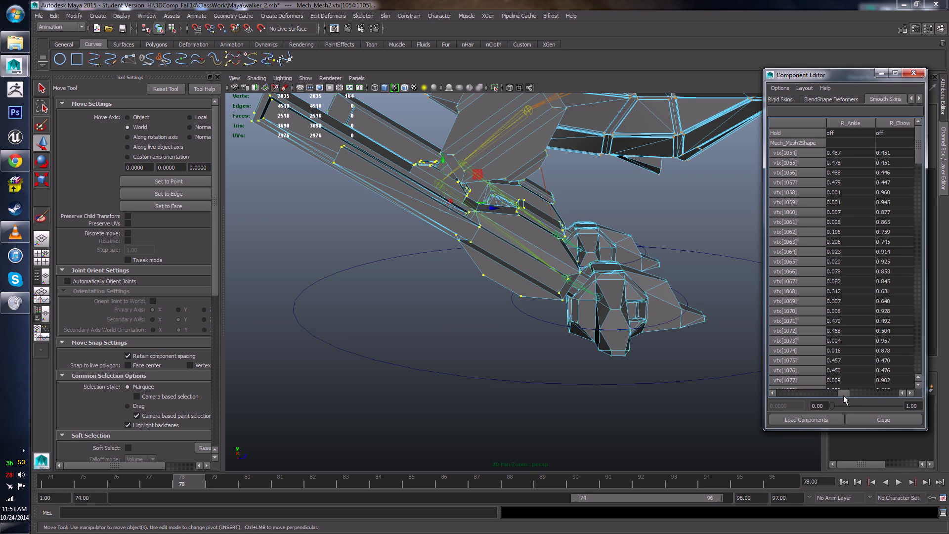
{"action": "left_click", "coordinate": [893, 134]}
{"action": "left_click", "coordinate": [892, 143]}
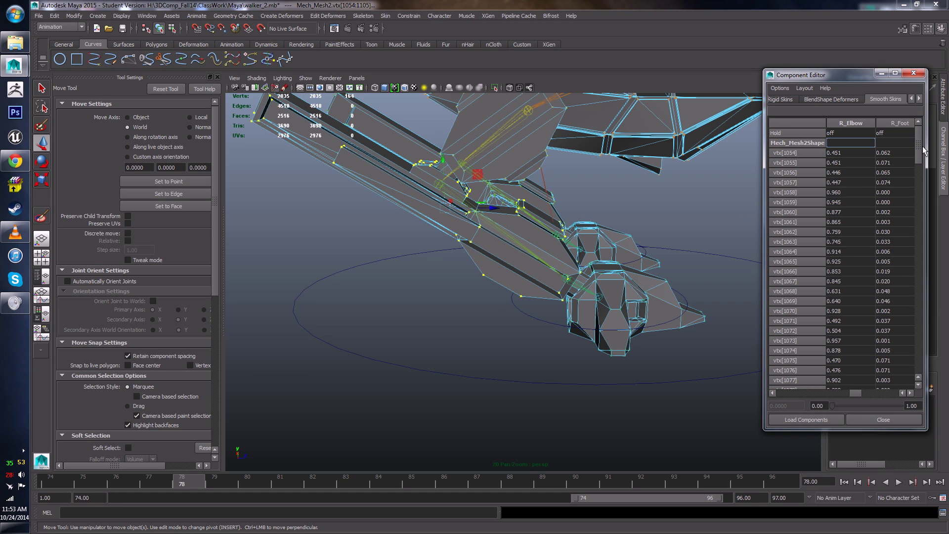
{"action": "left_click", "coordinate": [890, 143]}
{"action": "left_click", "coordinate": [865, 393]}
{"action": "double_click", "coordinate": [834, 75]}
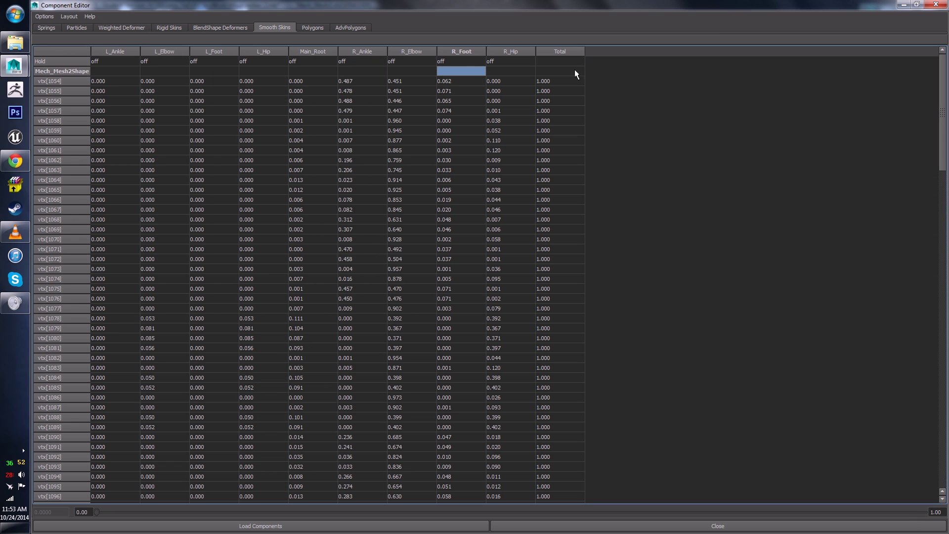
- Set the R_Elbow smooth skin weight of all right lower-leg vertices to 1 and close the Component Editor
{"action": "double_click", "coordinate": [392, 71]}
{"action": "left_click_drag", "start_coordinate": [946, 128], "coordinate": [945, 428]}
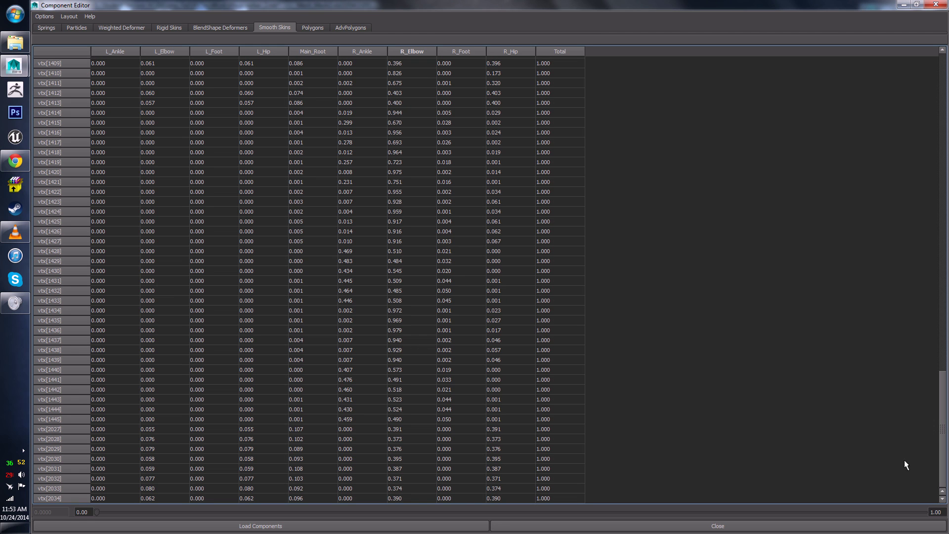
{"action": "left_click", "coordinate": [400, 499], "text": "shift"}
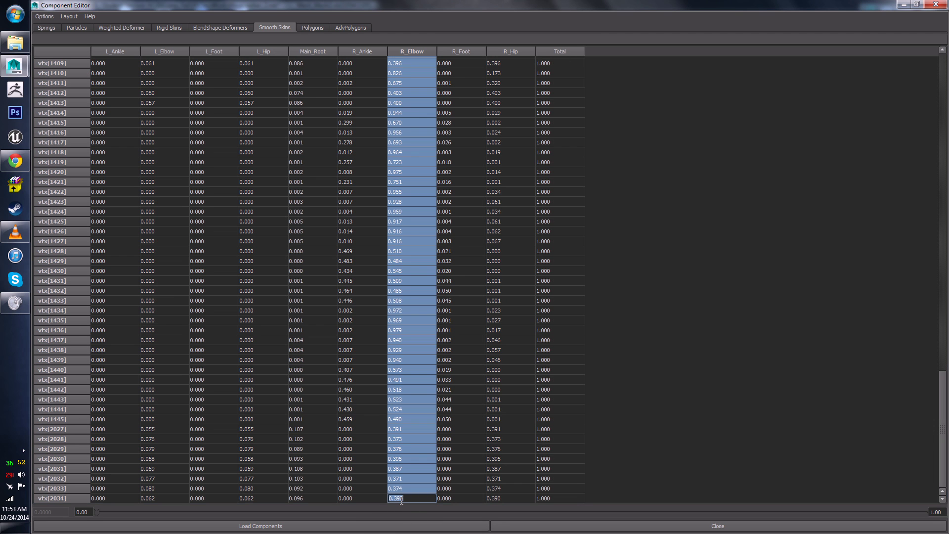
{"action": "type", "text": "1"}
{"action": "key", "text": "Return"}
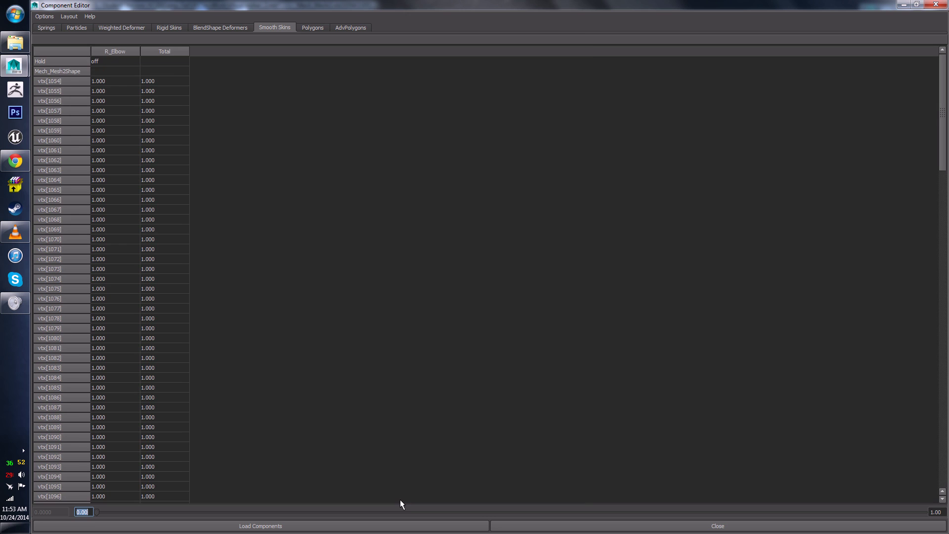
{"action": "left_click", "coordinate": [934, 5]}
- Select all faces of the right foot on Mech_Mesh2 and convert them to a vertex selection
{"action": "scroll", "coordinate": [440, 329], "scroll_direction": "up", "scroll_amount": 5}
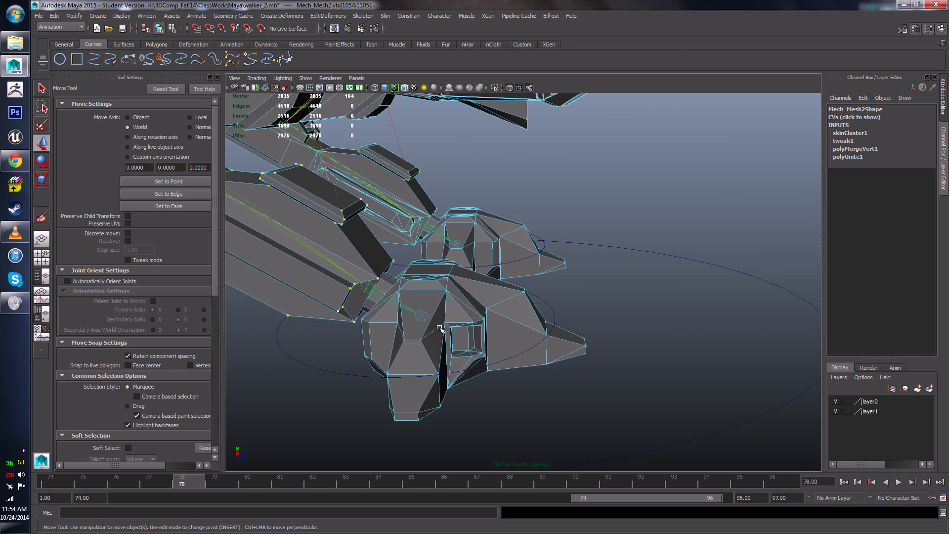
{"action": "right_click_drag", "start_coordinate": [440, 301], "coordinate": [357, 305]}
{"action": "left_click", "coordinate": [446, 283]}
{"action": "double_click", "coordinate": [447, 323]}
{"action": "right_click", "coordinate": [448, 298], "text": "shift"}
{"action": "scroll", "coordinate": [357, 305], "scroll_direction": "down", "scroll_amount": 4}
{"action": "left_click_drag", "start_coordinate": [357, 305], "coordinate": [312, 336], "text": "alt"}
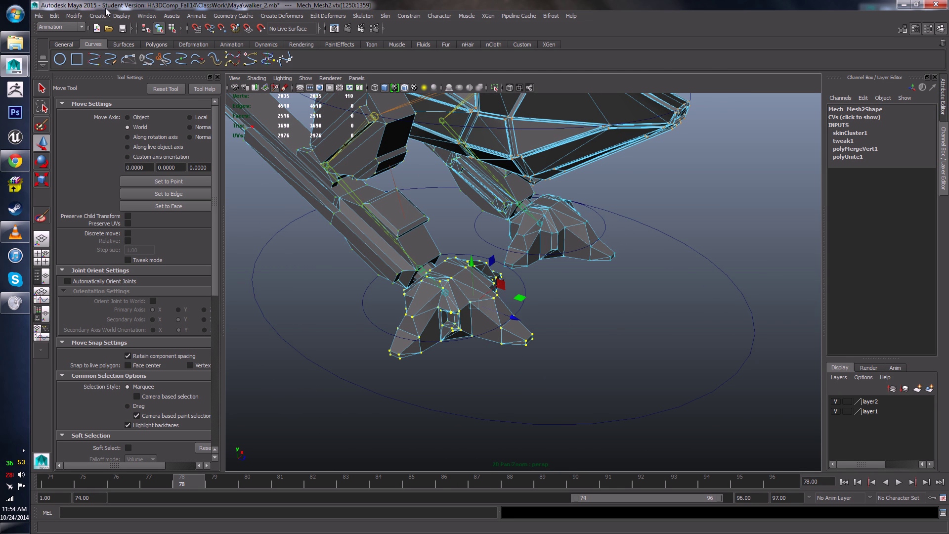
- Open the Component Editor on the smooth skin weights of the selected right foot vertices
{"action": "left_click", "coordinate": [102, 15]}
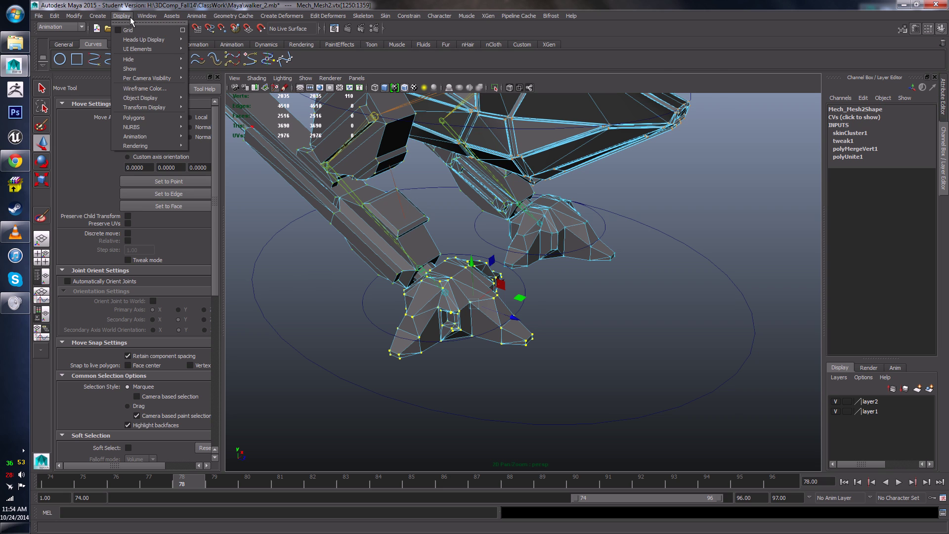
{"action": "mouse_move", "coordinate": [178, 69]}
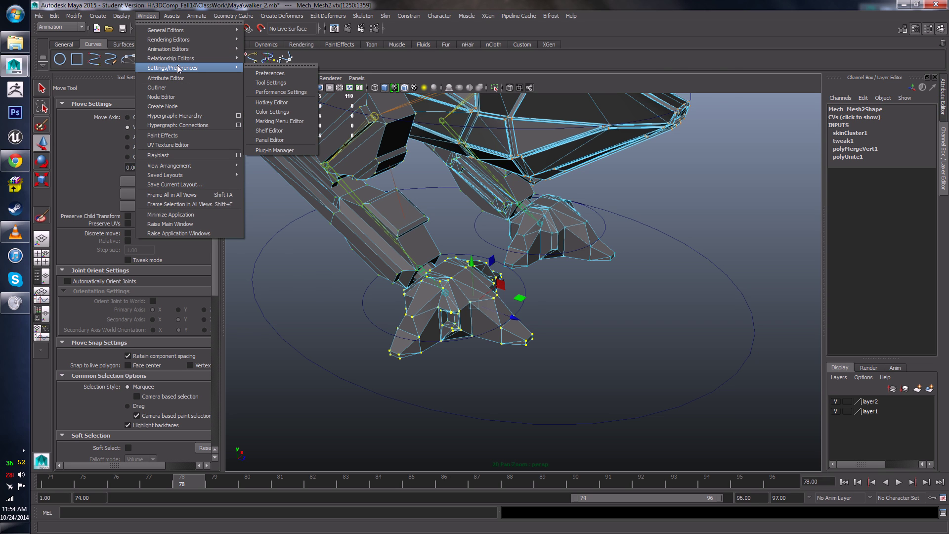
{"action": "mouse_move", "coordinate": [123, 18]}
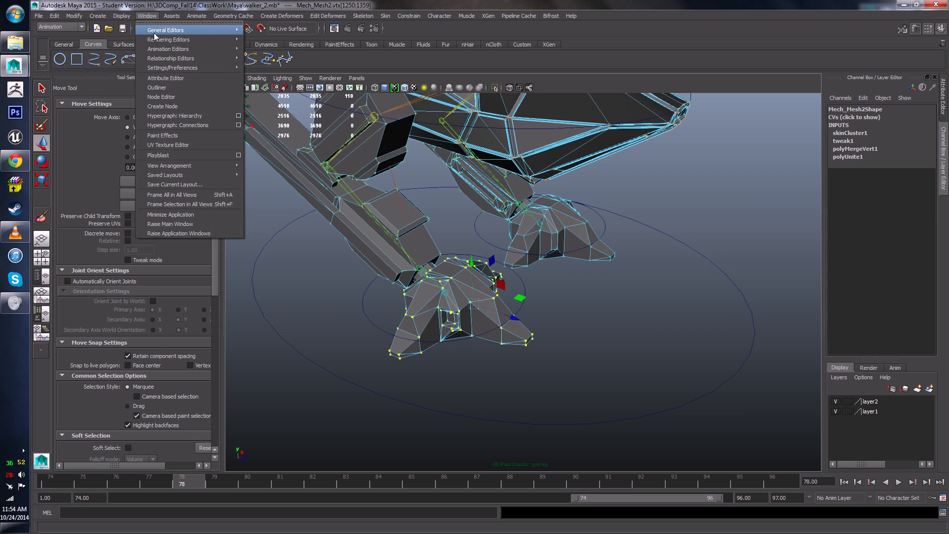
{"action": "mouse_move", "coordinate": [154, 33]}
{"action": "left_click", "coordinate": [255, 33]}
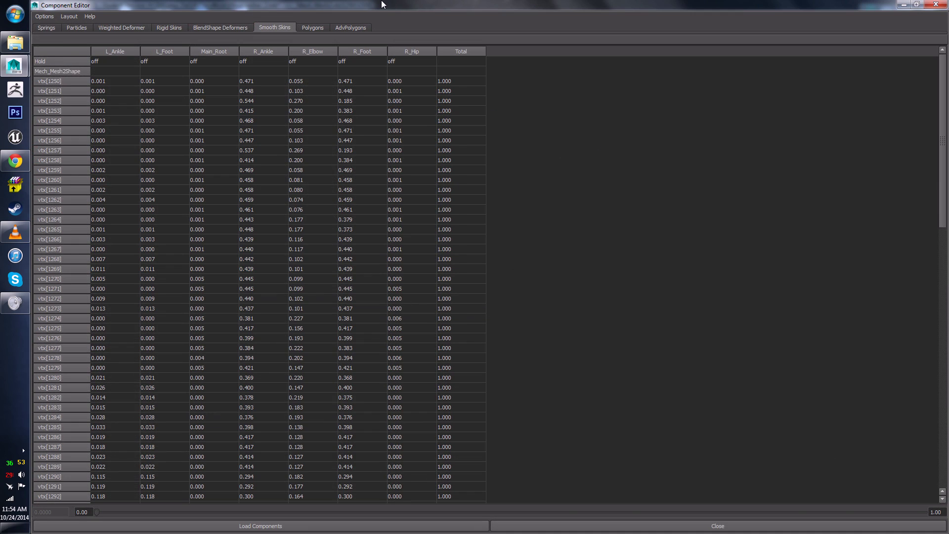
{"action": "left_click_drag", "start_coordinate": [382, 4], "coordinate": [463, 1]}
- Set the R_Foot smooth skin weight of all right foot vertices to 1 and close the Component Editor
{"action": "left_click", "coordinate": [351, 73]}
{"action": "left_click_drag", "start_coordinate": [942, 122], "coordinate": [940, 473]}
{"action": "left_click", "coordinate": [346, 498], "text": "shift"}
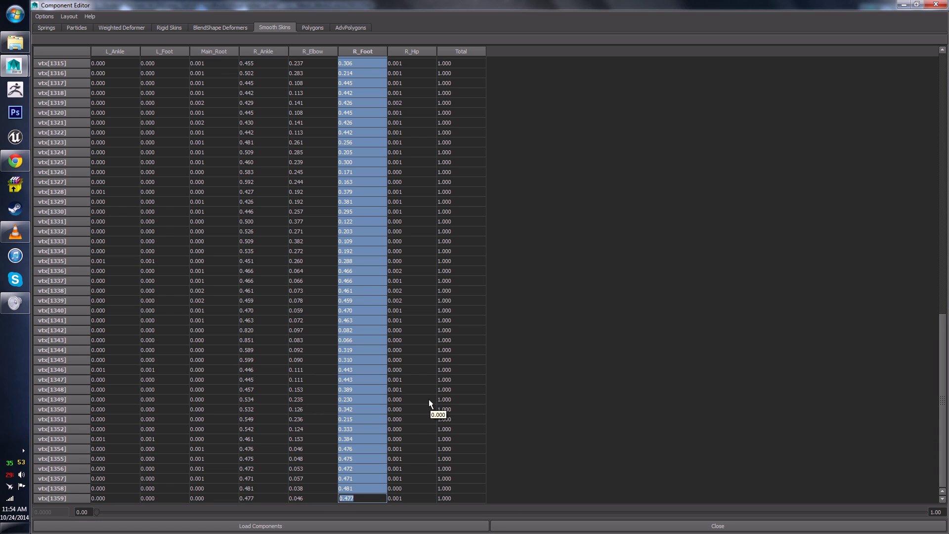
{"action": "type", "text": "1"}
{"action": "key", "text": "Return"}
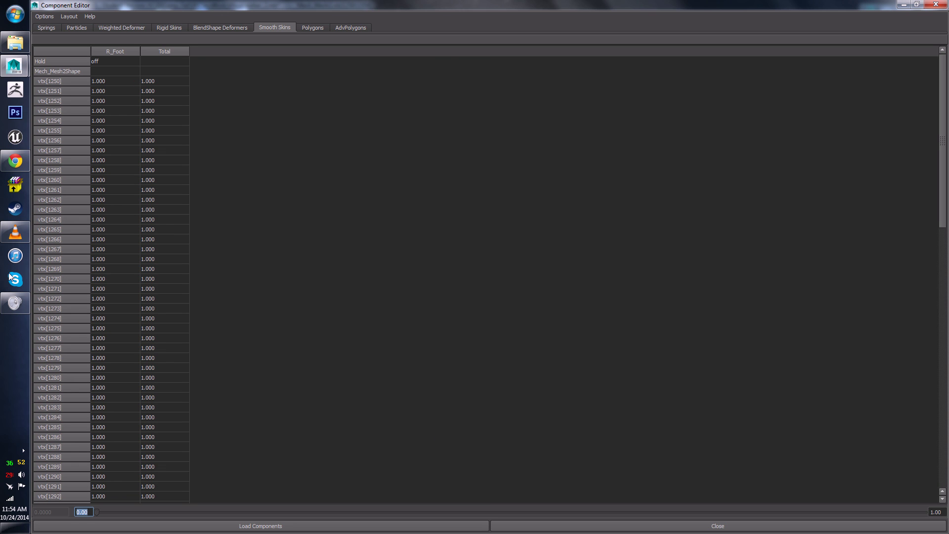
{"action": "left_click", "coordinate": [936, 6]}
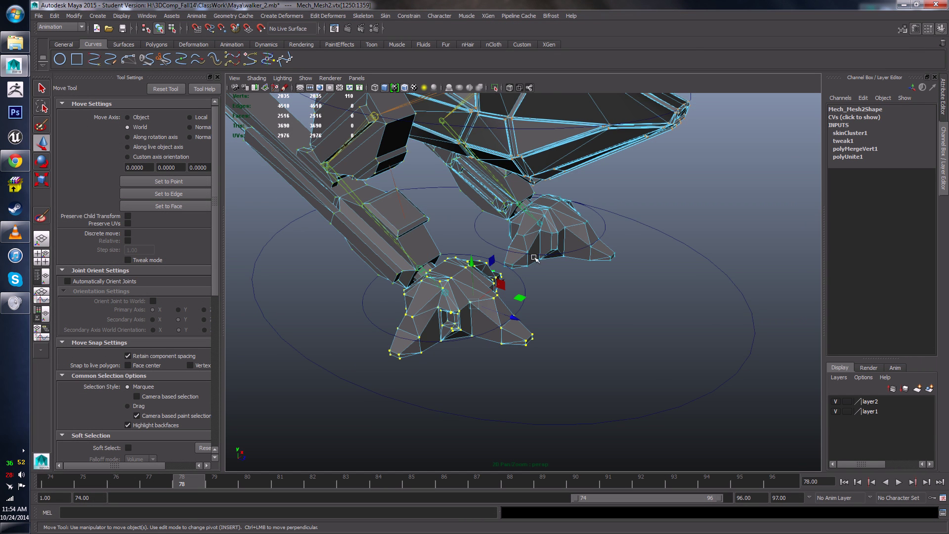
{"action": "scroll", "coordinate": [534, 258], "scroll_direction": "down", "scroll_amount": 5}
{"action": "left_click_drag", "start_coordinate": [534, 258], "coordinate": [491, 250], "text": "alt"}
{"action": "scroll", "coordinate": [558, 248], "scroll_direction": "up", "scroll_amount": 3}
{"action": "left_click_drag", "start_coordinate": [589, 197], "coordinate": [581, 197], "text": "alt"}
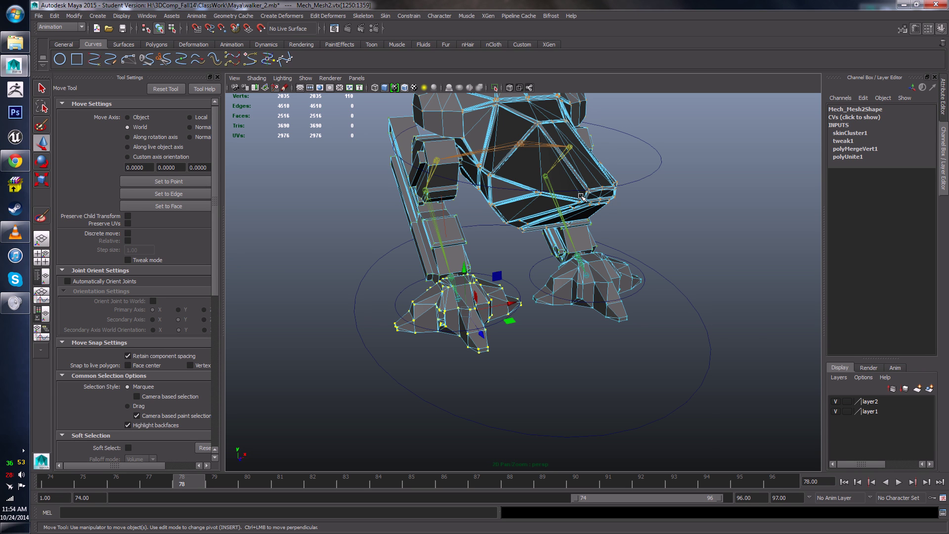
- Examine the vertices around the right ankle, where the lower leg of the mesh meets the foot
{"action": "left_click_drag", "start_coordinate": [582, 196], "coordinate": [608, 229], "text": "alt"}
{"action": "scroll", "coordinate": [518, 284], "scroll_direction": "up", "scroll_amount": 3}
{"action": "left_click_drag", "start_coordinate": [515, 311], "coordinate": [440, 327], "text": "alt"}
{"action": "right_click_drag", "start_coordinate": [346, 355], "coordinate": [392, 309]}
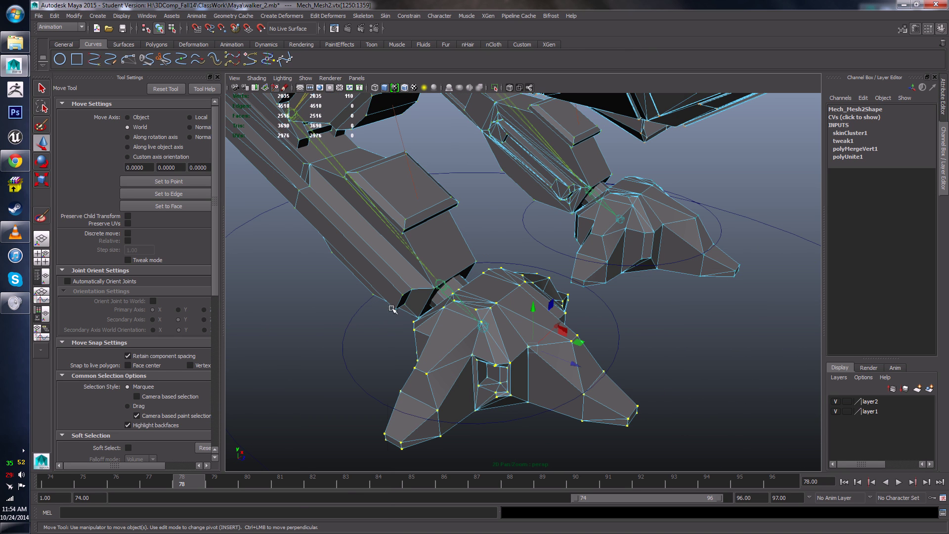
{"action": "left_click", "coordinate": [436, 287]}
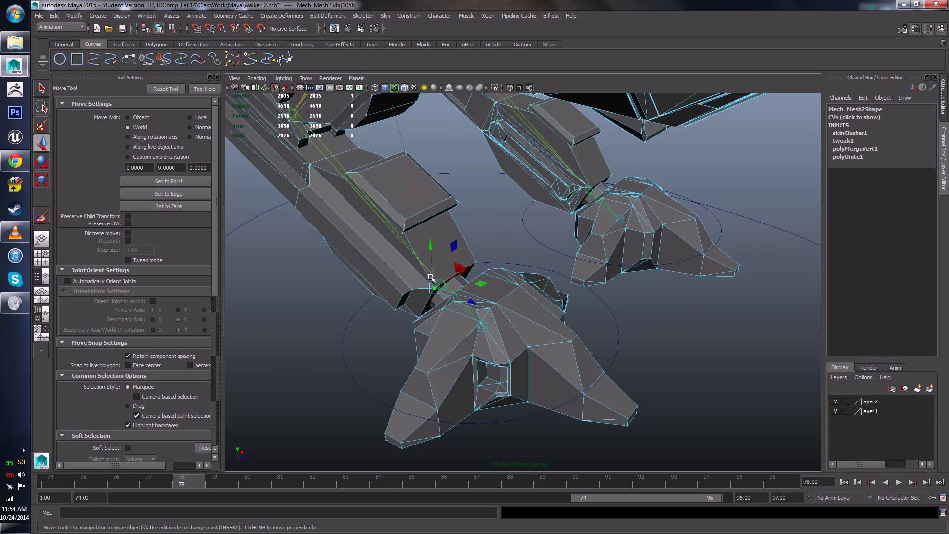
{"action": "scroll", "coordinate": [487, 306], "scroll_direction": "down", "scroll_amount": 5}
{"action": "left_click_drag", "start_coordinate": [487, 306], "coordinate": [429, 292], "text": "alt"}
{"action": "left_click", "coordinate": [410, 264]}
{"action": "scroll", "coordinate": [487, 306], "scroll_direction": "down", "scroll_amount": 5}
{"action": "scroll", "coordinate": [487, 306], "scroll_direction": "up", "scroll_amount": 4}
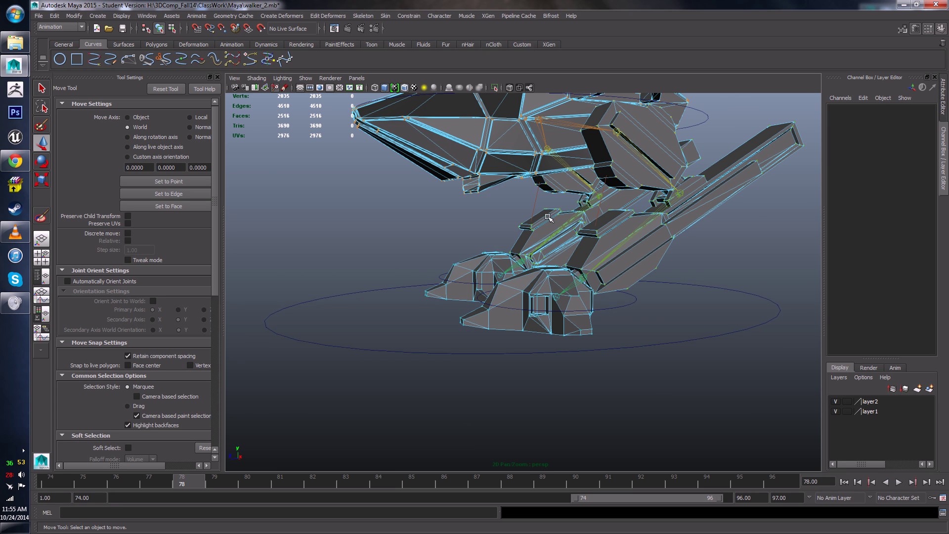
- Examine the mesh around the left knee joint and its neighbouring leg vertices
{"action": "left_click_drag", "start_coordinate": [548, 218], "coordinate": [525, 258], "text": "alt"}
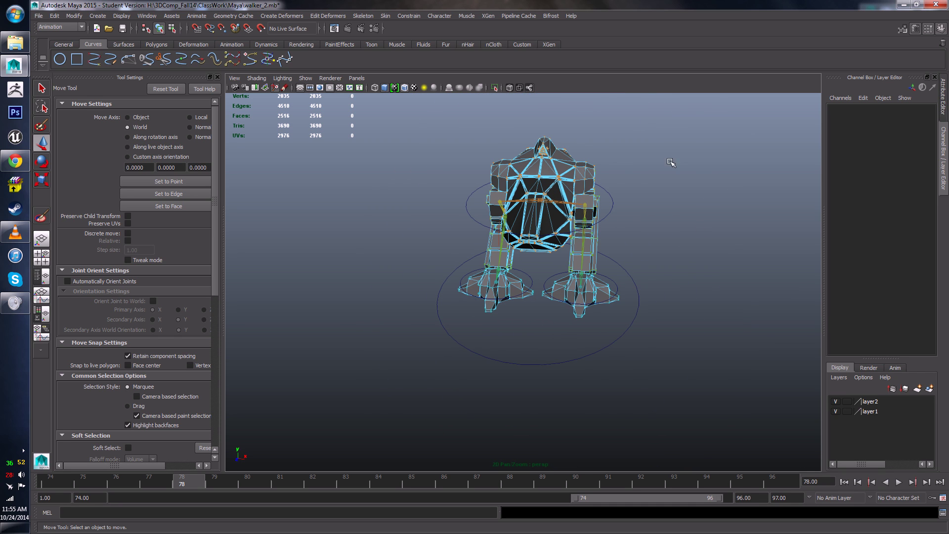
{"action": "left_click_drag", "start_coordinate": [597, 275], "coordinate": [498, 262], "text": "alt"}
{"action": "scroll", "coordinate": [544, 253], "scroll_direction": "up", "scroll_amount": 4}
{"action": "scroll", "coordinate": [546, 253], "scroll_direction": "up", "scroll_amount": 4}
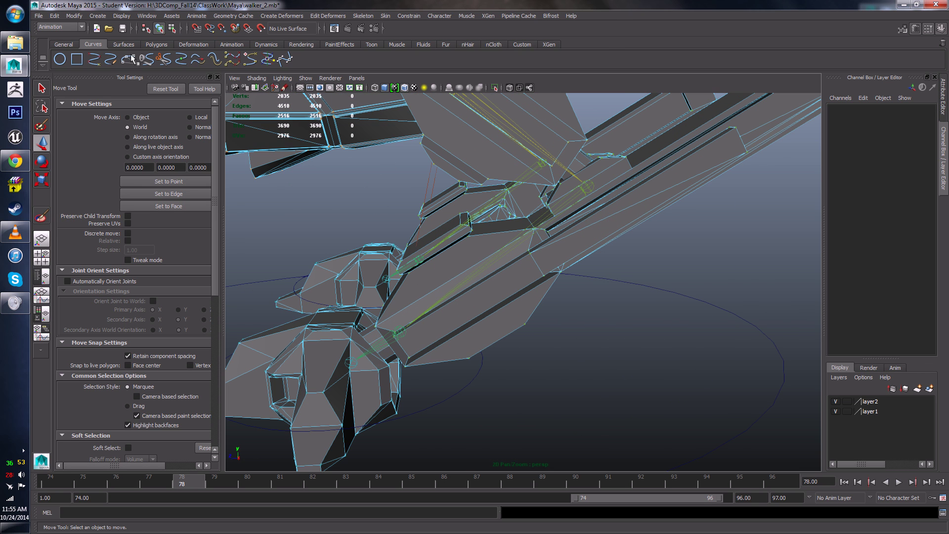
{"action": "left_click", "coordinate": [593, 189]}
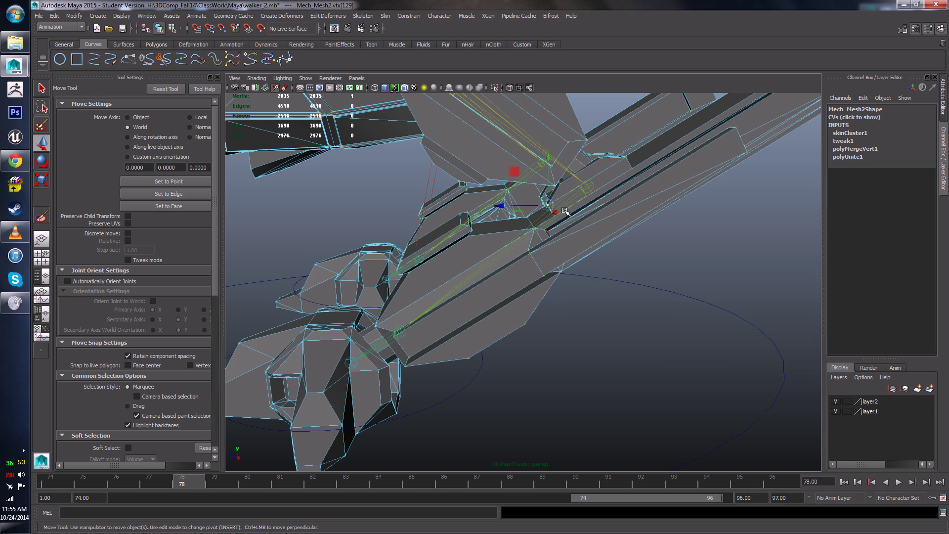
{"action": "scroll", "coordinate": [626, 227], "scroll_direction": "down", "scroll_amount": 7}
{"action": "left_click_drag", "start_coordinate": [487, 270], "coordinate": [580, 316], "text": "alt"}
{"action": "left_click_drag", "start_coordinate": [625, 282], "coordinate": [398, 245], "text": "alt"}
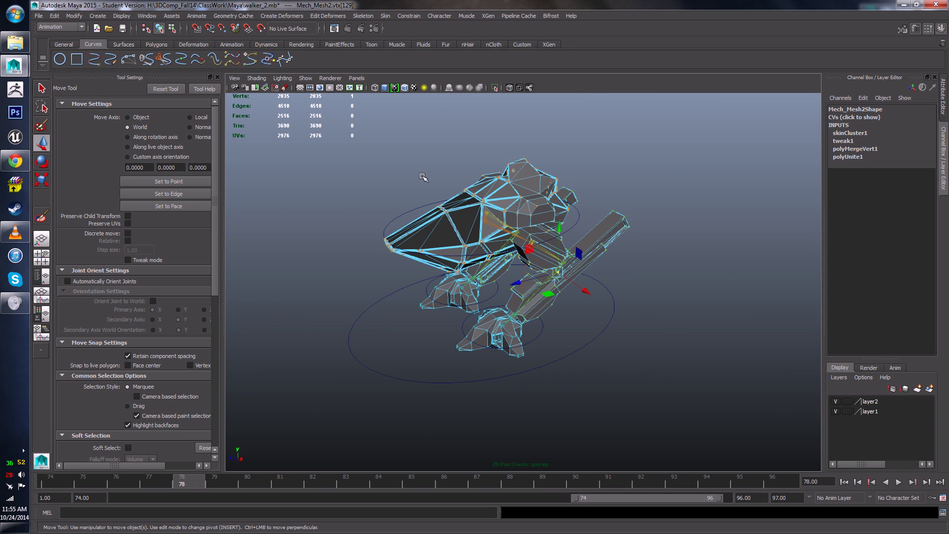
- Select the MainBodyControl curve and check the hull and legs of the rig from the front and side
{"action": "left_click", "coordinate": [384, 230]}
{"action": "left_click_drag", "start_coordinate": [581, 303], "coordinate": [555, 253], "text": "alt"}
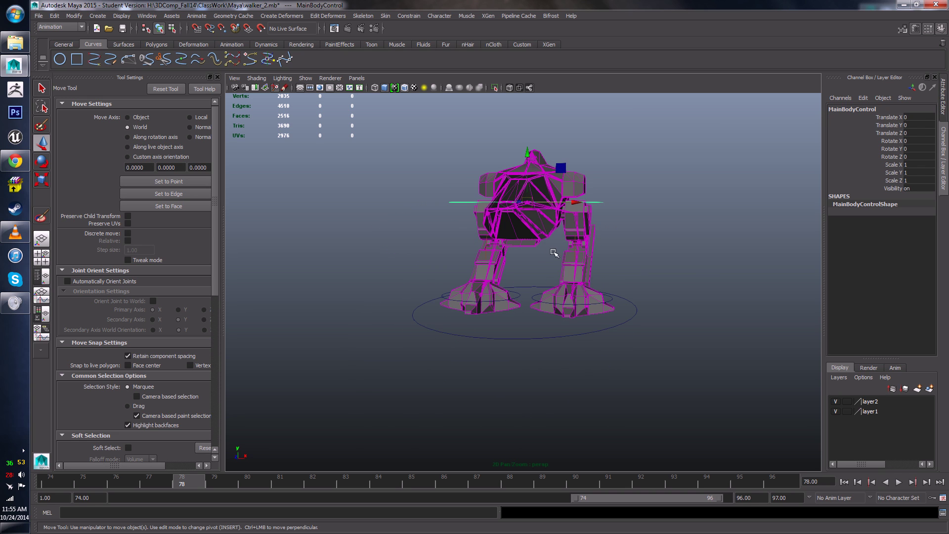
{"action": "left_click_drag", "start_coordinate": [521, 215], "coordinate": [547, 228], "text": "alt"}
{"action": "left_click_drag", "start_coordinate": [525, 306], "coordinate": [522, 288], "text": "alt"}
{"action": "left_click_drag", "start_coordinate": [451, 266], "coordinate": [363, 232], "text": "alt"}
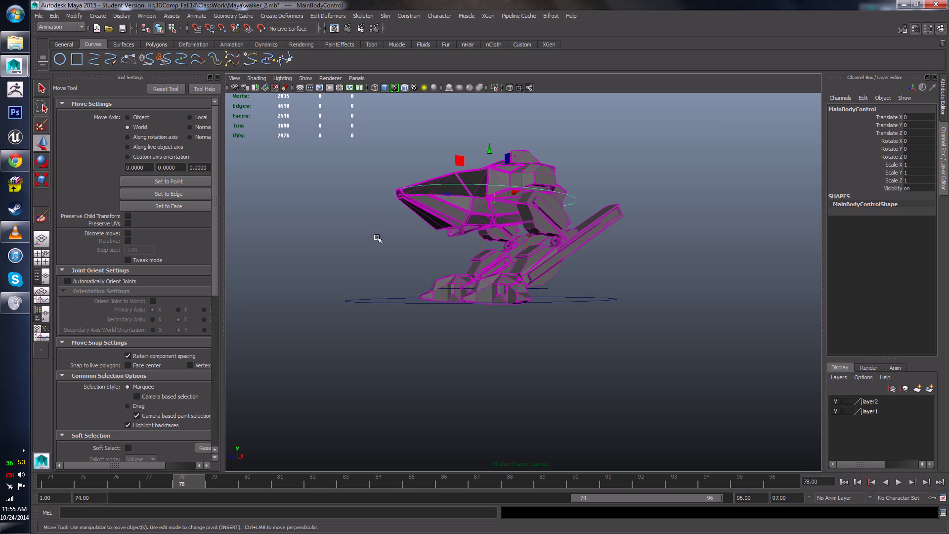
{"action": "left_click_drag", "start_coordinate": [379, 188], "coordinate": [537, 262], "text": "alt"}
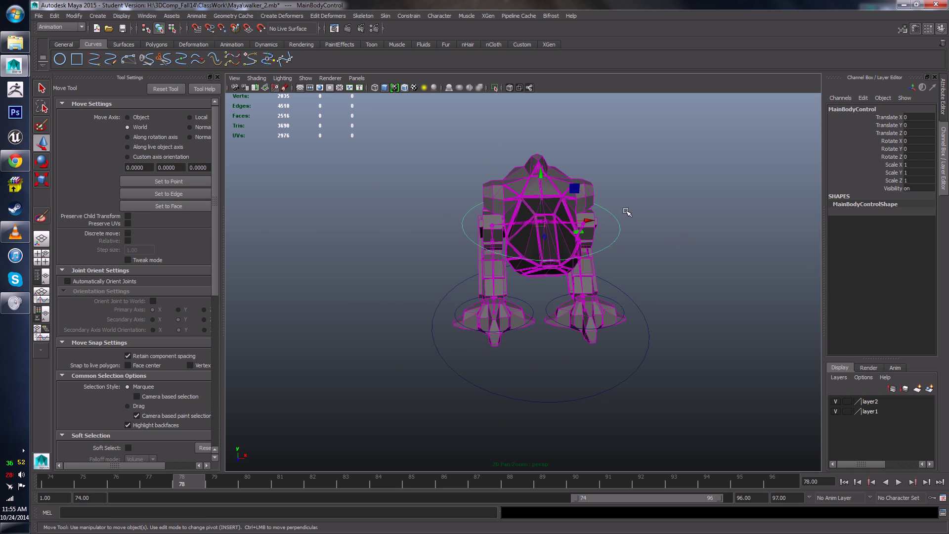
{"action": "left_click_drag", "start_coordinate": [627, 212], "coordinate": [526, 220], "text": "alt"}
{"action": "key", "text": "ctrl+z"}
- Try moving L_FootControl up and down to test how the left leg deforms, and undo the test
{"action": "left_click_drag", "start_coordinate": [544, 327], "coordinate": [589, 299], "text": "alt"}
{"action": "left_click", "coordinate": [604, 316]}
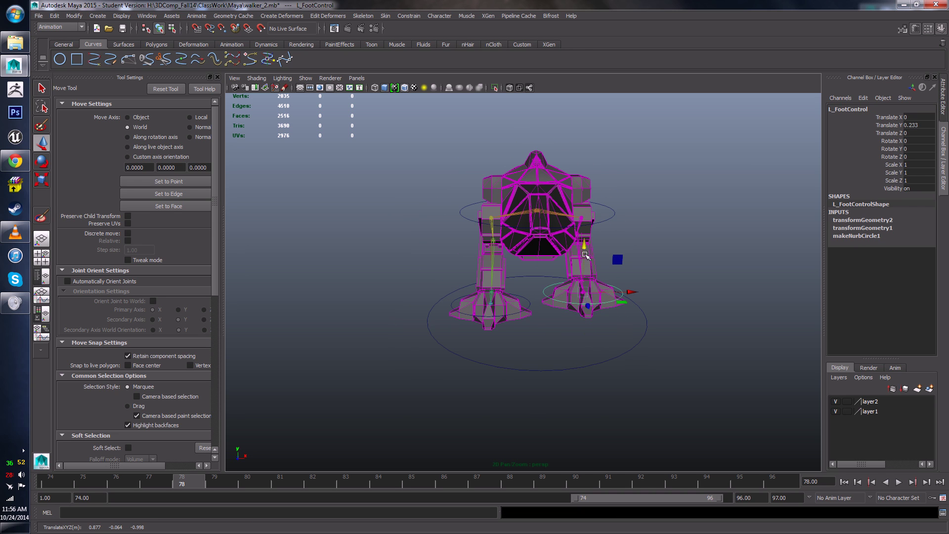
{"action": "left_click_drag", "start_coordinate": [585, 254], "coordinate": [585, 290]}
{"action": "left_click_drag", "start_coordinate": [593, 341], "coordinate": [467, 317], "text": "alt"}
{"action": "left_click_drag", "start_coordinate": [417, 299], "coordinate": [472, 320]}
{"action": "left_click_drag", "start_coordinate": [465, 285], "coordinate": [596, 319]}
{"action": "key", "text": "ctrl+z"}
- Try rotating the rig controls to test the mesh deformation, undo the changes and clear the selection
{"action": "scroll", "coordinate": [492, 320], "scroll_direction": "up", "scroll_amount": 5}
{"action": "left_click", "coordinate": [446, 337]}
{"action": "key", "text": "e"}
{"action": "scroll", "coordinate": [571, 356], "scroll_direction": "down", "scroll_amount": 5}
{"action": "key", "text": "ctrl+z"}
{"action": "left_click", "coordinate": [636, 290]}
{"action": "left_click_drag", "start_coordinate": [635, 291], "coordinate": [609, 301], "text": "alt"}
{"action": "key", "text": "ctrl+z"}
{"action": "key", "text": "ctrl+z"}
{"action": "left_click", "coordinate": [625, 332]}
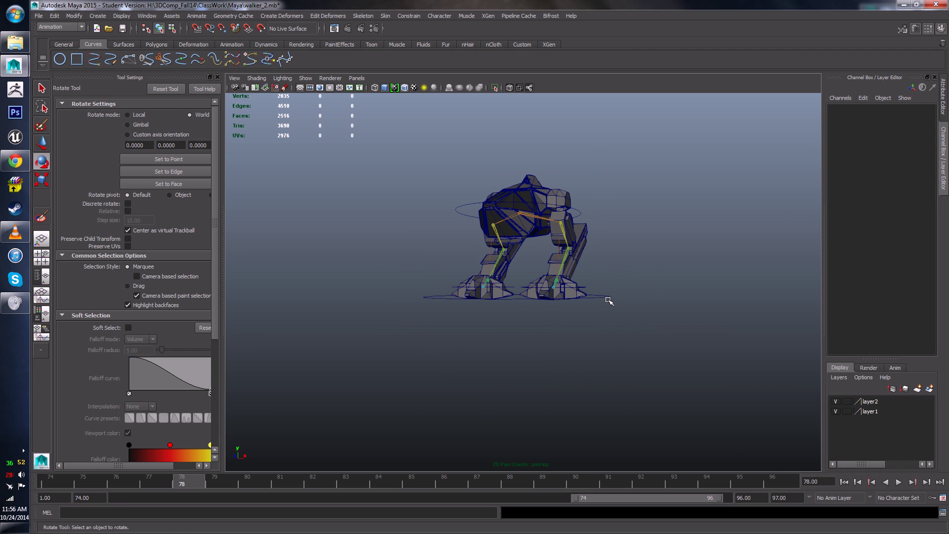
- Select the Main_Root joint and examine the hull, hip joints and legs of the skinned walker from several sides
{"action": "left_click_drag", "start_coordinate": [609, 301], "coordinate": [620, 264], "text": "alt"}
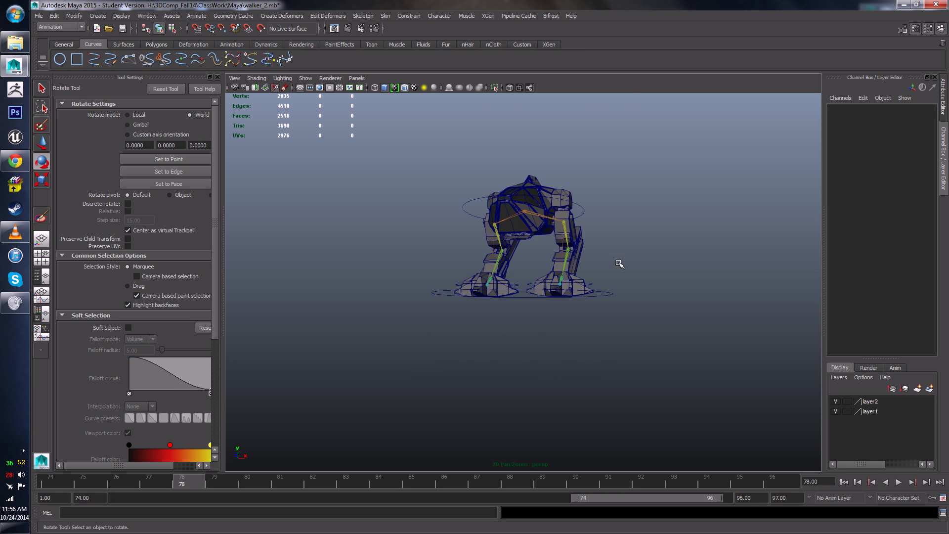
{"action": "scroll", "coordinate": [620, 264], "scroll_direction": "up", "scroll_amount": 5}
{"action": "middle_click_drag", "start_coordinate": [620, 264], "coordinate": [618, 361], "text": "alt"}
{"action": "scroll", "coordinate": [617, 362], "scroll_direction": "up", "scroll_amount": 3}
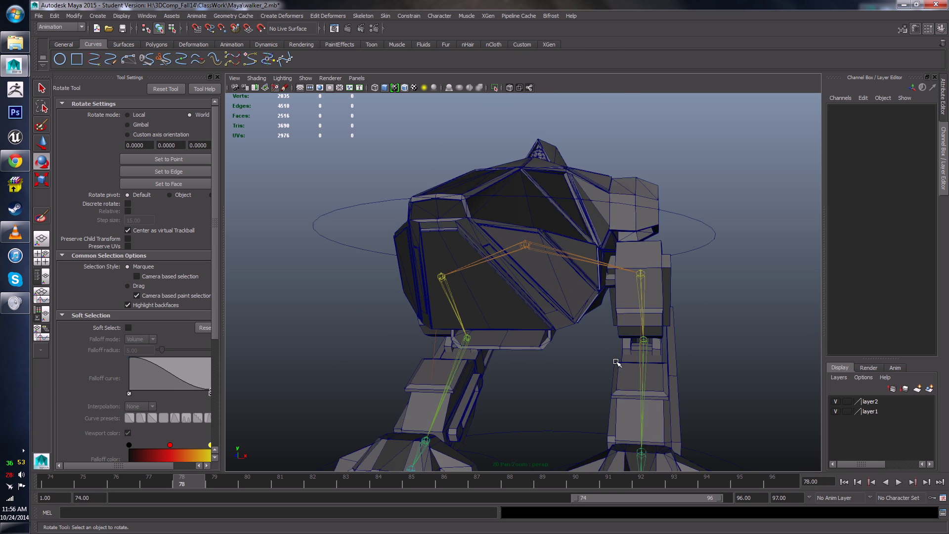
{"action": "left_click_drag", "start_coordinate": [616, 363], "coordinate": [540, 318], "text": "alt"}
{"action": "middle_click_drag", "start_coordinate": [541, 318], "coordinate": [539, 282], "text": "alt"}
{"action": "left_click_drag", "start_coordinate": [539, 282], "coordinate": [504, 282], "text": "alt"}
{"action": "left_click_drag", "start_coordinate": [477, 226], "coordinate": [449, 197], "text": "alt"}
{"action": "left_click", "coordinate": [450, 192]}
{"action": "scroll", "coordinate": [445, 193], "scroll_direction": "down", "scroll_amount": 4}
{"action": "scroll", "coordinate": [452, 205], "scroll_direction": "up", "scroll_amount": 4}
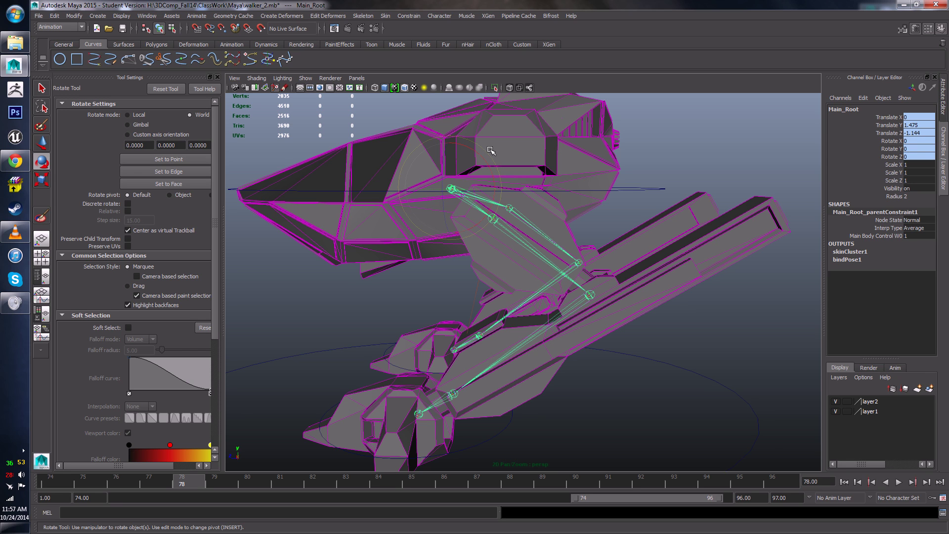
{"action": "left_click_drag", "start_coordinate": [629, 131], "coordinate": [521, 237], "text": "alt"}
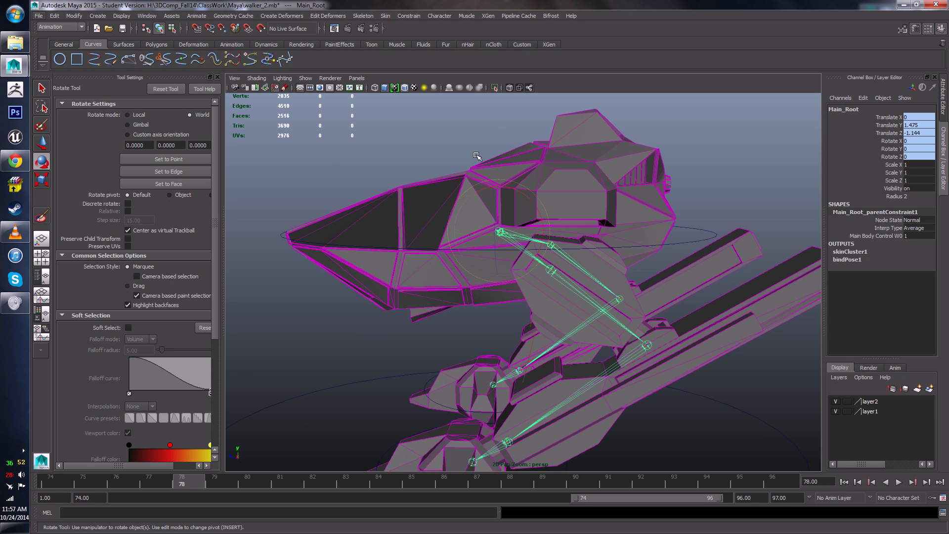
{"action": "middle_click_drag", "start_coordinate": [463, 174], "coordinate": [496, 221], "text": "alt"}
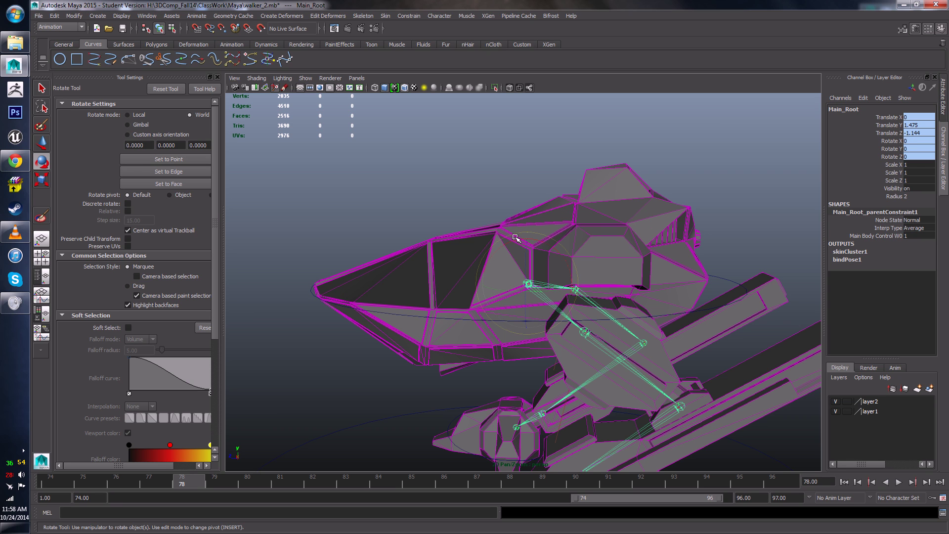
{"action": "left_click_drag", "start_coordinate": [423, 227], "coordinate": [552, 355], "text": "alt"}
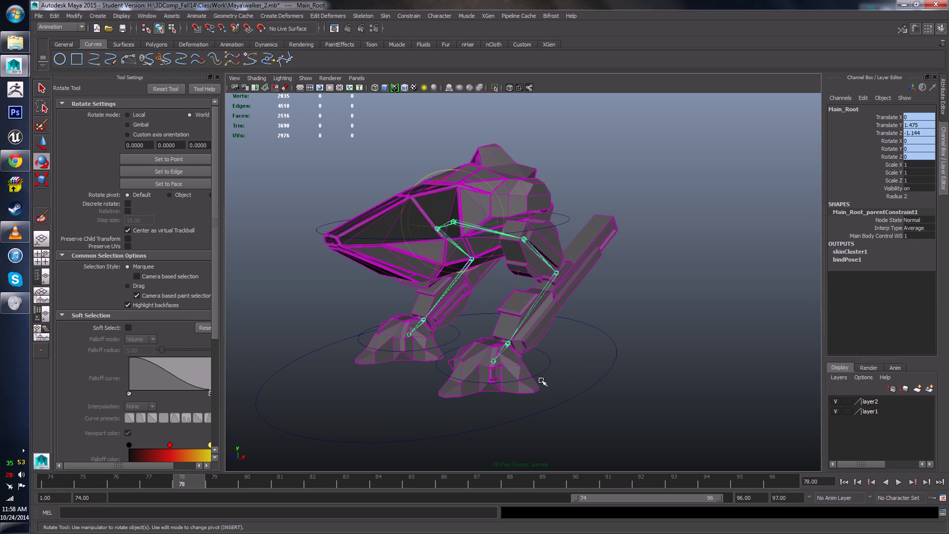
{"action": "left_click_drag", "start_coordinate": [542, 382], "coordinate": [596, 341], "text": "alt"}
- Clear the selection and save the scene, accepting the student version notice
{"action": "left_click", "coordinate": [653, 310]}
{"action": "key", "text": "q"}
{"action": "key", "text": "ctrl+s"}
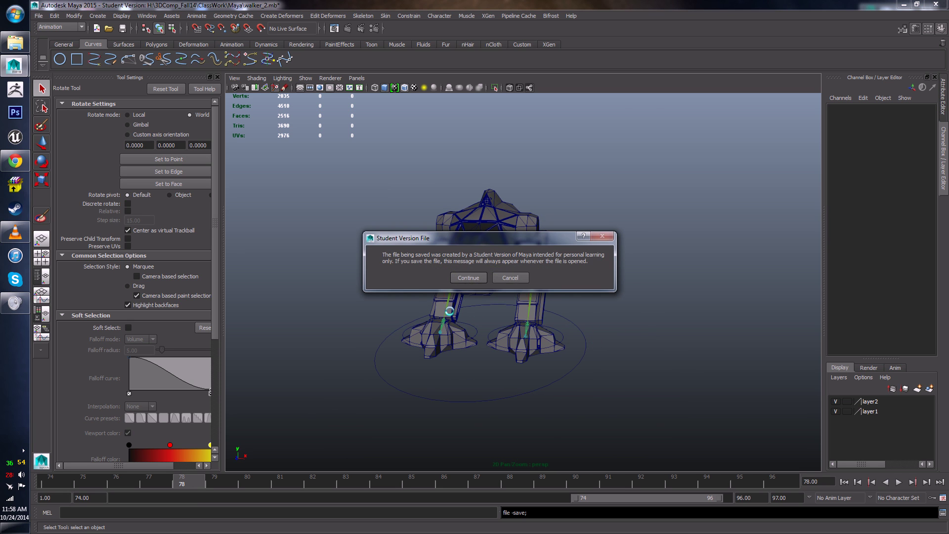
{"action": "left_click", "coordinate": [468, 278]}
- Extend the playback range to frames 1 to 97 and go to frame 1
{"action": "key", "text": "e"}
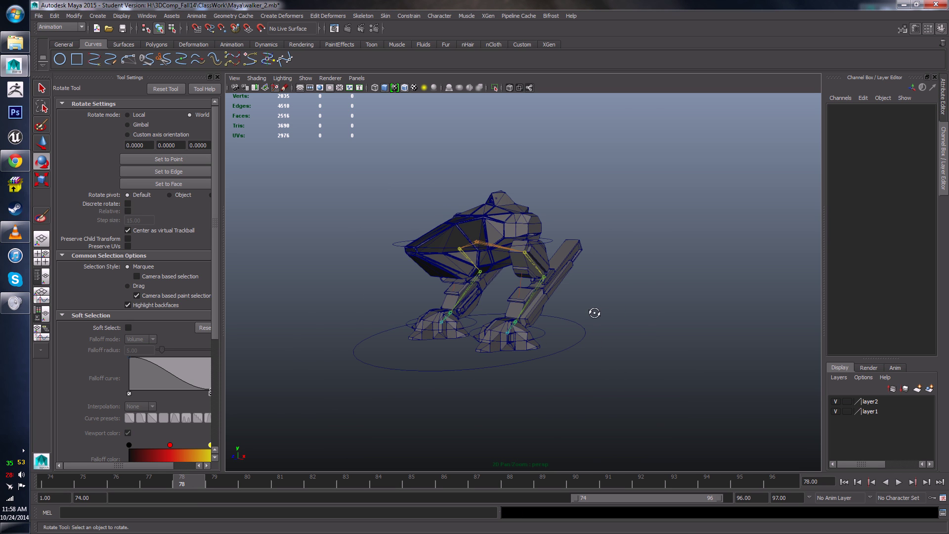
{"action": "mouse_move", "coordinate": [595, 313]}
{"action": "left_mouse_down", "text": "alt"}
{"action": "mouse_move", "coordinate": [609, 346]}
{"action": "mouse_move", "coordinate": [598, 316]}
{"action": "left_mouse_up", "text": "alt"}
{"action": "scroll", "coordinate": [544, 302], "scroll_direction": "up", "scroll_amount": 3}
{"action": "left_click_drag", "start_coordinate": [438, 287], "coordinate": [549, 290], "text": "alt"}
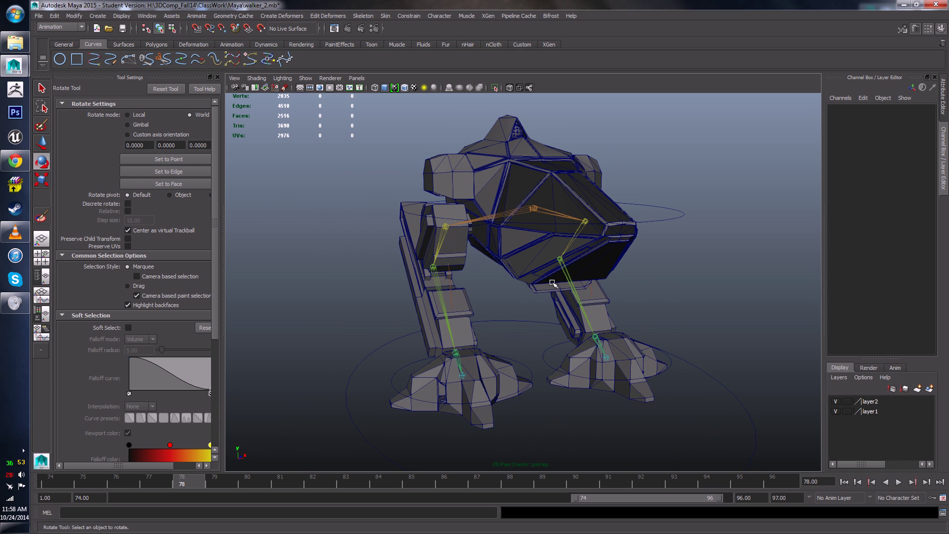
{"action": "left_click_drag", "start_coordinate": [575, 496], "coordinate": [115, 497]}
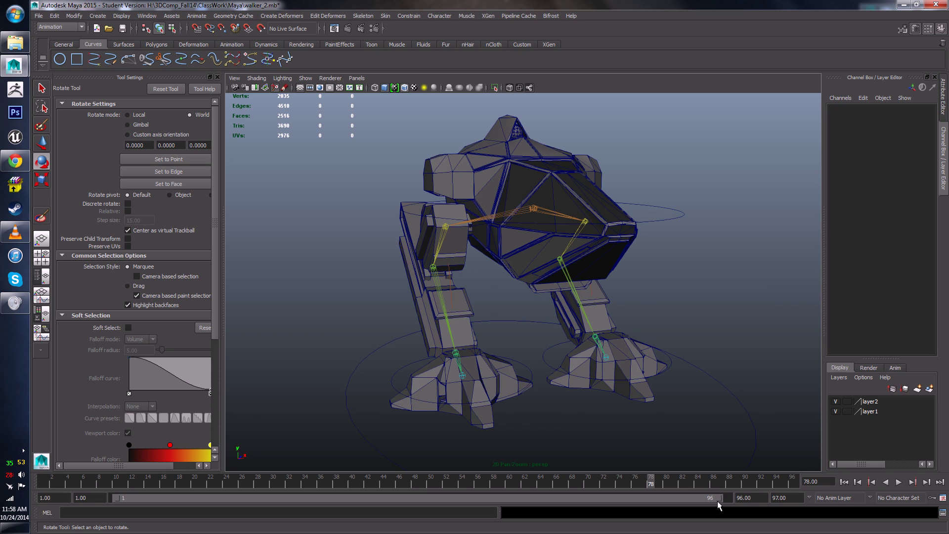
{"action": "left_click_drag", "start_coordinate": [722, 496], "coordinate": [751, 496]}
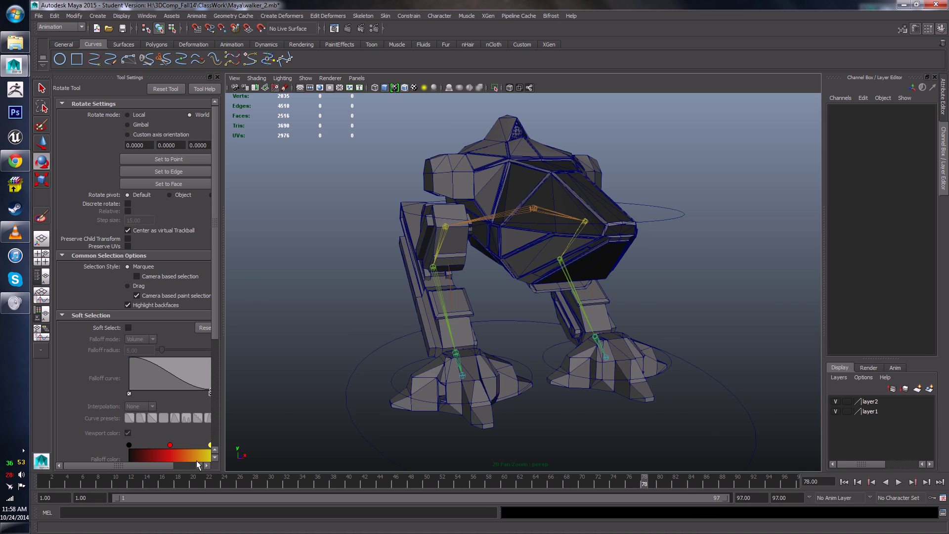
{"action": "left_click_drag", "start_coordinate": [197, 486], "coordinate": [45, 470]}
- Play back the full timeline to preview the walker, and stop at frame 1
{"action": "left_click_drag", "start_coordinate": [425, 279], "coordinate": [382, 270], "text": "alt"}
{"action": "right_click_drag", "start_coordinate": [444, 296], "coordinate": [486, 282], "text": "alt"}
{"action": "middle_click_drag", "start_coordinate": [518, 266], "coordinate": [450, 248], "text": "alt"}
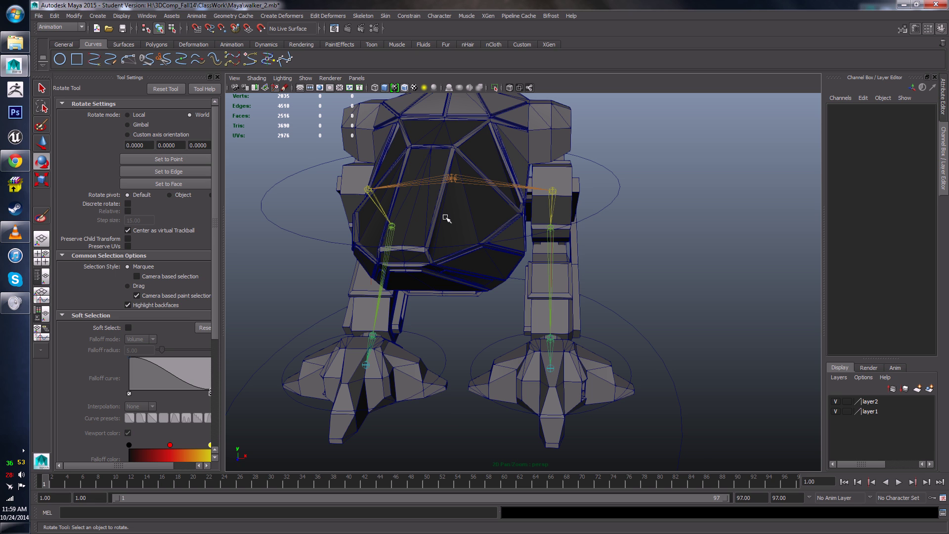
{"action": "mouse_move", "coordinate": [429, 206]}
{"action": "left_mouse_down", "text": "alt"}
{"action": "mouse_move", "coordinate": [416, 241]}
{"action": "mouse_move", "coordinate": [359, 236]}
{"action": "mouse_move", "coordinate": [425, 218]}
{"action": "left_mouse_up", "text": "alt"}
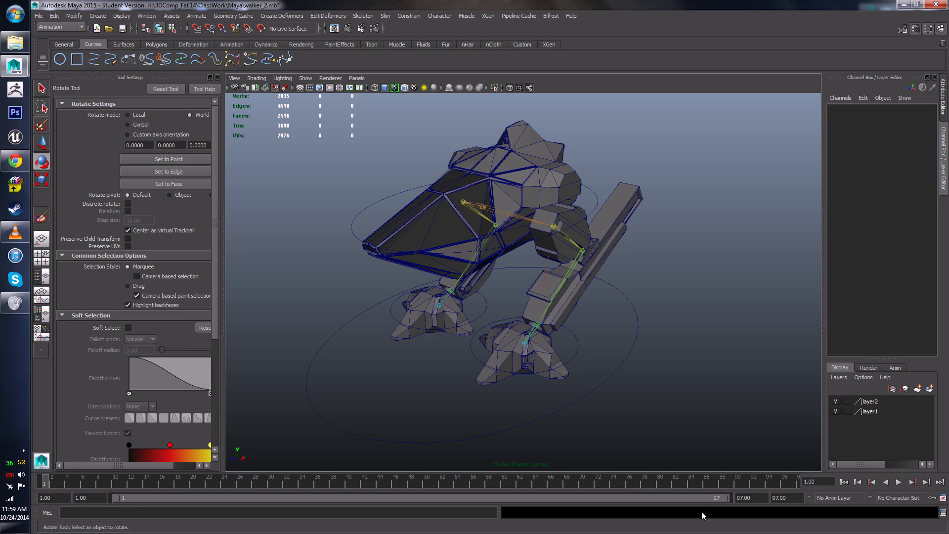
{"action": "left_click_drag", "start_coordinate": [634, 394], "coordinate": [599, 394], "text": "alt"}
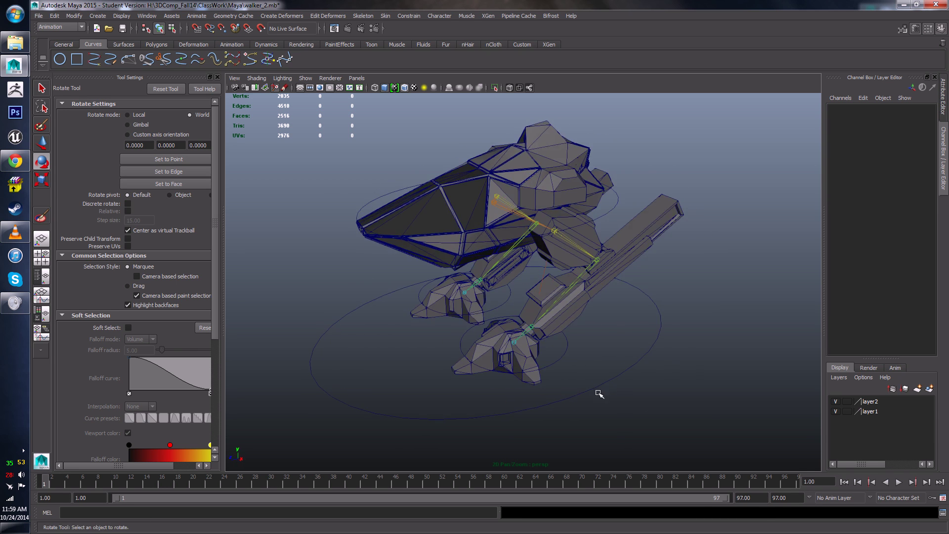
{"action": "key", "text": "alt+v"}
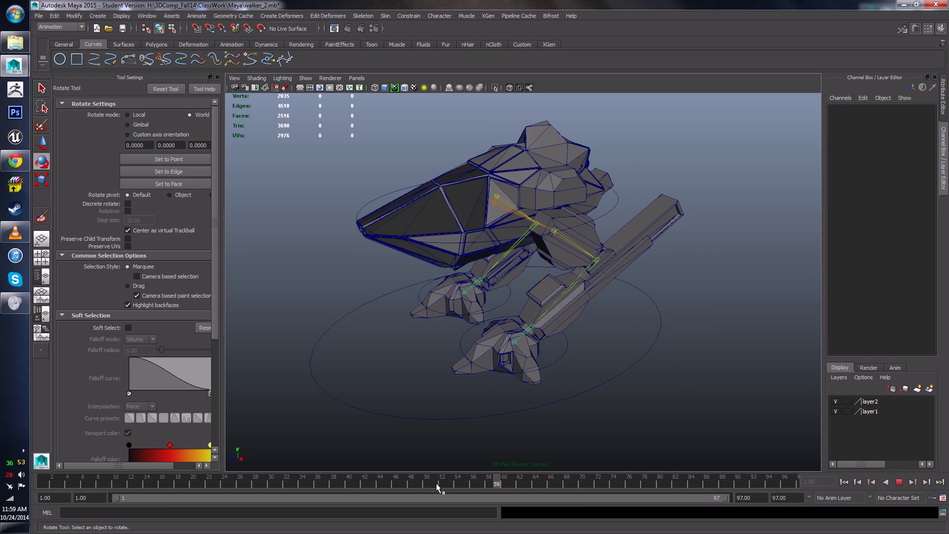
{"action": "key", "text": "Escape"}
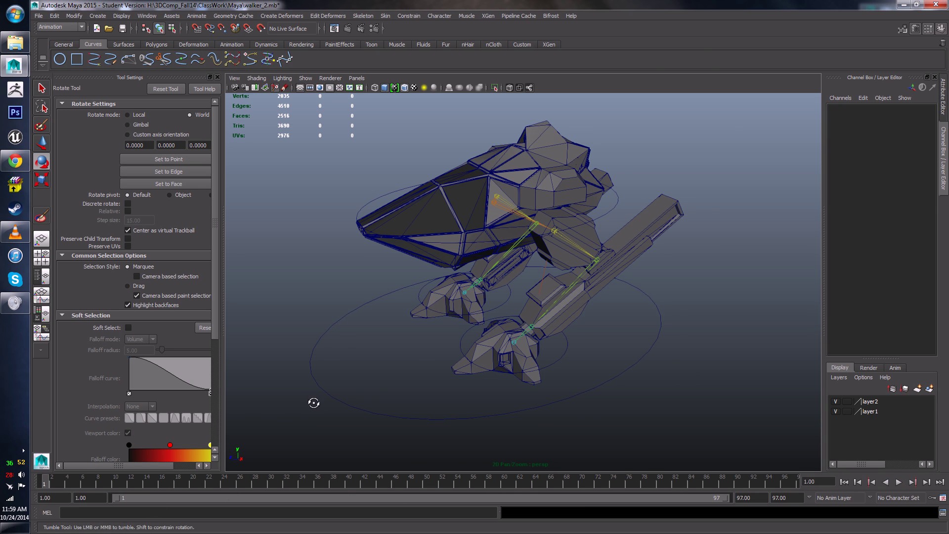
- Set keyframes on all channels of WorldControl and R_FootControl at frame 1
{"action": "left_click_drag", "start_coordinate": [313, 402], "coordinate": [366, 400], "text": "alt"}
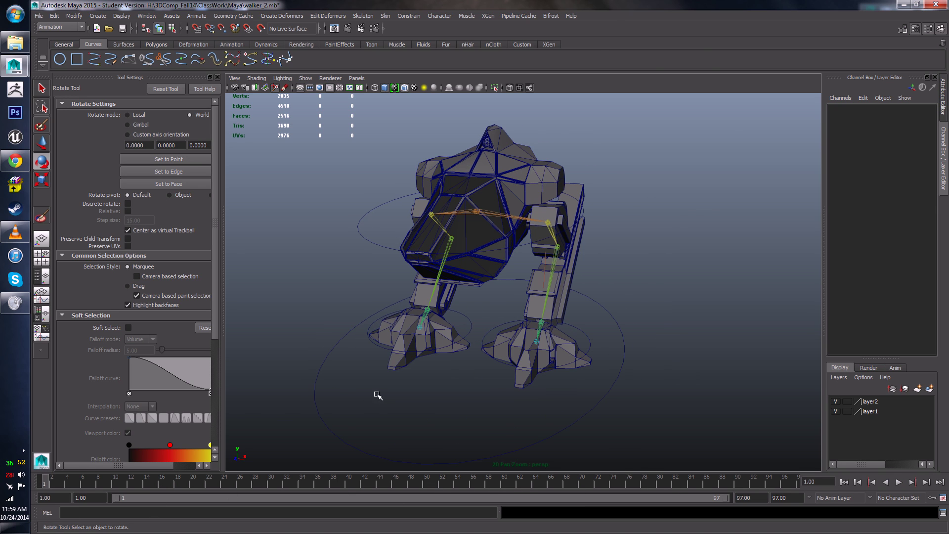
{"action": "left_click", "coordinate": [317, 411]}
{"action": "key", "text": "s"}
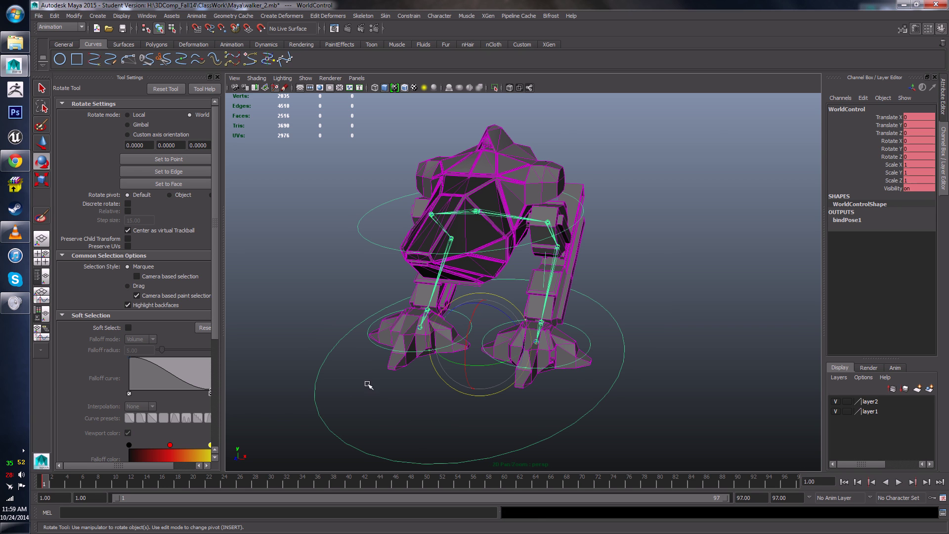
{"action": "left_click", "coordinate": [373, 345]}
{"action": "left_click", "coordinate": [372, 345]}
{"action": "key", "text": "s"}
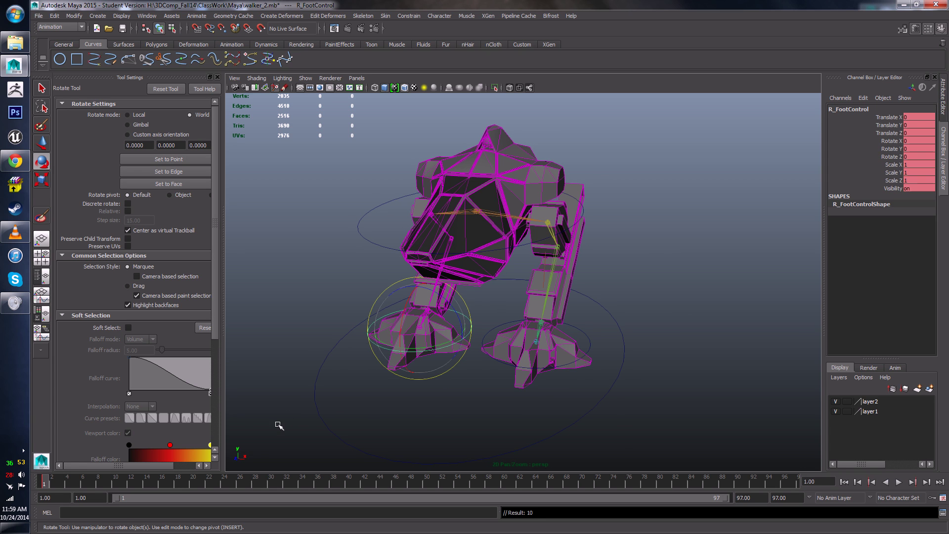
- Set keyframes on all channels of L_FootControl and MainBodyControl at frame 1, and preview the playback
{"action": "left_click", "coordinate": [473, 372]}
{"action": "left_click", "coordinate": [499, 363]}
{"action": "key", "text": "s"}
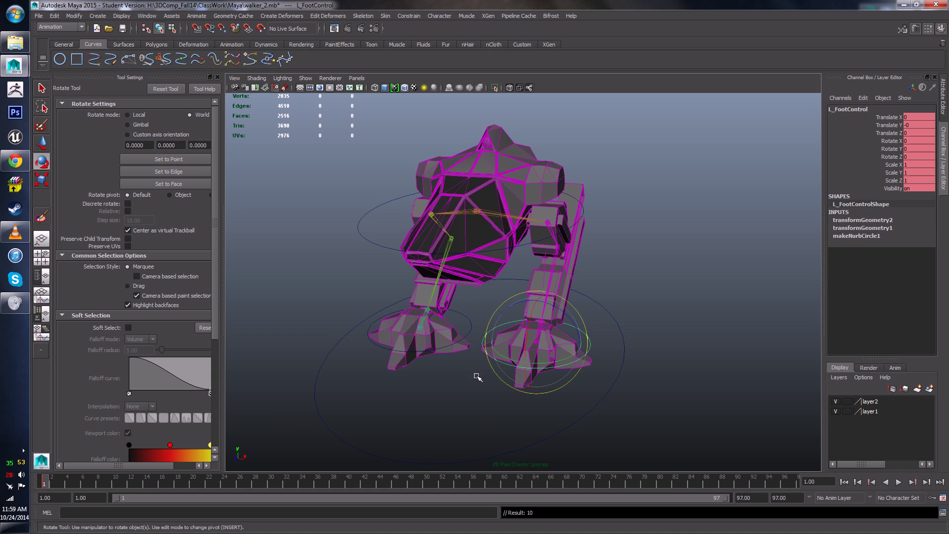
{"action": "left_click", "coordinate": [369, 242]}
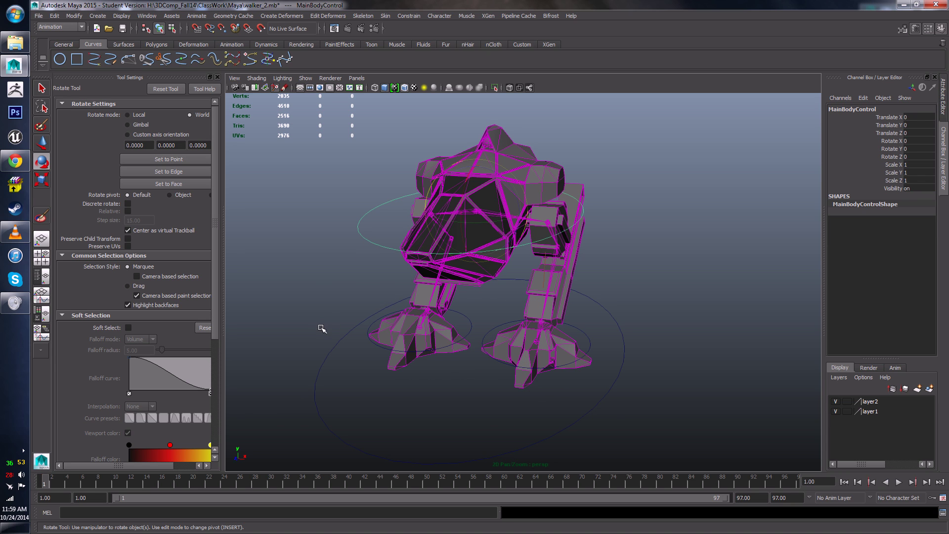
{"action": "key", "text": "s"}
{"action": "key", "text": "alt+v"}
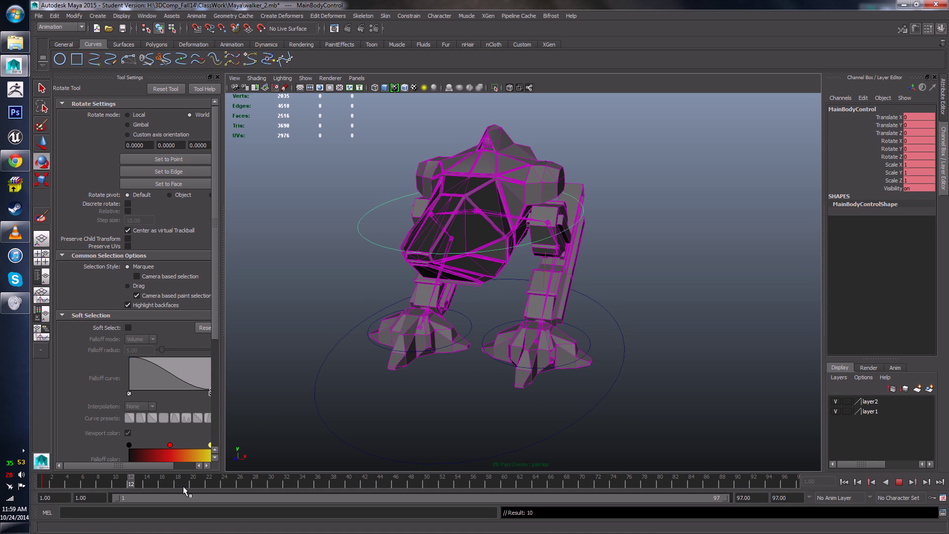
{"action": "left_click", "coordinate": [50, 485]}
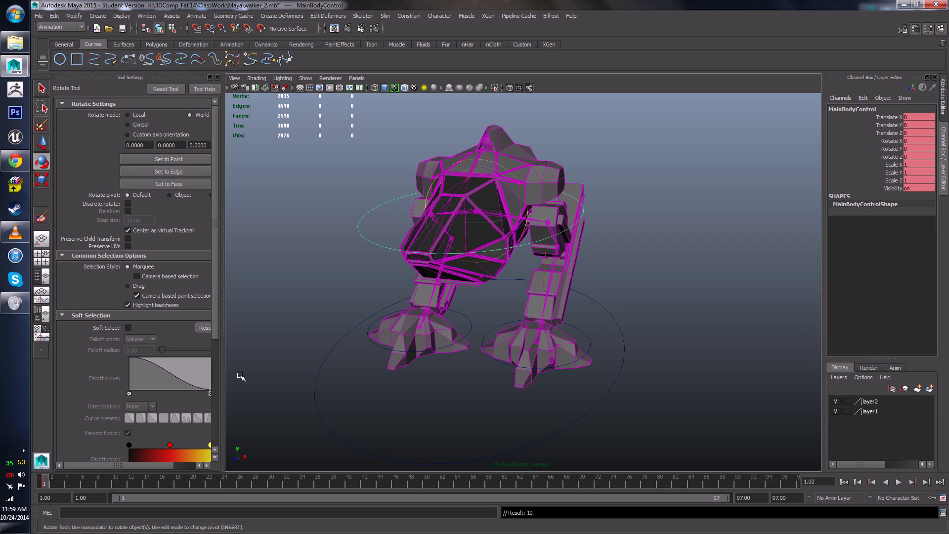
- Play back the keyed walker briefly, stop at frame 1 and clear the selection
{"action": "key", "text": "alt+v"}
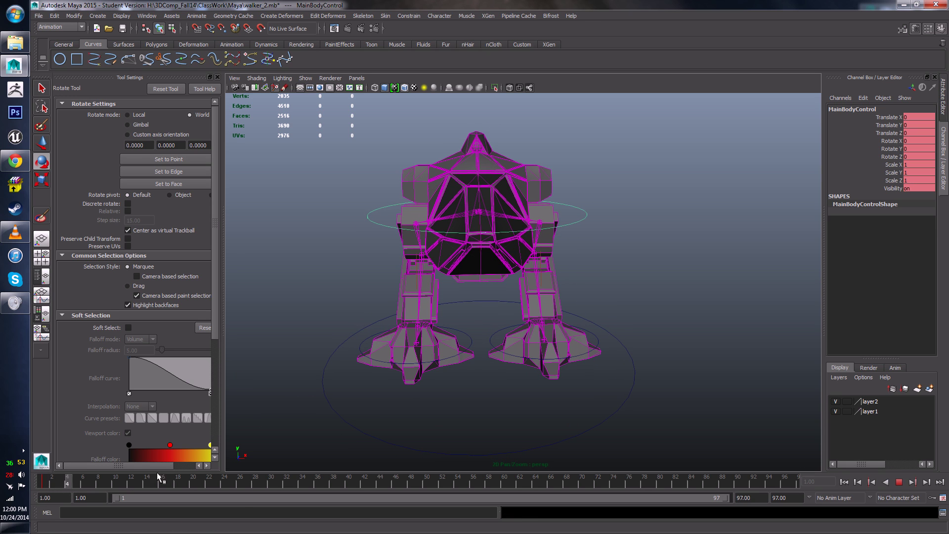
{"action": "key", "text": "alt+v"}
{"action": "left_click", "coordinate": [289, 307]}
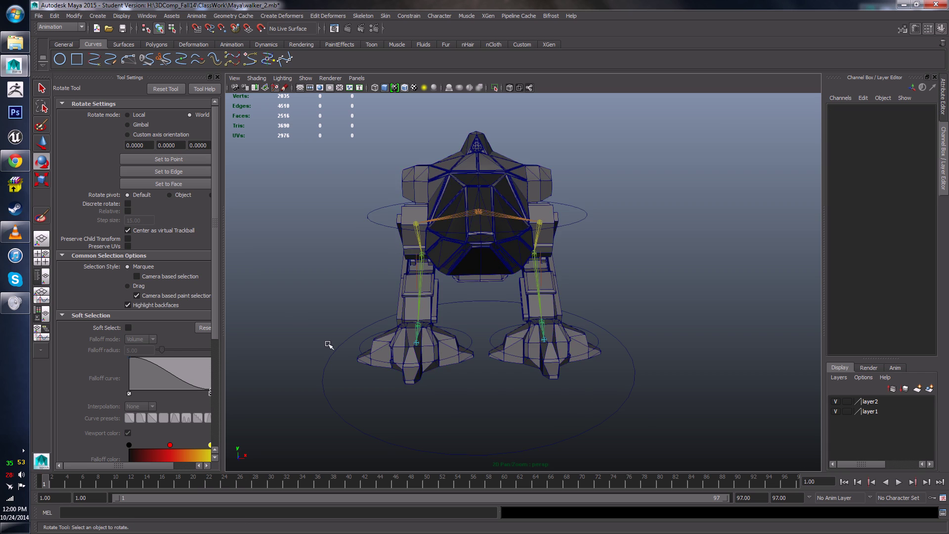
- Examine the keyed channels of MainBodyControl and WorldControl on the walker from several angles, and clear the selection
{"action": "left_click_drag", "start_coordinate": [328, 343], "coordinate": [360, 250], "text": "alt"}
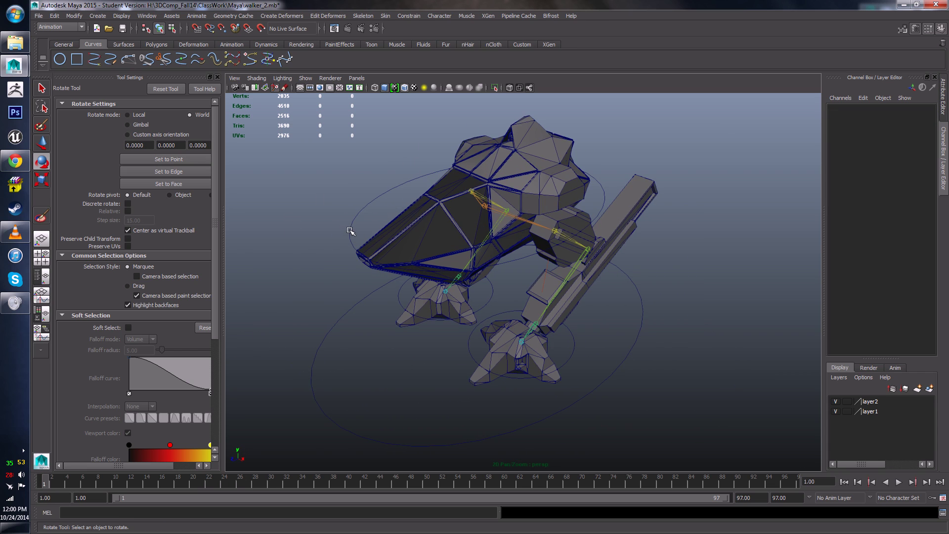
{"action": "left_click", "coordinate": [349, 233]}
{"action": "left_click_drag", "start_coordinate": [363, 310], "coordinate": [445, 331], "text": "alt"}
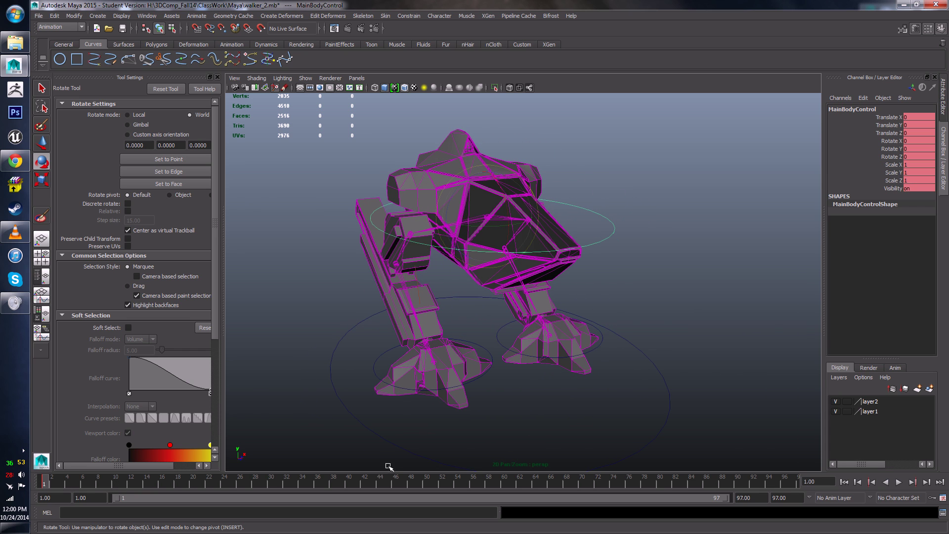
{"action": "left_click", "coordinate": [335, 387]}
{"action": "left_click", "coordinate": [336, 386]}
{"action": "left_click_drag", "start_coordinate": [375, 365], "coordinate": [404, 415], "text": "alt"}
{"action": "left_click_drag", "start_coordinate": [344, 393], "coordinate": [385, 403], "text": "alt"}
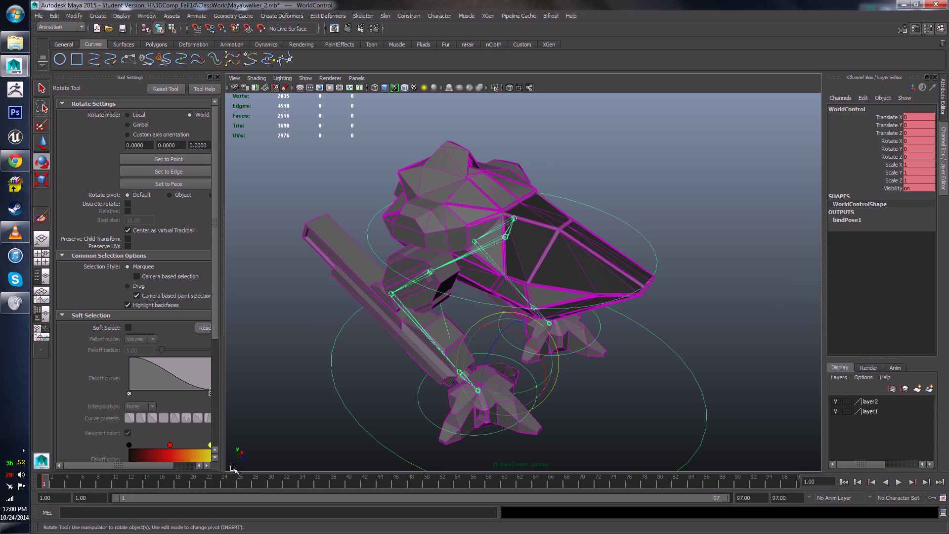
{"action": "left_click_drag", "start_coordinate": [346, 406], "coordinate": [298, 388], "text": "alt"}
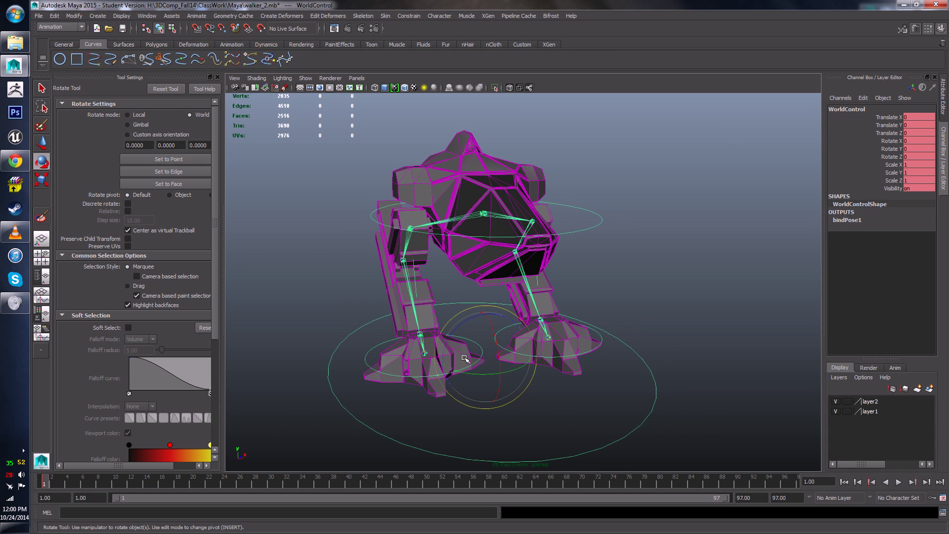
{"action": "left_click", "coordinate": [330, 292]}
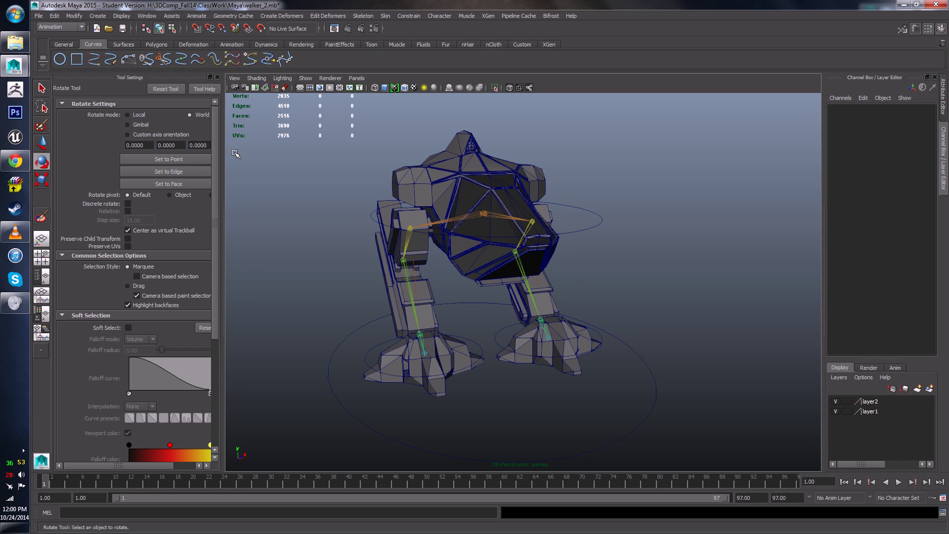
- Switch to the Windows Calculator, multiply 24 by 4 for the frame count, and minimize it
{"action": "left_click", "coordinate": [10, 13]}
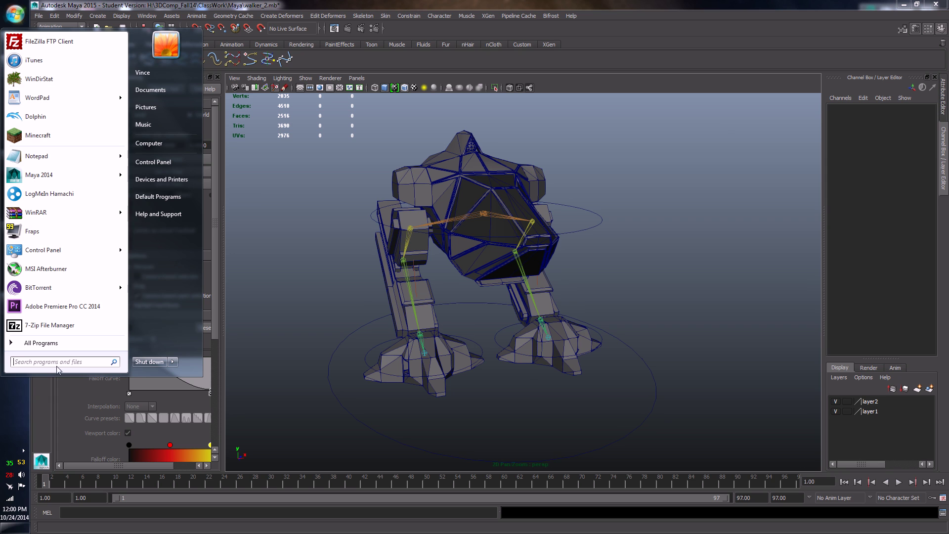
{"action": "type", "text": "ca"}
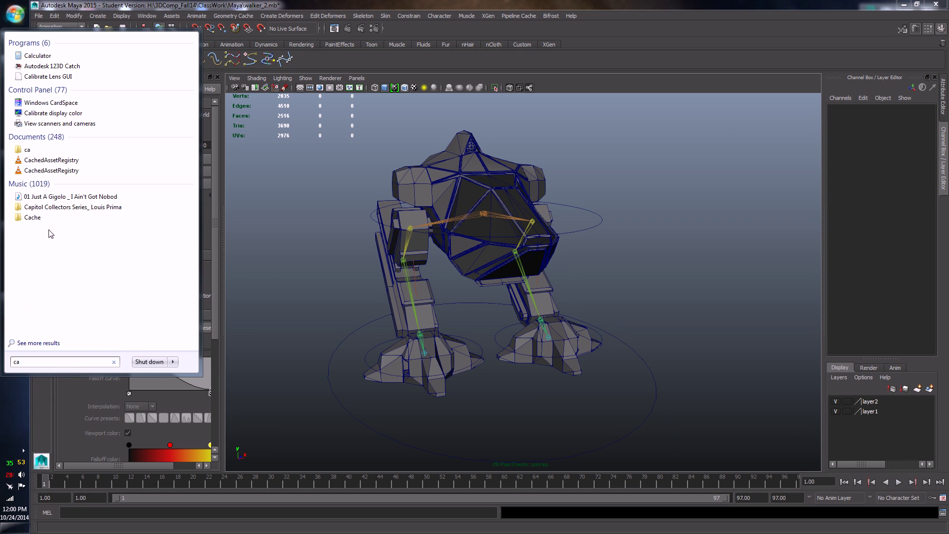
{"action": "left_click", "coordinate": [46, 55]}
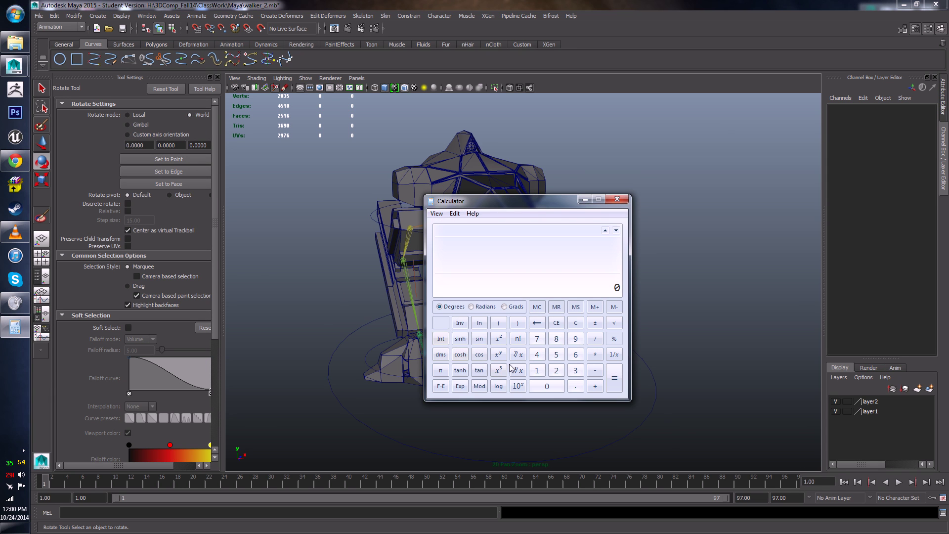
{"action": "left_click", "coordinate": [556, 369]}
{"action": "left_click", "coordinate": [537, 355]}
{"action": "left_click", "coordinate": [595, 355]}
{"action": "left_click", "coordinate": [537, 355]}
{"action": "left_click", "coordinate": [618, 385]}
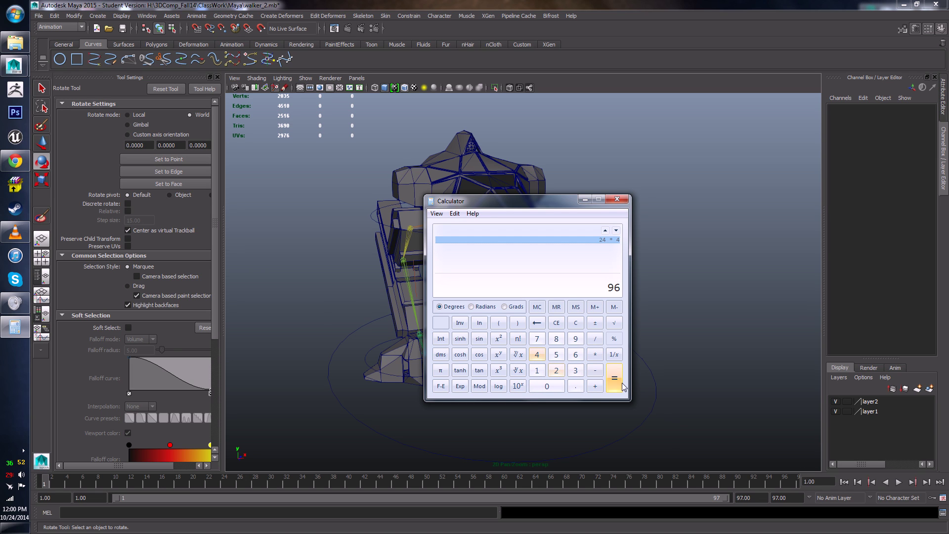
{"action": "left_click", "coordinate": [585, 198]}
- Preview the walker's playback and compare the first and last frames of the timeline
{"action": "left_click_drag", "start_coordinate": [576, 465], "coordinate": [557, 381], "text": "alt"}
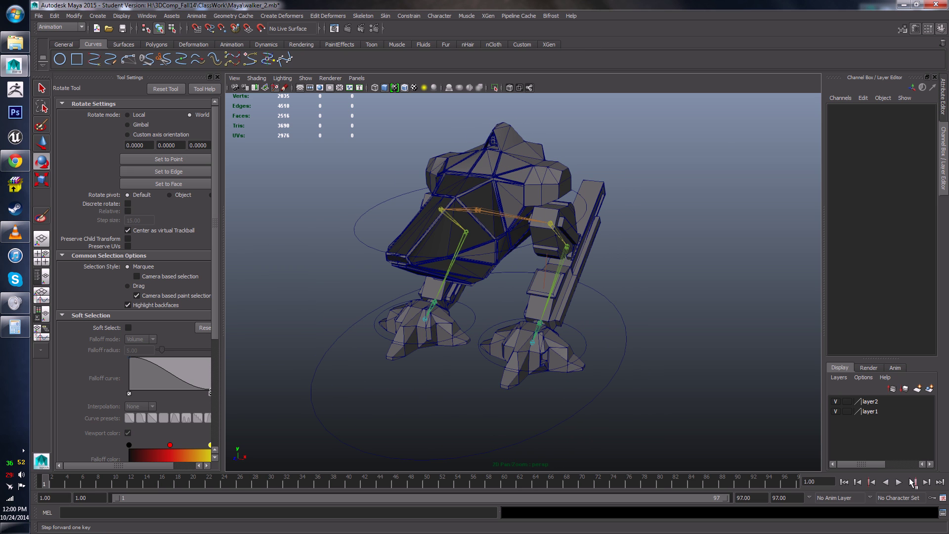
{"action": "left_click", "coordinate": [759, 501]}
{"action": "key", "text": "alt+v"}
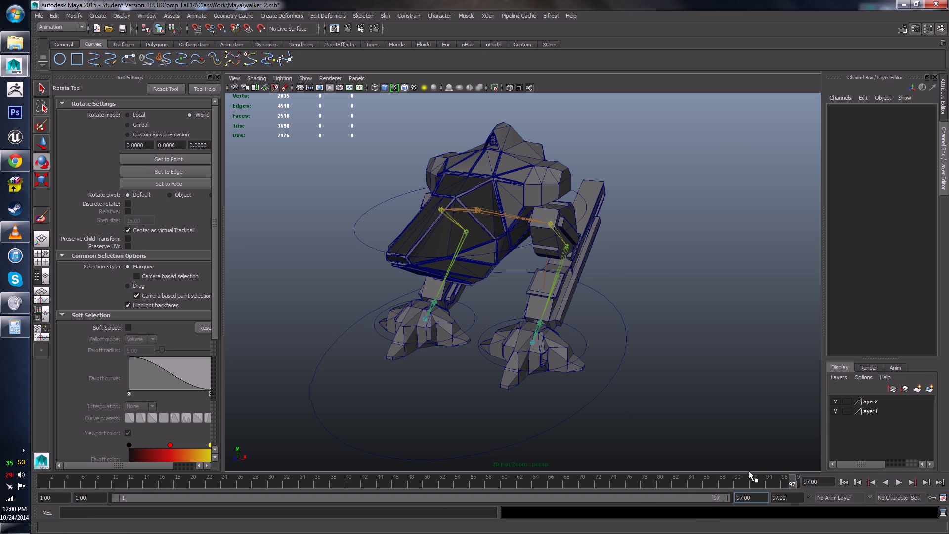
{"action": "key", "text": "alt+v"}
{"action": "left_click", "coordinate": [45, 476]}
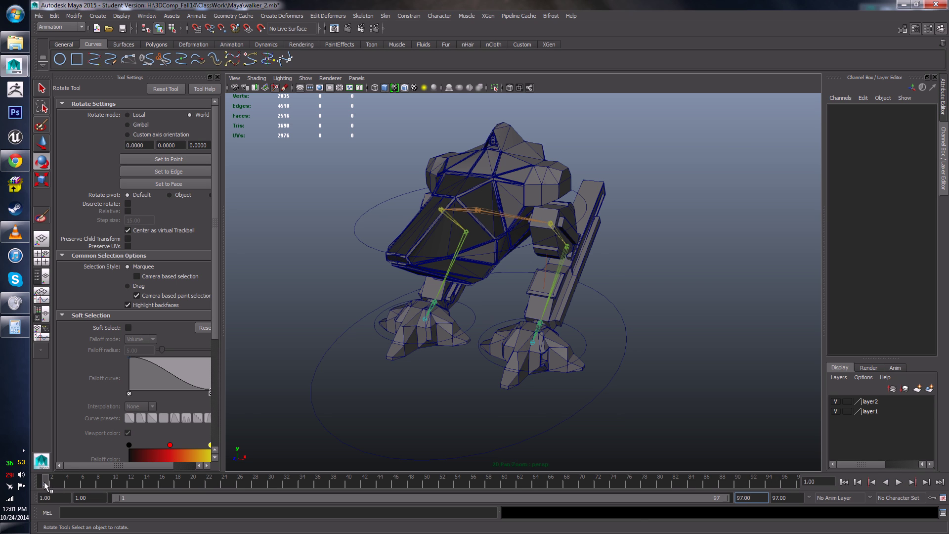
{"action": "key", "text": "alt+v"}
{"action": "key", "text": "alt+v"}
{"action": "mouse_move", "coordinate": [796, 479]}
{"action": "left_mouse_down"}
{"action": "mouse_move", "coordinate": [97, 473]}
{"action": "mouse_move", "coordinate": [17, 490]}
{"action": "mouse_move", "coordinate": [791, 488]}
{"action": "left_mouse_up"}
{"action": "key", "text": "Escape"}
- Set keyframes on all channels of WorldControl, MainBodyControl and both foot controls at frame 97
{"action": "mouse_move", "coordinate": [43, 486]}
{"action": "left_mouse_down"}
{"action": "mouse_move", "coordinate": [528, 510]}
{"action": "mouse_move", "coordinate": [802, 488]}
{"action": "left_mouse_up"}
{"action": "left_click_drag", "start_coordinate": [619, 343], "coordinate": [558, 346], "text": "alt"}
{"action": "left_click", "coordinate": [589, 377]}
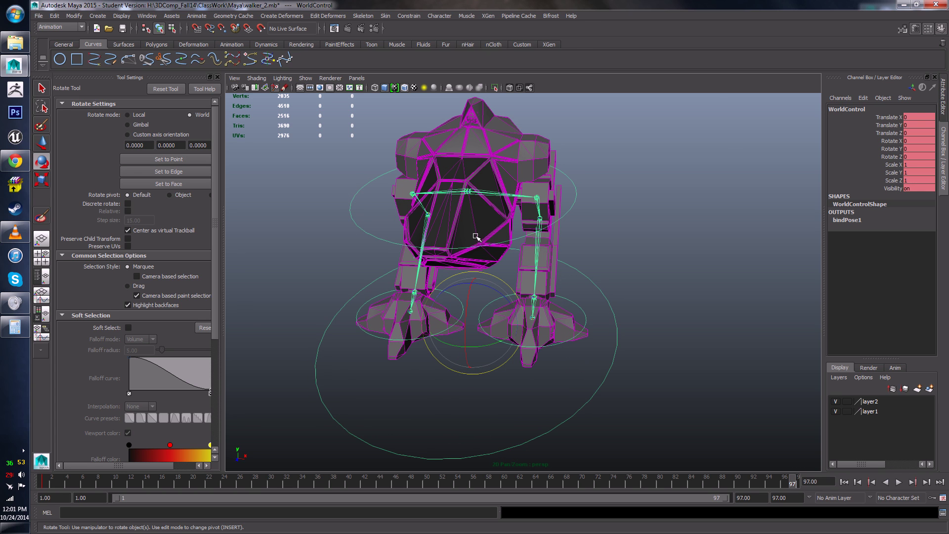
{"action": "left_click", "coordinate": [515, 242]}
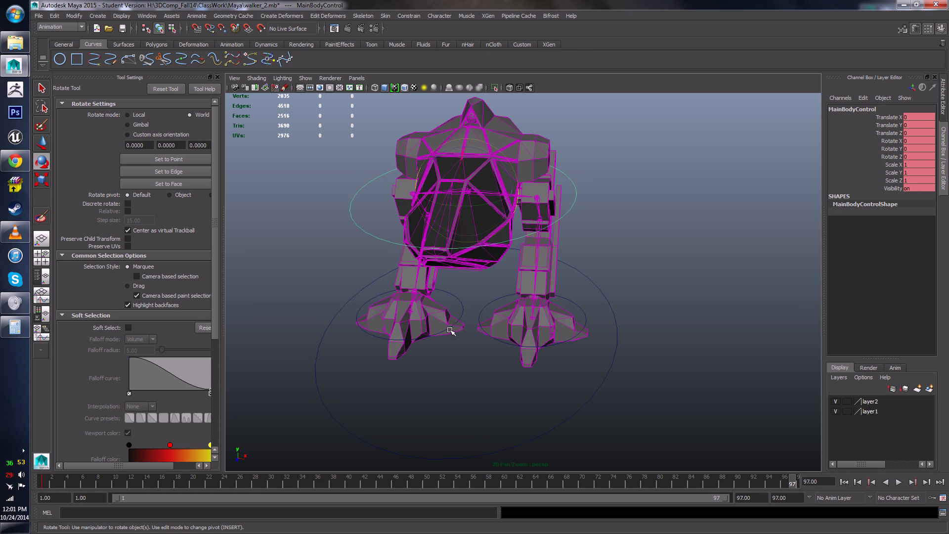
{"action": "left_click", "coordinate": [462, 304]}
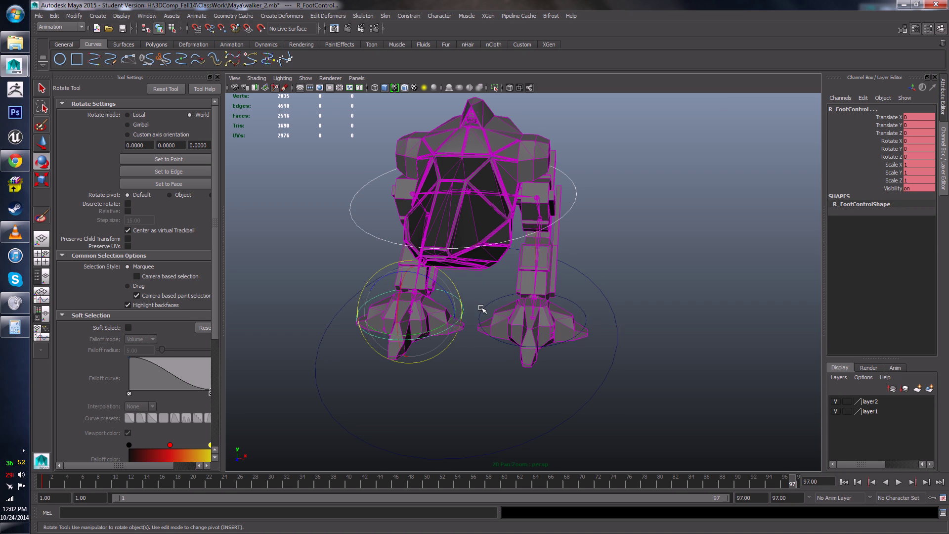
{"action": "left_click", "coordinate": [483, 313]}
{"action": "left_click", "coordinate": [608, 378]}
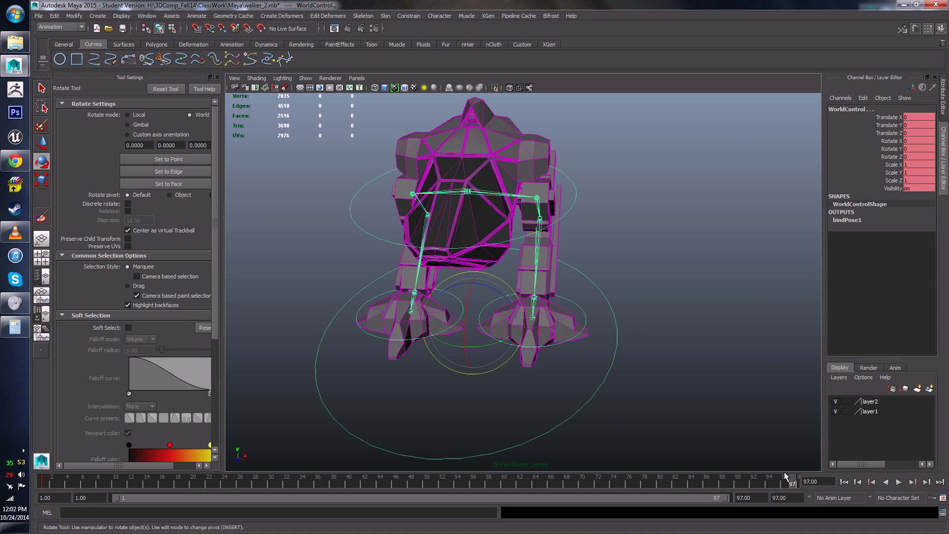
{"action": "key", "text": "alt+v"}
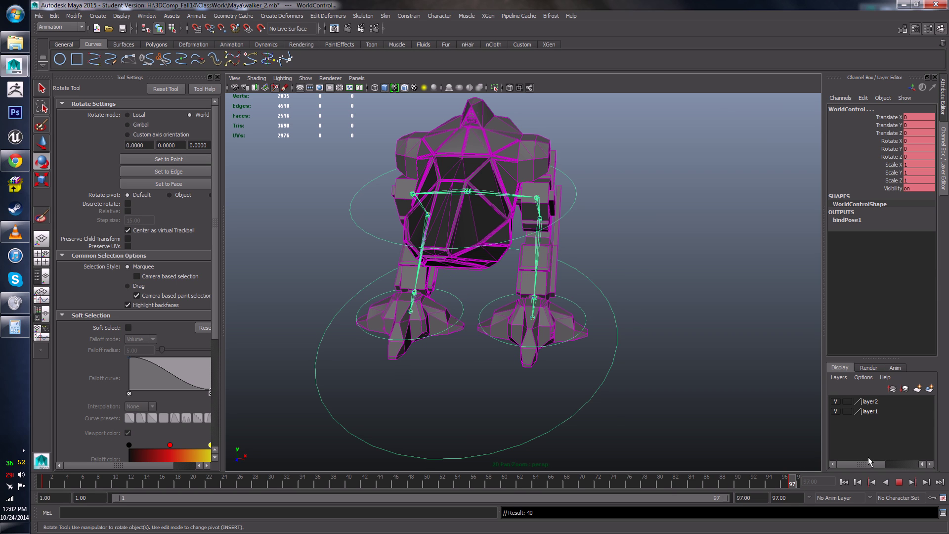
{"action": "key", "text": "alt+v"}
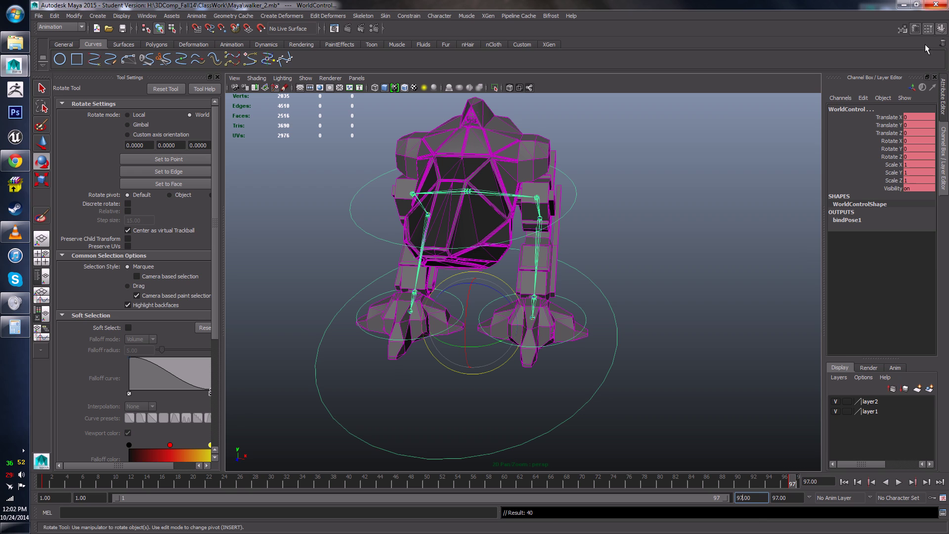
- Shorten the animation and playback range to end at frame 96
{"action": "left_click", "coordinate": [782, 501]}
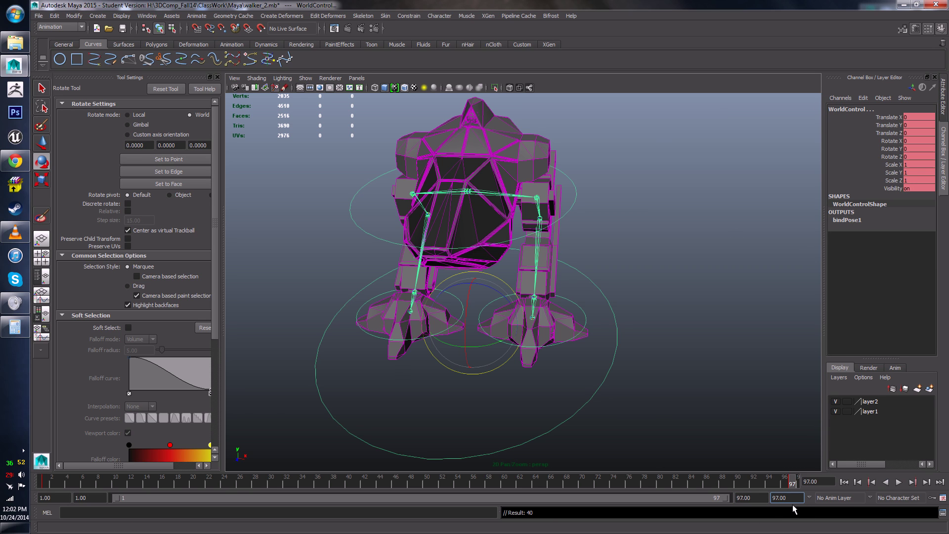
{"action": "key", "text": "BackSpace"}
{"action": "type", "text": "6"}
{"action": "key", "text": "Return"}
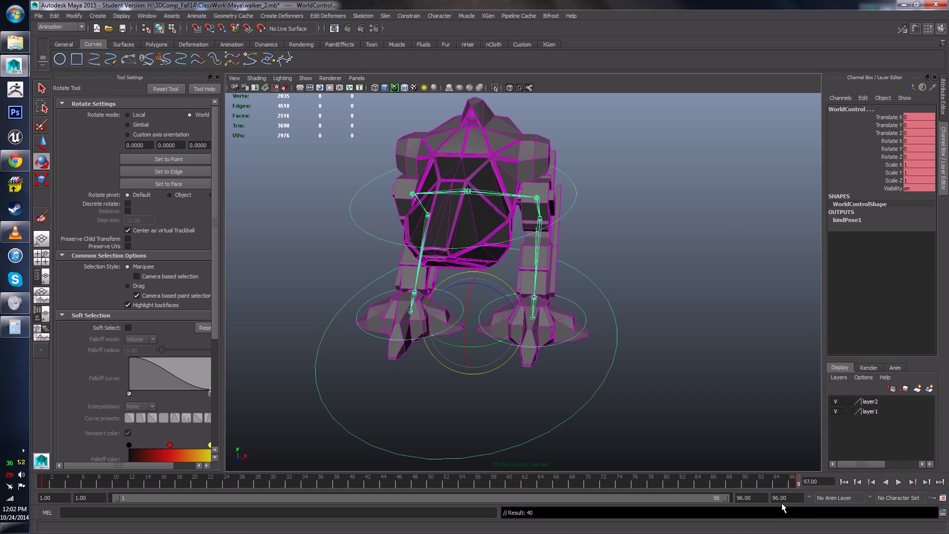
- Check the end of the timeline at frame 96, preview the loop, and return to frame 1
{"action": "mouse_move", "coordinate": [785, 483]}
{"action": "left_mouse_down"}
{"action": "mouse_move", "coordinate": [371, 484]}
{"action": "mouse_move", "coordinate": [792, 485]}
{"action": "left_mouse_up"}
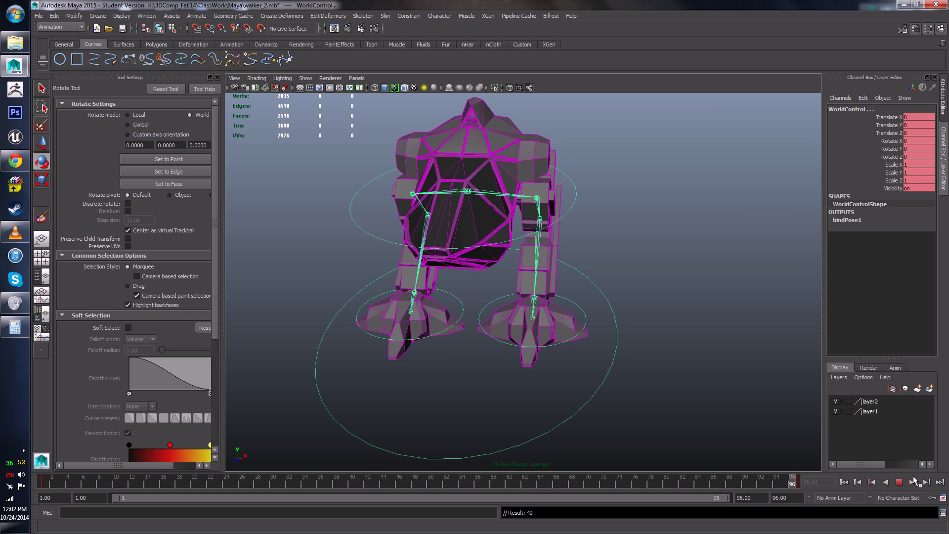
{"action": "left_click", "coordinate": [899, 482]}
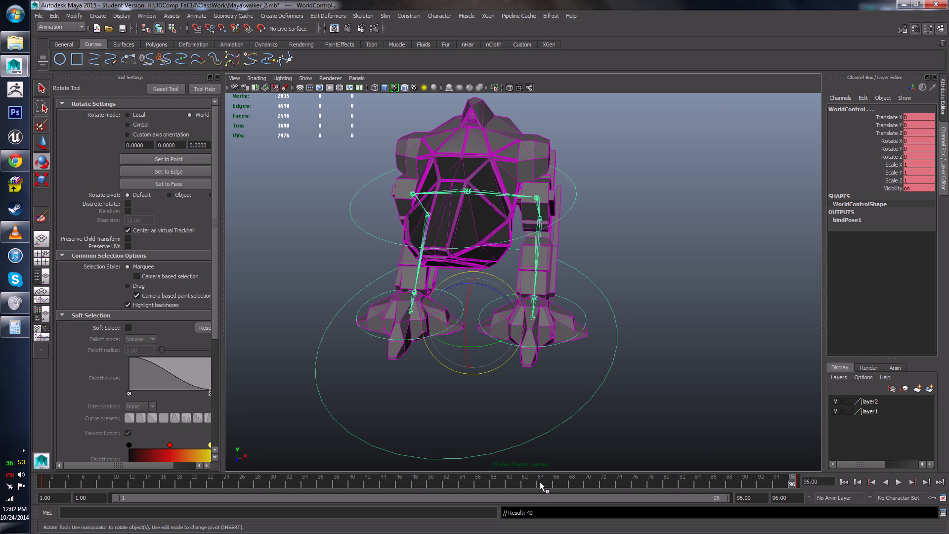
{"action": "left_click_drag", "start_coordinate": [540, 484], "coordinate": [793, 483]}
{"action": "left_click", "coordinate": [899, 484]}
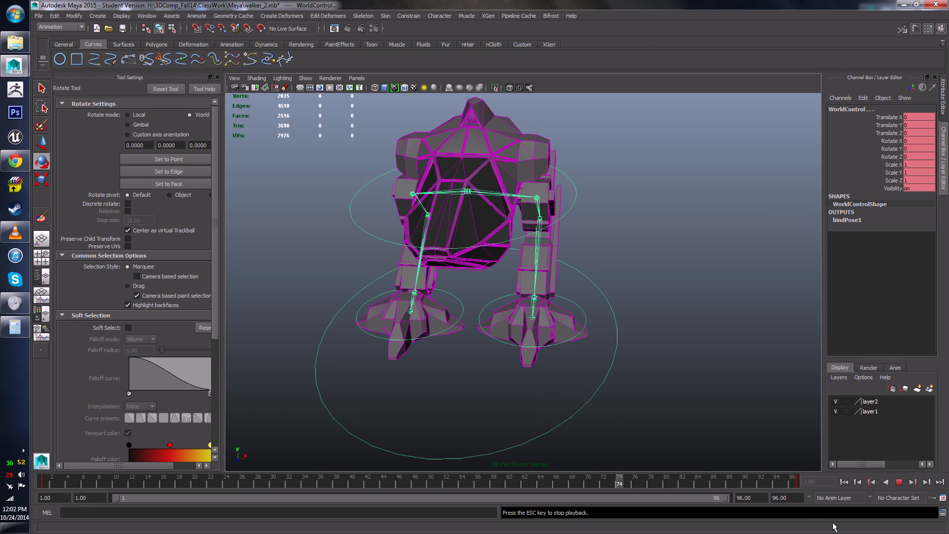
{"action": "left_click", "coordinate": [38, 482]}
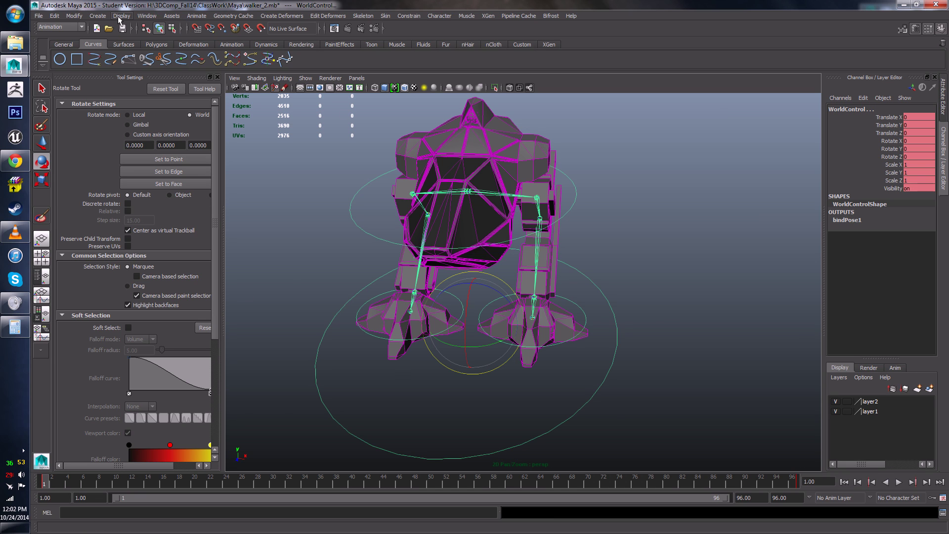
- Open the general Settings preferences and choose Film (24 fps) as the Time working unit
{"action": "left_click", "coordinate": [121, 16]}
{"action": "mouse_move", "coordinate": [147, 16]}
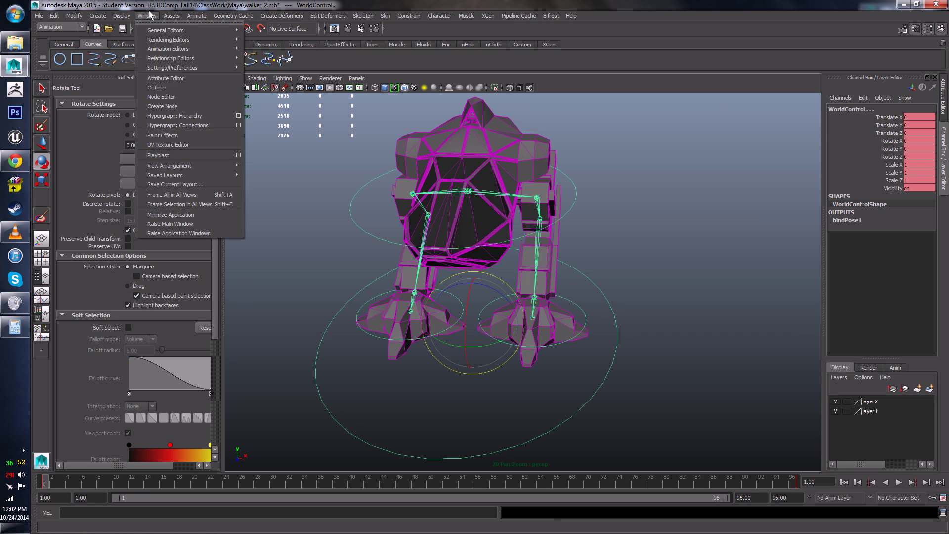
{"action": "mouse_move", "coordinate": [176, 68]}
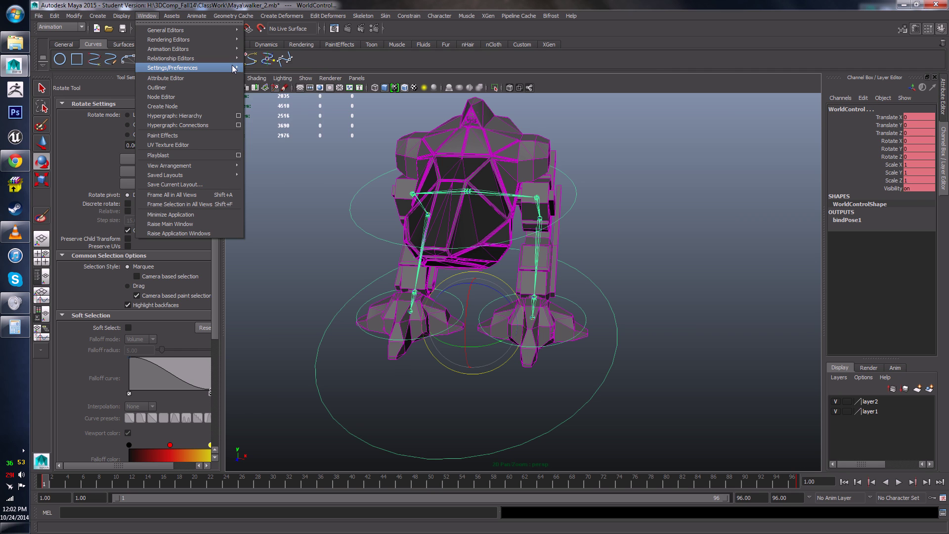
{"action": "left_click", "coordinate": [262, 70]}
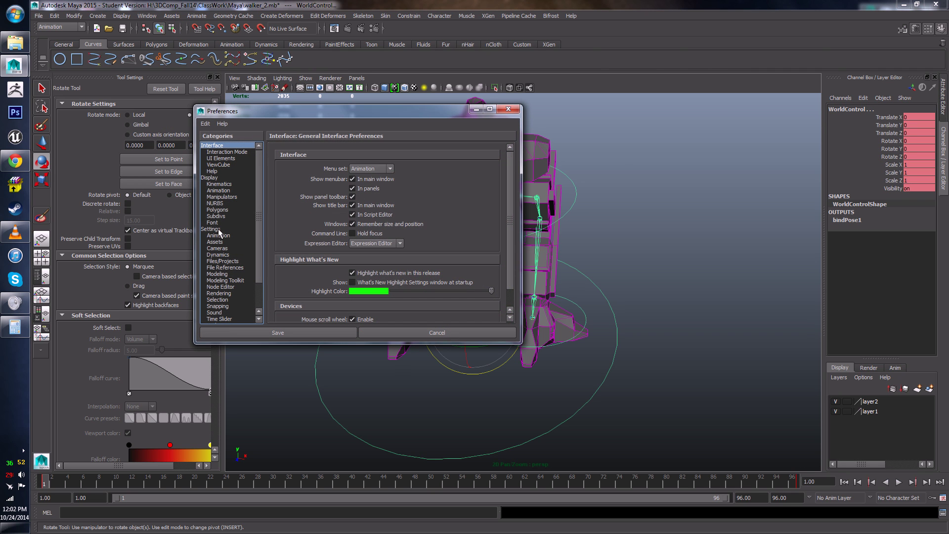
{"action": "left_click", "coordinate": [217, 229]}
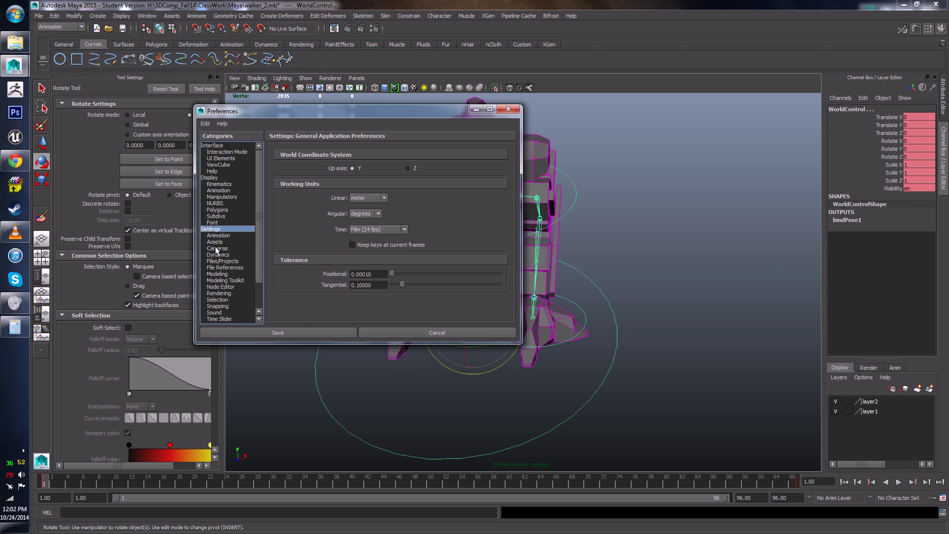
{"action": "left_click", "coordinate": [364, 230]}
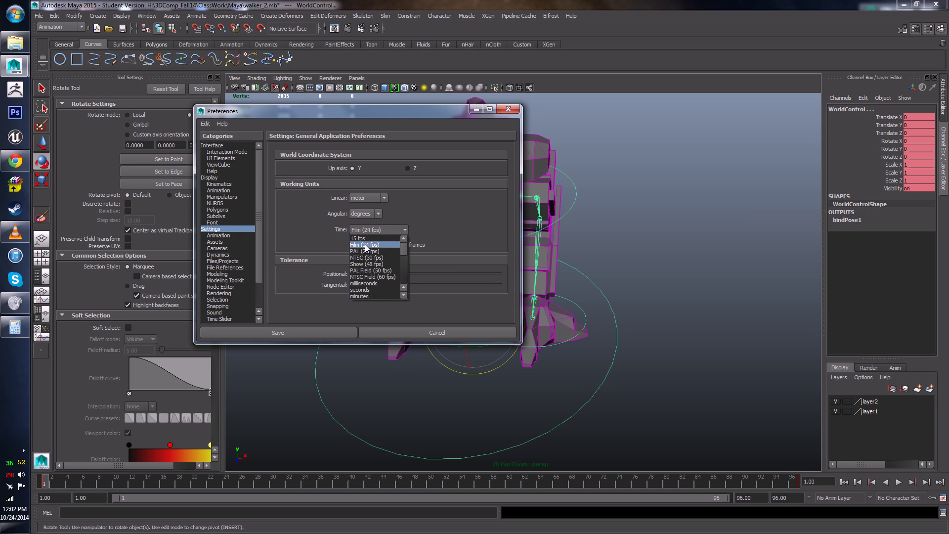
{"action": "left_click", "coordinate": [365, 245]}
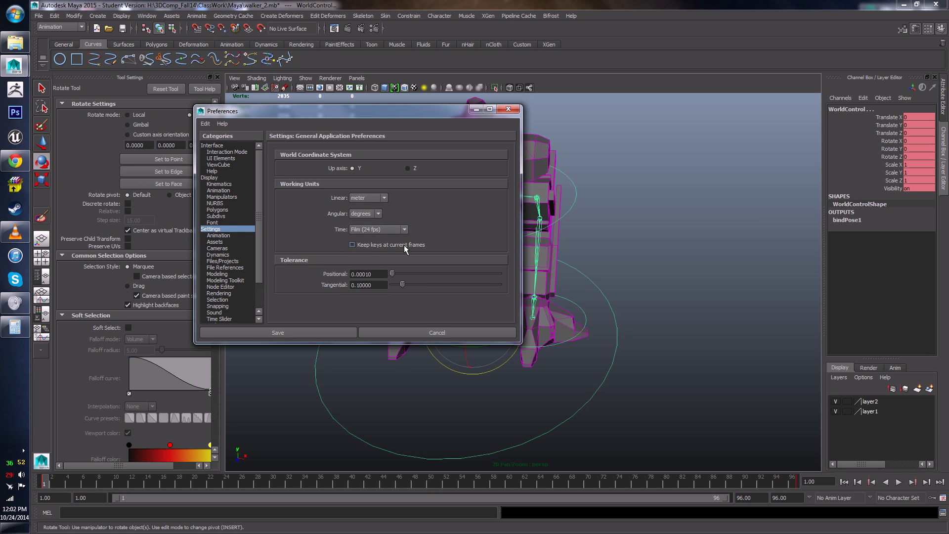
- Review the preference categories and the frame rates offered for the Time working unit
{"action": "left_click_drag", "start_coordinate": [260, 216], "coordinate": [266, 262]}
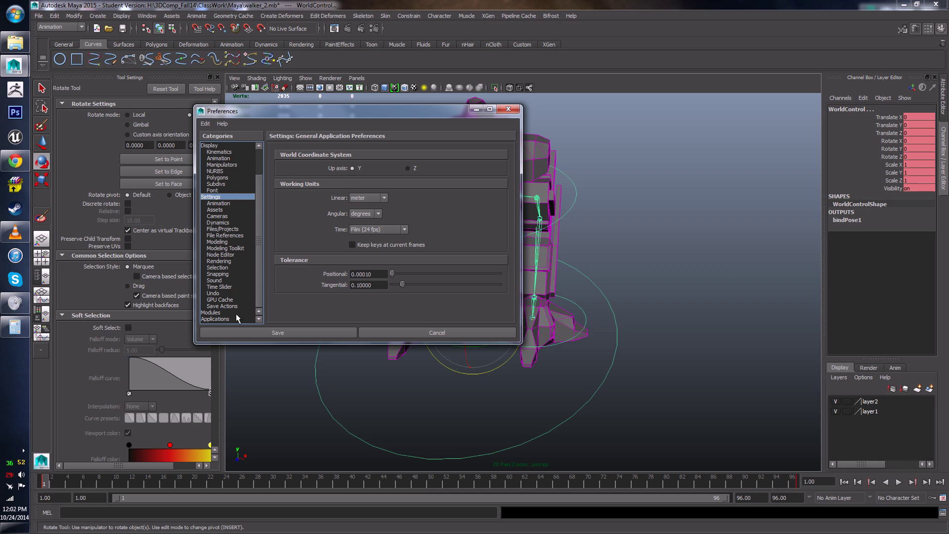
{"action": "left_click", "coordinate": [367, 229]}
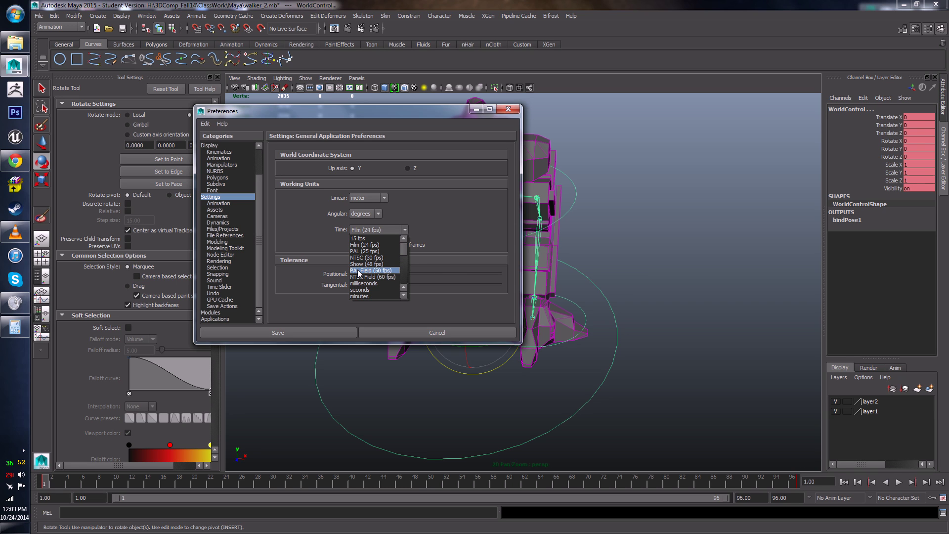
{"action": "left_click", "coordinate": [294, 220]}
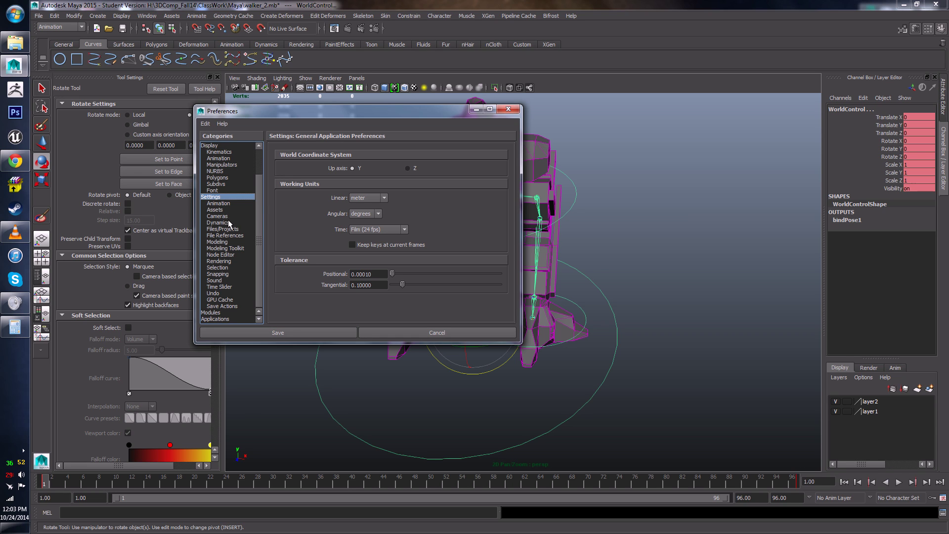
- Set the Time Slider playback speed to Real-time [24 fps] and save the preferences
{"action": "left_click", "coordinate": [222, 287]}
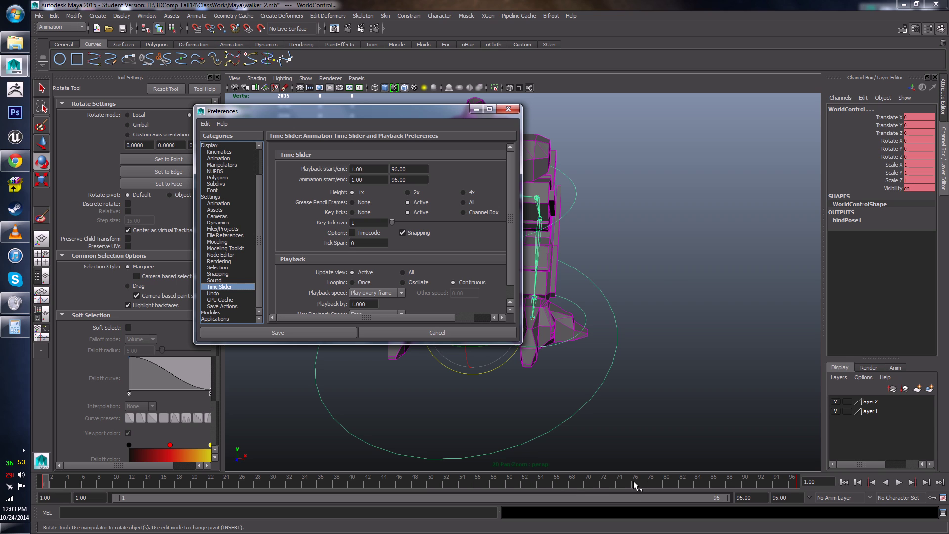
{"action": "scroll", "coordinate": [510, 207], "scroll_direction": "down", "scroll_amount": 3}
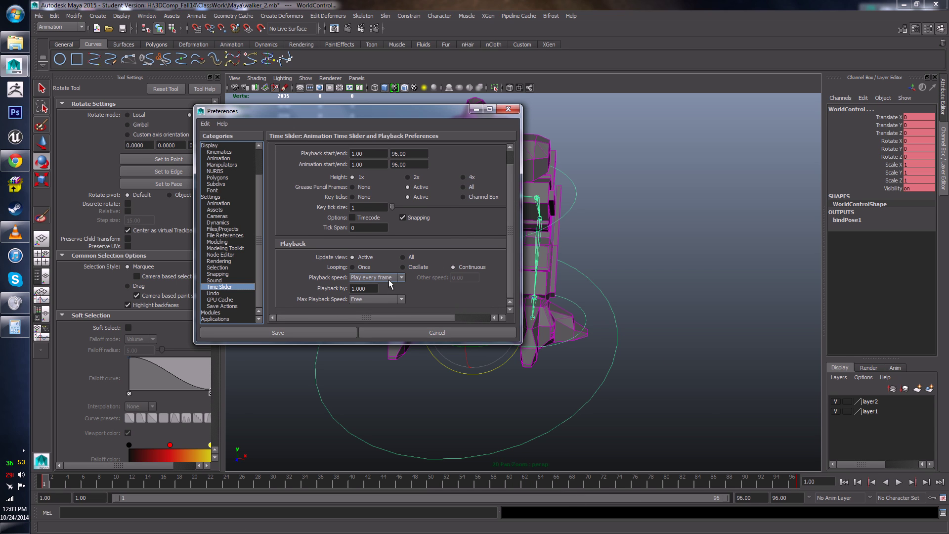
{"action": "left_click", "coordinate": [396, 278]}
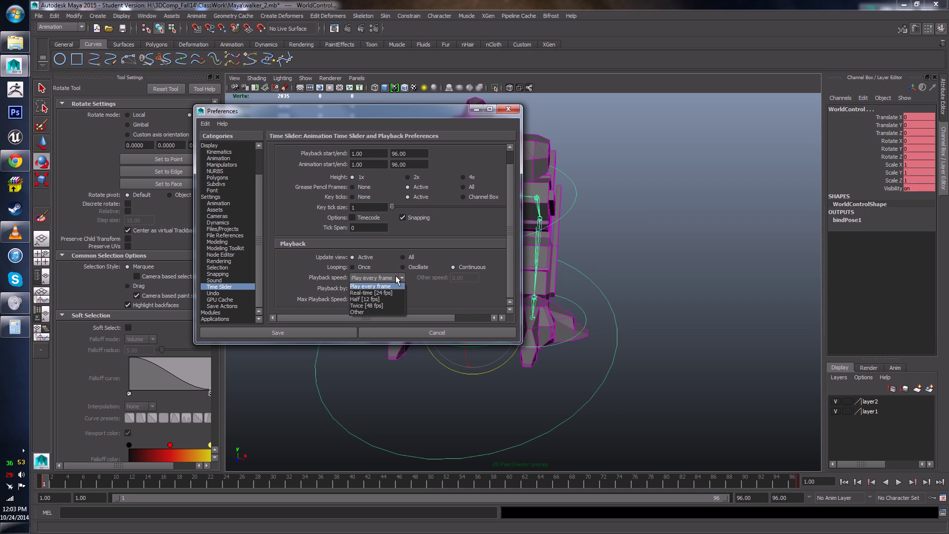
{"action": "left_click", "coordinate": [365, 294]}
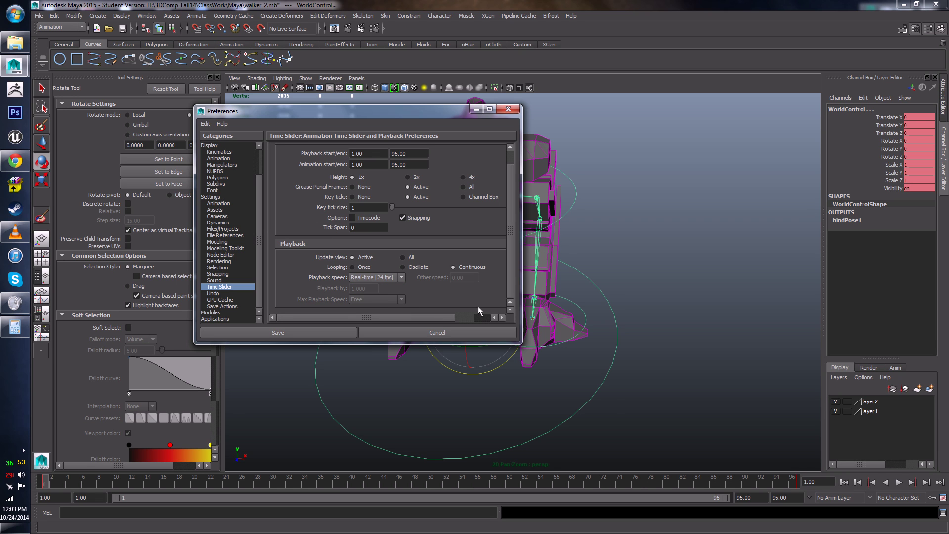
{"action": "left_click", "coordinate": [279, 332]}
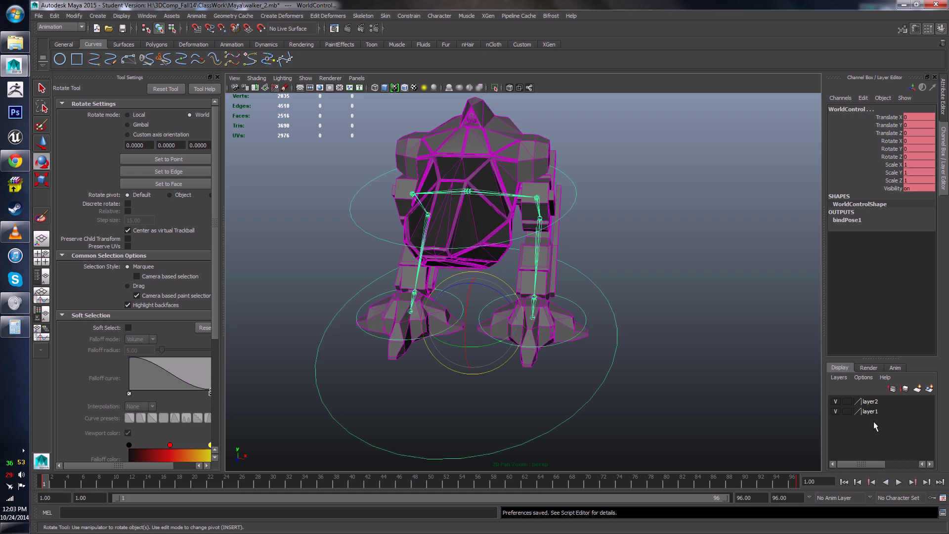
- Preview the loop at the real-time playback speed and return to frame 1
{"action": "left_click", "coordinate": [899, 483]}
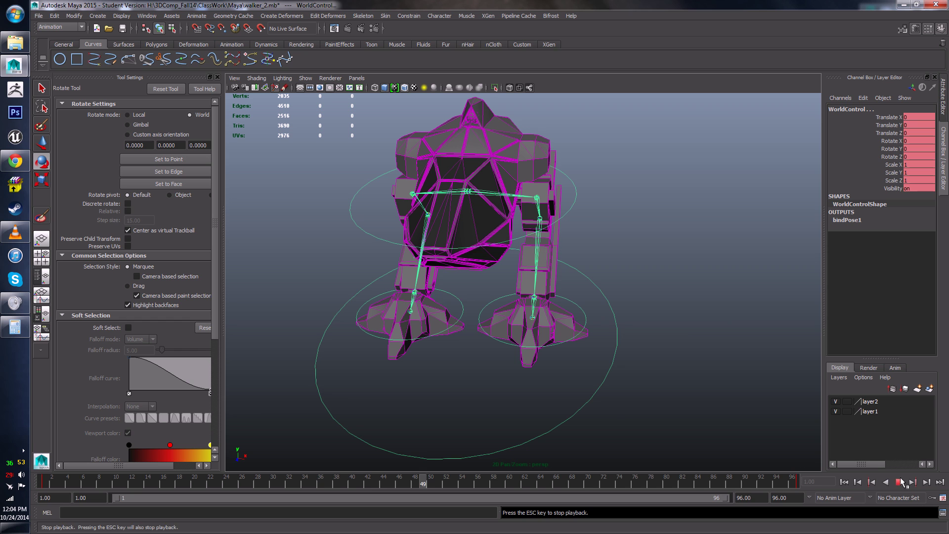
{"action": "key", "text": "Escape"}
{"action": "left_click_drag", "start_coordinate": [532, 485], "coordinate": [44, 482]}
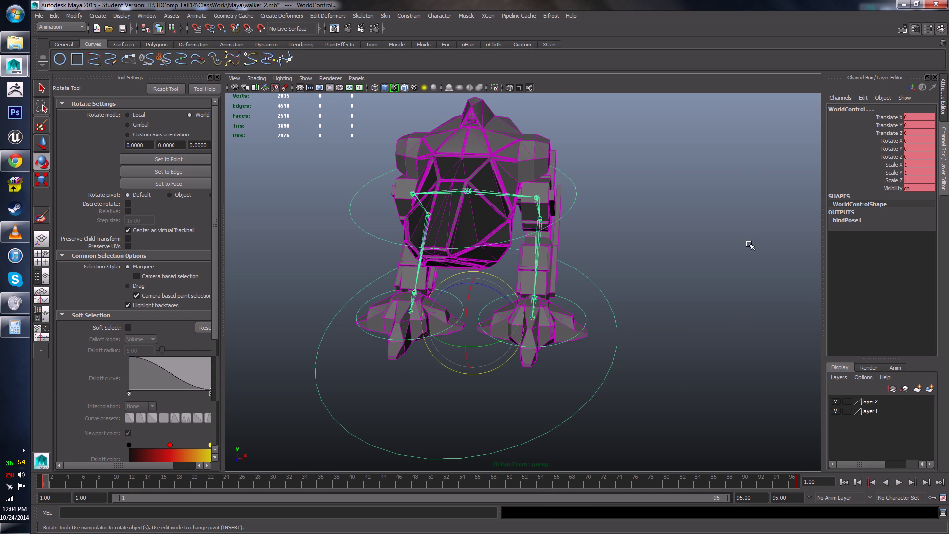
{"action": "left_click_drag", "start_coordinate": [750, 244], "coordinate": [645, 354], "text": "alt"}
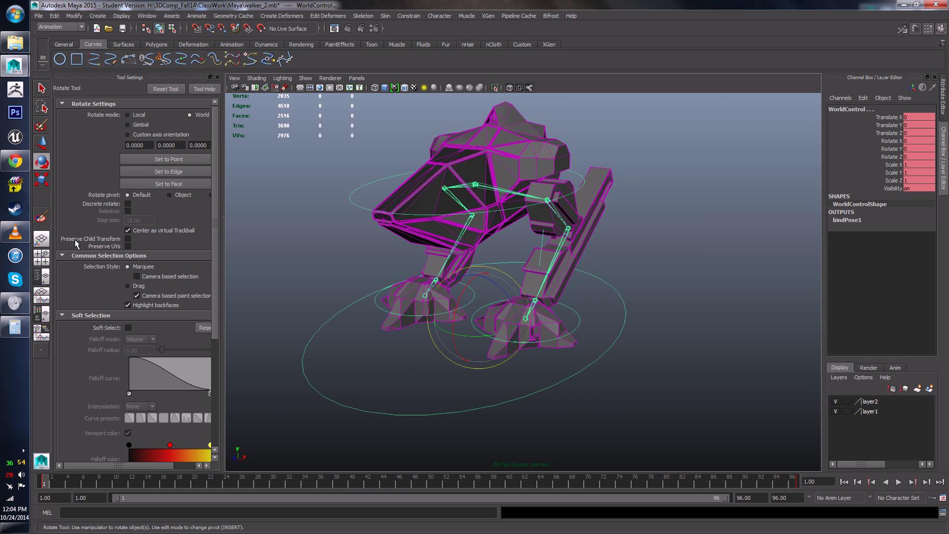
- Switch to Chrome, open a new tab, and minimize the browser again
{"action": "left_click", "coordinate": [15, 161]}
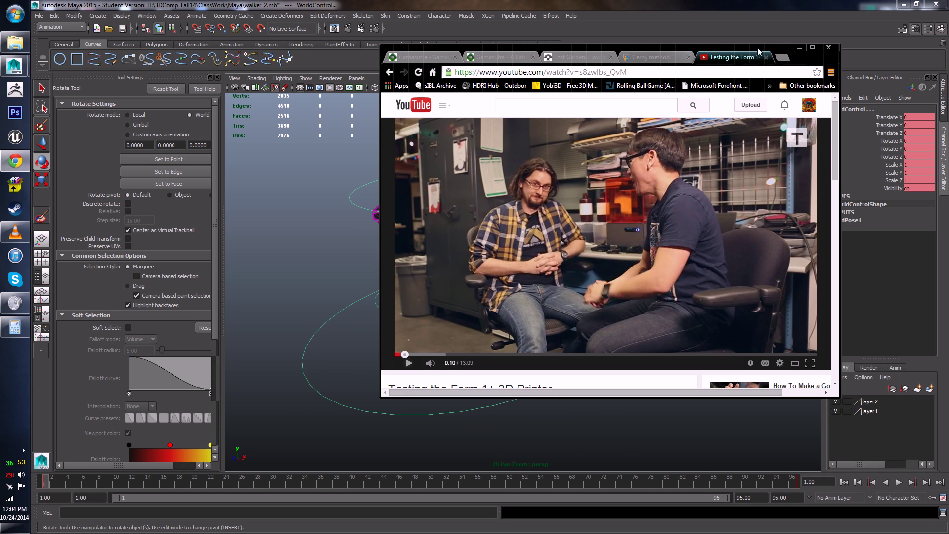
{"action": "left_click", "coordinate": [782, 57]}
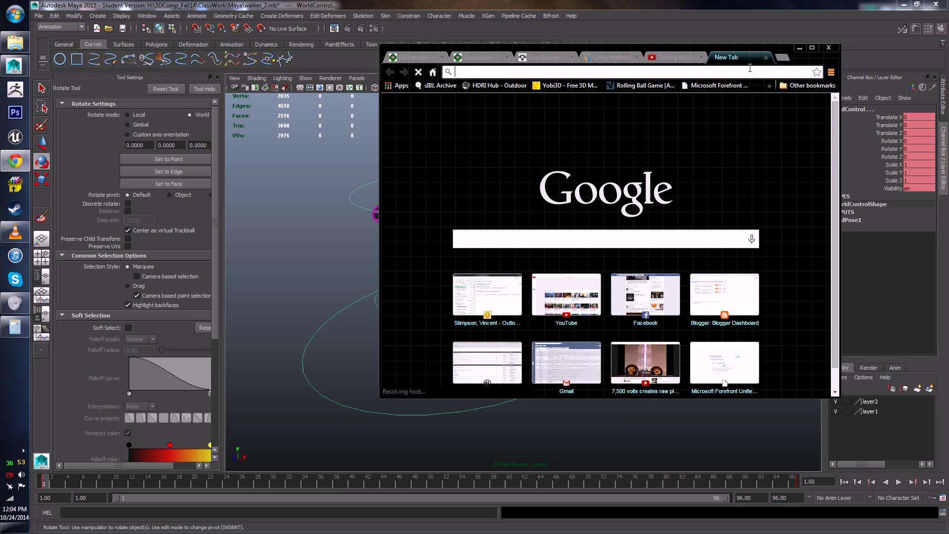
{"action": "left_click_drag", "start_coordinate": [793, 55], "coordinate": [662, 97]}
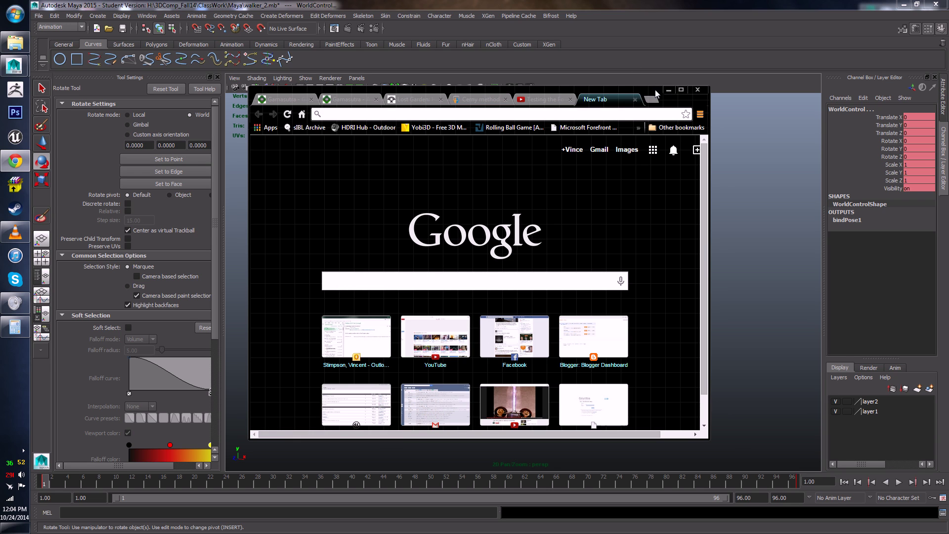
{"action": "left_click", "coordinate": [668, 90]}
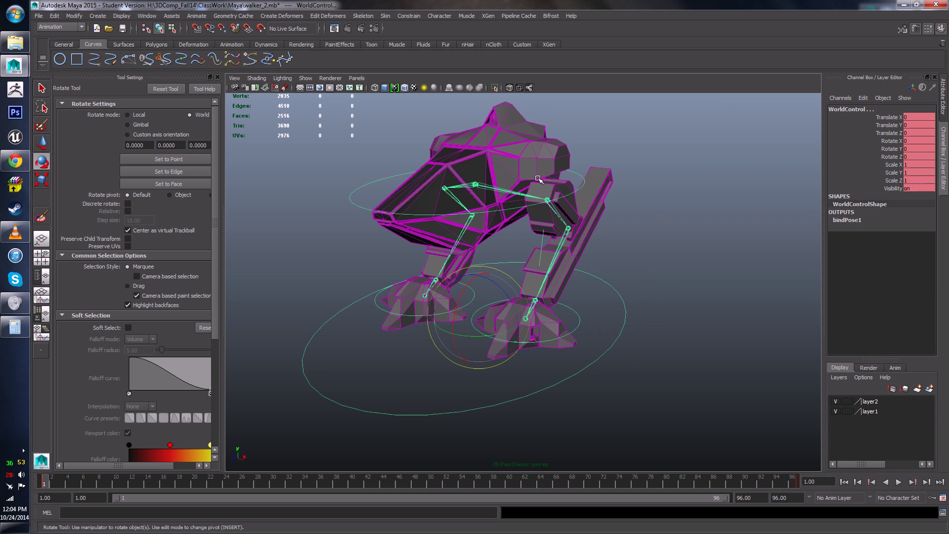
- Deselect the world control and select the main body control ring around the walker's cockpit
{"action": "left_click_drag", "start_coordinate": [593, 303], "coordinate": [591, 326], "text": "alt"}
{"action": "left_click", "coordinate": [366, 309]}
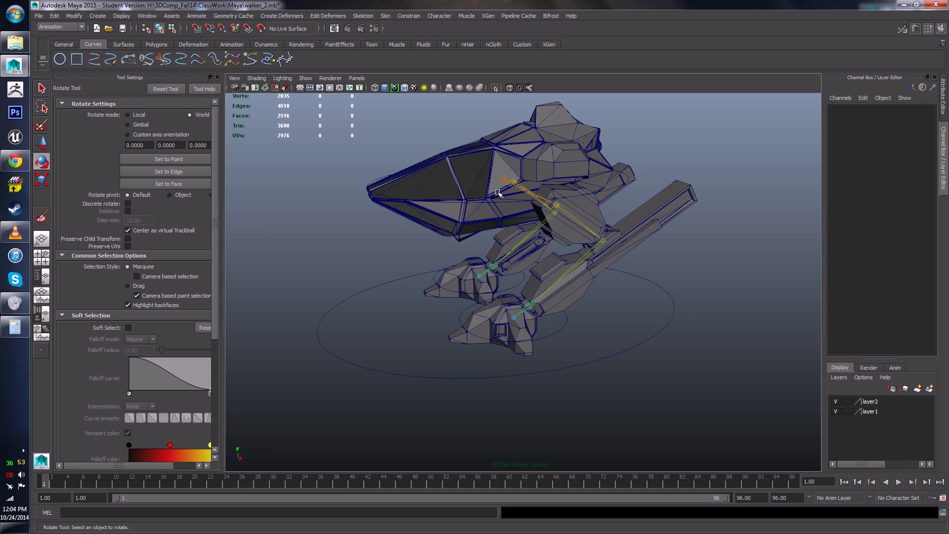
{"action": "left_click_drag", "start_coordinate": [497, 177], "coordinate": [571, 180], "text": "alt"}
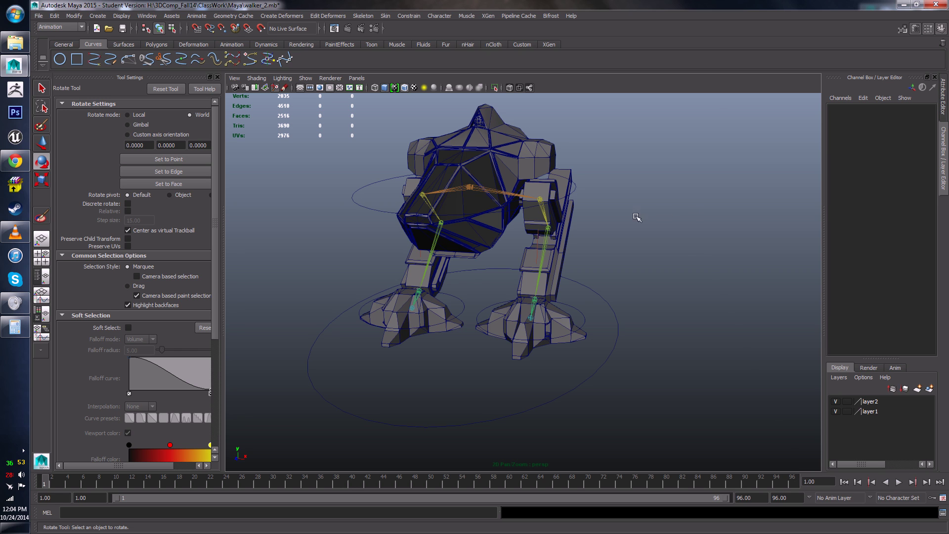
{"action": "left_click_drag", "start_coordinate": [518, 287], "coordinate": [384, 340], "text": "alt"}
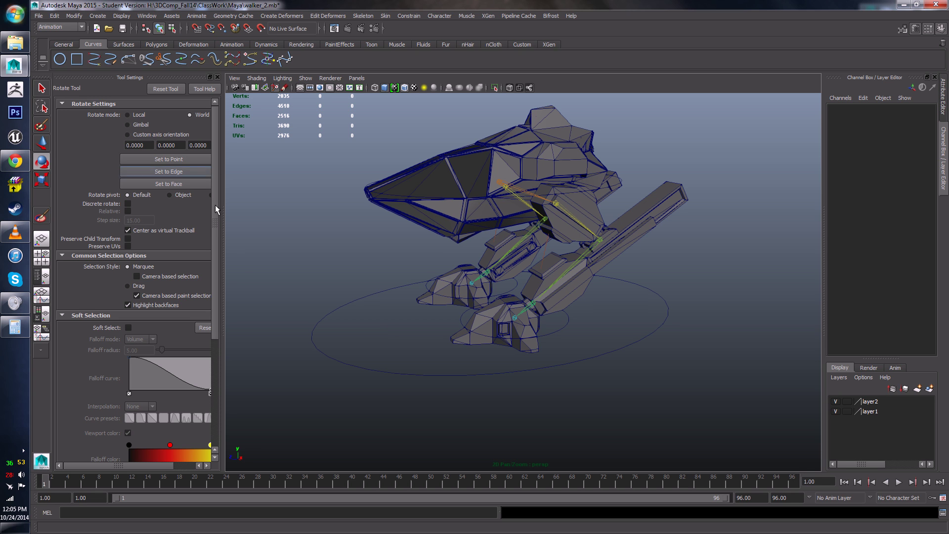
{"action": "left_click_drag", "start_coordinate": [328, 280], "coordinate": [385, 259], "text": "alt"}
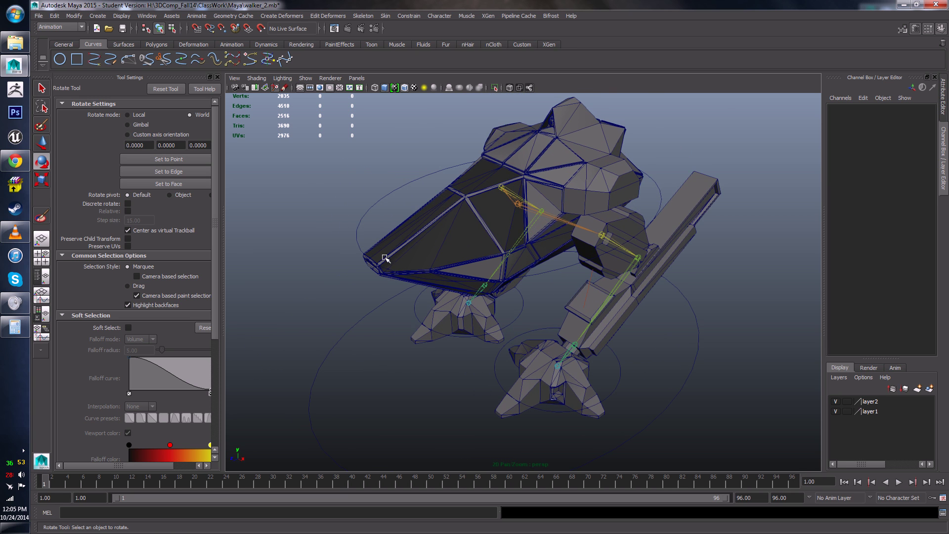
{"action": "left_click_drag", "start_coordinate": [361, 227], "coordinate": [352, 287], "text": "alt"}
{"action": "left_click", "coordinate": [358, 230]}
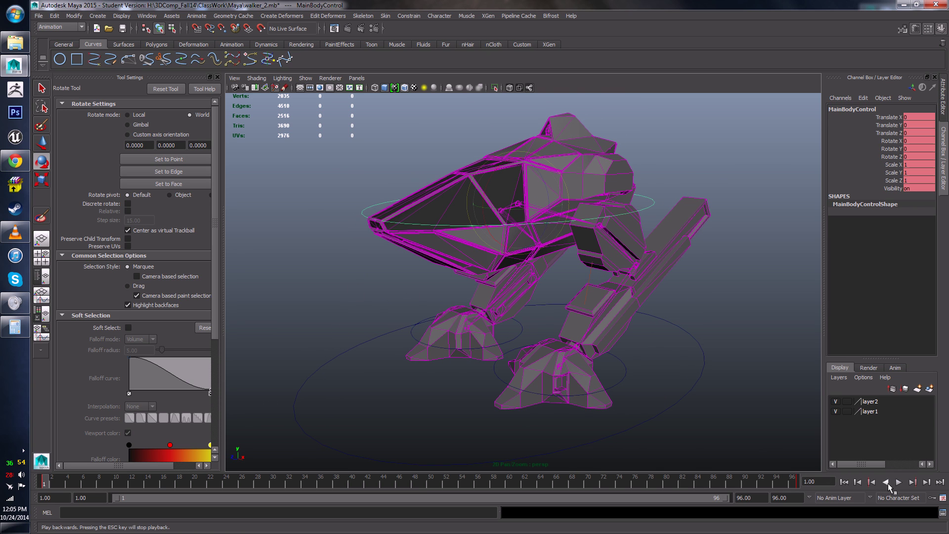
- Switch to Chrome and search Google for "mech idle animation", limited to video results
{"action": "left_click", "coordinate": [15, 161]}
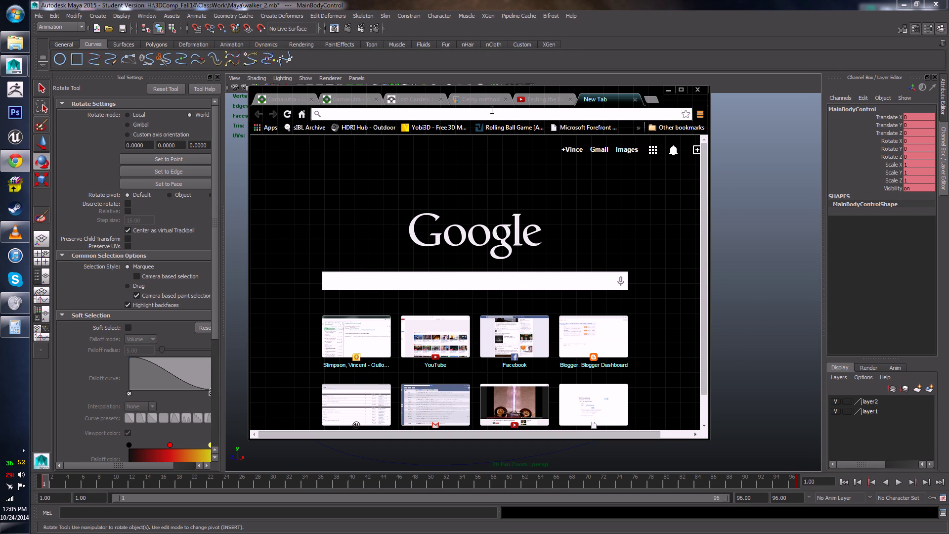
{"action": "type", "text": "meh idle"}
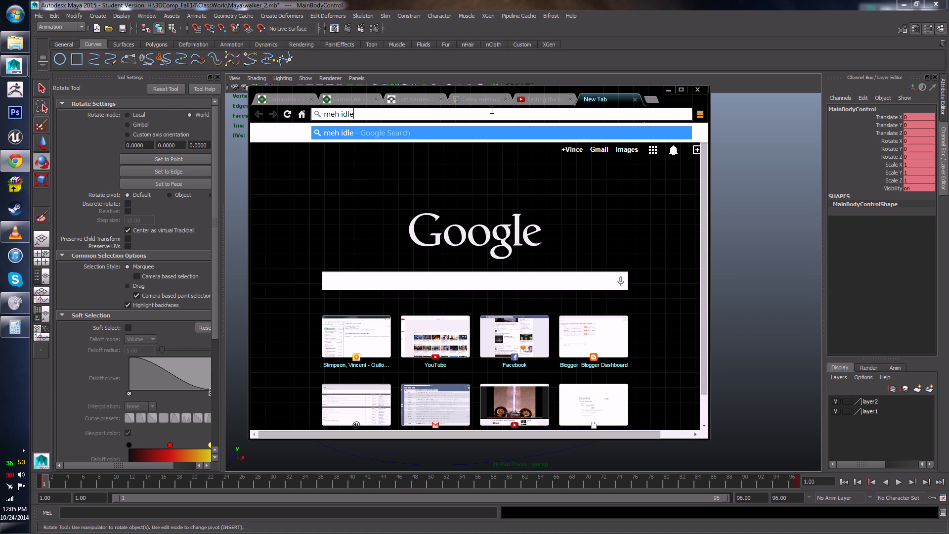
{"action": "key", "text": "BackSpace"}
{"action": "key", "text": "BackSpace"}
{"action": "key", "text": "BackSpace"}
{"action": "key", "text": "BackSpace"}
{"action": "key", "text": "BackSpace"}
{"action": "key", "text": "BackSpace"}
{"action": "type", "text": "c"}
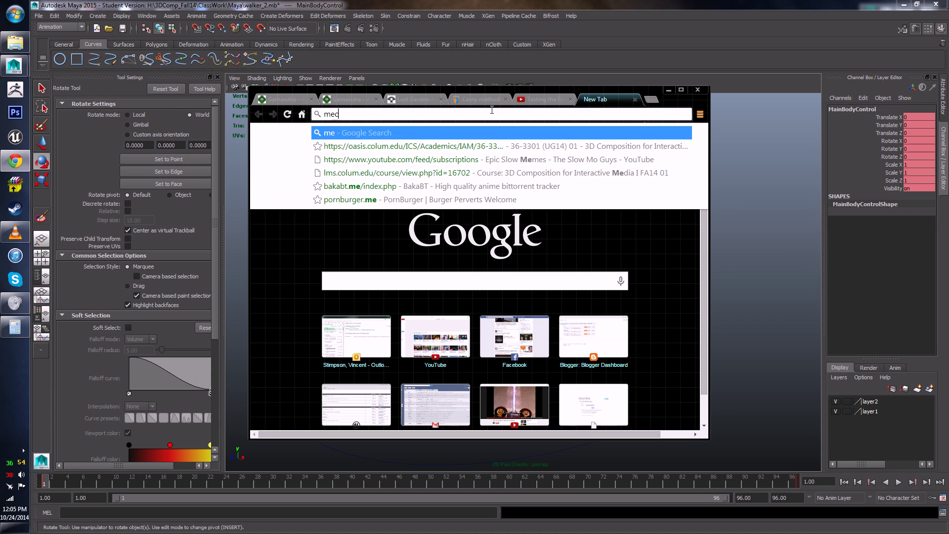
{"action": "type", "text": "h idle"}
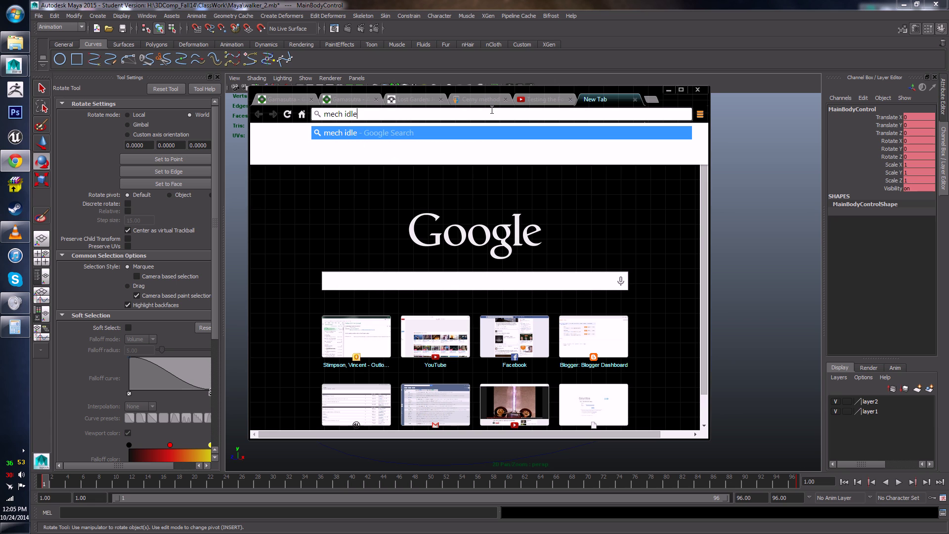
{"action": "type", "text": " animation"}
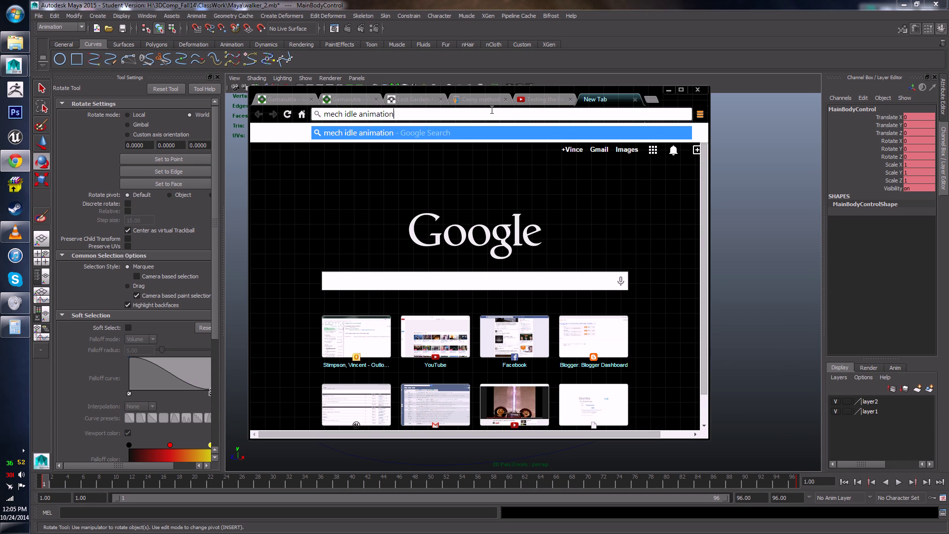
{"action": "key", "text": "Return"}
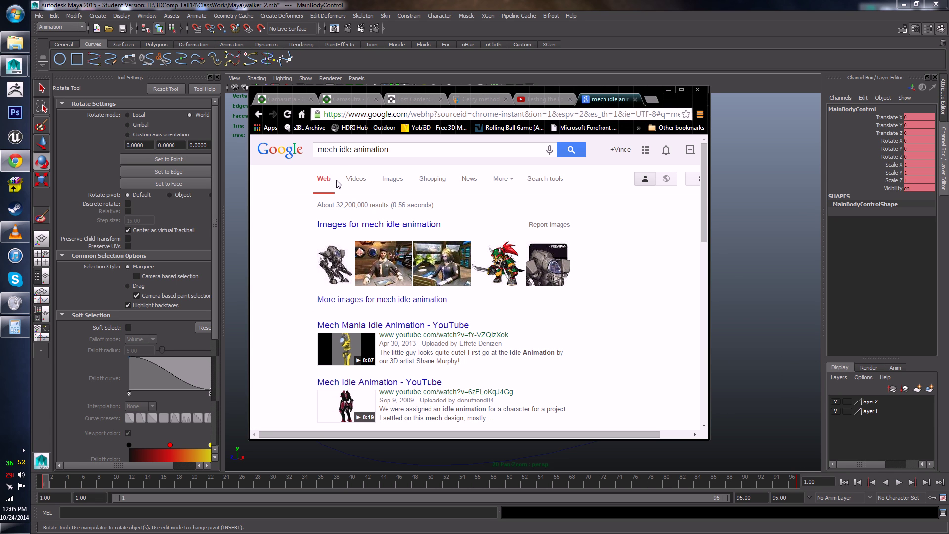
{"action": "left_click", "coordinate": [364, 182]}
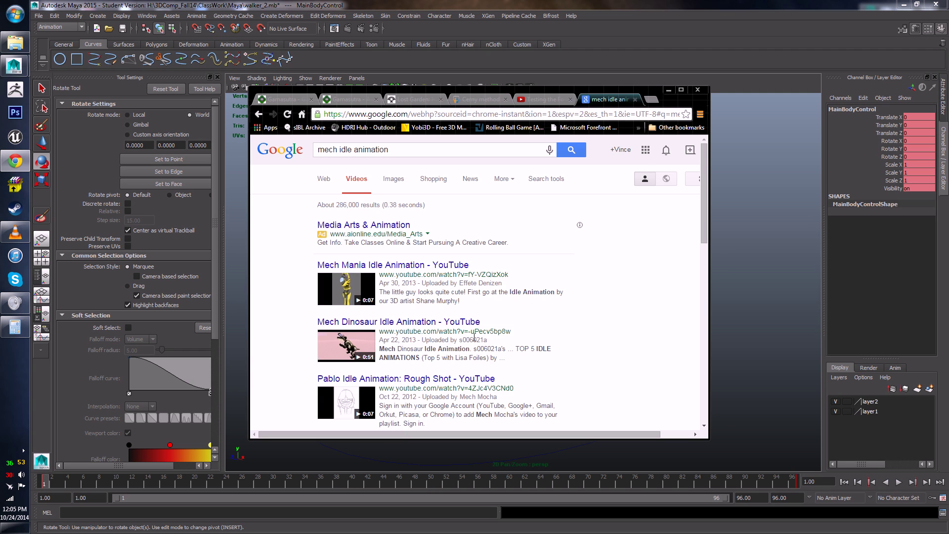
- Browse the video results, watch "Sample Game Mech Animations" on YouTube, and return to the results
{"action": "scroll", "coordinate": [464, 353], "scroll_direction": "down", "scroll_amount": 3}
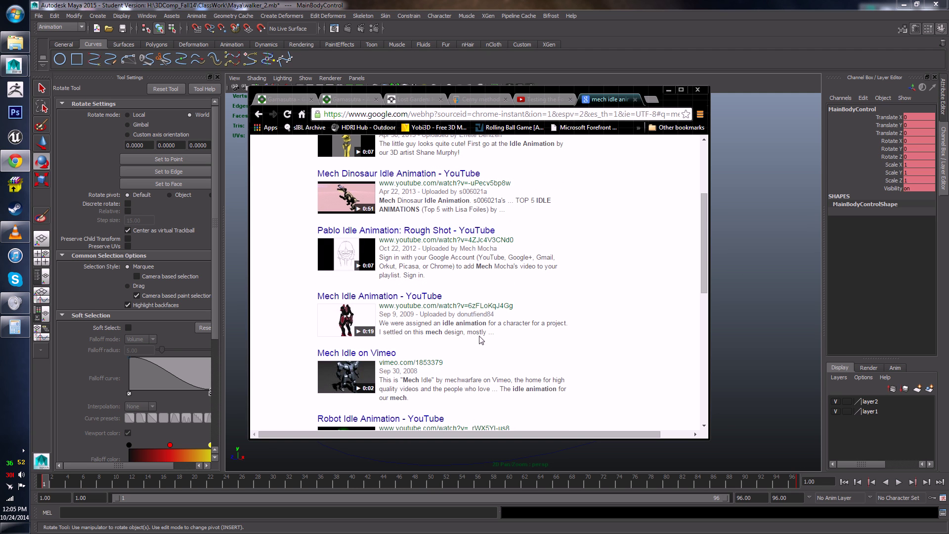
{"action": "scroll", "coordinate": [450, 380], "scroll_direction": "down", "scroll_amount": 3}
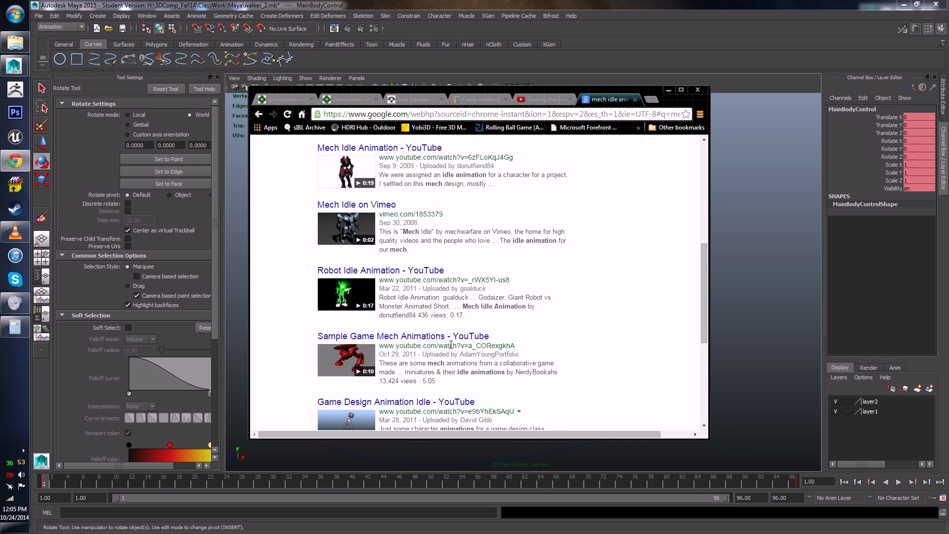
{"action": "scroll", "coordinate": [490, 341], "scroll_direction": "down", "scroll_amount": 4}
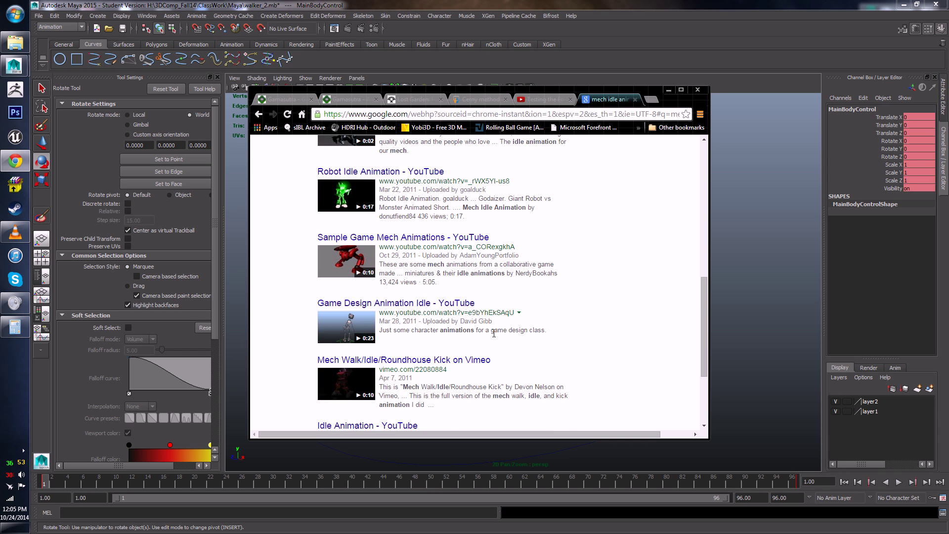
{"action": "scroll", "coordinate": [488, 337], "scroll_direction": "up", "scroll_amount": 3}
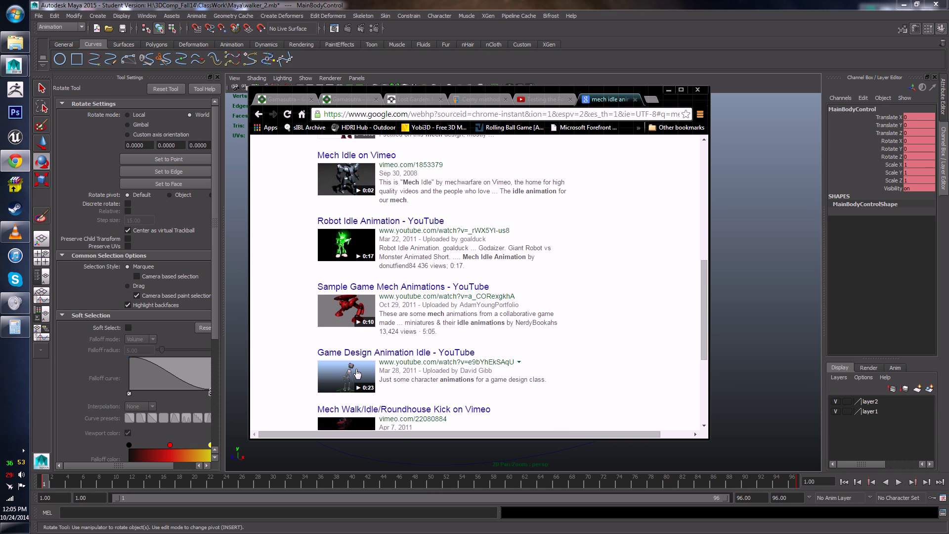
{"action": "left_click", "coordinate": [443, 286]}
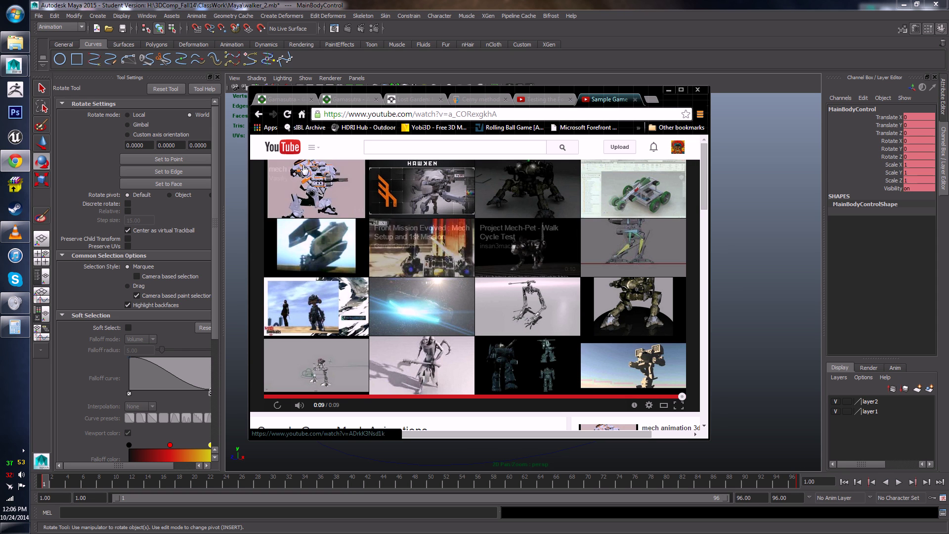
{"action": "left_click", "coordinate": [258, 115]}
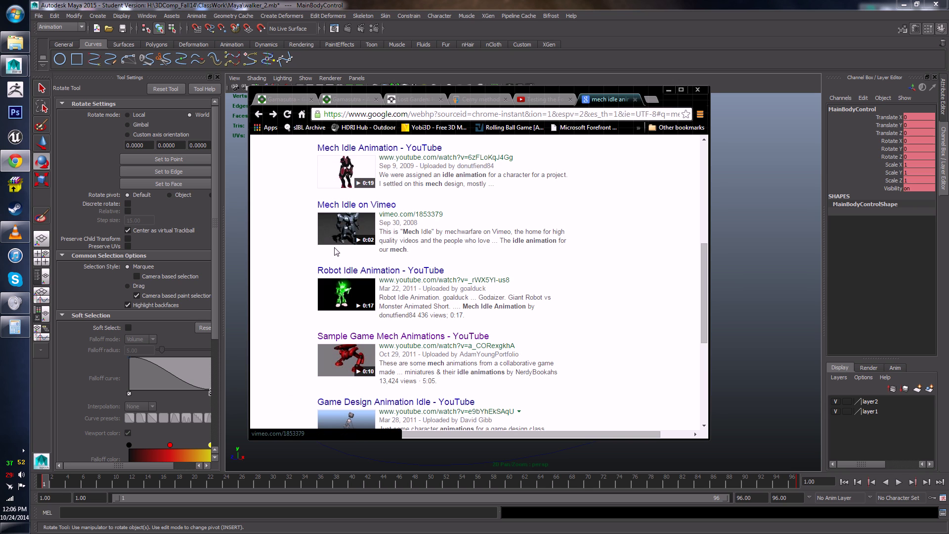
- Watch the "Mech Idle" reference video on Vimeo, and switch back to Maya to examine the walker from several angles
{"action": "left_click", "coordinate": [333, 224]}
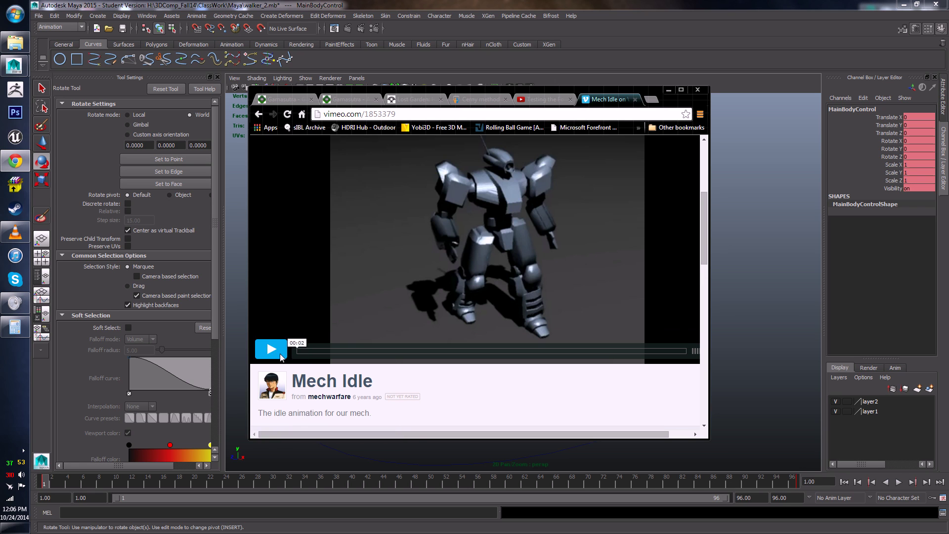
{"action": "left_click", "coordinate": [279, 353]}
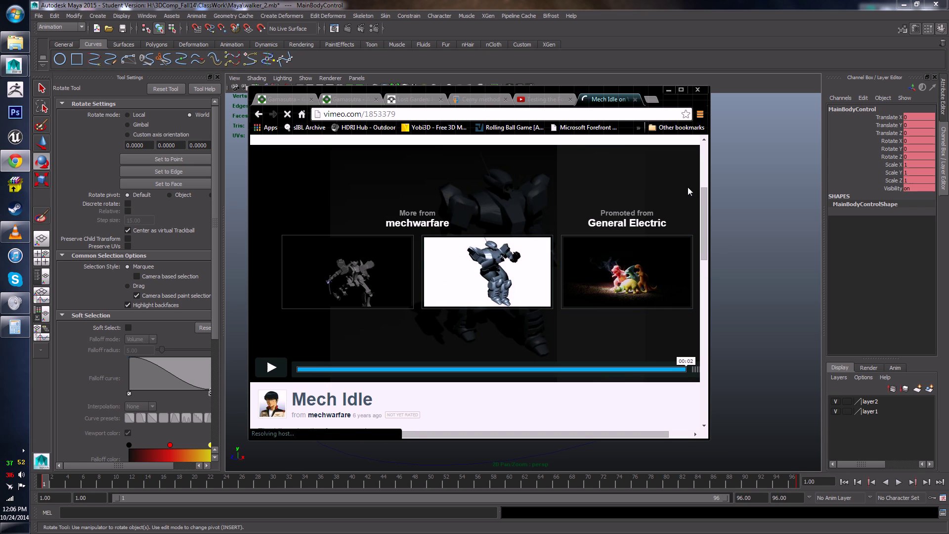
{"action": "left_click", "coordinate": [668, 91]}
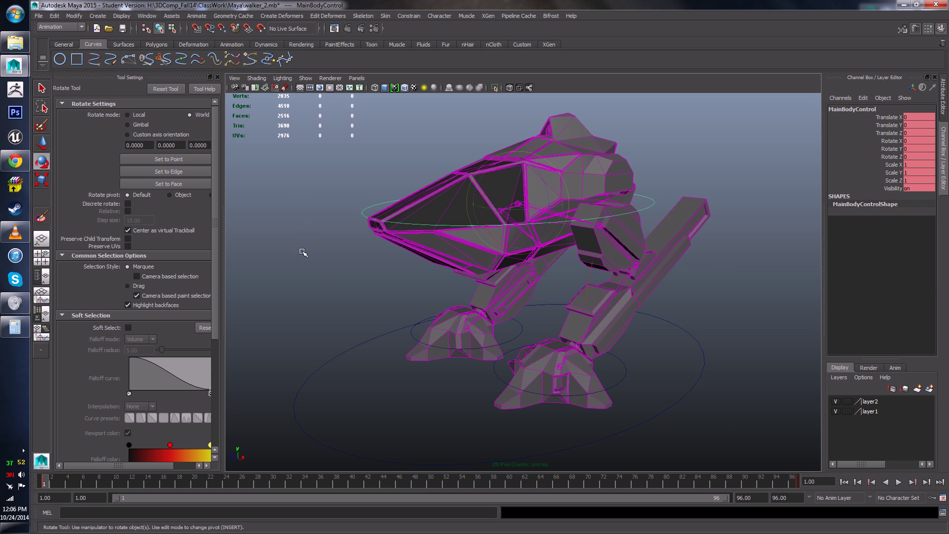
{"action": "middle_click_drag", "start_coordinate": [303, 253], "coordinate": [433, 265]}
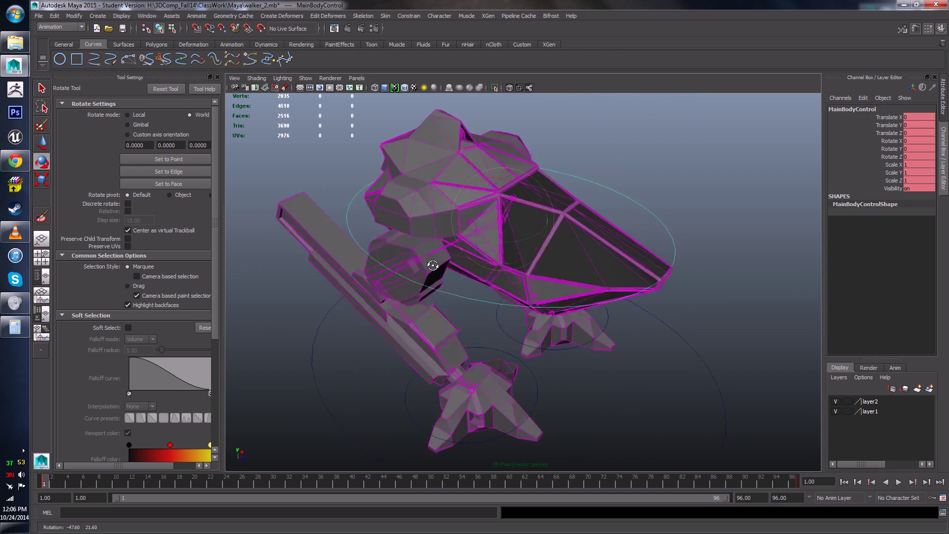
{"action": "left_click_drag", "start_coordinate": [433, 266], "coordinate": [514, 253], "text": "alt"}
{"action": "left_click_drag", "start_coordinate": [674, 259], "coordinate": [618, 356], "text": "alt"}
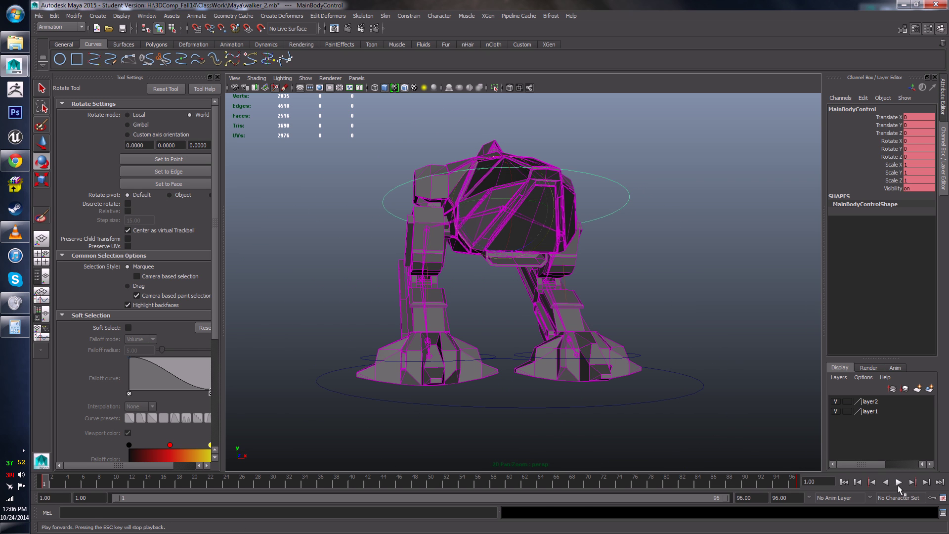
- Play the 96-frame timeline while viewing the walker from several angles, and stop the playback
{"action": "left_click", "coordinate": [899, 482]}
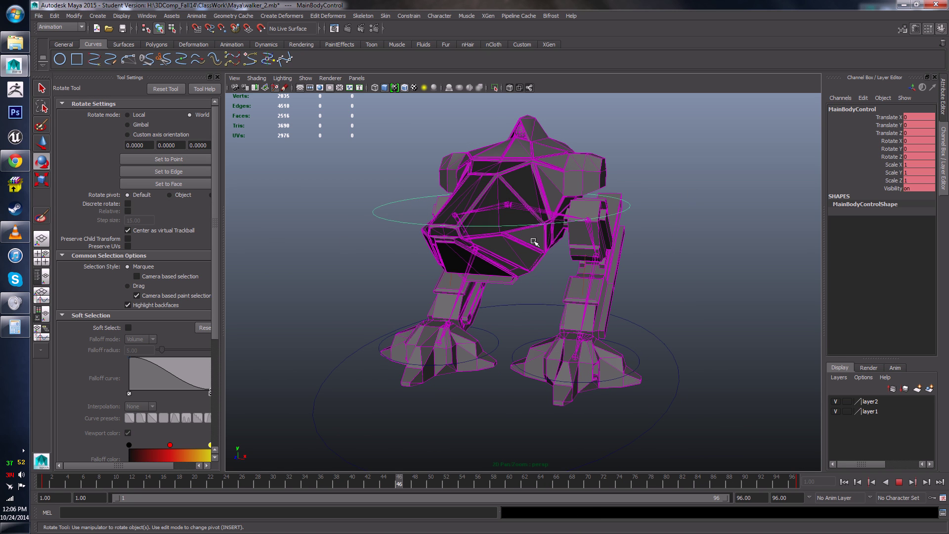
{"action": "left_click_drag", "start_coordinate": [554, 262], "coordinate": [594, 275], "text": "alt"}
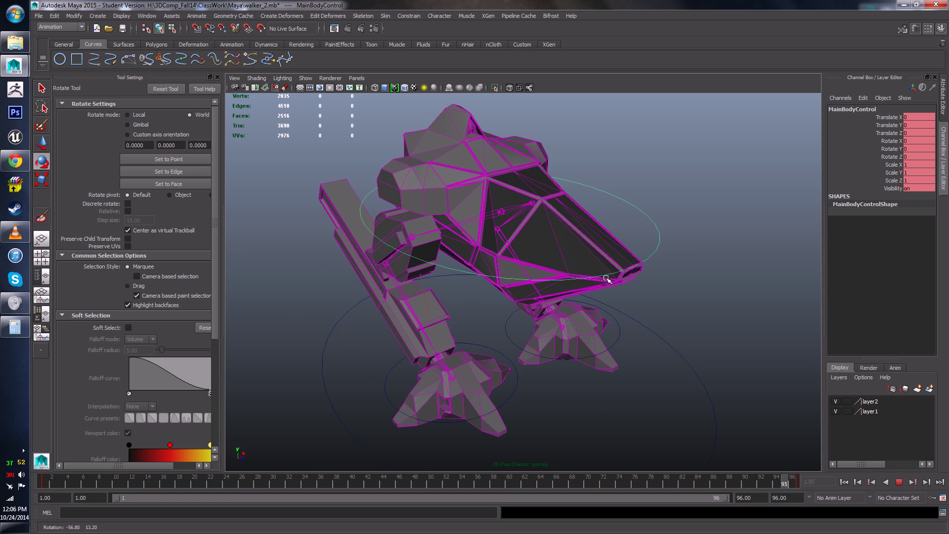
{"action": "left_click", "coordinate": [899, 483]}
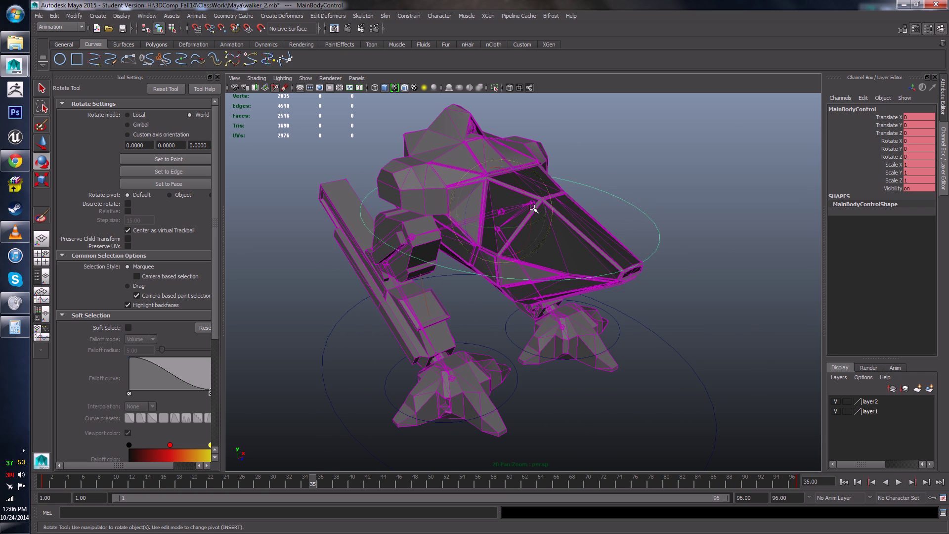
- Try spinning the main body control around its X axis at frame 35, and set its Rotate X back to 0
{"action": "left_click_drag", "start_coordinate": [533, 208], "coordinate": [511, 188]}
{"action": "left_click_drag", "start_coordinate": [537, 187], "coordinate": [537, 210]}
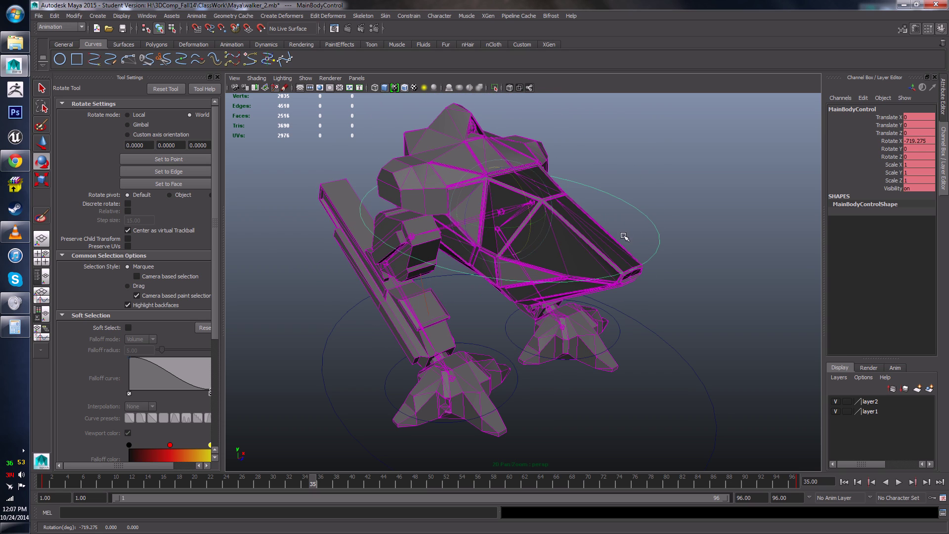
{"action": "double_click", "coordinate": [923, 141]}
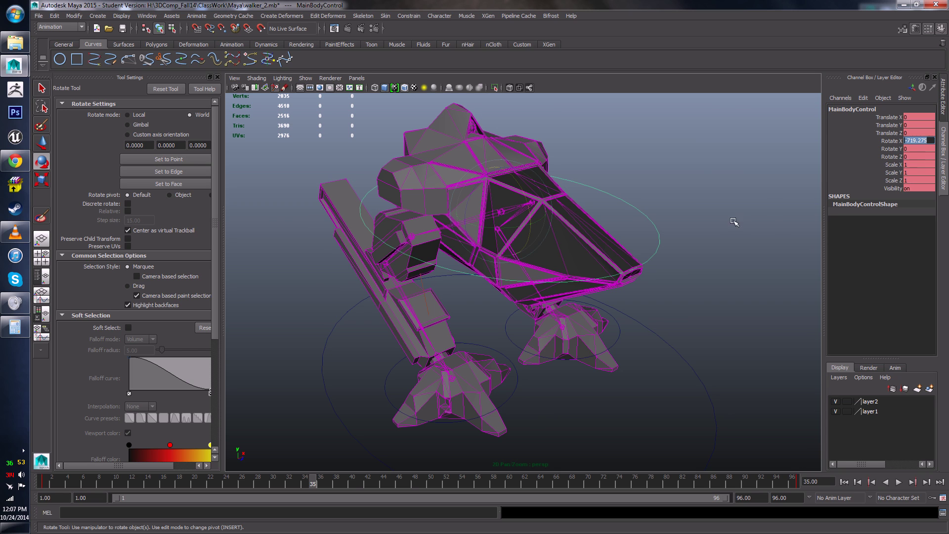
{"action": "type", "text": "0"}
{"action": "key", "text": "Return"}
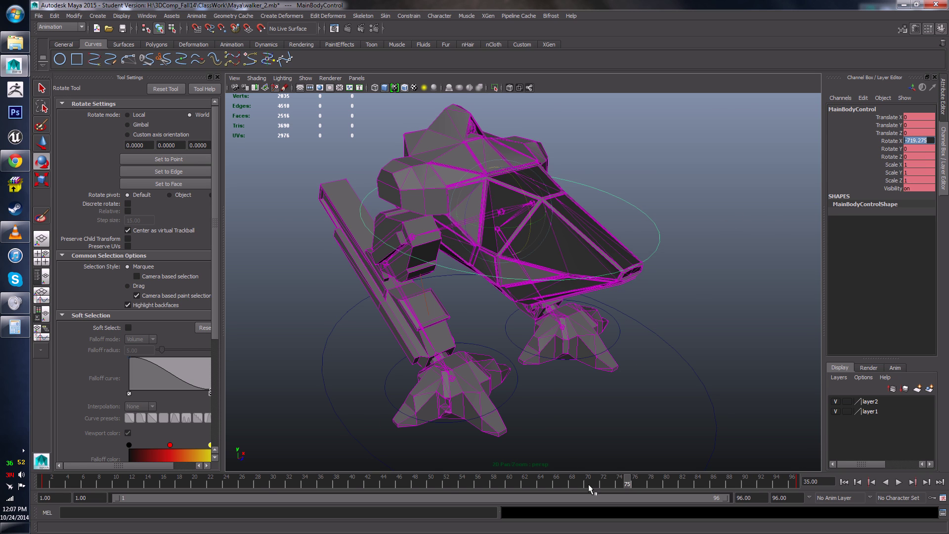
- Set the main body control's Rotate X to 1080 at frame 52 and key it
{"action": "key", "text": "alt+shift+v"}
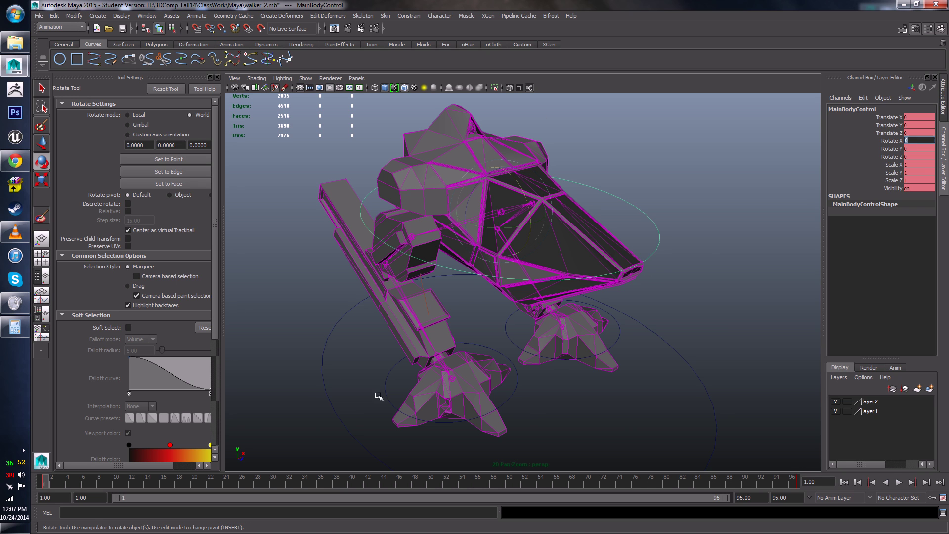
{"action": "left_click_drag", "start_coordinate": [377, 394], "coordinate": [510, 168], "text": "alt"}
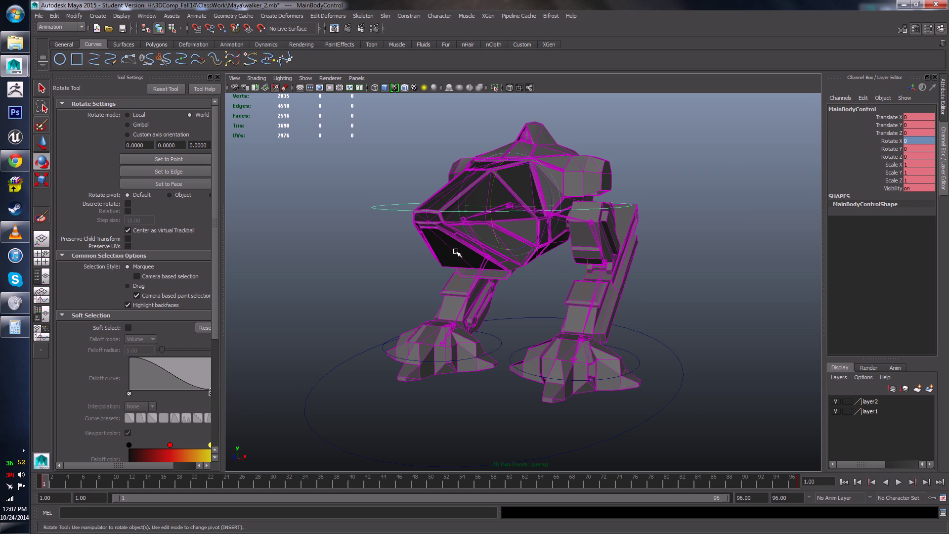
{"action": "left_click_drag", "start_coordinate": [542, 245], "coordinate": [424, 210], "text": "alt"}
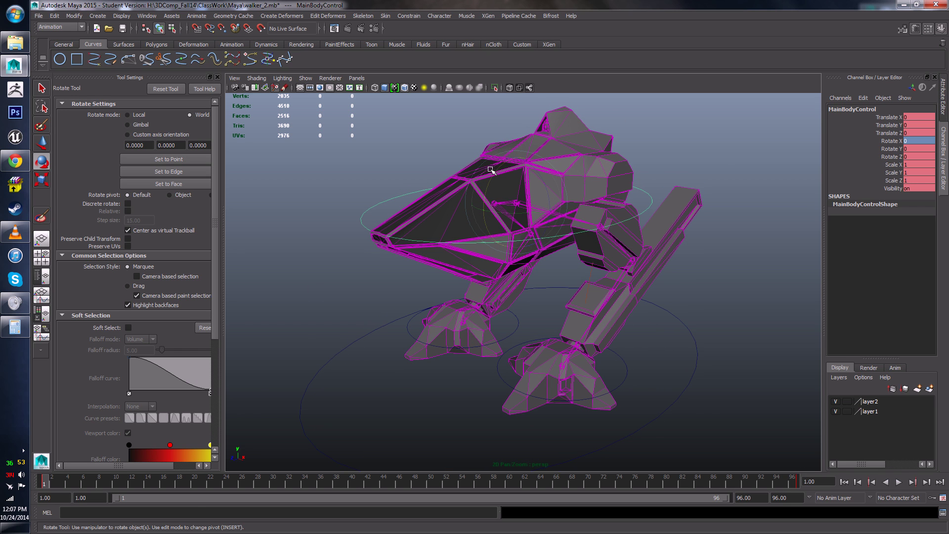
{"action": "key", "text": "alt+v"}
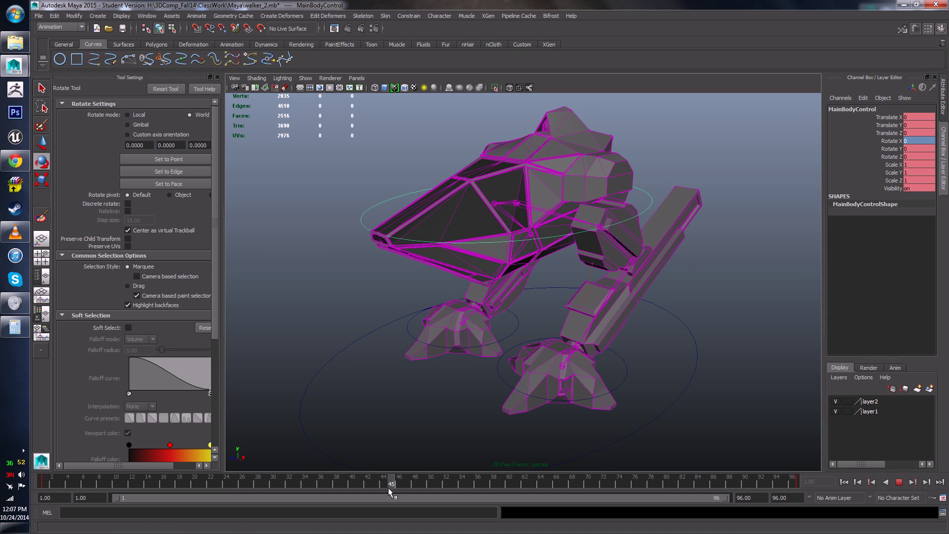
{"action": "left_click", "coordinate": [446, 485]}
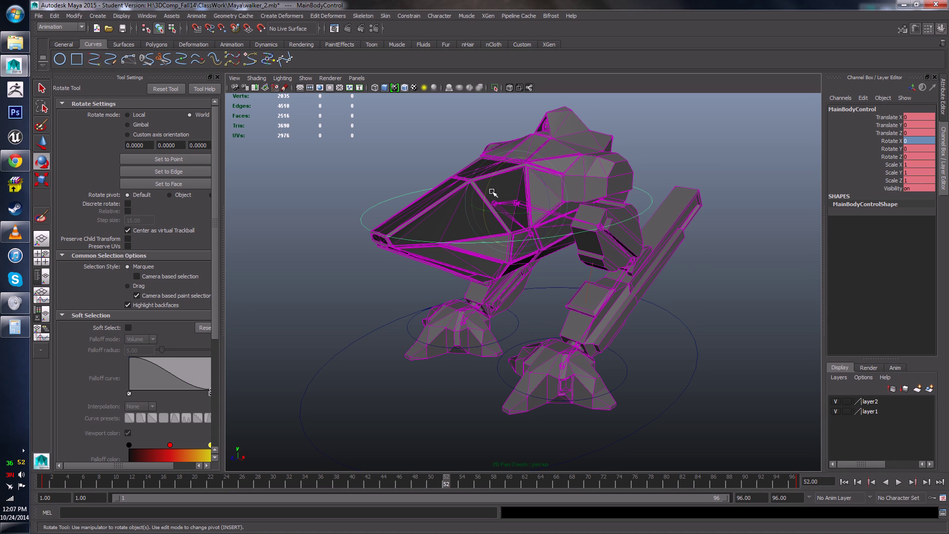
{"action": "left_click_drag", "start_coordinate": [487, 197], "coordinate": [423, 179]}
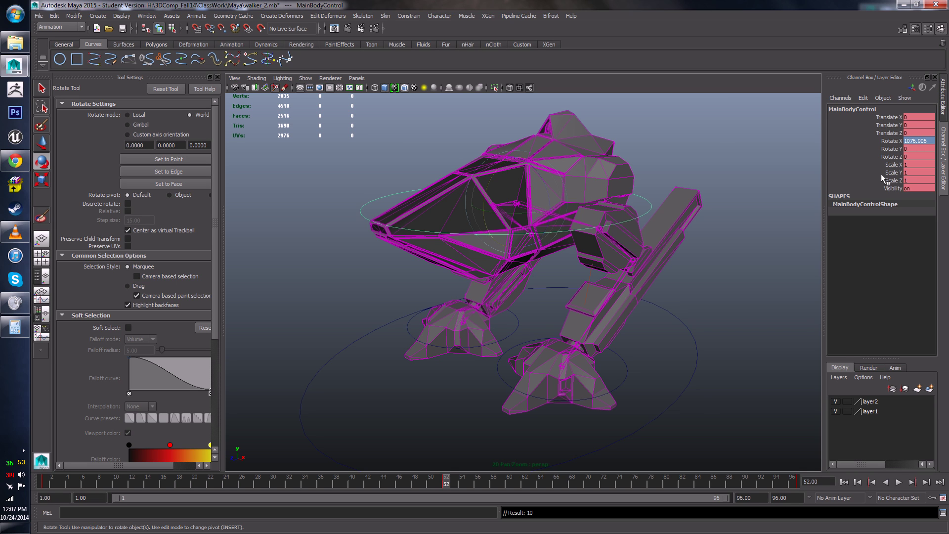
{"action": "left_click", "coordinate": [915, 140]}
{"action": "type", "text": "1080"}
{"action": "key", "text": "Return"}
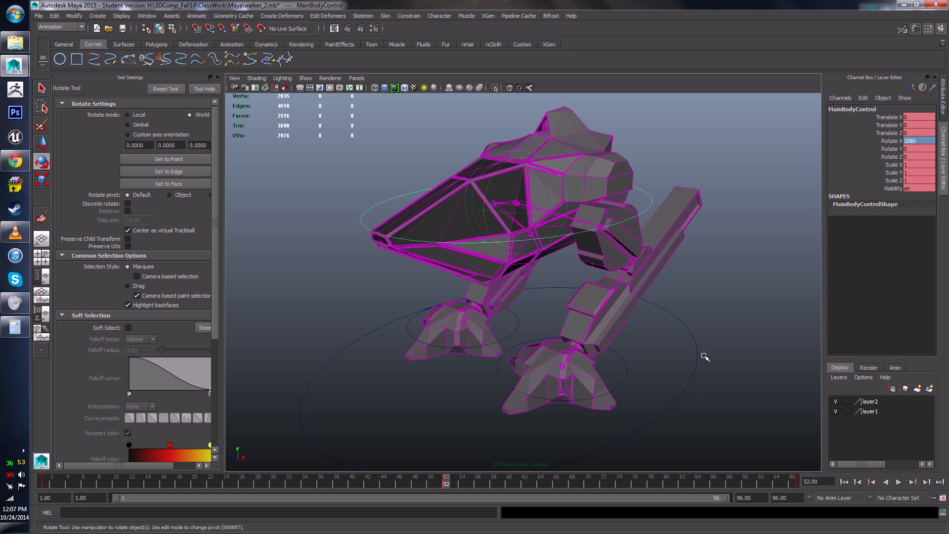
{"action": "key", "text": "s"}
- Play back the body's spin animation and scrub the timeline up to frame 53 to check the motion around the frame 52 key
{"action": "key", "text": "alt+v"}
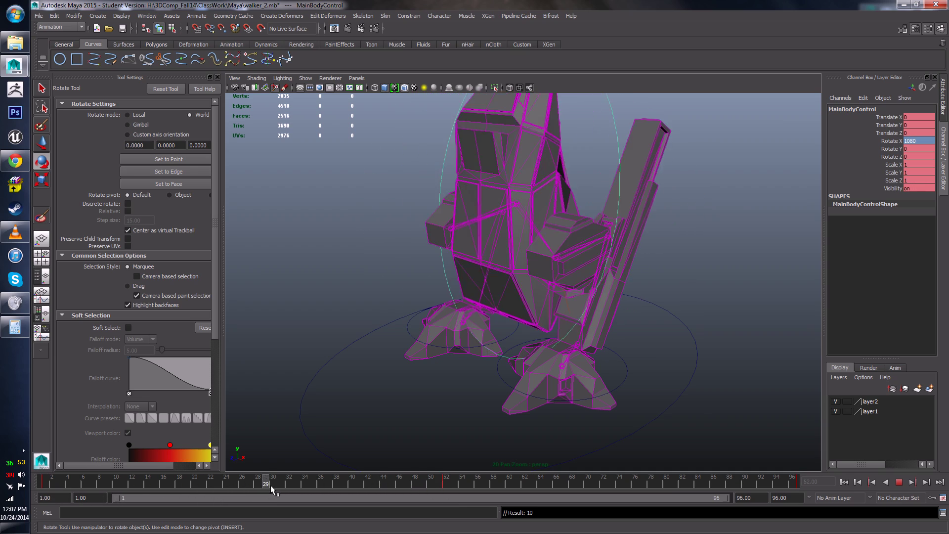
{"action": "mouse_move", "coordinate": [328, 482]}
{"action": "left_mouse_down"}
{"action": "mouse_move", "coordinate": [435, 482]}
{"action": "mouse_move", "coordinate": [444, 470]}
{"action": "left_mouse_up"}
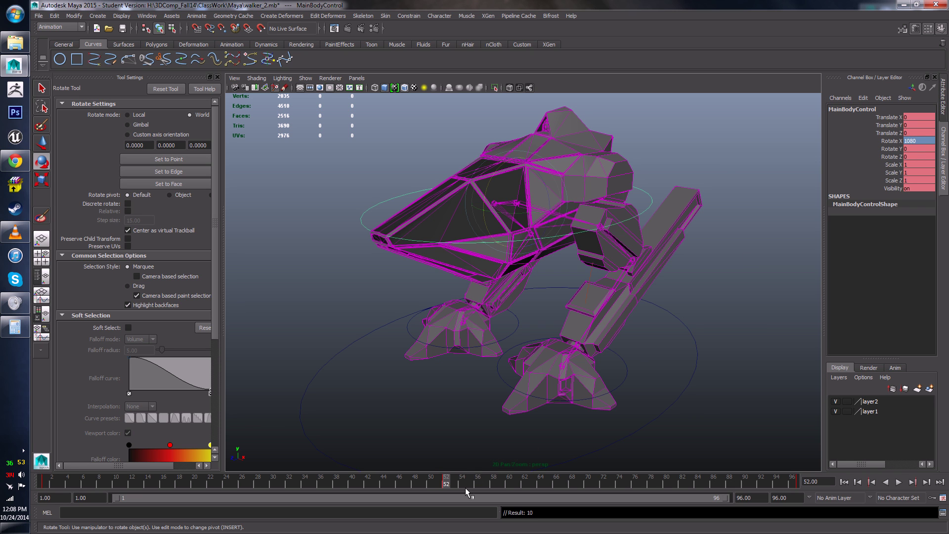
{"action": "mouse_move", "coordinate": [465, 488]}
{"action": "left_mouse_down"}
{"action": "mouse_move", "coordinate": [563, 469]}
{"action": "mouse_move", "coordinate": [741, 458]}
{"action": "mouse_move", "coordinate": [475, 473]}
{"action": "mouse_move", "coordinate": [447, 483]}
{"action": "left_mouse_up"}
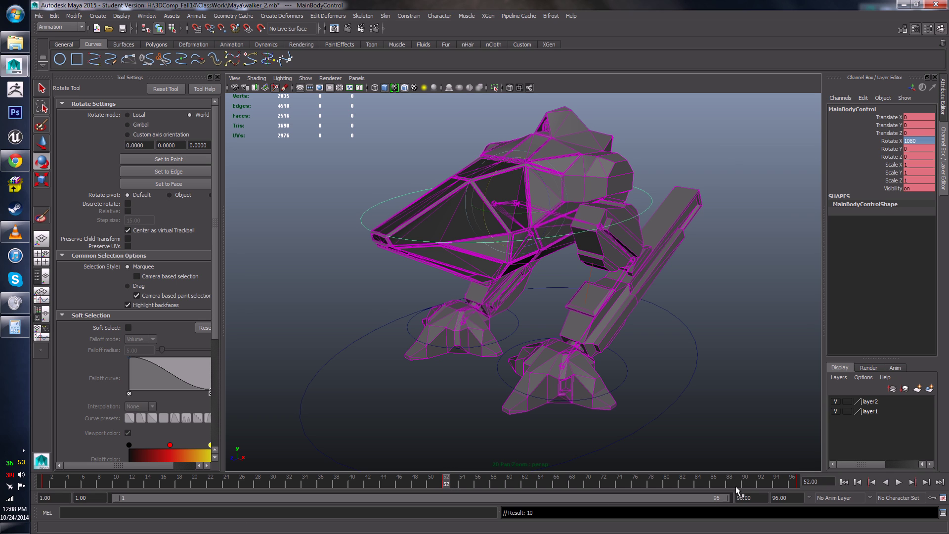
{"action": "mouse_move", "coordinate": [725, 498]}
{"action": "left_mouse_down"}
{"action": "mouse_move", "coordinate": [637, 505]}
{"action": "mouse_move", "coordinate": [743, 497]}
{"action": "left_mouse_up"}
{"action": "left_click", "coordinate": [452, 484]}
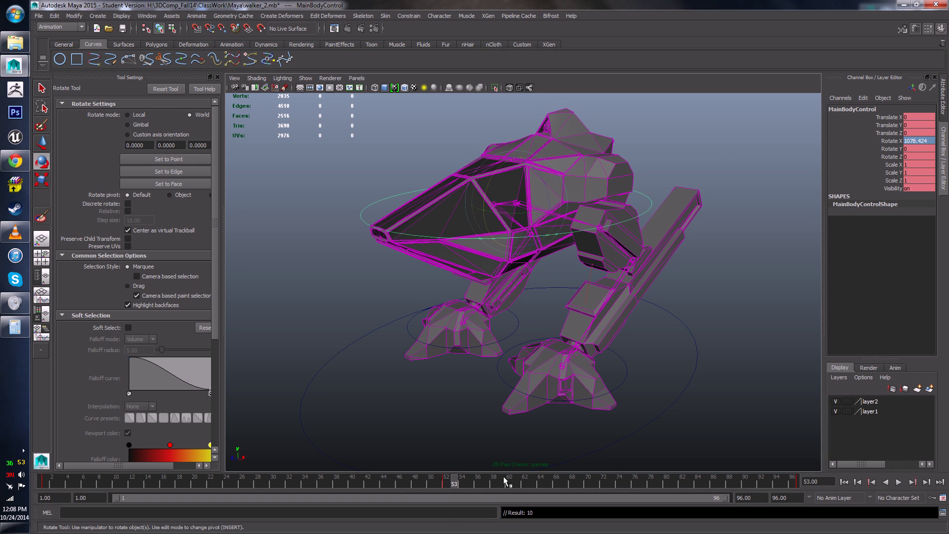
- Try setting the main body control's Rotate X to 0 at frame 53, and play the animation to check it
{"action": "left_click", "coordinate": [915, 141]}
{"action": "type", "text": "0"}
{"action": "key", "text": "Return"}
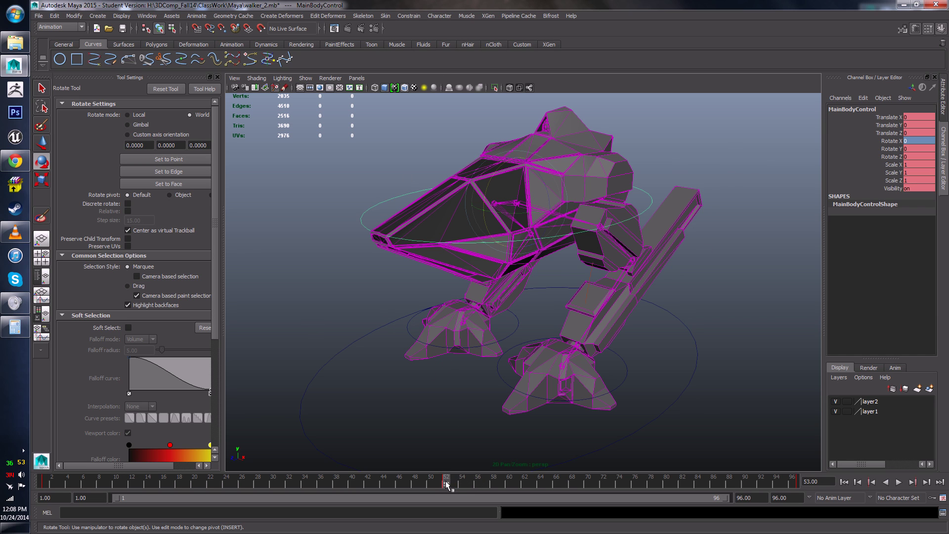
{"action": "key", "text": "alt+v"}
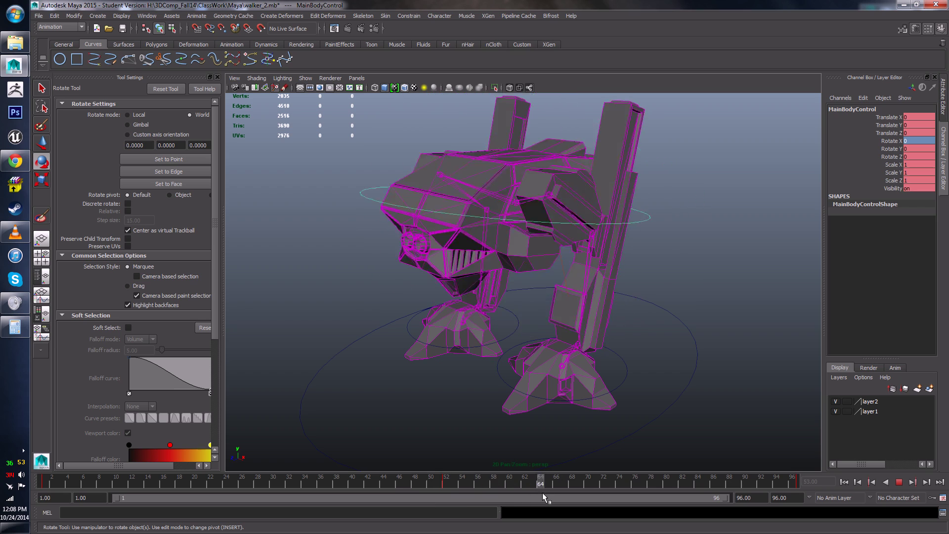
{"action": "left_click_drag", "start_coordinate": [792, 482], "coordinate": [453, 482]}
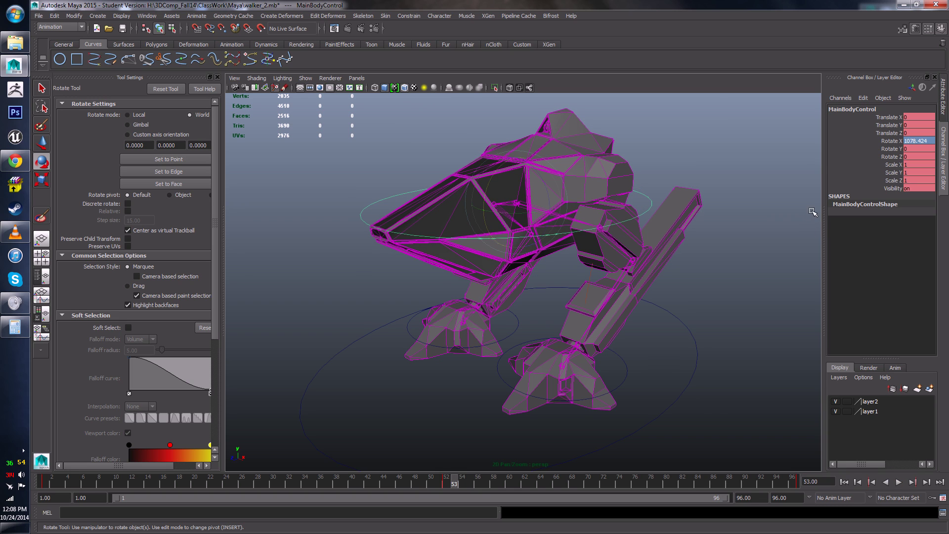
- Key the main body control's Rotate X at 0 on frame 53, compare the neighbouring frames and play the animation
{"action": "type", "text": "0"}
{"action": "key", "text": "Return"}
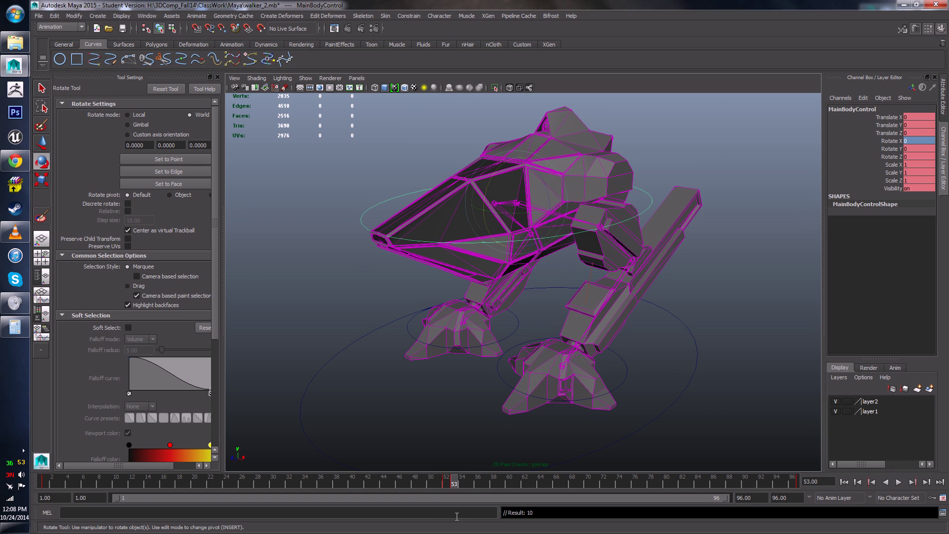
{"action": "mouse_move", "coordinate": [465, 484]}
{"action": "left_mouse_down"}
{"action": "mouse_move", "coordinate": [409, 485]}
{"action": "mouse_move", "coordinate": [462, 486]}
{"action": "left_mouse_up"}
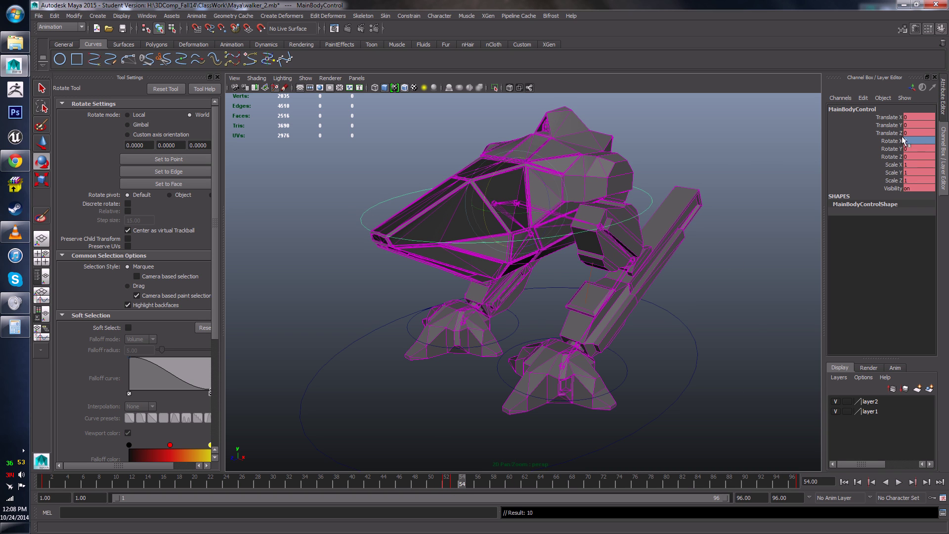
{"action": "left_click_drag", "start_coordinate": [462, 486], "coordinate": [446, 486]}
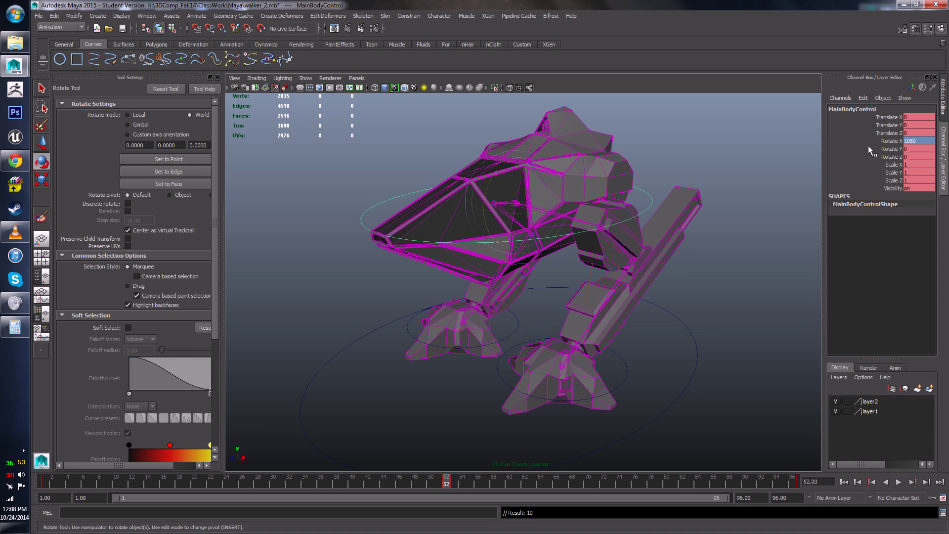
{"action": "left_click", "coordinate": [899, 482]}
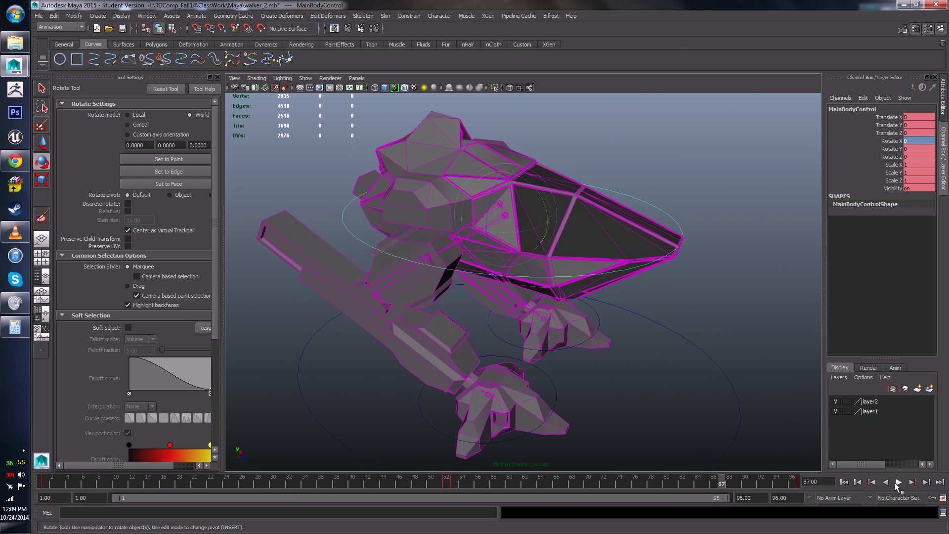
- Delete the main body control's keyframes at frames 53 and 52
{"action": "left_click", "coordinate": [461, 481]}
{"action": "left_click_drag", "start_coordinate": [461, 482], "coordinate": [457, 478]}
{"action": "right_click", "coordinate": [457, 478]}
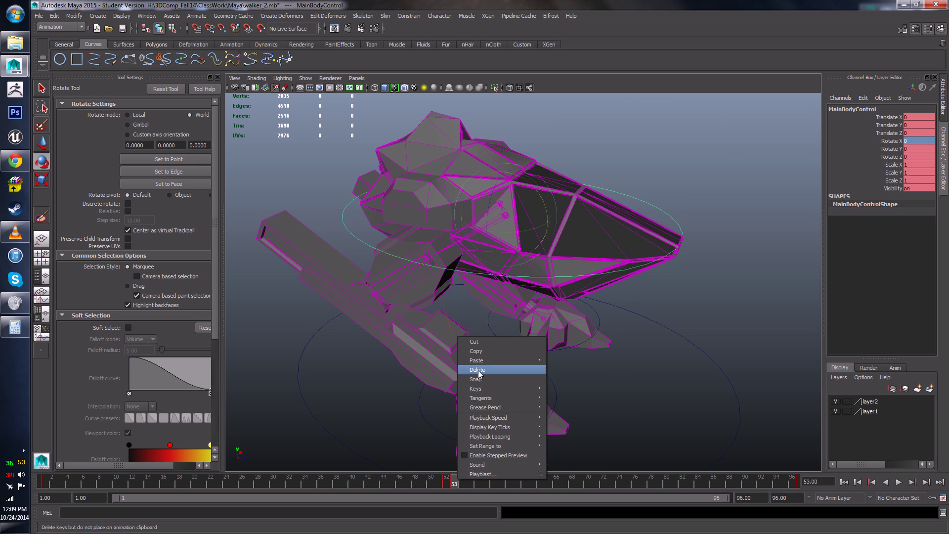
{"action": "left_click", "coordinate": [715, 409]}
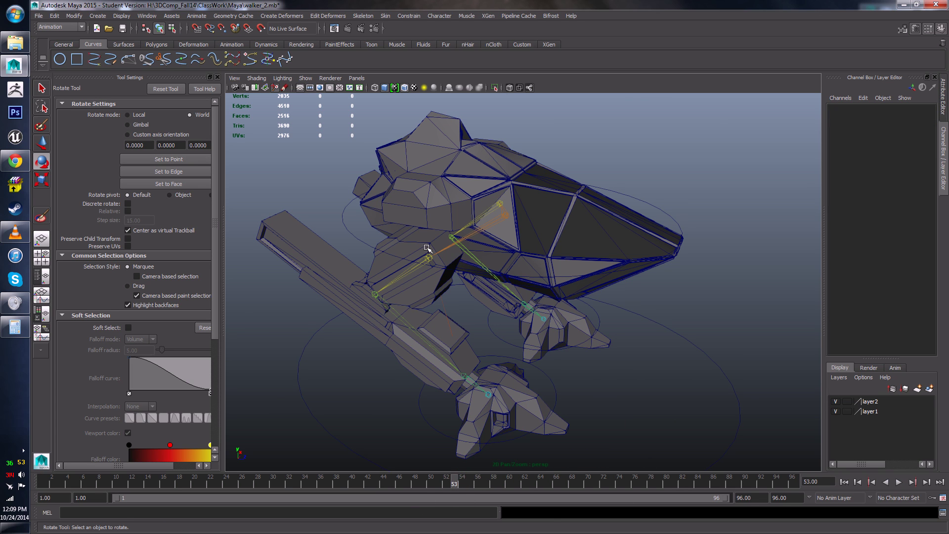
{"action": "left_click", "coordinate": [358, 243]}
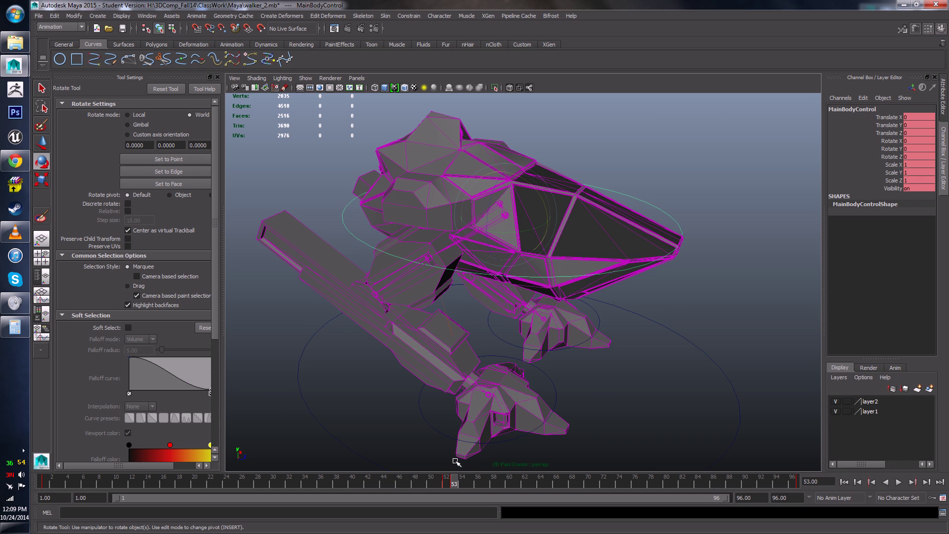
{"action": "mouse_move", "coordinate": [470, 480]}
{"action": "left_mouse_down"}
{"action": "mouse_move", "coordinate": [454, 481]}
{"action": "mouse_move", "coordinate": [465, 493]}
{"action": "mouse_move", "coordinate": [455, 489]}
{"action": "mouse_move", "coordinate": [521, 470]}
{"action": "mouse_move", "coordinate": [455, 488]}
{"action": "left_mouse_up"}
{"action": "right_click", "coordinate": [452, 484]}
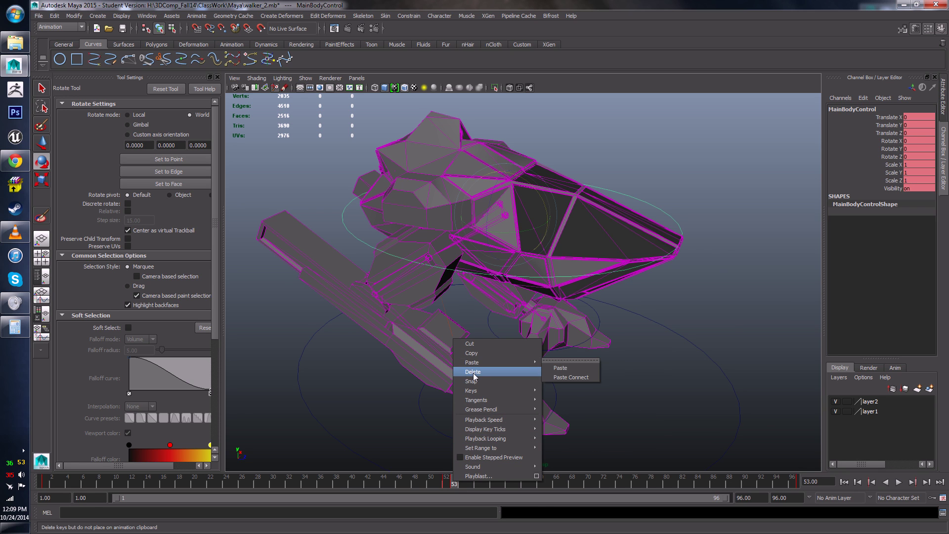
{"action": "left_click", "coordinate": [473, 371]}
{"action": "left_click", "coordinate": [444, 480]}
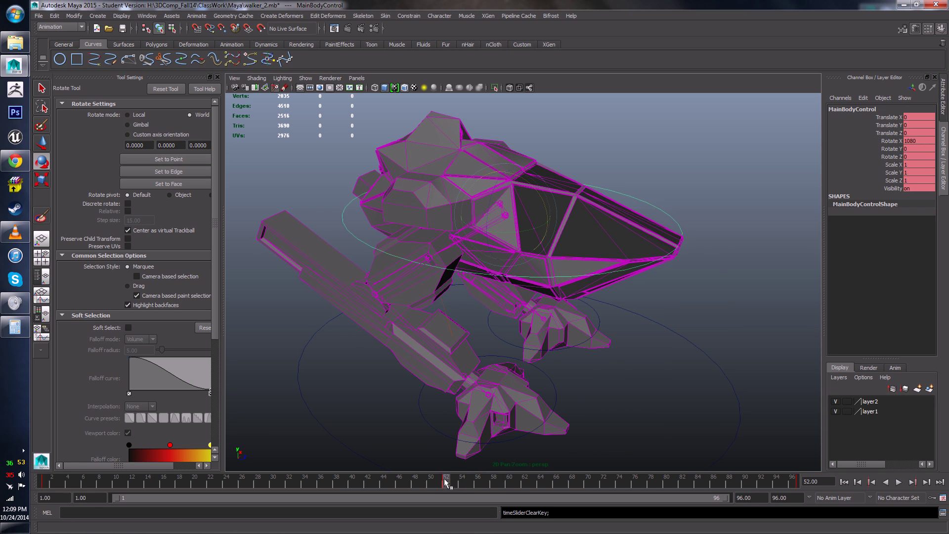
{"action": "right_click", "coordinate": [444, 478]}
{"action": "left_click", "coordinate": [461, 371]}
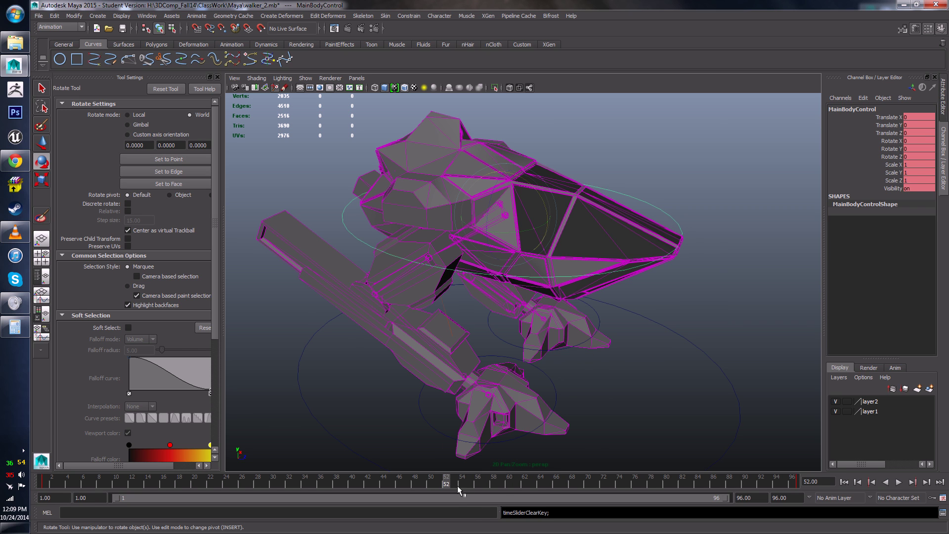
- Return to frame 1 and examine the walker's motion from several front angles by playing and scrubbing the animation
{"action": "left_click_drag", "start_coordinate": [458, 485], "coordinate": [45, 481]}
{"action": "left_click_drag", "start_coordinate": [539, 380], "coordinate": [430, 396], "text": "alt"}
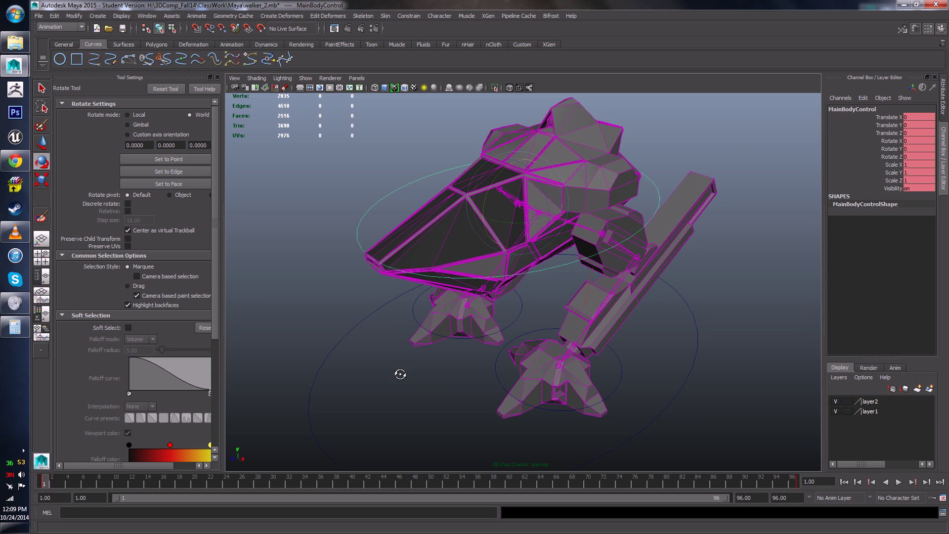
{"action": "left_click_drag", "start_coordinate": [401, 376], "coordinate": [431, 369], "text": "alt"}
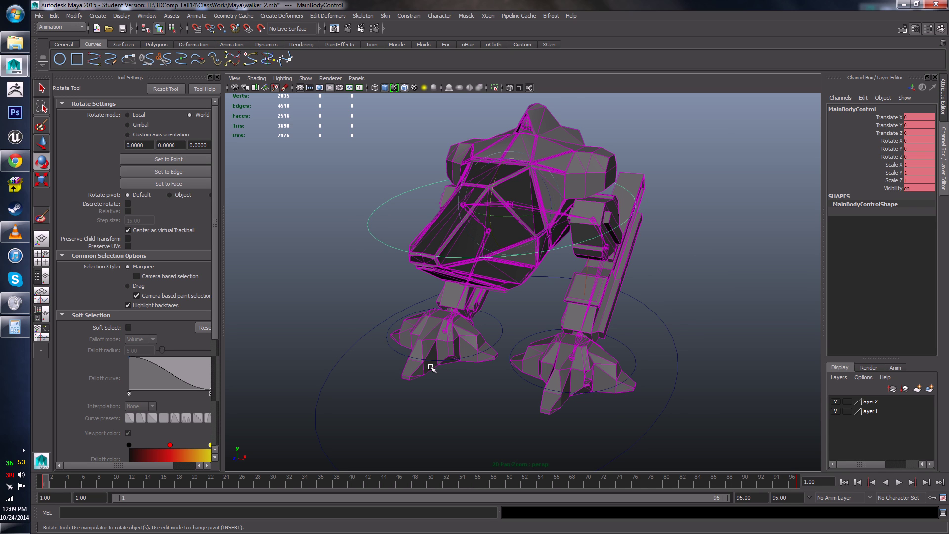
{"action": "left_click_drag", "start_coordinate": [342, 401], "coordinate": [394, 434], "text": "alt"}
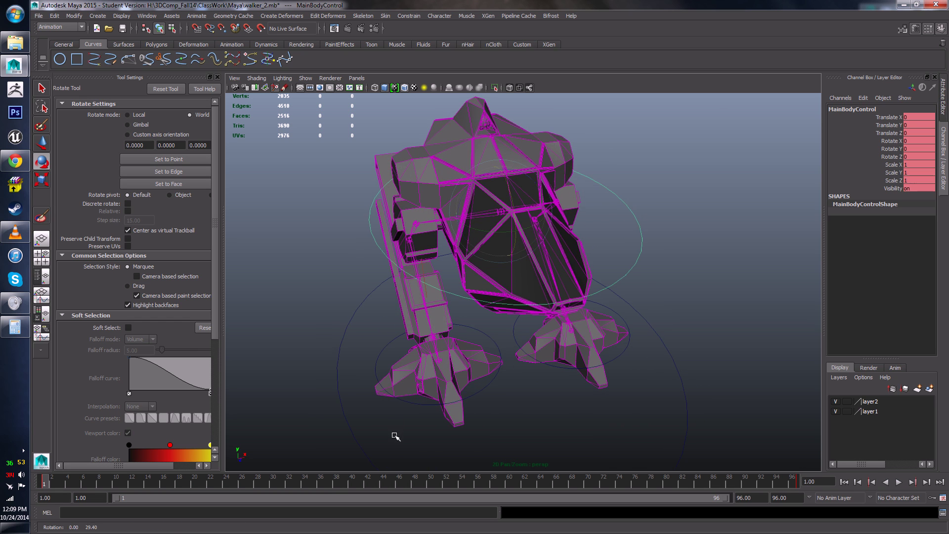
{"action": "left_click_drag", "start_coordinate": [447, 385], "coordinate": [403, 389], "text": "alt"}
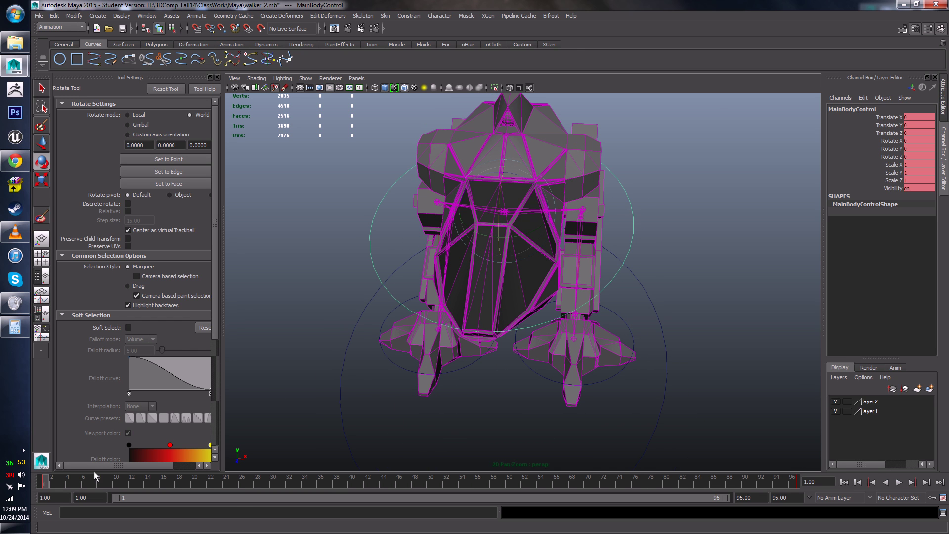
{"action": "key", "text": "alt+v"}
{"action": "key", "text": "alt+v"}
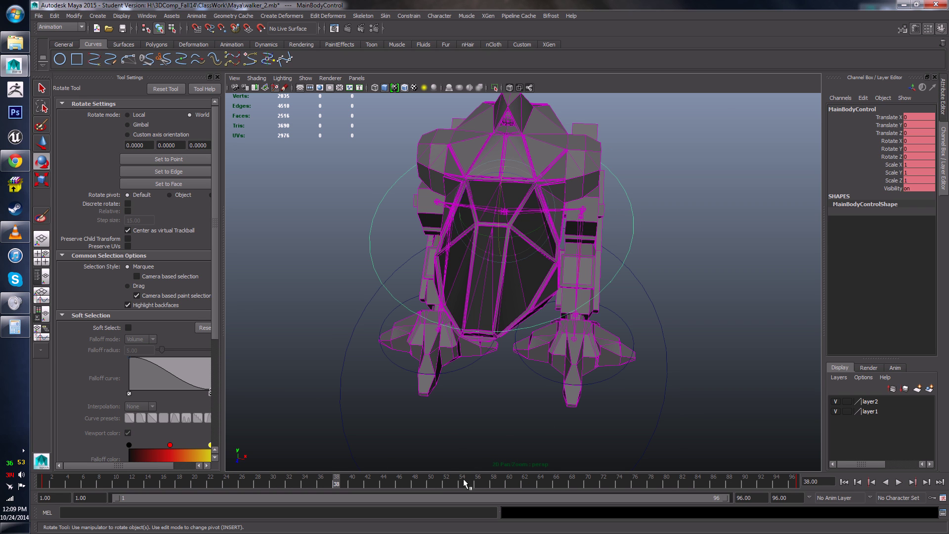
{"action": "left_click_drag", "start_coordinate": [465, 483], "coordinate": [451, 381]}
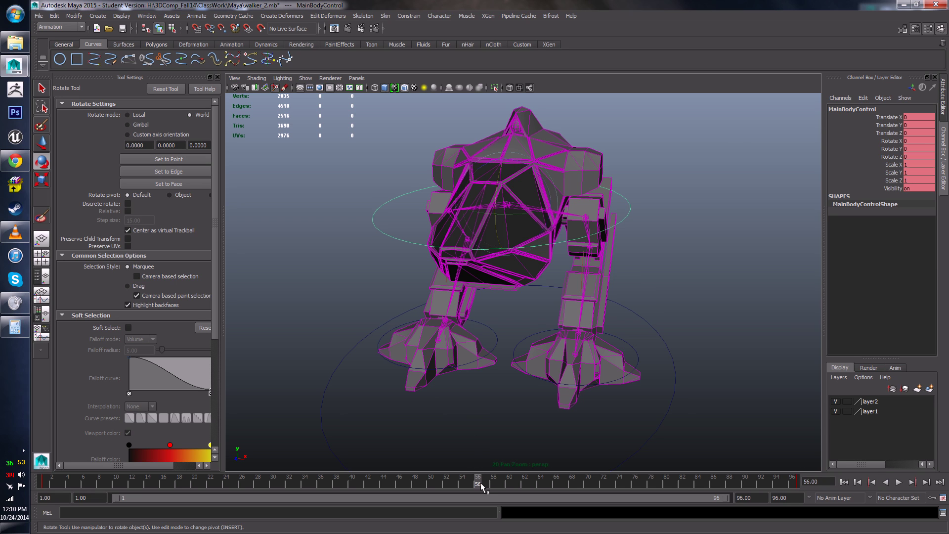
{"action": "key", "text": "alt+v"}
{"action": "key", "text": "alt+v"}
{"action": "left_click_drag", "start_coordinate": [458, 429], "coordinate": [449, 446], "text": "alt"}
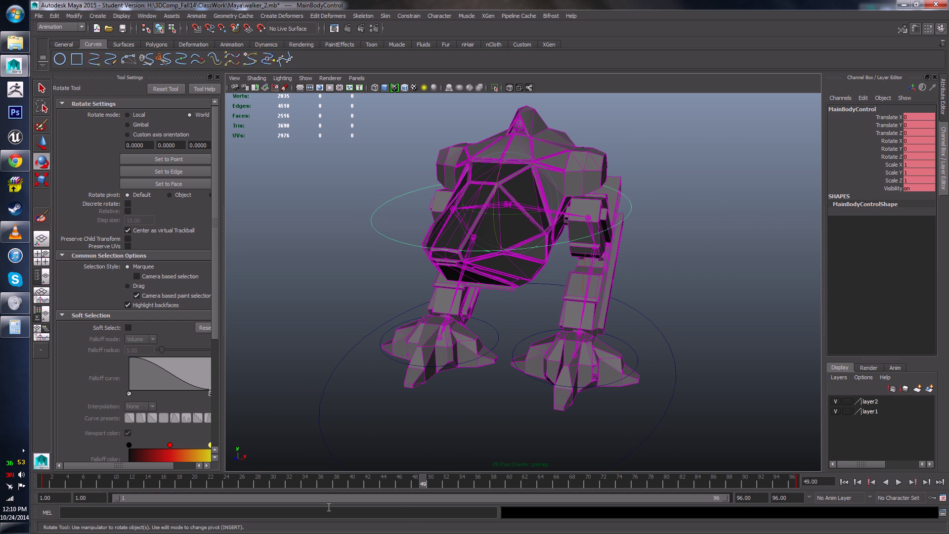
{"action": "key", "text": "alt+v"}
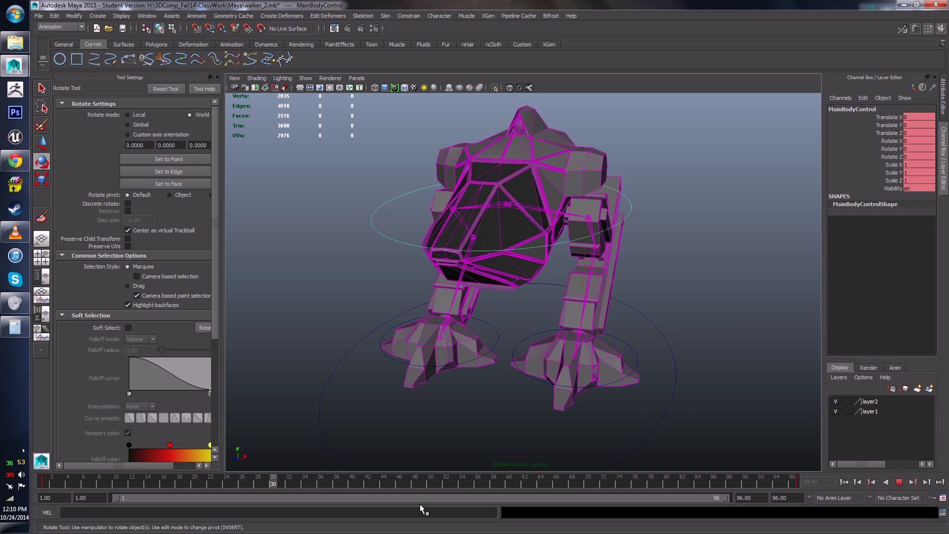
{"action": "key", "text": "Escape"}
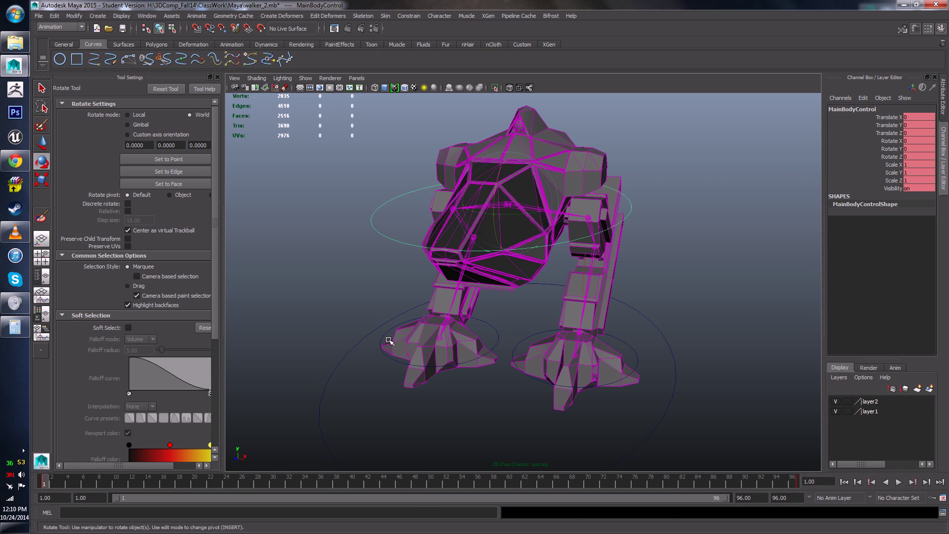
{"action": "key", "text": "alt+v"}
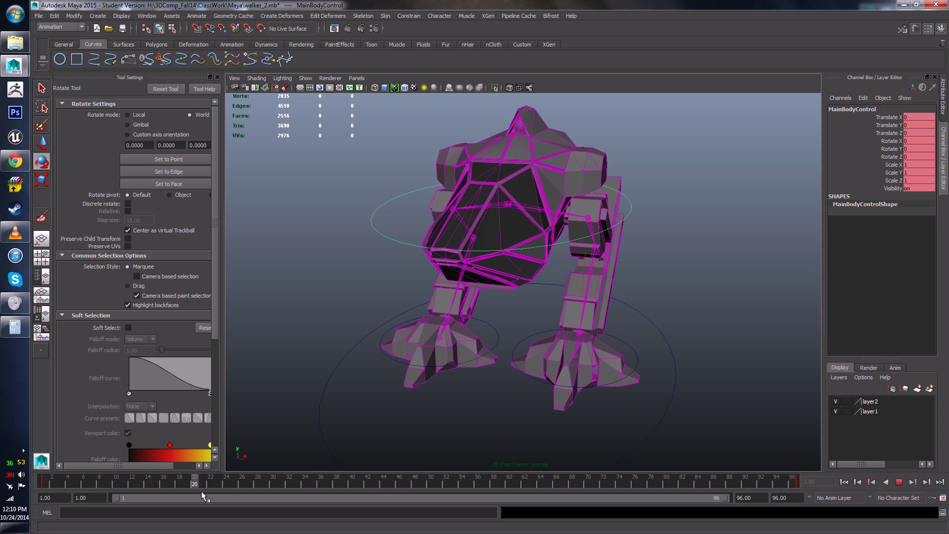
{"action": "key", "text": "Escape"}
- Play the animation with the walker seen from behind to check its body and legs for movement
{"action": "left_click_drag", "start_coordinate": [459, 360], "coordinate": [643, 455], "text": "alt"}
{"action": "left_click_drag", "start_coordinate": [457, 434], "coordinate": [381, 420], "text": "alt"}
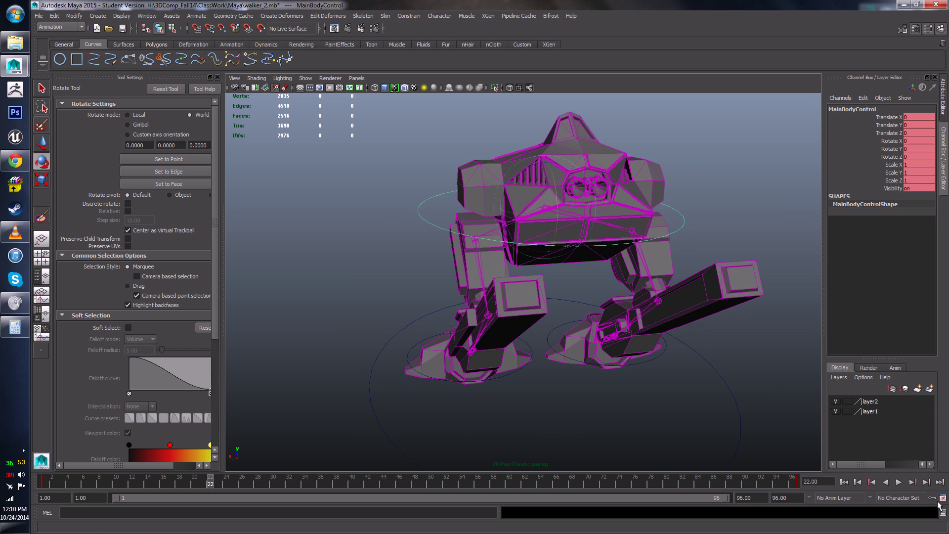
{"action": "left_click", "coordinate": [899, 483]}
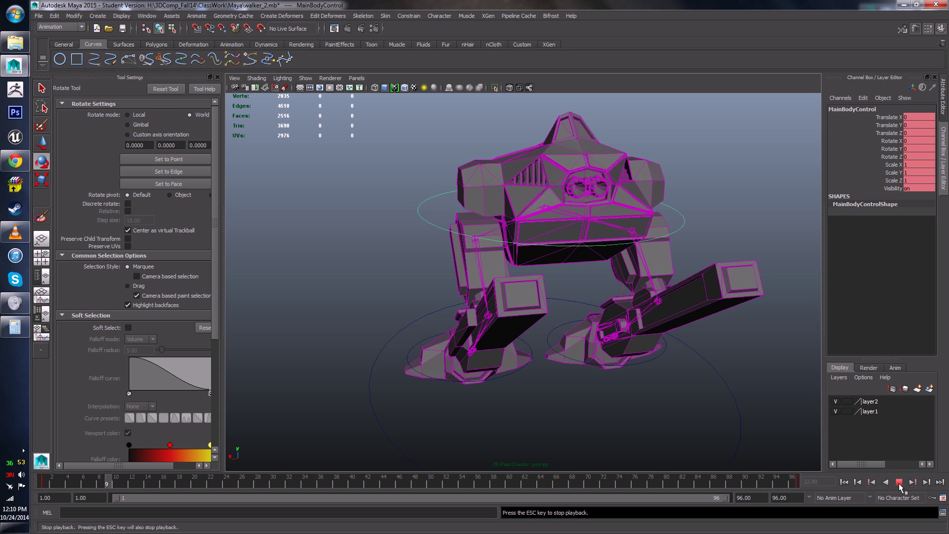
{"action": "left_click", "coordinate": [900, 482]}
{"action": "left_click_drag", "start_coordinate": [420, 365], "coordinate": [616, 376], "text": "alt"}
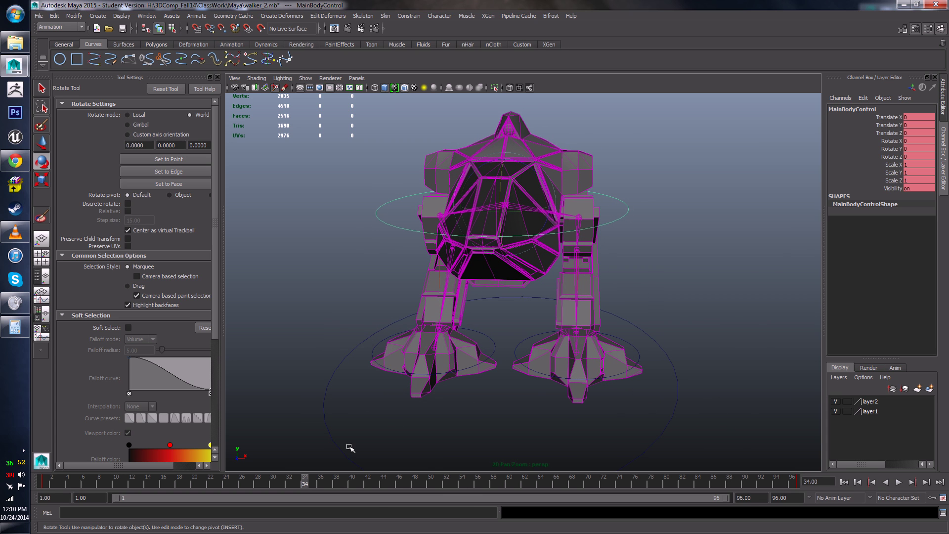
{"action": "left_click_drag", "start_coordinate": [428, 301], "coordinate": [413, 333], "text": "alt"}
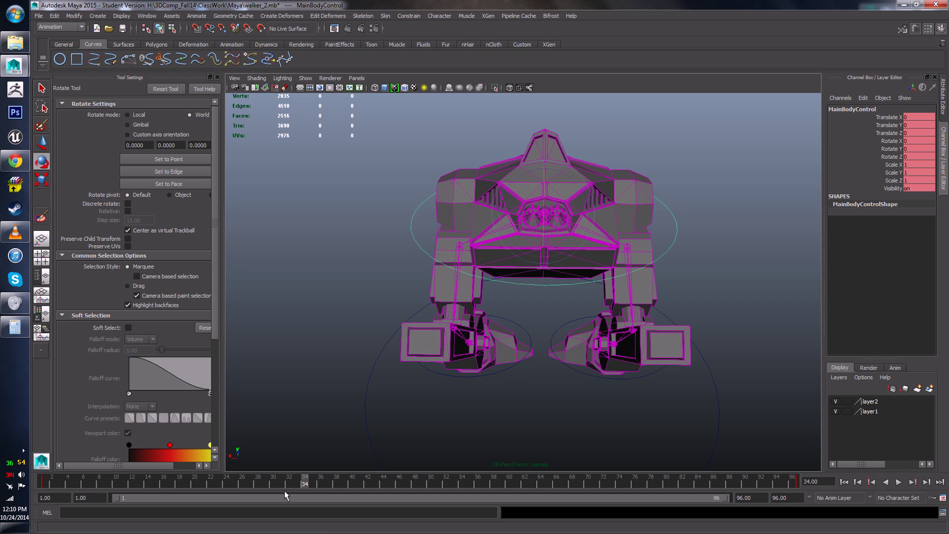
{"action": "left_click", "coordinate": [899, 483]}
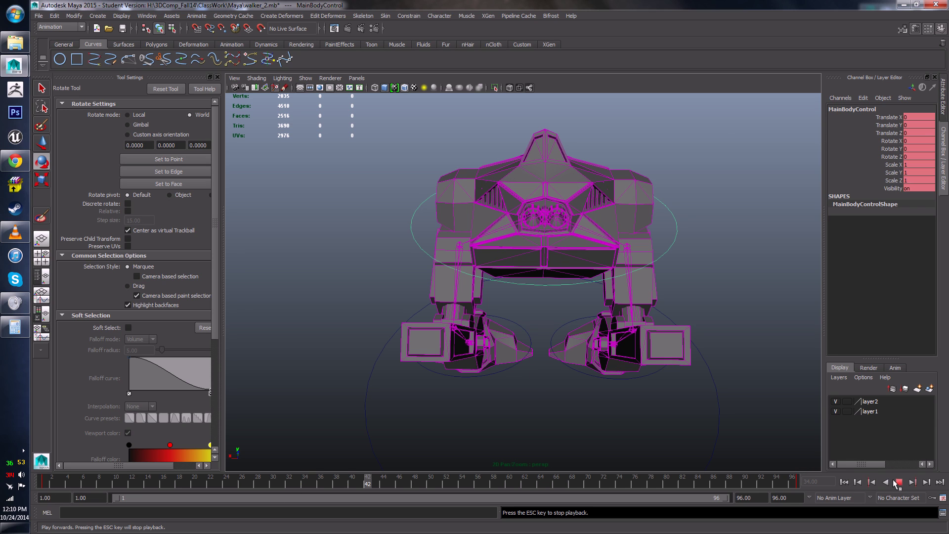
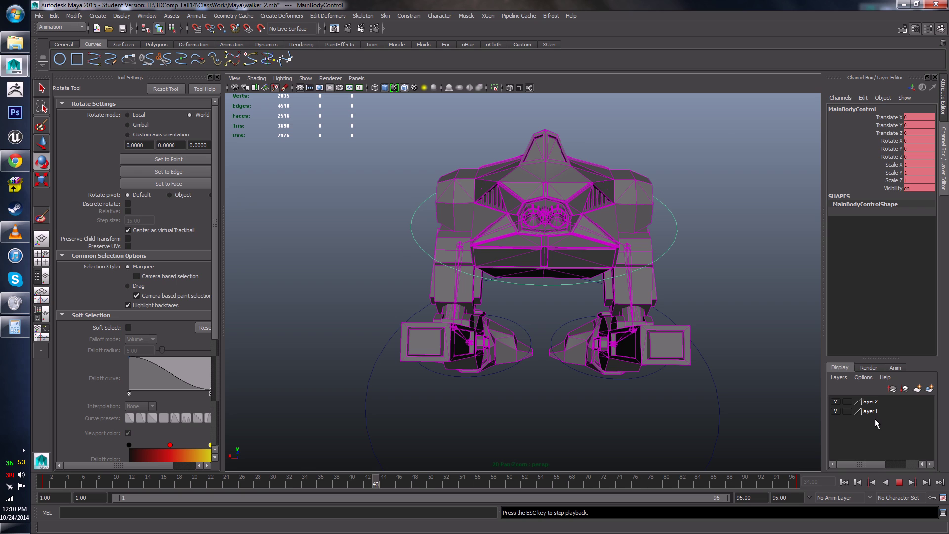
{"action": "left_click", "coordinate": [899, 483]}
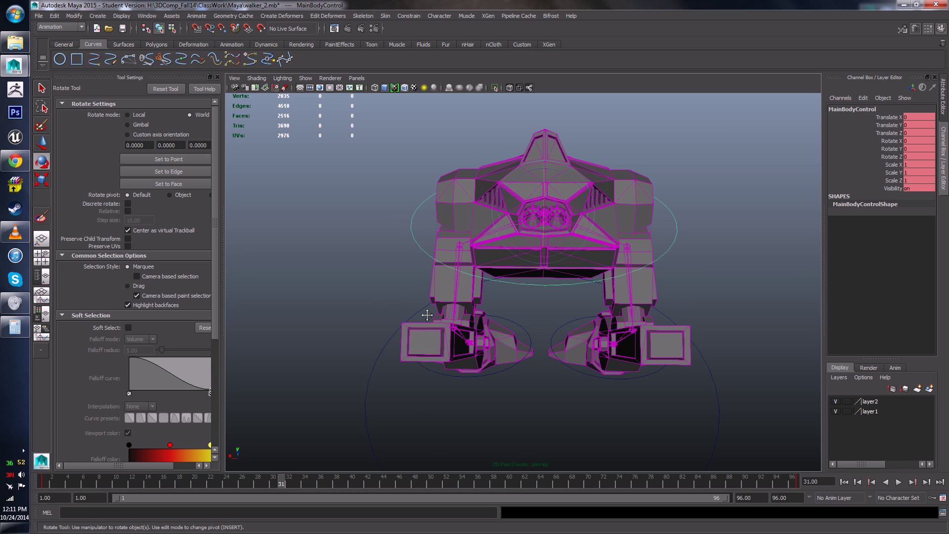
- Pose the main body control at frame 31, moving it slightly and rotating it about -5.8, 27.3 and 3.1 degrees in X, Y and Z
{"action": "left_click_drag", "start_coordinate": [421, 356], "coordinate": [421, 270], "text": "alt"}
{"action": "key", "text": "w"}
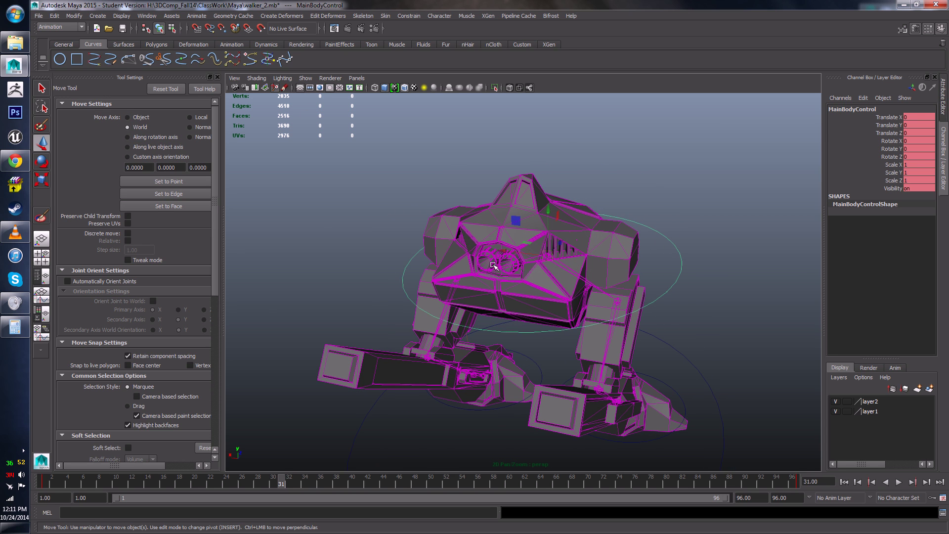
{"action": "left_click_drag", "start_coordinate": [546, 261], "coordinate": [536, 244]}
{"action": "key", "text": "e"}
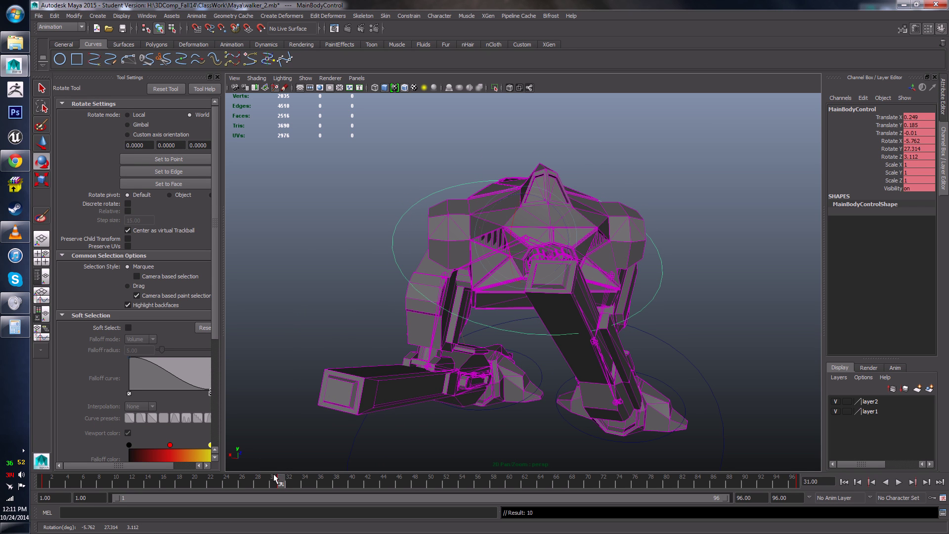
- Play the animation and check the body's new turning motion from the rear and the front
{"action": "left_click", "coordinate": [899, 482]}
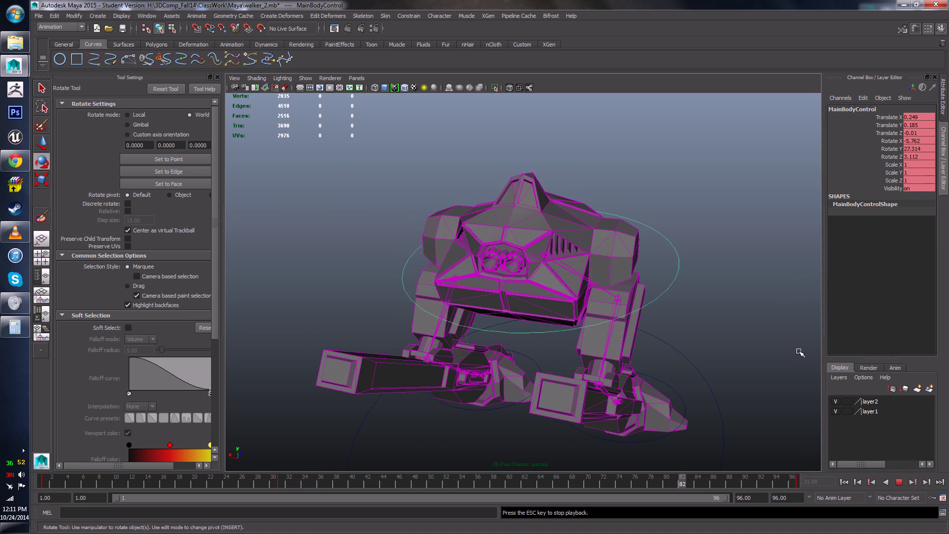
{"action": "left_click_drag", "start_coordinate": [822, 282], "coordinate": [614, 262], "text": "alt"}
{"action": "left_click_drag", "start_coordinate": [770, 369], "coordinate": [658, 366], "text": "alt"}
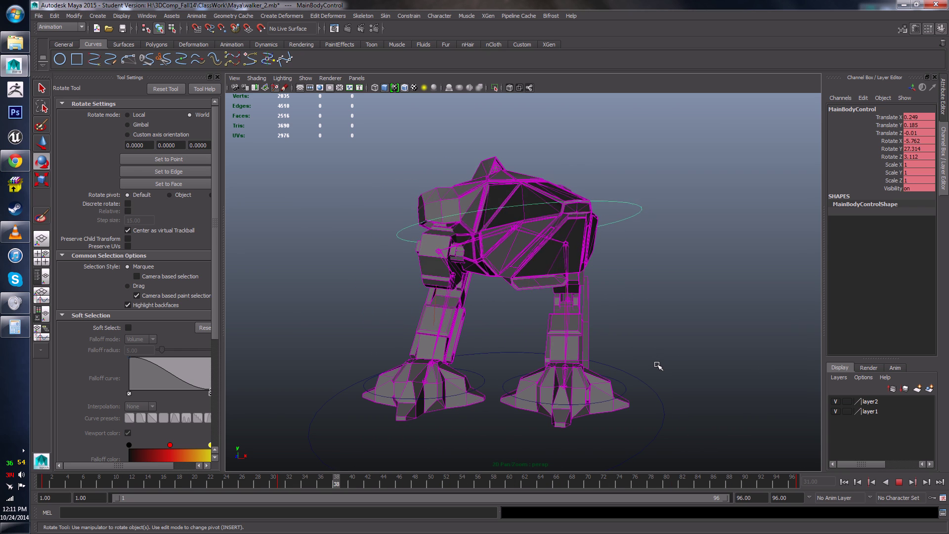
{"action": "left_click", "coordinate": [899, 482]}
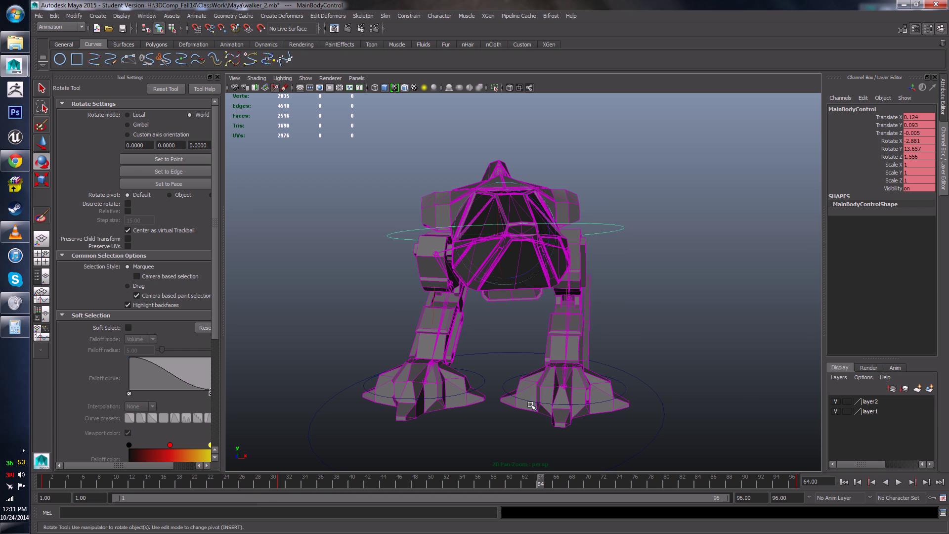
- Scrub and play the walker's animation from the front and the side to check the body's turn
{"action": "left_click_drag", "start_coordinate": [218, 479], "coordinate": [153, 495]}
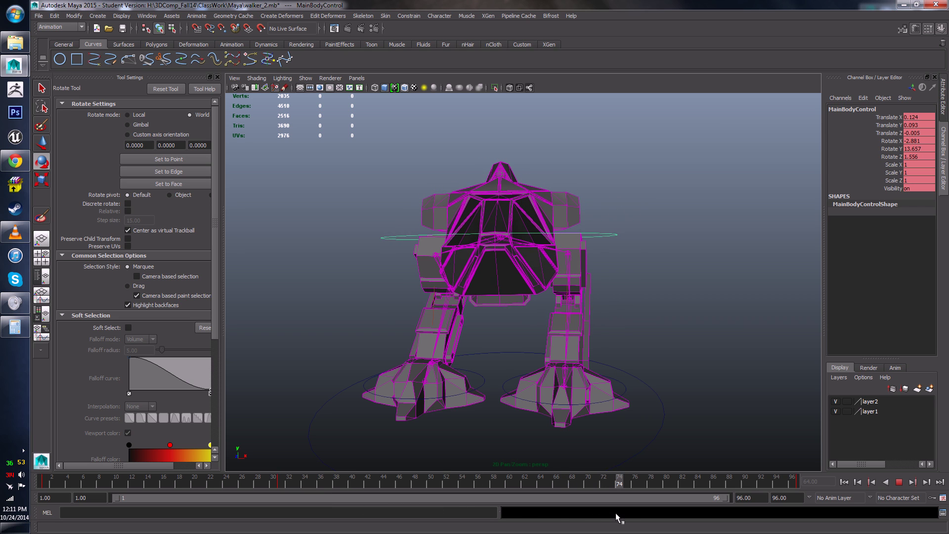
{"action": "key", "text": "Escape"}
{"action": "left_click_drag", "start_coordinate": [372, 352], "coordinate": [445, 352], "text": "alt"}
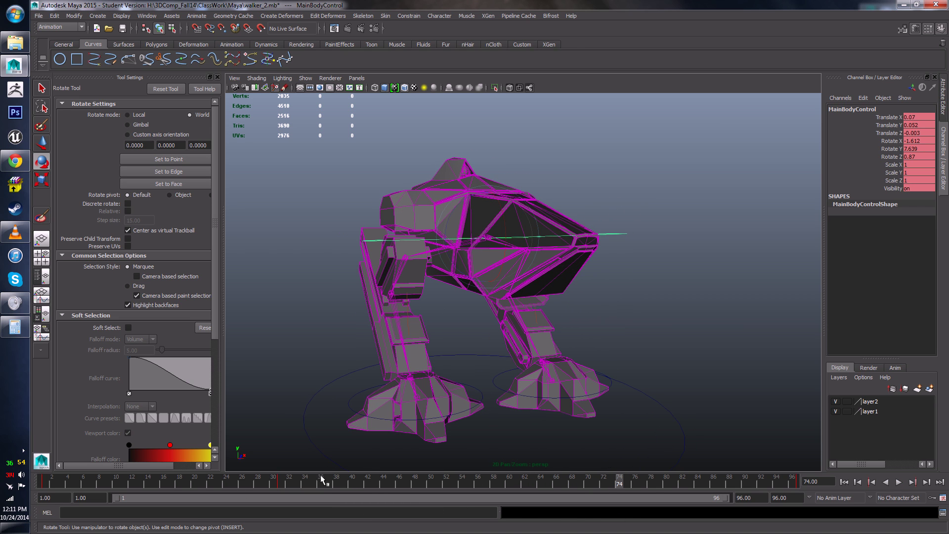
{"action": "mouse_move", "coordinate": [323, 479]}
{"action": "left_mouse_down"}
{"action": "mouse_move", "coordinate": [181, 476]}
{"action": "mouse_move", "coordinate": [501, 472]}
{"action": "mouse_move", "coordinate": [171, 479]}
{"action": "mouse_move", "coordinate": [273, 487]}
{"action": "mouse_move", "coordinate": [283, 484]}
{"action": "mouse_move", "coordinate": [42, 483]}
{"action": "left_mouse_up"}
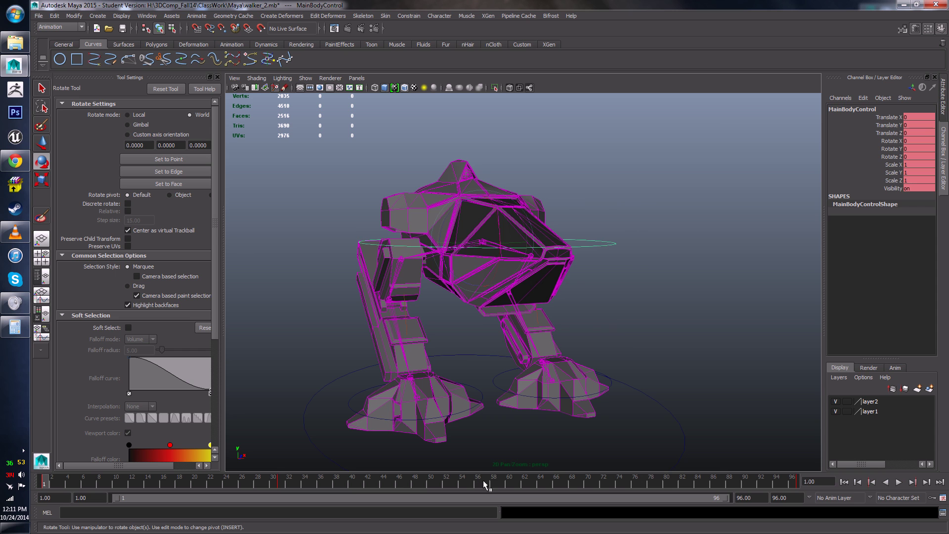
{"action": "key", "text": "alt+v"}
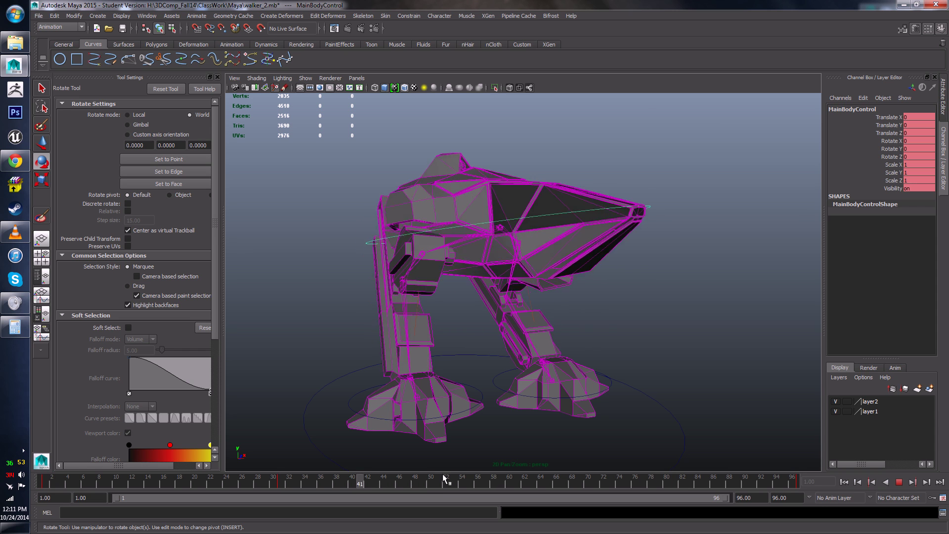
- Key the main body control at frame 54, moved to X -0.239, Y -0.15 and rotated about 21.9, -18.9 and 12.9 degrees in X, Y and Z
{"action": "mouse_move", "coordinate": [443, 474]}
{"action": "left_mouse_down"}
{"action": "mouse_move", "coordinate": [1, 459]}
{"action": "mouse_move", "coordinate": [459, 487]}
{"action": "left_mouse_up"}
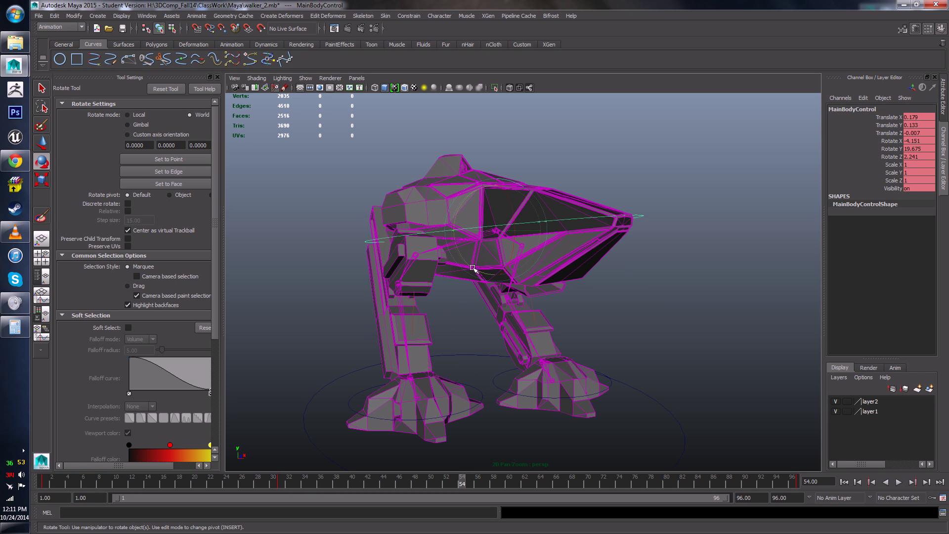
{"action": "key", "text": "w"}
{"action": "left_click_drag", "start_coordinate": [494, 186], "coordinate": [495, 206]}
{"action": "left_click_drag", "start_coordinate": [526, 260], "coordinate": [519, 321], "text": "alt"}
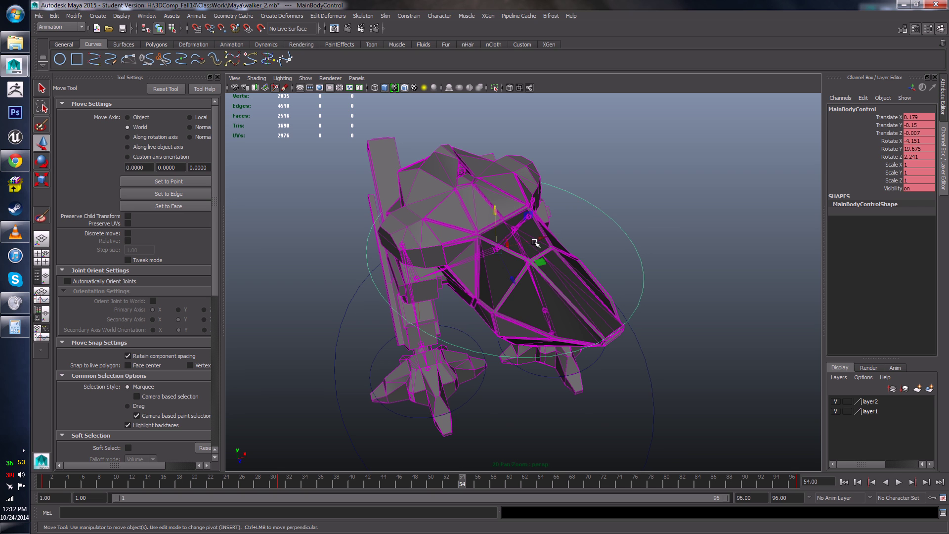
{"action": "left_click_drag", "start_coordinate": [535, 242], "coordinate": [470, 340]}
{"action": "key", "text": "e"}
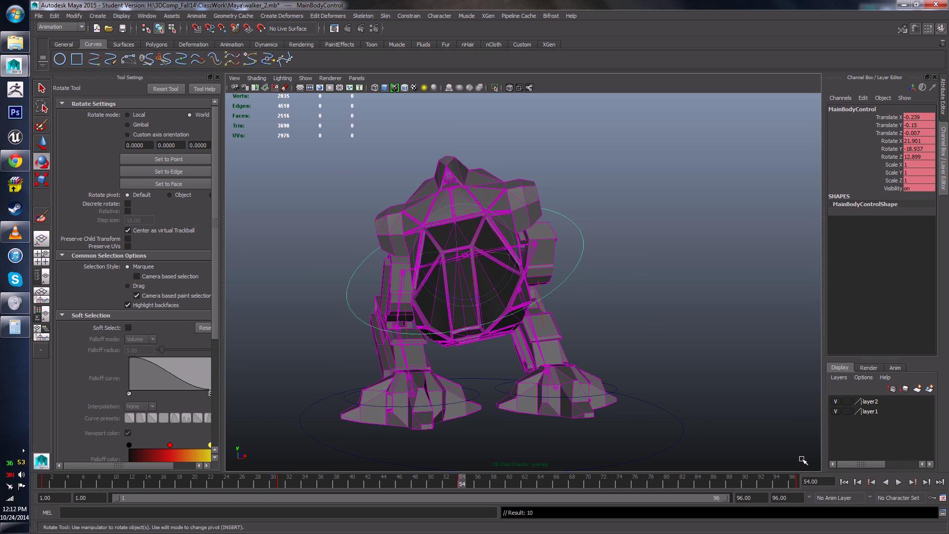
- Play and scrub the animation to check how the body moves between the frame 31 and frame 54 poses
{"action": "left_click", "coordinate": [899, 483]}
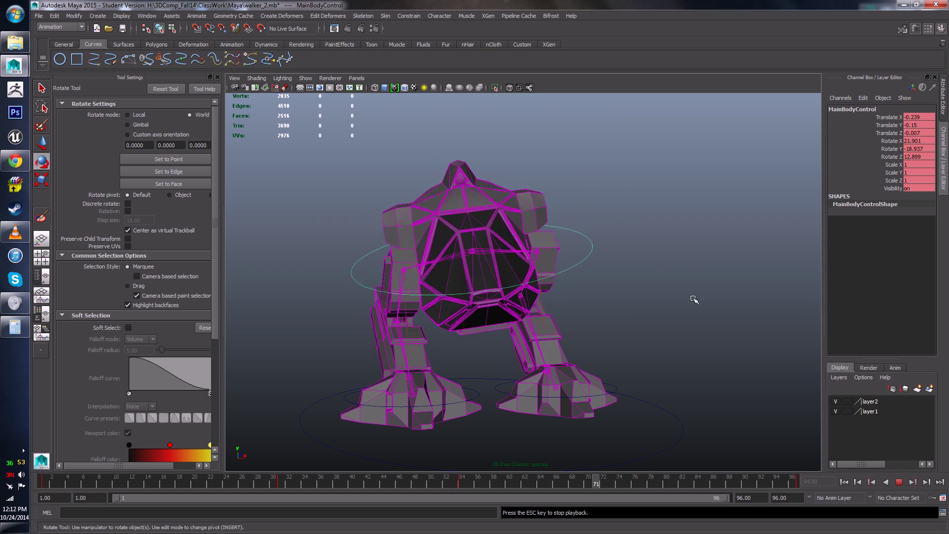
{"action": "left_click", "coordinate": [898, 483]}
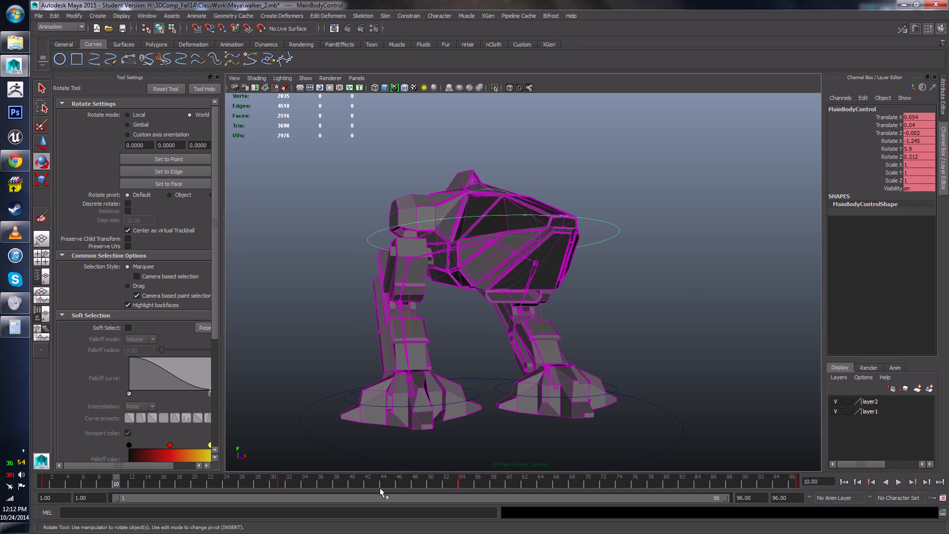
{"action": "key", "text": "alt+v"}
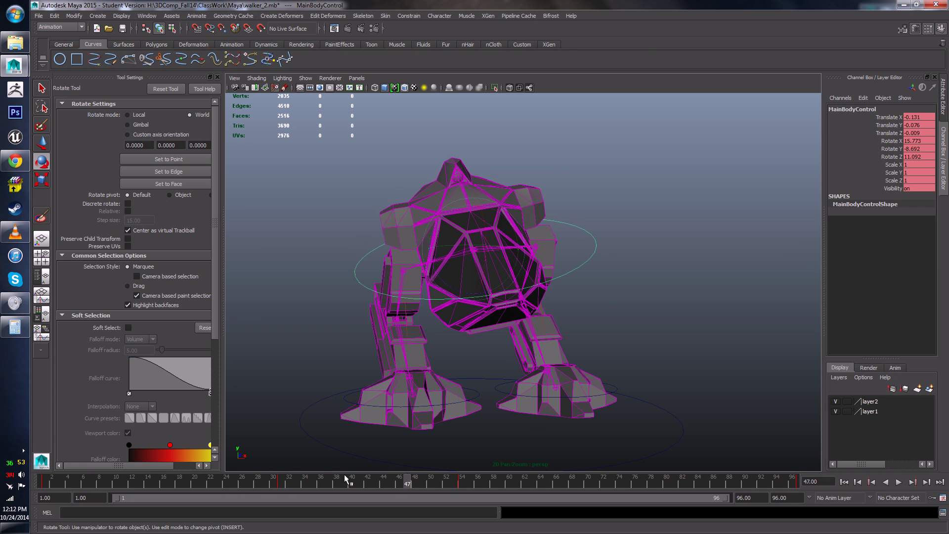
{"action": "left_click_drag", "start_coordinate": [179, 477], "coordinate": [347, 489]}
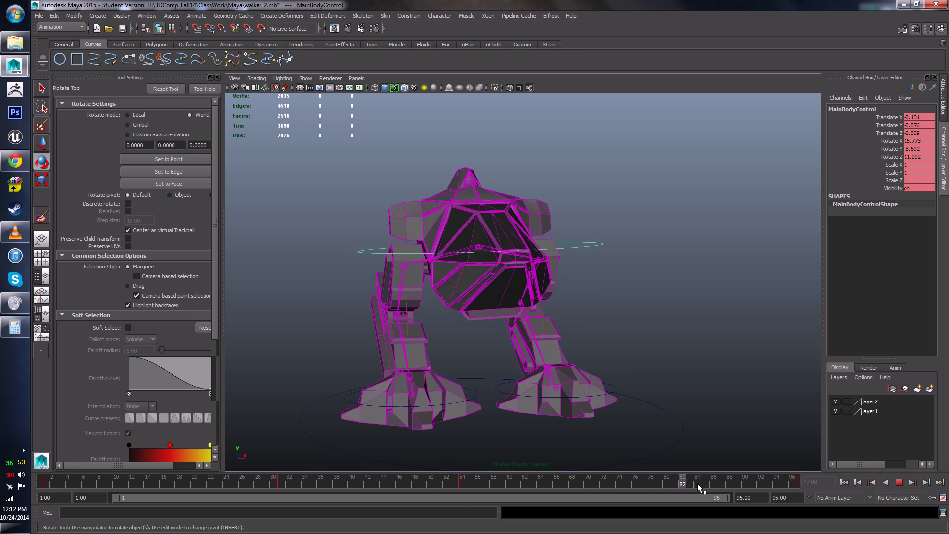
{"action": "left_click_drag", "start_coordinate": [439, 477], "coordinate": [349, 479]}
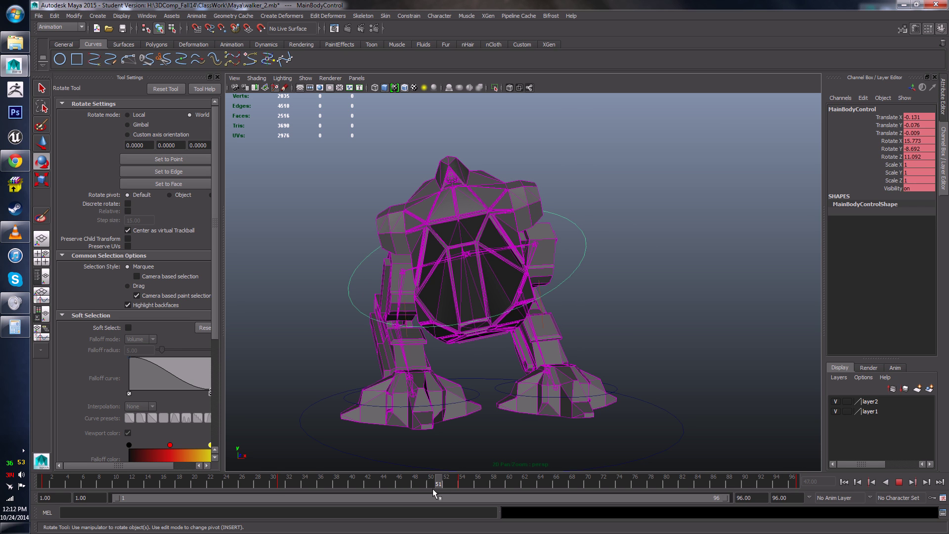
{"action": "left_click_drag", "start_coordinate": [433, 489], "coordinate": [67, 482]}
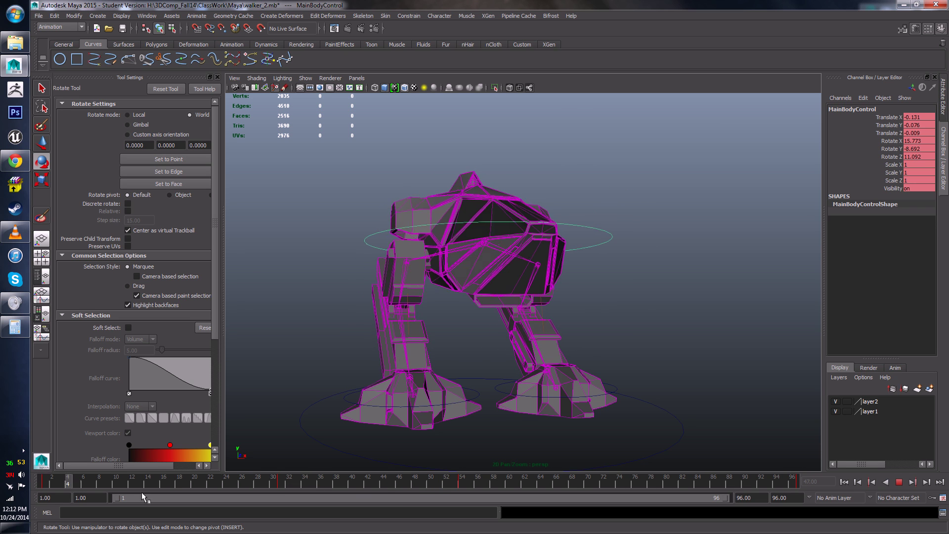
{"action": "left_click_drag", "start_coordinate": [370, 478], "coordinate": [565, 477]}
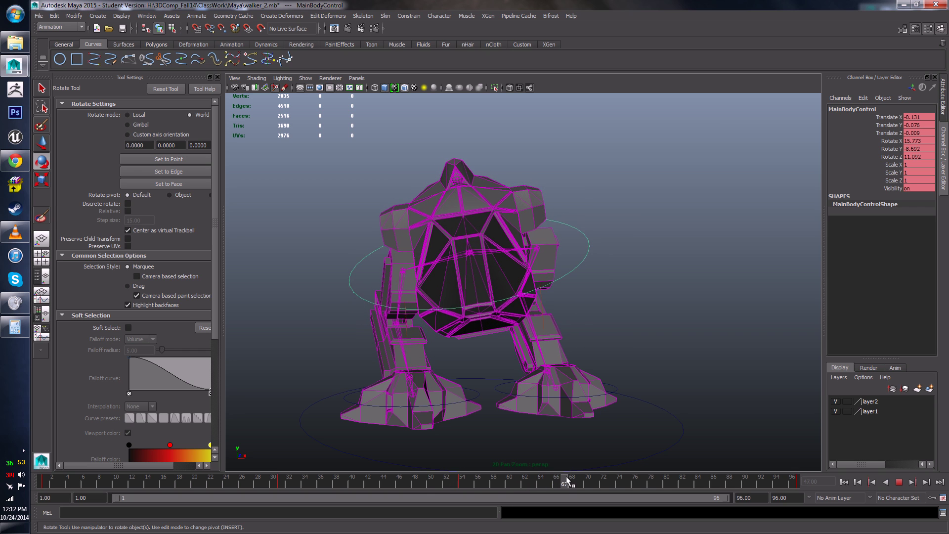
- Copy the main body control's key at frame 54 and paste it at frame 66
{"action": "left_click", "coordinate": [462, 485]}
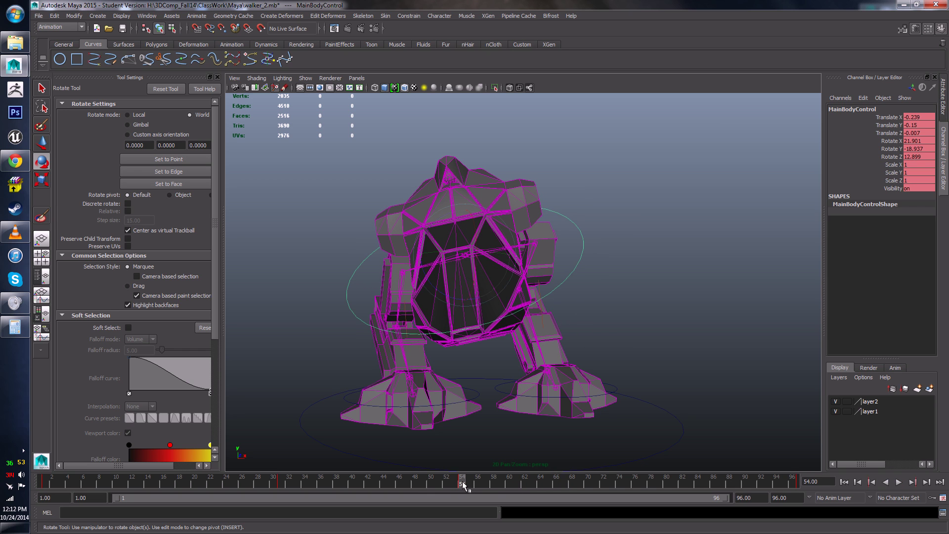
{"action": "right_click", "coordinate": [461, 481]}
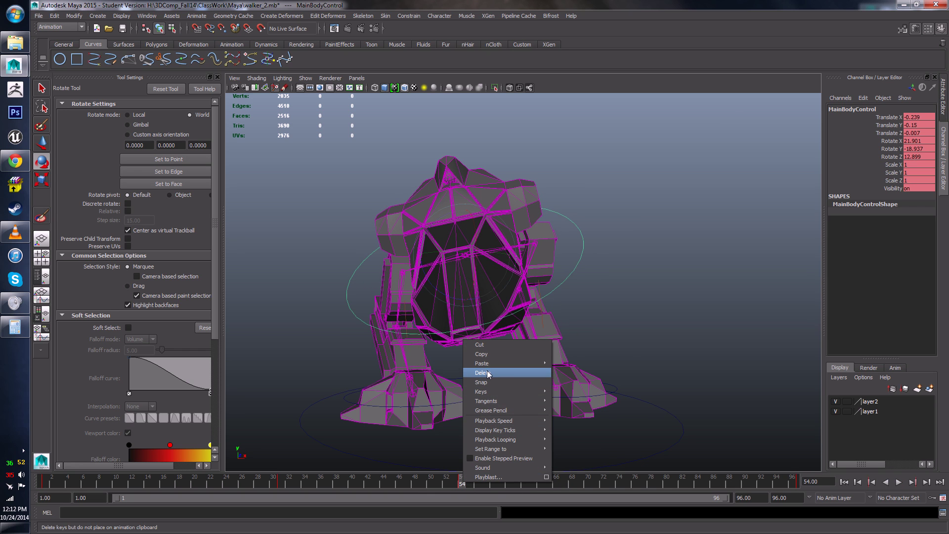
{"action": "left_click", "coordinate": [484, 354]}
{"action": "key", "text": "alt+v"}
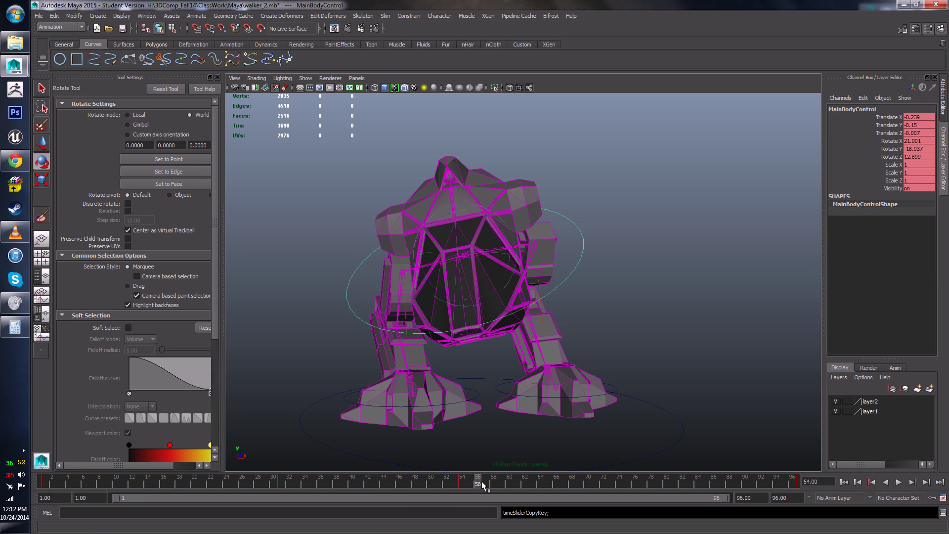
{"action": "key", "text": "alt+v"}
{"action": "right_click", "coordinate": [553, 482]}
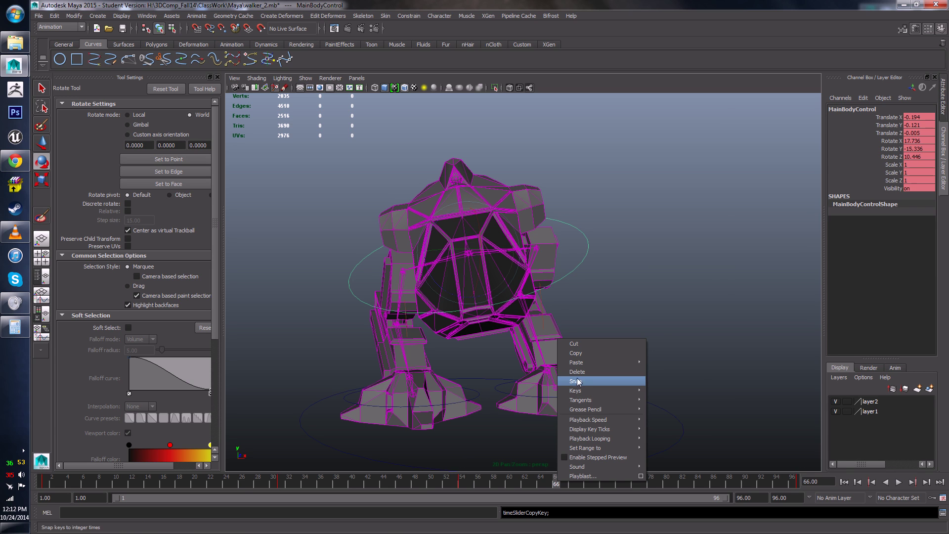
{"action": "mouse_move", "coordinate": [604, 362]}
{"action": "left_click", "coordinate": [663, 369]}
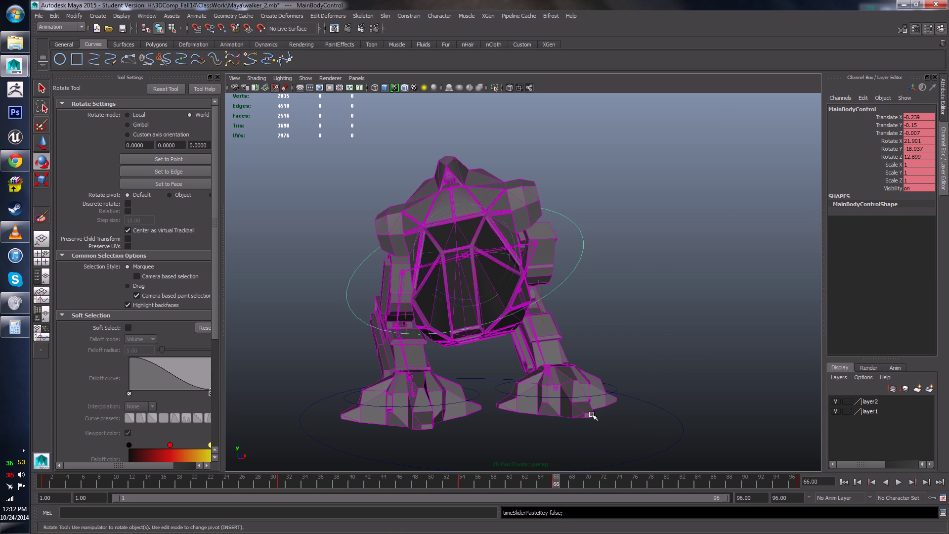
- Play the animation, and move the main body control's key from frame 54 to frame 43
{"action": "key", "text": "alt+v"}
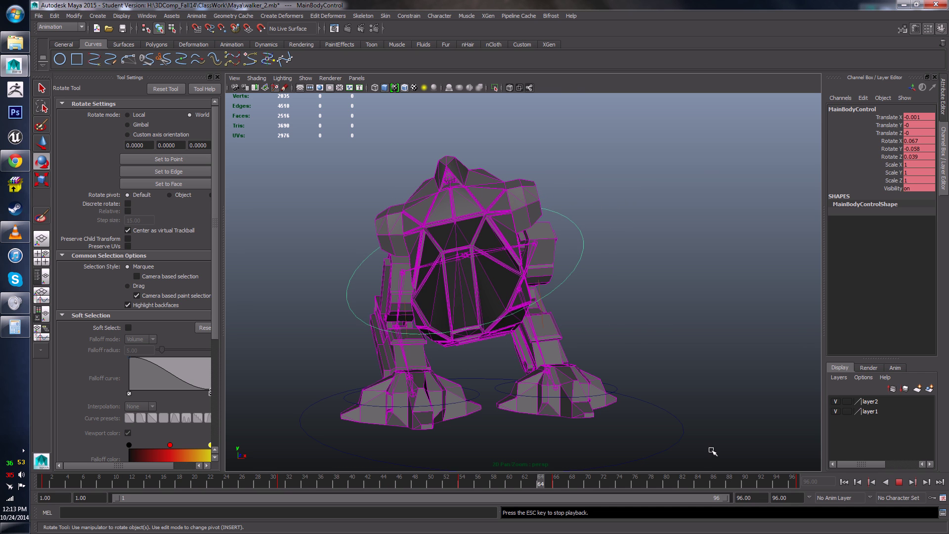
{"action": "left_click", "coordinate": [899, 482]}
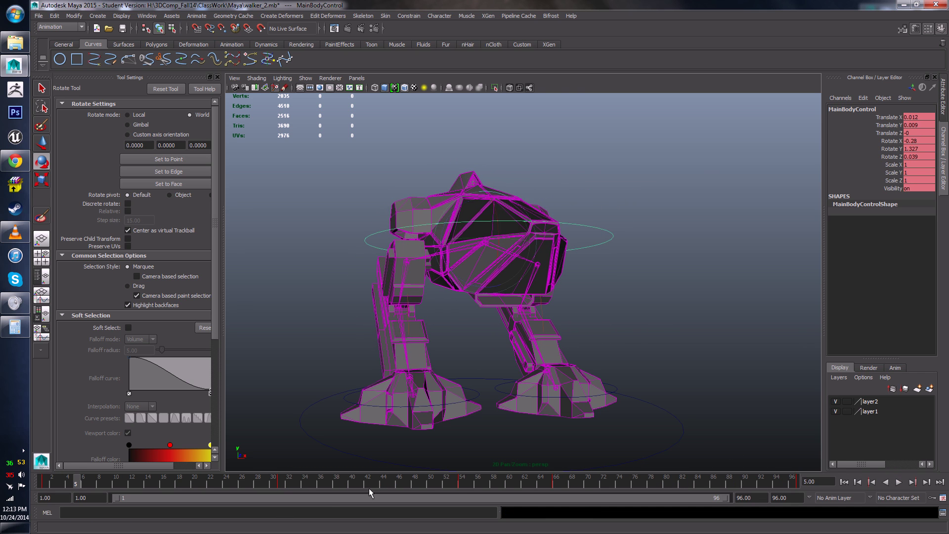
{"action": "left_click", "coordinate": [454, 482]}
{"action": "left_click_drag", "start_coordinate": [453, 482], "coordinate": [465, 479]}
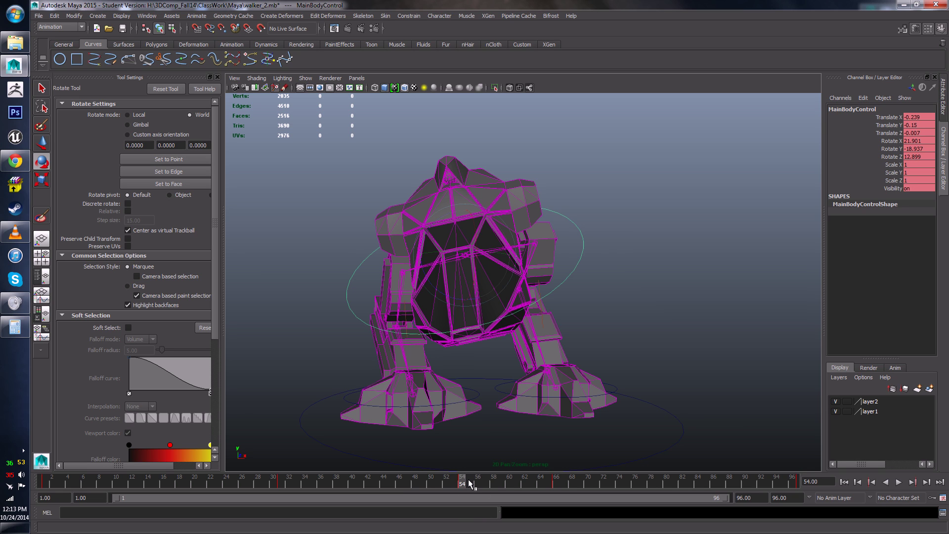
{"action": "key", "text": "alt+v"}
{"action": "key", "text": "alt+v"}
{"action": "left_click_drag", "start_coordinate": [462, 487], "coordinate": [377, 486]}
- Play and scrub the animation to examine the body's held pose between frames 43 and 66
{"action": "left_click", "coordinate": [899, 482]}
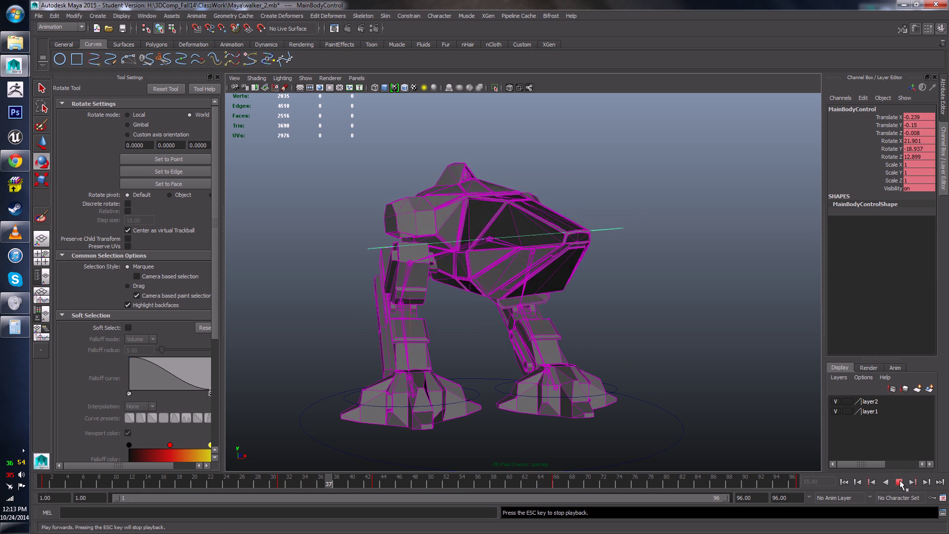
{"action": "left_click", "coordinate": [899, 482]}
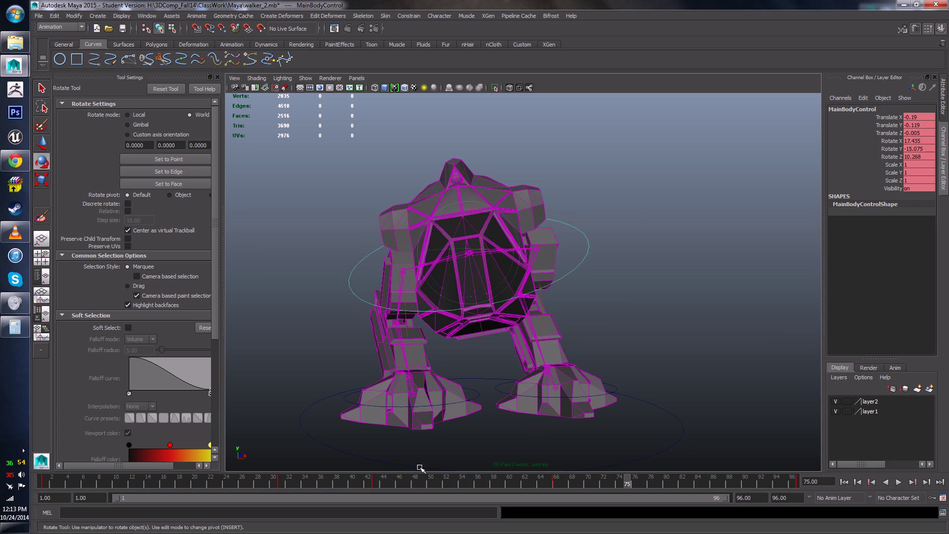
{"action": "left_click_drag", "start_coordinate": [369, 480], "coordinate": [375, 482]}
{"action": "key", "text": "alt+v"}
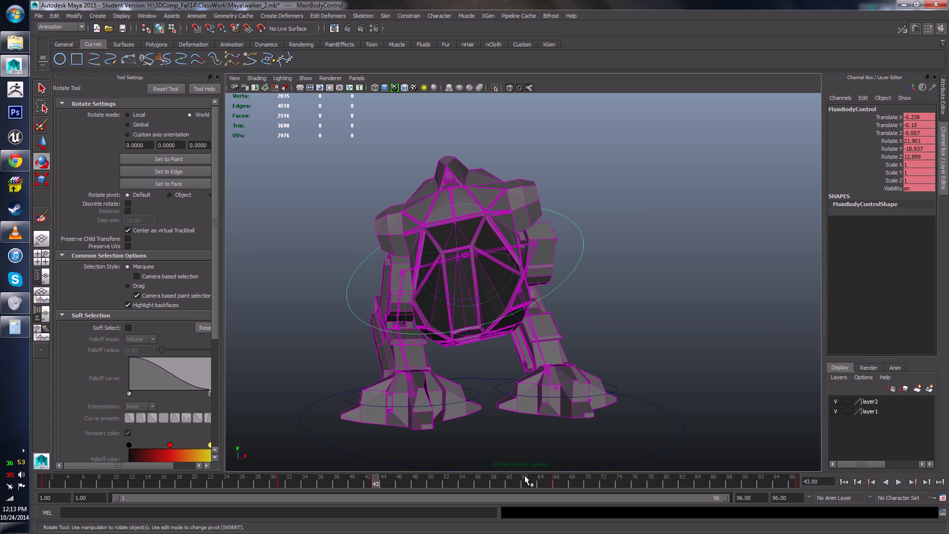
{"action": "left_click_drag", "start_coordinate": [328, 467], "coordinate": [377, 468]}
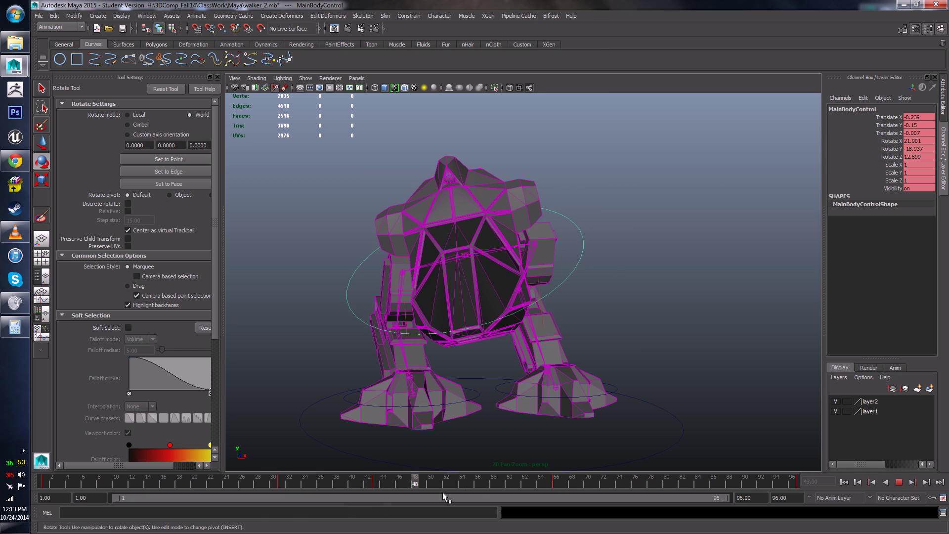
{"action": "mouse_move", "coordinate": [384, 491]}
{"action": "left_mouse_down"}
{"action": "mouse_move", "coordinate": [276, 497]}
{"action": "mouse_move", "coordinate": [467, 496]}
{"action": "mouse_move", "coordinate": [89, 505]}
{"action": "mouse_move", "coordinate": [239, 508]}
{"action": "mouse_move", "coordinate": [395, 496]}
{"action": "left_mouse_up"}
{"action": "left_click_drag", "start_coordinate": [478, 489], "coordinate": [478, 489]}
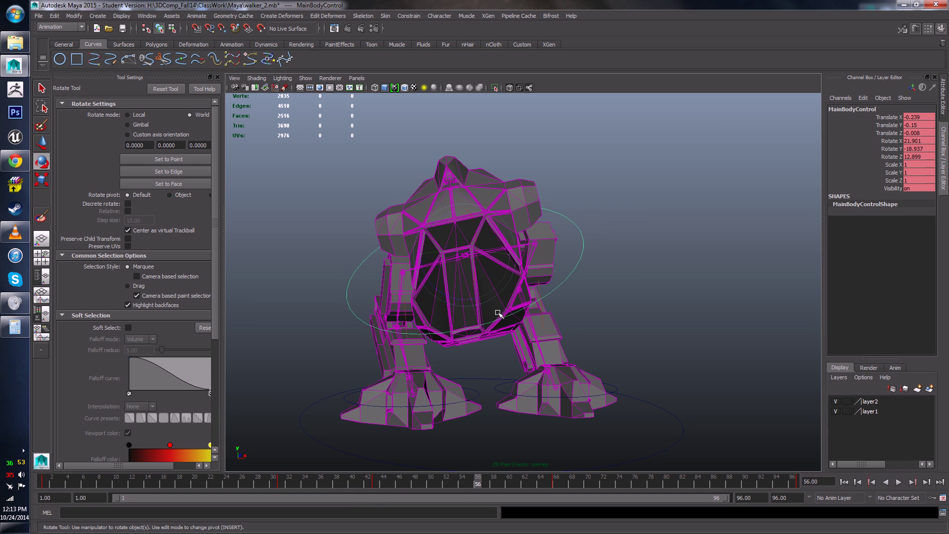
{"action": "mouse_move", "coordinate": [382, 490]}
{"action": "left_mouse_down"}
{"action": "mouse_move", "coordinate": [400, 492]}
{"action": "mouse_move", "coordinate": [163, 495]}
{"action": "mouse_move", "coordinate": [403, 497]}
{"action": "left_mouse_up"}
{"action": "mouse_move", "coordinate": [471, 491]}
{"action": "left_mouse_down"}
{"action": "mouse_move", "coordinate": [408, 488]}
{"action": "mouse_move", "coordinate": [416, 477]}
{"action": "mouse_move", "coordinate": [82, 488]}
{"action": "mouse_move", "coordinate": [437, 505]}
{"action": "mouse_move", "coordinate": [463, 503]}
{"action": "mouse_move", "coordinate": [380, 482]}
{"action": "mouse_move", "coordinate": [558, 483]}
{"action": "mouse_move", "coordinate": [415, 485]}
{"action": "left_mouse_up"}
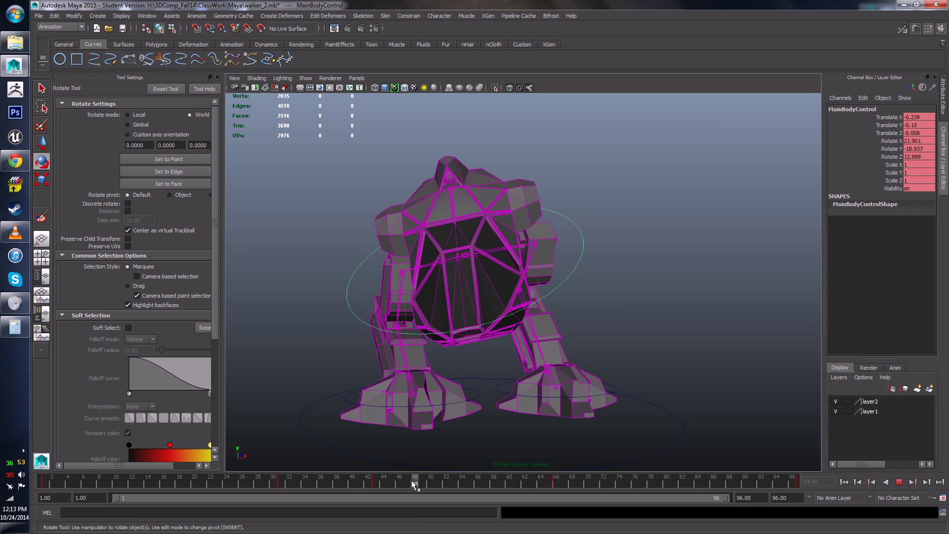
- Key a body tilt at frame 55 by rotating the main body control to about 25.7, -19.0 and 1.6 degrees in X, Y and Z
{"action": "left_click_drag", "start_coordinate": [548, 476], "coordinate": [475, 490]}
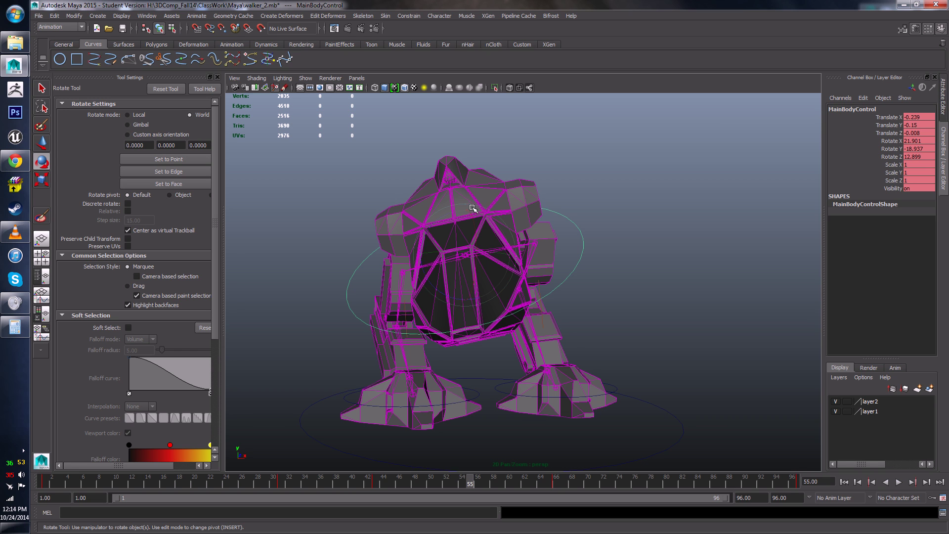
{"action": "left_click_drag", "start_coordinate": [473, 206], "coordinate": [490, 218]}
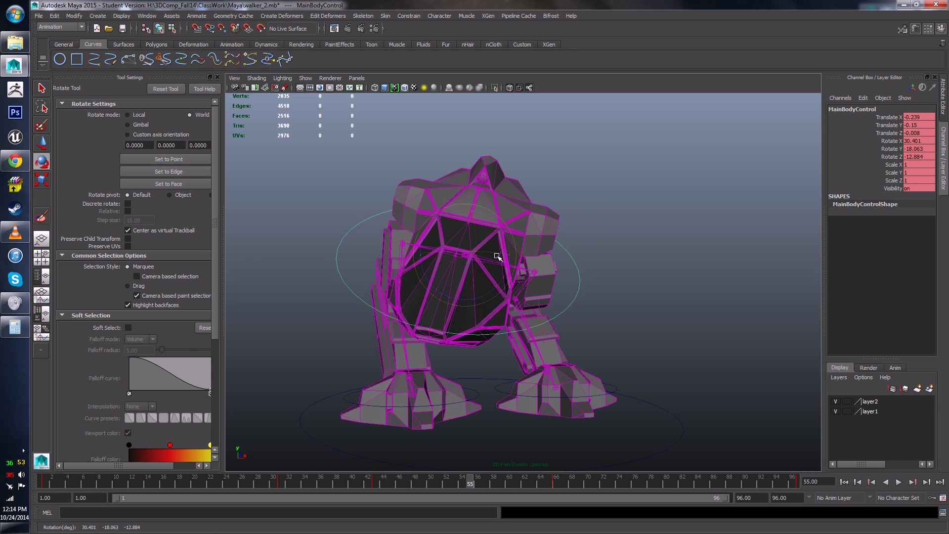
{"action": "left_click", "coordinate": [899, 482]}
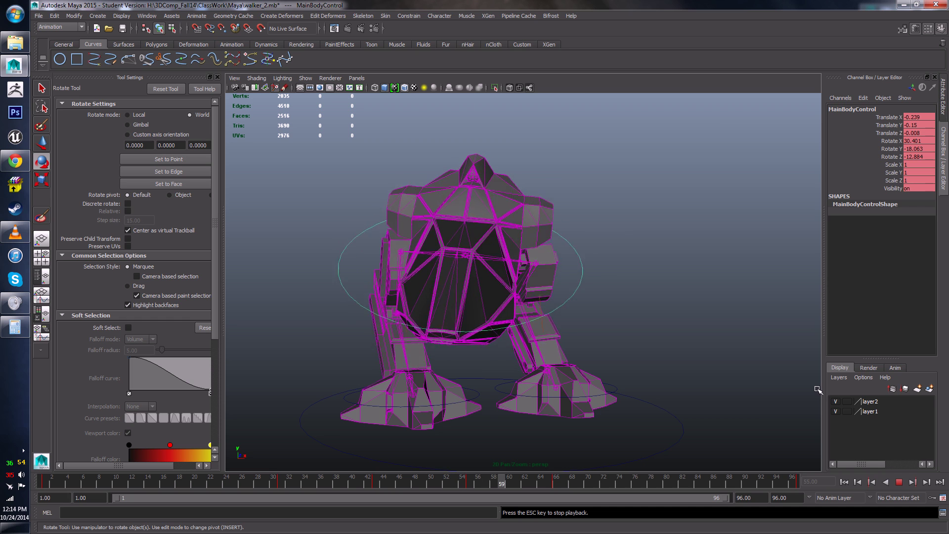
{"action": "left_click", "coordinate": [901, 484]}
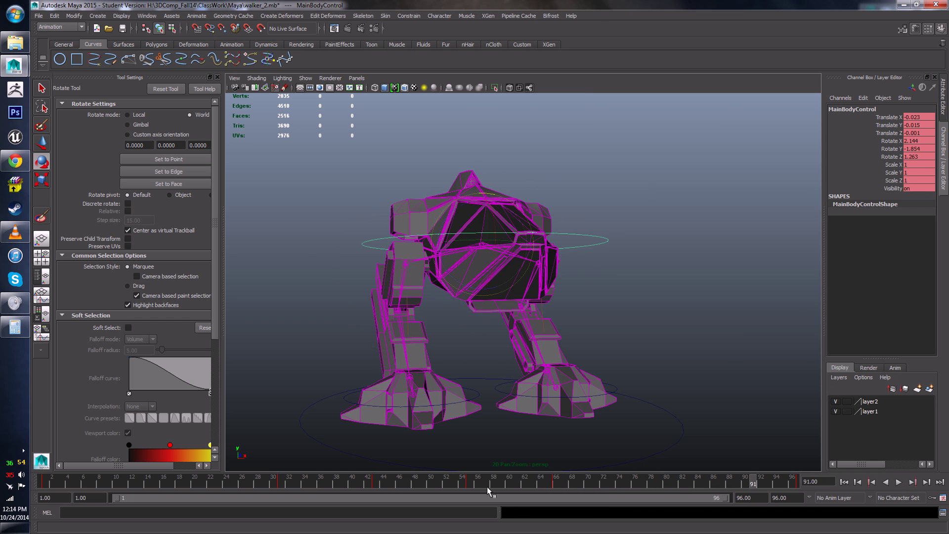
{"action": "left_click", "coordinate": [469, 489]}
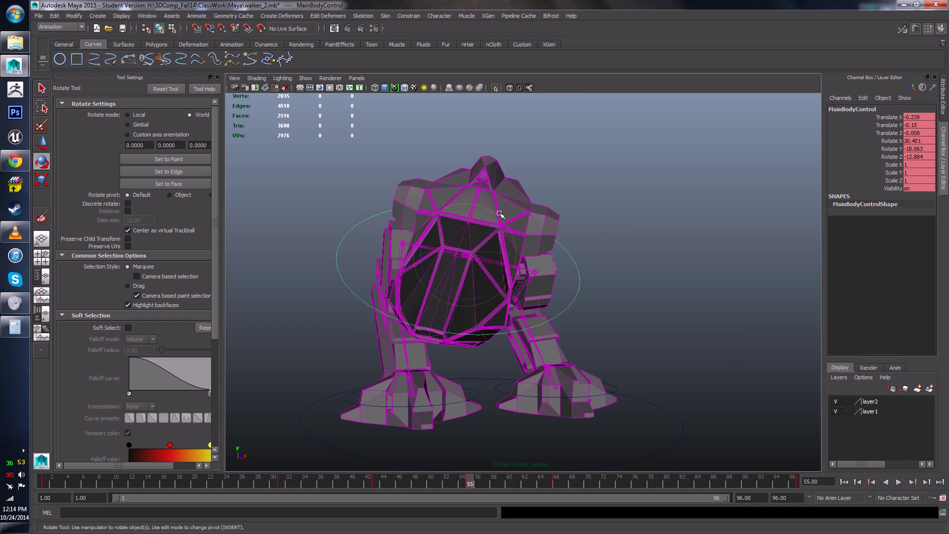
{"action": "left_click_drag", "start_coordinate": [500, 214], "coordinate": [491, 207]}
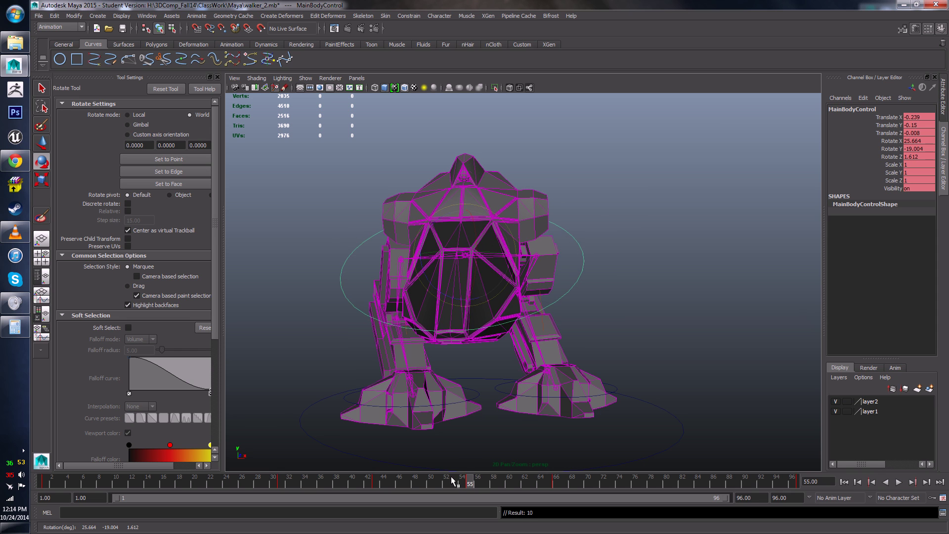
{"action": "left_click_drag", "start_coordinate": [451, 481], "coordinate": [415, 482]}
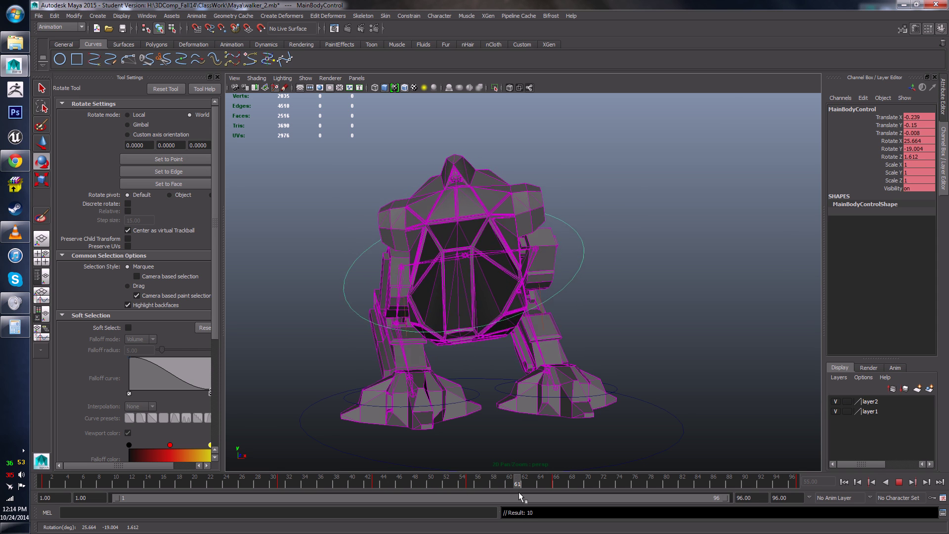
- Move the main body control's held-pose key to frame 73 and its tilt key to frame 58, and play the animation
{"action": "left_click", "coordinate": [556, 489]}
{"action": "left_click", "coordinate": [556, 487], "text": "shift"}
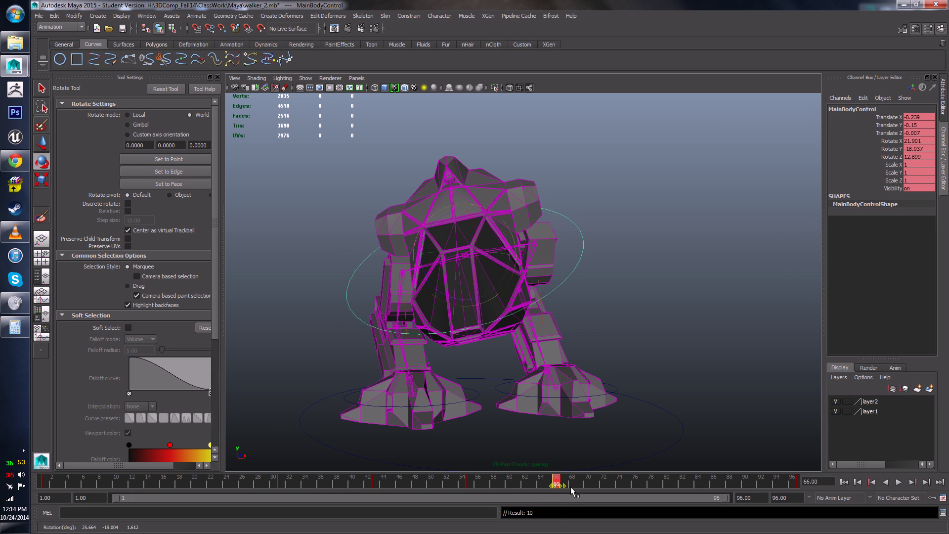
{"action": "left_click_drag", "start_coordinate": [560, 488], "coordinate": [494, 487]}
{"action": "key", "text": "alt+v"}
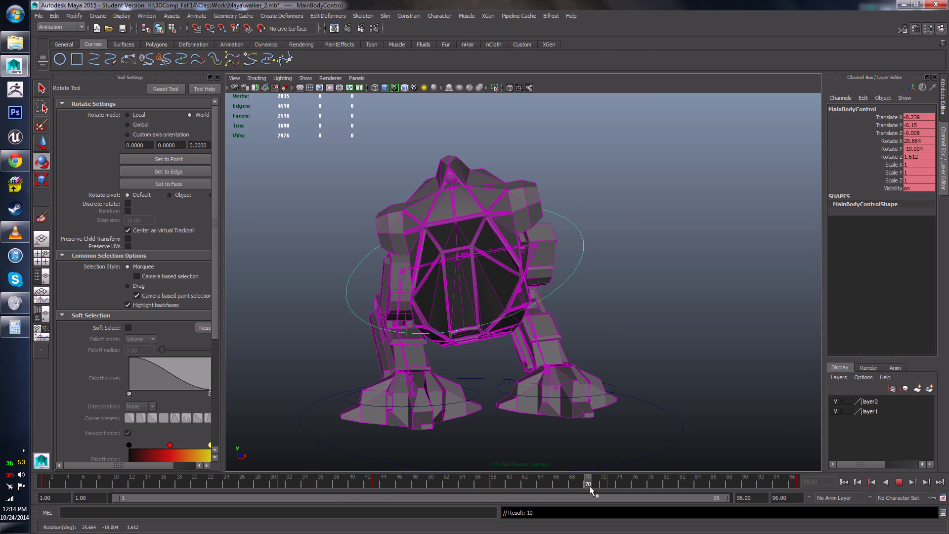
- Key the main body control's in-between pose at frame 66 and play back the motion
{"action": "mouse_move", "coordinate": [606, 487]}
{"action": "left_mouse_down"}
{"action": "mouse_move", "coordinate": [303, 484]}
{"action": "mouse_move", "coordinate": [603, 488]}
{"action": "left_mouse_up"}
{"action": "left_click_drag", "start_coordinate": [504, 486], "coordinate": [557, 491]}
{"action": "key", "text": "alt+v"}
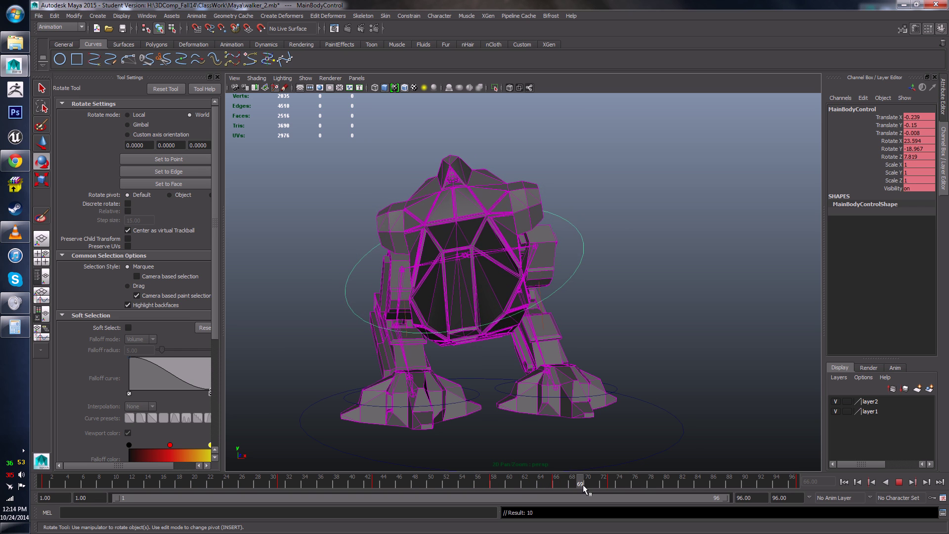
- Raise and turn the main body control at frame 73, keying rotations of about -6.6, 4.1 and 5.2 degrees in X, Y and Z
{"action": "left_click", "coordinate": [613, 489]}
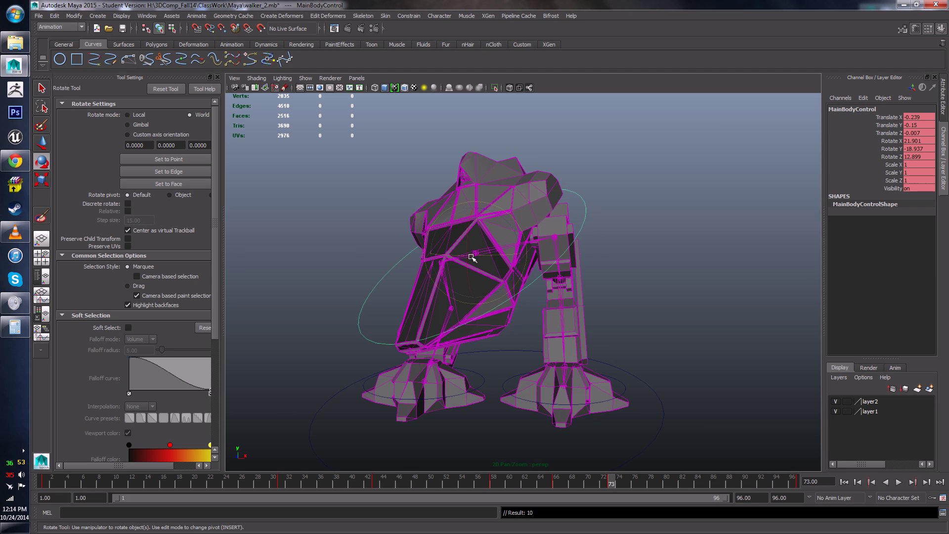
{"action": "key", "text": "w"}
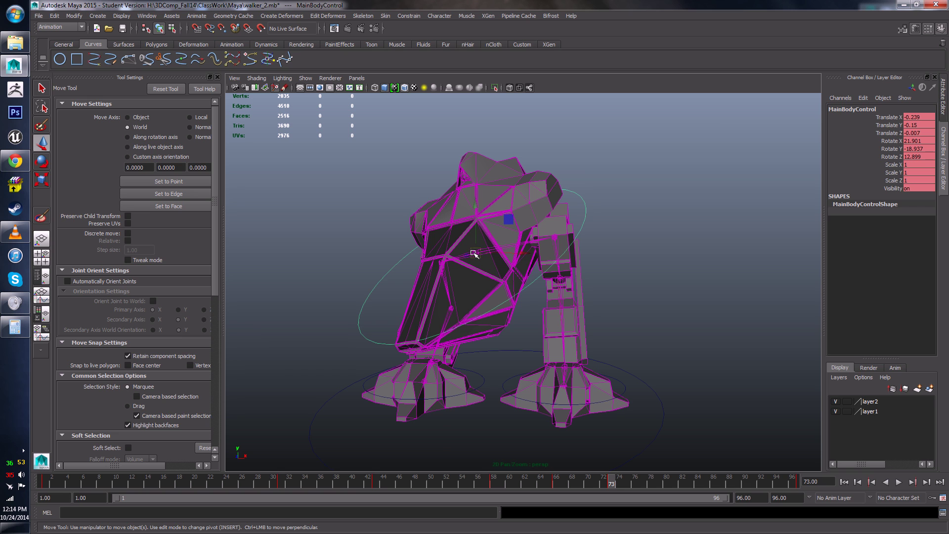
{"action": "left_click_drag", "start_coordinate": [474, 253], "coordinate": [494, 198]}
{"action": "key", "text": "e"}
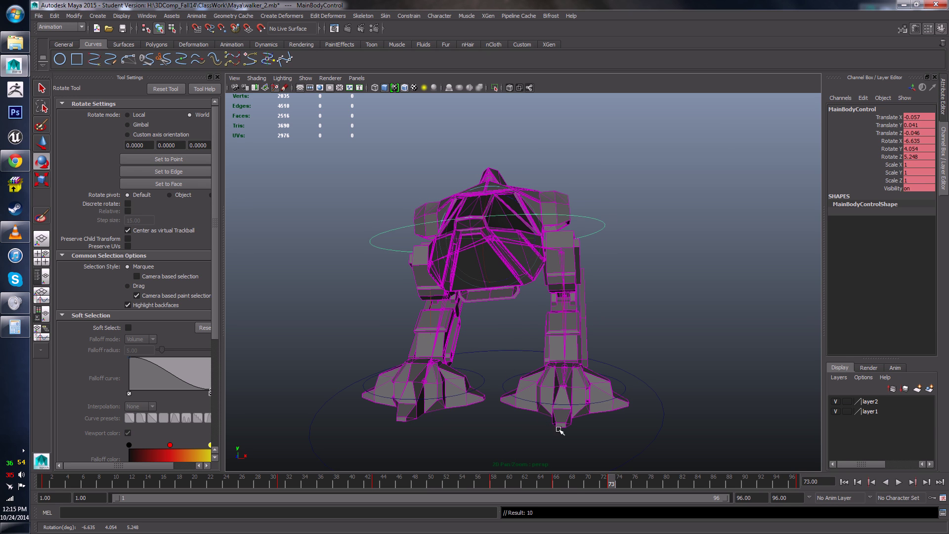
- Play and scrub the animation from several angles to examine the body's turn back from the held pose through frame 96
{"action": "key", "text": "alt+v"}
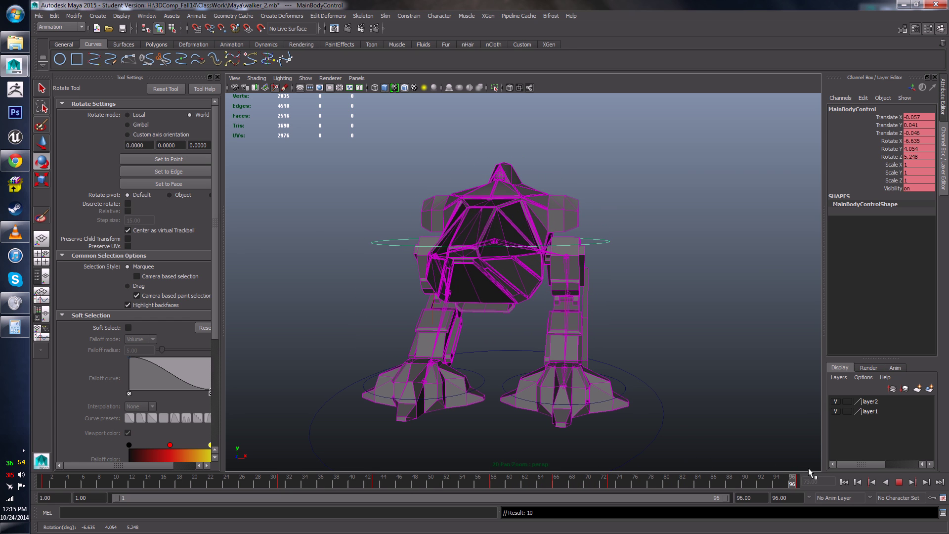
{"action": "key", "text": "alt+v"}
{"action": "key", "text": "alt+v"}
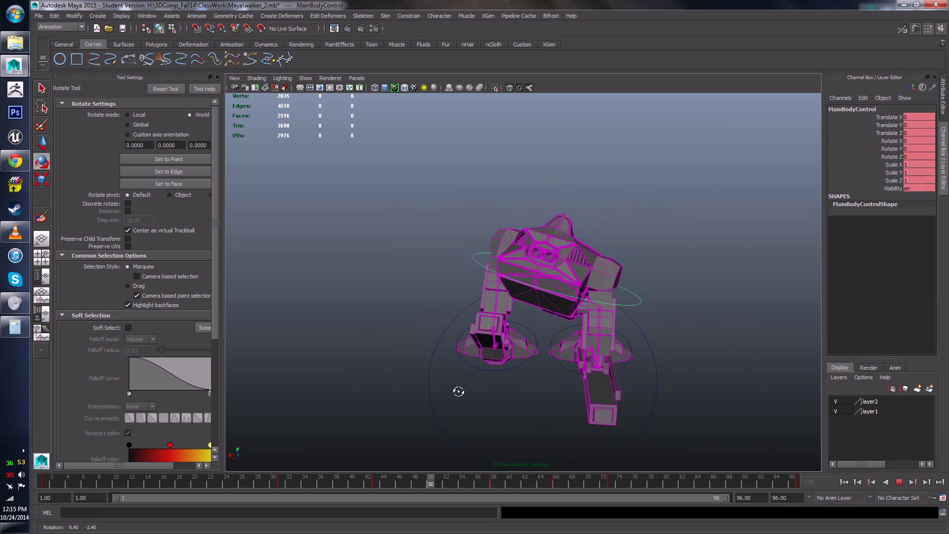
{"action": "left_click_drag", "start_coordinate": [457, 392], "coordinate": [477, 378], "text": "alt"}
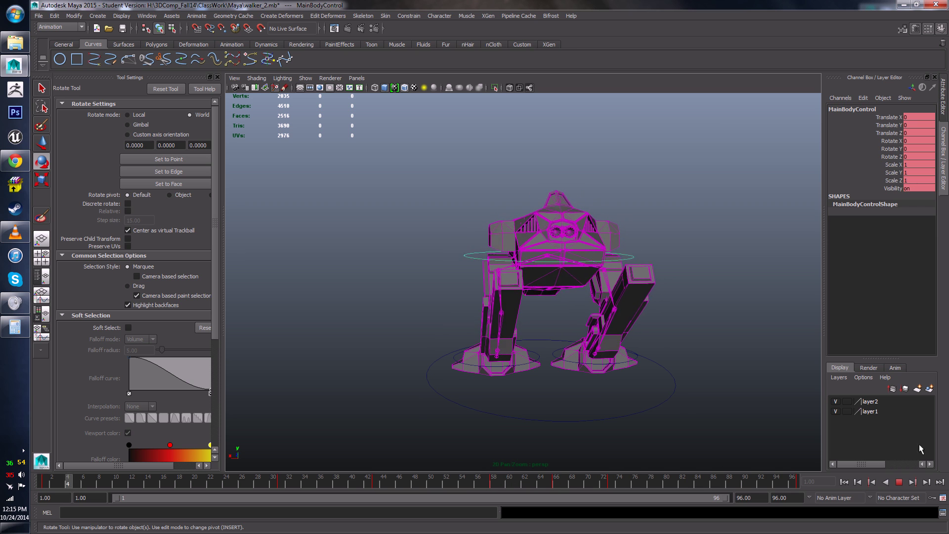
{"action": "key", "text": "Escape"}
{"action": "mouse_move", "coordinate": [652, 480]}
{"action": "left_mouse_down"}
{"action": "mouse_move", "coordinate": [542, 480]}
{"action": "mouse_move", "coordinate": [636, 485]}
{"action": "left_mouse_up"}
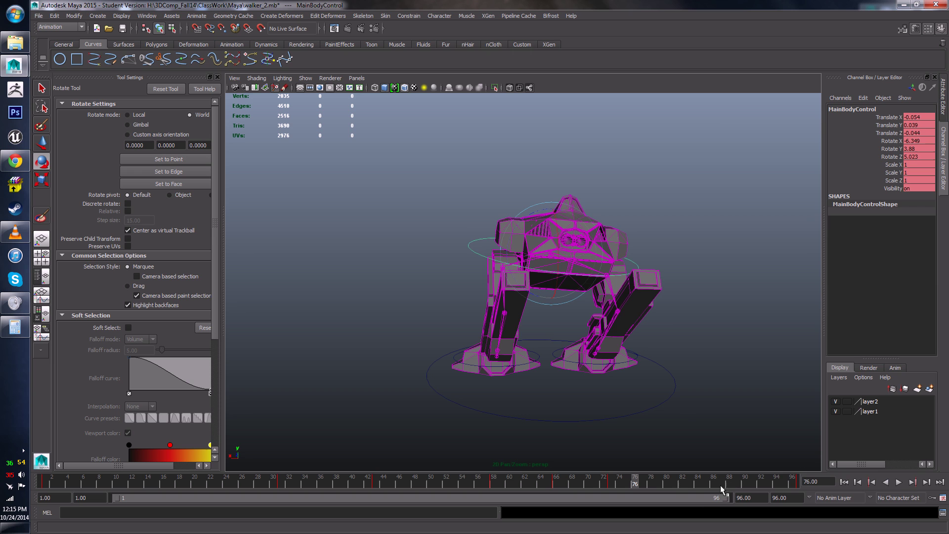
{"action": "left_click", "coordinate": [795, 480]}
{"action": "key", "text": "alt+v"}
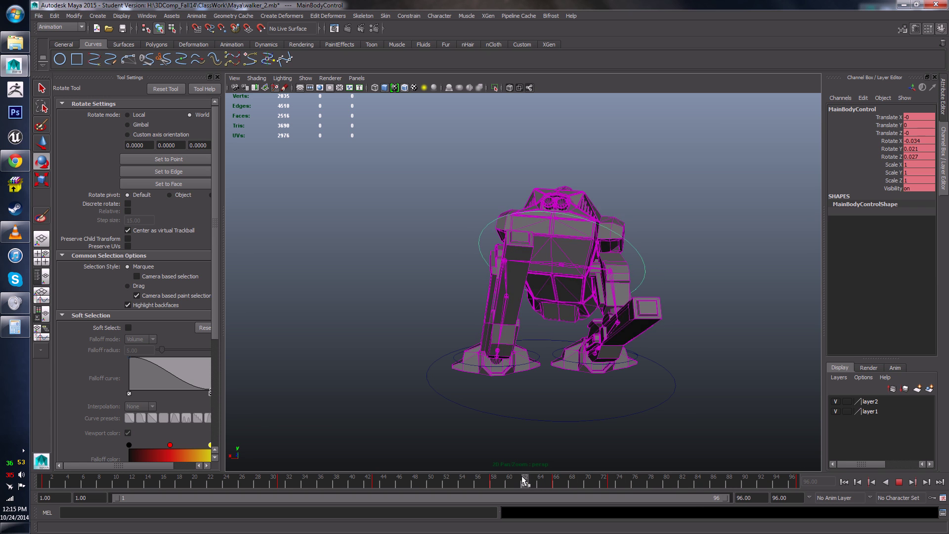
- Key the main body control at frame 79 with all translation and rotation values set to 0, and play the animation
{"action": "left_click", "coordinate": [660, 480]}
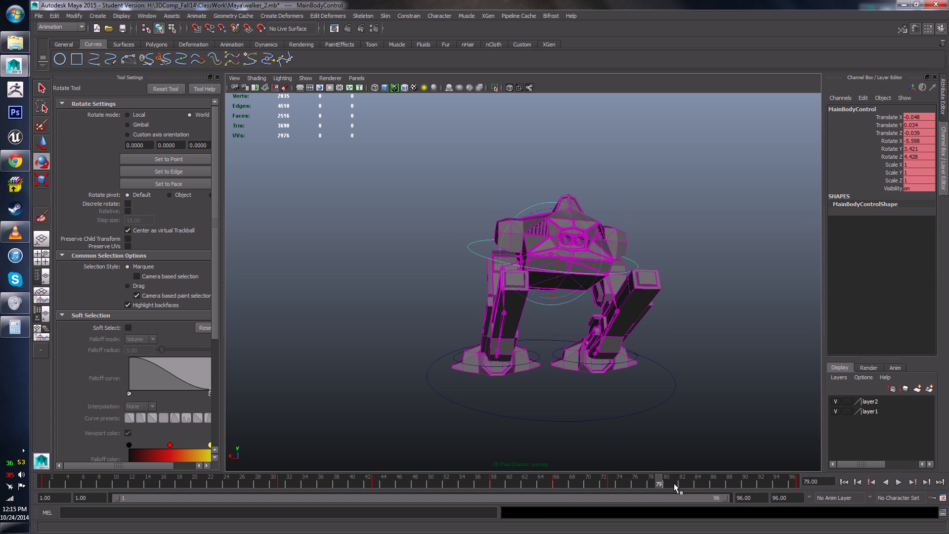
{"action": "left_click", "coordinate": [915, 125]}
{"action": "type", "text": "0"}
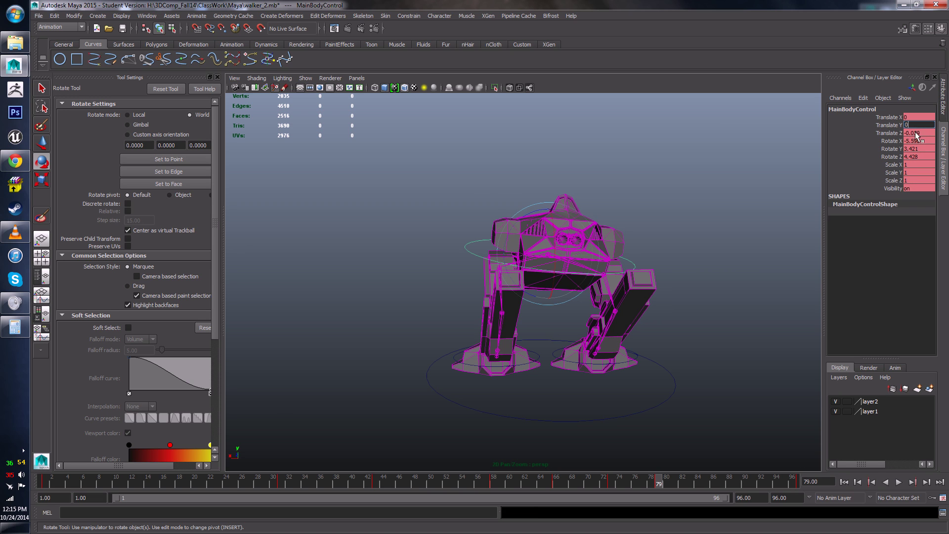
{"action": "left_click", "coordinate": [915, 134]}
{"action": "type", "text": "0"}
{"action": "left_click", "coordinate": [916, 142]}
{"action": "type", "text": "0"}
{"action": "left_click", "coordinate": [916, 149]}
{"action": "type", "text": "0"}
{"action": "left_click", "coordinate": [915, 157]}
{"action": "type", "text": "0"}
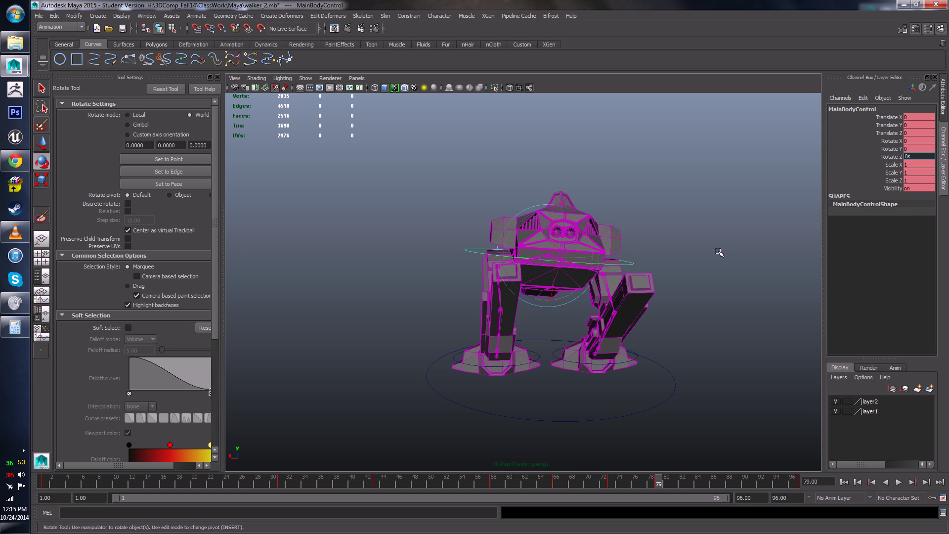
{"action": "key", "text": "Return"}
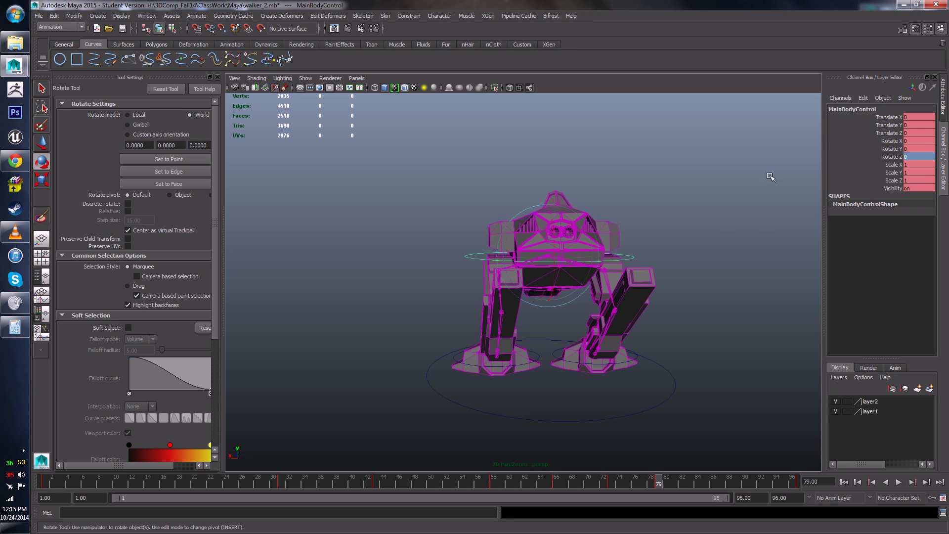
{"action": "left_click_drag", "start_coordinate": [645, 490], "coordinate": [172, 485]}
{"action": "left_click", "coordinate": [899, 483]}
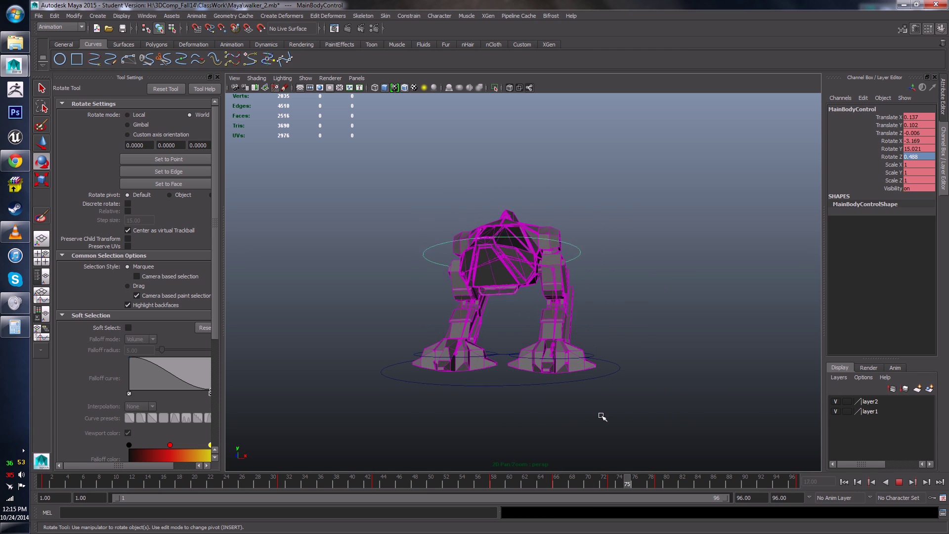
{"action": "left_click", "coordinate": [899, 482]}
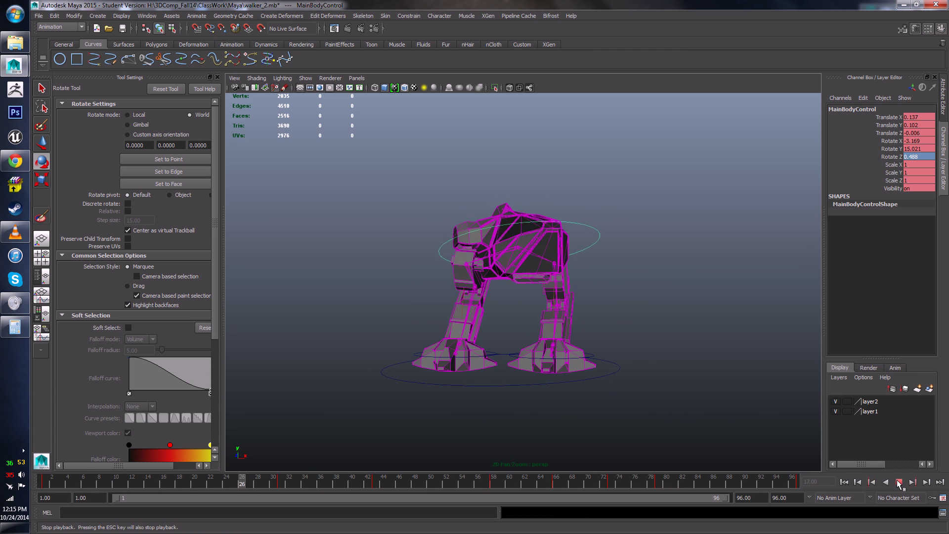
{"action": "key", "text": "alt+v"}
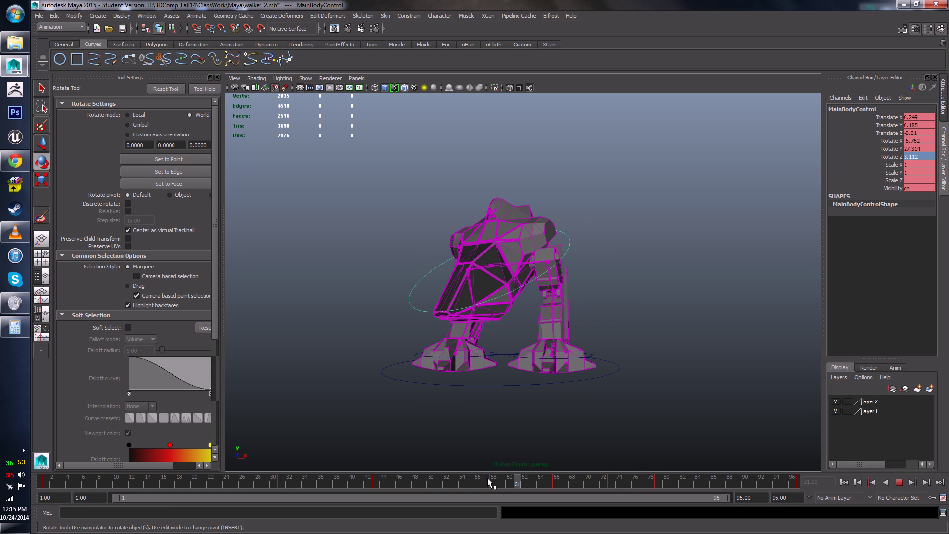
- Key a slight body dip at frame 88 by lowering the main body control to about -0.054 in Y, and play it back
{"action": "left_click", "coordinate": [712, 478]}
{"action": "mouse_move", "coordinate": [716, 493]}
{"action": "left_mouse_down"}
{"action": "mouse_move", "coordinate": [657, 488]}
{"action": "mouse_move", "coordinate": [810, 502]}
{"action": "mouse_move", "coordinate": [685, 486]}
{"action": "mouse_move", "coordinate": [729, 491]}
{"action": "left_mouse_up"}
{"action": "key", "text": "w"}
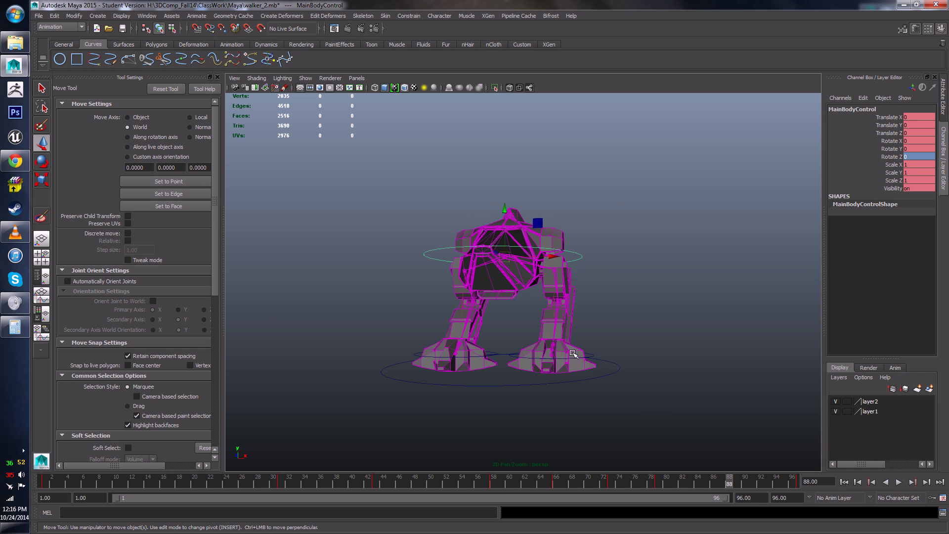
{"action": "left_click_drag", "start_coordinate": [573, 354], "coordinate": [534, 193], "text": "alt"}
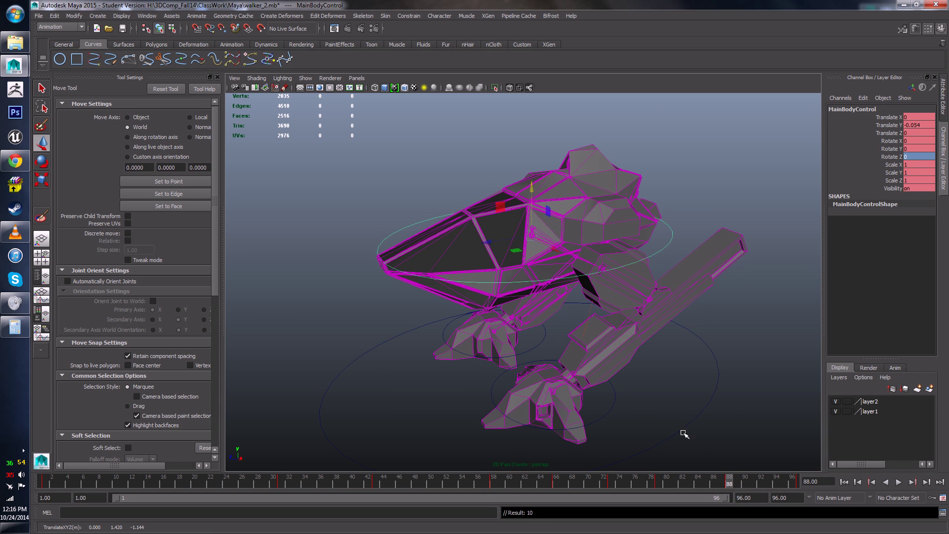
{"action": "left_click", "coordinate": [899, 482]}
{"action": "left_click_drag", "start_coordinate": [744, 448], "coordinate": [588, 394], "text": "alt"}
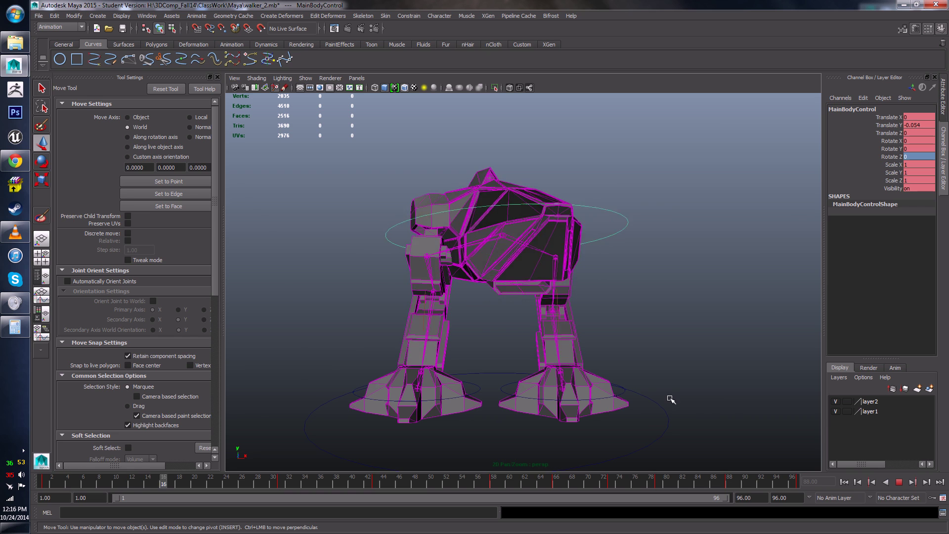
{"action": "left_click_drag", "start_coordinate": [656, 400], "coordinate": [679, 412], "text": "alt"}
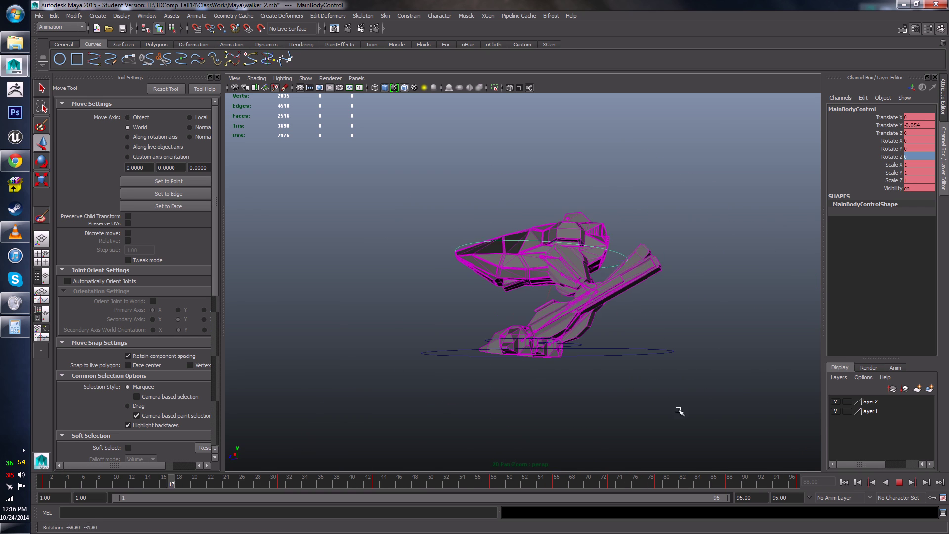
- Scrub the frames just after 79 from a close side view to examine how the body starts its dip
{"action": "key", "text": "Escape"}
{"action": "left_click", "coordinate": [668, 480]}
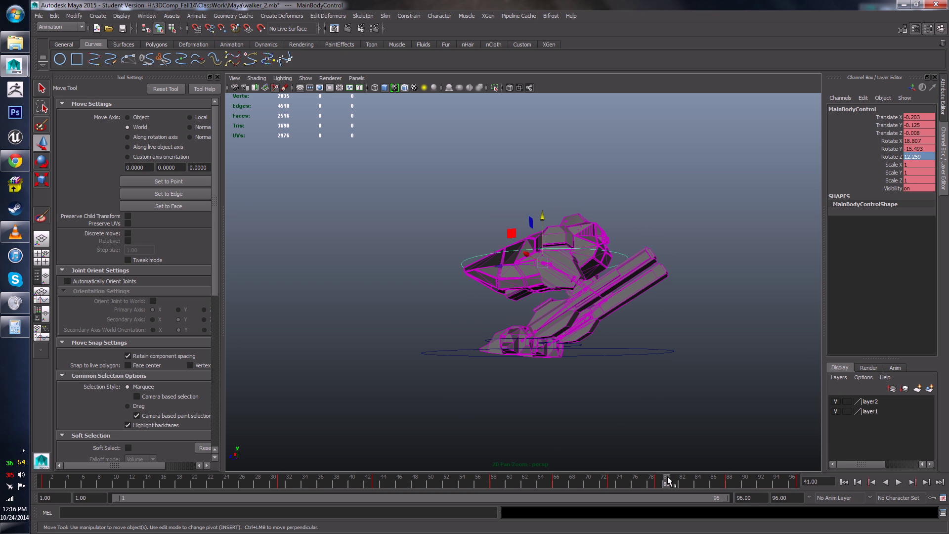
{"action": "left_click_drag", "start_coordinate": [667, 480], "coordinate": [660, 480]}
{"action": "left_click_drag", "start_coordinate": [361, 375], "coordinate": [481, 397], "text": "alt"}
{"action": "right_click_drag", "start_coordinate": [481, 397], "coordinate": [587, 424], "text": "alt"}
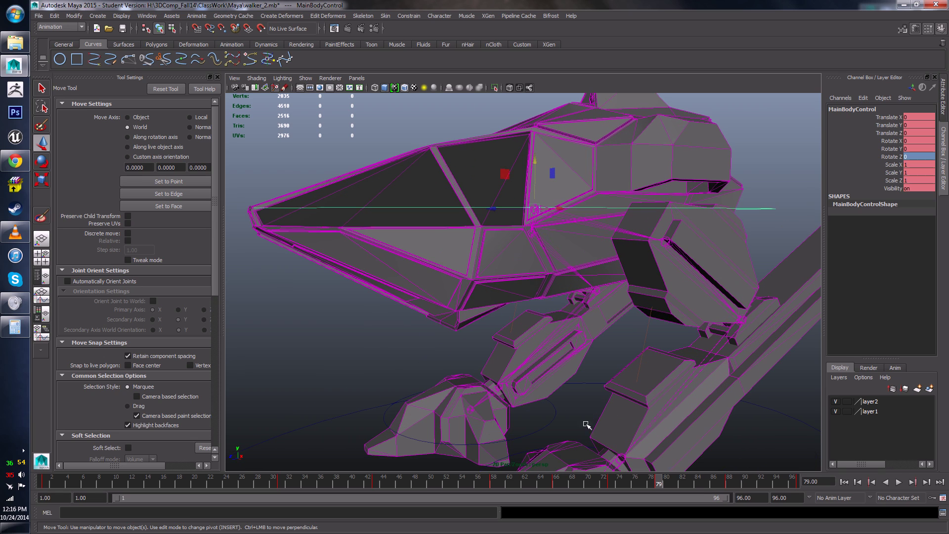
{"action": "left_click", "coordinate": [667, 481]}
{"action": "left_click", "coordinate": [658, 481]}
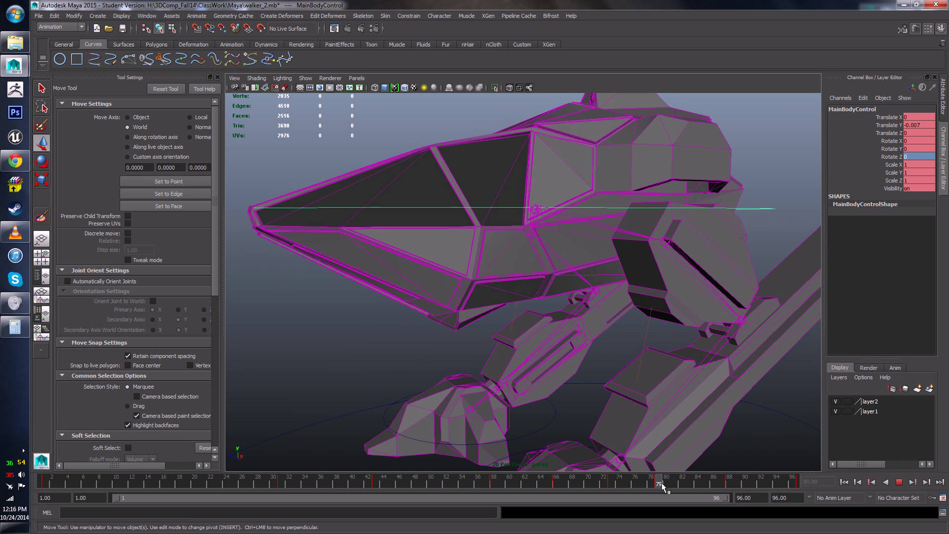
{"action": "left_click_drag", "start_coordinate": [629, 360], "coordinate": [589, 359], "text": "alt"}
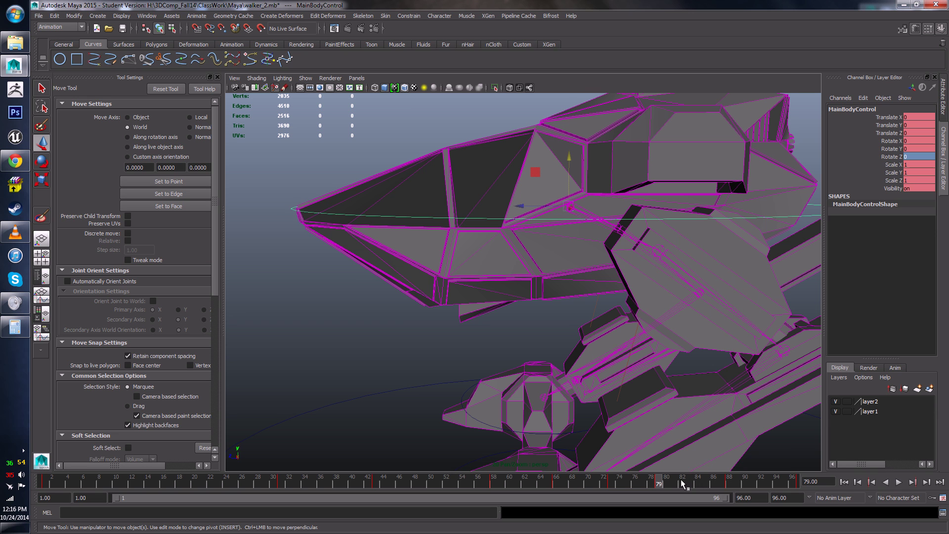
{"action": "mouse_move", "coordinate": [683, 483]}
{"action": "left_mouse_down"}
{"action": "mouse_move", "coordinate": [727, 483]}
{"action": "mouse_move", "coordinate": [663, 483]}
{"action": "mouse_move", "coordinate": [729, 486]}
{"action": "mouse_move", "coordinate": [663, 483]}
{"action": "mouse_move", "coordinate": [675, 483]}
{"action": "left_mouse_up"}
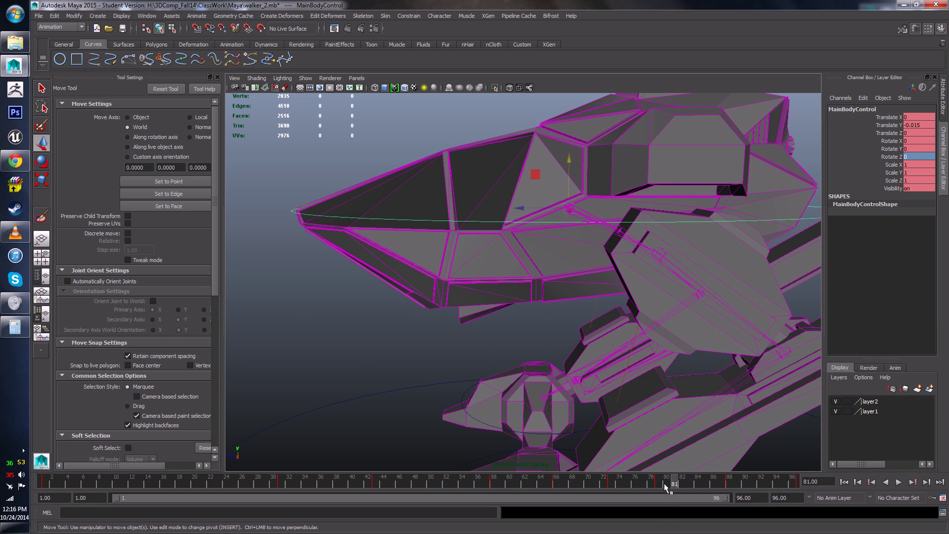
{"action": "scroll", "coordinate": [613, 426], "scroll_direction": "down", "scroll_amount": 3}
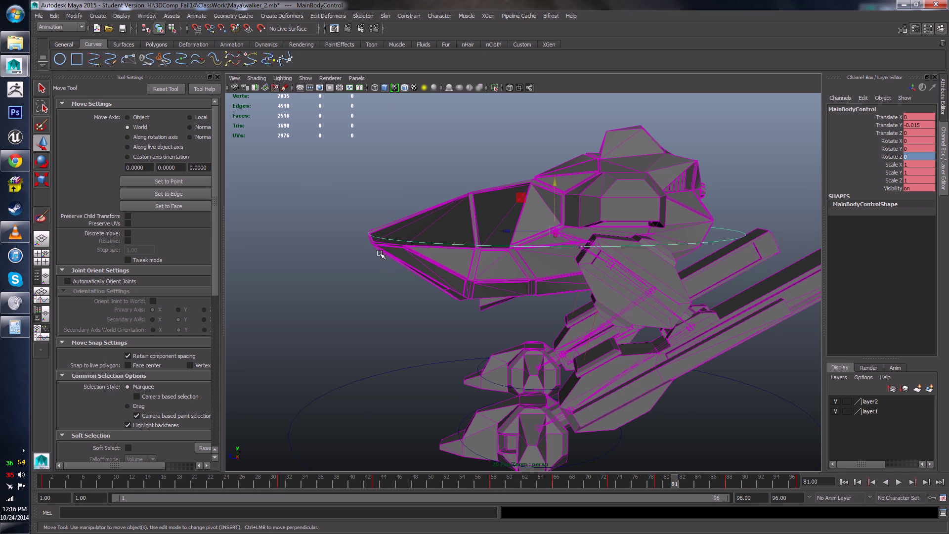
{"action": "left_click_drag", "start_coordinate": [654, 485], "coordinate": [676, 506]}
{"action": "scroll", "coordinate": [484, 294], "scroll_direction": "up", "scroll_amount": 2}
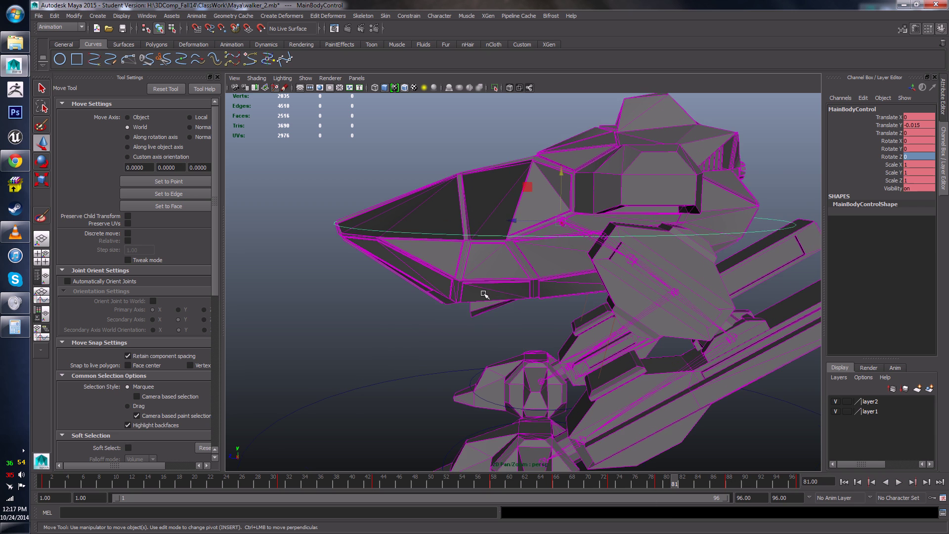
- Key a subtle body pitch at frame 81 by rotating the main body control to about -1.1 degrees in X, and play the animation
{"action": "left_click_drag", "start_coordinate": [484, 294], "coordinate": [480, 299], "text": "alt"}
{"action": "key", "text": "e"}
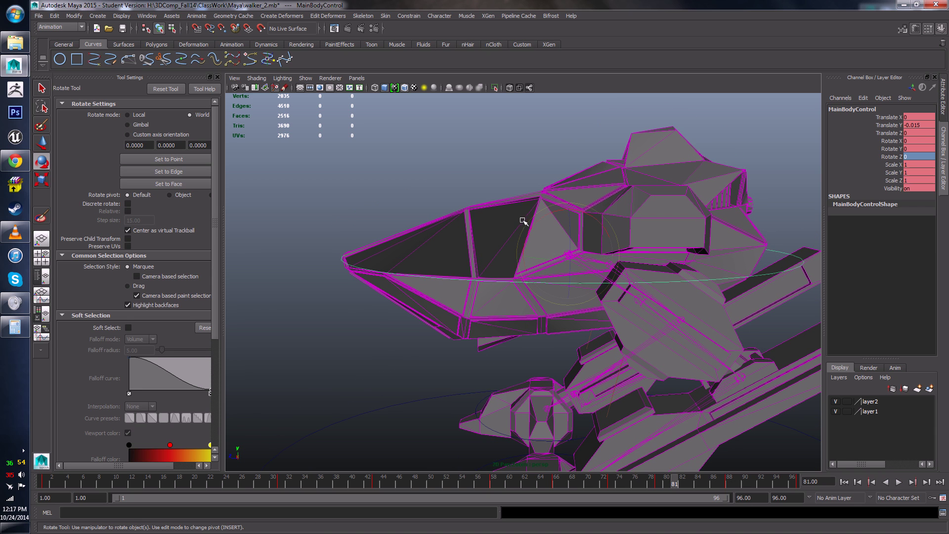
{"action": "left_click_drag", "start_coordinate": [525, 235], "coordinate": [526, 237]}
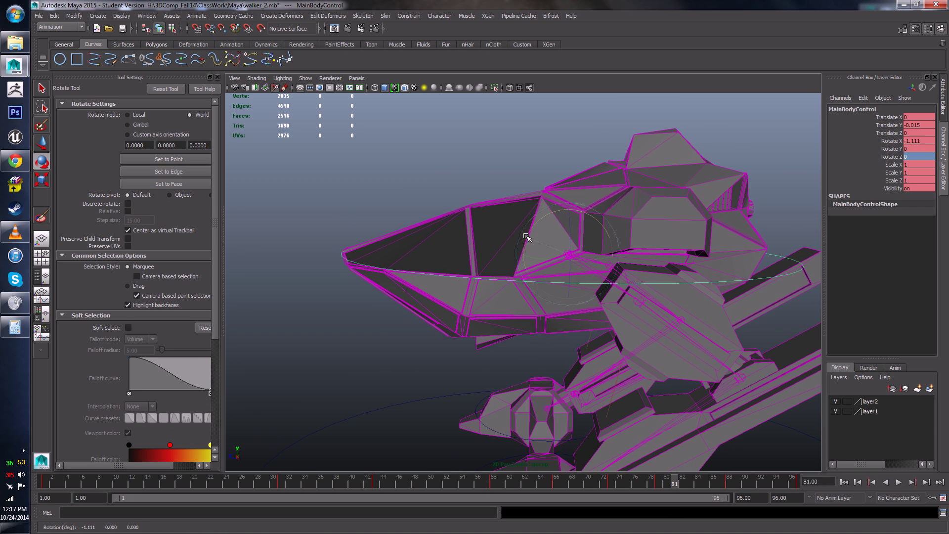
{"action": "key", "text": "alt+v"}
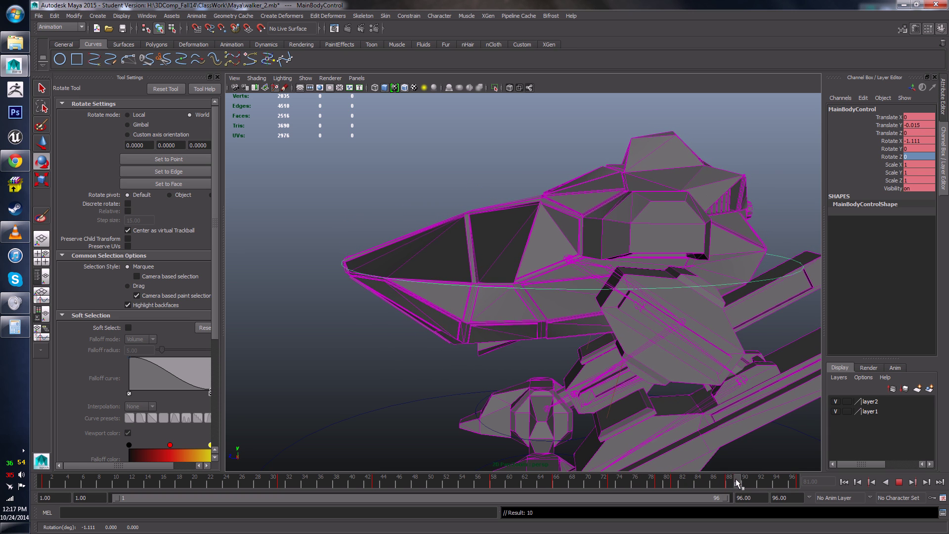
- Pitch the main body control to about 1.1 degrees in X at frame 90, and play the animation
{"action": "key", "text": "alt+v"}
{"action": "left_click_drag", "start_coordinate": [527, 239], "coordinate": [526, 240]}
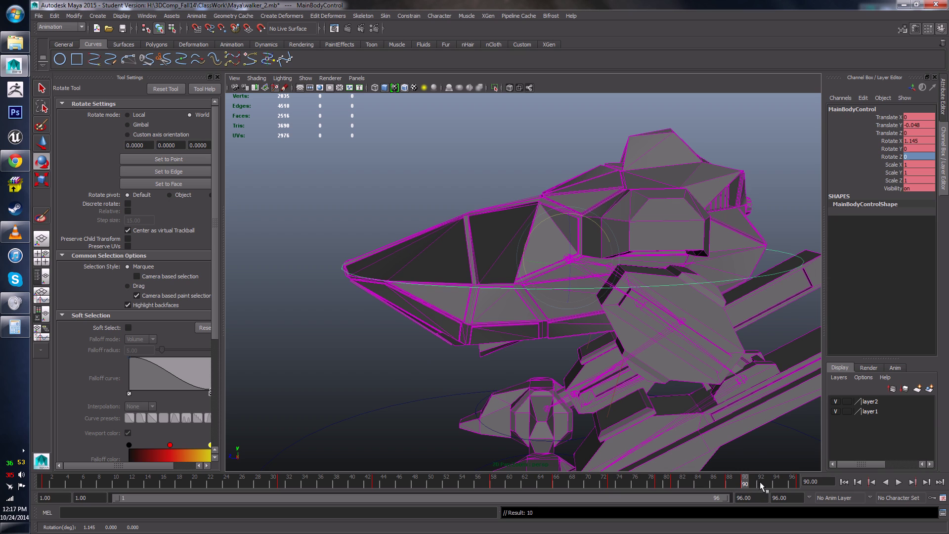
{"action": "left_click_drag", "start_coordinate": [761, 482], "coordinate": [376, 484]}
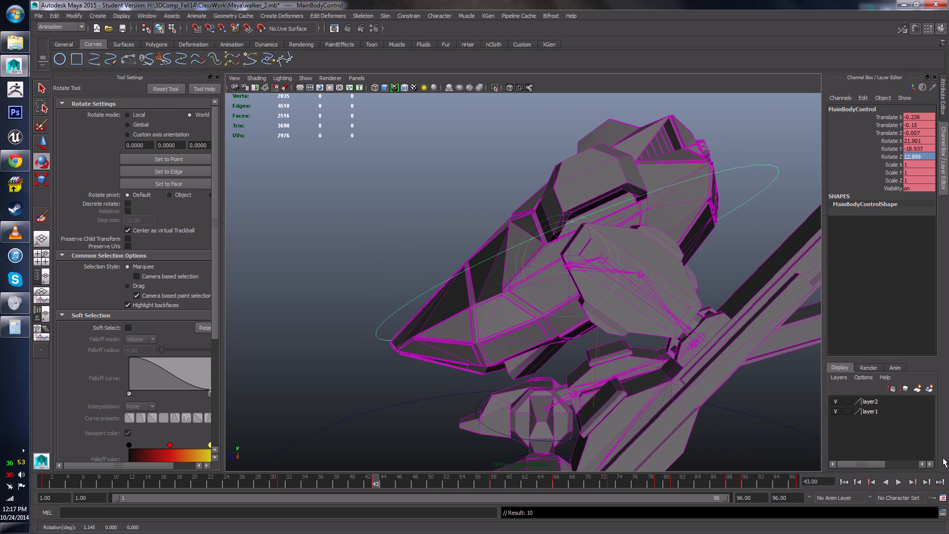
{"action": "left_click", "coordinate": [899, 482]}
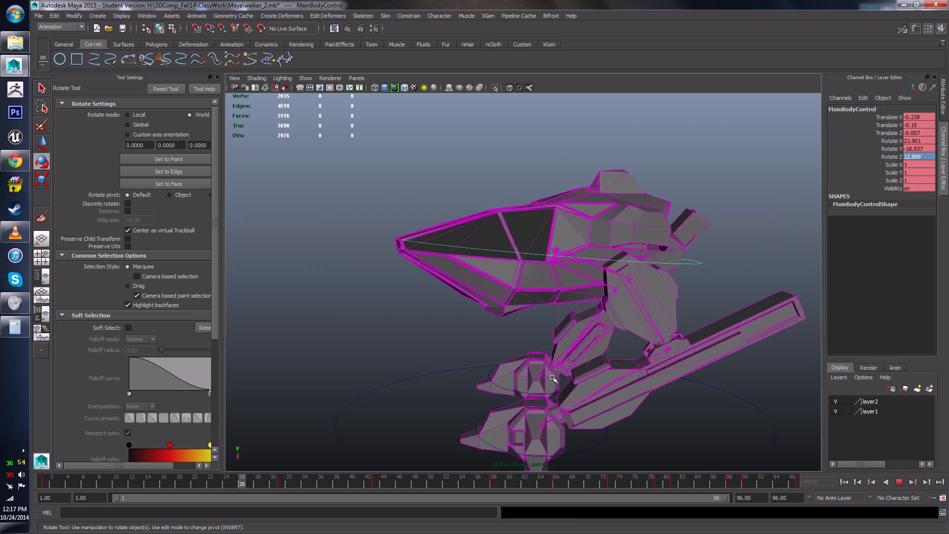
- Scrub frames 70 to 76 from the front and play the animation to examine the body's turn back to neutral
{"action": "left_click_drag", "start_coordinate": [552, 378], "coordinate": [502, 379], "text": "alt"}
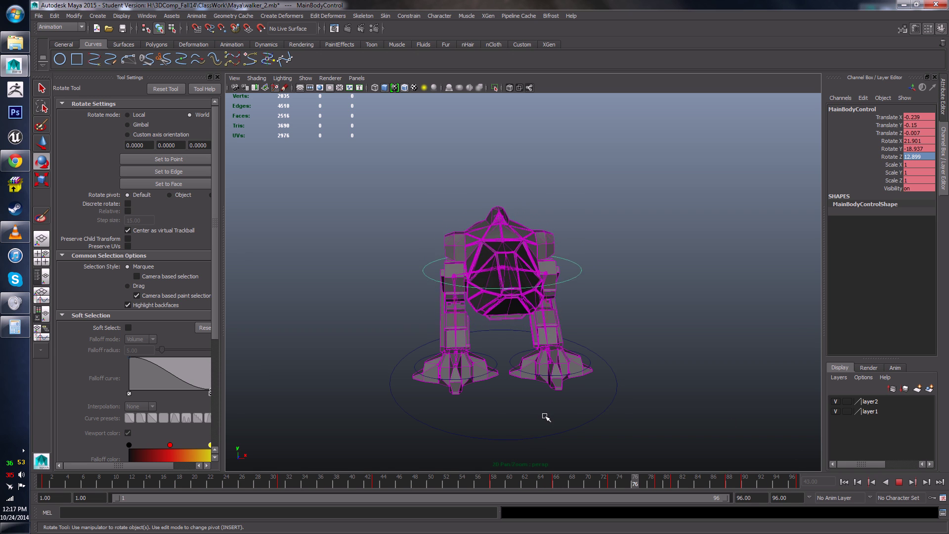
{"action": "left_click_drag", "start_coordinate": [547, 410], "coordinate": [541, 424], "text": "alt"}
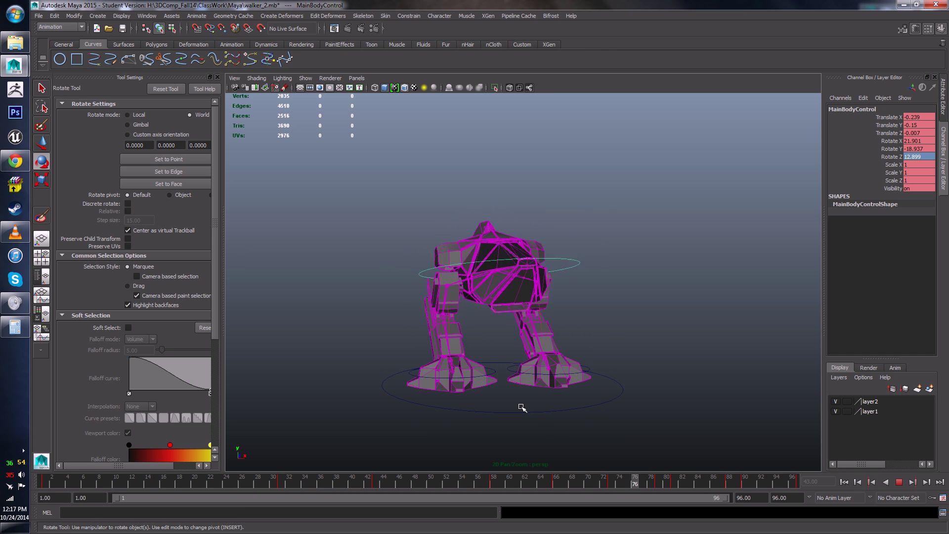
{"action": "left_click_drag", "start_coordinate": [522, 408], "coordinate": [503, 416], "text": "alt"}
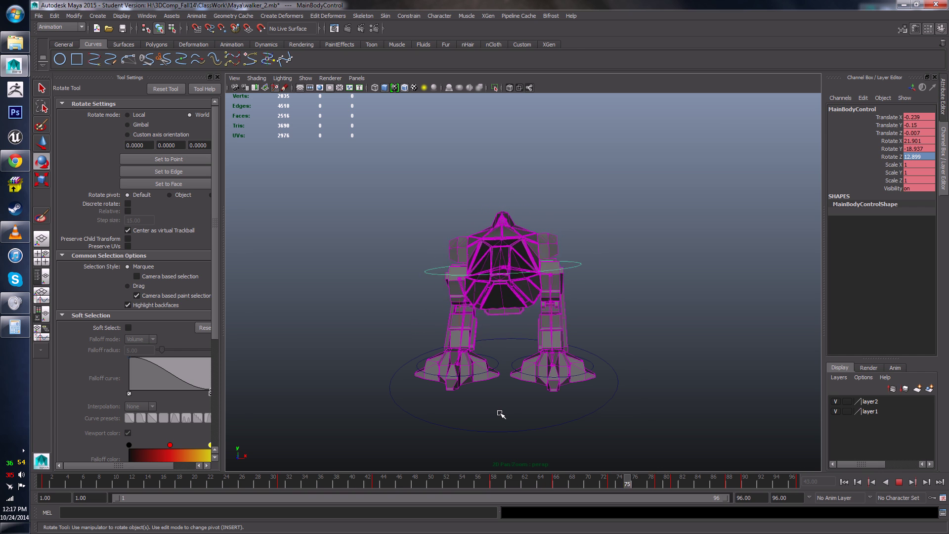
{"action": "mouse_move", "coordinate": [556, 482]}
{"action": "left_mouse_down"}
{"action": "mouse_move", "coordinate": [508, 482]}
{"action": "mouse_move", "coordinate": [549, 490]}
{"action": "left_mouse_up"}
{"action": "left_click_drag", "start_coordinate": [619, 484], "coordinate": [590, 483]}
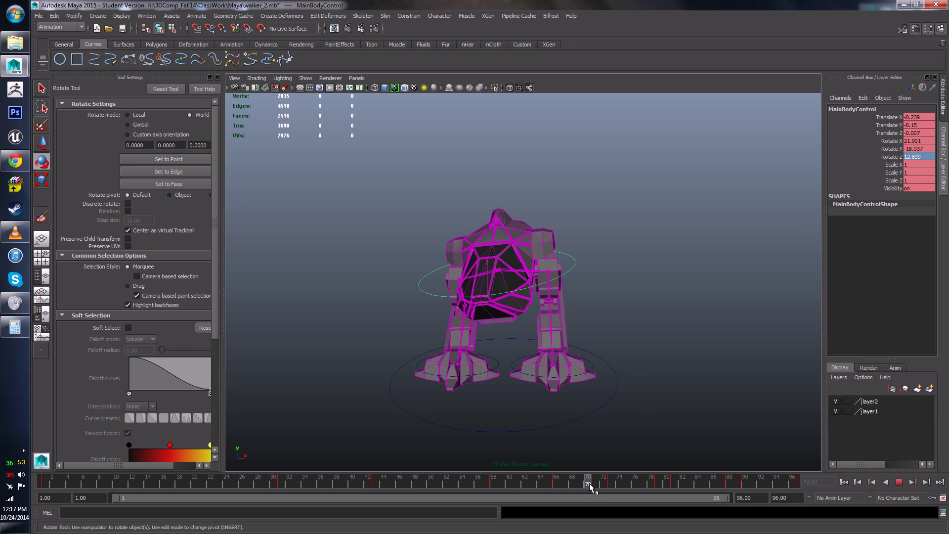
{"action": "left_click_drag", "start_coordinate": [647, 485], "coordinate": [609, 485]}
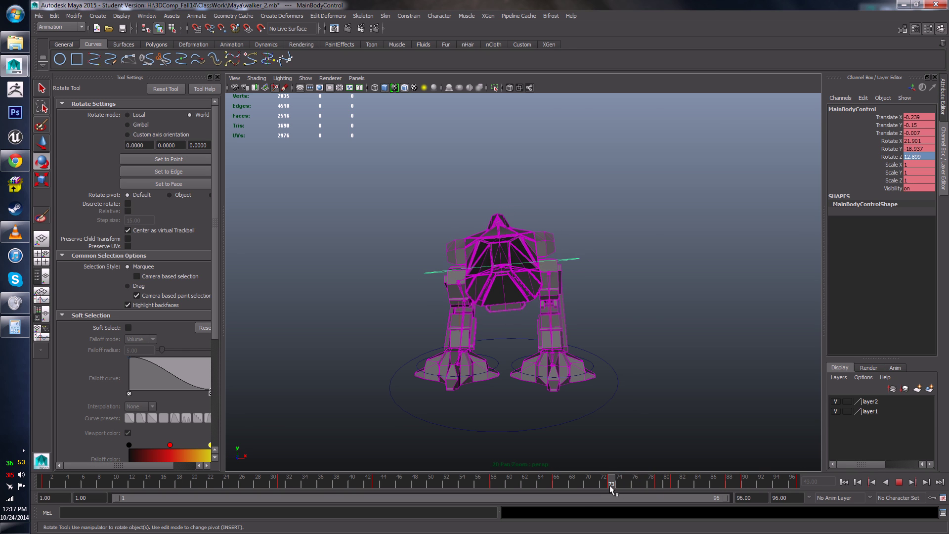
{"action": "key", "text": "alt+v"}
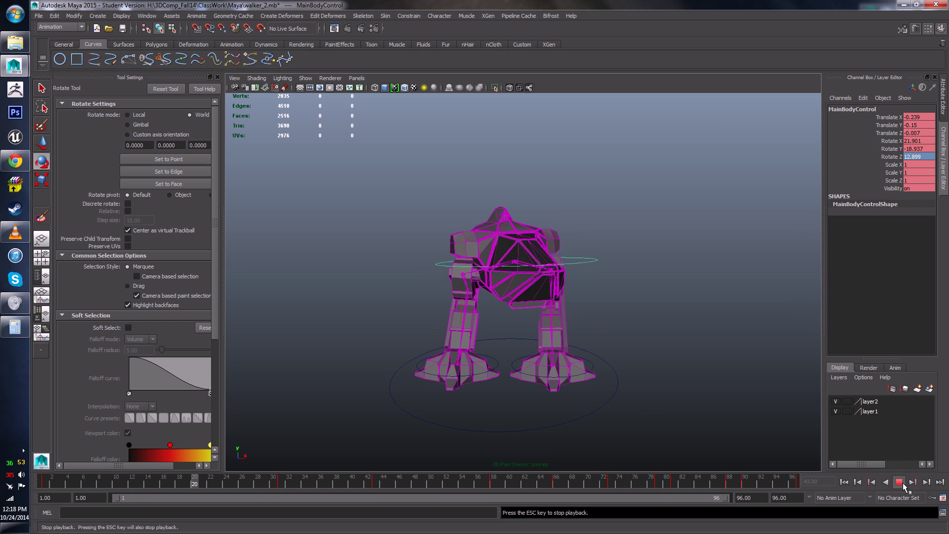
- Key the main body control's rotation at frame 73 to about -4.5, 3.2 and 4.6 degrees in X, Y and Z, and scrub the surrounding frames
{"action": "left_click", "coordinate": [903, 483]}
{"action": "left_click", "coordinate": [613, 482]}
{"action": "left_click_drag", "start_coordinate": [516, 391], "coordinate": [517, 268], "text": "alt"}
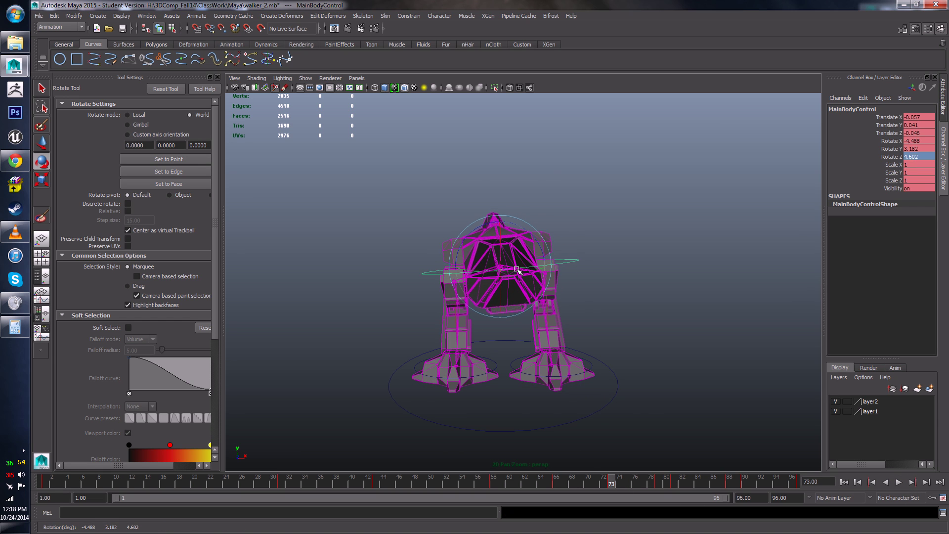
{"action": "left_click_drag", "start_coordinate": [595, 480], "coordinate": [554, 481]}
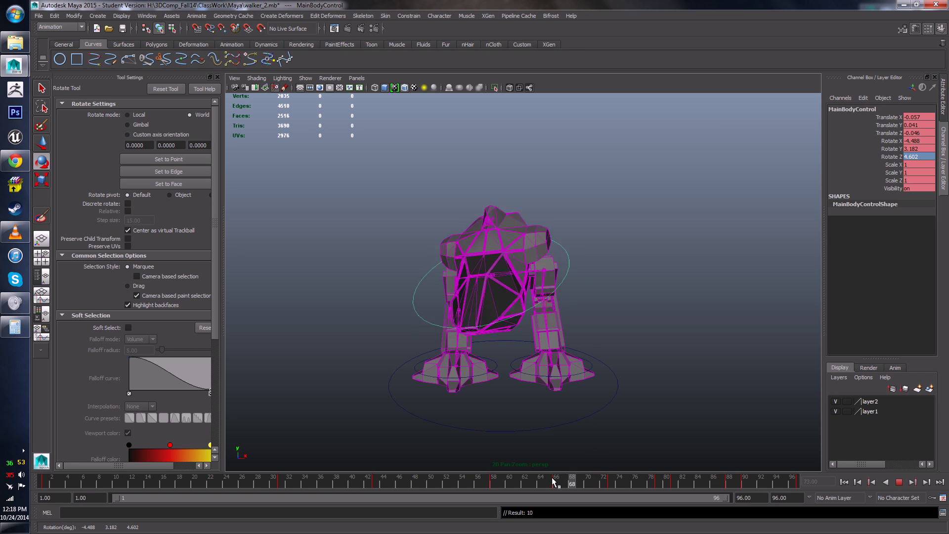
{"action": "left_click_drag", "start_coordinate": [698, 493], "coordinate": [603, 490]}
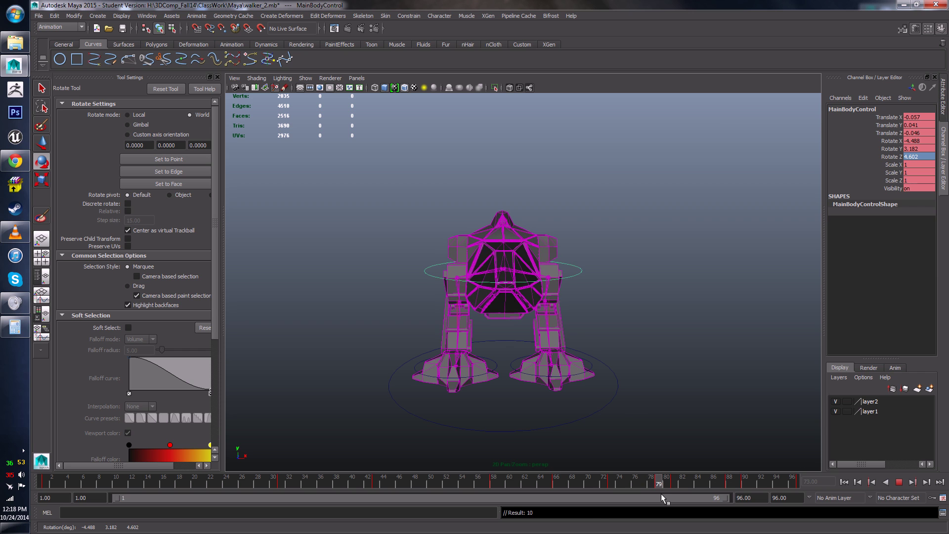
{"action": "left_click_drag", "start_coordinate": [666, 494], "coordinate": [581, 494]}
- Key the main body control's rotation at frame 79 to about 1.1, -1.3 and -0.3 degrees in X, Y and Z, and play the animation
{"action": "scroll", "coordinate": [539, 374], "scroll_direction": "up", "scroll_amount": 4}
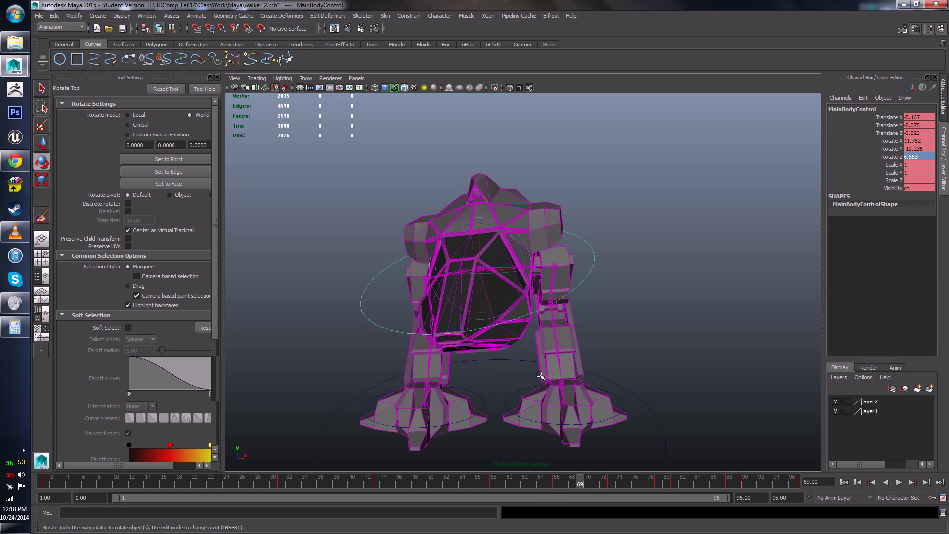
{"action": "left_click_drag", "start_coordinate": [539, 374], "coordinate": [538, 366], "text": "alt"}
{"action": "key", "text": "alt+v"}
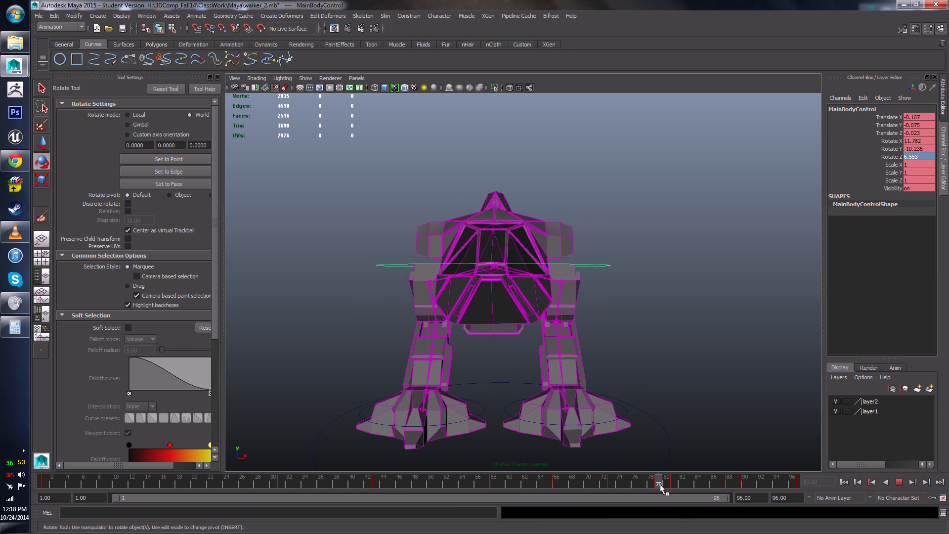
{"action": "left_click_drag", "start_coordinate": [657, 487], "coordinate": [612, 492]}
{"action": "left_click_drag", "start_coordinate": [659, 494], "coordinate": [605, 491]}
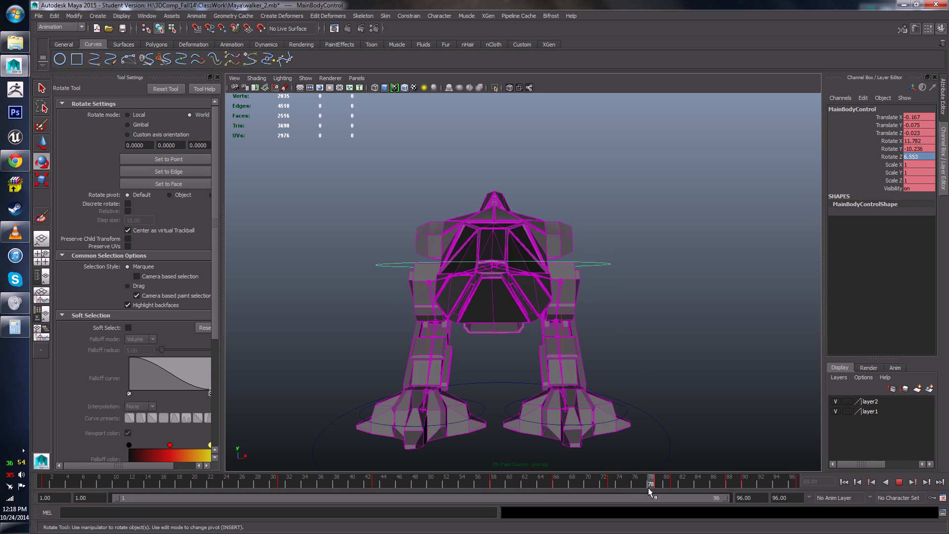
{"action": "left_click_drag", "start_coordinate": [544, 397], "coordinate": [535, 388], "text": "alt"}
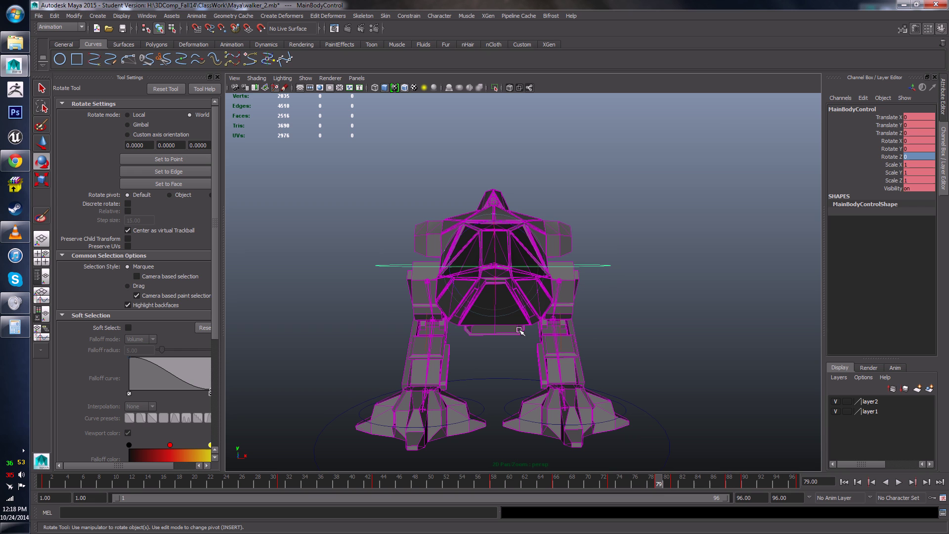
{"action": "left_click", "coordinate": [508, 268]}
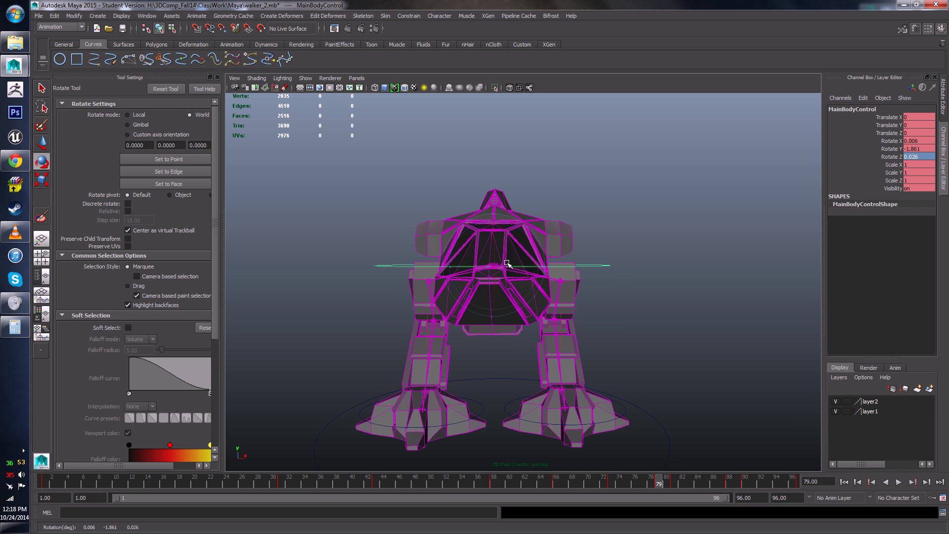
{"action": "left_click_drag", "start_coordinate": [620, 482], "coordinate": [537, 486]}
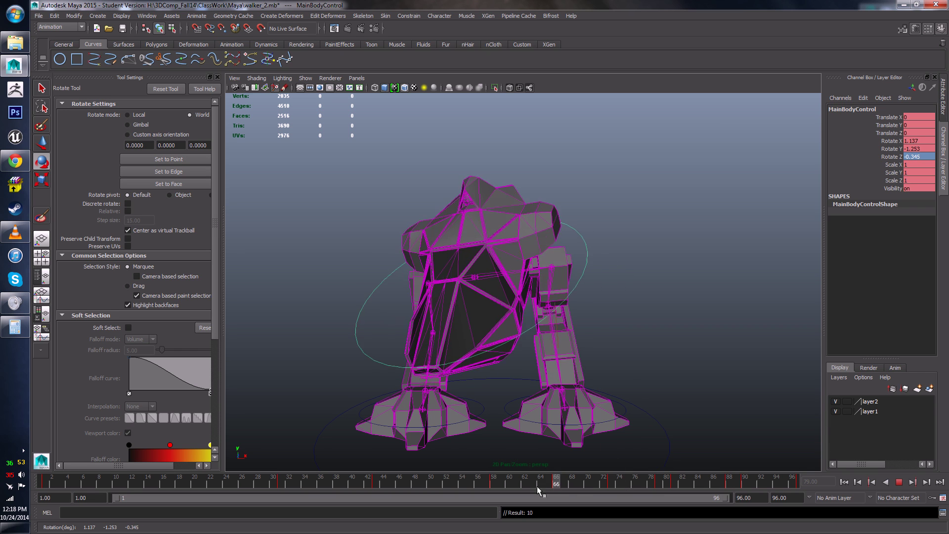
{"action": "key", "text": "alt+v"}
- Rotate the main body control at frame 81 to about 0, -0.8 and -0.5 degrees in X, Y and Z, and check the motion from several sides
{"action": "mouse_move", "coordinate": [684, 494]}
{"action": "left_mouse_down"}
{"action": "mouse_move", "coordinate": [699, 490]}
{"action": "mouse_move", "coordinate": [620, 482]}
{"action": "mouse_move", "coordinate": [673, 485]}
{"action": "left_mouse_up"}
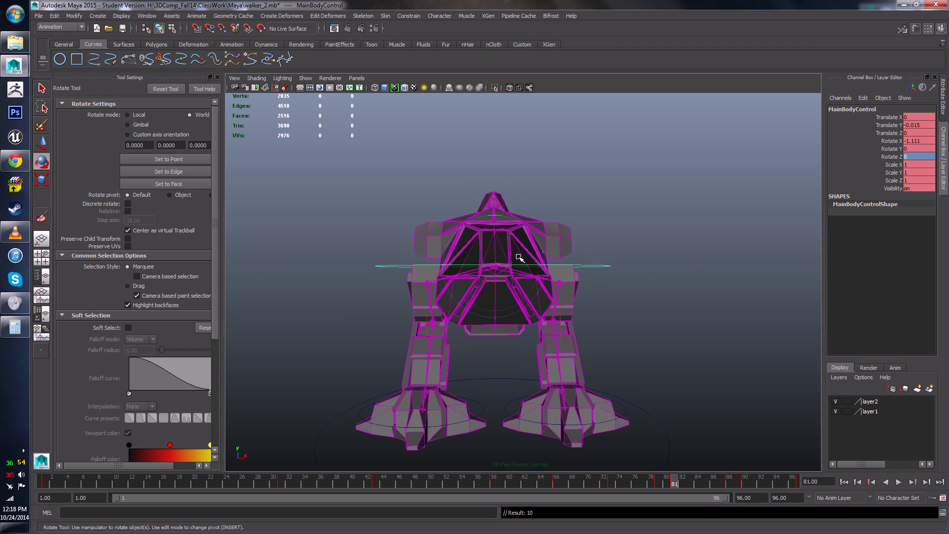
{"action": "left_click_drag", "start_coordinate": [519, 260], "coordinate": [516, 262]}
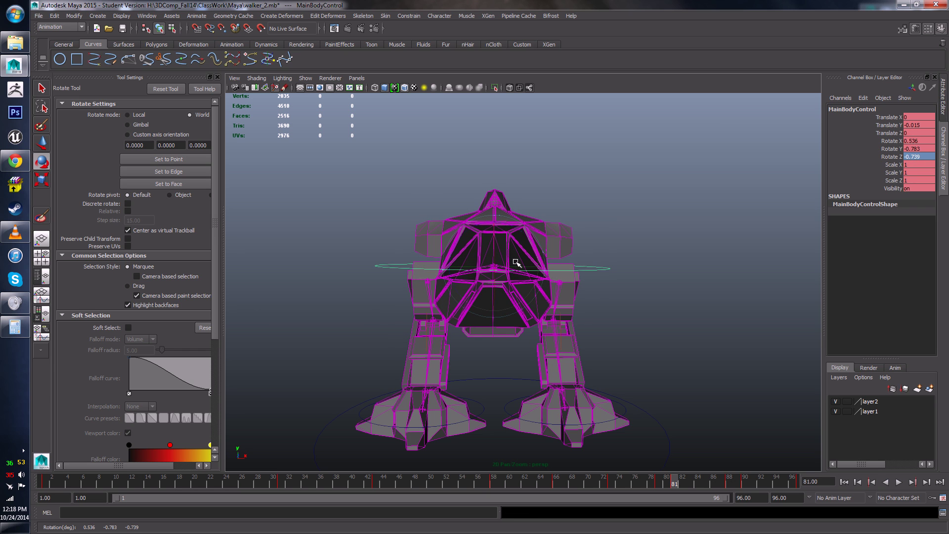
{"action": "key", "text": "alt+v"}
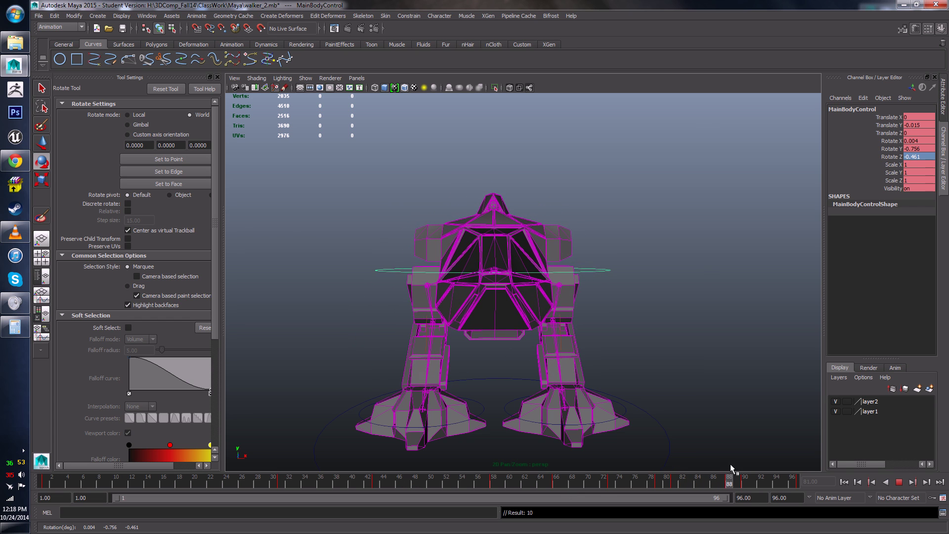
{"action": "left_click_drag", "start_coordinate": [784, 433], "coordinate": [673, 413], "text": "alt"}
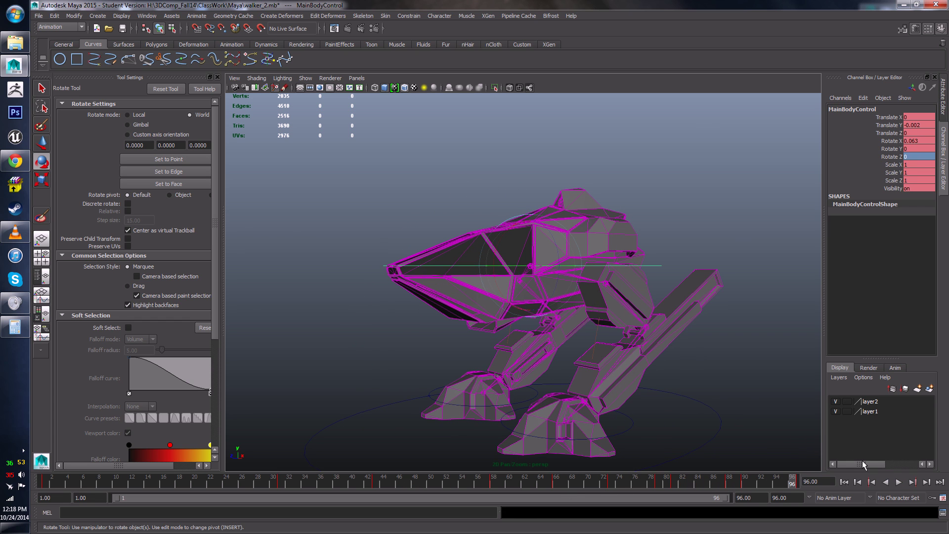
{"action": "left_click", "coordinate": [899, 484]}
{"action": "left_click_drag", "start_coordinate": [648, 384], "coordinate": [463, 403], "text": "alt"}
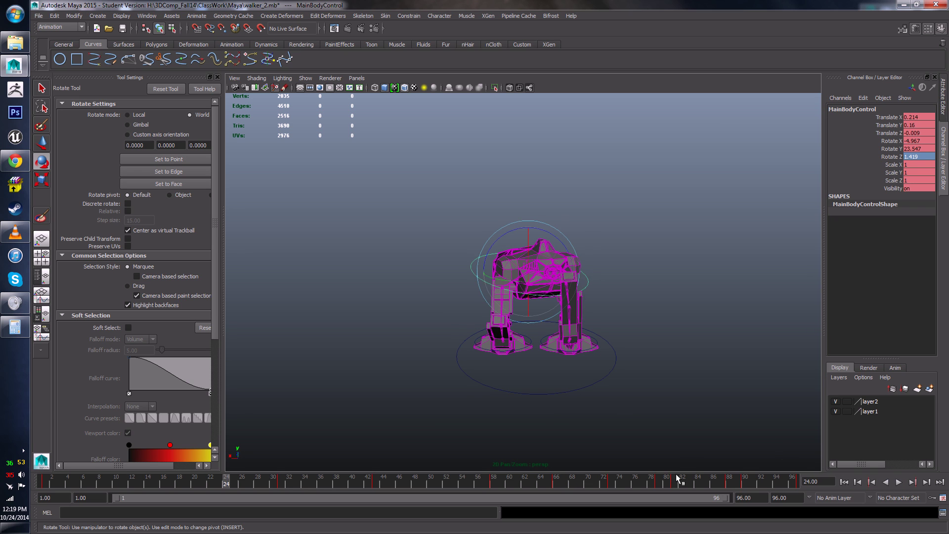
- Refine the main body control's rotation at frame 81 to about 0.4, -1.1 and -1.3 degrees in X, Y and Z, and play the animation
{"action": "mouse_move", "coordinate": [643, 484]}
{"action": "left_mouse_down"}
{"action": "mouse_move", "coordinate": [599, 484]}
{"action": "mouse_move", "coordinate": [688, 484]}
{"action": "mouse_move", "coordinate": [643, 485]}
{"action": "left_mouse_up"}
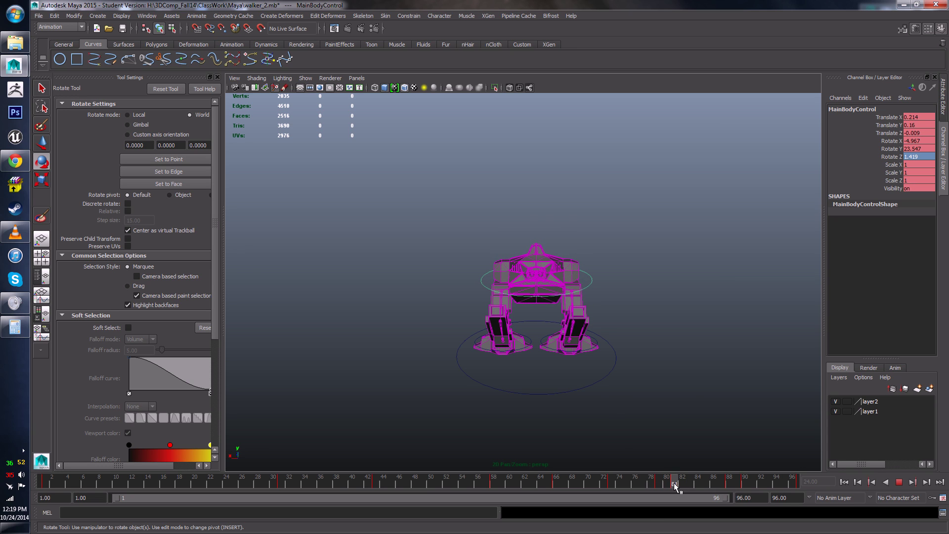
{"action": "left_click_drag", "start_coordinate": [647, 416], "coordinate": [443, 383], "text": "alt"}
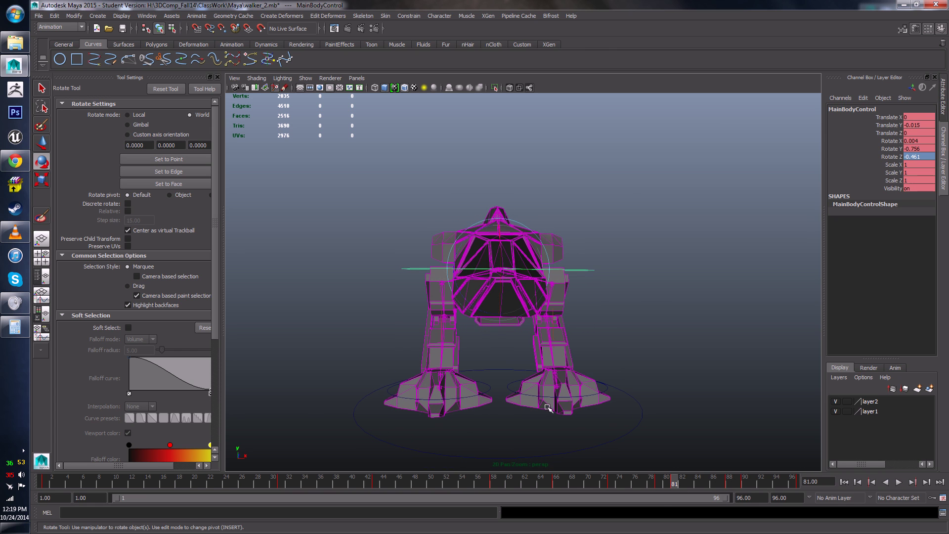
{"action": "left_click_drag", "start_coordinate": [664, 484], "coordinate": [673, 481]}
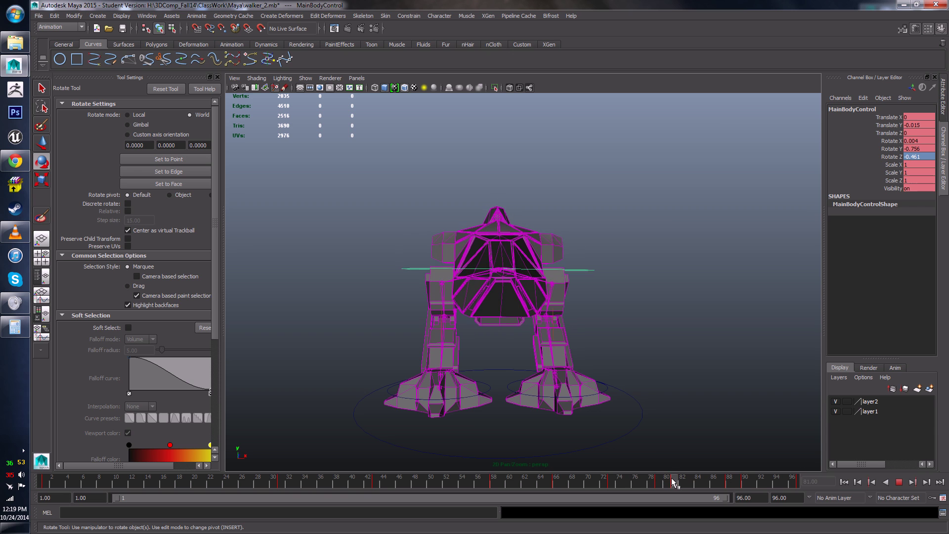
{"action": "left_click_drag", "start_coordinate": [518, 259], "coordinate": [519, 258]}
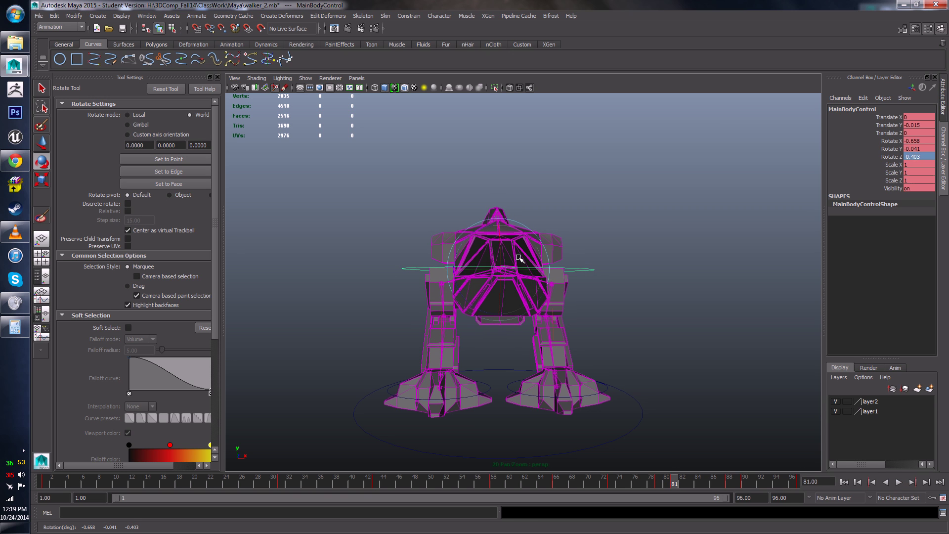
{"action": "mouse_move", "coordinate": [662, 481]}
{"action": "left_mouse_down"}
{"action": "mouse_move", "coordinate": [565, 483]}
{"action": "mouse_move", "coordinate": [700, 492]}
{"action": "mouse_move", "coordinate": [657, 493]}
{"action": "mouse_move", "coordinate": [681, 491]}
{"action": "mouse_move", "coordinate": [671, 489]}
{"action": "left_mouse_up"}
{"action": "mouse_move", "coordinate": [559, 406]}
{"action": "left_mouse_down", "text": "alt"}
{"action": "mouse_move", "coordinate": [546, 398]}
{"action": "mouse_move", "coordinate": [558, 399]}
{"action": "left_mouse_up", "text": "alt"}
{"action": "left_click_drag", "start_coordinate": [517, 283], "coordinate": [518, 284]}
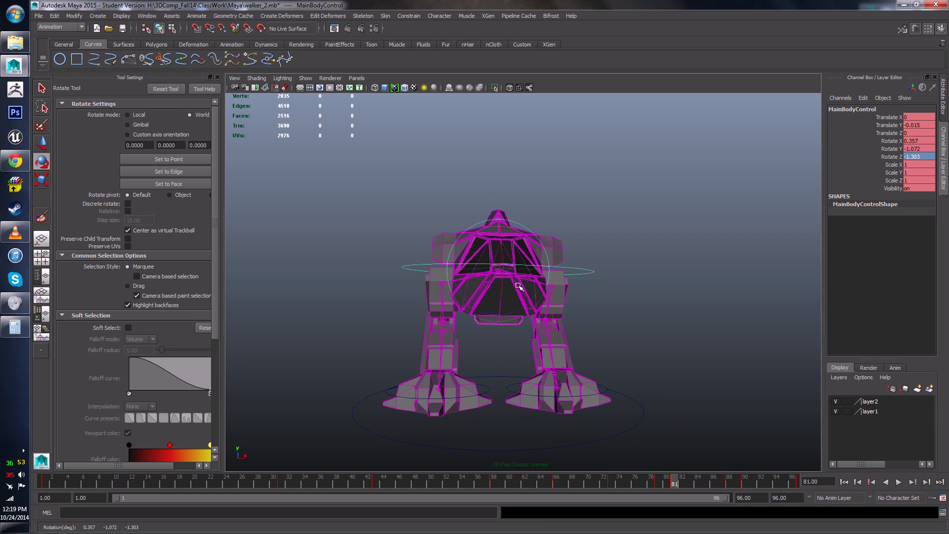
{"action": "left_click", "coordinate": [657, 468]}
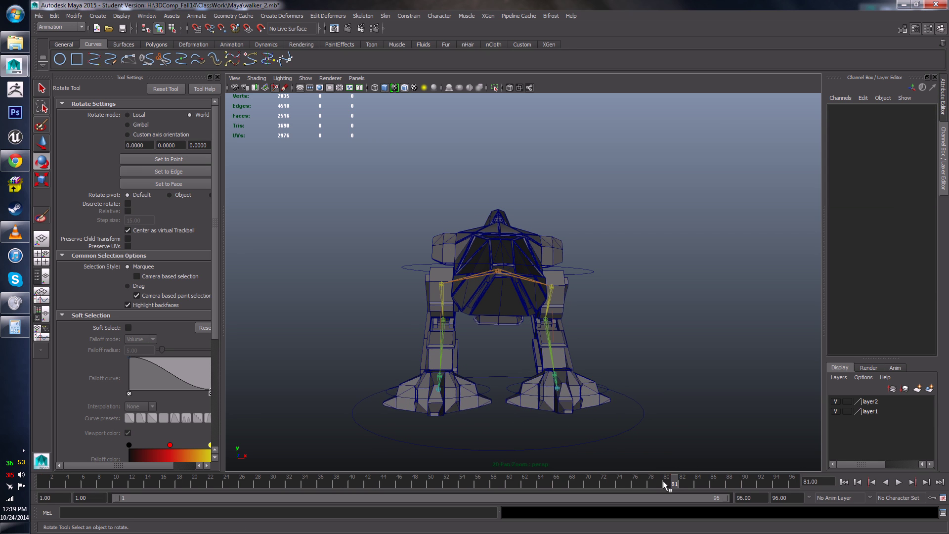
{"action": "left_click", "coordinate": [666, 483]}
{"action": "left_click", "coordinate": [593, 274]}
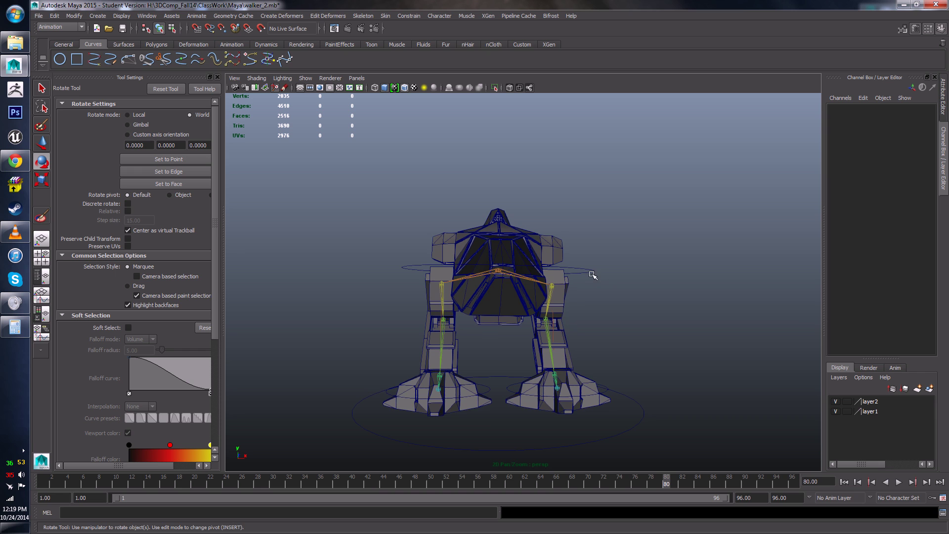
{"action": "key", "text": "alt+v"}
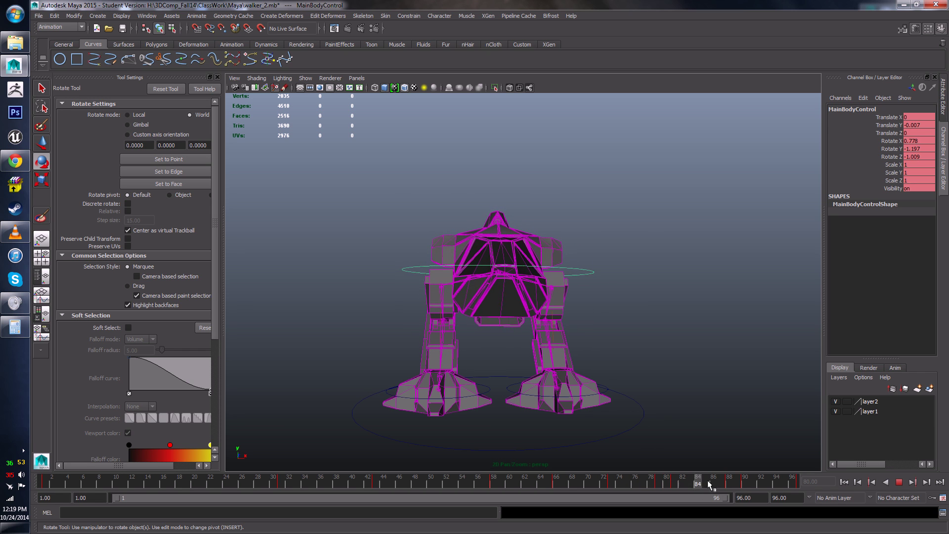
- Key a main body control roll of about 2.7 degrees in Z at frame 88 and 1.4 degrees at frame 90, checking it in playback
{"action": "left_click", "coordinate": [726, 479]}
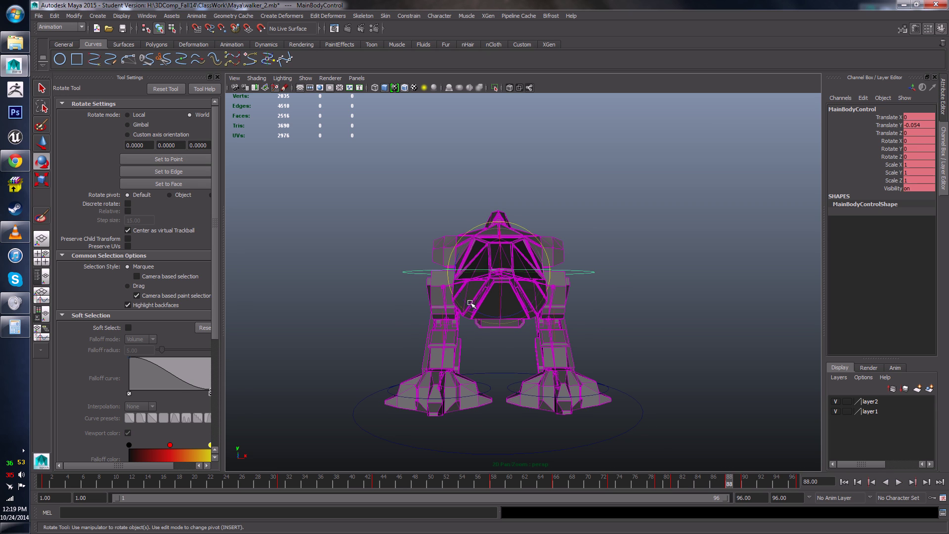
{"action": "left_click_drag", "start_coordinate": [470, 304], "coordinate": [472, 309]}
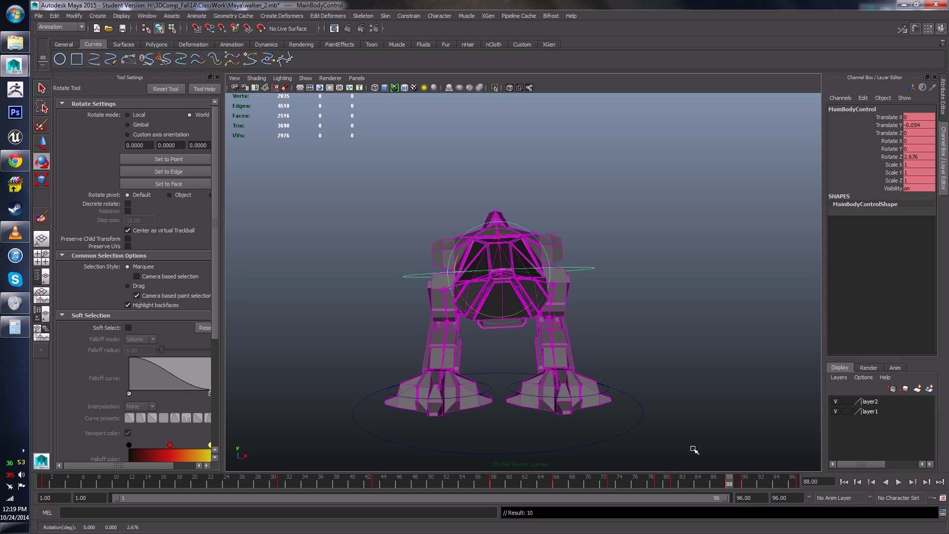
{"action": "left_click_drag", "start_coordinate": [730, 483], "coordinate": [741, 484]}
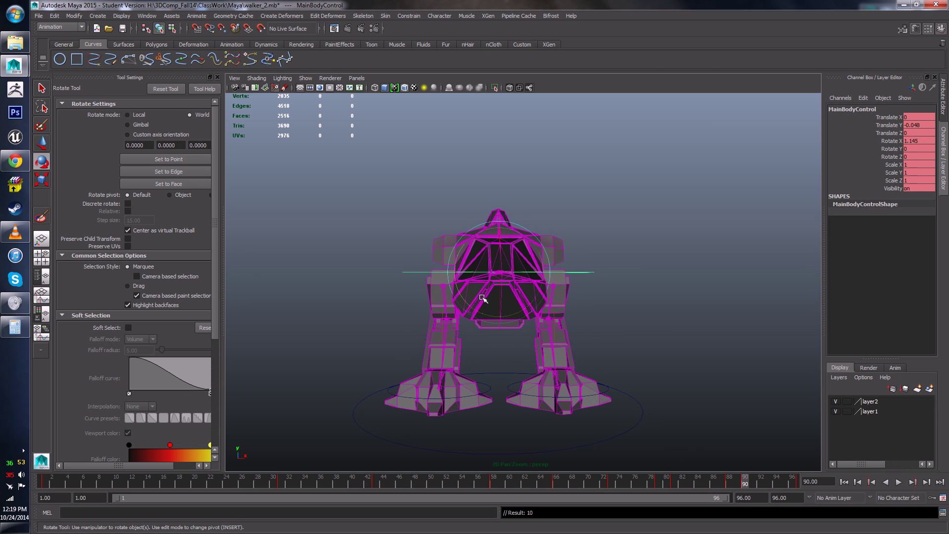
{"action": "left_click_drag", "start_coordinate": [483, 310], "coordinate": [484, 313]}
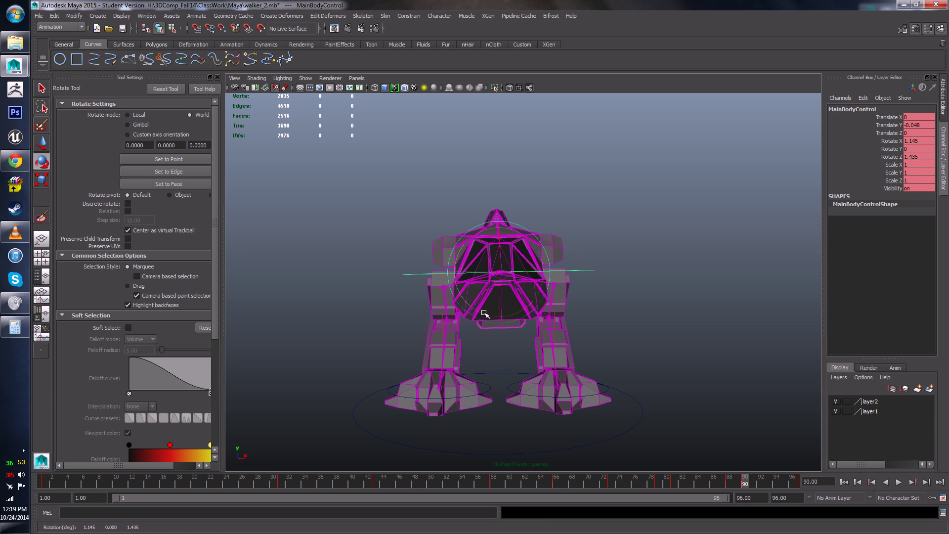
{"action": "key", "text": "alt+v"}
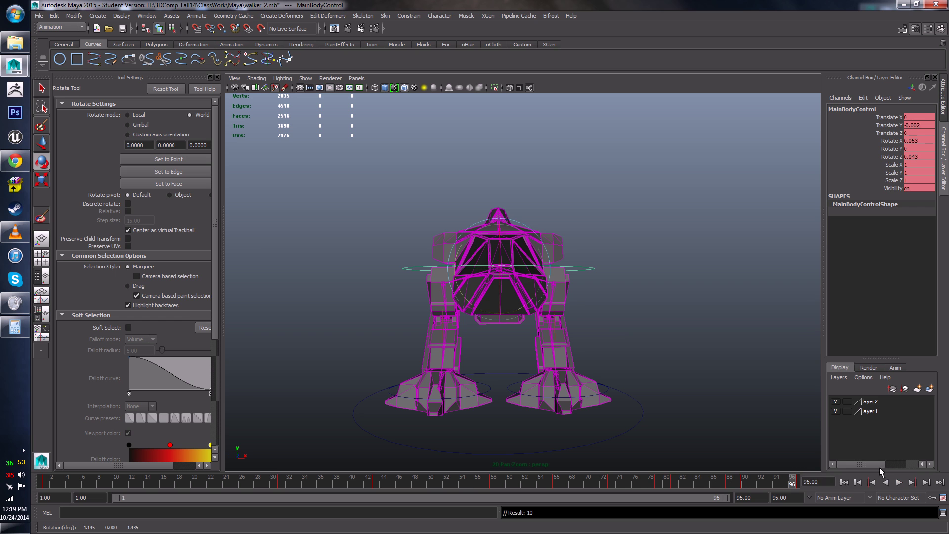
{"action": "key", "text": "alt+v"}
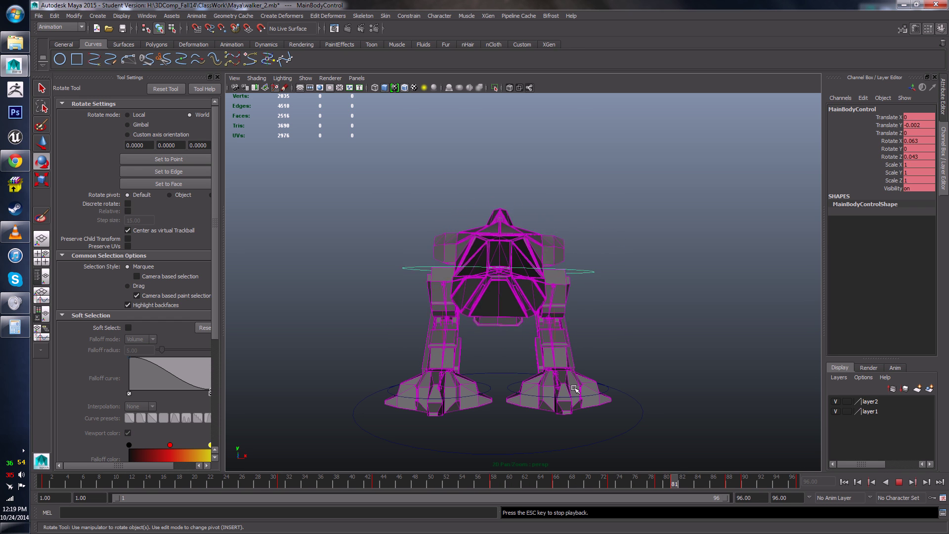
{"action": "left_click_drag", "start_coordinate": [572, 384], "coordinate": [424, 417], "text": "alt"}
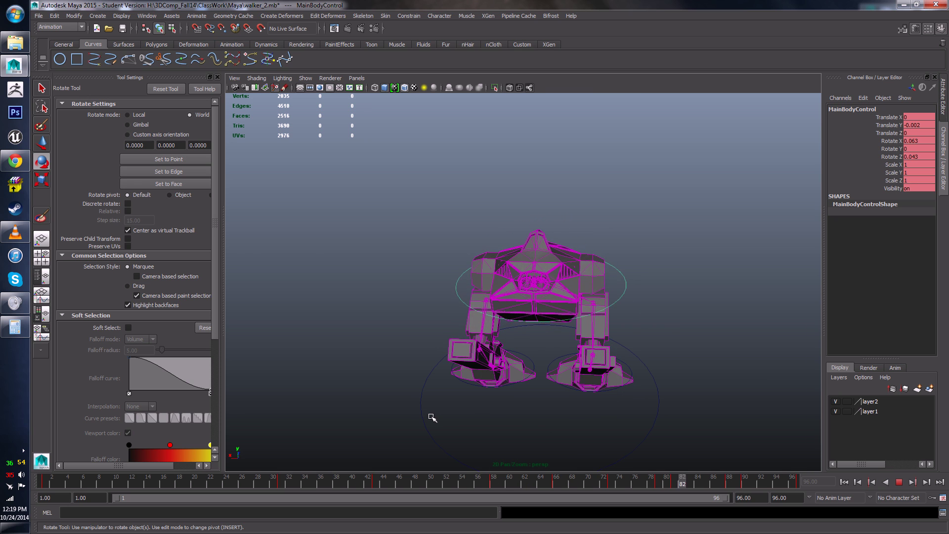
- Check the walker's looping animation from the front, side and back, and stop playback
{"action": "left_click_drag", "start_coordinate": [453, 405], "coordinate": [339, 414], "text": "alt"}
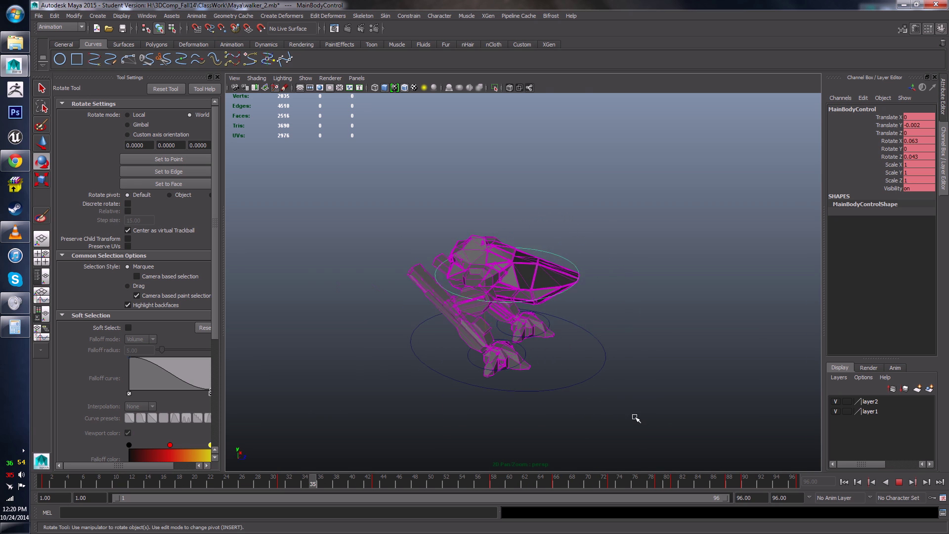
{"action": "left_click_drag", "start_coordinate": [636, 418], "coordinate": [549, 405], "text": "alt"}
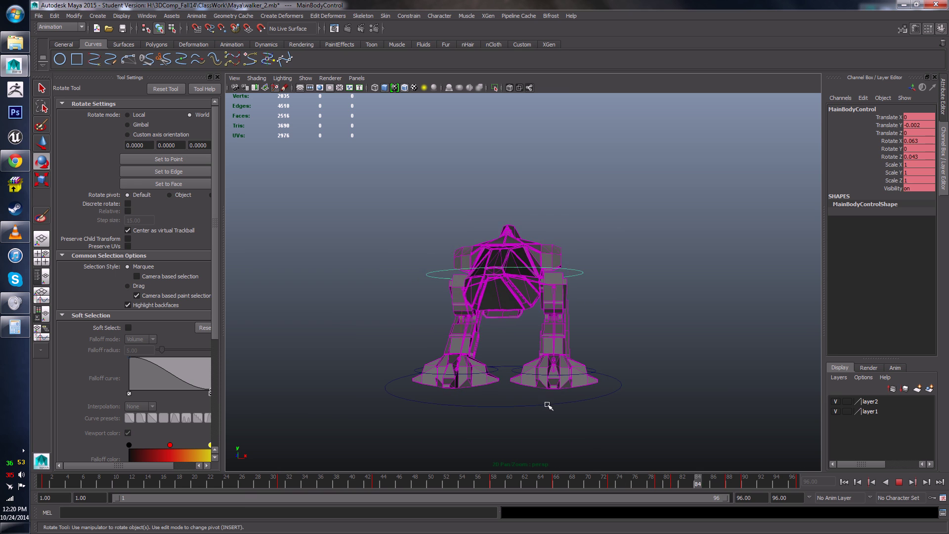
{"action": "left_click_drag", "start_coordinate": [640, 417], "coordinate": [706, 394], "text": "alt"}
{"action": "left_click_drag", "start_coordinate": [648, 384], "coordinate": [689, 374], "text": "alt"}
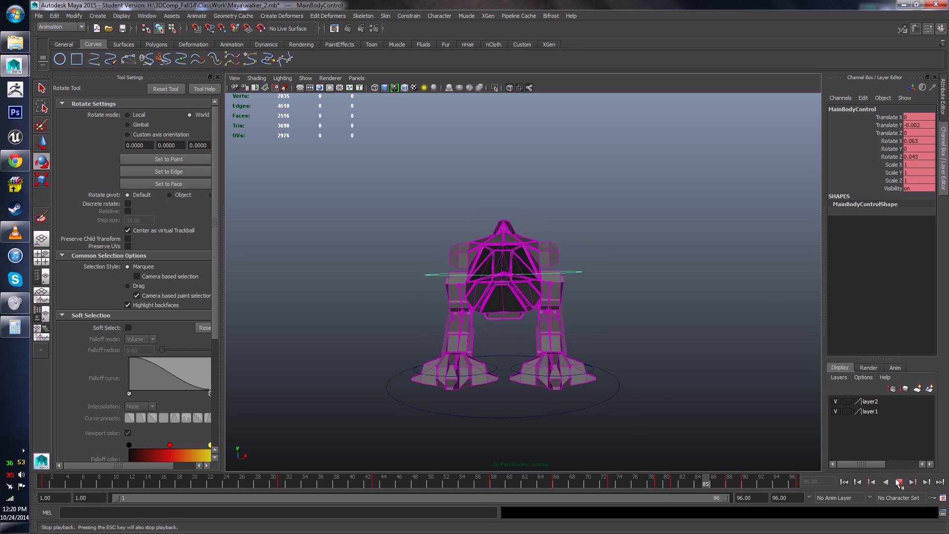
{"action": "left_click", "coordinate": [899, 482]}
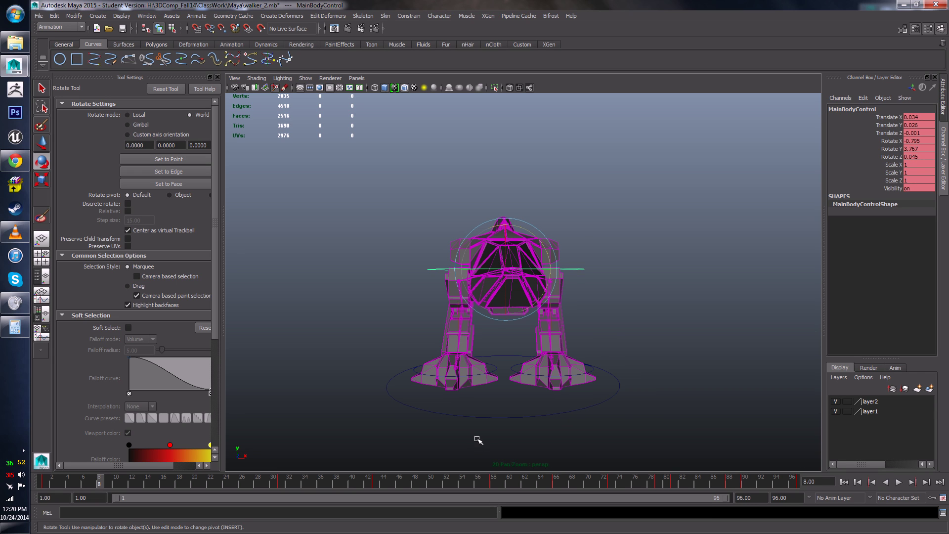
- Extend the animation's end to frame 97, and compute 3 × 24 + 97 in Calculator
{"action": "left_click_drag", "start_coordinate": [755, 500], "coordinate": [743, 497]}
{"action": "left_click", "coordinate": [15, 327]}
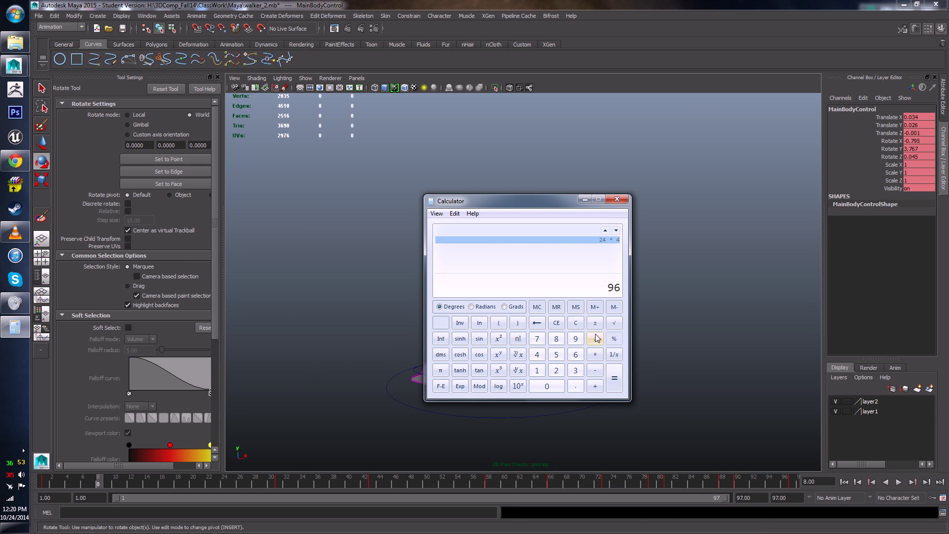
{"action": "left_click", "coordinate": [576, 329]}
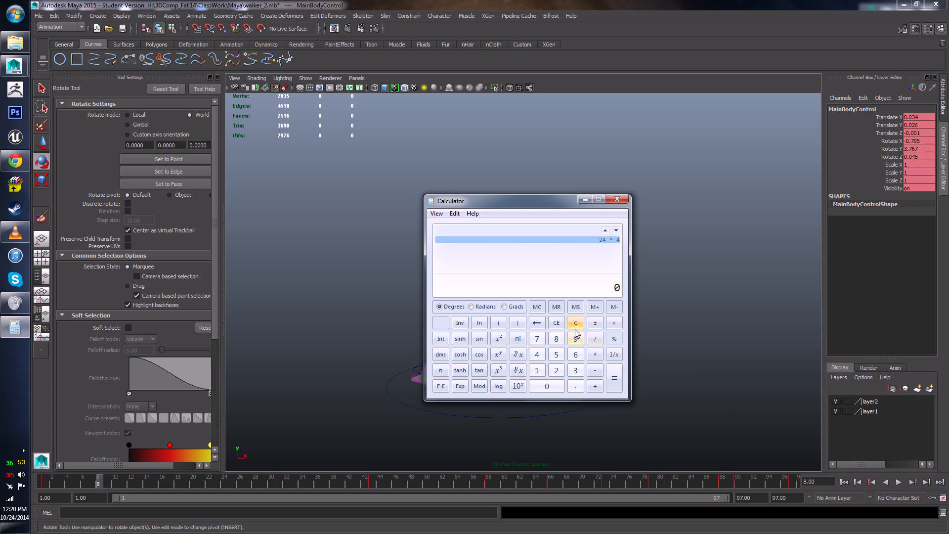
{"action": "left_click", "coordinate": [576, 371]}
{"action": "left_click", "coordinate": [596, 355]}
{"action": "left_click", "coordinate": [554, 371]}
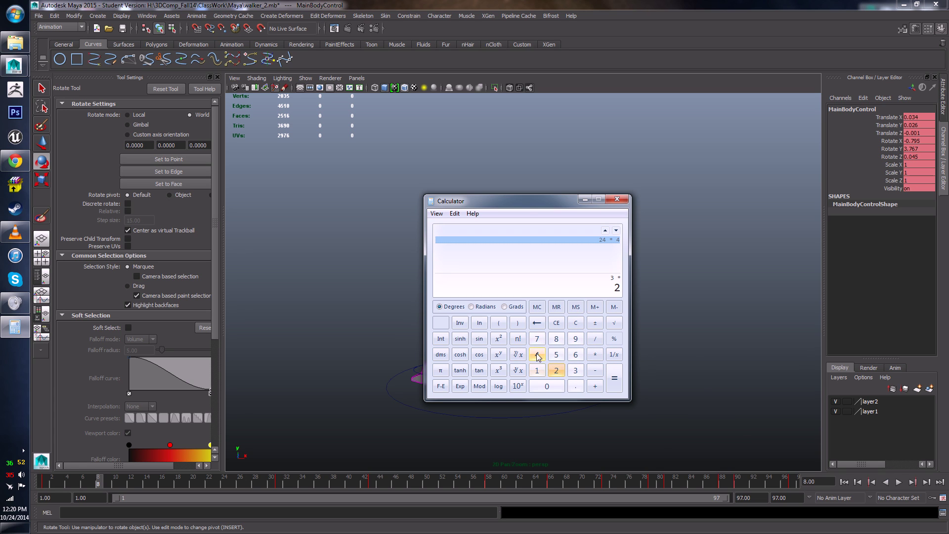
{"action": "left_click", "coordinate": [537, 355]}
{"action": "left_click", "coordinate": [615, 380]}
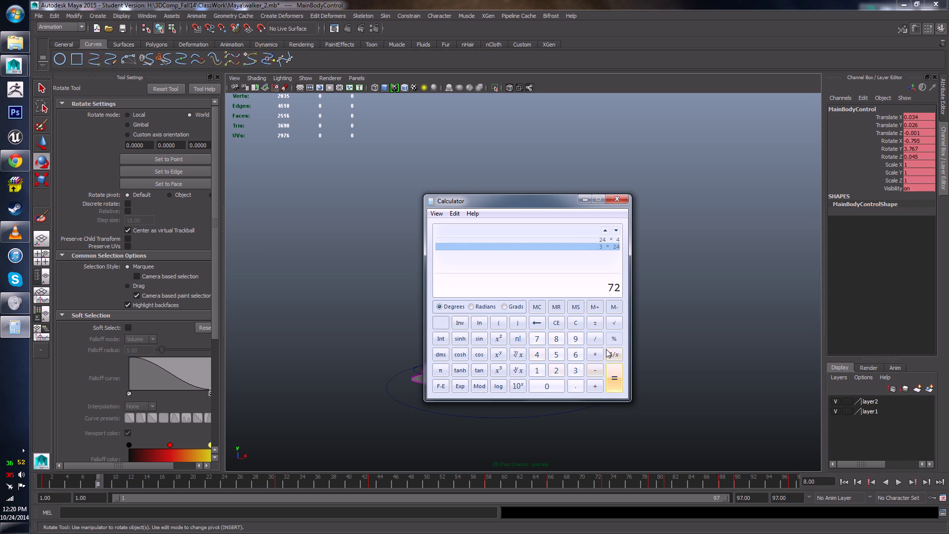
{"action": "left_click", "coordinate": [595, 388]}
{"action": "left_click", "coordinate": [575, 340]}
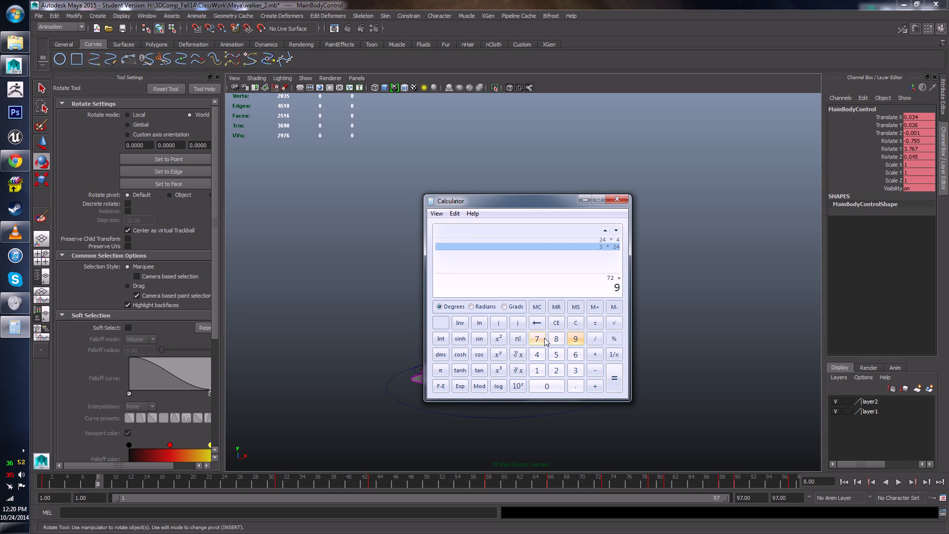
{"action": "left_click", "coordinate": [537, 339]}
{"action": "left_click", "coordinate": [614, 379]}
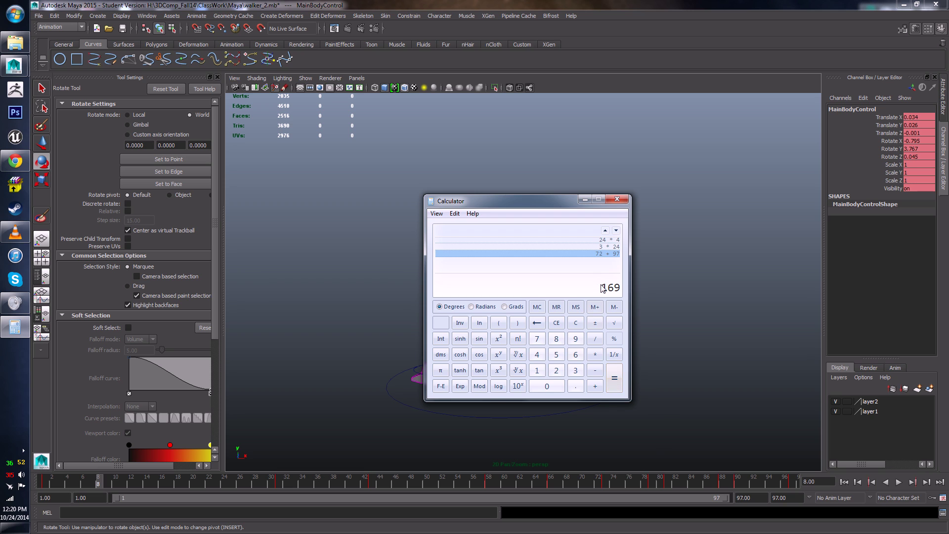
{"action": "left_click", "coordinate": [617, 199]}
- Set the animation end to frame 169 and limit the playback range to frames 97 through 169
{"action": "key", "text": "Return"}
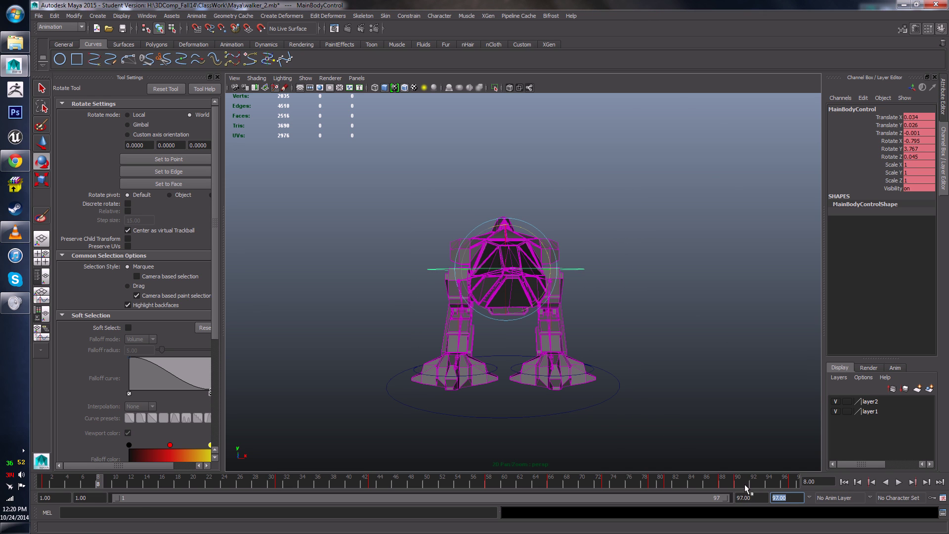
{"action": "type", "text": "169"}
{"action": "key", "text": "Return"}
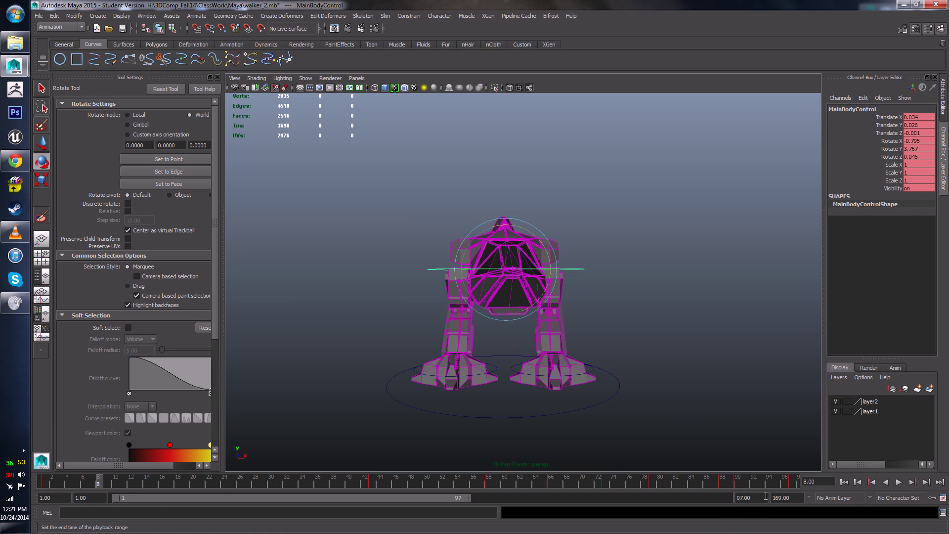
{"action": "left_click", "coordinate": [766, 496]}
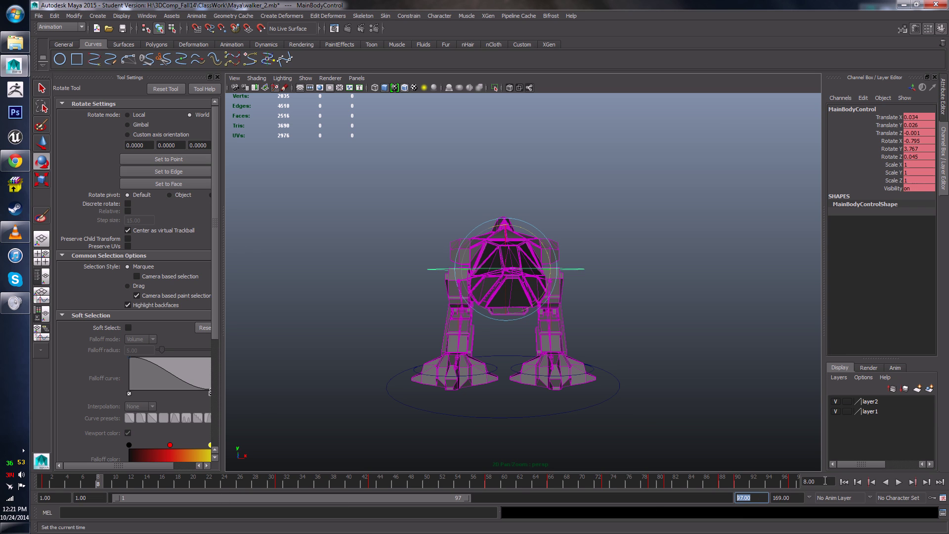
{"action": "left_click_drag", "start_coordinate": [395, 498], "coordinate": [655, 498]}
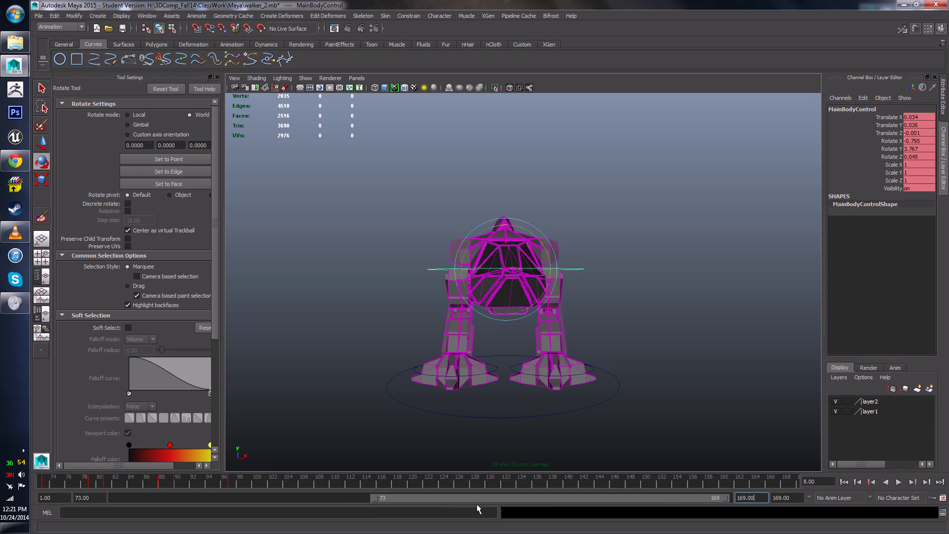
{"action": "left_click_drag", "start_coordinate": [374, 499], "coordinate": [449, 512]}
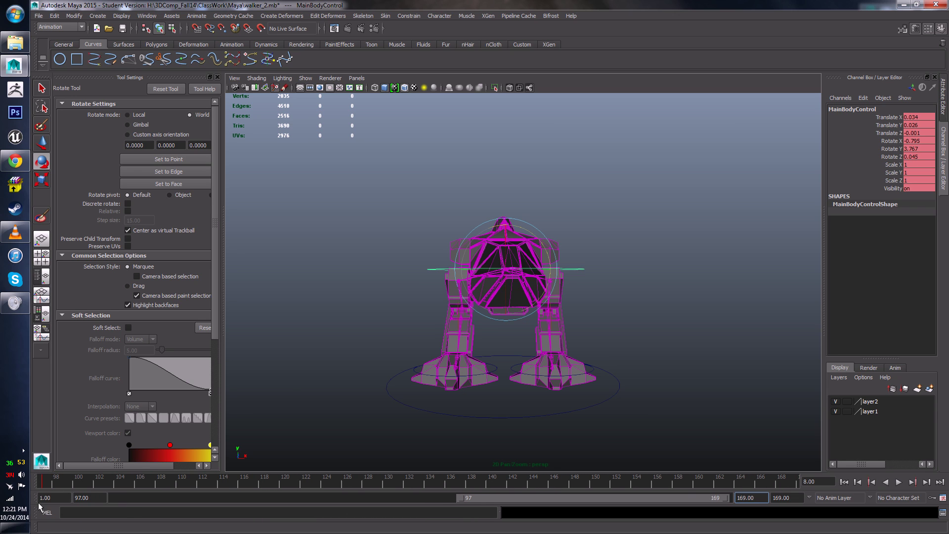
- Extend the animation end to frame 170 and shift the playback range to frames 98 through 170
{"action": "key", "text": "Tab"}
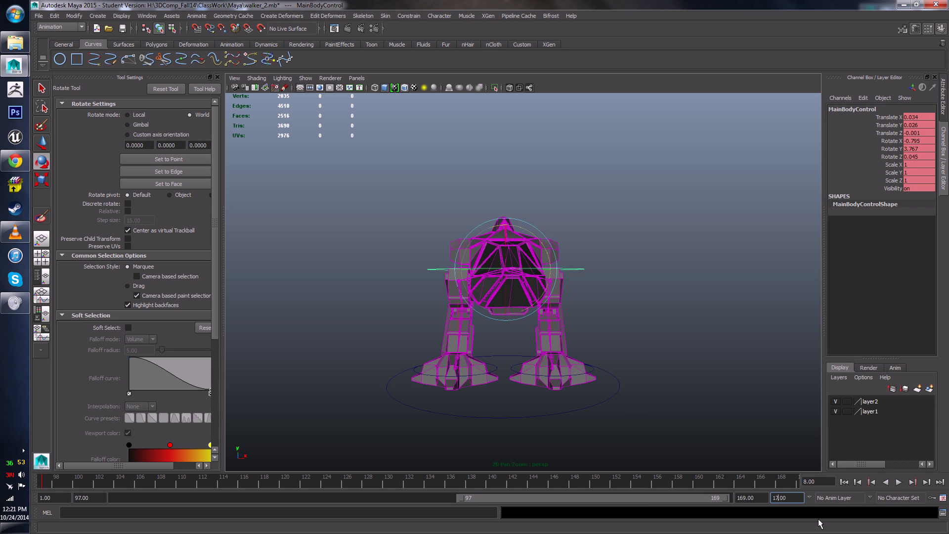
{"action": "key", "text": "Return"}
{"action": "left_click_drag", "start_coordinate": [637, 496], "coordinate": [679, 503]}
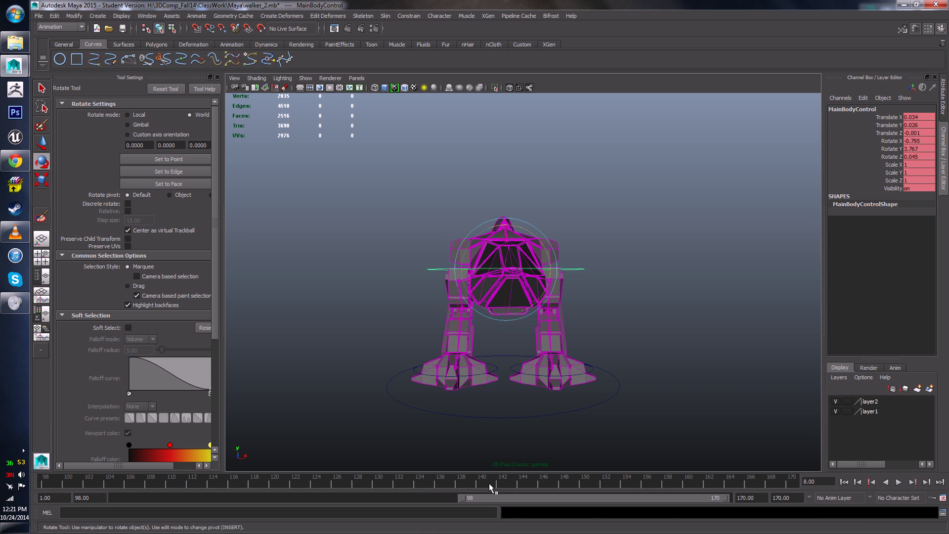
- Key the world control, both foot controls and the main body control in the neutral pose at frame 170
{"action": "left_click", "coordinate": [889, 485]}
{"action": "left_click", "coordinate": [890, 486]}
{"action": "right_click_drag", "start_coordinate": [479, 379], "coordinate": [496, 420], "text": "alt"}
{"action": "middle_click_drag", "start_coordinate": [496, 420], "coordinate": [499, 360], "text": "alt"}
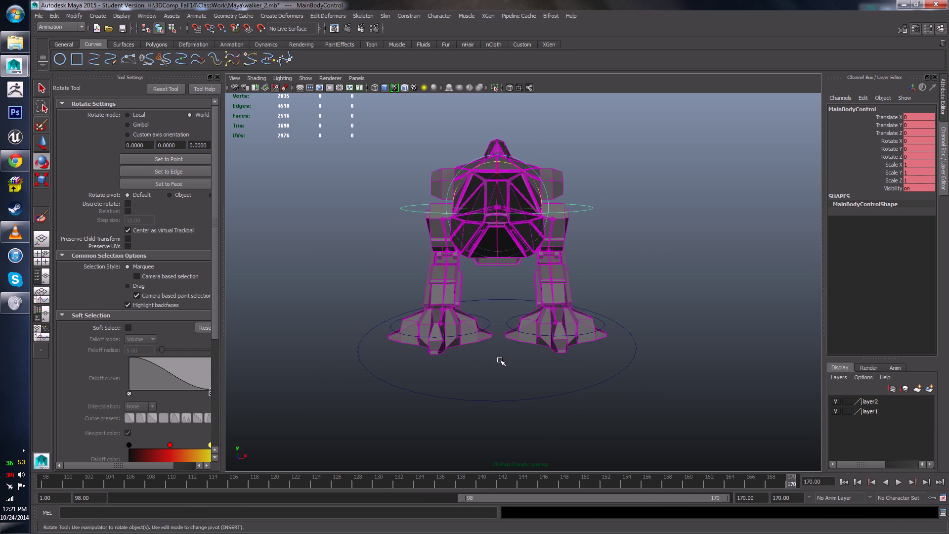
{"action": "left_click", "coordinate": [429, 407]}
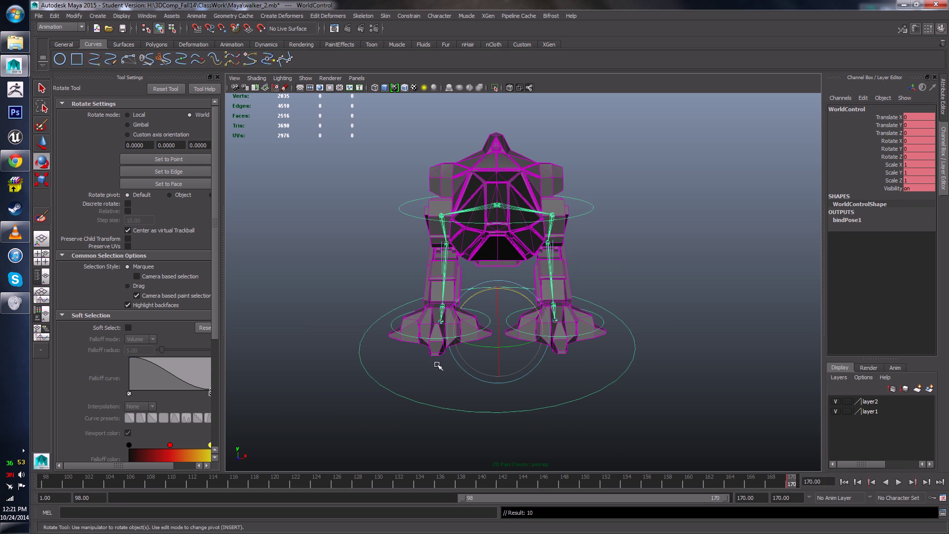
{"action": "left_click", "coordinate": [395, 329]}
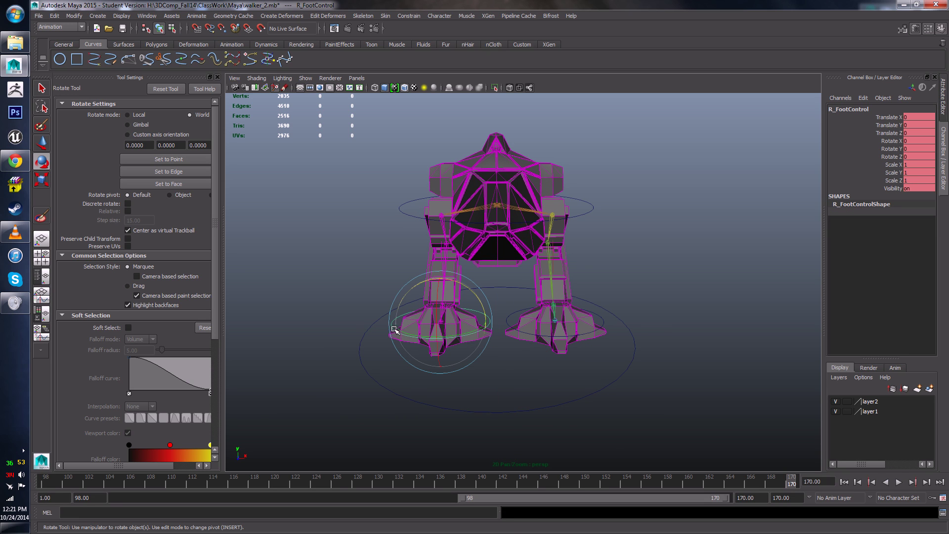
{"action": "left_click", "coordinate": [508, 317]}
{"action": "left_click", "coordinate": [420, 218]}
{"action": "left_click", "coordinate": [418, 217]}
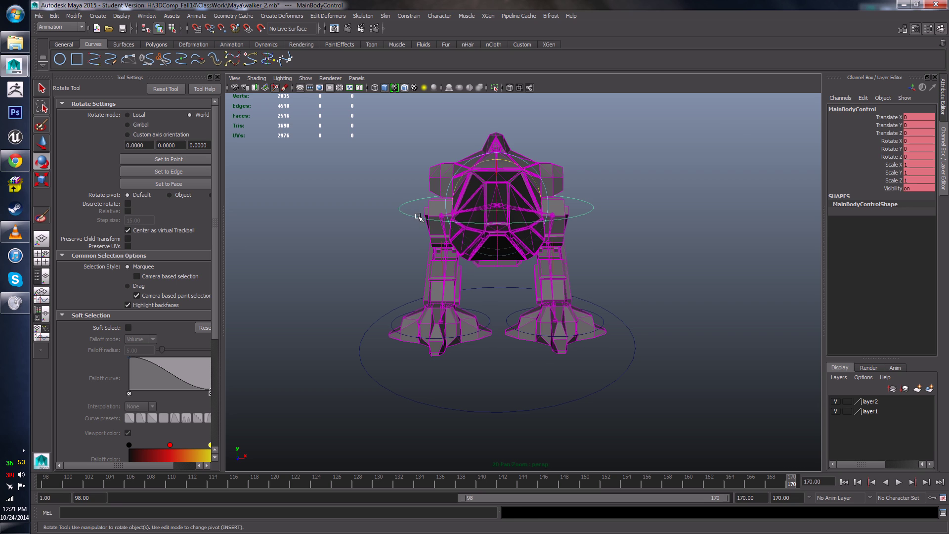
- Set the animation end to frame 169 and the playback start to frame 97
{"action": "left_click", "coordinate": [784, 498]}
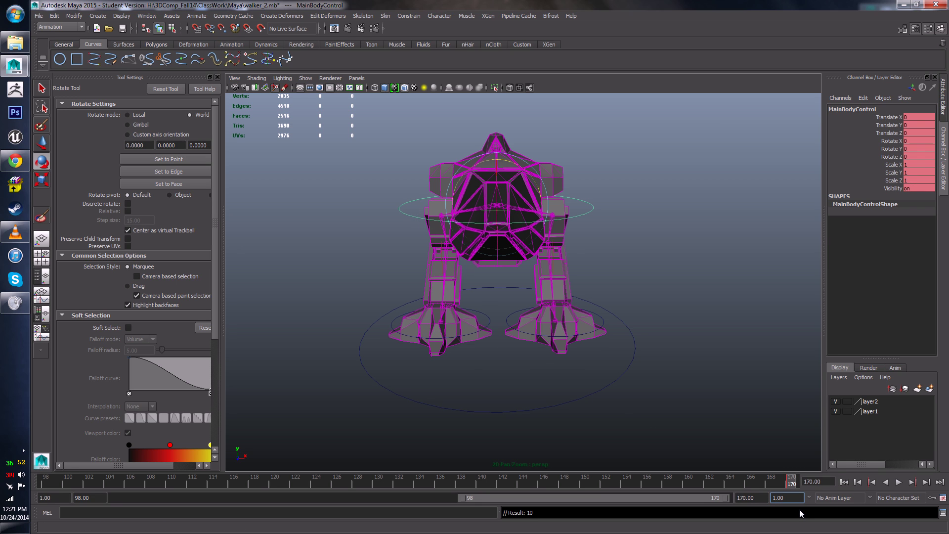
{"action": "type", "text": "169"}
{"action": "key", "text": "Return"}
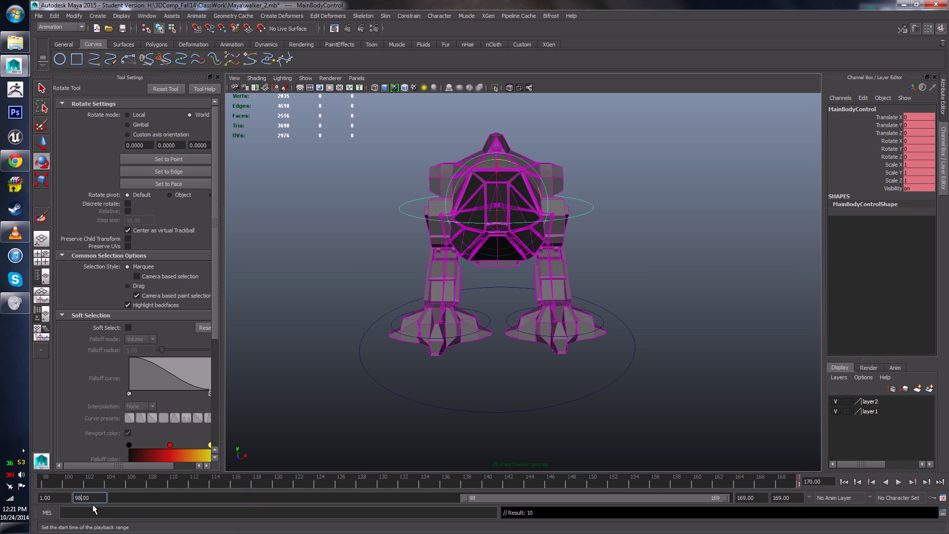
{"action": "key", "text": "Return"}
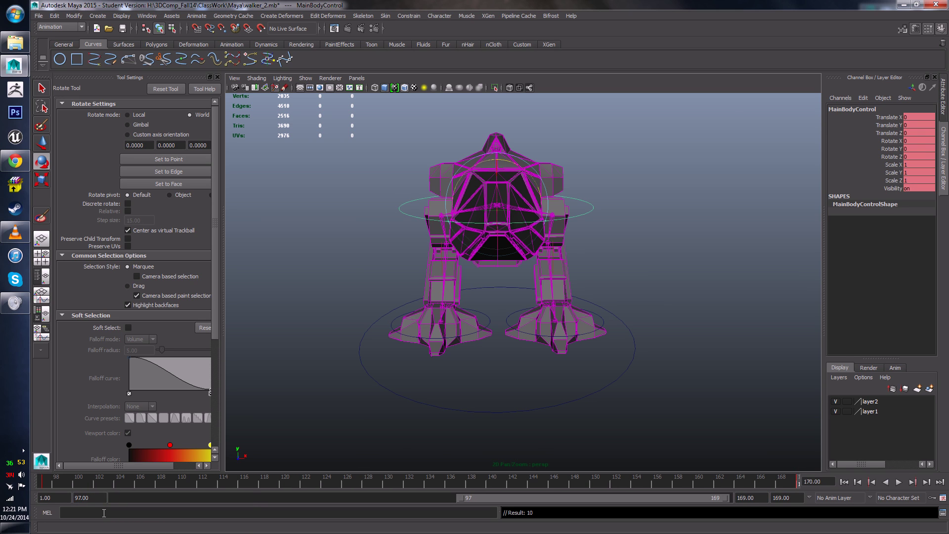
- Play and scrub through frames 97 to 169, examining the walker from the front and from an angled side view
{"action": "key", "text": "alt+v"}
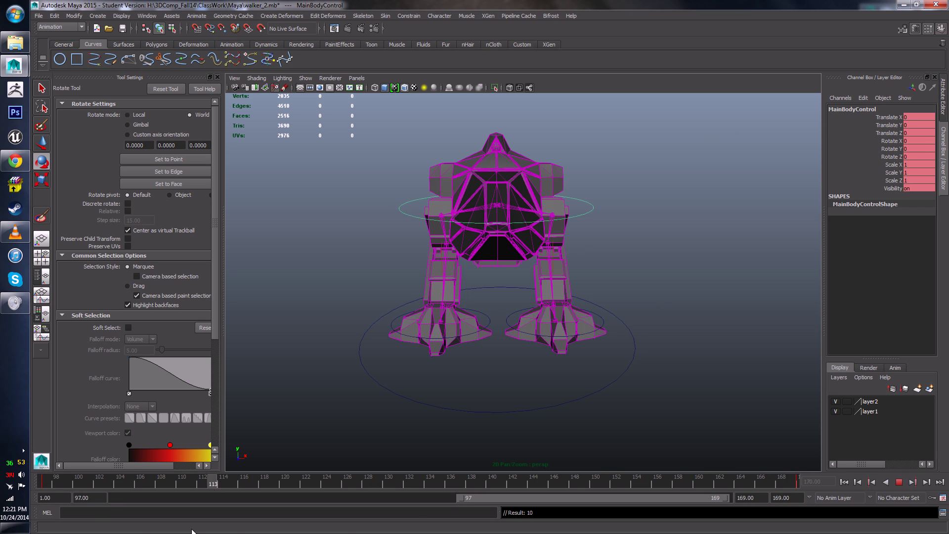
{"action": "key", "text": "Escape"}
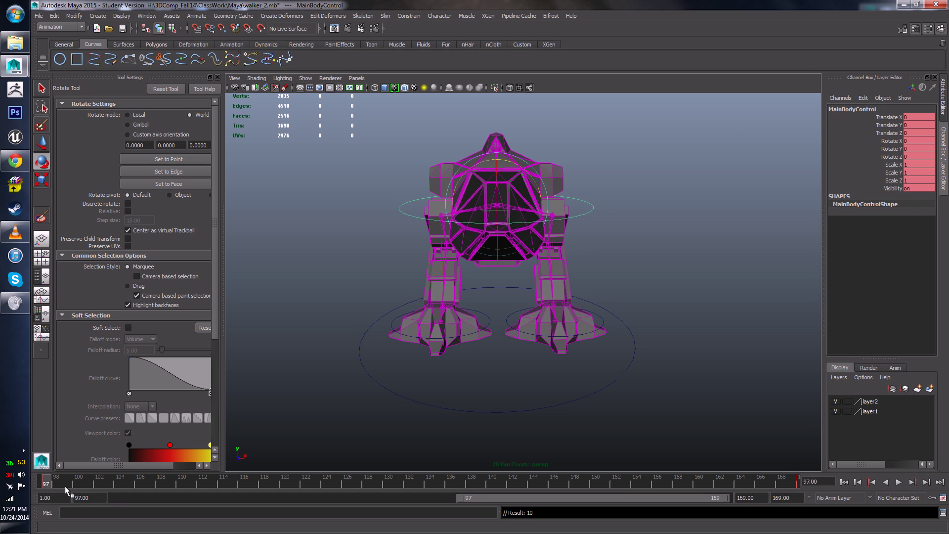
{"action": "mouse_move", "coordinate": [54, 479]}
{"action": "left_mouse_down"}
{"action": "mouse_move", "coordinate": [668, 480]}
{"action": "mouse_move", "coordinate": [833, 469]}
{"action": "left_mouse_up"}
{"action": "key", "text": "alt+v"}
{"action": "key", "text": "alt+v"}
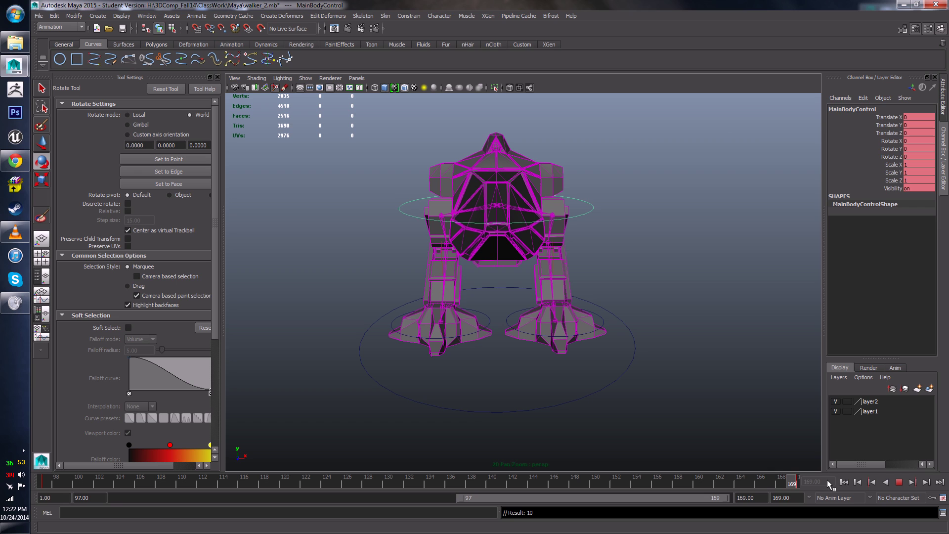
{"action": "key", "text": "alt+v"}
{"action": "key", "text": "alt+v"}
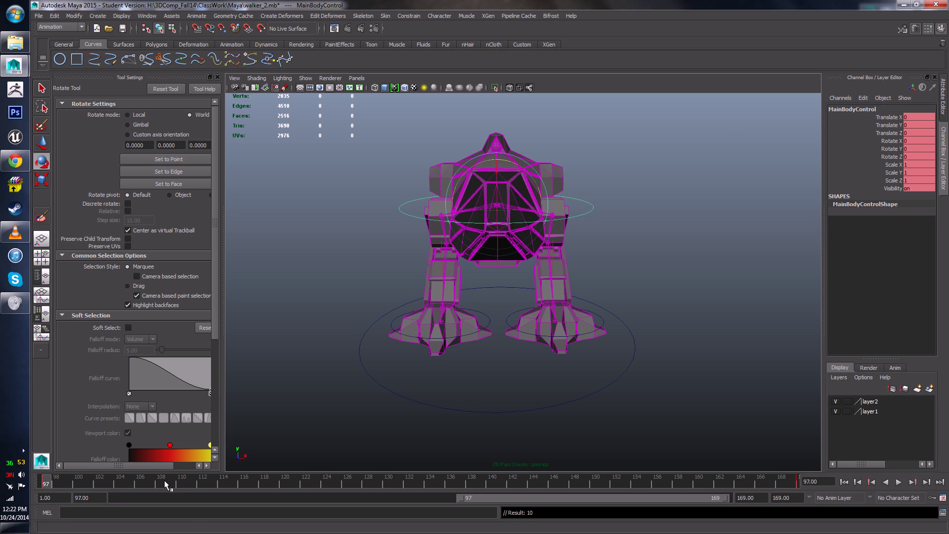
{"action": "left_click_drag", "start_coordinate": [307, 383], "coordinate": [372, 362], "text": "alt"}
{"action": "scroll", "coordinate": [435, 371], "scroll_direction": "down", "scroll_amount": 5}
{"action": "left_click_drag", "start_coordinate": [437, 373], "coordinate": [533, 407], "text": "alt"}
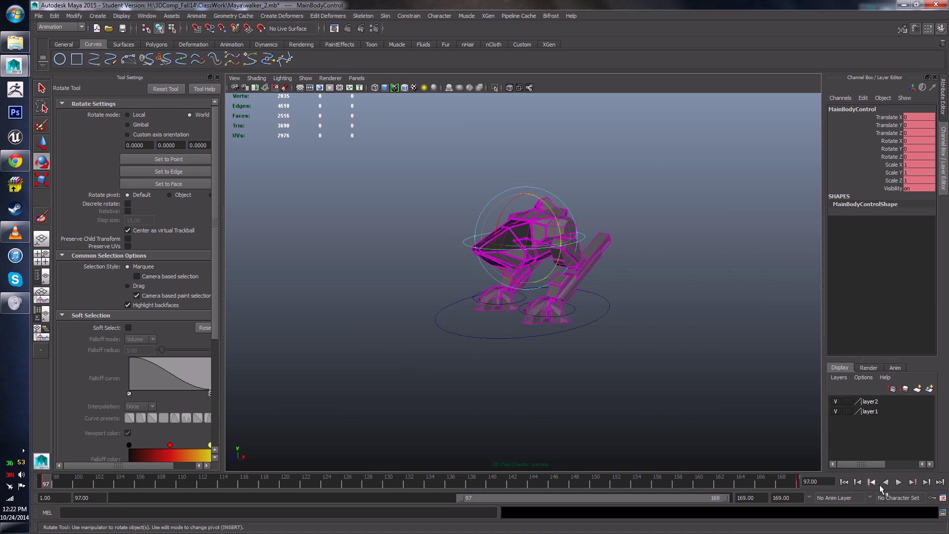
{"action": "left_click", "coordinate": [899, 484]}
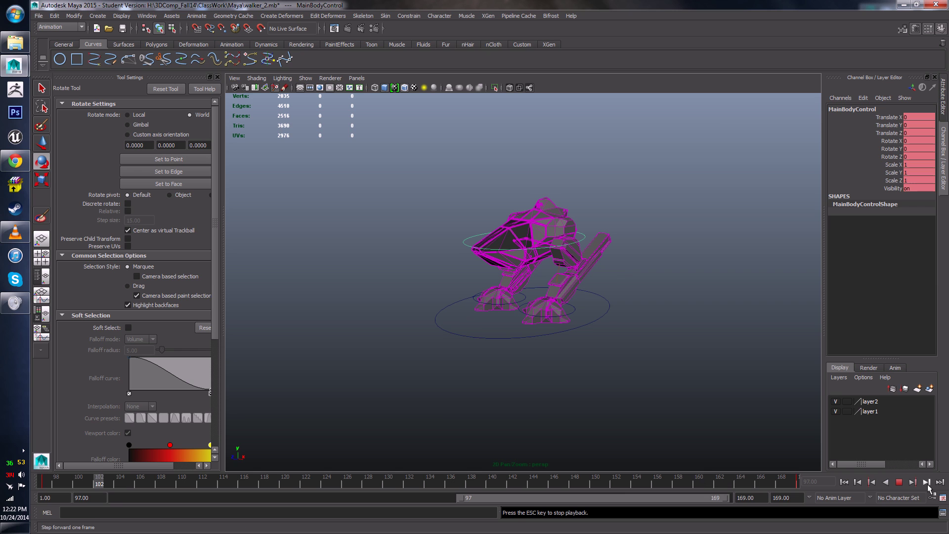
{"action": "left_click", "coordinate": [900, 483]}
- Key the main body control's neutral pose at frames 110 and 126, and replay the section from frame 97
{"action": "left_click_drag", "start_coordinate": [240, 421], "coordinate": [93, 468], "text": "alt"}
{"action": "key", "text": "alt+v"}
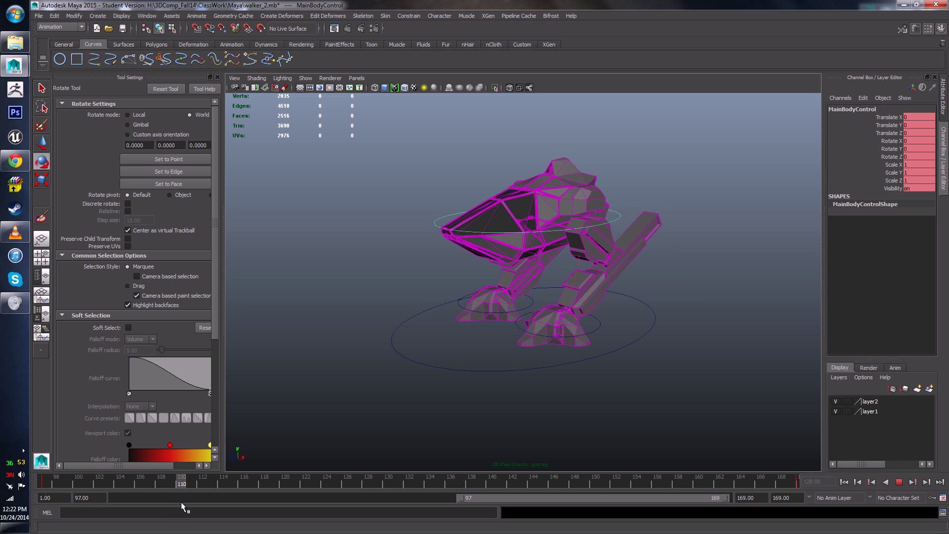
{"action": "key", "text": "alt+v"}
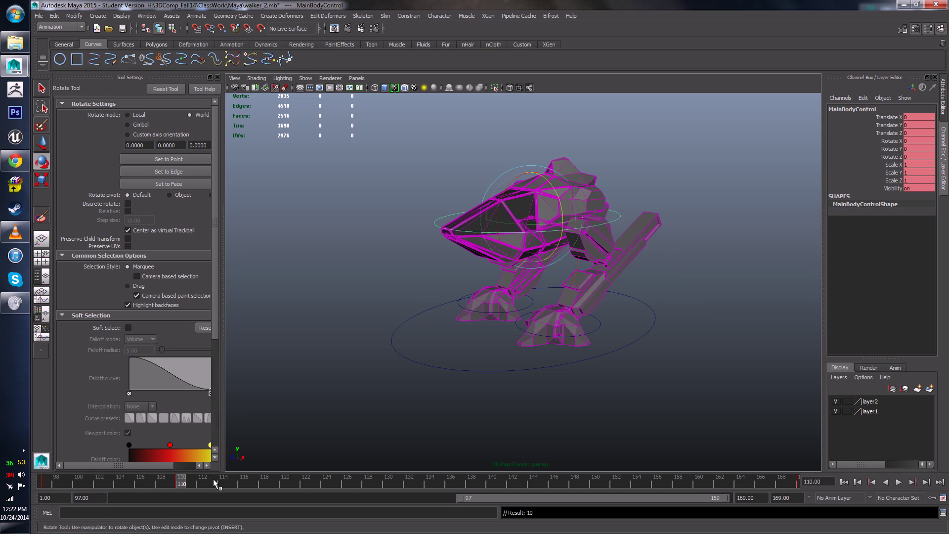
{"action": "key", "text": "alt+v"}
{"action": "key", "text": "alt+v"}
{"action": "key", "text": "alt+v"}
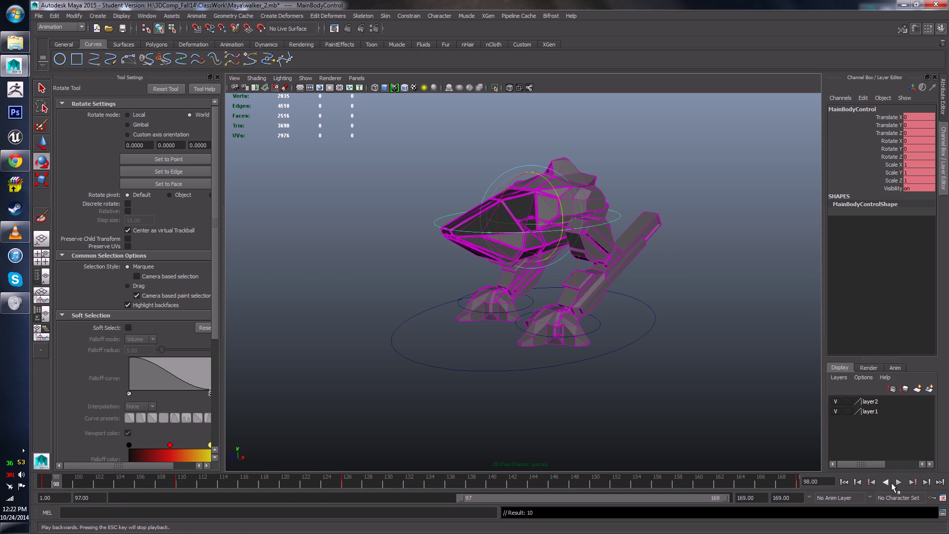
{"action": "left_click", "coordinate": [369, 482]}
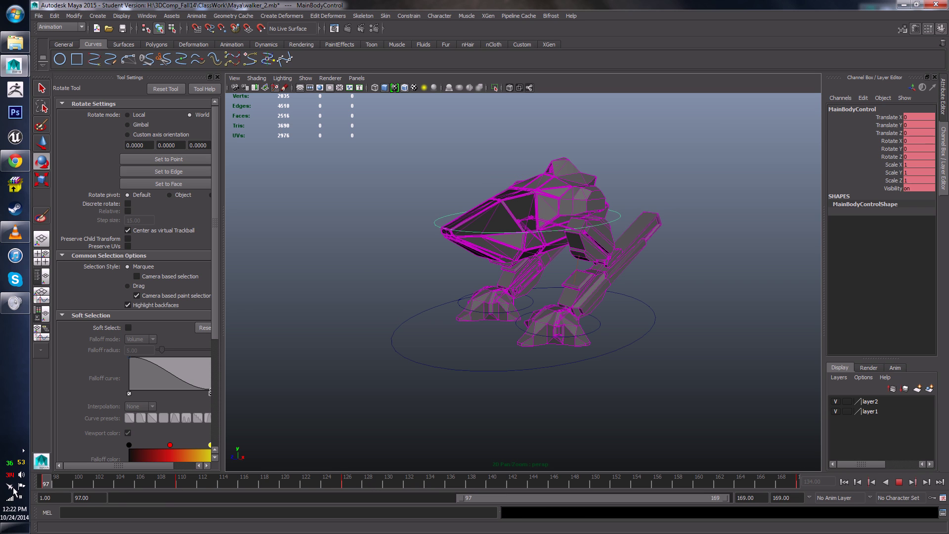
{"action": "left_click", "coordinate": [844, 482]}
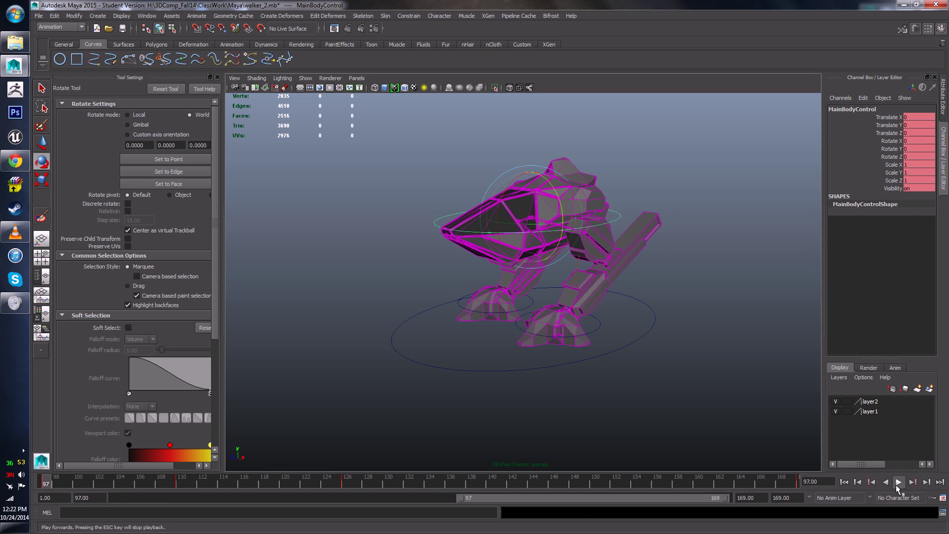
- Replay the section and key the main body control's neutral pose at frame 140
{"action": "left_click", "coordinate": [899, 482]}
{"action": "left_click", "coordinate": [899, 482]}
{"action": "left_click", "coordinate": [899, 482]}
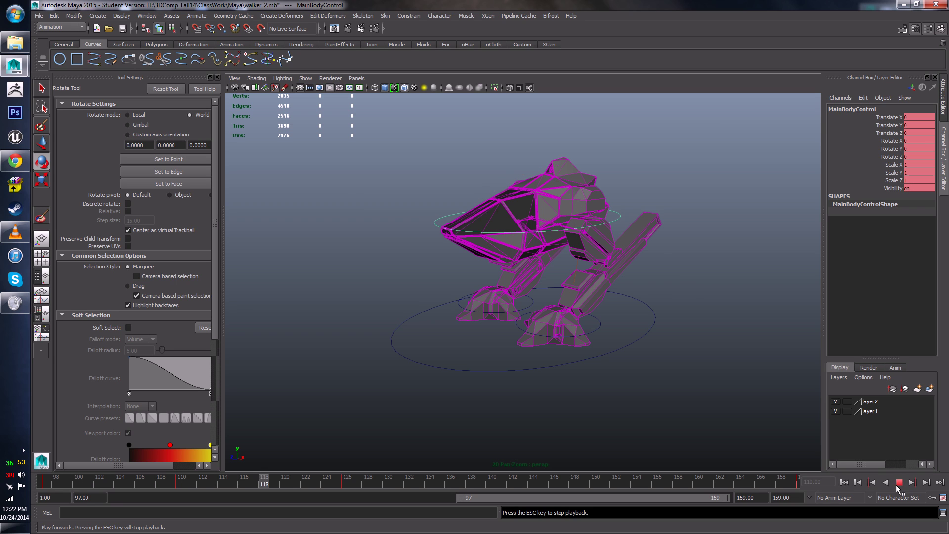
{"action": "left_click", "coordinate": [899, 482]}
{"action": "mouse_move", "coordinate": [348, 482]}
{"action": "left_mouse_down"}
{"action": "mouse_move", "coordinate": [15, 490]}
{"action": "mouse_move", "coordinate": [150, 474]}
{"action": "mouse_move", "coordinate": [326, 483]}
{"action": "left_mouse_up"}
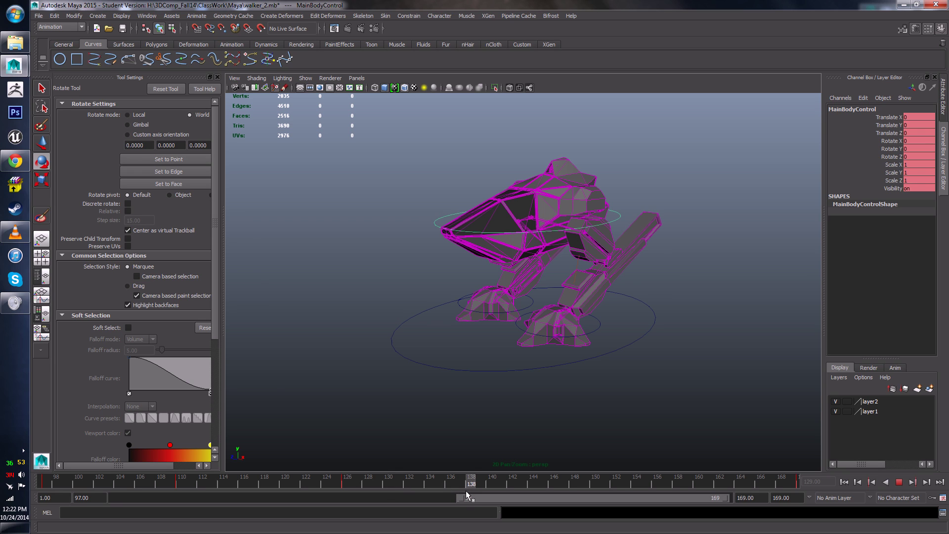
{"action": "left_click_drag", "start_coordinate": [486, 489], "coordinate": [487, 487]}
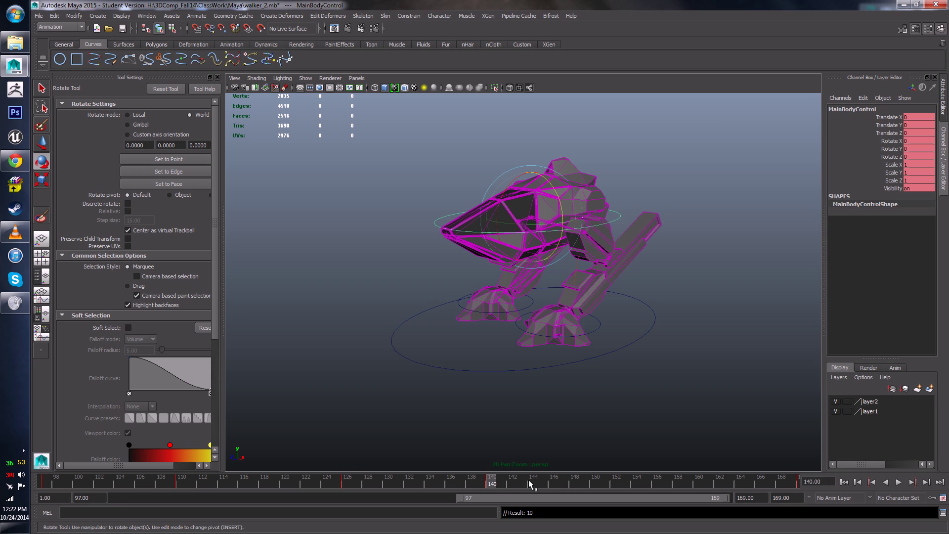
- Lower the main body control to about -0.087 in Translate Y at frame 110
{"action": "left_click_drag", "start_coordinate": [508, 489], "coordinate": [181, 487]}
{"action": "key", "text": "w"}
{"action": "left_click_drag", "start_coordinate": [533, 166], "coordinate": [532, 176]}
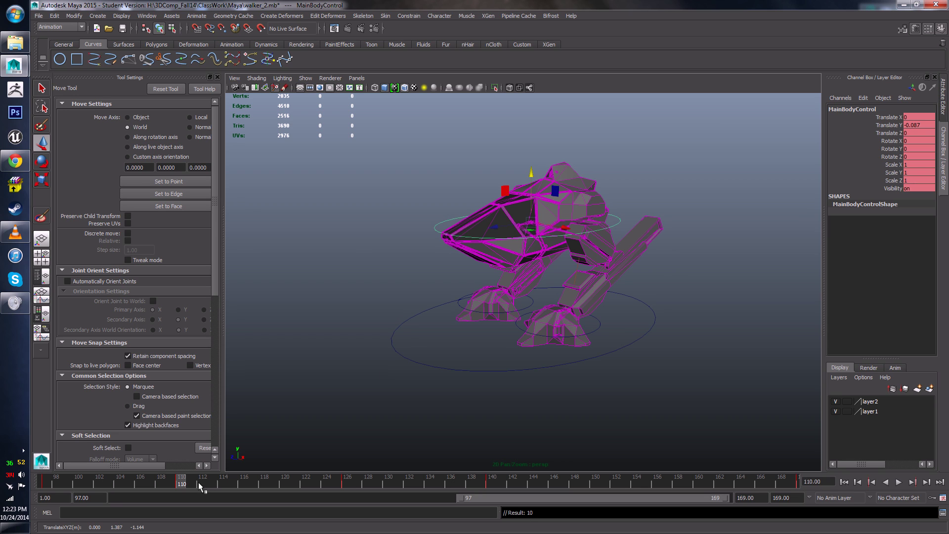
- Raise the main body control slightly at frame 126, lower it to about -0.052 in Translate Y at frame 140, and replay
{"action": "key", "text": "."}
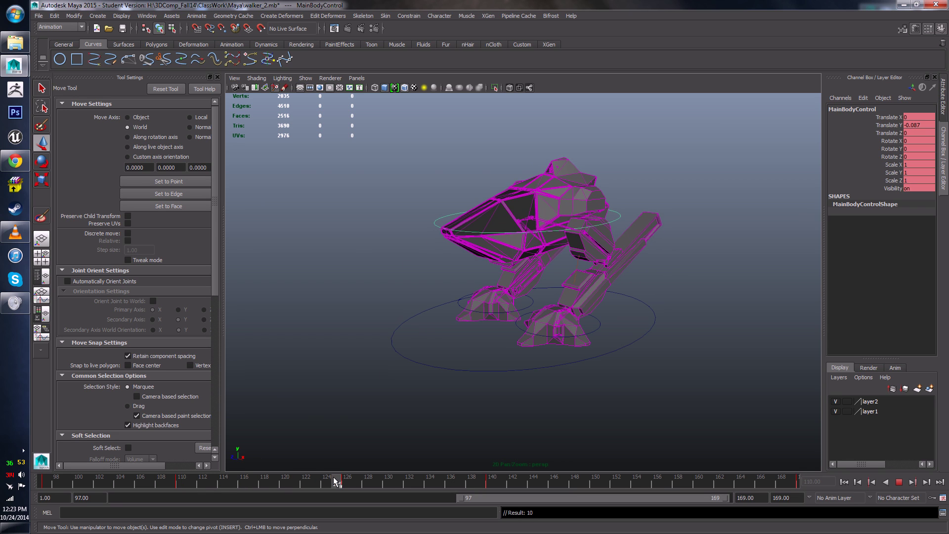
{"action": "left_click_drag", "start_coordinate": [534, 167], "coordinate": [532, 160]}
{"action": "left_click_drag", "start_coordinate": [441, 478], "coordinate": [491, 485]}
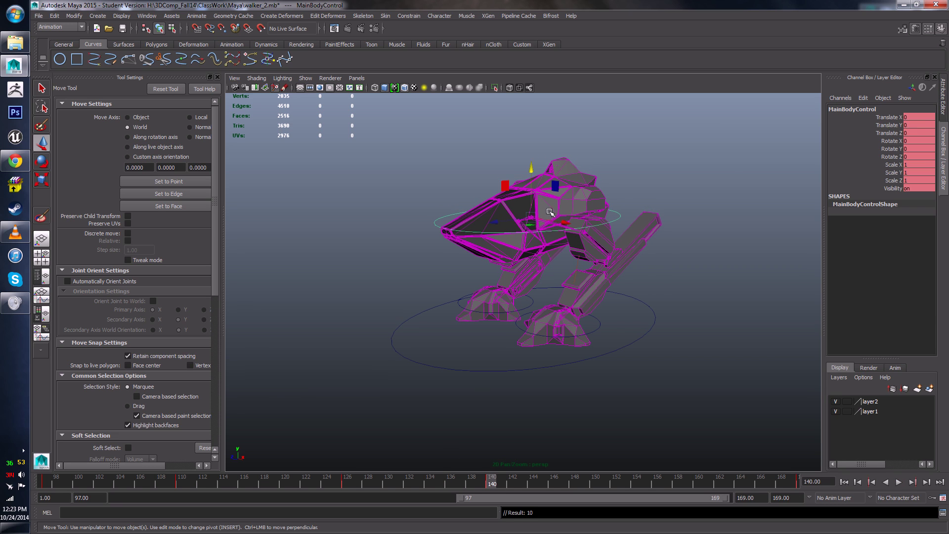
{"action": "left_click_drag", "start_coordinate": [532, 169], "coordinate": [532, 175]}
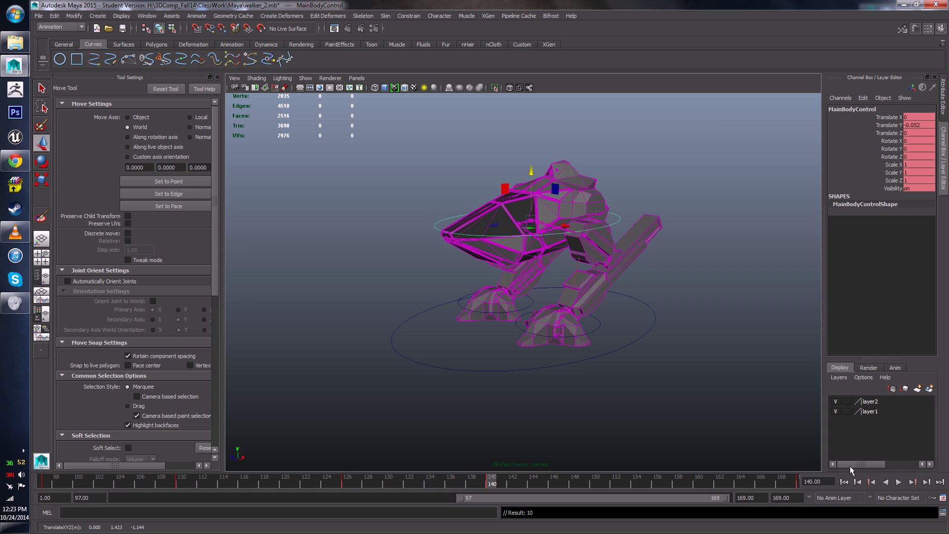
{"action": "left_click", "coordinate": [899, 482]}
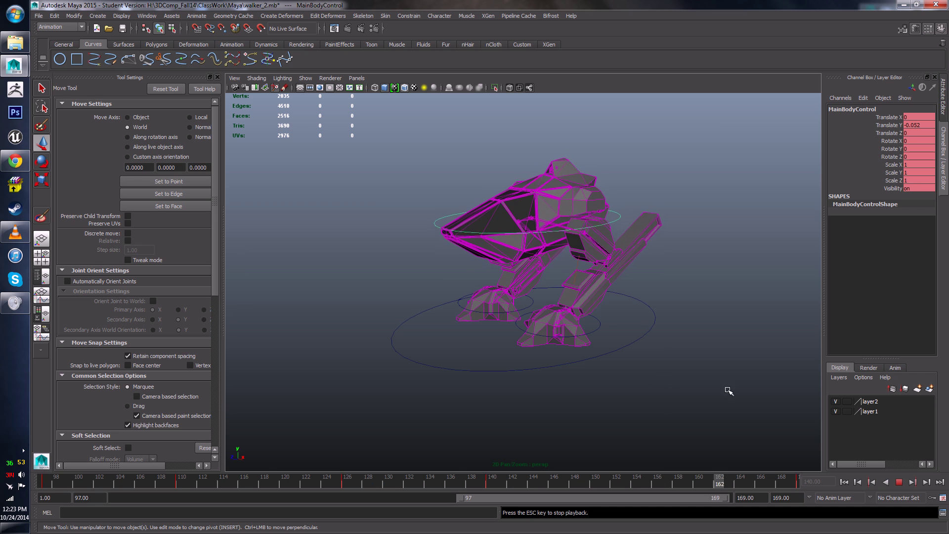
{"action": "left_click", "coordinate": [899, 484]}
- Select the left foot control and scrub the section, examining the feet from the front and side
{"action": "left_click_drag", "start_coordinate": [485, 374], "coordinate": [528, 378], "text": "alt"}
{"action": "scroll", "coordinate": [528, 366], "scroll_direction": "up", "scroll_amount": 3}
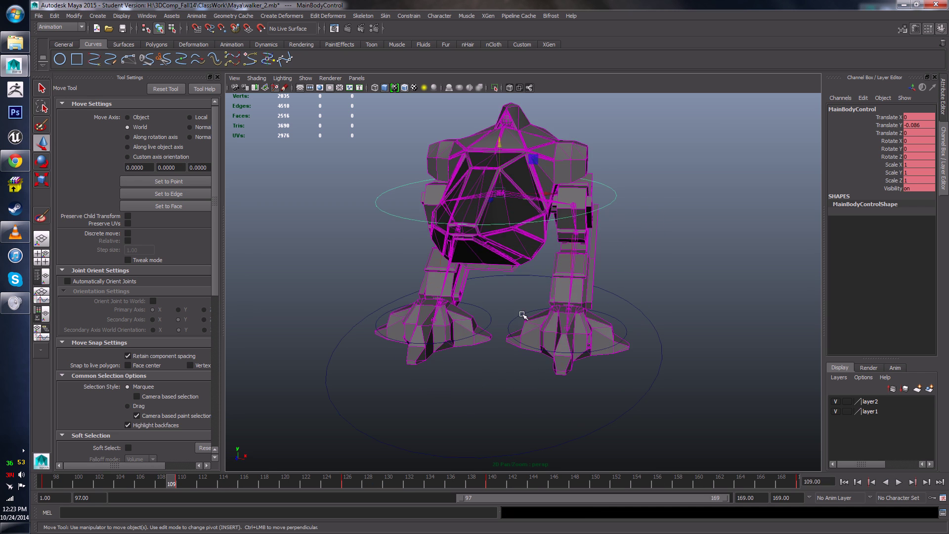
{"action": "left_click", "coordinate": [510, 322]}
{"action": "left_click", "coordinate": [509, 326]}
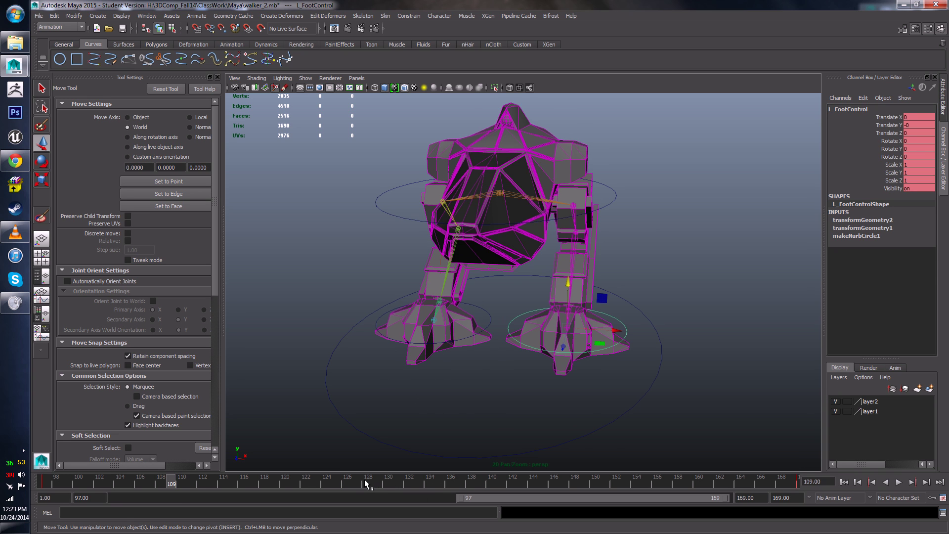
{"action": "left_click_drag", "start_coordinate": [365, 480], "coordinate": [518, 496]}
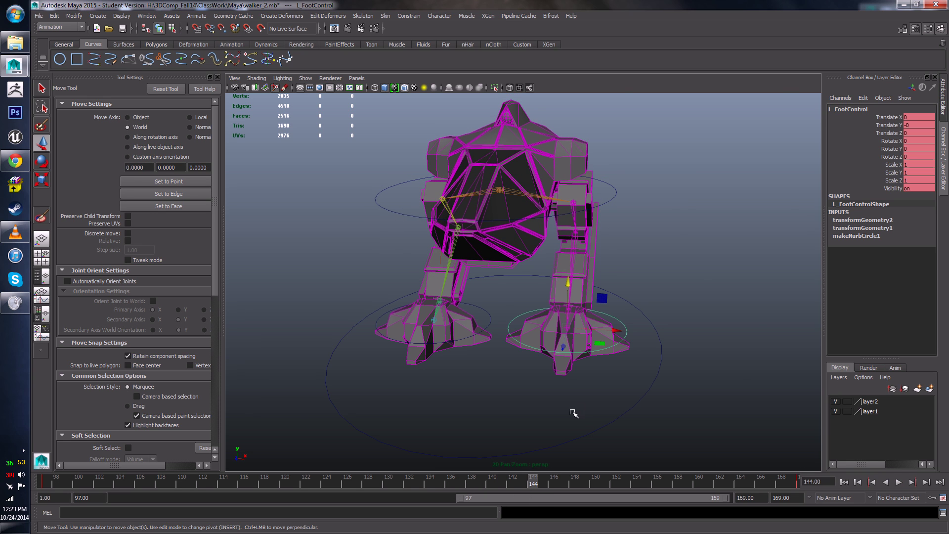
{"action": "left_click_drag", "start_coordinate": [572, 413], "coordinate": [485, 411], "text": "alt"}
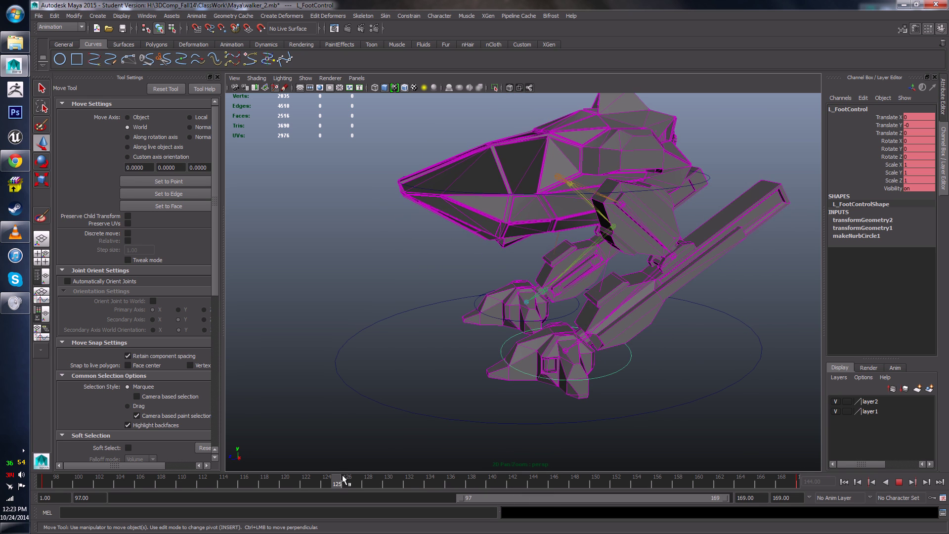
- Try lifting the left foot control to about 0.555 in Translate Y at frame 147, undo its key and reset the value to 0
{"action": "left_click", "coordinate": [567, 477]}
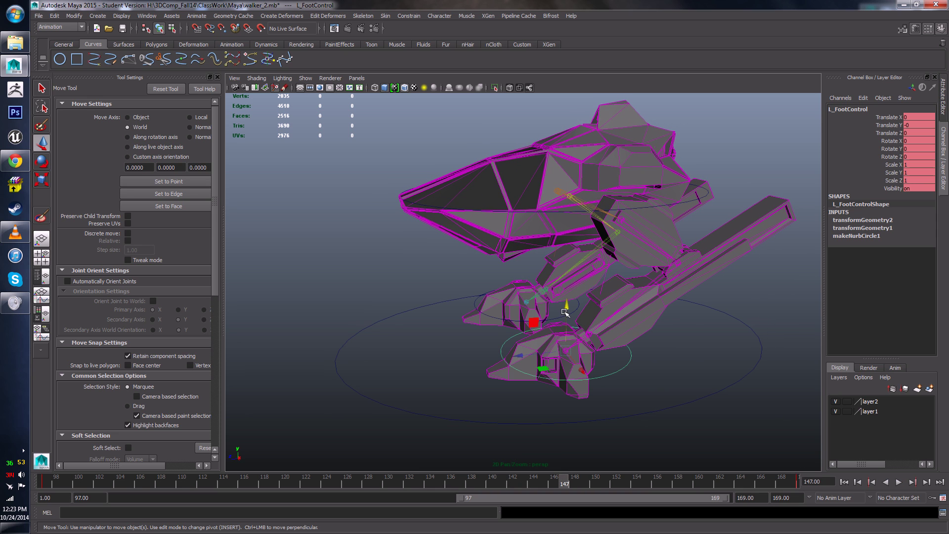
{"action": "left_click_drag", "start_coordinate": [566, 312], "coordinate": [570, 266]}
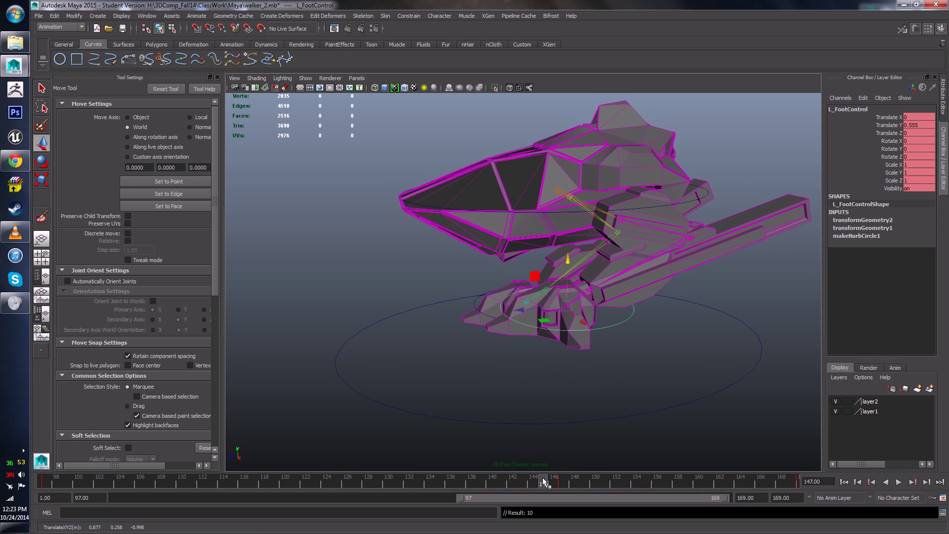
{"action": "key", "text": "alt+v"}
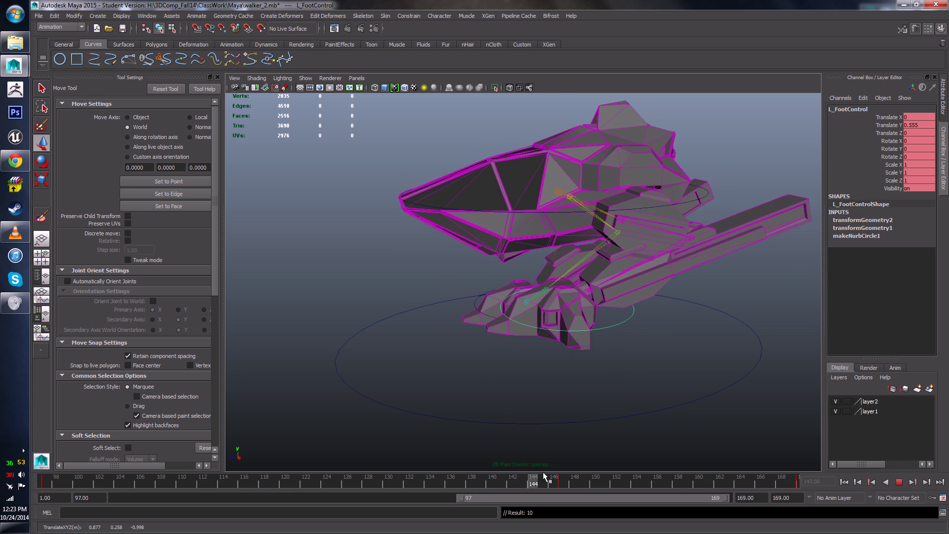
{"action": "key", "text": "alt+v"}
{"action": "key", "text": "ctrl+z"}
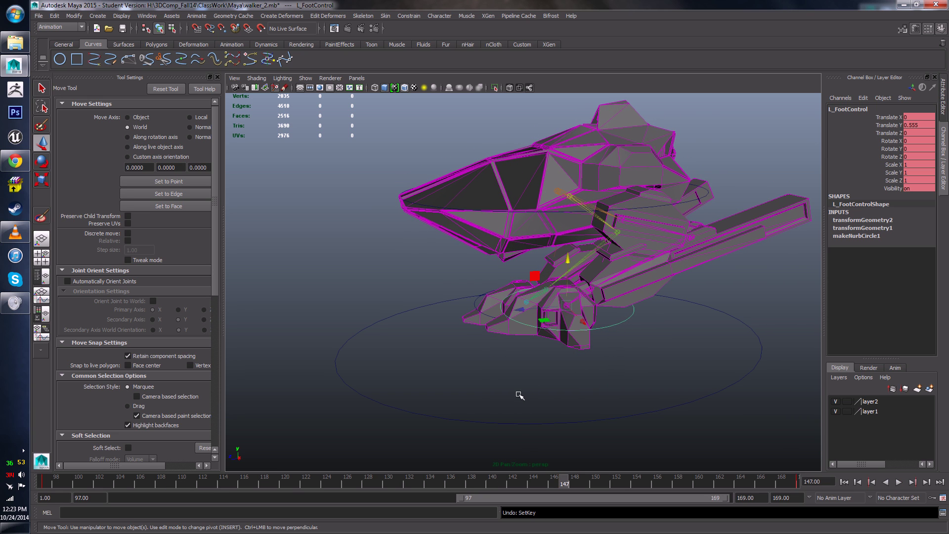
{"action": "left_click_drag", "start_coordinate": [520, 395], "coordinate": [621, 318], "text": "alt"}
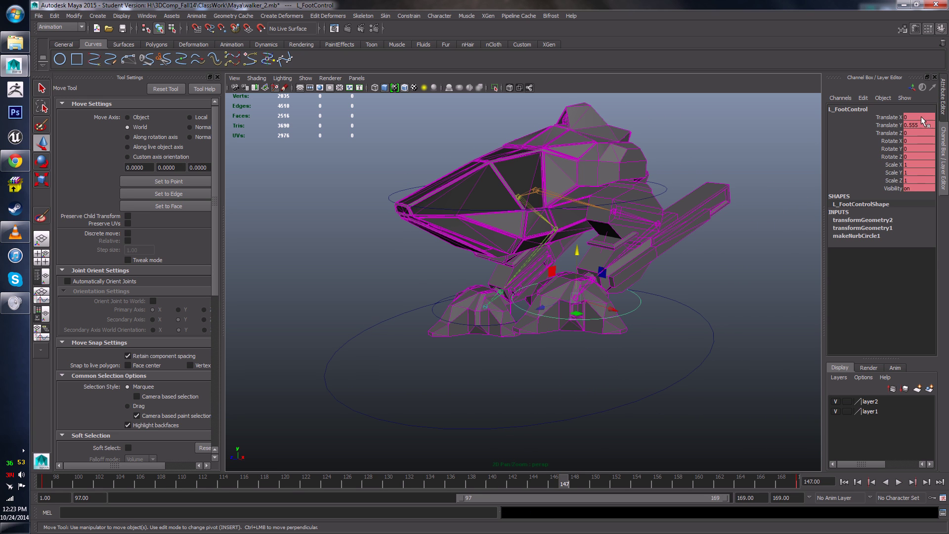
{"action": "double_click", "coordinate": [920, 125]}
{"action": "type", "text": "0"}
{"action": "key", "text": "Return"}
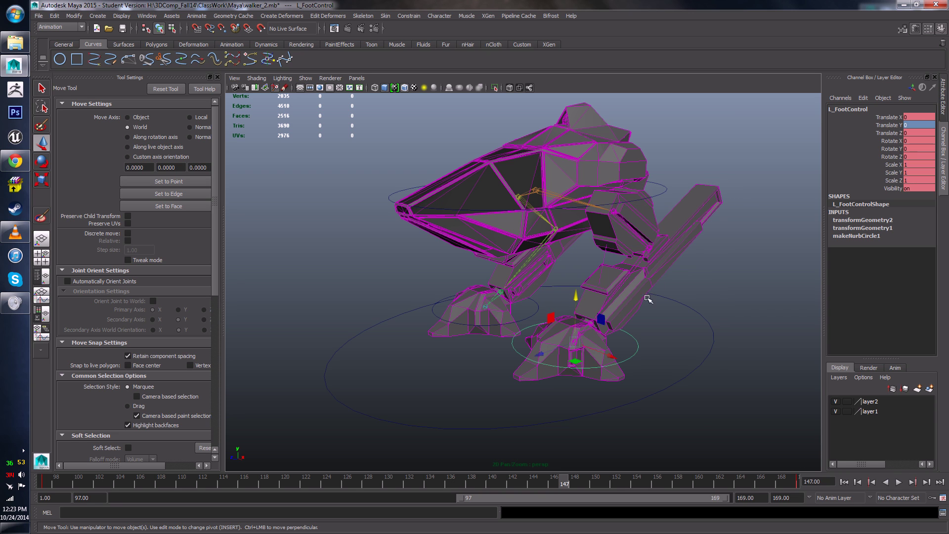
- Replay from frame 97 and key the left foot control's grounded pose at frame 142
{"action": "left_click_drag", "start_coordinate": [546, 484], "coordinate": [44, 487]}
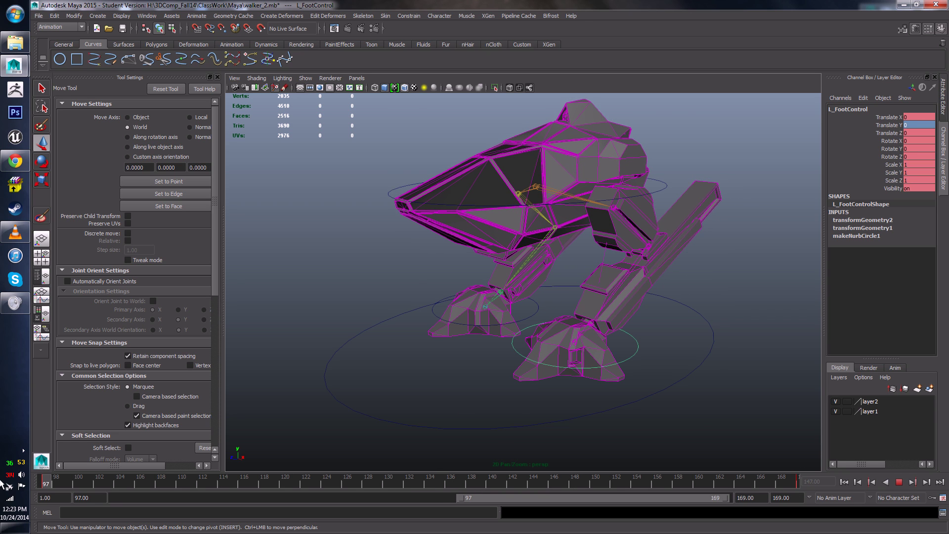
{"action": "left_click", "coordinate": [900, 482]}
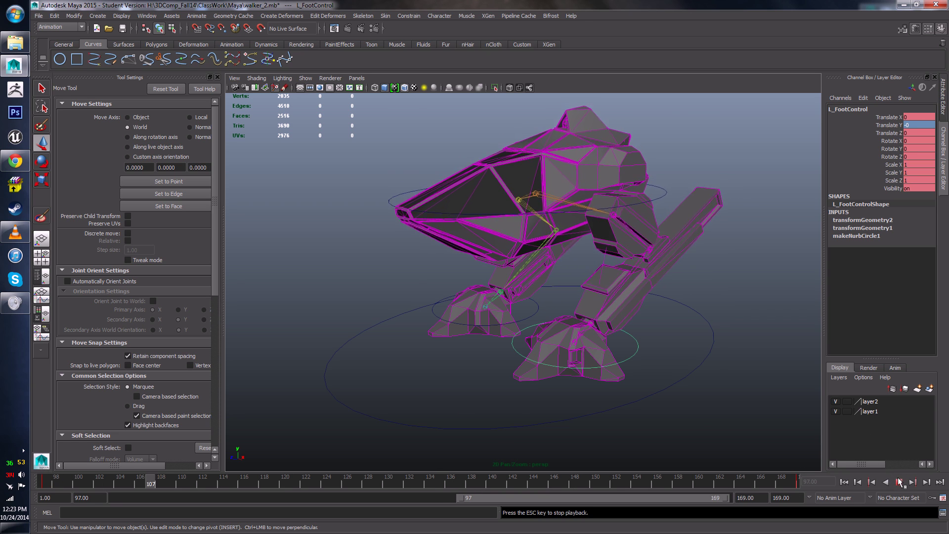
{"action": "left_click", "coordinate": [899, 482]}
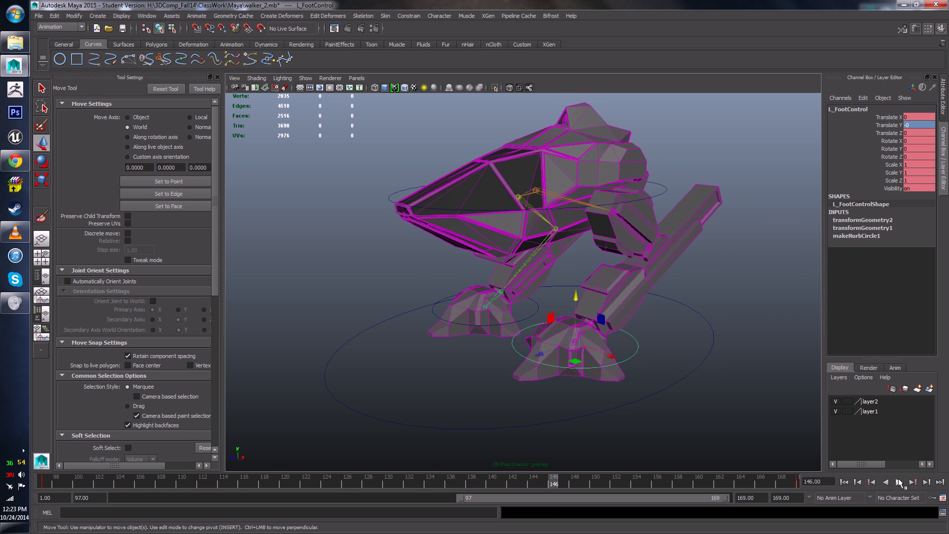
{"action": "left_click_drag", "start_coordinate": [544, 485], "coordinate": [517, 483]}
{"action": "key", "text": "s"}
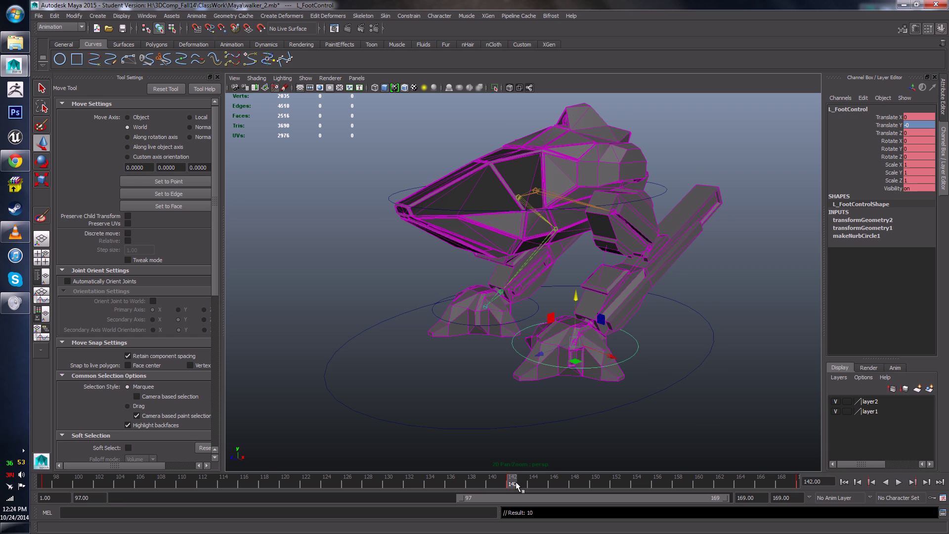
- Lift the left foot control to about 0.248 in Translate Y at frame 151, key it at 0 on frame 158, and replay
{"action": "key", "text": "alt+v"}
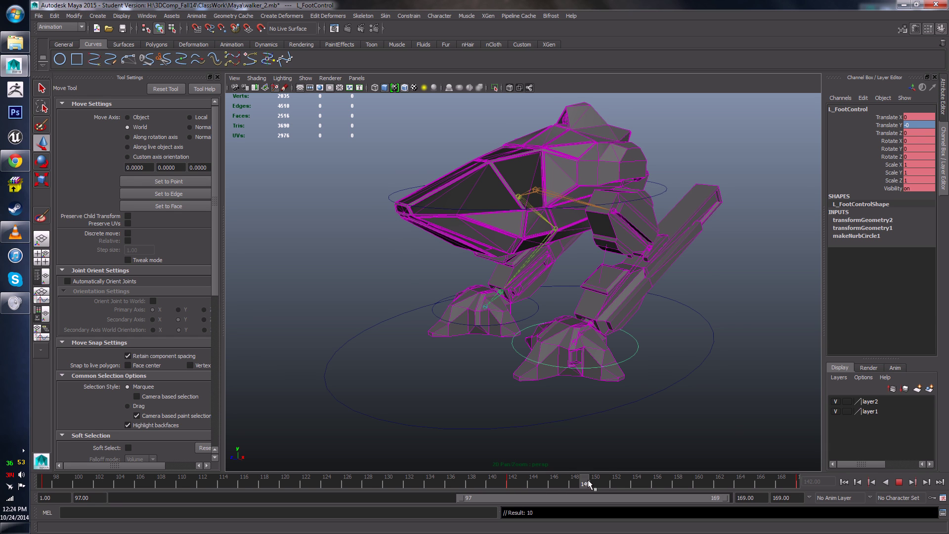
{"action": "key", "text": "alt+v"}
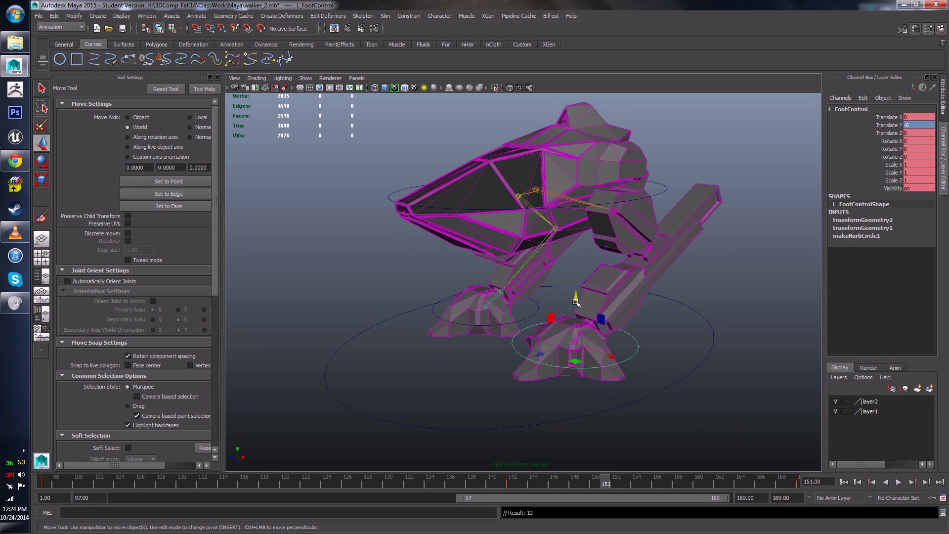
{"action": "left_click_drag", "start_coordinate": [576, 303], "coordinate": [577, 283]}
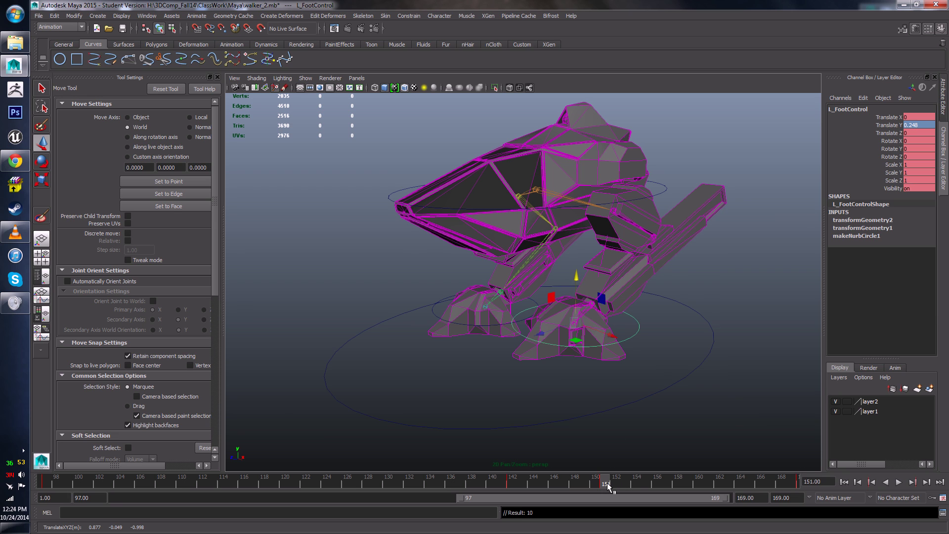
{"action": "left_click_drag", "start_coordinate": [607, 482], "coordinate": [678, 483]}
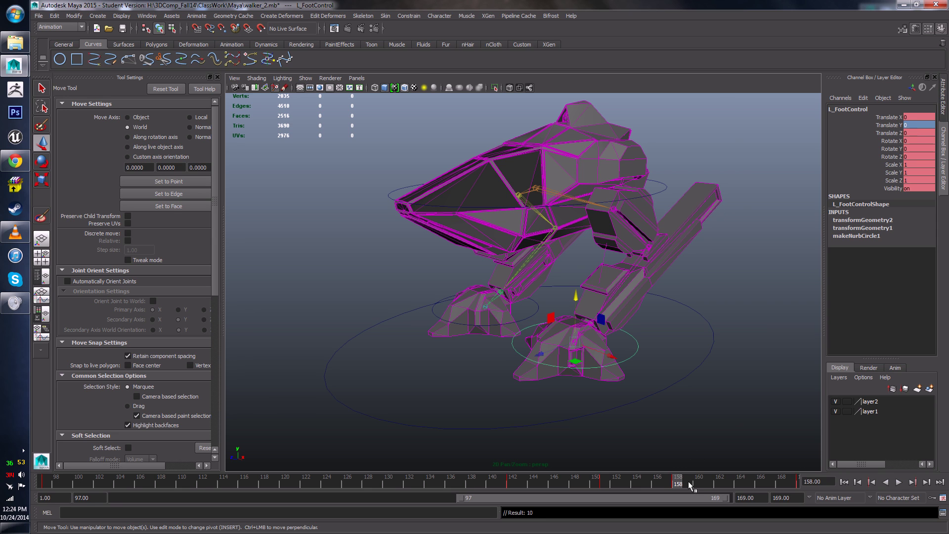
{"action": "left_click_drag", "start_coordinate": [683, 480], "coordinate": [442, 480]}
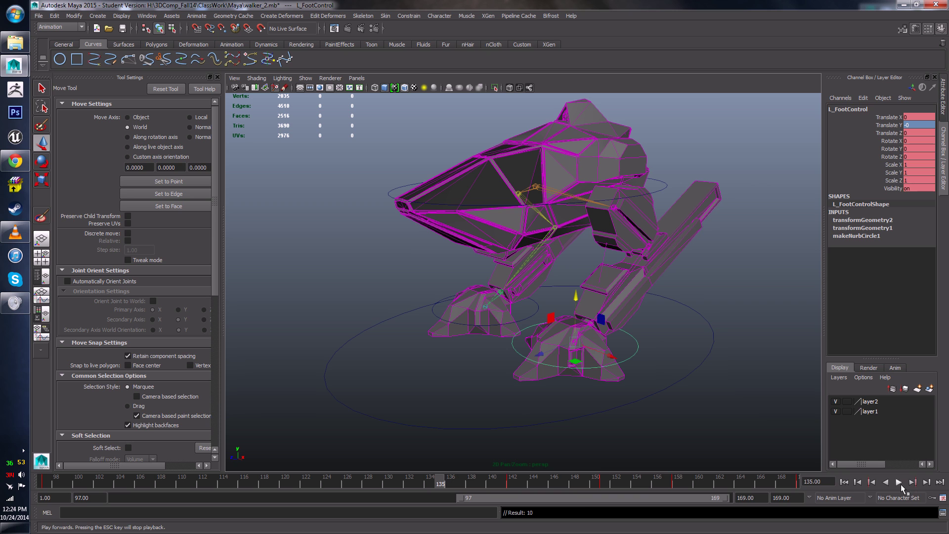
{"action": "left_click", "coordinate": [901, 485]}
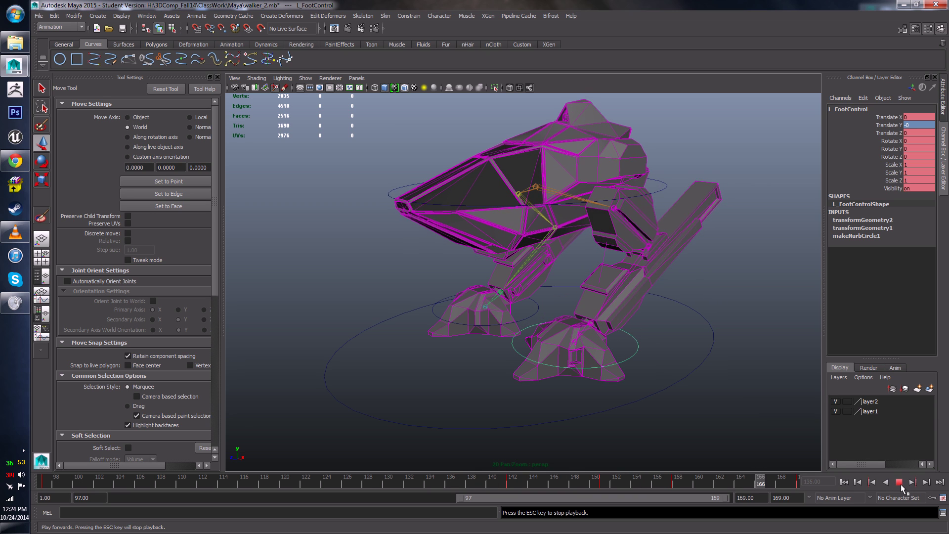
{"action": "left_click", "coordinate": [899, 482]}
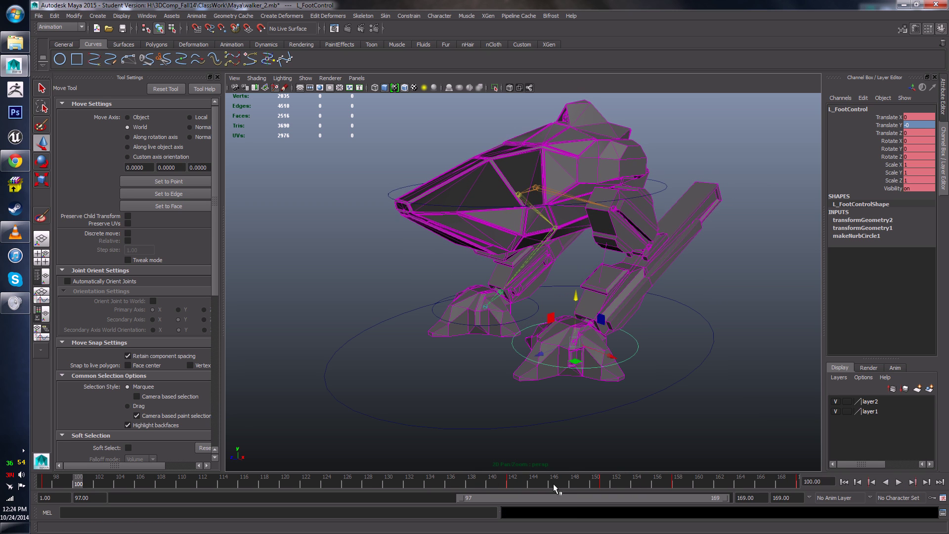
- Move the left foot's lift key to frame 146 and its landing key to frame 150, replay, and return to frame 142
{"action": "left_click", "coordinate": [594, 482]}
{"action": "left_click_drag", "start_coordinate": [600, 482], "coordinate": [679, 483]}
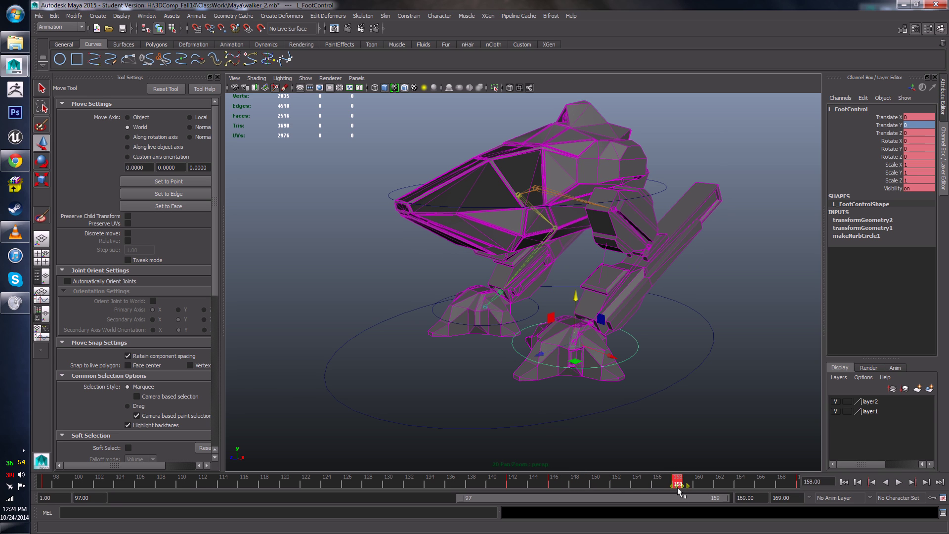
{"action": "left_click_drag", "start_coordinate": [679, 486], "coordinate": [592, 485]}
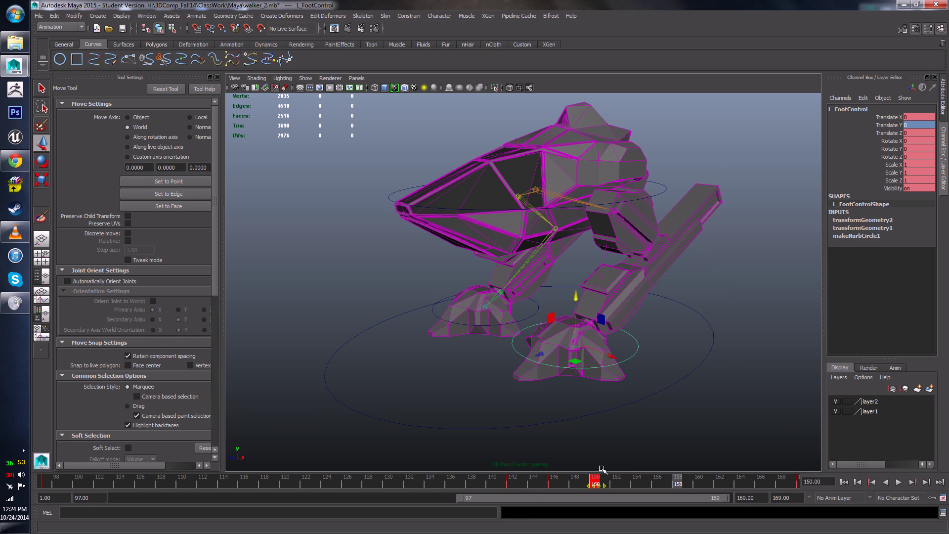
{"action": "left_click", "coordinate": [627, 480]}
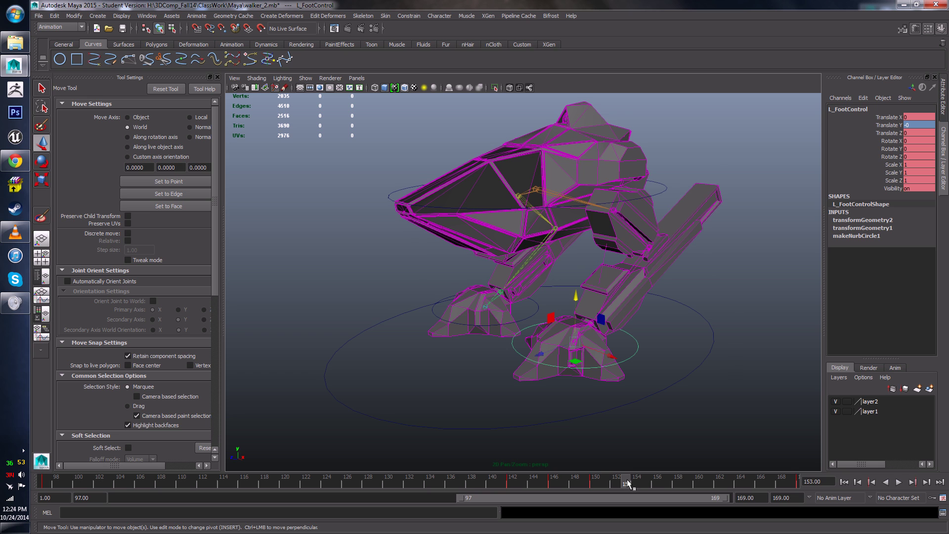
{"action": "left_click", "coordinate": [901, 484]}
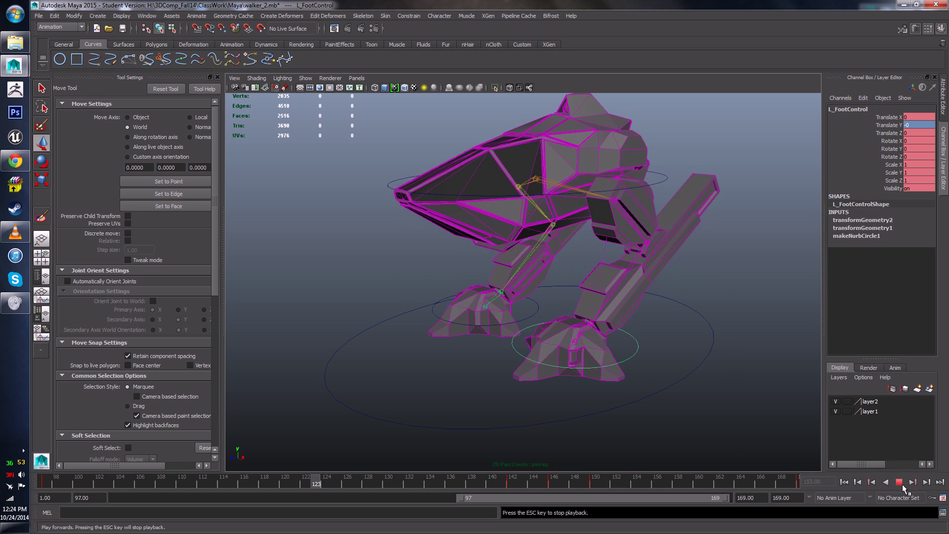
{"action": "left_click", "coordinate": [901, 483]}
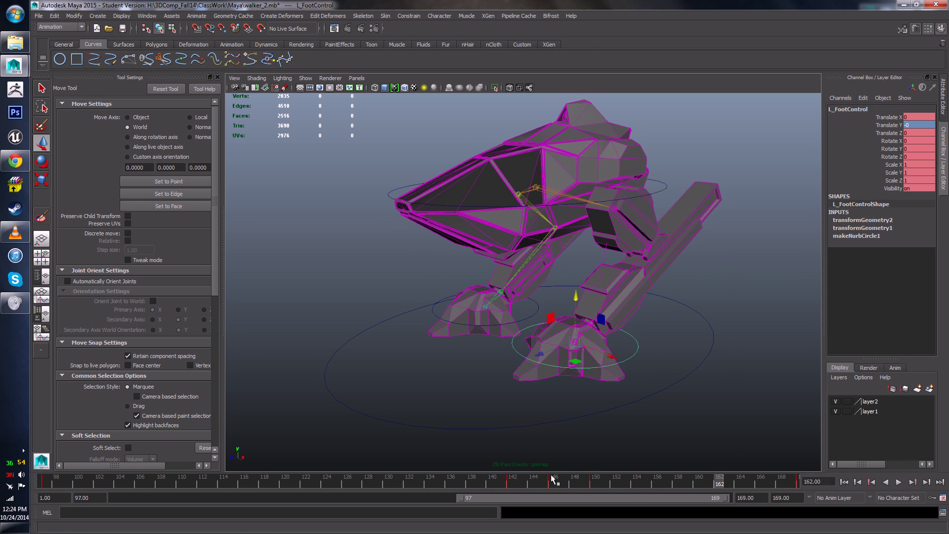
{"action": "left_click_drag", "start_coordinate": [550, 484], "coordinate": [509, 485]}
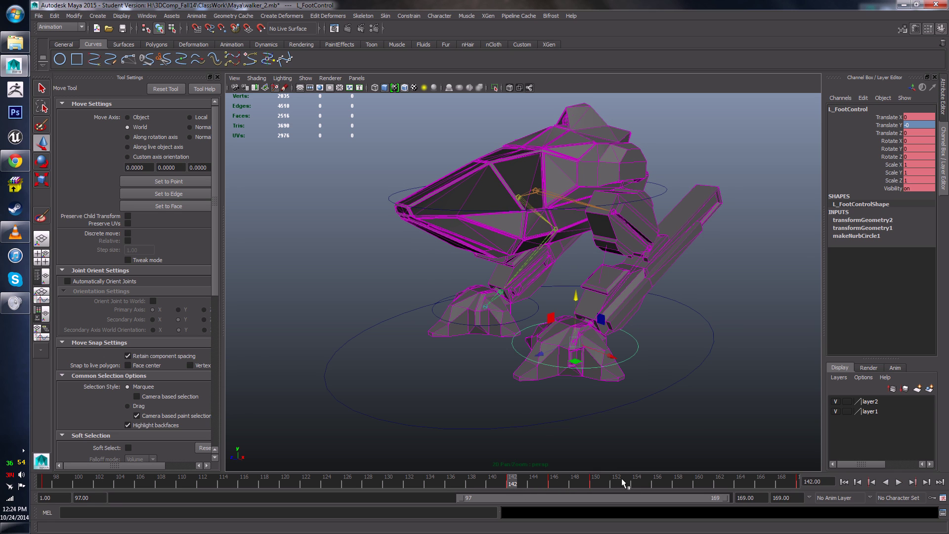
- Move the left foot control's three step keys earlier to frames 136, 140 and 144, and replay the animation
{"action": "left_click", "coordinate": [599, 489]}
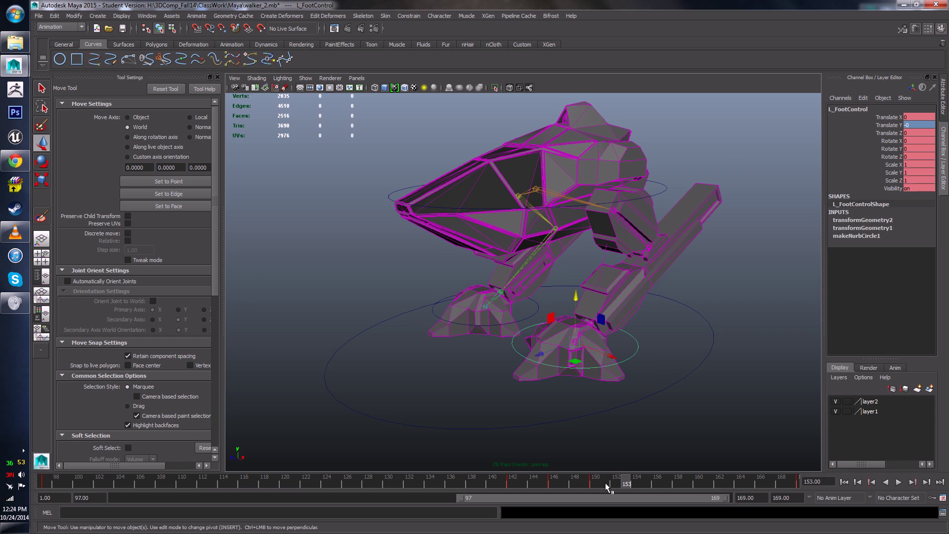
{"action": "left_click", "coordinate": [607, 485]}
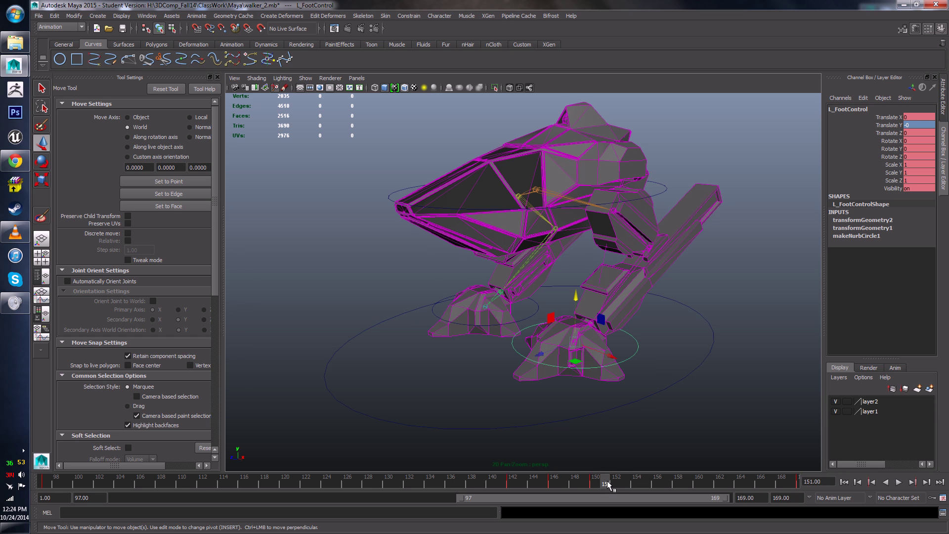
{"action": "left_click_drag", "start_coordinate": [608, 480], "coordinate": [499, 478], "text": "shift"}
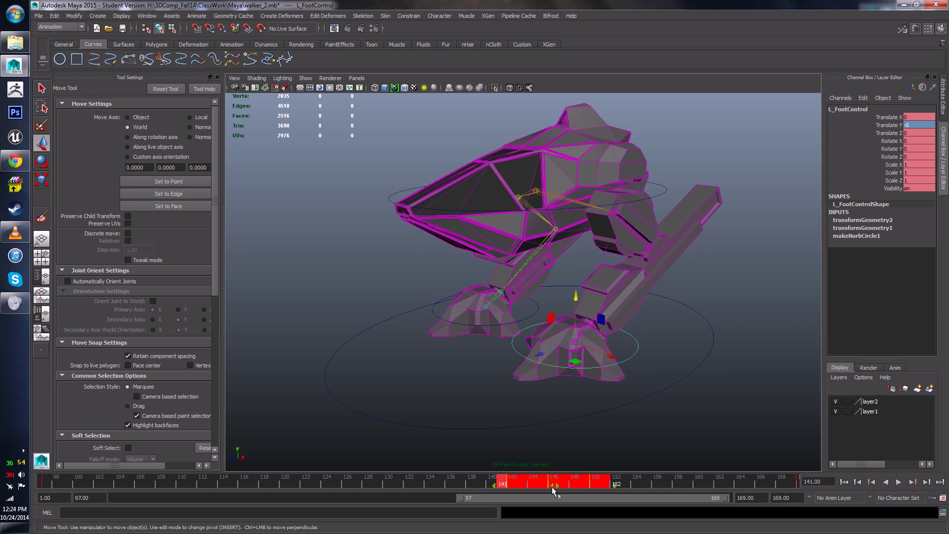
{"action": "left_click_drag", "start_coordinate": [553, 489], "coordinate": [493, 495]}
{"action": "left_click_drag", "start_coordinate": [307, 482], "coordinate": [213, 495]}
{"action": "left_click", "coordinate": [900, 482]}
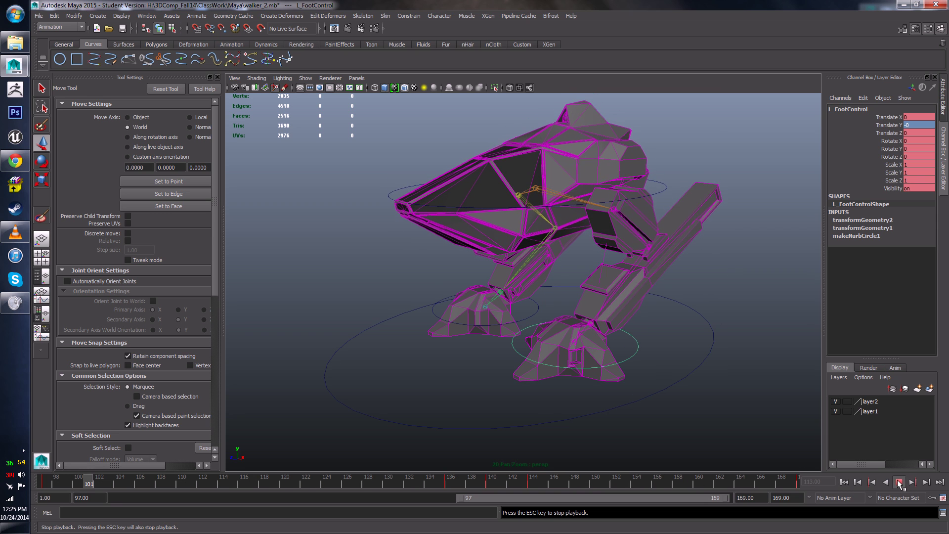
{"action": "left_click", "coordinate": [911, 482]}
{"action": "key", "text": "alt+v"}
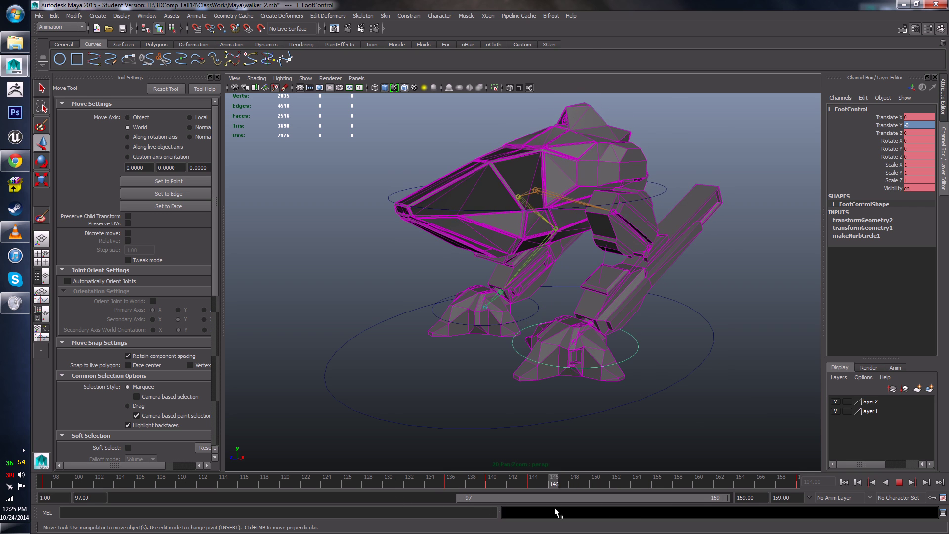
- Copy the left foot control's keys at frames 136 to 144, paste them at frame 149, and replay
{"action": "left_click", "coordinate": [542, 482]}
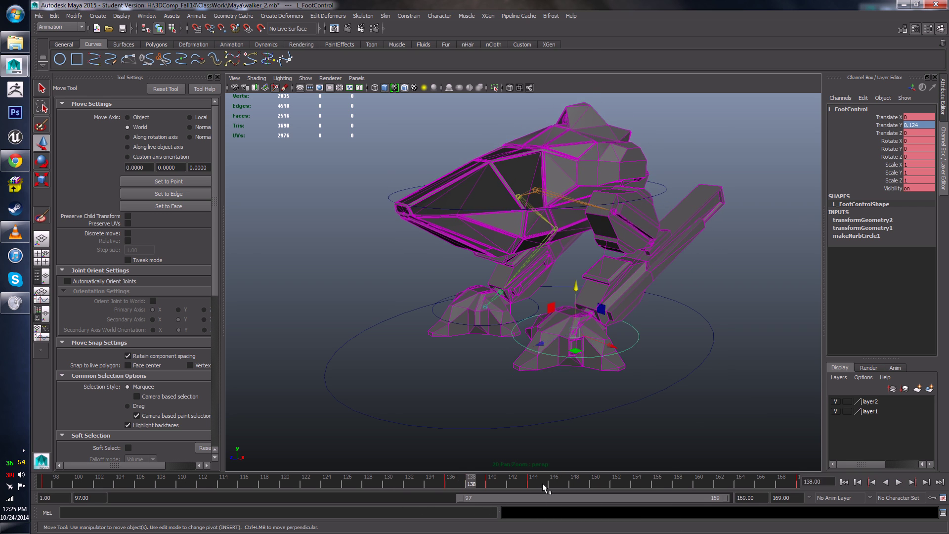
{"action": "left_click_drag", "start_coordinate": [544, 483], "coordinate": [419, 483], "text": "shift"}
{"action": "right_click", "coordinate": [504, 488]}
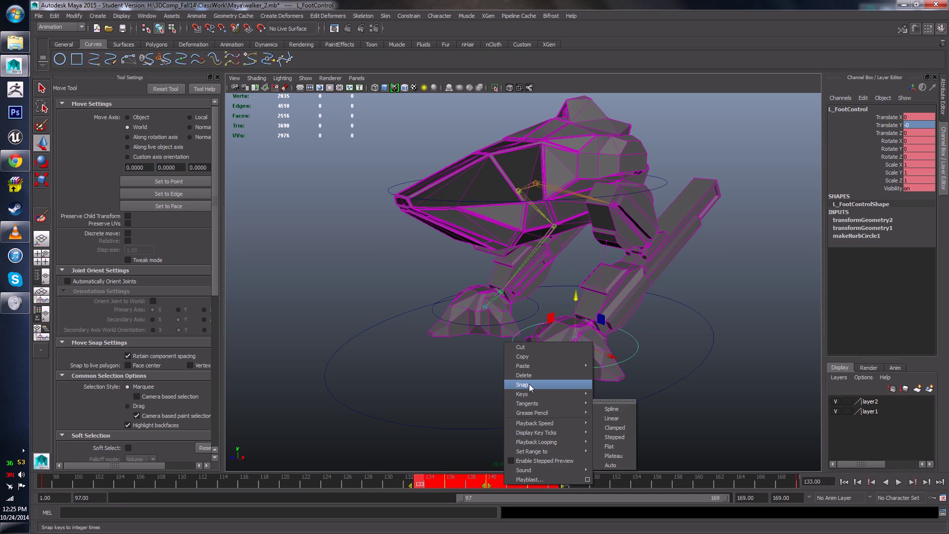
{"action": "left_click", "coordinate": [530, 360]}
{"action": "left_click", "coordinate": [586, 484]}
{"action": "right_click", "coordinate": [586, 485]}
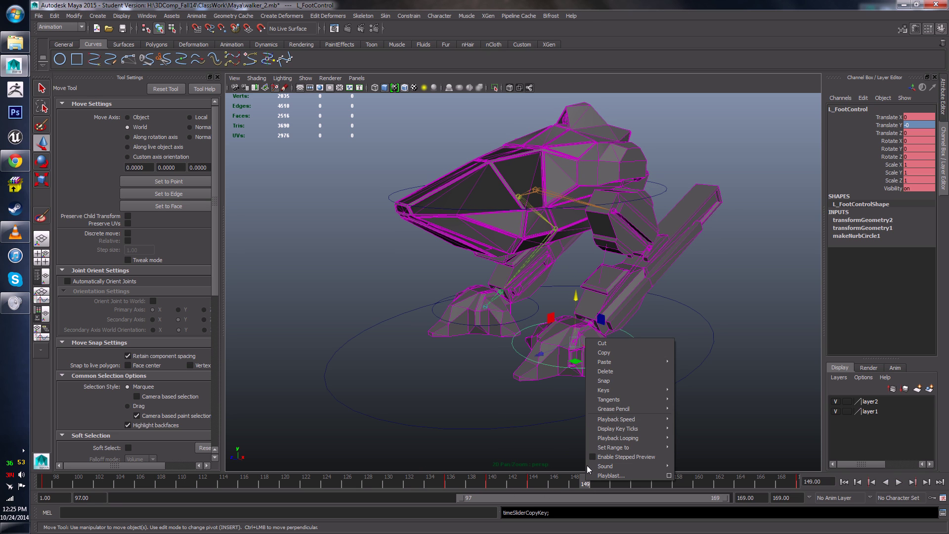
{"action": "mouse_move", "coordinate": [636, 420]}
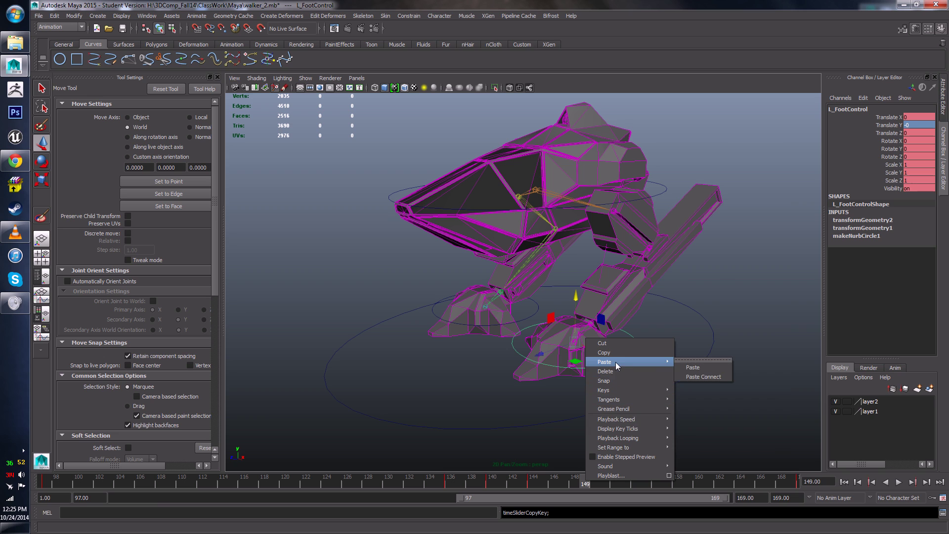
{"action": "left_click", "coordinate": [689, 364]}
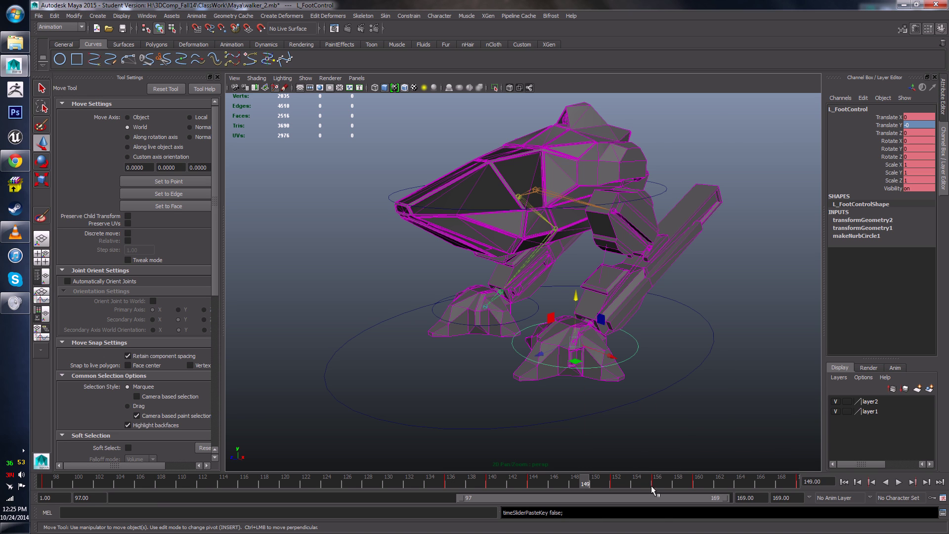
{"action": "left_click", "coordinate": [899, 482]}
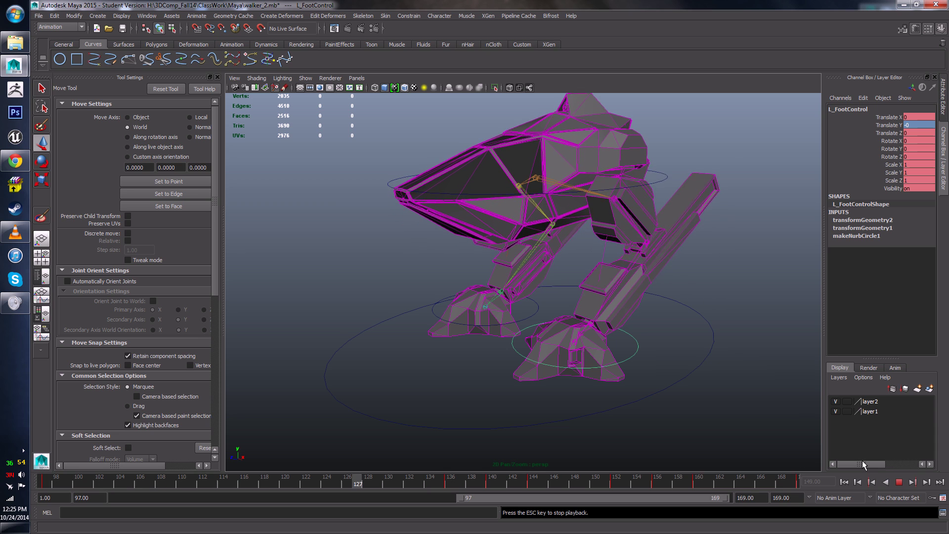
{"action": "left_click", "coordinate": [899, 482]}
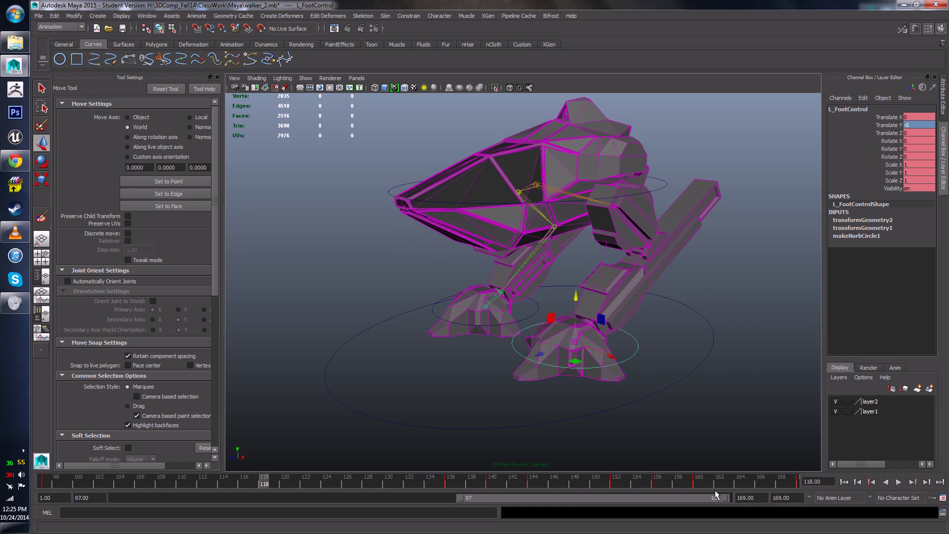
- Select the right foot control, replay, and key its grounded pose at frame 144
{"action": "left_click", "coordinate": [444, 316]}
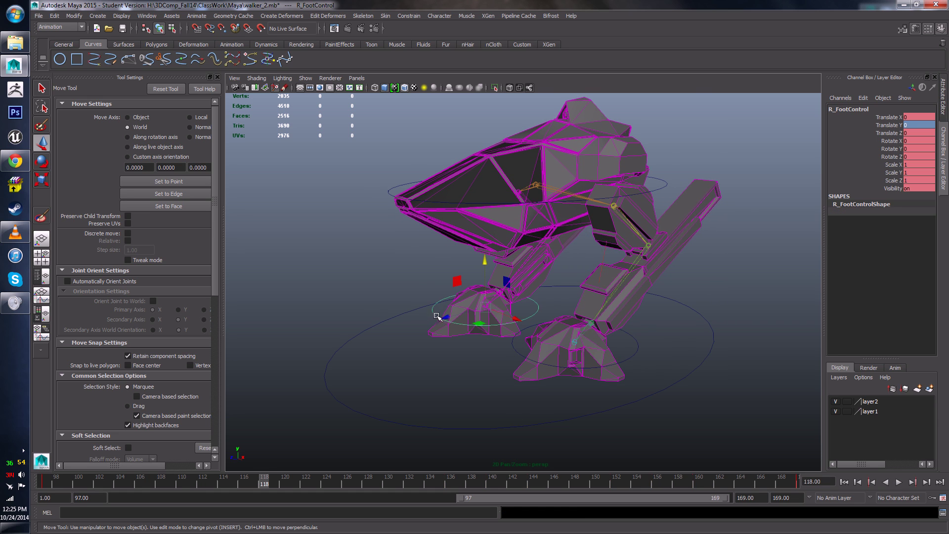
{"action": "left_click_drag", "start_coordinate": [480, 414], "coordinate": [510, 422], "text": "alt"}
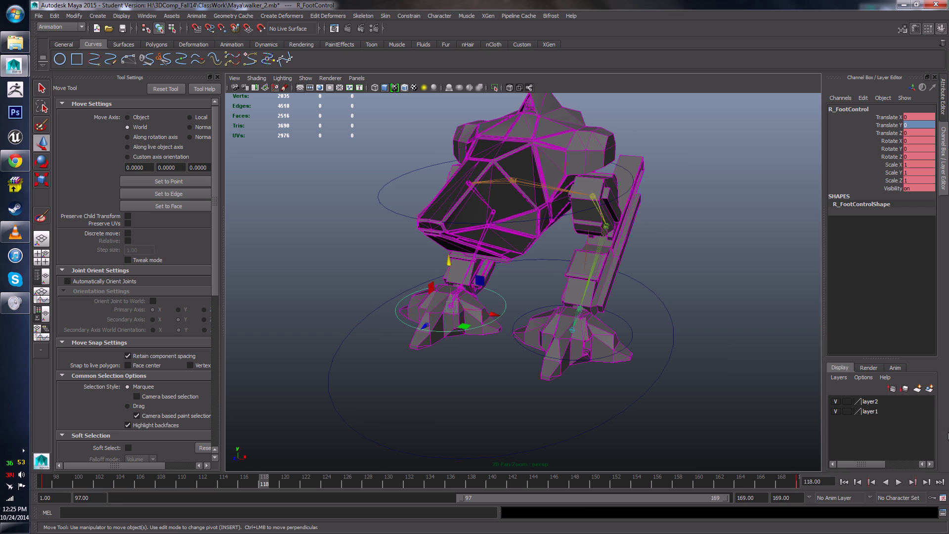
{"action": "left_click", "coordinate": [900, 483]}
{"action": "left_click", "coordinate": [900, 483]}
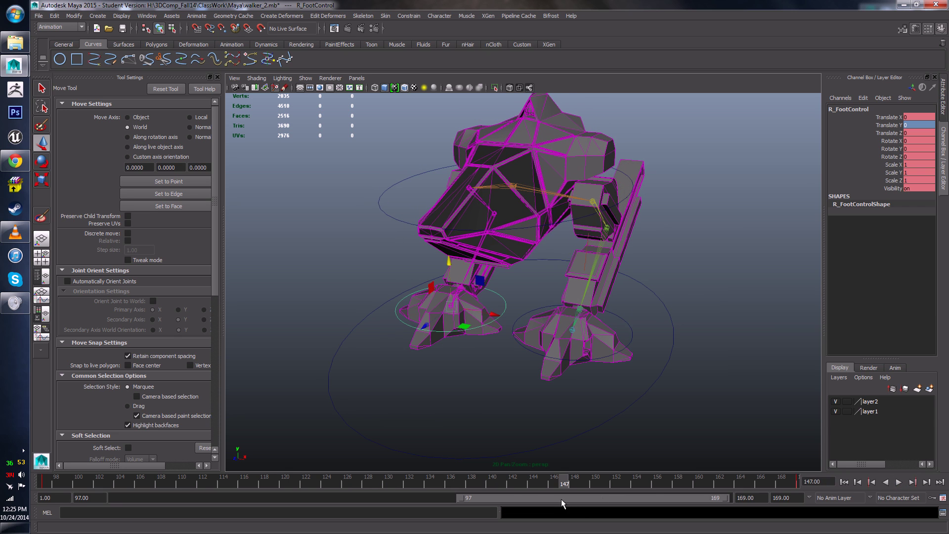
{"action": "left_click_drag", "start_coordinate": [531, 482], "coordinate": [524, 482]}
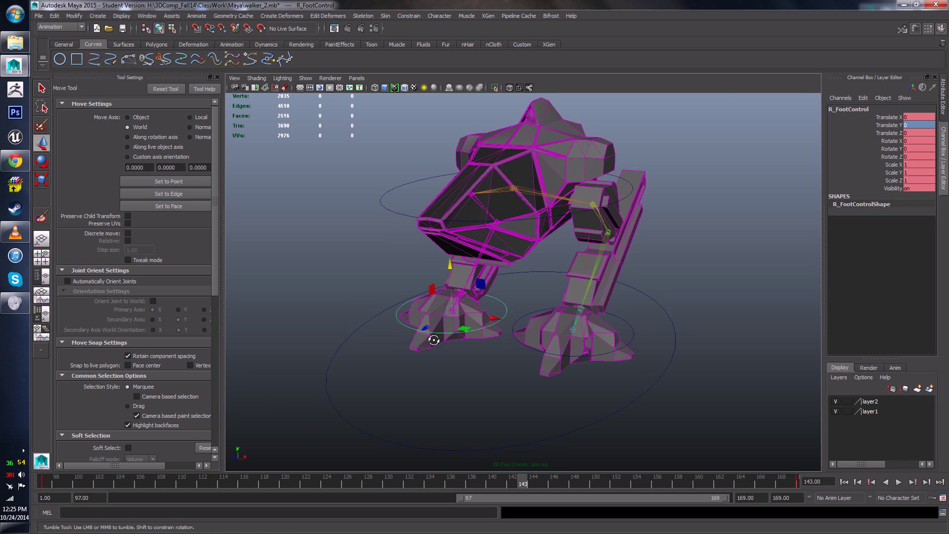
{"action": "scroll", "coordinate": [491, 392], "scroll_direction": "up", "scroll_amount": 4}
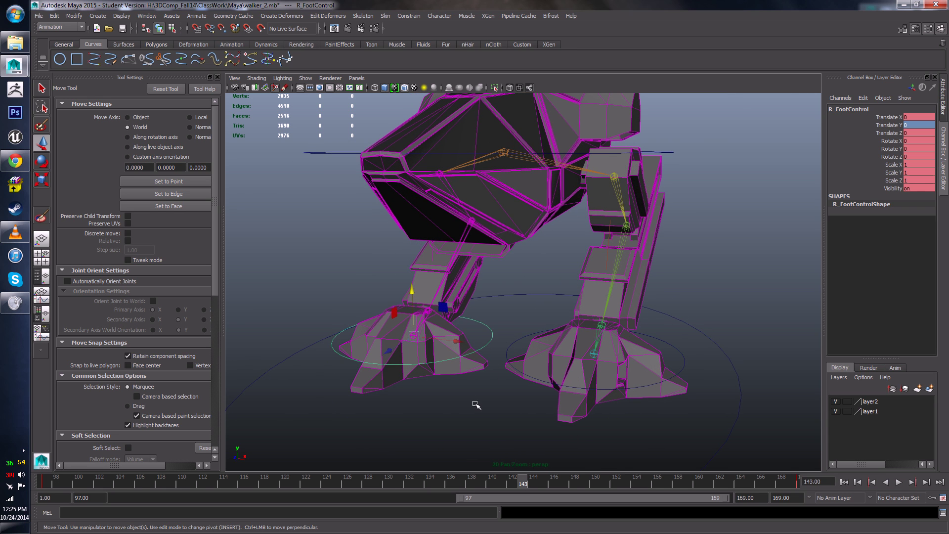
{"action": "mouse_move", "coordinate": [516, 480]}
{"action": "left_mouse_down"}
{"action": "mouse_move", "coordinate": [543, 482]}
{"action": "mouse_move", "coordinate": [532, 480]}
{"action": "left_mouse_up"}
{"action": "left_click_drag", "start_coordinate": [522, 451], "coordinate": [461, 381], "text": "alt"}
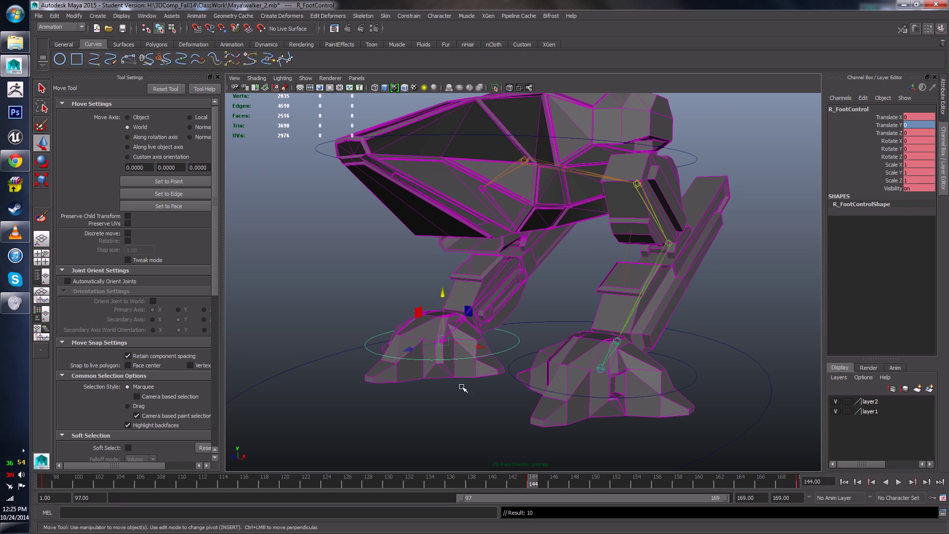
- Lift the right foot control to about 0.103 in Translate Y at frame 148, key it at 0 on frame 152, and replay
{"action": "left_click_drag", "start_coordinate": [538, 483], "coordinate": [574, 484]}
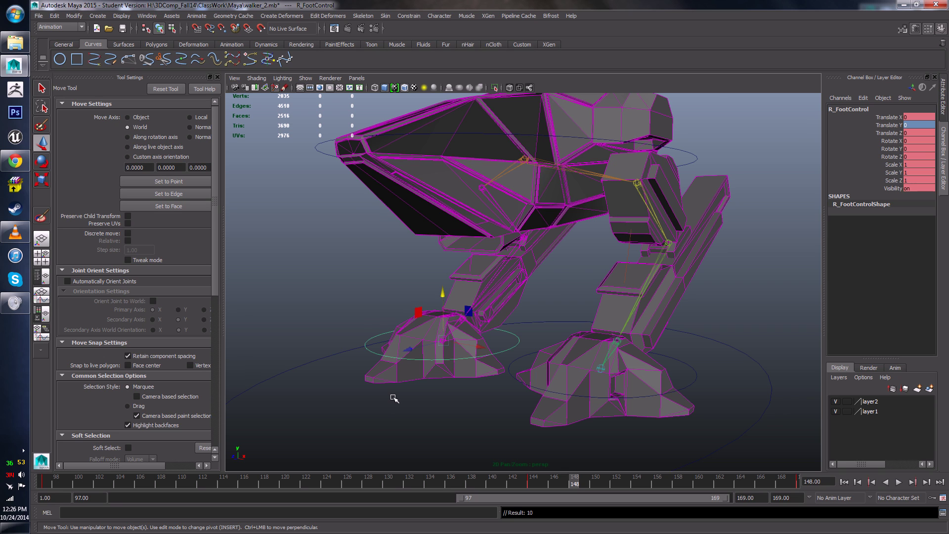
{"action": "left_click_drag", "start_coordinate": [445, 296], "coordinate": [448, 286]}
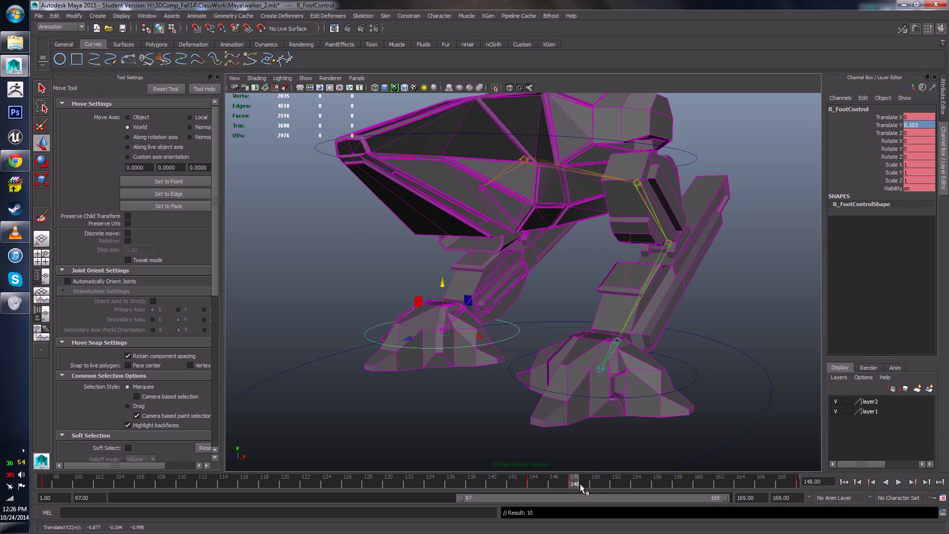
{"action": "left_click_drag", "start_coordinate": [581, 488], "coordinate": [611, 483]}
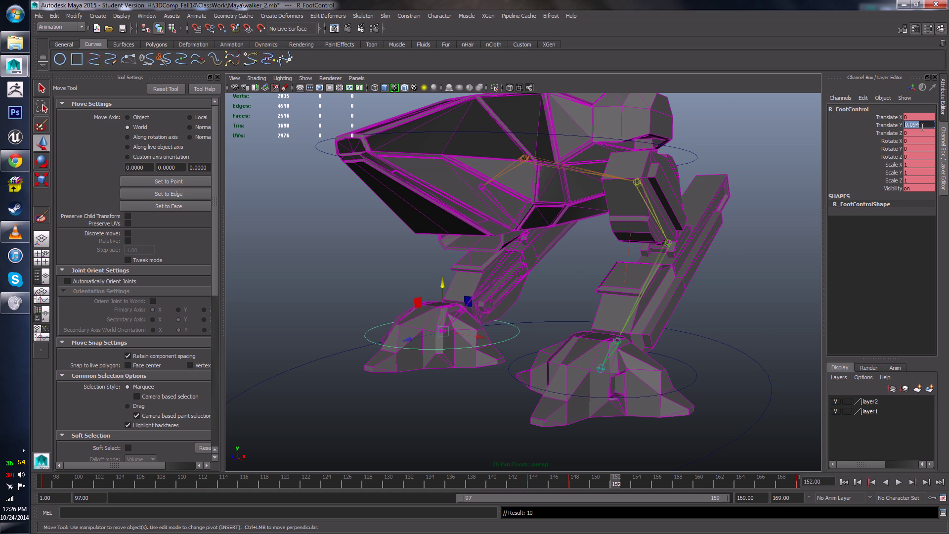
{"action": "type", "text": "0"}
{"action": "key", "text": "Return"}
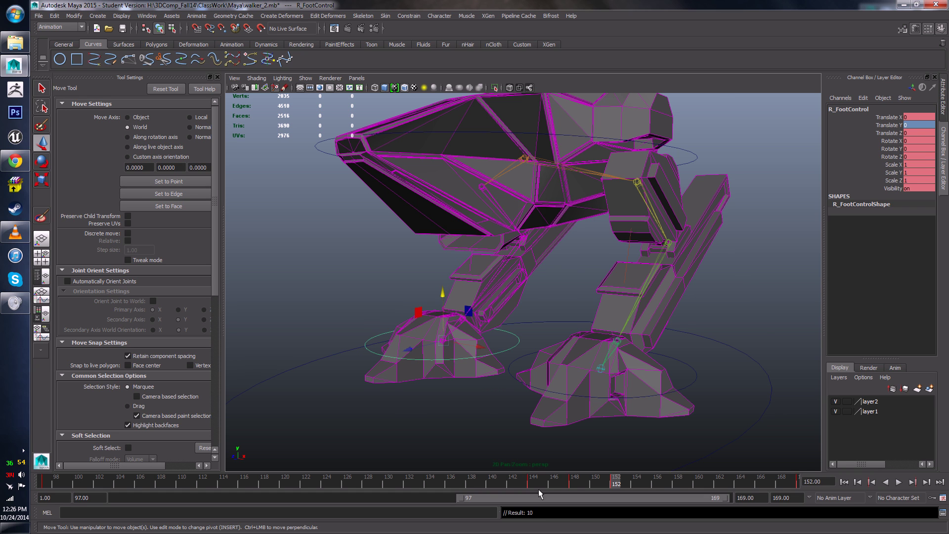
{"action": "key", "text": "alt+v"}
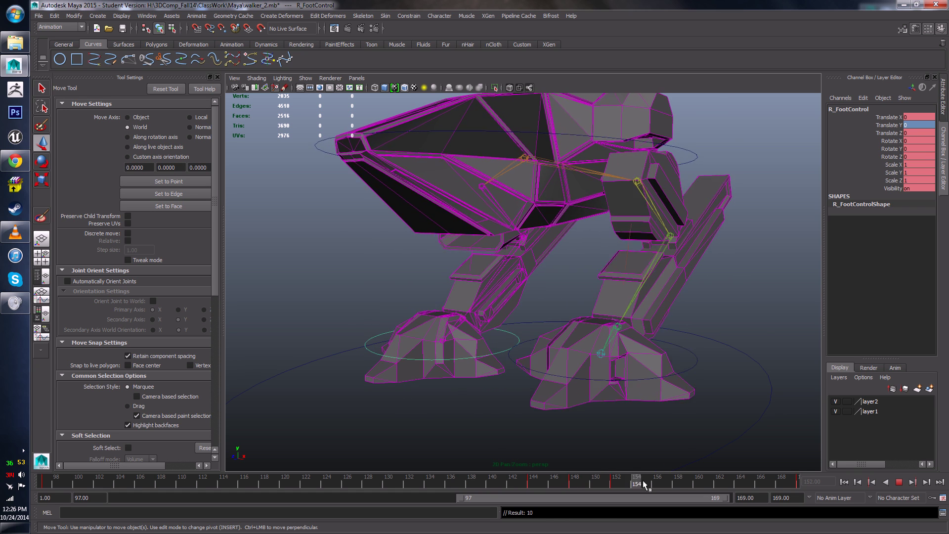
{"action": "key", "text": "alt+v"}
- Copy the right foot control's keys at frames 144 to 152, paste them at frame 158, and replay the animation from several sides
{"action": "left_click_drag", "start_coordinate": [635, 482], "coordinate": [525, 482], "text": "shift"}
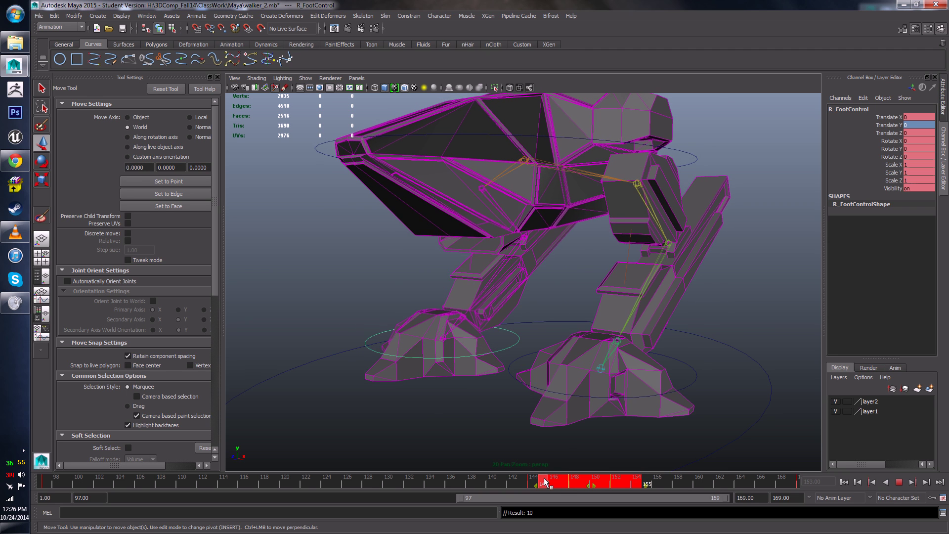
{"action": "right_click", "coordinate": [593, 485]}
{"action": "left_click", "coordinate": [645, 352]}
{"action": "left_click", "coordinate": [679, 485]}
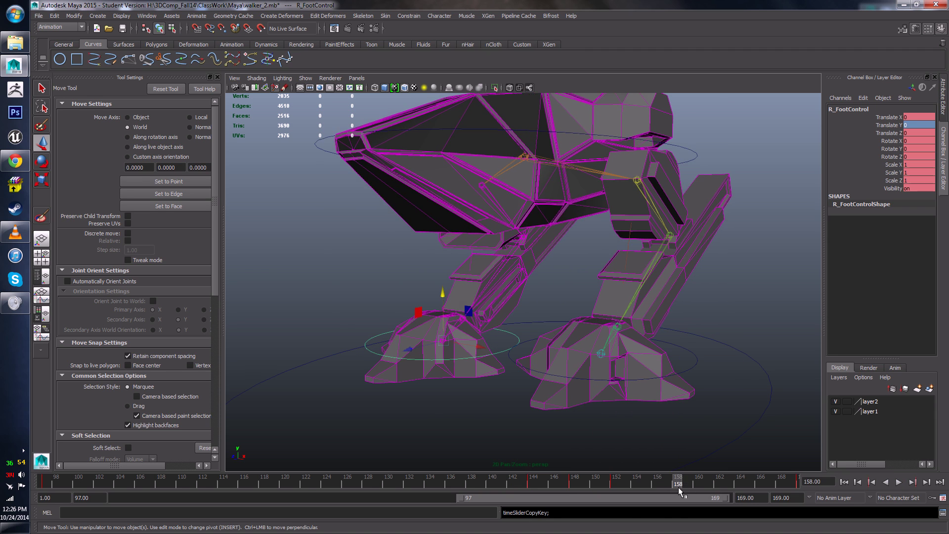
{"action": "right_click", "coordinate": [678, 488]}
{"action": "mouse_move", "coordinate": [696, 363]}
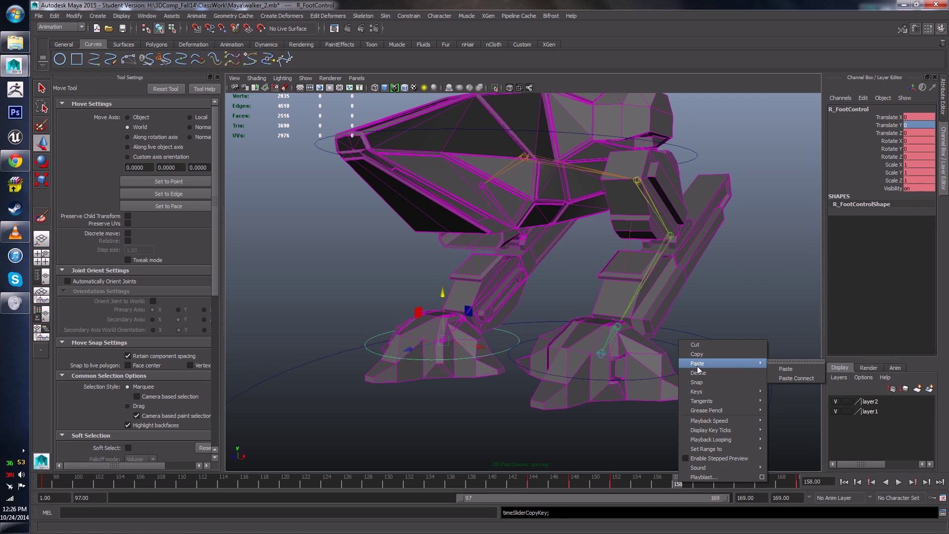
{"action": "left_click", "coordinate": [786, 369]}
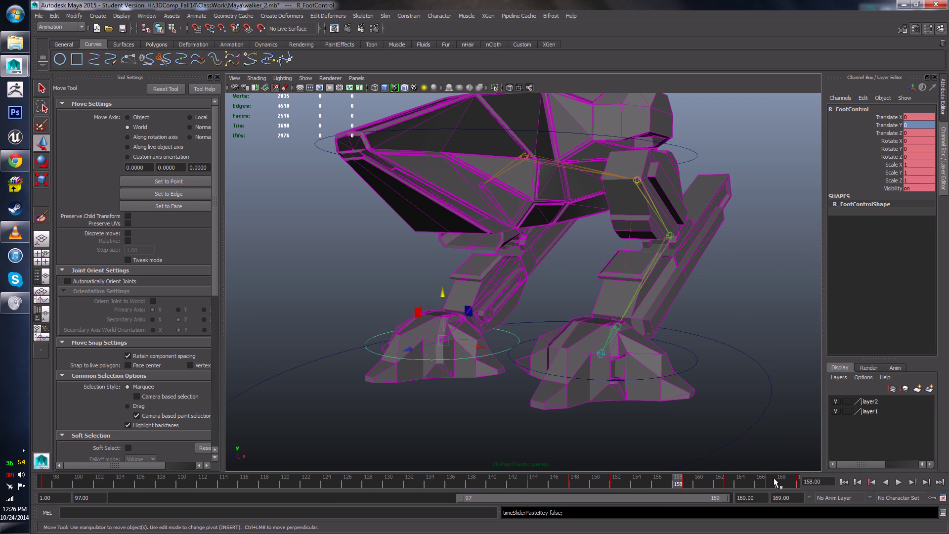
{"action": "left_click", "coordinate": [899, 482]}
{"action": "left_click_drag", "start_coordinate": [701, 392], "coordinate": [547, 382], "text": "alt"}
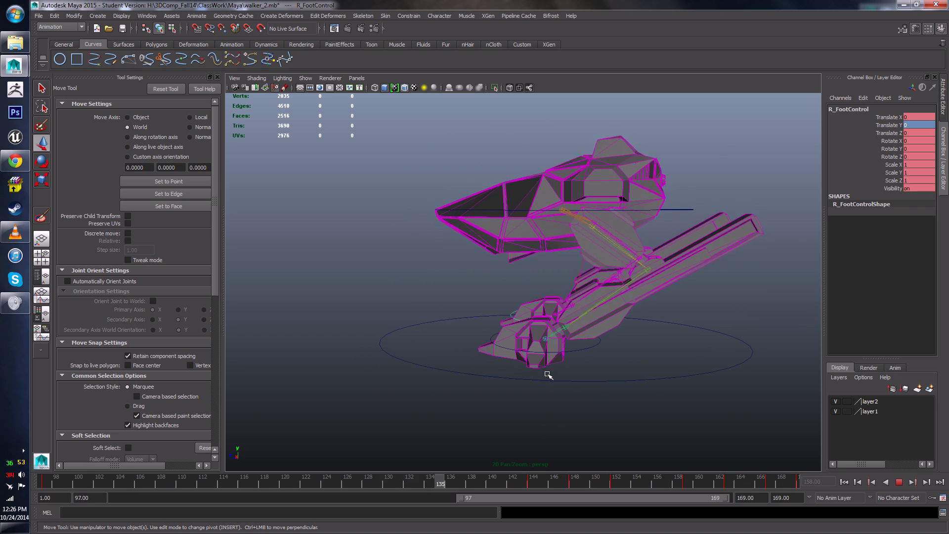
{"action": "left_click_drag", "start_coordinate": [711, 413], "coordinate": [591, 413], "text": "alt"}
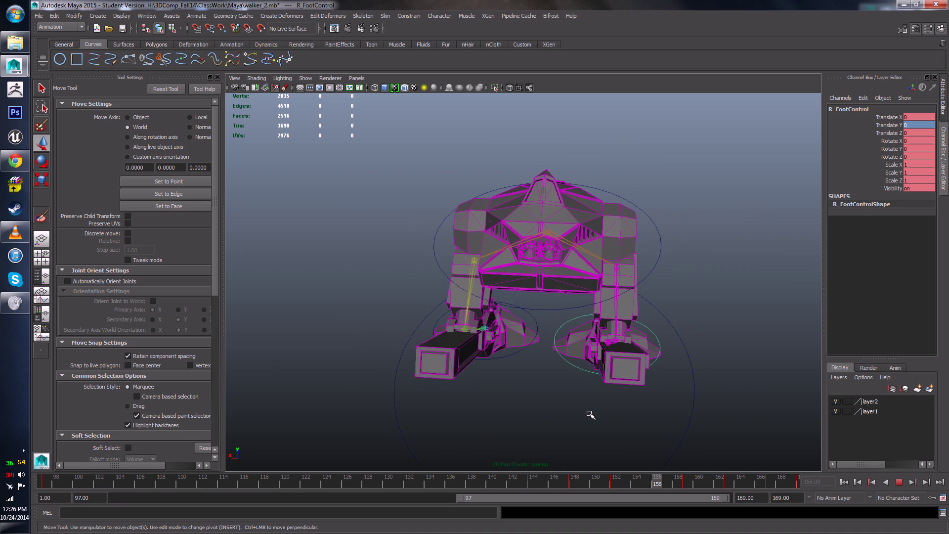
{"action": "left_click_drag", "start_coordinate": [615, 415], "coordinate": [720, 417], "text": "alt"}
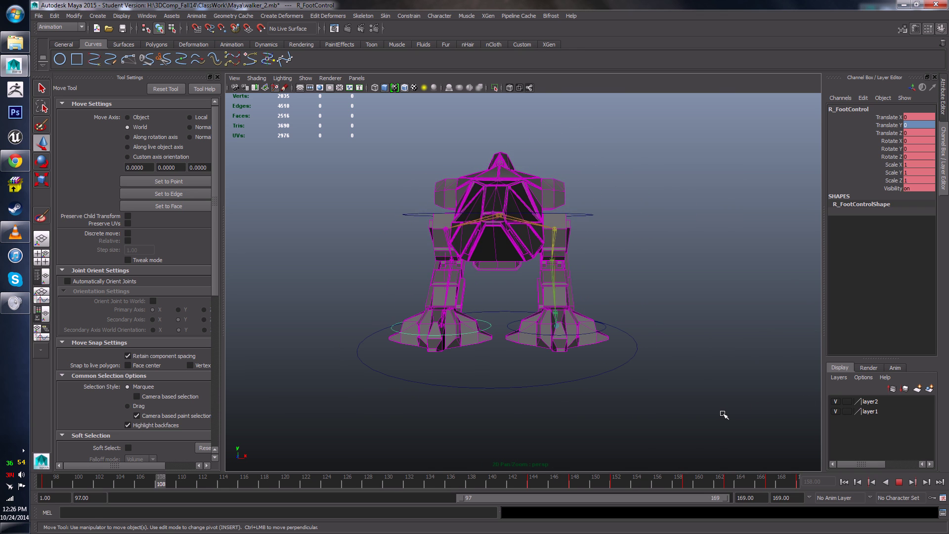
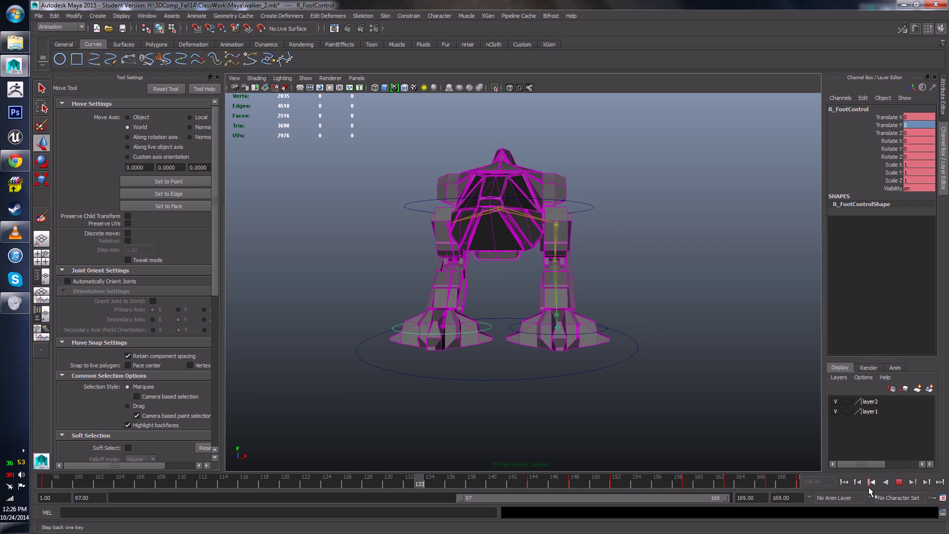
{"action": "left_click", "coordinate": [899, 482]}
- Tilt the main body control to about -1.462 in Rotate X at frame 100 and key it
{"action": "left_click_drag", "start_coordinate": [661, 361], "coordinate": [563, 360], "text": "alt"}
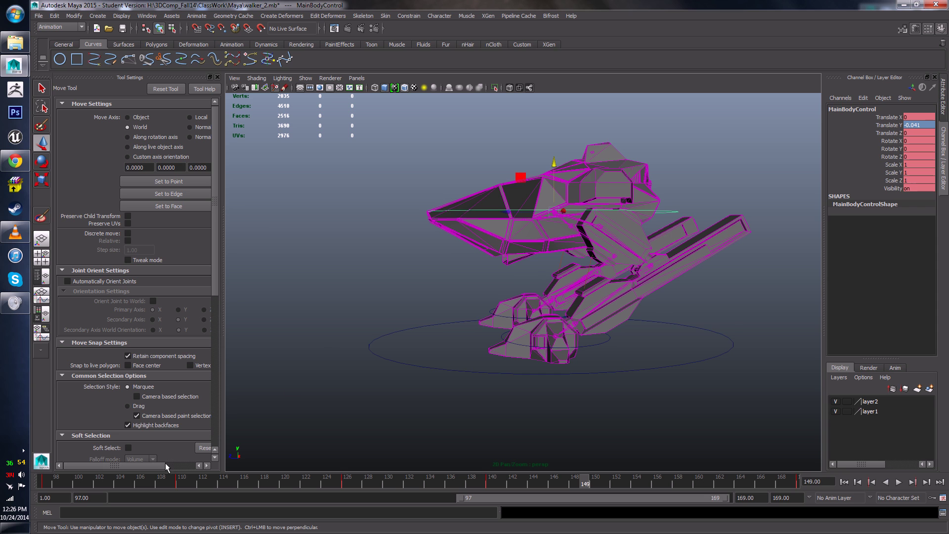
{"action": "key", "text": "alt+v"}
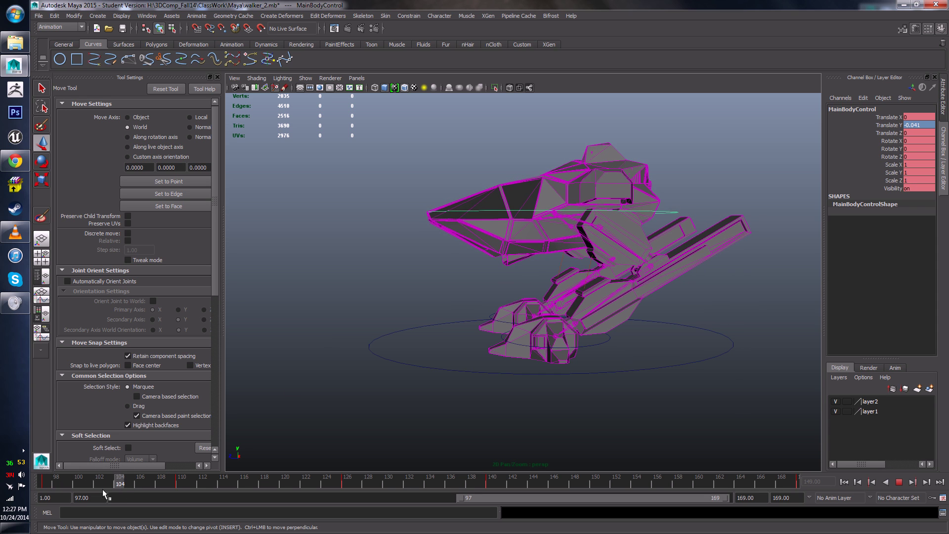
{"action": "left_click", "coordinate": [55, 483]}
{"action": "right_click_drag", "start_coordinate": [316, 306], "coordinate": [403, 297], "text": "alt"}
{"action": "middle_click_drag", "start_coordinate": [481, 135], "coordinate": [494, 165], "text": "alt"}
{"action": "left_click_drag", "start_coordinate": [323, 219], "coordinate": [322, 252], "text": "alt"}
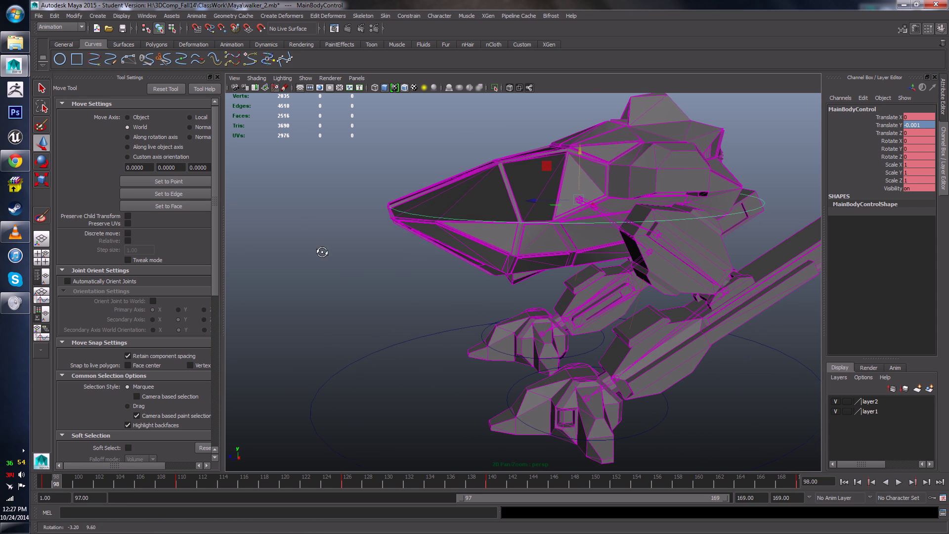
{"action": "left_click_drag", "start_coordinate": [459, 253], "coordinate": [453, 234], "text": "alt"}
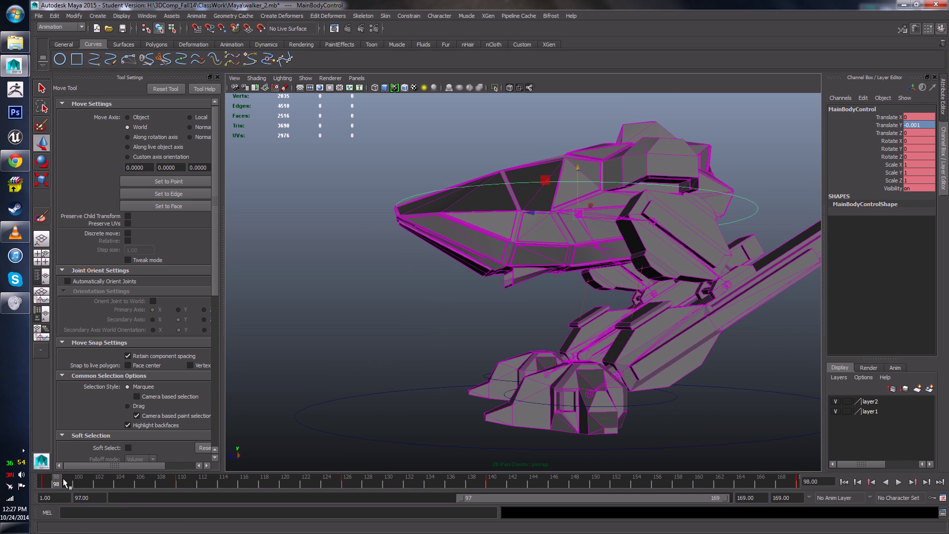
{"action": "left_click_drag", "start_coordinate": [49, 482], "coordinate": [74, 484]}
{"action": "key", "text": "e"}
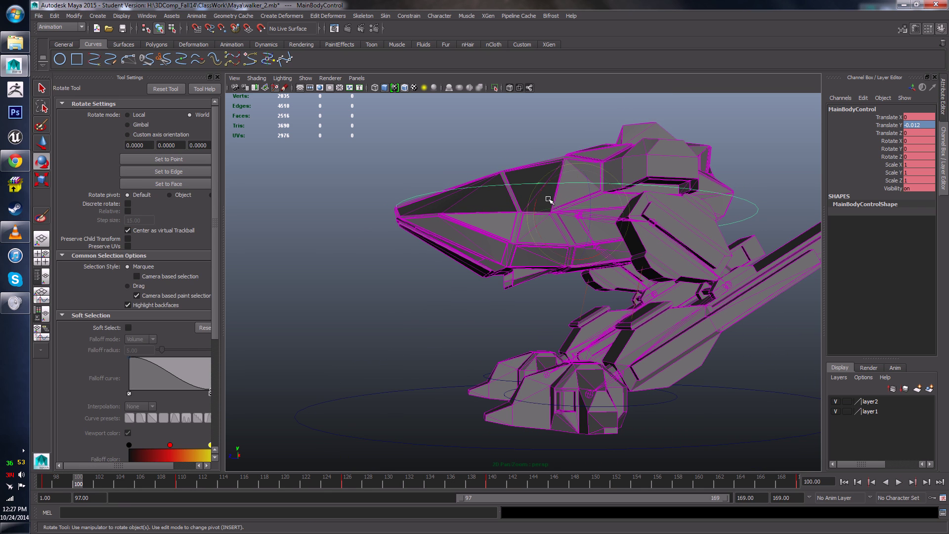
{"action": "left_click_drag", "start_coordinate": [534, 210], "coordinate": [534, 210]}
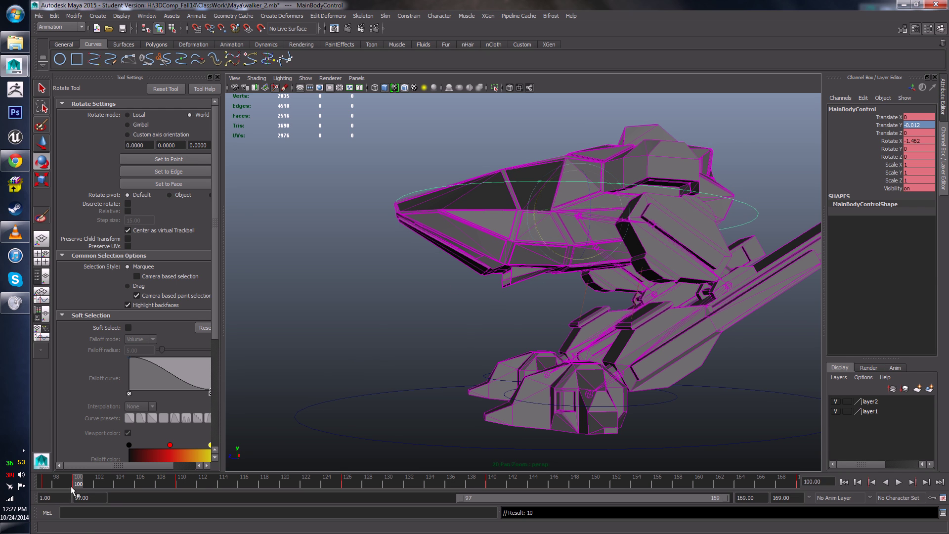
- Tilt the main body control to about 3.245 in Rotate X at frame 113, key it, and replay
{"action": "left_click_drag", "start_coordinate": [71, 487], "coordinate": [213, 483]}
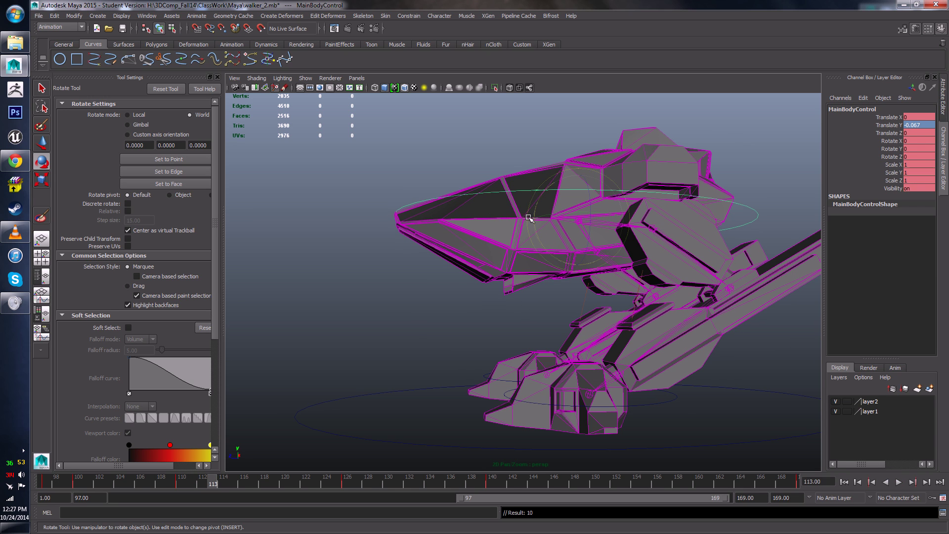
{"action": "key", "text": "alt+v"}
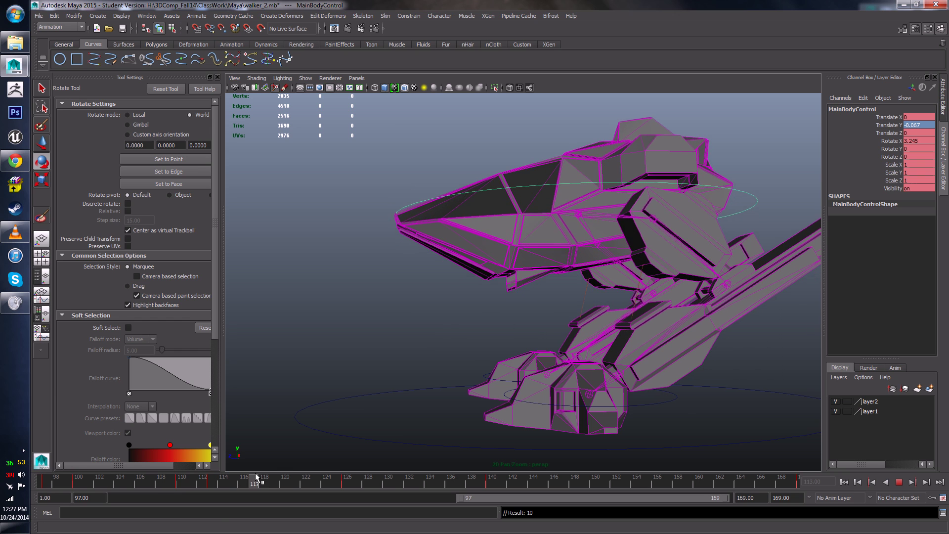
{"action": "left_click", "coordinate": [185, 480]}
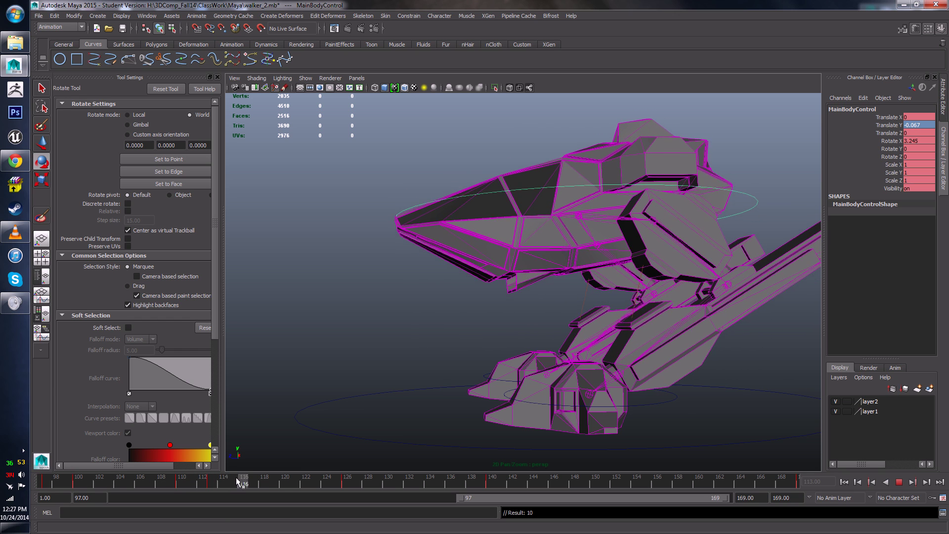
{"action": "left_click", "coordinate": [140, 484]}
{"action": "mouse_move", "coordinate": [141, 484]}
{"action": "left_mouse_down"}
{"action": "mouse_move", "coordinate": [262, 487]}
{"action": "mouse_move", "coordinate": [136, 488]}
{"action": "left_mouse_up"}
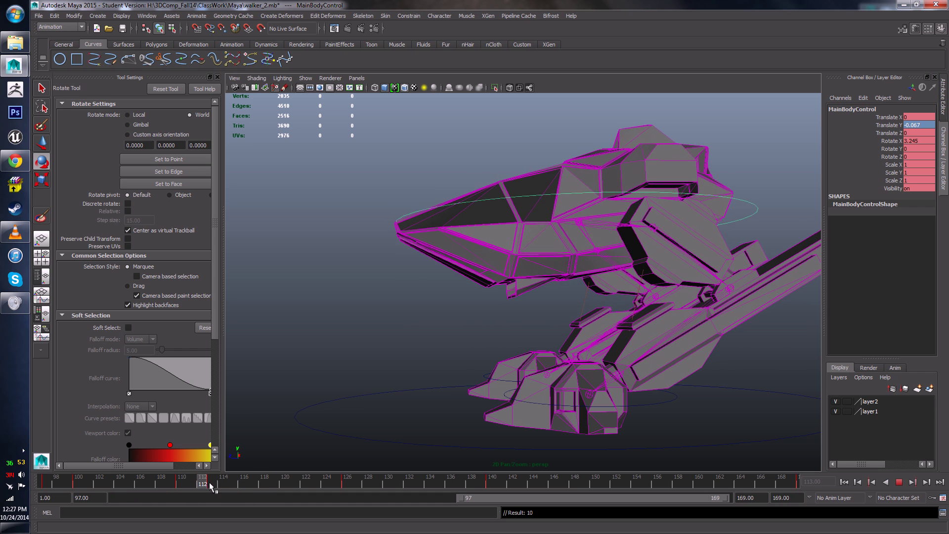
- Reduce the main body control's tilt at frame 113 to about 2.016 in Rotate X, key it, and replay
{"action": "left_click_drag", "start_coordinate": [210, 483], "coordinate": [211, 485]}
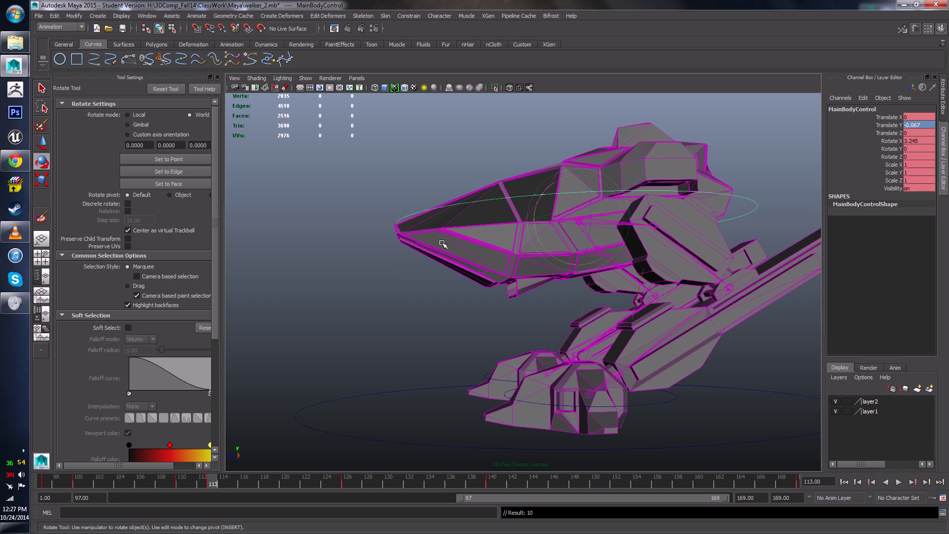
{"action": "left_click", "coordinate": [540, 240]}
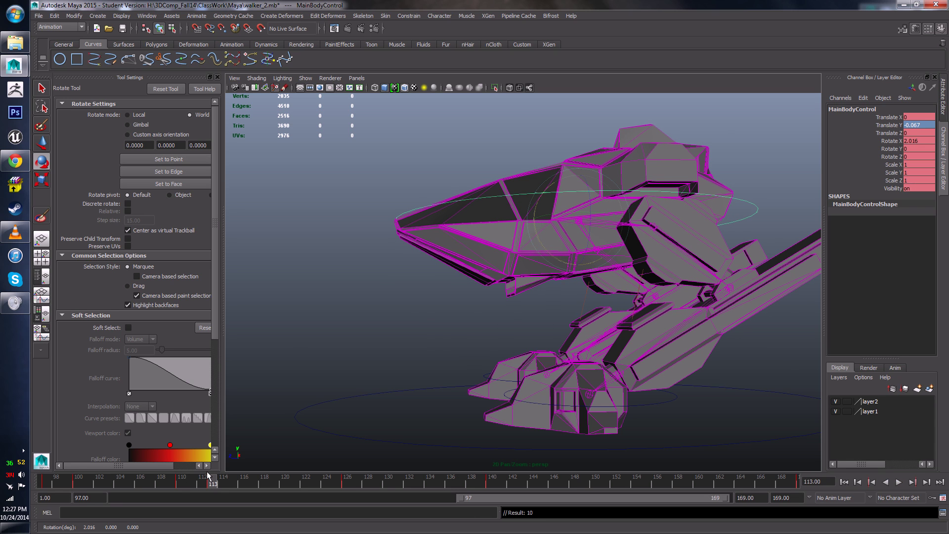
{"action": "key", "text": "alt+v"}
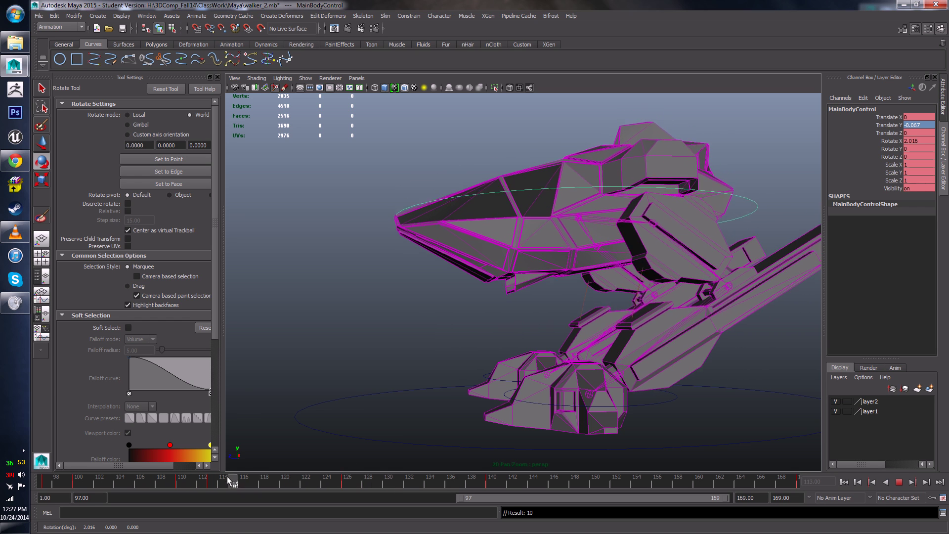
{"action": "key", "text": "alt+v"}
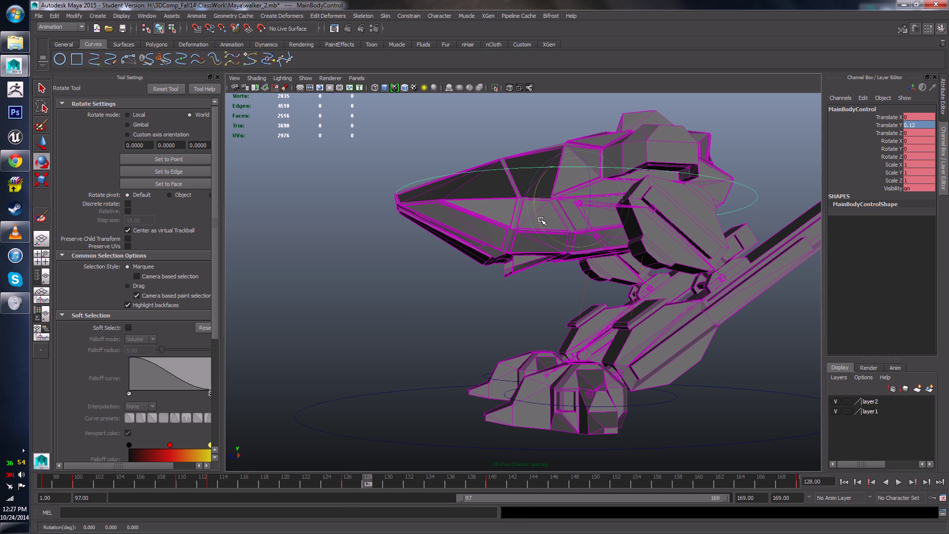
- Key the main body control at about -1.77 in Rotate X on frame 128, and shift that key to frame 131
{"action": "left_click_drag", "start_coordinate": [541, 220], "coordinate": [540, 218]}
{"action": "key", "text": "alt+v"}
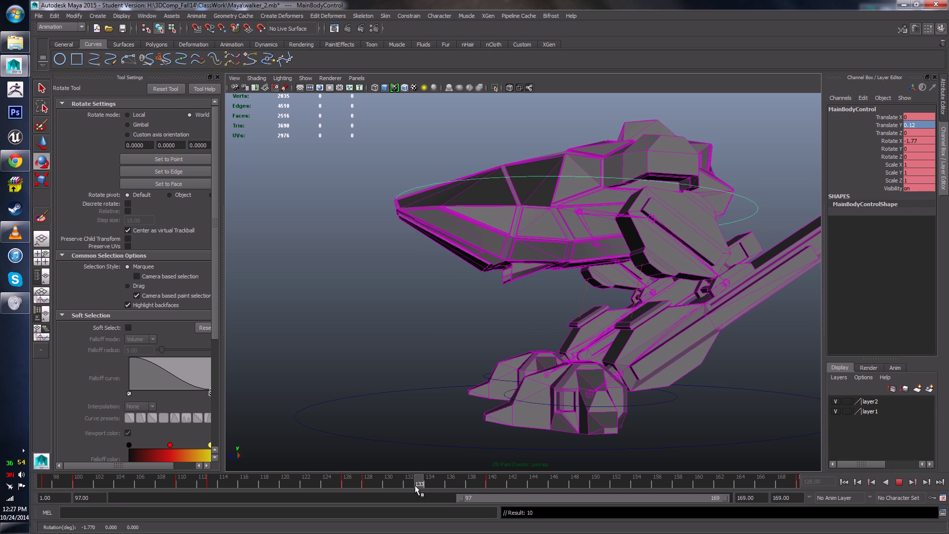
{"action": "left_click", "coordinate": [365, 481]}
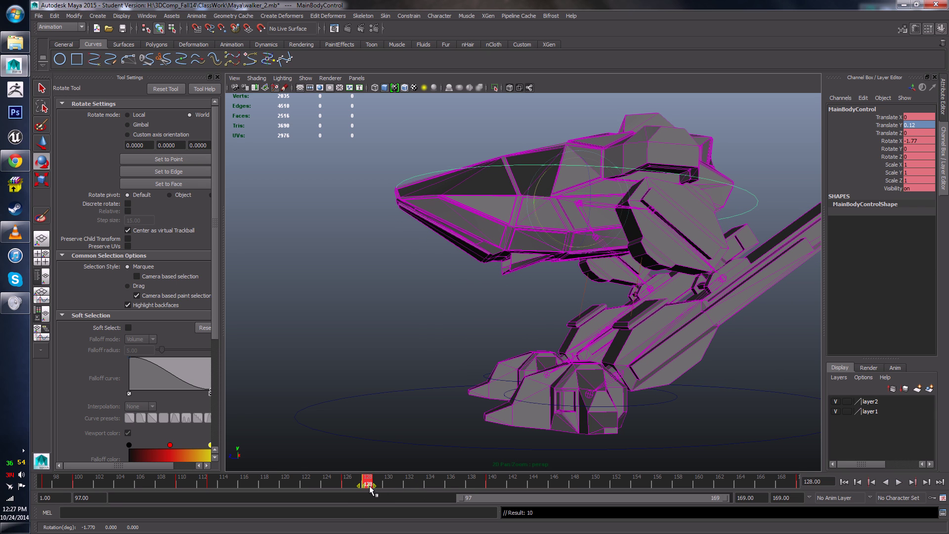
{"action": "left_click_drag", "start_coordinate": [369, 486], "coordinate": [503, 500]}
{"action": "key", "text": "alt+v"}
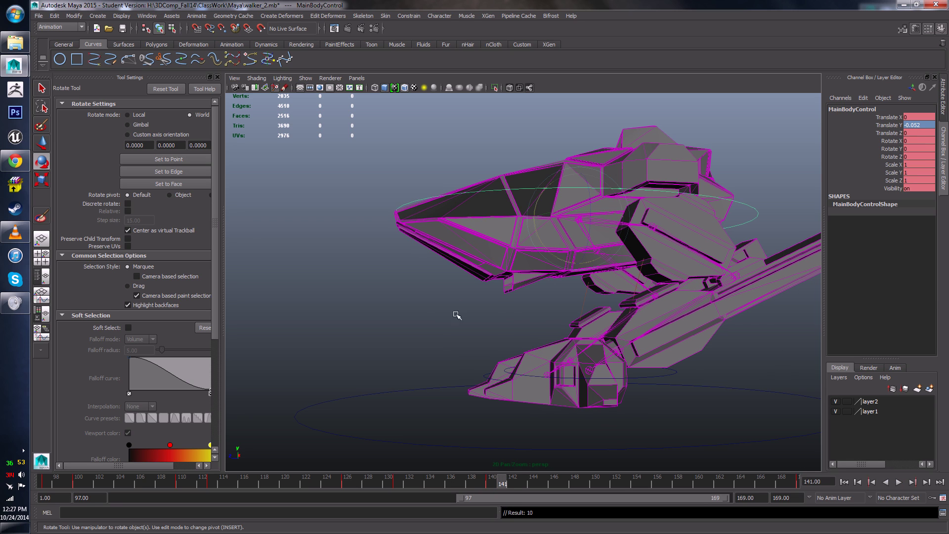
- Key the main body control's Rotate X at about 1.046 on frame 142 and about 0.143 on frame 145, and replay
{"action": "left_click", "coordinate": [515, 479]}
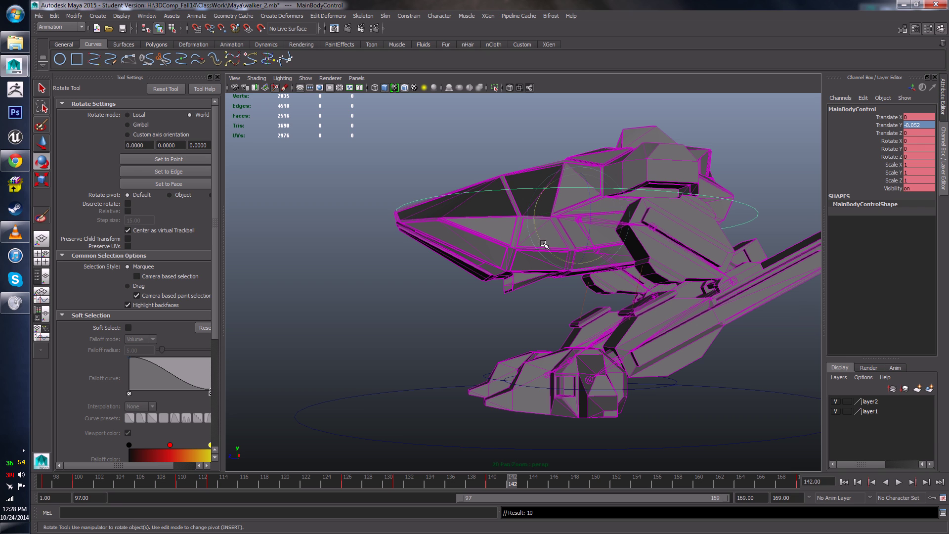
{"action": "left_click_drag", "start_coordinate": [544, 244], "coordinate": [545, 245]}
{"action": "mouse_move", "coordinate": [533, 481]}
{"action": "left_mouse_down"}
{"action": "mouse_move", "coordinate": [526, 483]}
{"action": "mouse_move", "coordinate": [543, 483]}
{"action": "left_mouse_up"}
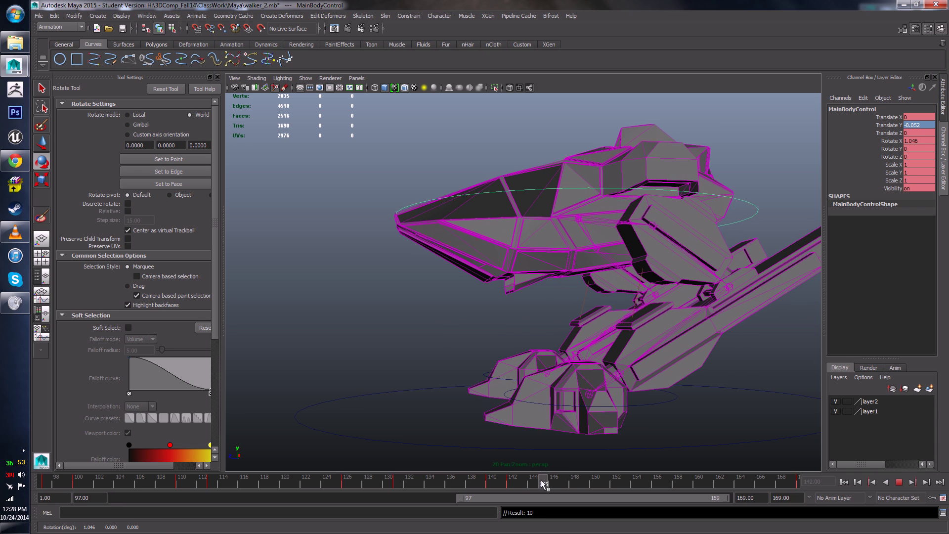
{"action": "left_click_drag", "start_coordinate": [544, 245], "coordinate": [543, 245]}
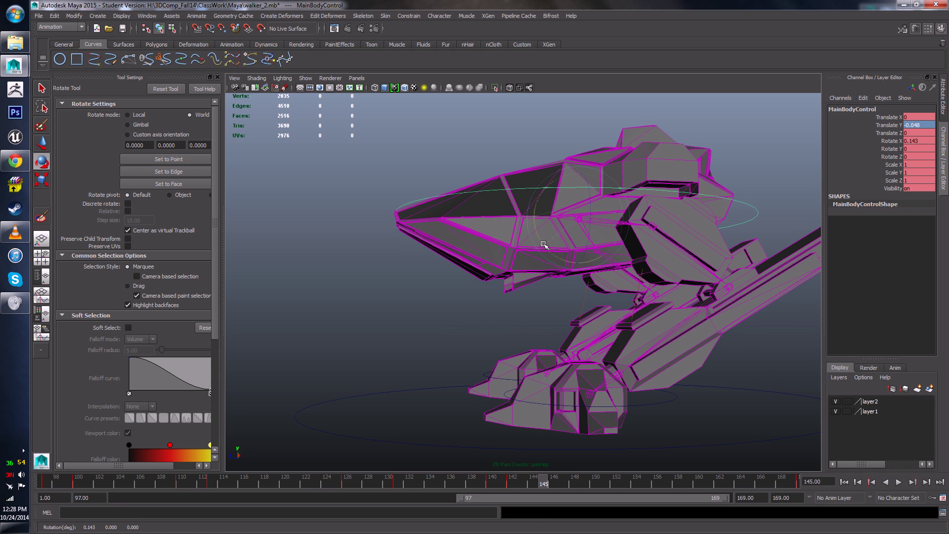
{"action": "key", "text": "alt+v"}
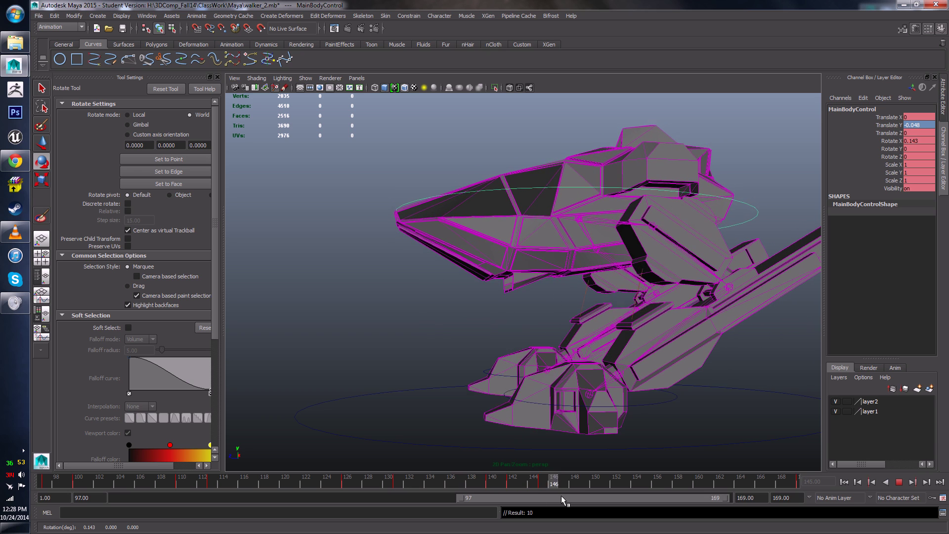
- Replay the whole section from frame 97 and check the body tilt and footsteps from the front and side
{"action": "left_click_drag", "start_coordinate": [624, 484], "coordinate": [12, 482]}
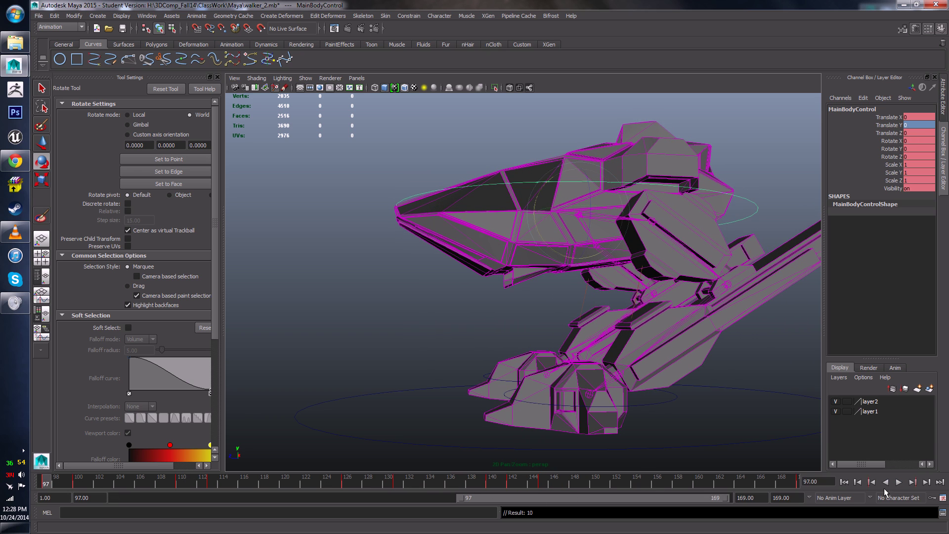
{"action": "left_click", "coordinate": [903, 483]}
{"action": "right_click_drag", "start_coordinate": [771, 444], "coordinate": [624, 406], "text": "alt"}
{"action": "left_click_drag", "start_coordinate": [619, 403], "coordinate": [717, 398], "text": "alt"}
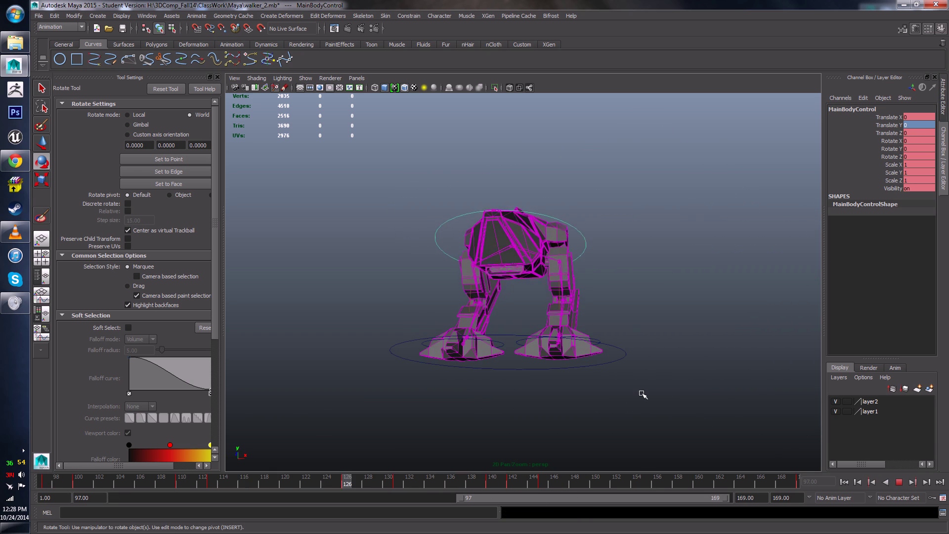
{"action": "left_click_drag", "start_coordinate": [642, 387], "coordinate": [450, 388], "text": "alt"}
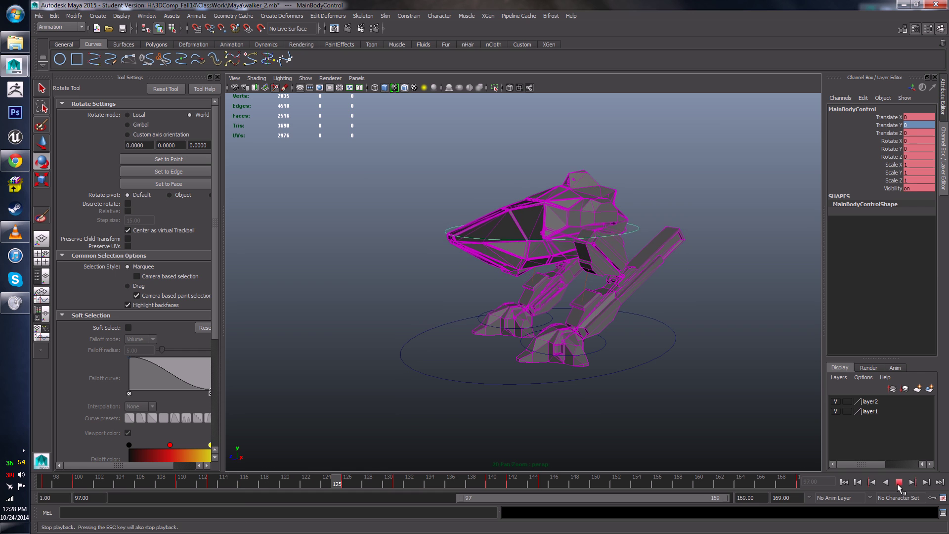
{"action": "key", "text": "Escape"}
- Raise the left foot control to about 0.381 in Translate Y at frame 140 and key it
{"action": "left_click", "coordinate": [557, 356]}
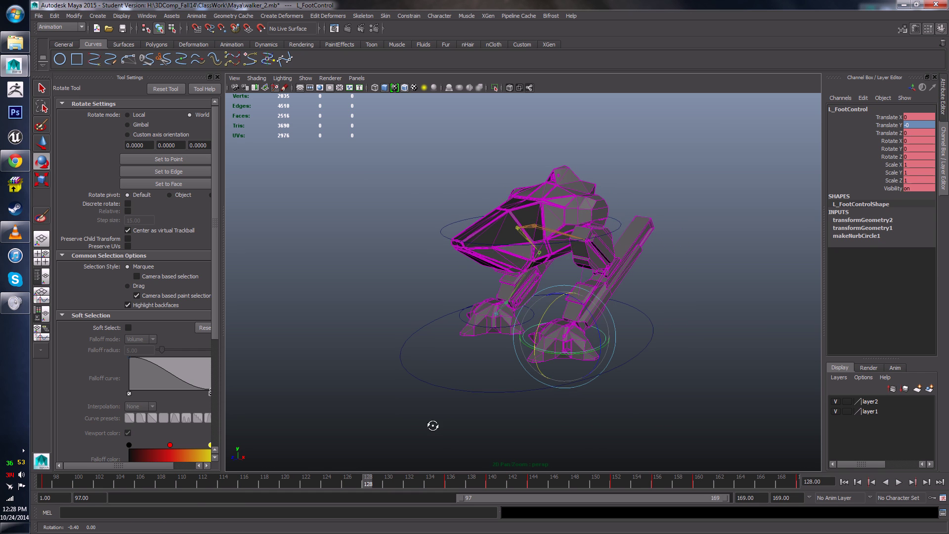
{"action": "left_click", "coordinate": [473, 483]}
{"action": "left_click_drag", "start_coordinate": [474, 483], "coordinate": [493, 475]}
{"action": "key", "text": "w"}
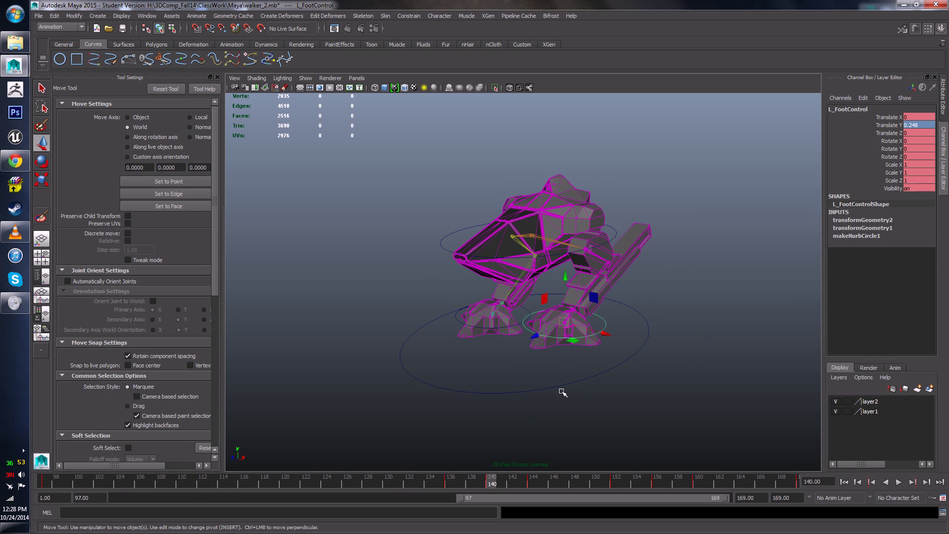
{"action": "left_click_drag", "start_coordinate": [566, 281], "coordinate": [567, 276]}
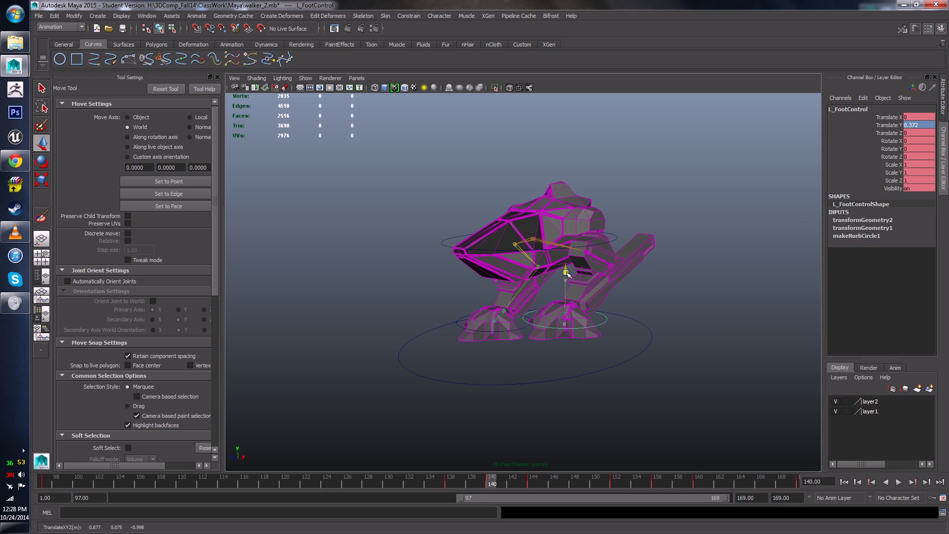
{"action": "left_click_drag", "start_coordinate": [563, 390], "coordinate": [475, 414], "text": "alt"}
{"action": "scroll", "coordinate": [599, 291], "scroll_direction": "up", "scroll_amount": 5}
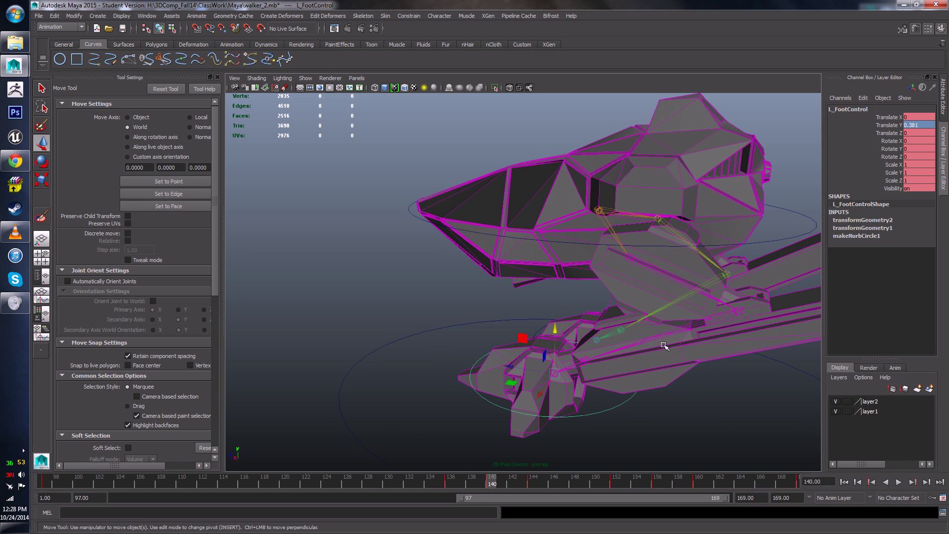
{"action": "left_click_drag", "start_coordinate": [500, 379], "coordinate": [596, 369], "text": "alt"}
{"action": "key", "text": "s"}
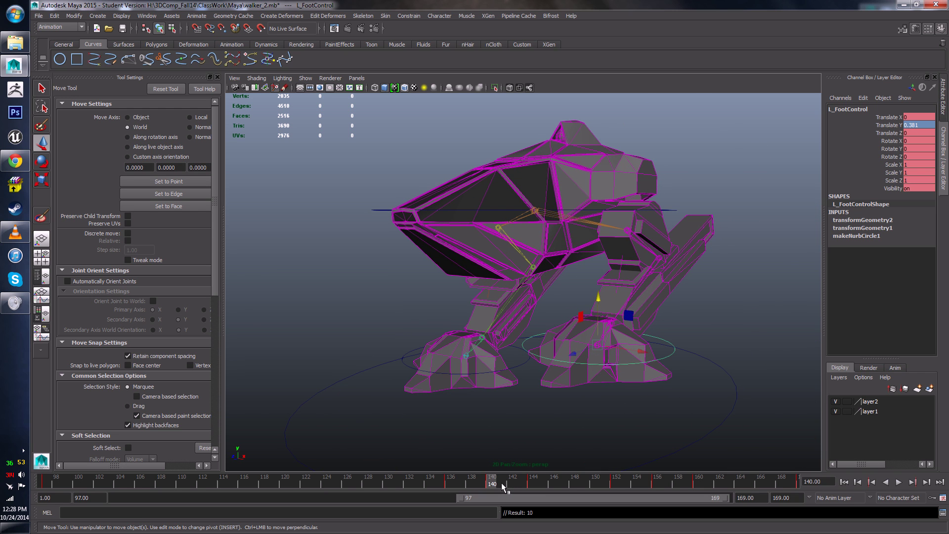
- Raise the left foot control to about 0.406 in Translate Y at frame 156 and key it
{"action": "left_click_drag", "start_coordinate": [503, 487], "coordinate": [657, 484]}
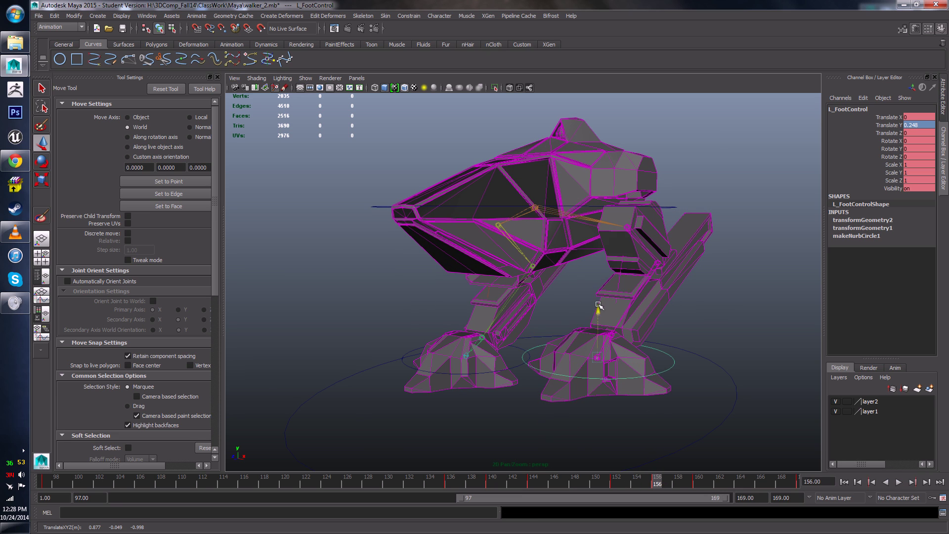
{"action": "left_click_drag", "start_coordinate": [599, 306], "coordinate": [599, 290]}
{"action": "key", "text": "s"}
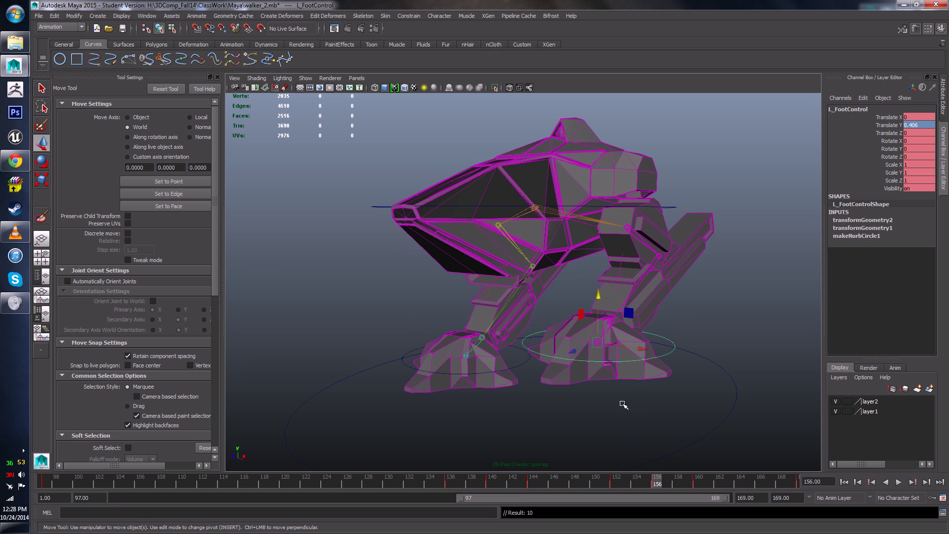
- Raise the right foot control to about 0.179 in Translate Y at frame 148, key it, and go to frame 163
{"action": "left_click", "coordinate": [466, 374]}
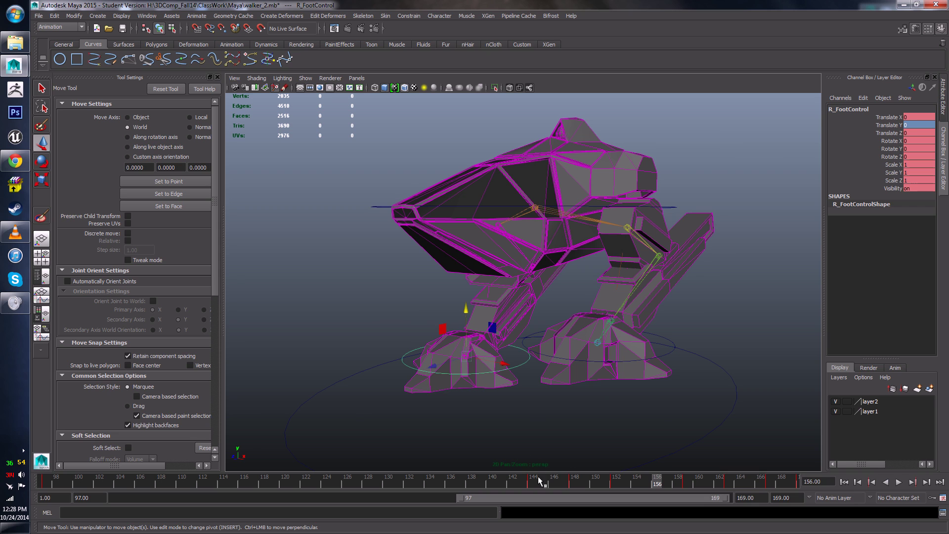
{"action": "left_click", "coordinate": [575, 482]}
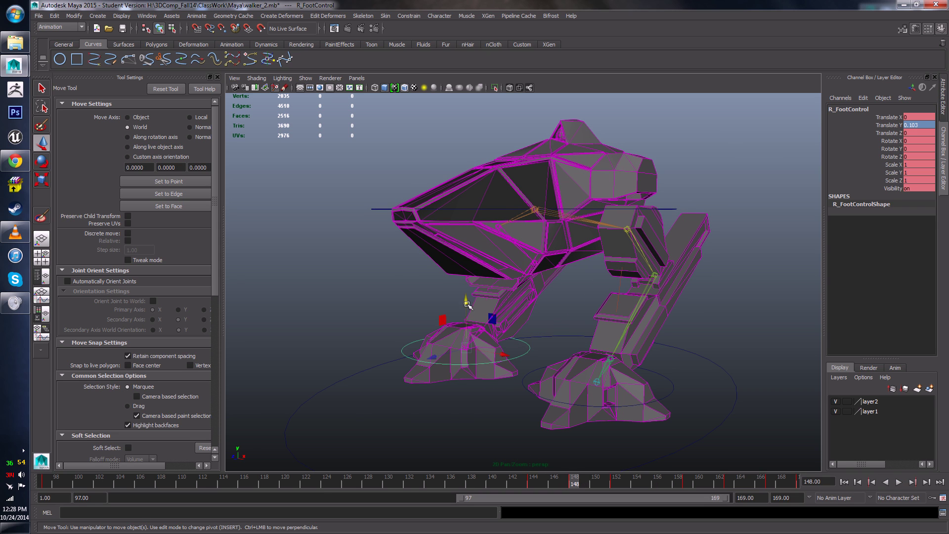
{"action": "left_click_drag", "start_coordinate": [466, 311], "coordinate": [467, 298]}
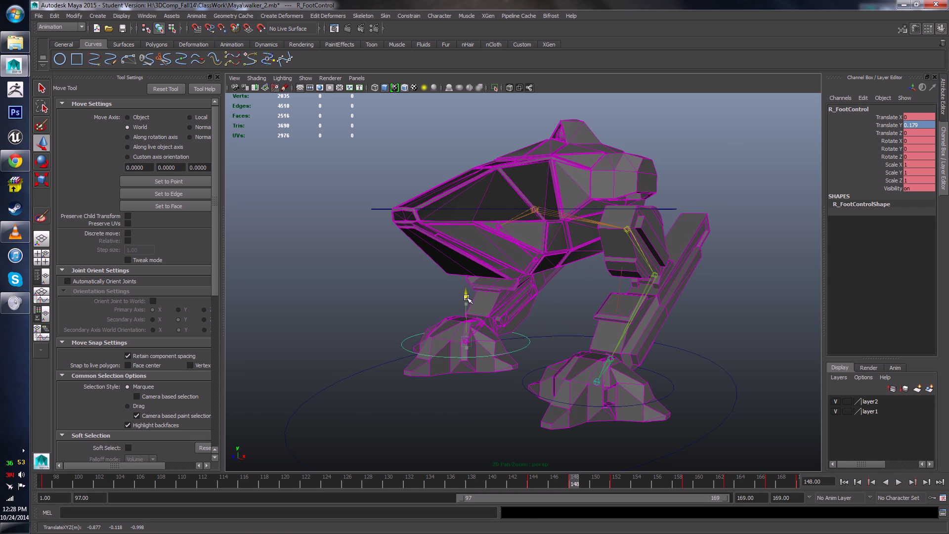
{"action": "key", "text": "s"}
{"action": "left_click_drag", "start_coordinate": [596, 483], "coordinate": [716, 490]}
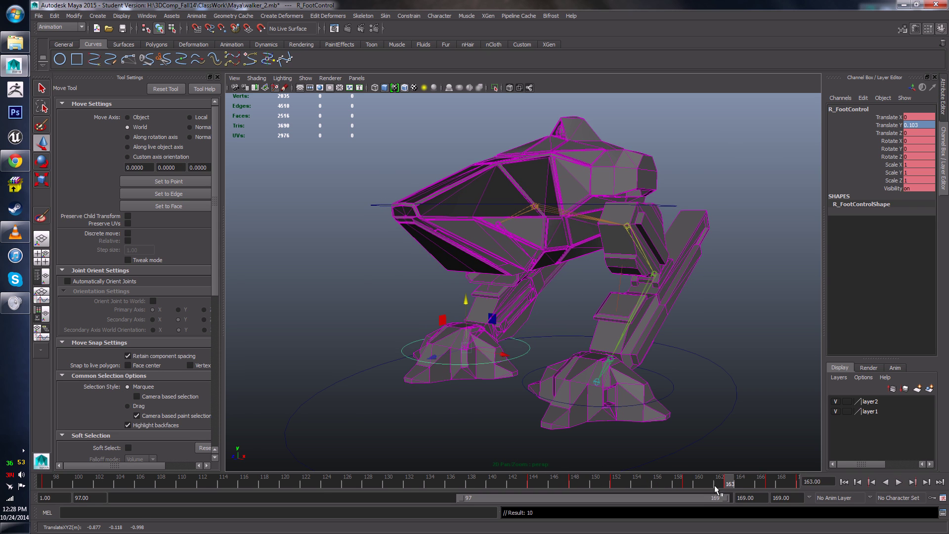
- Raise the right foot control to about 0.231 in Translate Y at frame 163 and replay the section
{"action": "left_click_drag", "start_coordinate": [467, 302], "coordinate": [467, 291]}
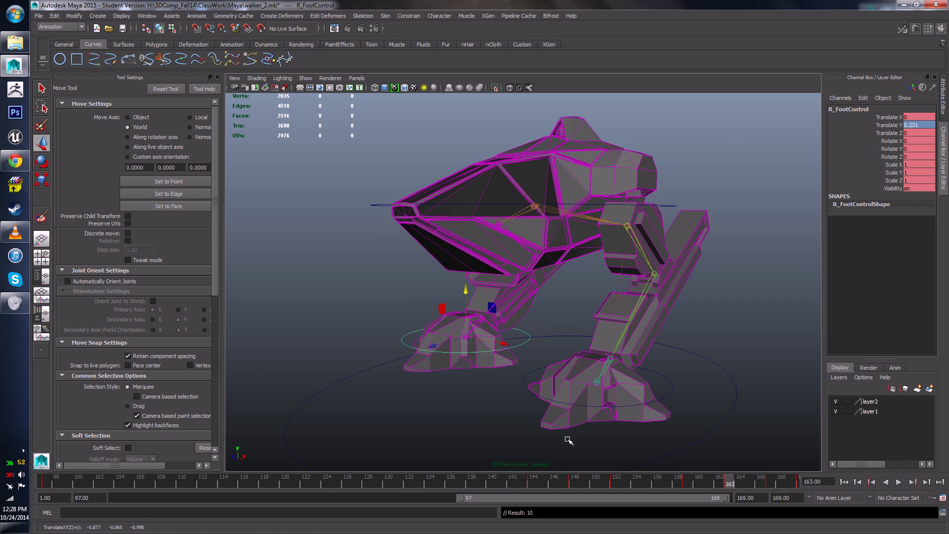
{"action": "left_click", "coordinate": [899, 482]}
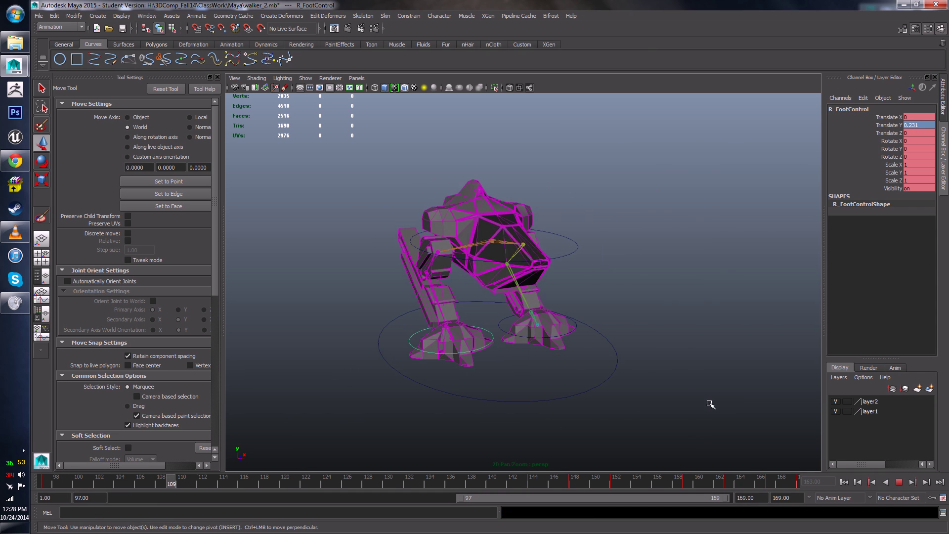
{"action": "left_click_drag", "start_coordinate": [710, 404], "coordinate": [506, 400], "text": "alt"}
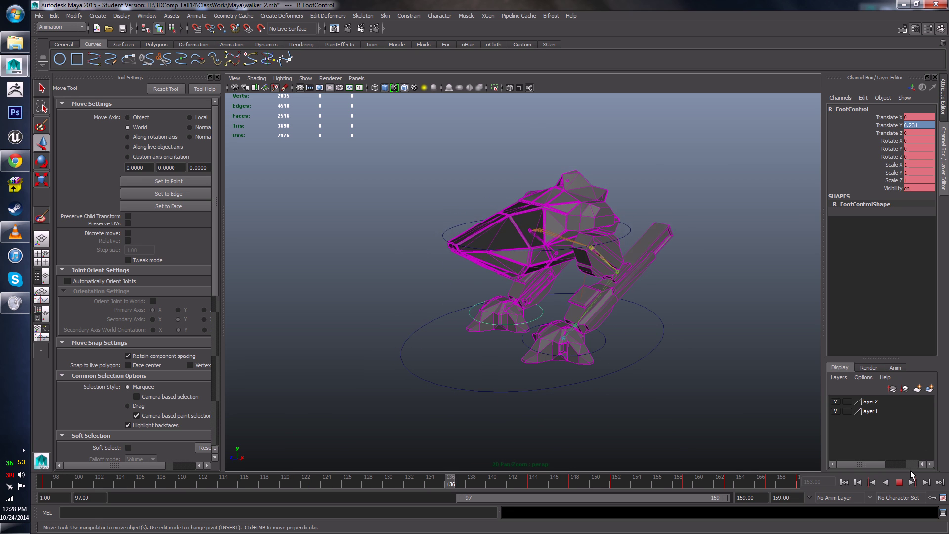
{"action": "left_click", "coordinate": [899, 482]}
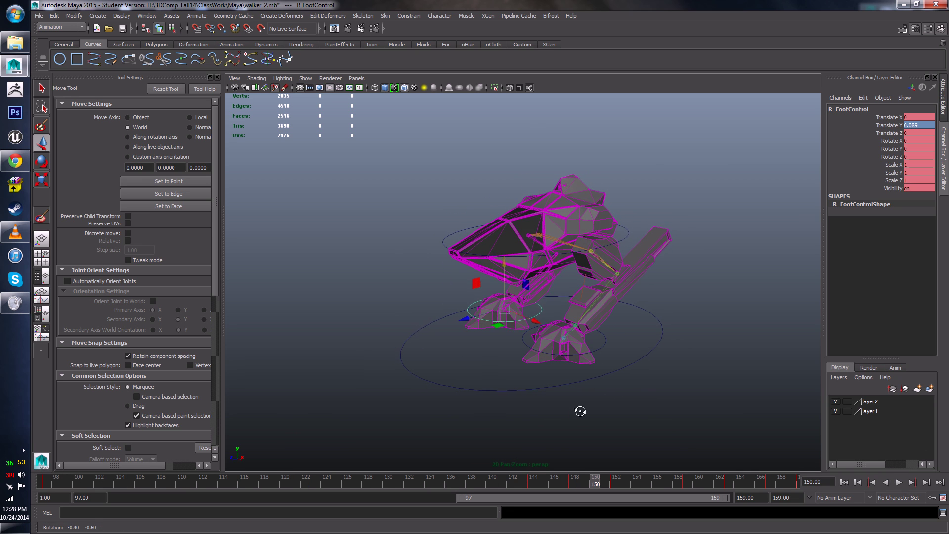
- Select the main body control and examine its motion from the front around frames 137 to 141
{"action": "left_click", "coordinate": [568, 253]}
{"action": "left_click", "coordinate": [448, 246]}
{"action": "left_click_drag", "start_coordinate": [452, 282], "coordinate": [504, 482], "text": "alt"}
{"action": "left_click_drag", "start_coordinate": [519, 347], "coordinate": [567, 215], "text": "alt"}
{"action": "key", "text": "alt+v"}
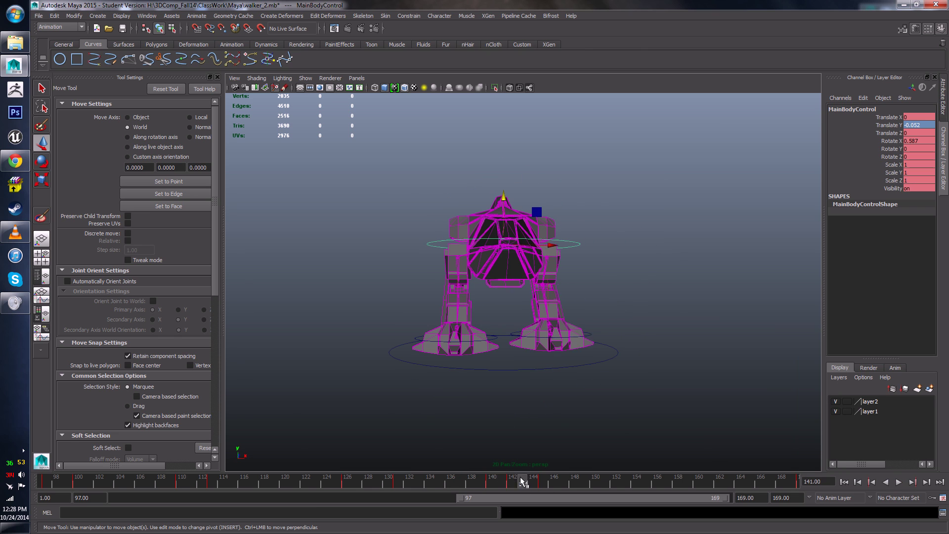
{"action": "mouse_move", "coordinate": [535, 483]}
{"action": "left_mouse_down"}
{"action": "mouse_move", "coordinate": [402, 486]}
{"action": "mouse_move", "coordinate": [461, 483]}
{"action": "mouse_move", "coordinate": [451, 483]}
{"action": "left_mouse_up"}
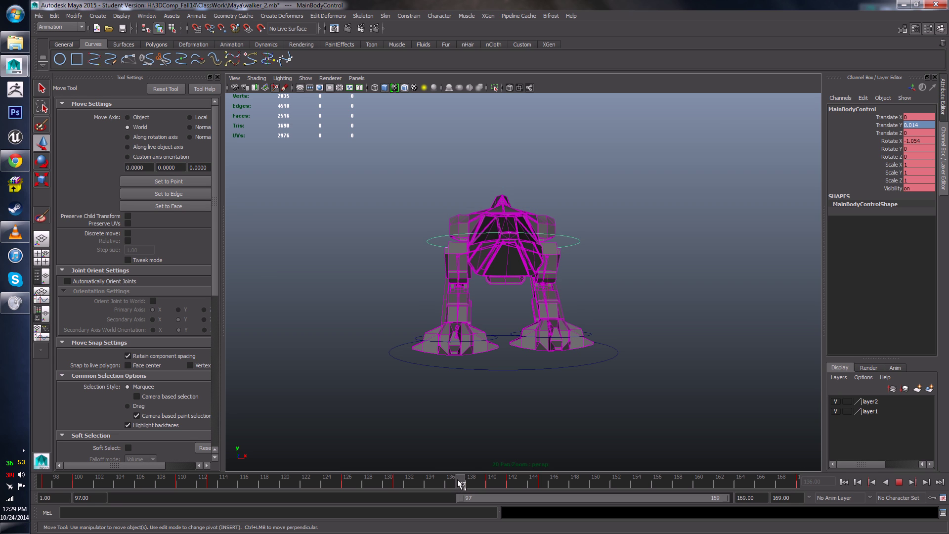
{"action": "key", "text": "alt+v"}
{"action": "key", "text": "alt+v"}
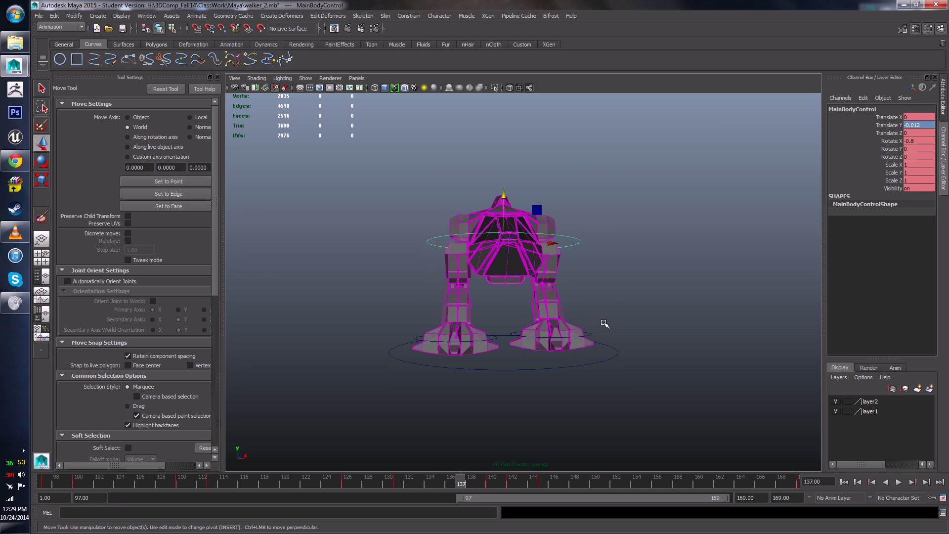
- Key the main body control at frame 136 as the starting pose of the tilt and go to frame 140
{"action": "left_click", "coordinate": [591, 335]}
{"action": "left_click", "coordinate": [447, 484]}
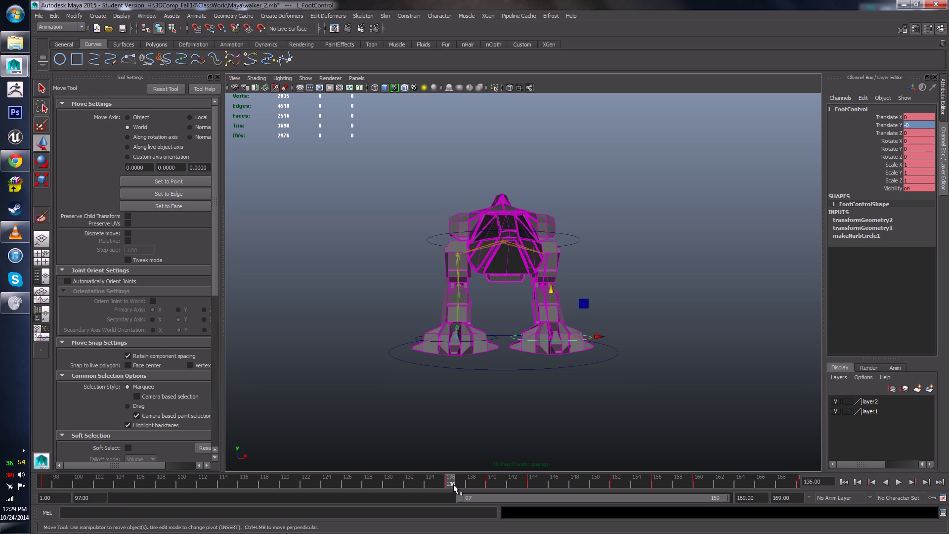
{"action": "left_click", "coordinate": [577, 239]}
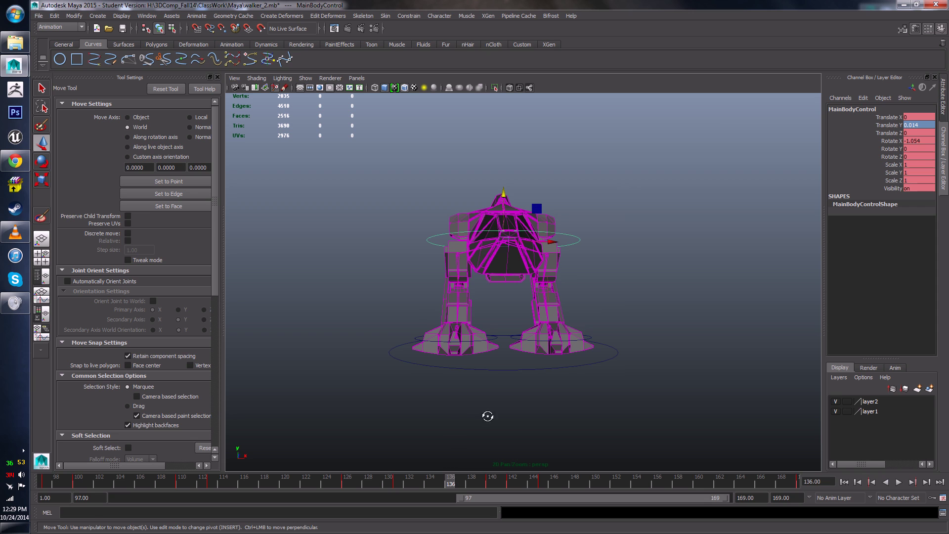
{"action": "left_click_drag", "start_coordinate": [488, 416], "coordinate": [495, 484], "text": "alt"}
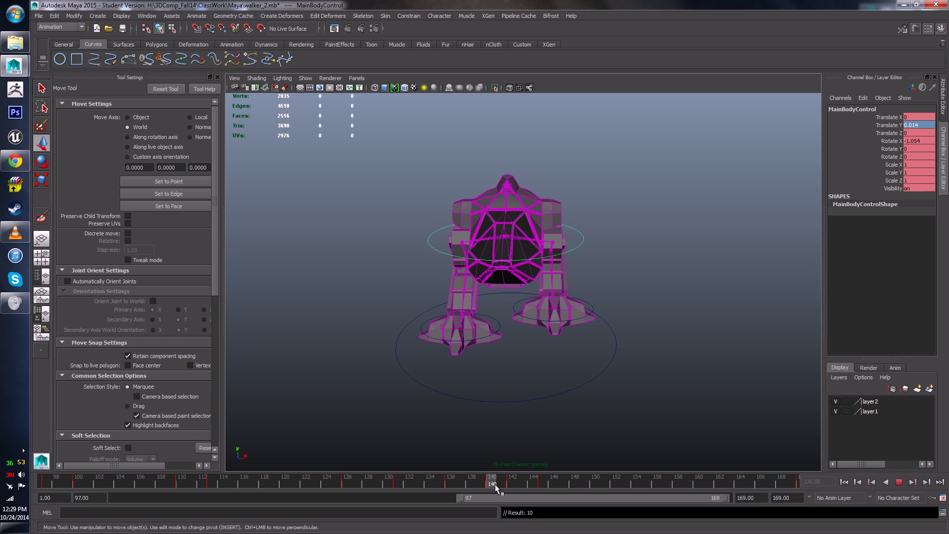
{"action": "left_click_drag", "start_coordinate": [568, 405], "coordinate": [611, 377], "text": "alt"}
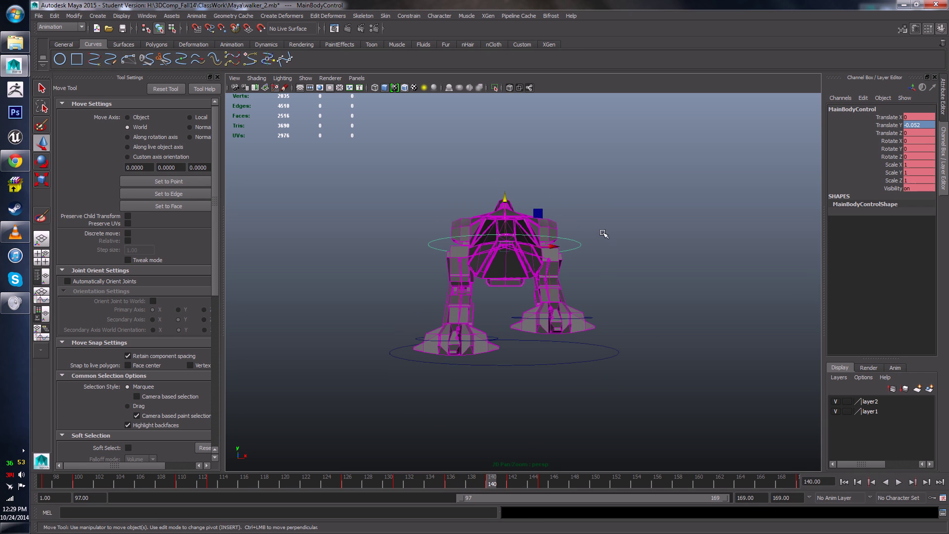
- Tilt the main body control to about 5.625 in Rotate Z at frame 140 and key it
{"action": "left_click_drag", "start_coordinate": [597, 248], "coordinate": [599, 281], "text": "alt"}
{"action": "key", "text": "e"}
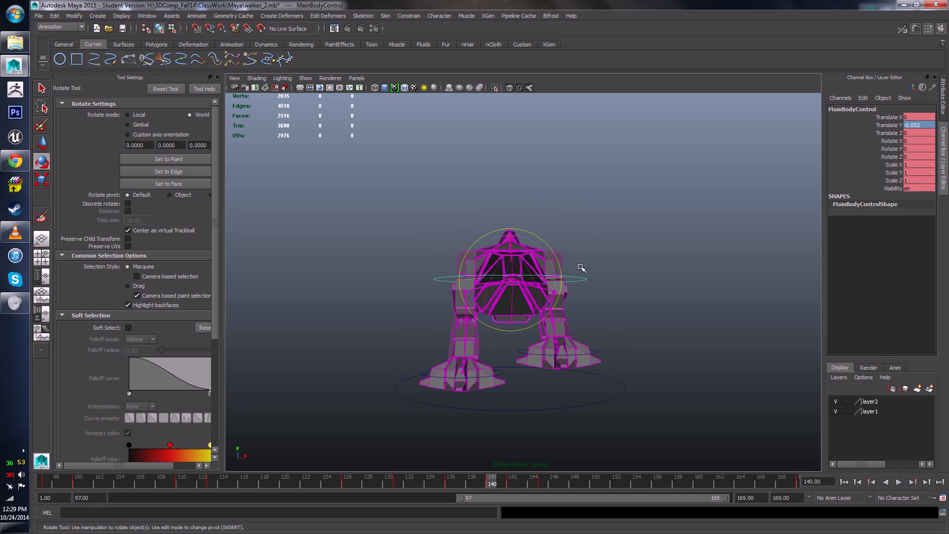
{"action": "left_click_drag", "start_coordinate": [542, 316], "coordinate": [544, 311]}
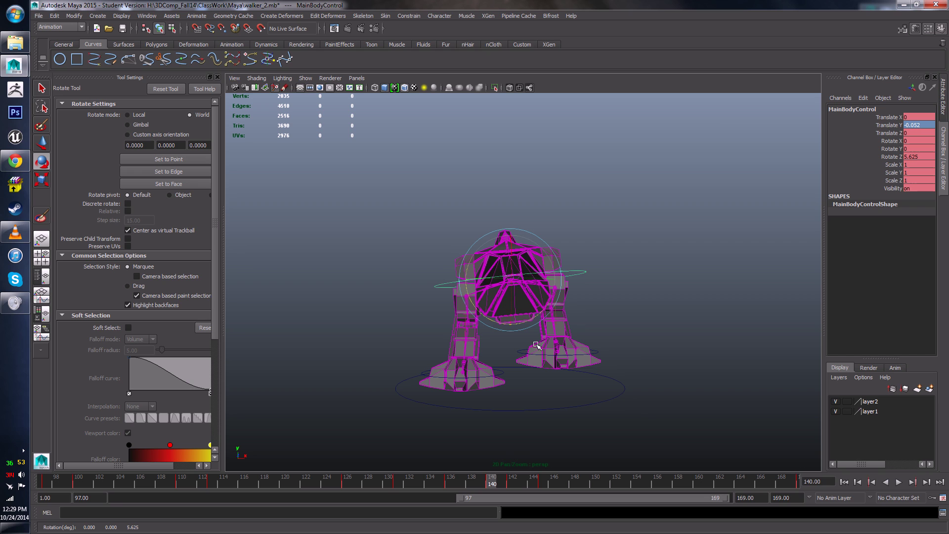
{"action": "key", "text": "s"}
- Cut the main body control's key at frame 142
{"action": "left_click_drag", "start_coordinate": [483, 479], "coordinate": [510, 487]}
{"action": "left_click_drag", "start_coordinate": [556, 423], "coordinate": [515, 418], "text": "alt"}
{"action": "scroll", "coordinate": [516, 418], "scroll_direction": "up", "scroll_amount": 3}
{"action": "mouse_move", "coordinate": [512, 485]}
{"action": "left_mouse_down"}
{"action": "mouse_move", "coordinate": [485, 483]}
{"action": "mouse_move", "coordinate": [510, 489]}
{"action": "left_mouse_up"}
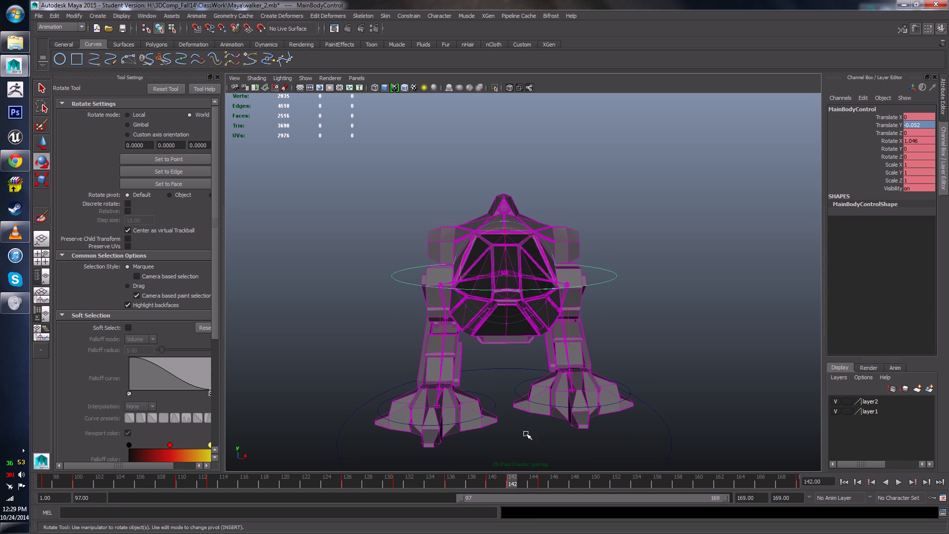
{"action": "right_click", "coordinate": [513, 486]}
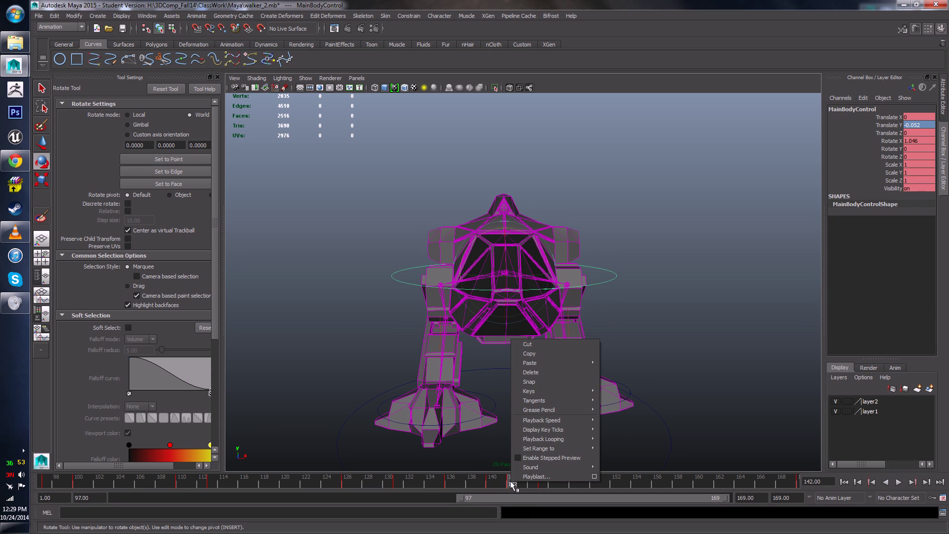
{"action": "left_click", "coordinate": [532, 345]}
- Check the body's pose around frame 145 from the side and the front
{"action": "left_click_drag", "start_coordinate": [500, 482], "coordinate": [540, 490]}
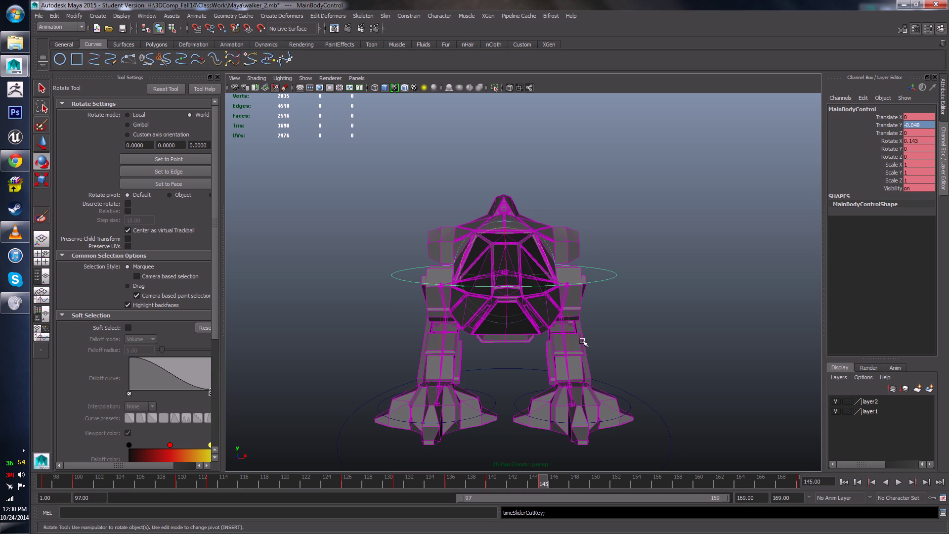
{"action": "left_click_drag", "start_coordinate": [583, 341], "coordinate": [524, 396], "text": "alt"}
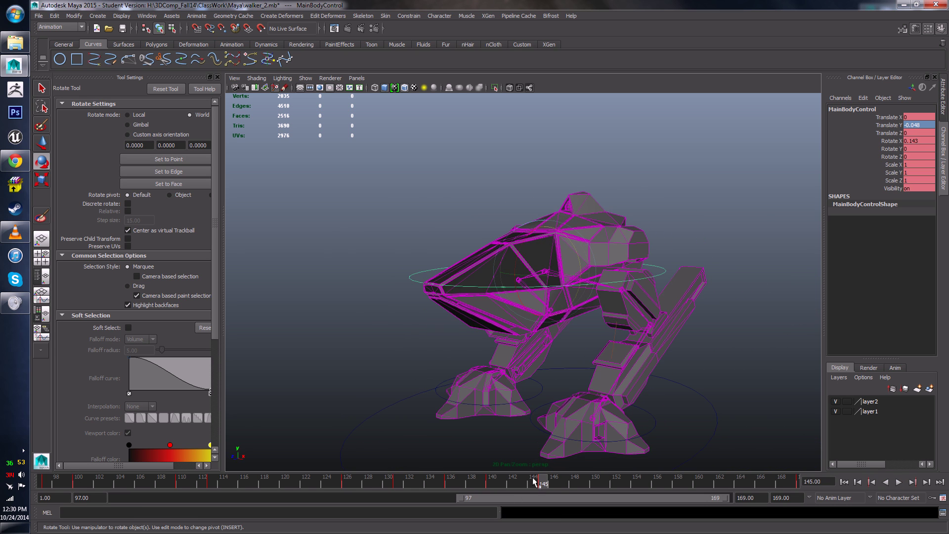
{"action": "key", "text": "alt+v"}
{"action": "left_click_drag", "start_coordinate": [481, 477], "coordinate": [591, 454]}
{"action": "left_click_drag", "start_coordinate": [532, 486], "coordinate": [544, 484]}
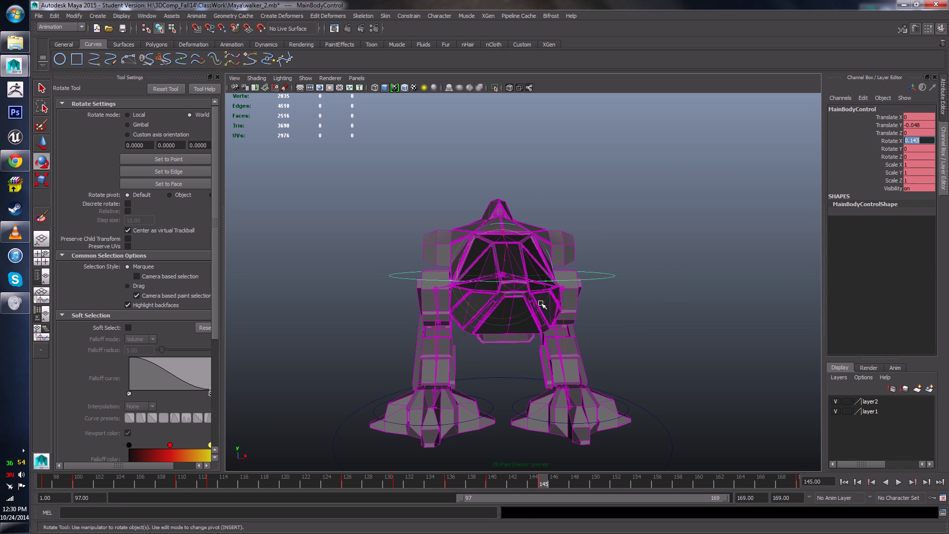
- Try to tilt the main body control to about -26.557 in Rotate Z at frame 145
{"action": "type", "text": "re"}
{"action": "left_click", "coordinate": [724, 252]}
{"action": "left_click", "coordinate": [605, 276]}
{"action": "key", "text": "r"}
{"action": "left_click_drag", "start_coordinate": [477, 236], "coordinate": [496, 221]}
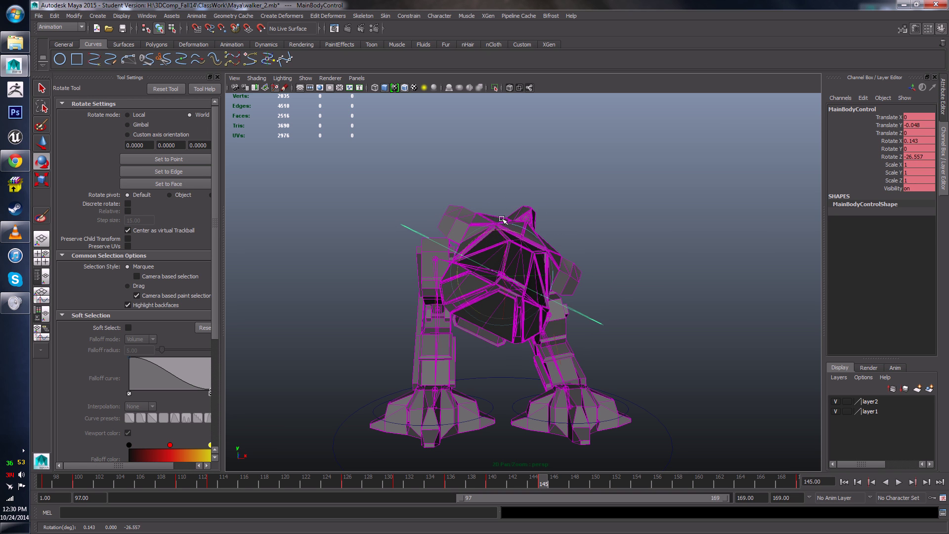
{"action": "key", "text": "ctrl+z"}
- Examine the body and legs from several angles at frames 145 and 141
{"action": "mouse_move", "coordinate": [636, 231]}
{"action": "left_mouse_down", "text": "alt"}
{"action": "mouse_move", "coordinate": [573, 254]}
{"action": "mouse_move", "coordinate": [620, 236]}
{"action": "left_mouse_up", "text": "alt"}
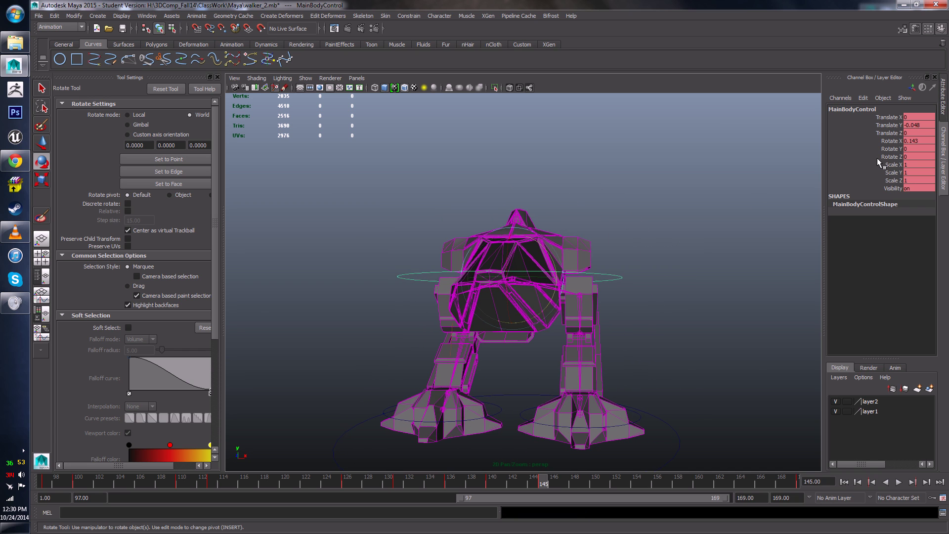
{"action": "left_click_drag", "start_coordinate": [743, 297], "coordinate": [729, 251], "text": "alt"}
{"action": "left_click_drag", "start_coordinate": [647, 235], "coordinate": [643, 222], "text": "alt"}
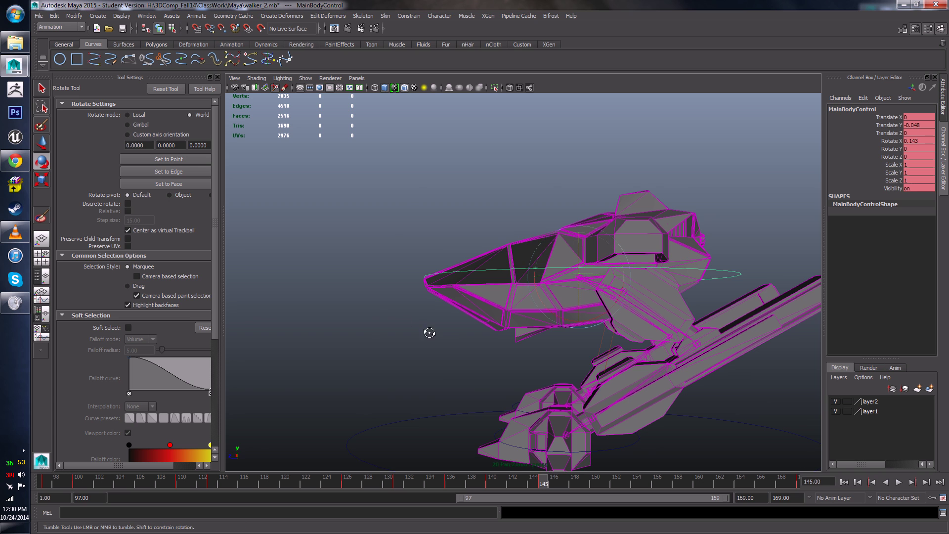
{"action": "left_click_drag", "start_coordinate": [430, 331], "coordinate": [516, 341], "text": "alt"}
{"action": "left_click_drag", "start_coordinate": [514, 480], "coordinate": [503, 482]}
{"action": "left_click_drag", "start_coordinate": [573, 432], "coordinate": [512, 433], "text": "alt"}
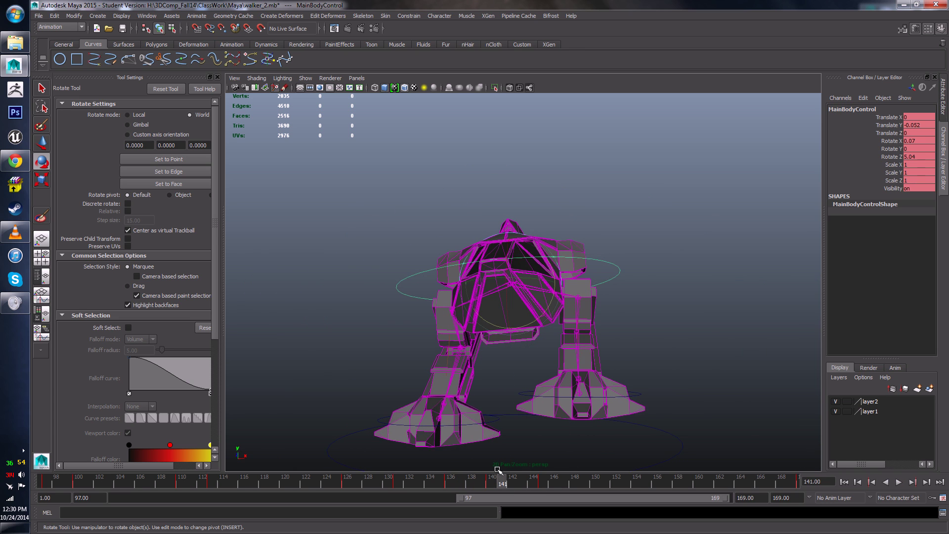
- Tilt the main body control to about -5.966 in Rotate Z at frame 149 and key it
{"action": "left_click_drag", "start_coordinate": [501, 481], "coordinate": [547, 494]}
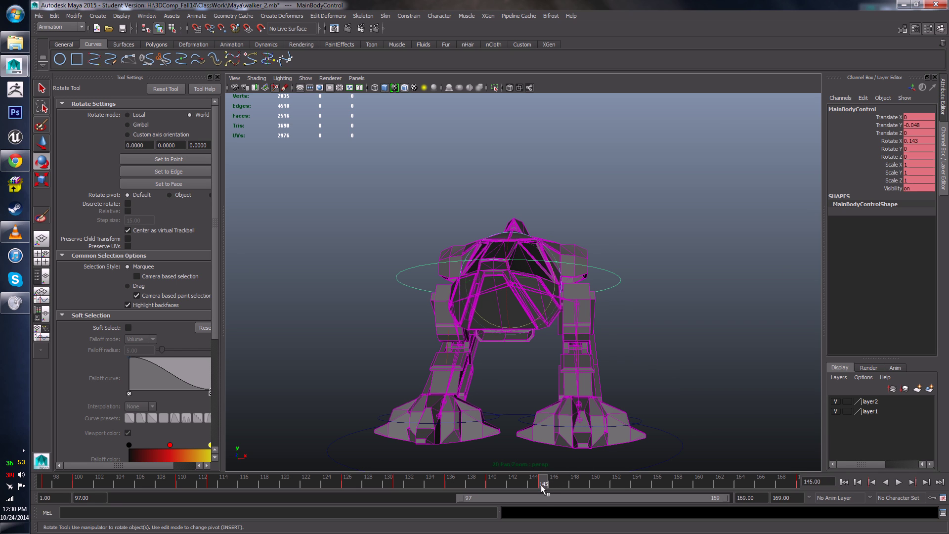
{"action": "left_click_drag", "start_coordinate": [544, 487], "coordinate": [584, 486]}
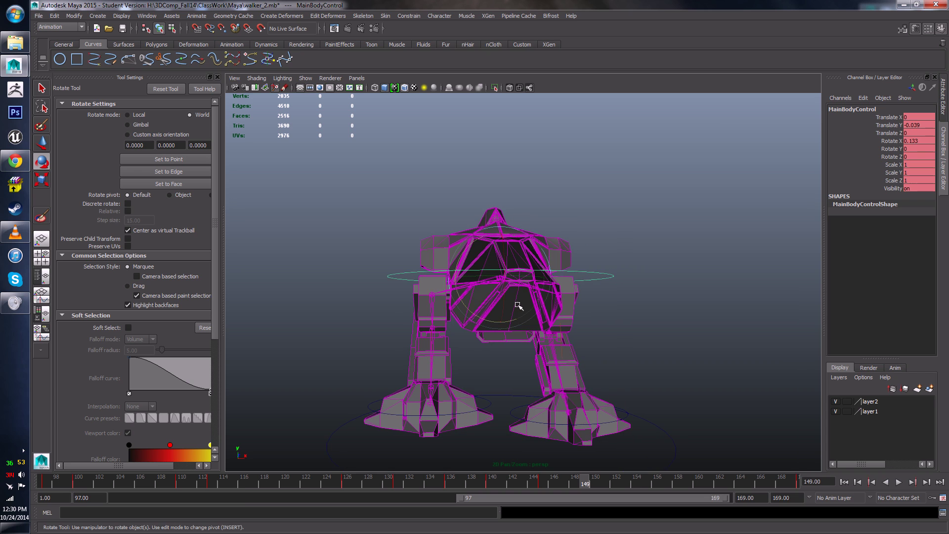
{"action": "left_click_drag", "start_coordinate": [513, 322], "coordinate": [510, 321]}
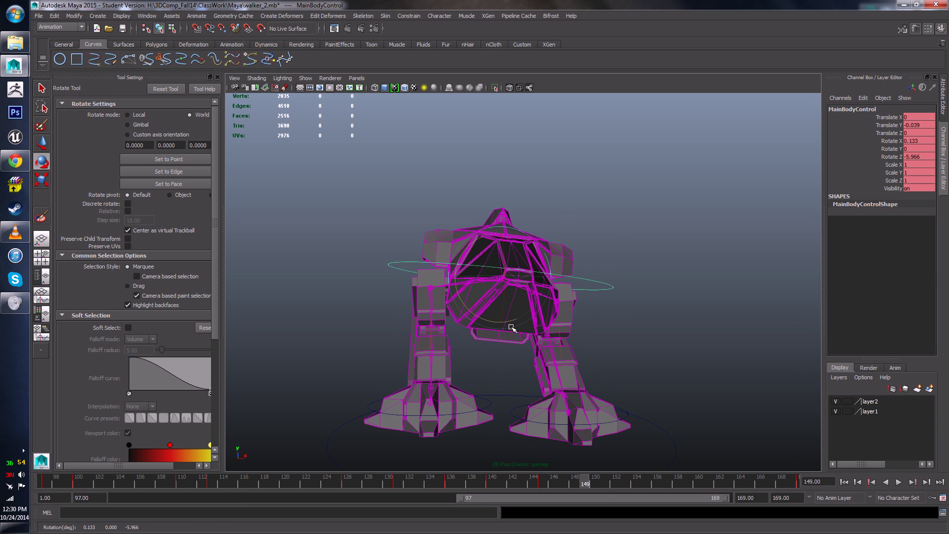
- Shift the main body control's keys between frames 145 and 149, and cut the key at frame 149
{"action": "left_click_drag", "start_coordinate": [584, 487], "coordinate": [545, 488]}
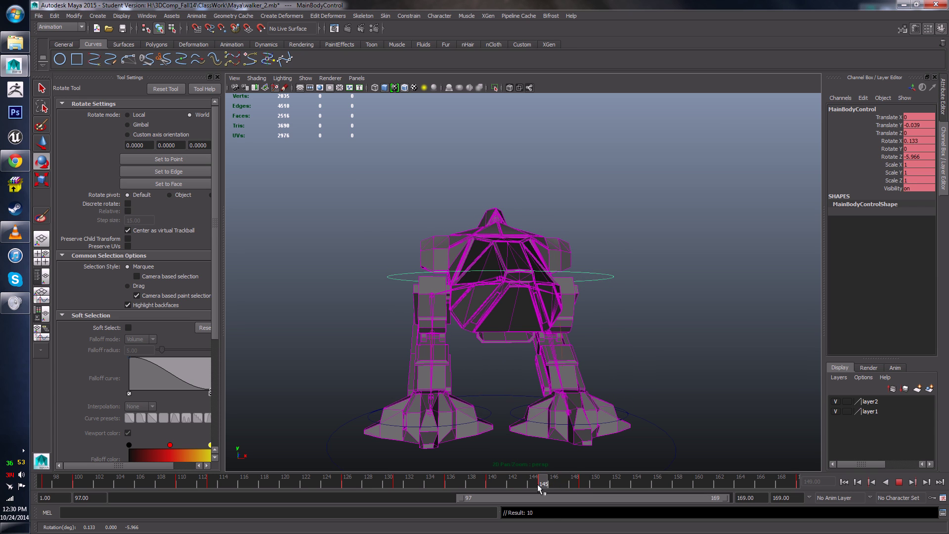
{"action": "left_click", "coordinate": [542, 483], "text": "shift"}
{"action": "left_click_drag", "start_coordinate": [539, 486], "coordinate": [578, 488]}
{"action": "left_click", "coordinate": [585, 484]}
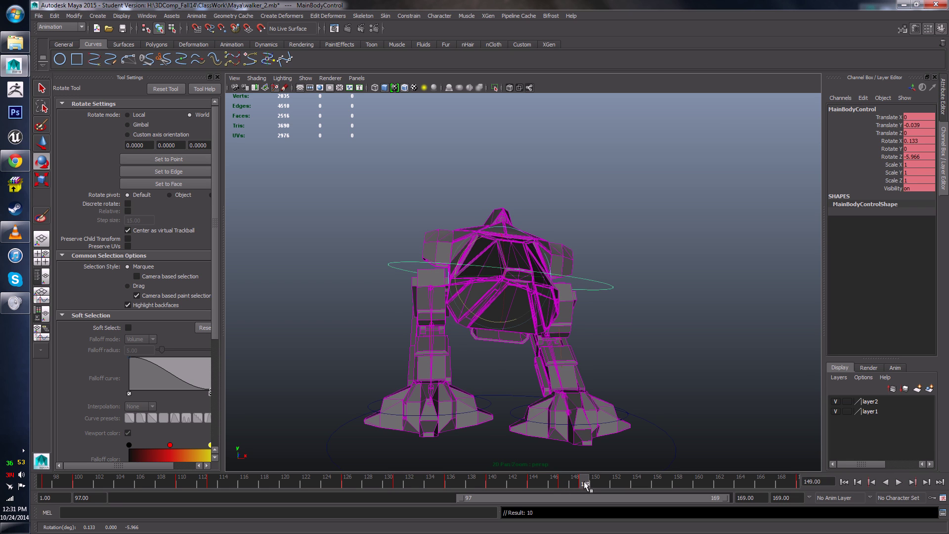
{"action": "right_click", "coordinate": [585, 487]}
{"action": "left_click", "coordinate": [585, 487]}
{"action": "right_click", "coordinate": [585, 487]}
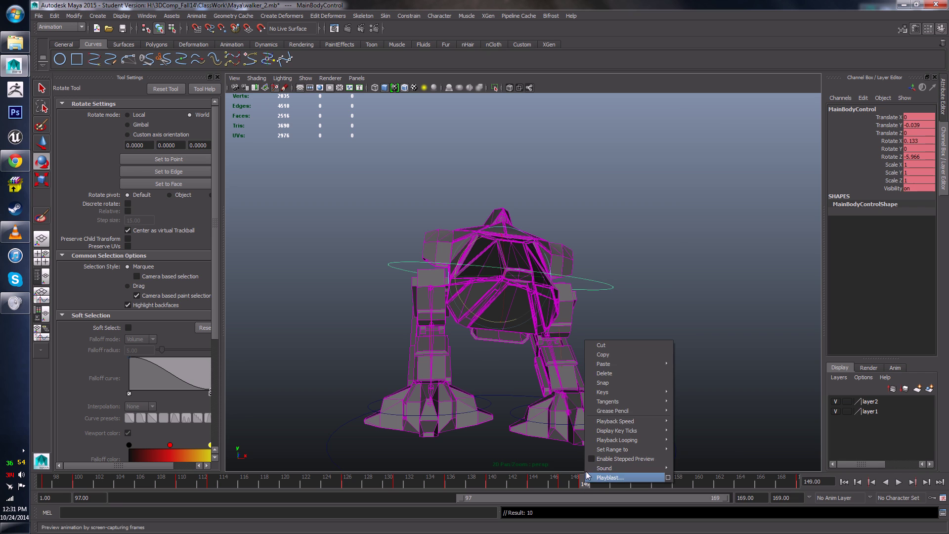
{"action": "left_click", "coordinate": [601, 345]}
- Reduce the main body control's tilt to about -1.996 in Rotate Z at frame 148 and key it
{"action": "left_click", "coordinate": [554, 479]}
{"action": "mouse_move", "coordinate": [554, 478]}
{"action": "left_mouse_down"}
{"action": "mouse_move", "coordinate": [596, 479]}
{"action": "mouse_move", "coordinate": [557, 478]}
{"action": "mouse_move", "coordinate": [573, 480]}
{"action": "left_mouse_up"}
{"action": "left_click_drag", "start_coordinate": [515, 391], "coordinate": [499, 384], "text": "alt"}
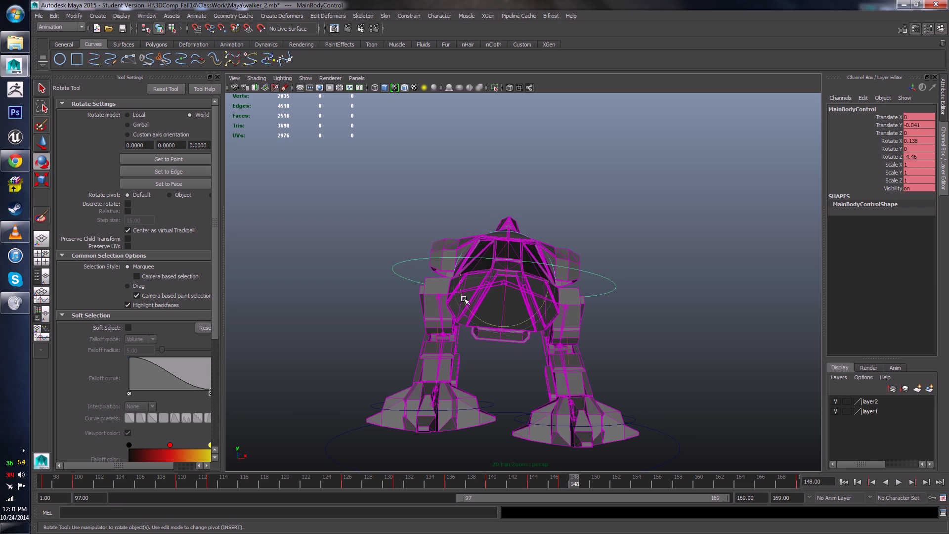
{"action": "left_click_drag", "start_coordinate": [464, 299], "coordinate": [466, 300]}
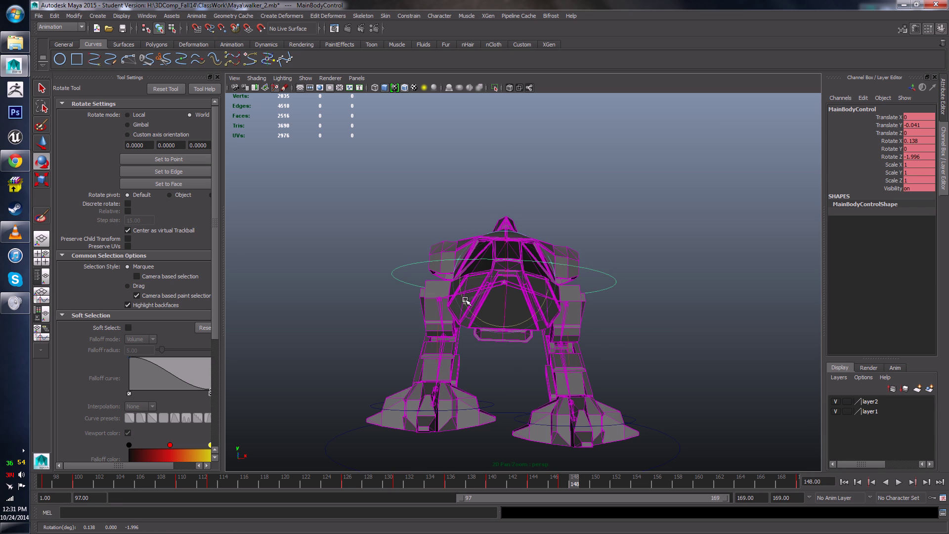
{"action": "key", "text": "s"}
{"action": "key", "text": "alt+v"}
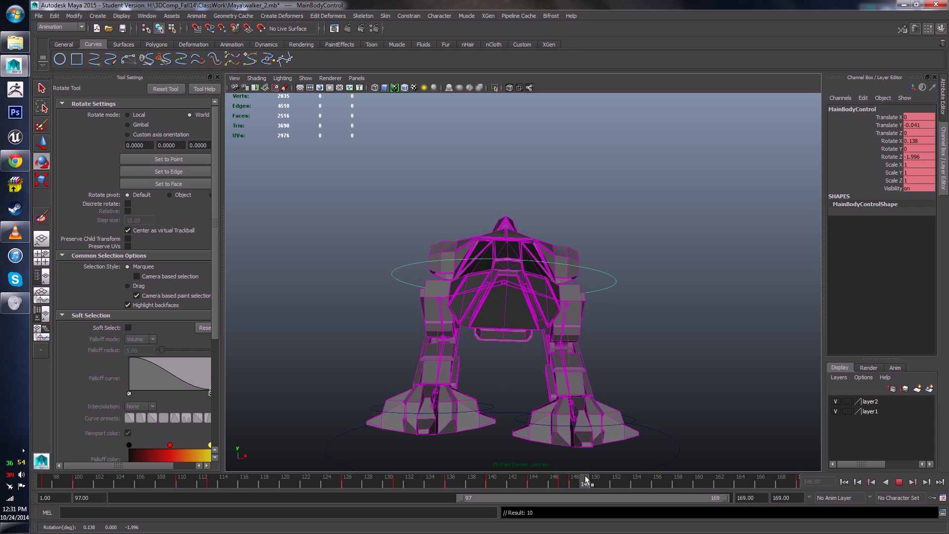
- Set the main body control's tilt to about -3.719 in Rotate Z at frame 148 and key it
{"action": "mouse_move", "coordinate": [607, 478]}
{"action": "left_mouse_down"}
{"action": "mouse_move", "coordinate": [565, 478]}
{"action": "mouse_move", "coordinate": [575, 478]}
{"action": "left_mouse_up"}
{"action": "left_click_drag", "start_coordinate": [468, 302], "coordinate": [468, 311]}
{"action": "key", "text": "ctrl+z"}
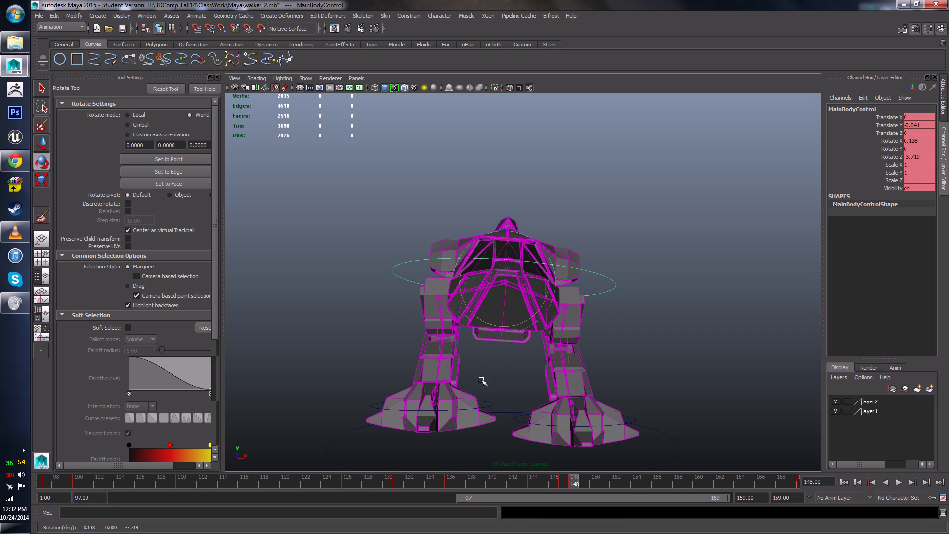
{"action": "key", "text": "s"}
- Set the main body control's Rotate Z to 0 at frame 152, key it, and replay the animation
{"action": "mouse_move", "coordinate": [548, 485]}
{"action": "left_mouse_down"}
{"action": "mouse_move", "coordinate": [675, 485]}
{"action": "mouse_move", "coordinate": [547, 485]}
{"action": "mouse_move", "coordinate": [616, 477]}
{"action": "left_mouse_up"}
{"action": "left_click_drag", "start_coordinate": [459, 340], "coordinate": [474, 345], "text": "alt"}
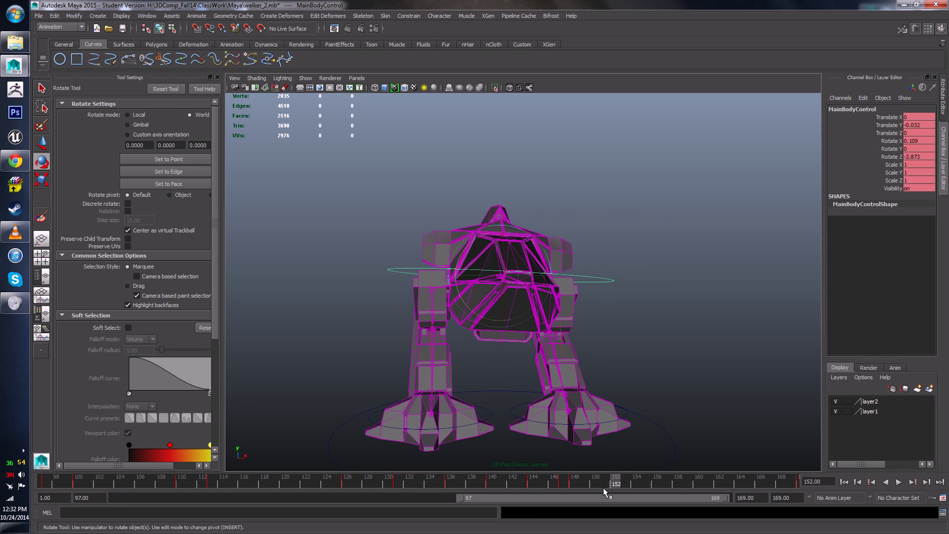
{"action": "key", "text": "alt+v"}
{"action": "left_click", "coordinate": [618, 485]}
{"action": "double_click", "coordinate": [924, 156]}
{"action": "type", "text": "0"}
{"action": "key", "text": "Return"}
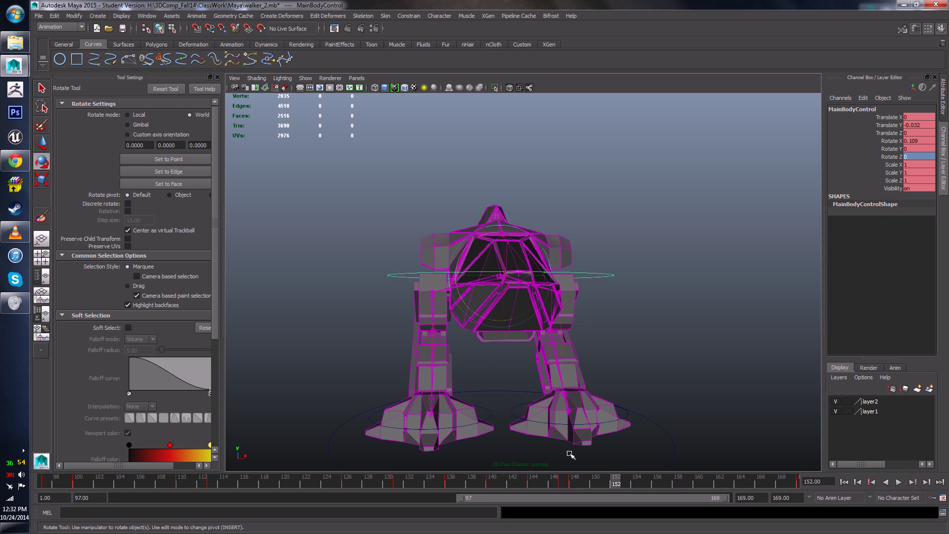
{"action": "key", "text": "alt+v"}
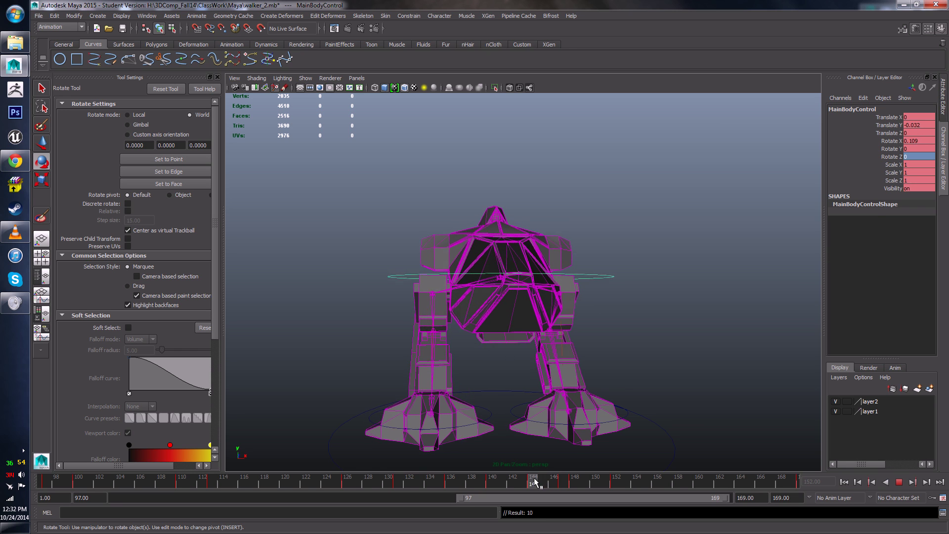
- Tilt the main body control to about 5.742 in Rotate Z at frame 156 and key it
{"action": "mouse_move", "coordinate": [645, 488]}
{"action": "left_mouse_down"}
{"action": "mouse_move", "coordinate": [619, 487]}
{"action": "mouse_move", "coordinate": [660, 488]}
{"action": "left_mouse_up"}
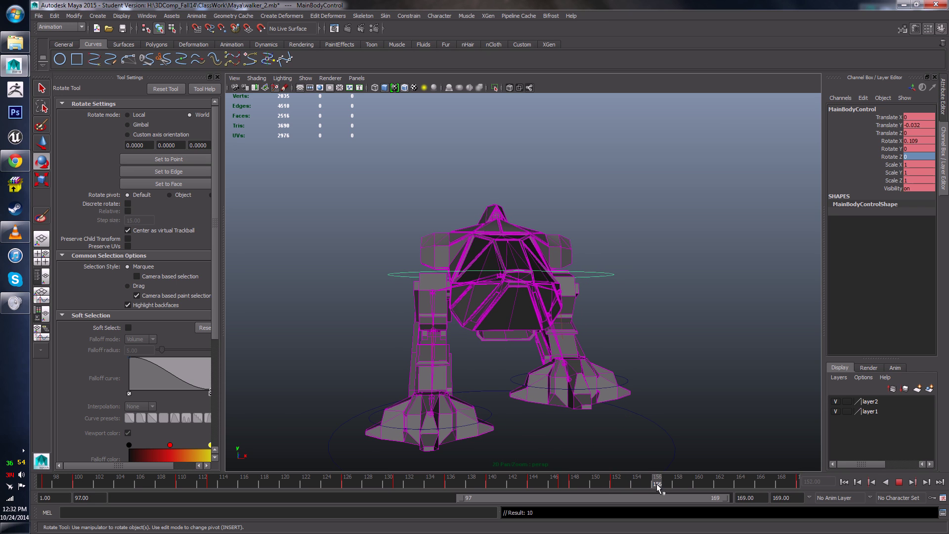
{"action": "key", "text": "alt+v"}
{"action": "left_click_drag", "start_coordinate": [576, 372], "coordinate": [593, 372], "text": "alt"}
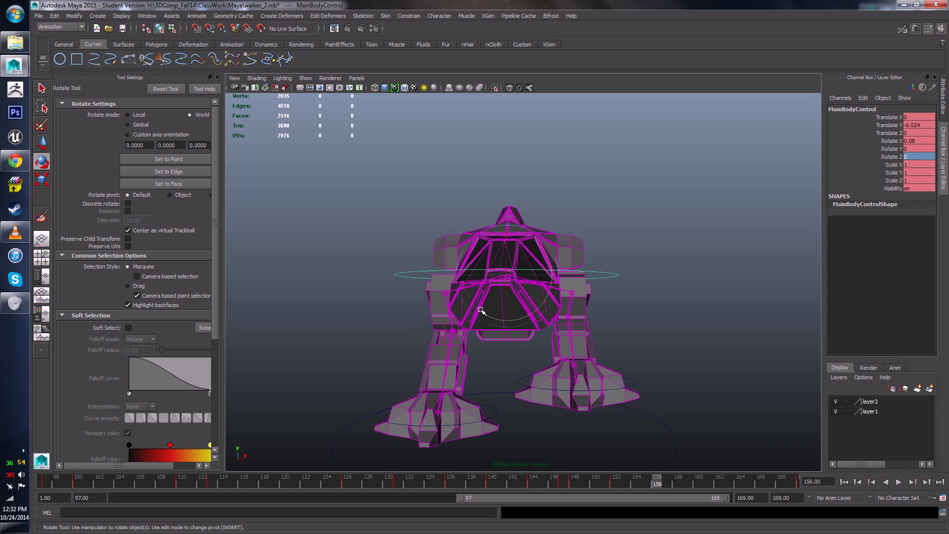
{"action": "left_click_drag", "start_coordinate": [483, 310], "coordinate": [487, 317]}
{"action": "key", "text": "s"}
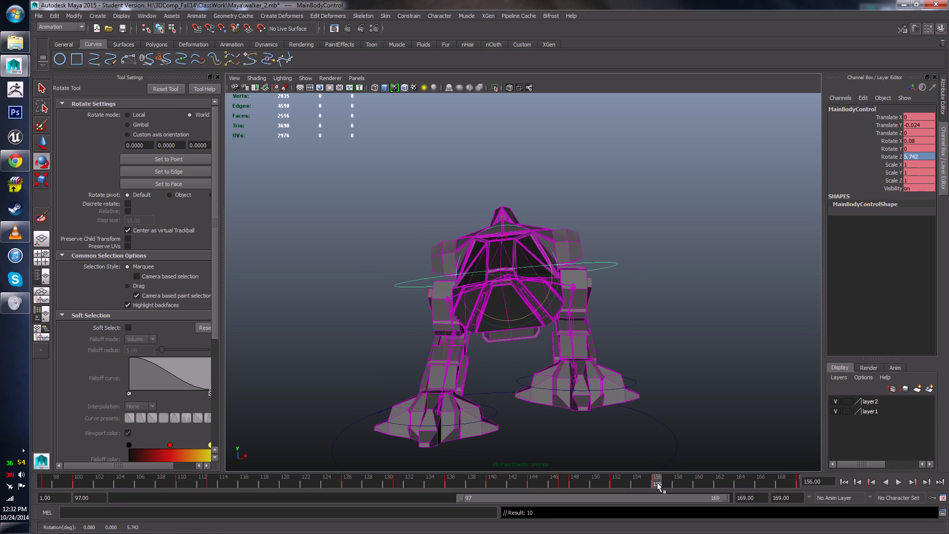
- Set the main body control's Rotate Z to 0 at frame 160 and key it
{"action": "key", "text": "alt+v"}
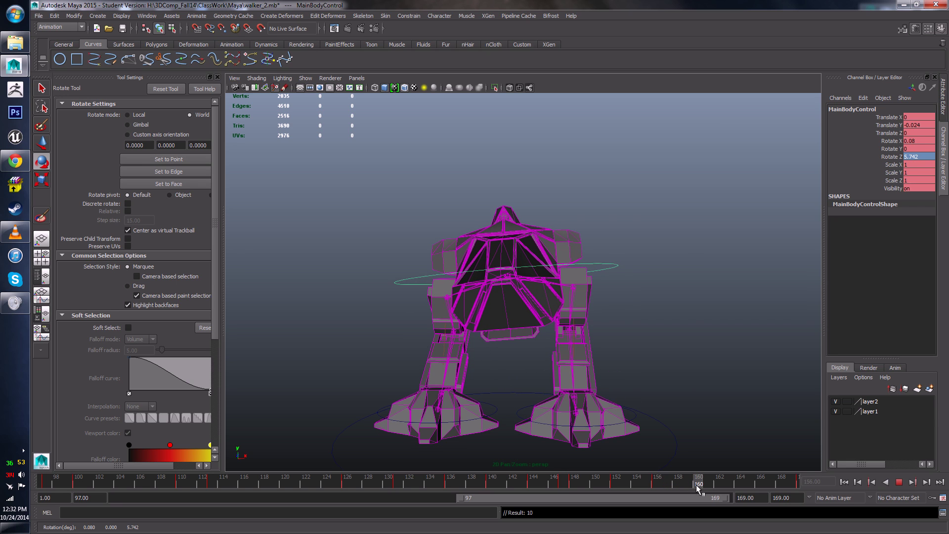
{"action": "left_click", "coordinate": [696, 484]}
{"action": "left_click_drag", "start_coordinate": [546, 295], "coordinate": [545, 297]}
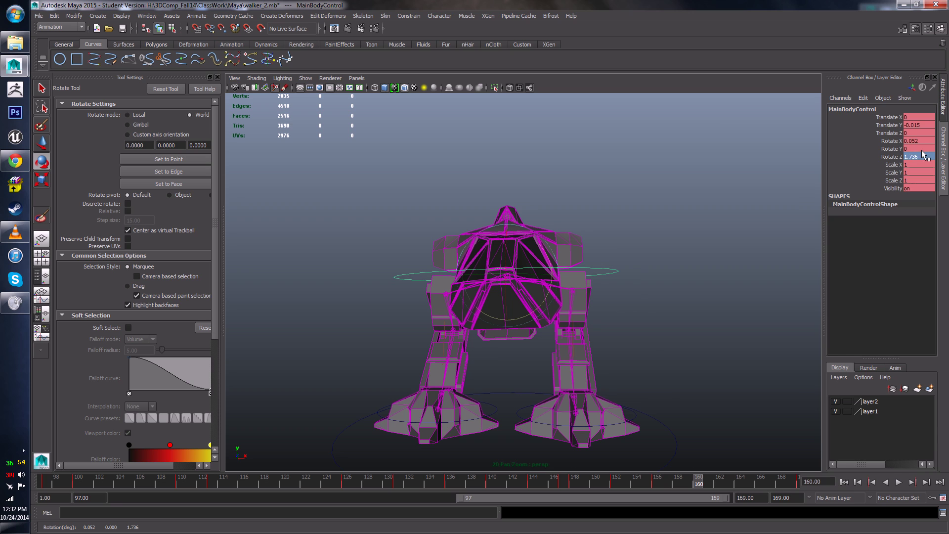
{"action": "type", "text": "0"}
{"action": "key", "text": "Return"}
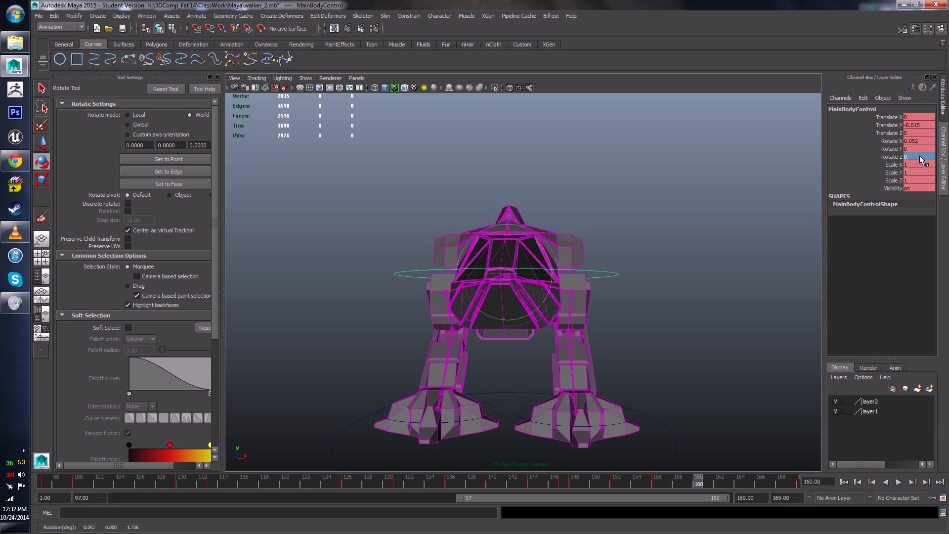
- Tilt the main body control to about -4.451 in Rotate Z at frame 163, key it, and replay the animation
{"action": "mouse_move", "coordinate": [697, 478]}
{"action": "left_mouse_down"}
{"action": "mouse_move", "coordinate": [738, 484]}
{"action": "mouse_move", "coordinate": [730, 481]}
{"action": "left_mouse_up"}
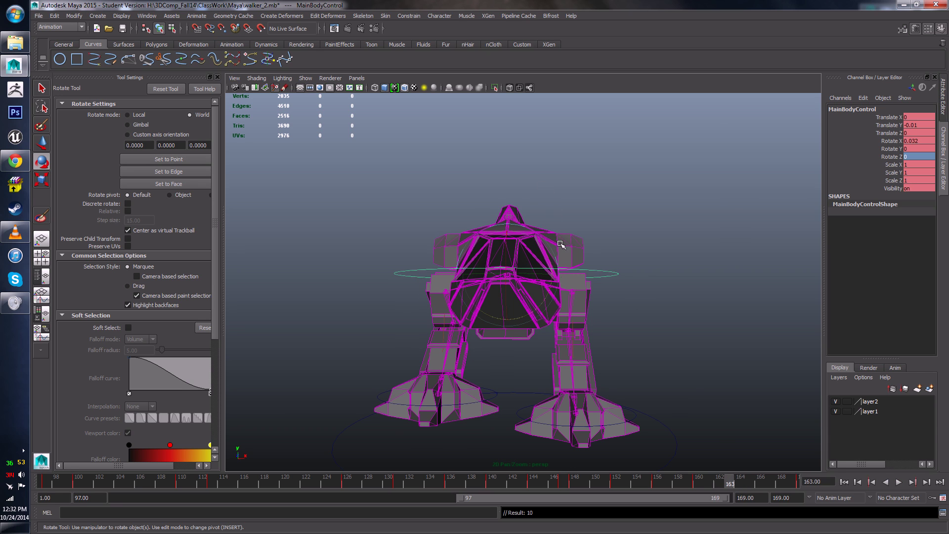
{"action": "left_click_drag", "start_coordinate": [537, 309], "coordinate": [535, 312]}
{"action": "key", "text": "s"}
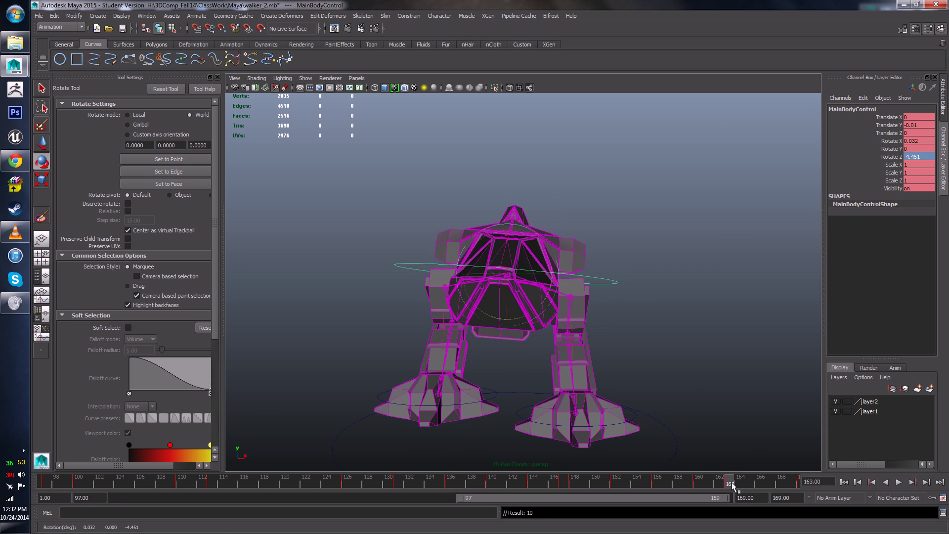
{"action": "left_click", "coordinate": [899, 482]}
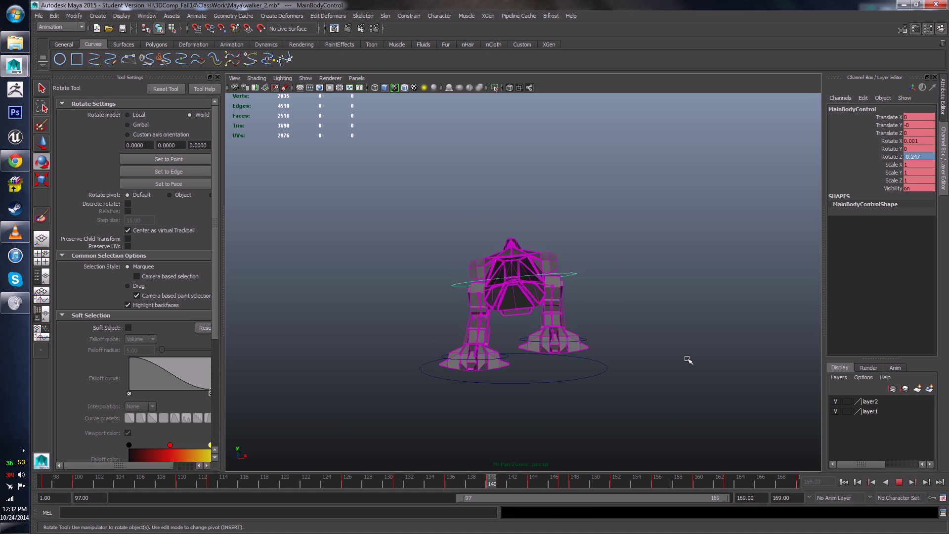
- Turn the main body control to about -1.528 in Rotate Y at frame 140 and key it
{"action": "left_click_drag", "start_coordinate": [687, 360], "coordinate": [555, 385], "text": "alt"}
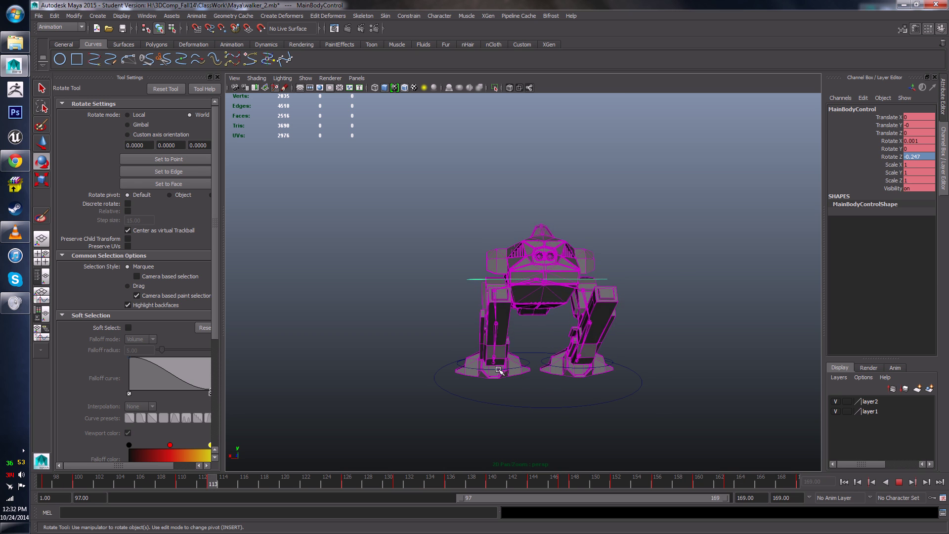
{"action": "left_click_drag", "start_coordinate": [556, 385], "coordinate": [654, 348], "text": "alt"}
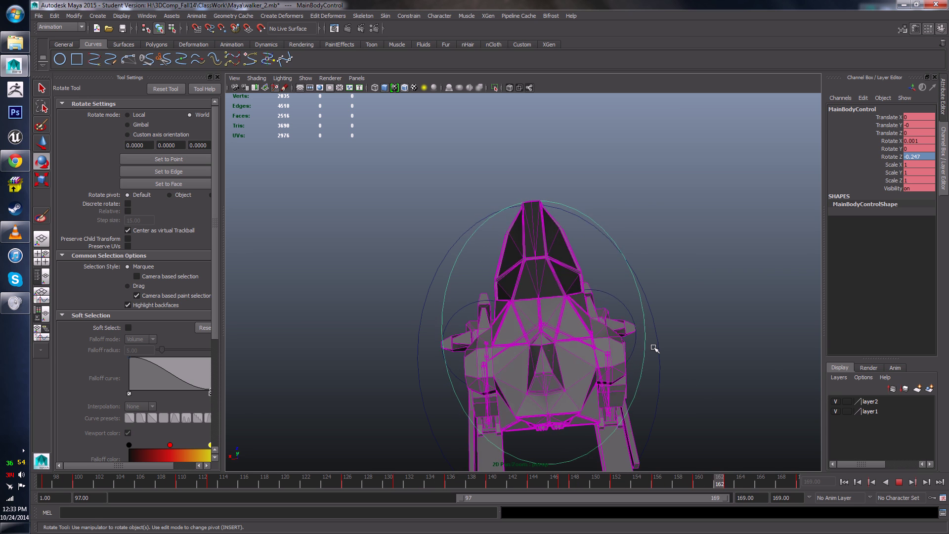
{"action": "left_click", "coordinate": [898, 482]}
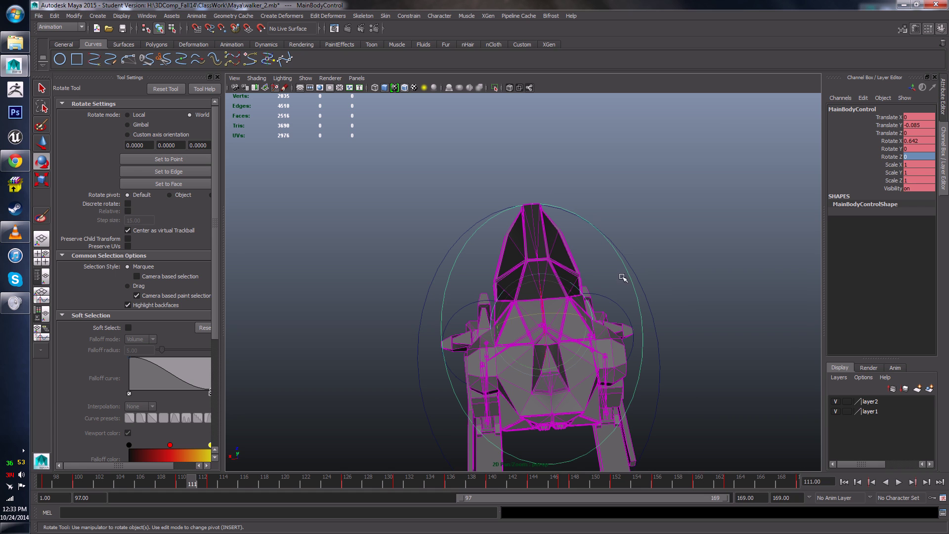
{"action": "key", "text": "alt+v"}
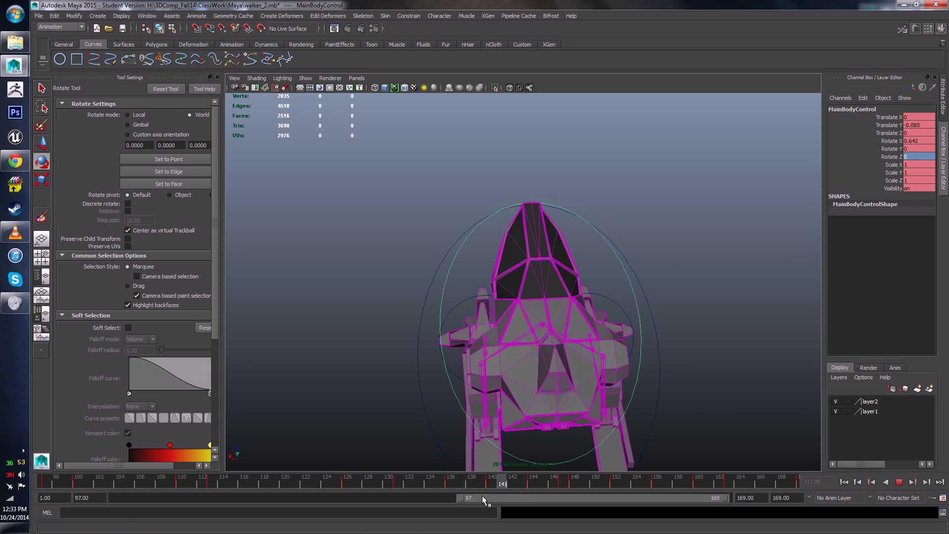
{"action": "mouse_move", "coordinate": [411, 483]}
{"action": "left_mouse_down"}
{"action": "mouse_move", "coordinate": [467, 478]}
{"action": "mouse_move", "coordinate": [484, 481]}
{"action": "mouse_move", "coordinate": [411, 477]}
{"action": "mouse_move", "coordinate": [488, 492]}
{"action": "left_mouse_up"}
{"action": "key", "text": "alt+v"}
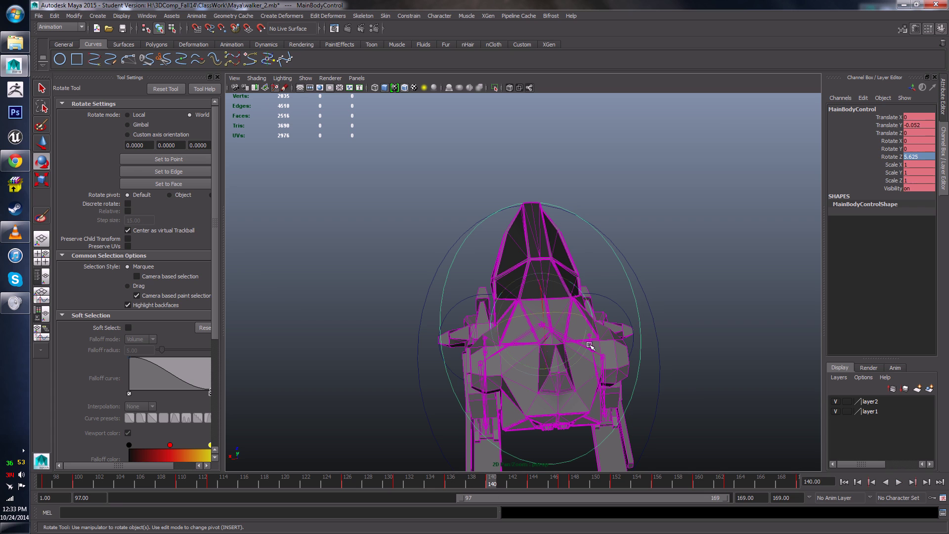
{"action": "left_click", "coordinate": [559, 365]}
{"action": "left_click_drag", "start_coordinate": [559, 365], "coordinate": [558, 366]}
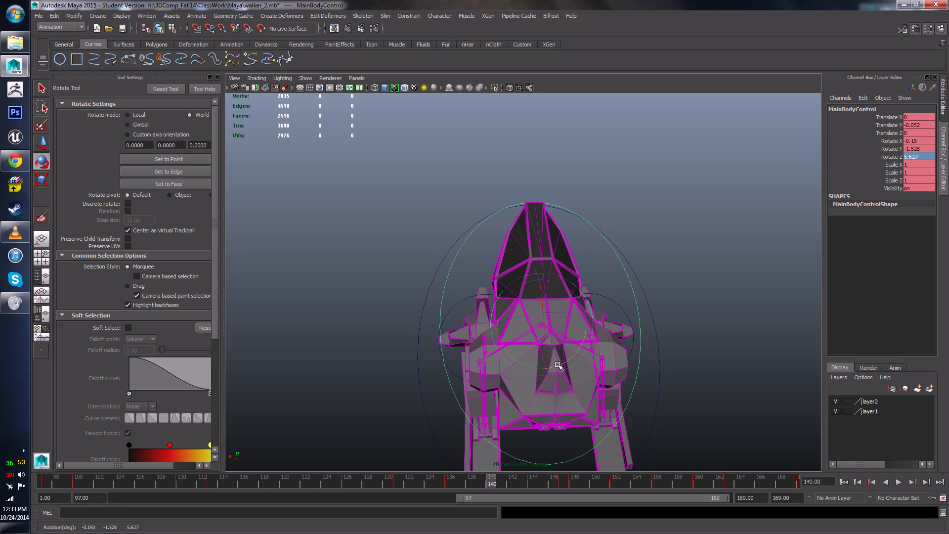
{"action": "key", "text": "s"}
- Cut the main body control's key at frame 147
{"action": "left_click_drag", "start_coordinate": [502, 482], "coordinate": [574, 491]}
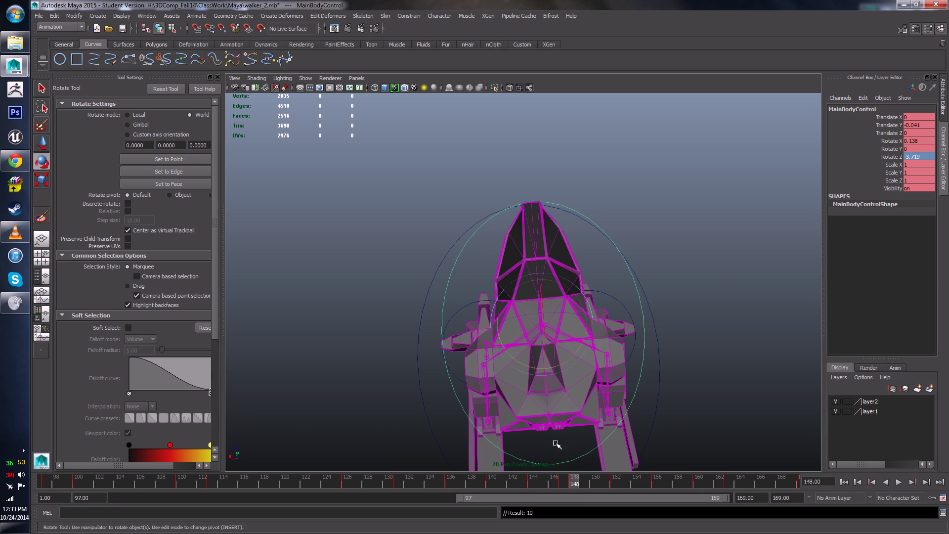
{"action": "left_click", "coordinate": [559, 485]}
{"action": "right_click", "coordinate": [559, 482]}
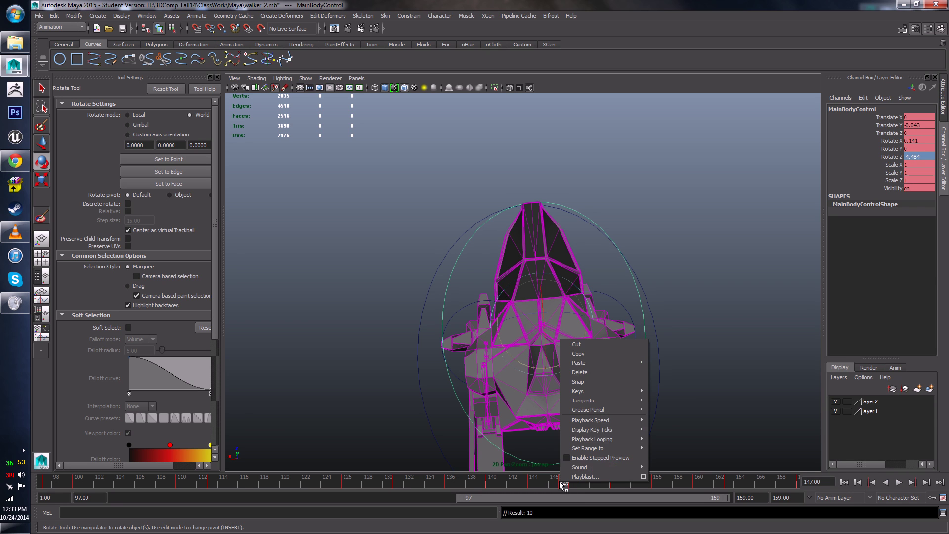
{"action": "left_click", "coordinate": [577, 344]}
{"action": "key", "text": "alt+v"}
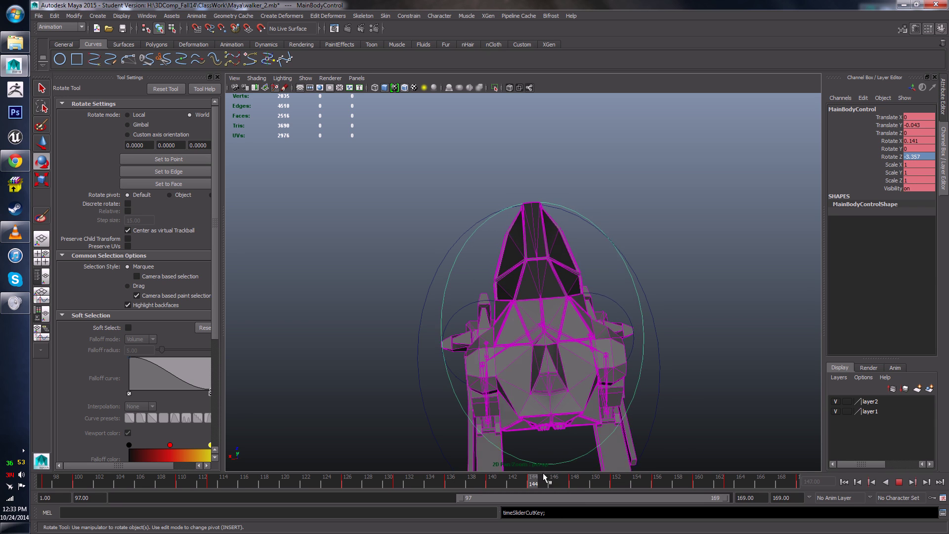
- Turn the main body control to about 4.851 in Rotate Y at frame 148 and about -1.508 at frame 156, keying both
{"action": "mouse_move", "coordinate": [663, 484]}
{"action": "left_mouse_down"}
{"action": "mouse_move", "coordinate": [546, 481]}
{"action": "mouse_move", "coordinate": [583, 484]}
{"action": "mouse_move", "coordinate": [572, 485]}
{"action": "left_mouse_up"}
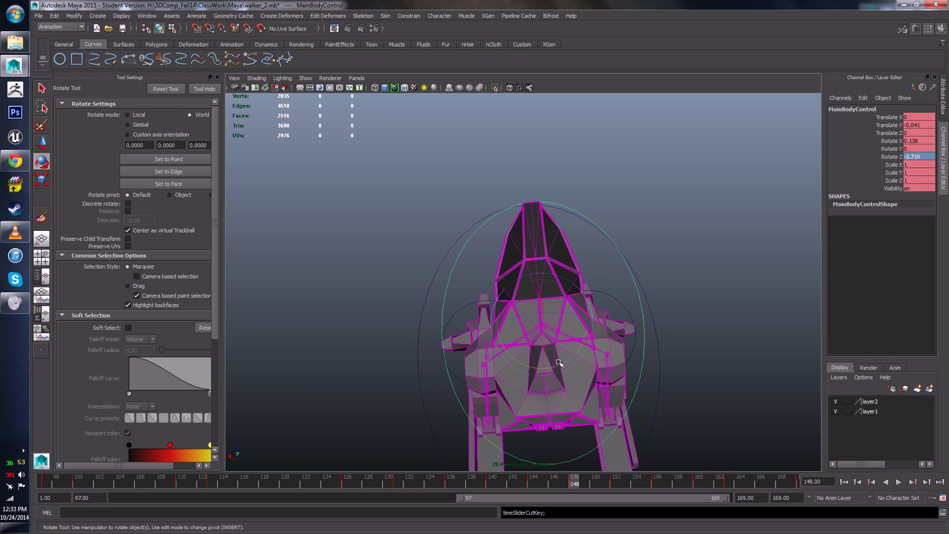
{"action": "left_click_drag", "start_coordinate": [559, 364], "coordinate": [563, 364]}
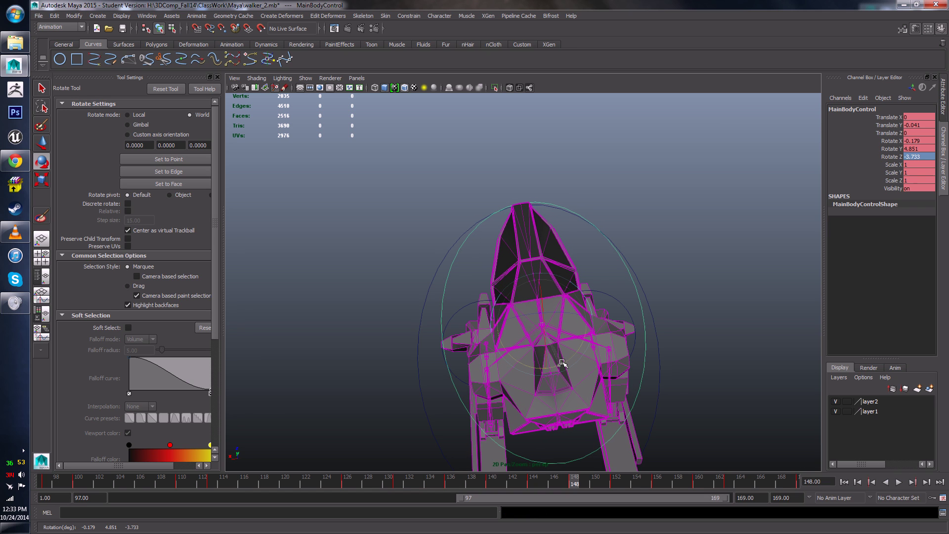
{"action": "left_click_drag", "start_coordinate": [582, 480], "coordinate": [654, 494]}
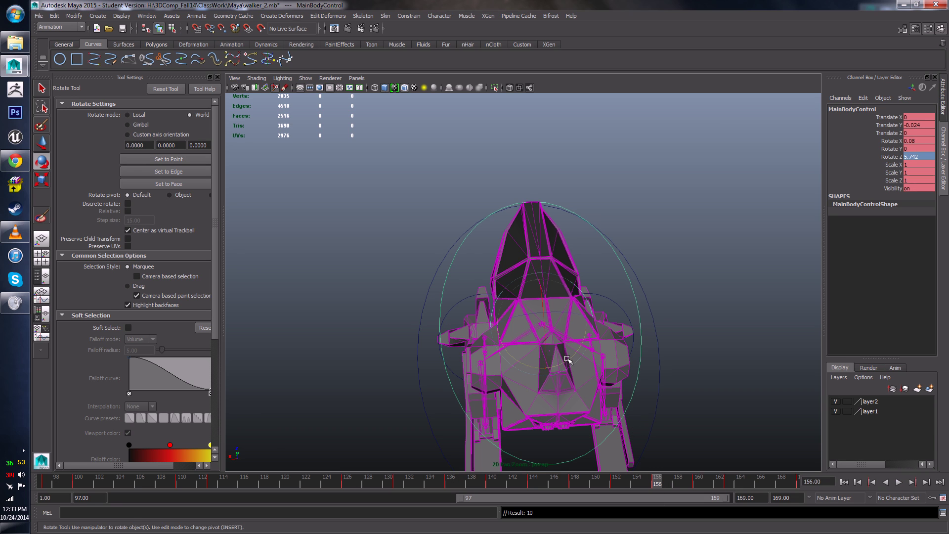
{"action": "left_click_drag", "start_coordinate": [566, 359], "coordinate": [566, 359]}
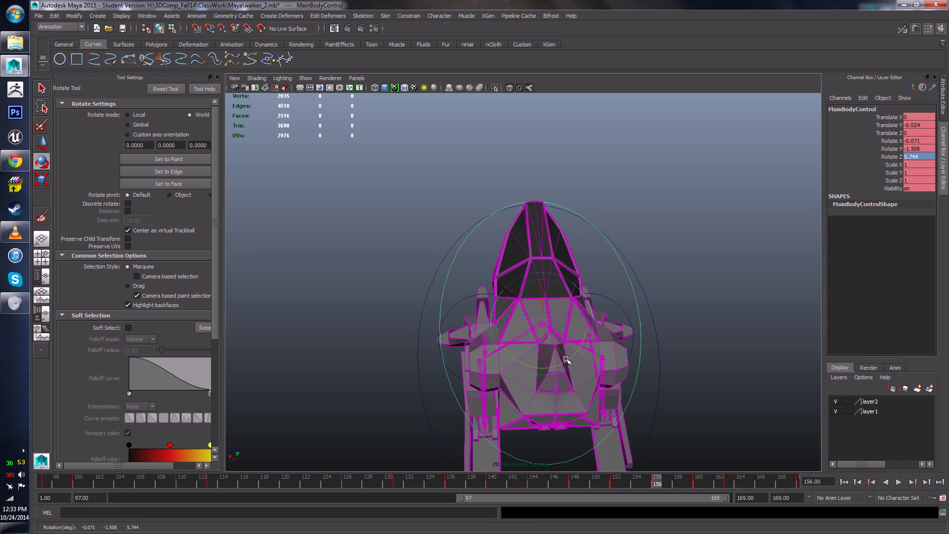
- Turn the main body control to about 2.566 in Rotate Y at frame 163, key it, and replay the animation
{"action": "left_click_drag", "start_coordinate": [665, 481], "coordinate": [731, 491]}
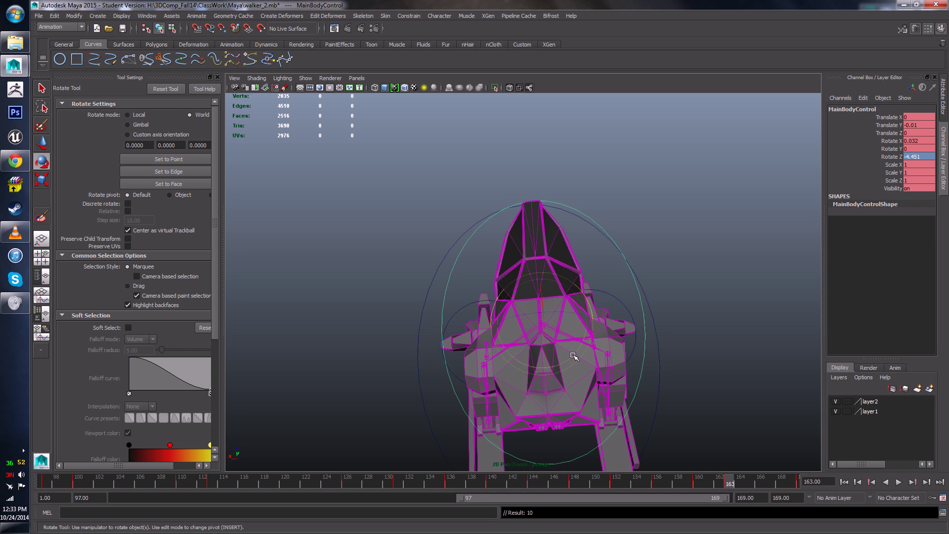
{"action": "left_click_drag", "start_coordinate": [574, 355], "coordinate": [575, 354]}
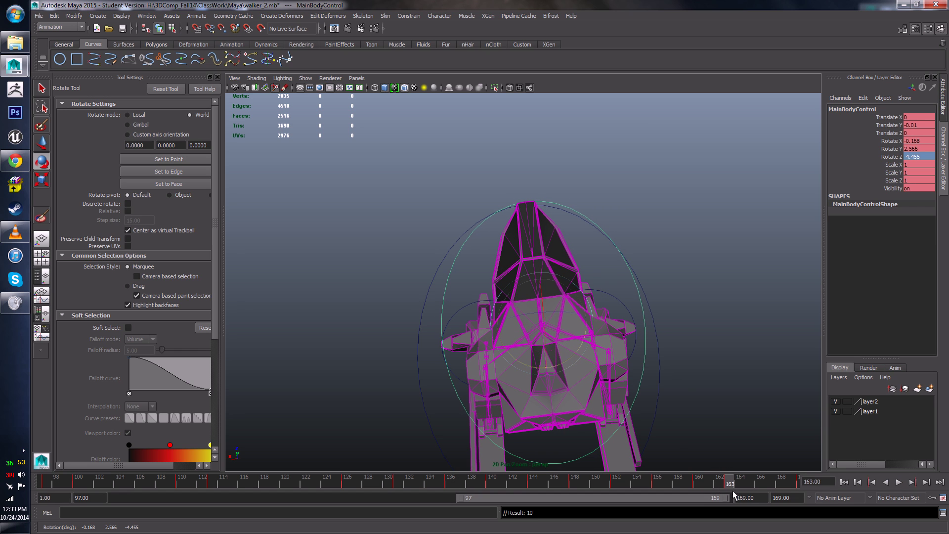
{"action": "left_click_drag", "start_coordinate": [733, 490], "coordinate": [792, 482]}
{"action": "left_click", "coordinate": [900, 480]}
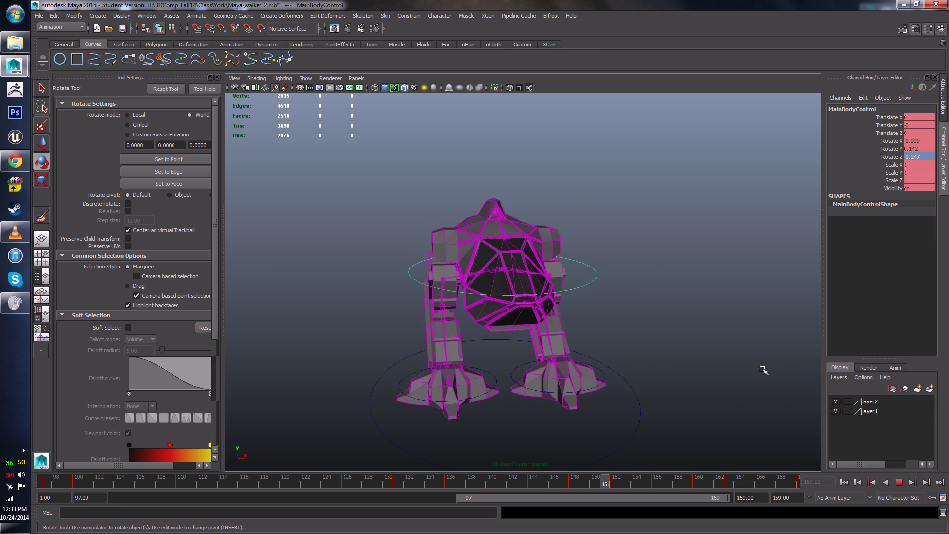
{"action": "left_click_drag", "start_coordinate": [710, 373], "coordinate": [627, 365], "text": "alt"}
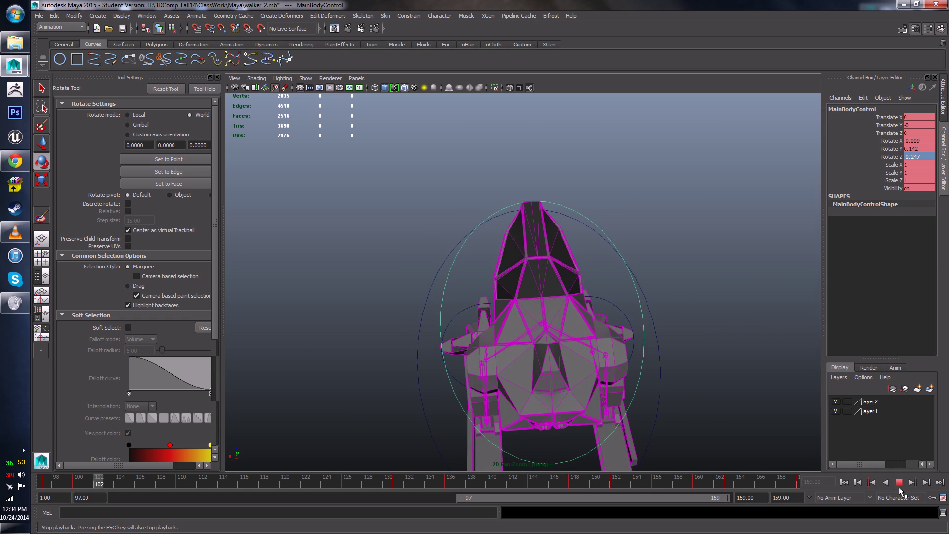
- Reduce the main body control's turn to about 3.713 in Rotate Y at frame 148 and key it
{"action": "left_click_drag", "start_coordinate": [685, 480], "coordinate": [569, 496]}
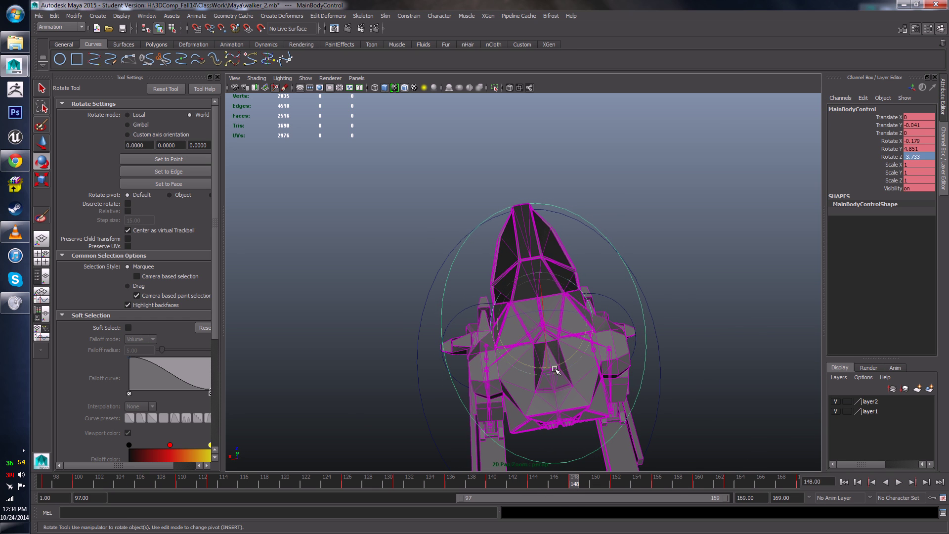
{"action": "left_click_drag", "start_coordinate": [558, 365], "coordinate": [557, 366]}
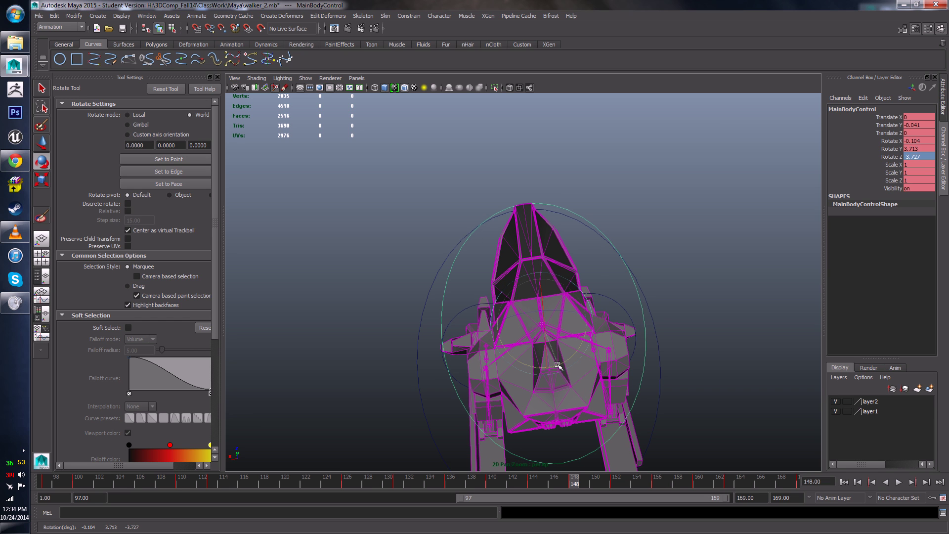
{"action": "key", "text": "alt+v"}
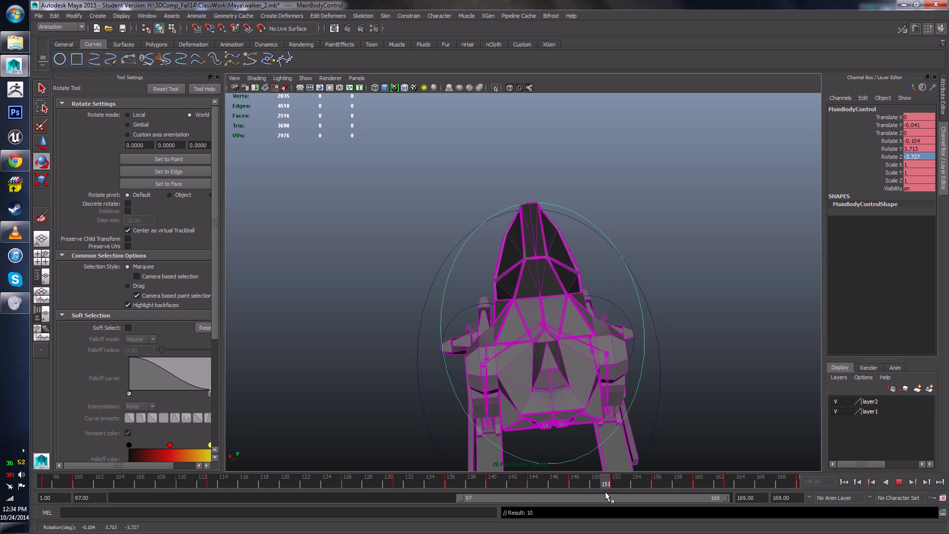
{"action": "mouse_move", "coordinate": [654, 495]}
{"action": "left_mouse_down"}
{"action": "mouse_move", "coordinate": [696, 499]}
{"action": "mouse_move", "coordinate": [580, 478]}
{"action": "mouse_move", "coordinate": [791, 504]}
{"action": "left_mouse_up"}
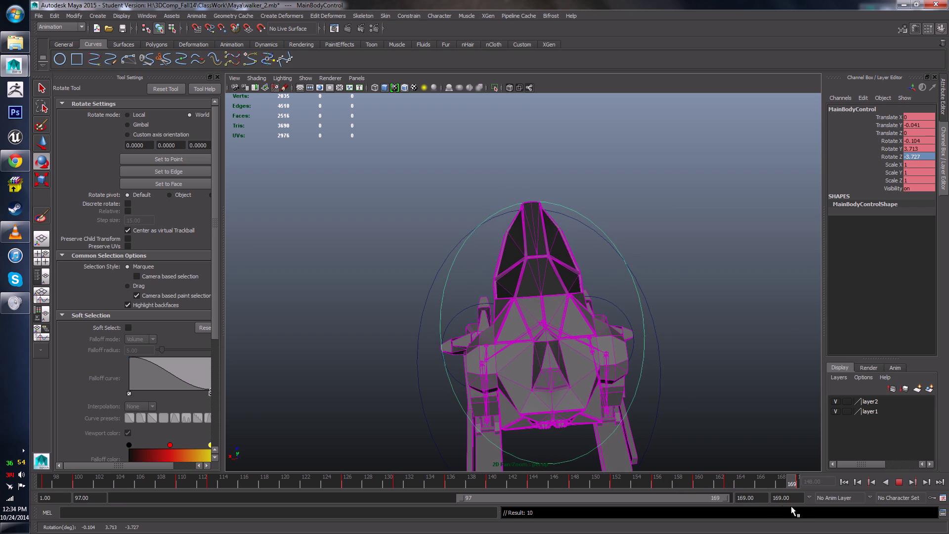
- Replay the walker's second section from several angles, and extend the playback range back to start at frame 1
{"action": "left_click", "coordinate": [899, 481]}
{"action": "left_click", "coordinate": [889, 482]}
{"action": "left_click_drag", "start_coordinate": [702, 385], "coordinate": [603, 421], "text": "alt"}
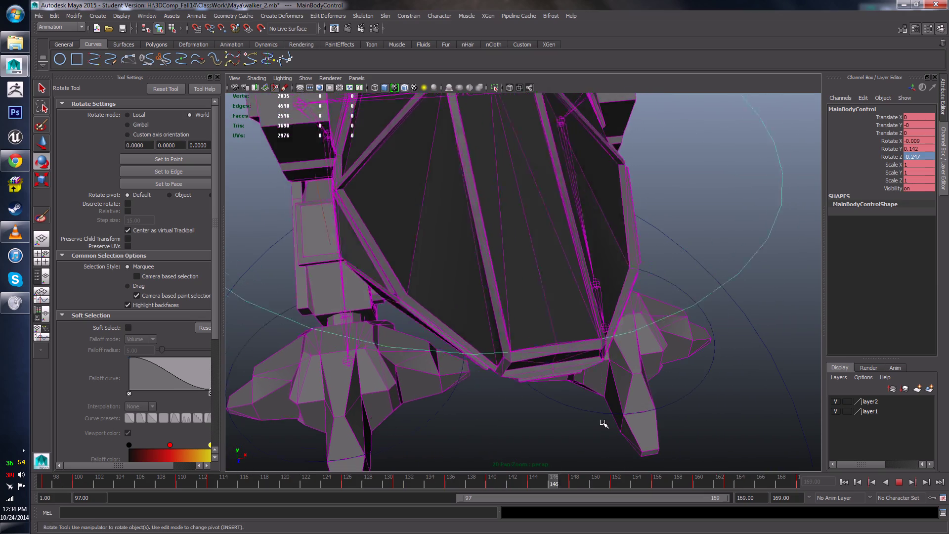
{"action": "right_click_drag", "start_coordinate": [603, 424], "coordinate": [560, 409], "text": "alt"}
{"action": "left_click_drag", "start_coordinate": [560, 408], "coordinate": [532, 404], "text": "alt"}
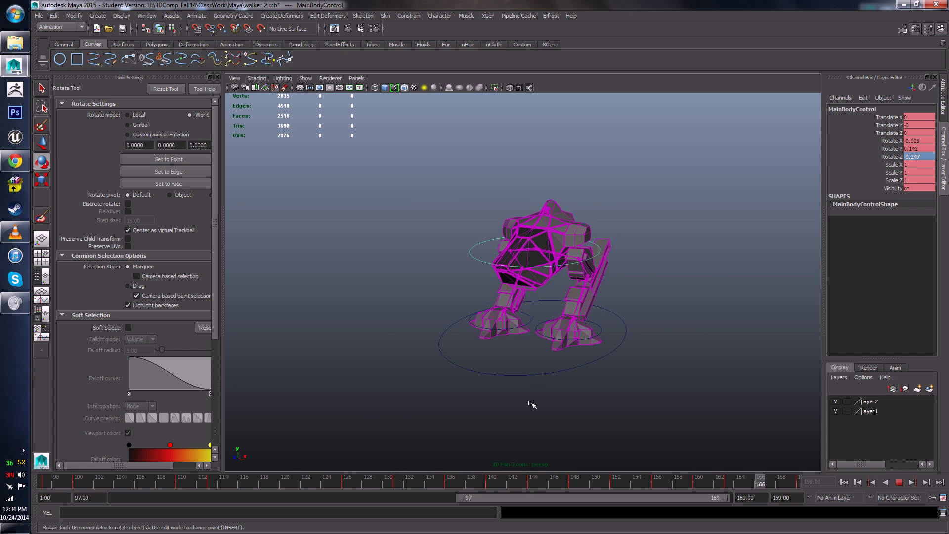
{"action": "left_click", "coordinate": [899, 482]}
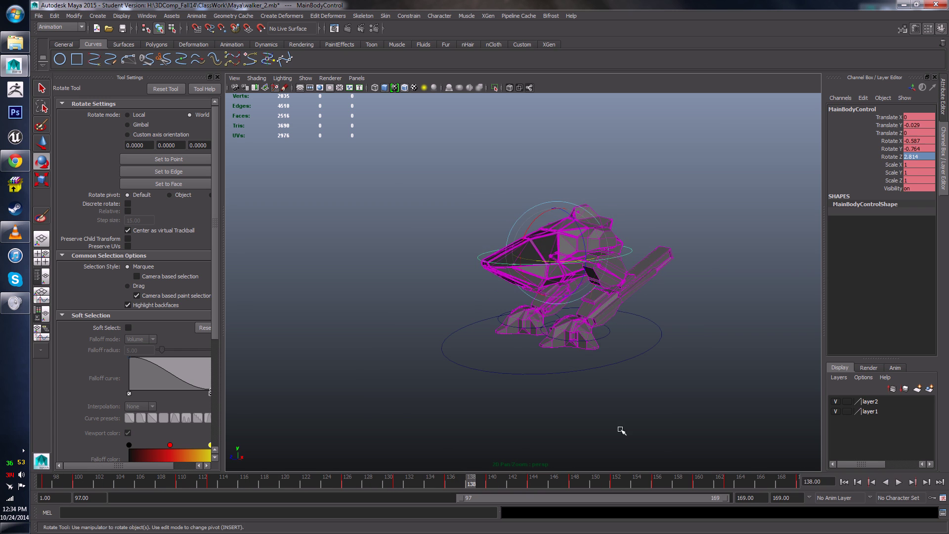
{"action": "left_click_drag", "start_coordinate": [621, 431], "coordinate": [650, 489], "text": "alt"}
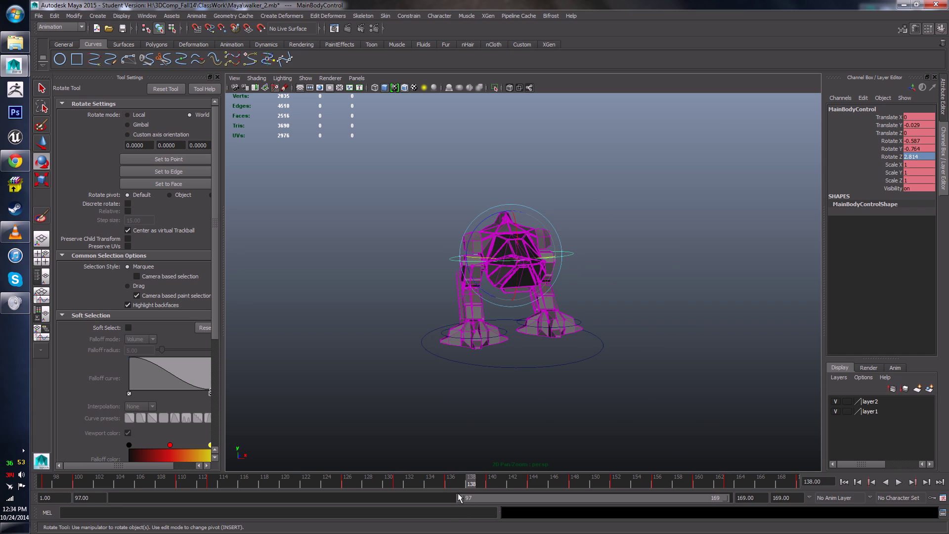
{"action": "left_click_drag", "start_coordinate": [462, 498], "coordinate": [63, 487]}
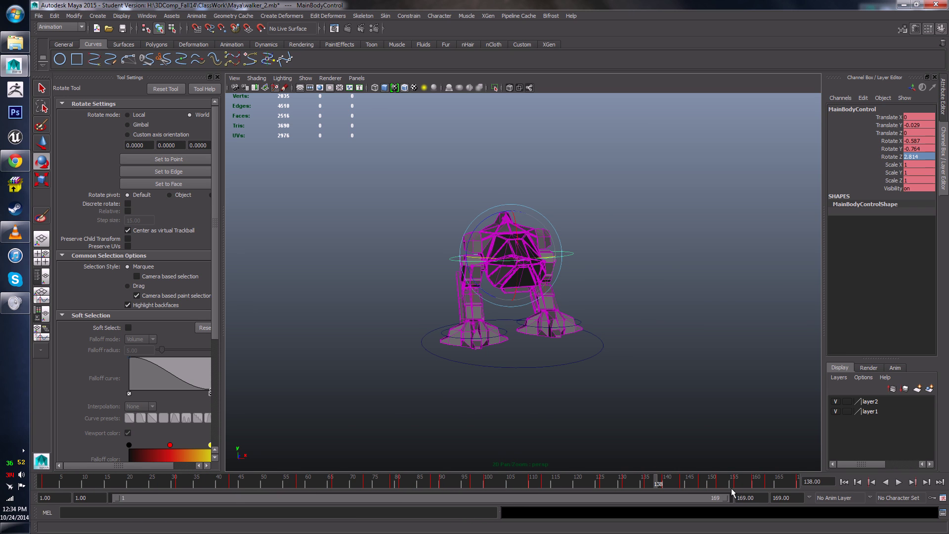
- Replay the walker's whole animation from frame 1 while viewing it from several angles, and return to frame 1
{"action": "key", "text": "alt+v"}
{"action": "left_click_drag", "start_coordinate": [2, 478], "coordinate": [2, 478]}
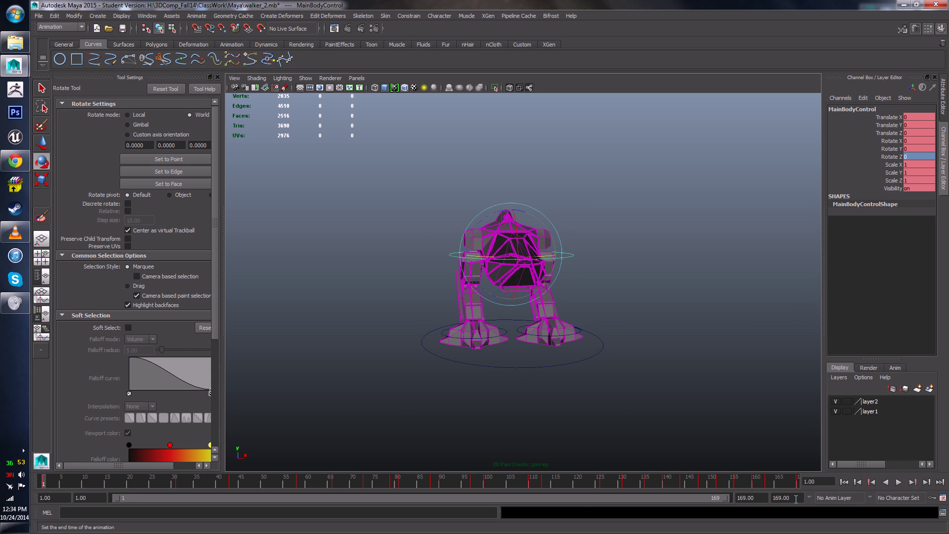
{"action": "left_click", "coordinate": [898, 483]}
{"action": "left_click_drag", "start_coordinate": [759, 431], "coordinate": [674, 420], "text": "alt"}
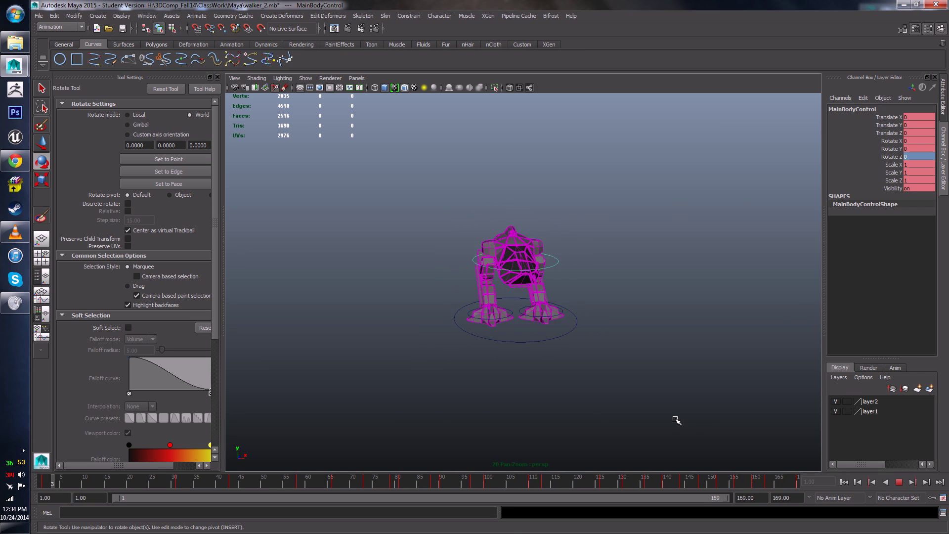
{"action": "left_click_drag", "start_coordinate": [674, 418], "coordinate": [591, 420], "text": "alt"}
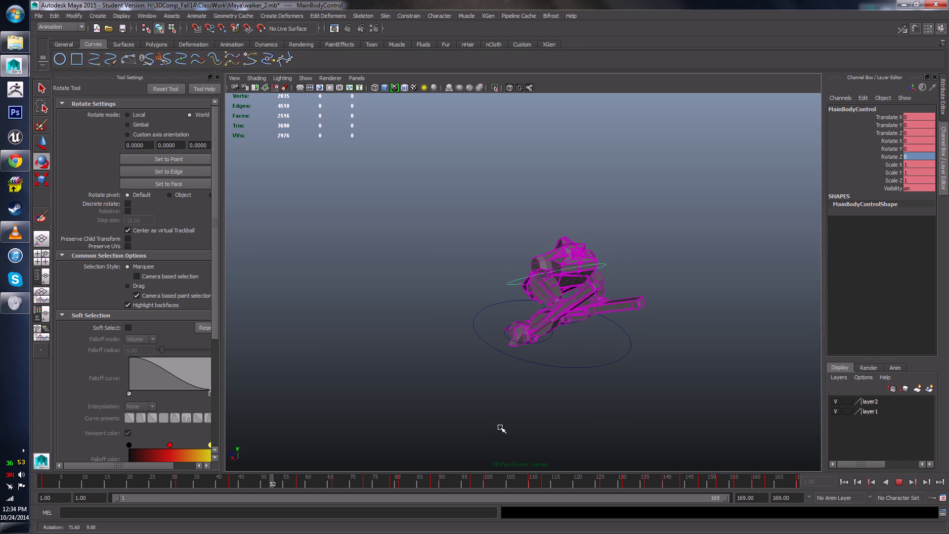
{"action": "left_click_drag", "start_coordinate": [501, 429], "coordinate": [593, 423], "text": "alt"}
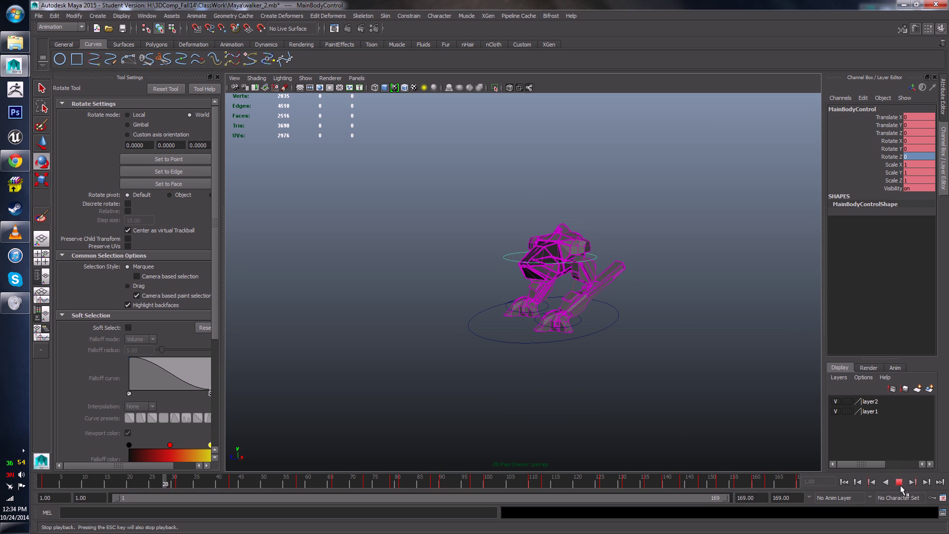
{"action": "left_click", "coordinate": [901, 485]}
{"action": "left_click_drag", "start_coordinate": [373, 483], "coordinate": [6, 490]}
- Examine the walker's rig up close at frame 1, selecting the left foot control, main root joint and right foot control, and clear the selection
{"action": "left_click_drag", "start_coordinate": [349, 382], "coordinate": [376, 354], "text": "alt"}
{"action": "scroll", "coordinate": [482, 391], "scroll_direction": "up", "scroll_amount": 5}
{"action": "scroll", "coordinate": [479, 369], "scroll_direction": "up", "scroll_amount": 3}
{"action": "scroll", "coordinate": [489, 326], "scroll_direction": "up", "scroll_amount": 5}
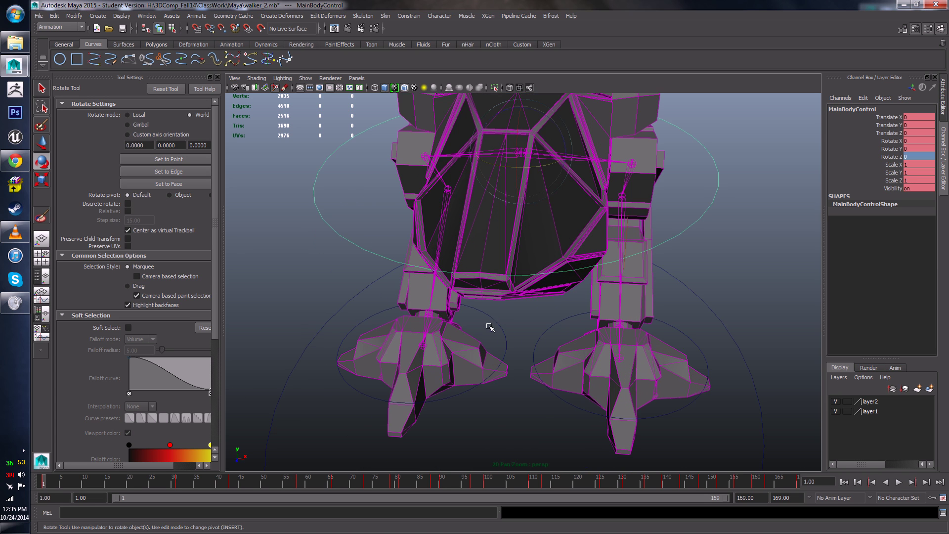
{"action": "left_click_drag", "start_coordinate": [490, 348], "coordinate": [441, 373], "text": "alt"}
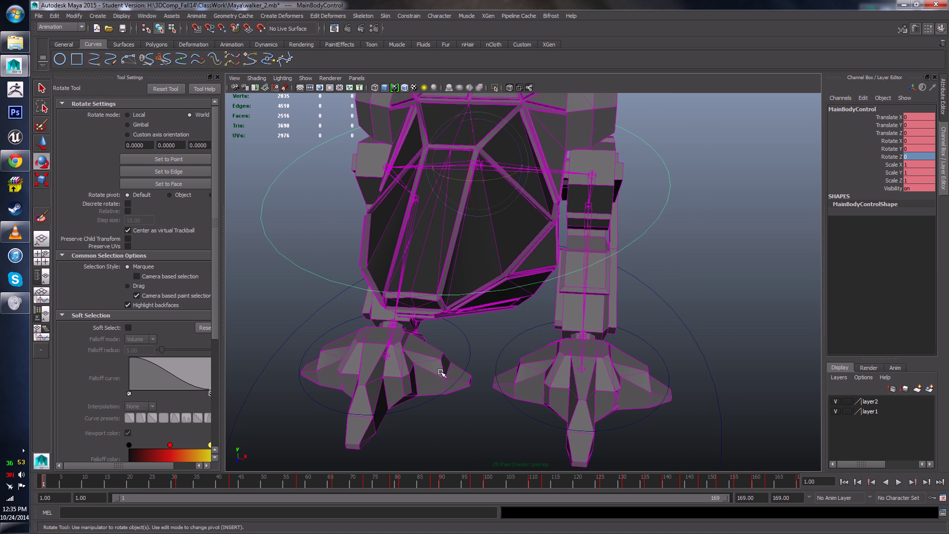
{"action": "left_click", "coordinate": [646, 341]}
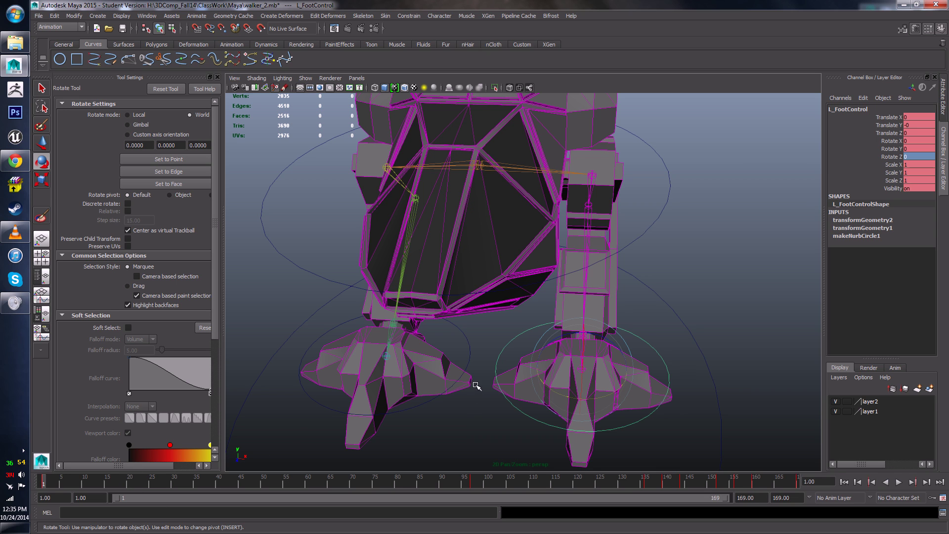
{"action": "left_click", "coordinate": [477, 165]}
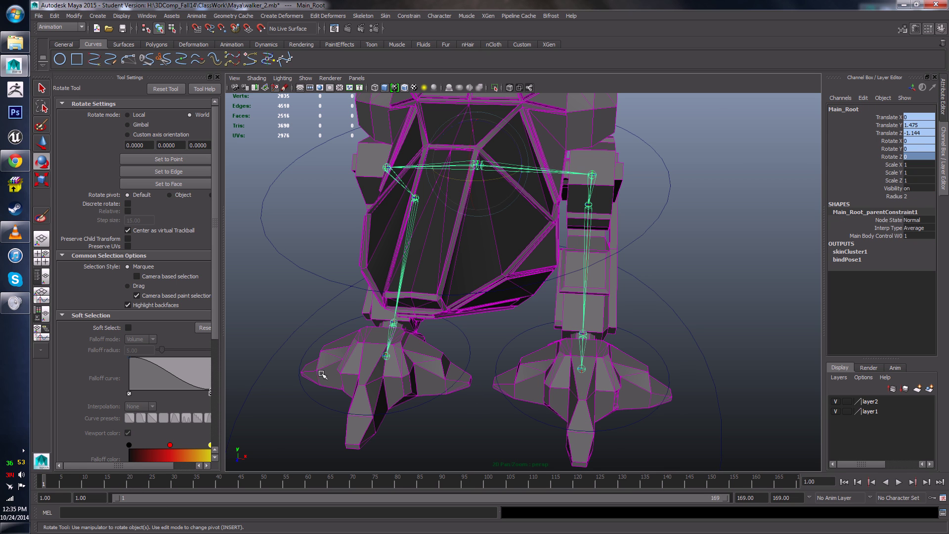
{"action": "scroll", "coordinate": [596, 415], "scroll_direction": "down", "scroll_amount": 3}
{"action": "left_click_drag", "start_coordinate": [596, 416], "coordinate": [546, 413], "text": "alt"}
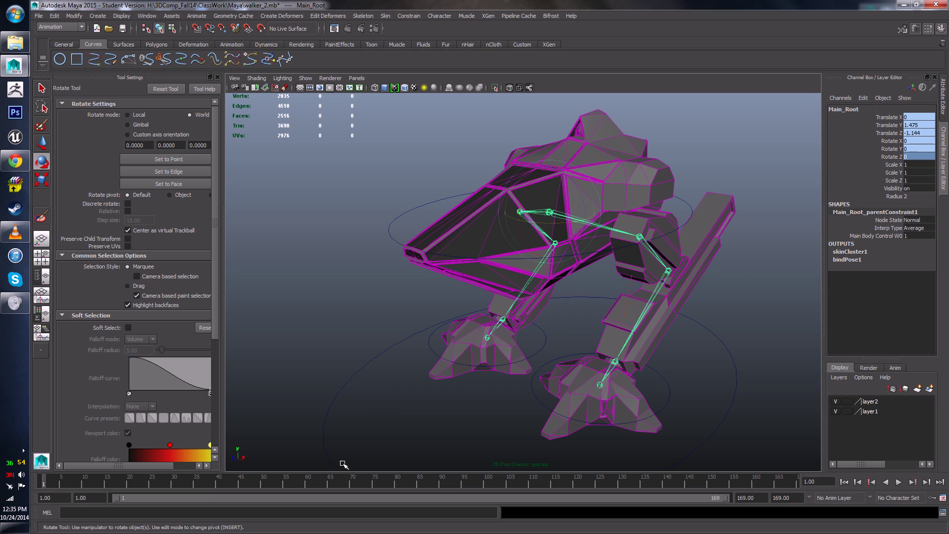
{"action": "left_click", "coordinate": [429, 345]}
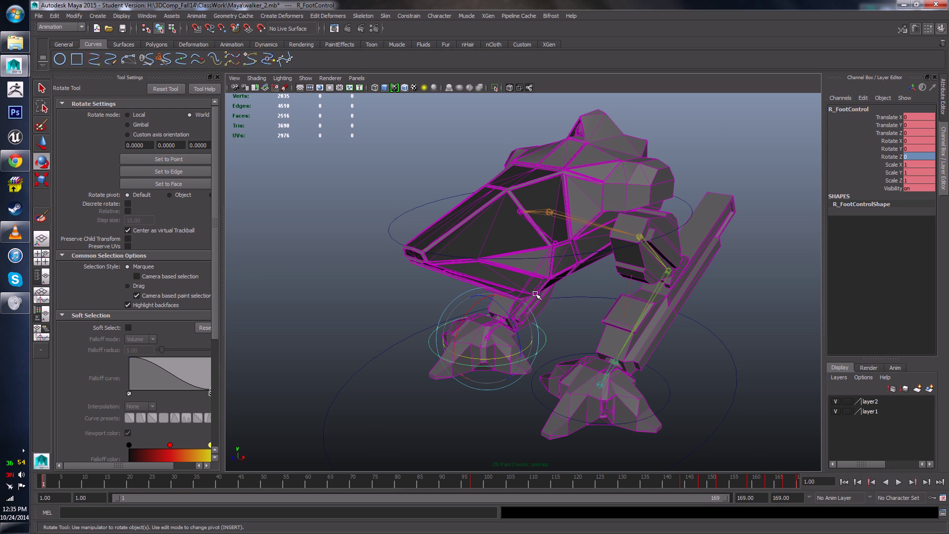
{"action": "left_click", "coordinate": [365, 265]}
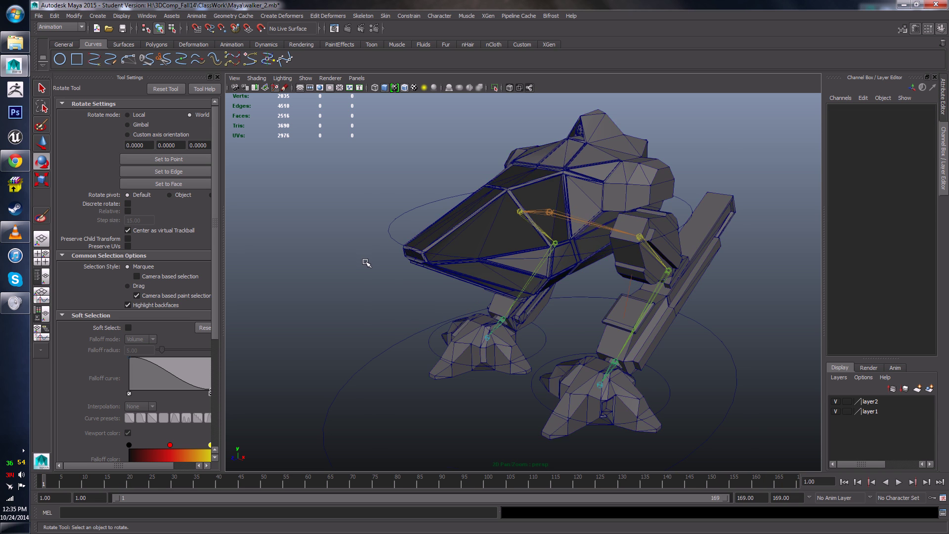
- Save the walker_2.mb scene, accepting the student version notice
{"action": "left_click_drag", "start_coordinate": [364, 264], "coordinate": [518, 235], "text": "alt"}
{"action": "scroll", "coordinate": [535, 201], "scroll_direction": "down", "scroll_amount": 5}
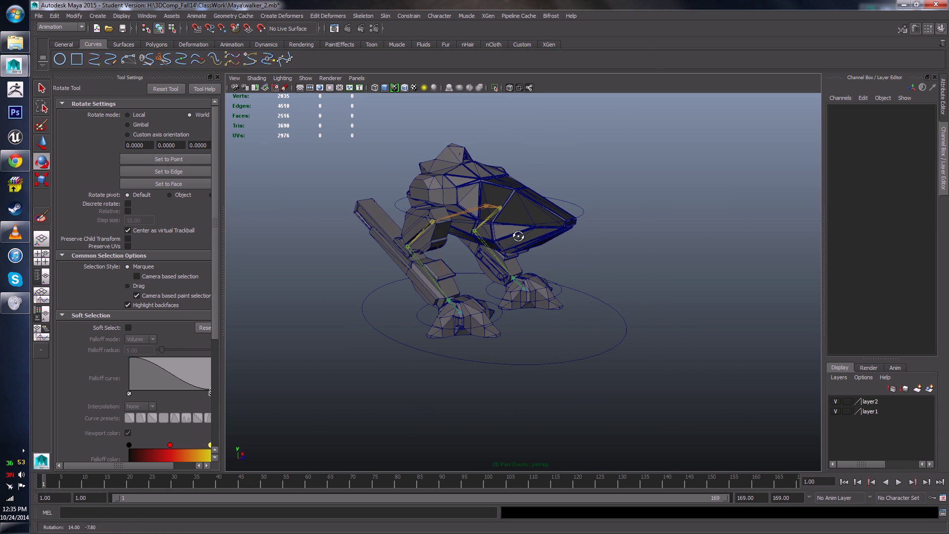
{"action": "key", "text": "ctrl+s"}
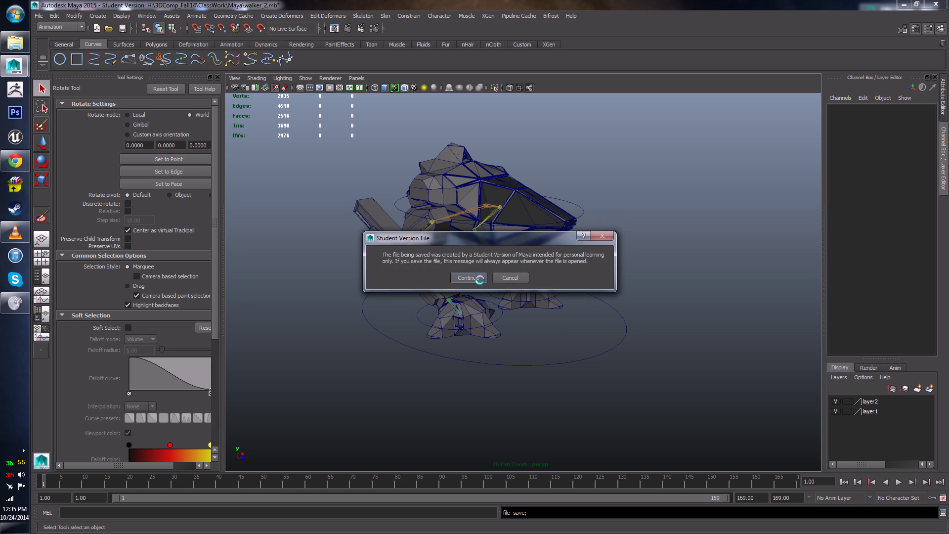
{"action": "left_click", "coordinate": [483, 276]}
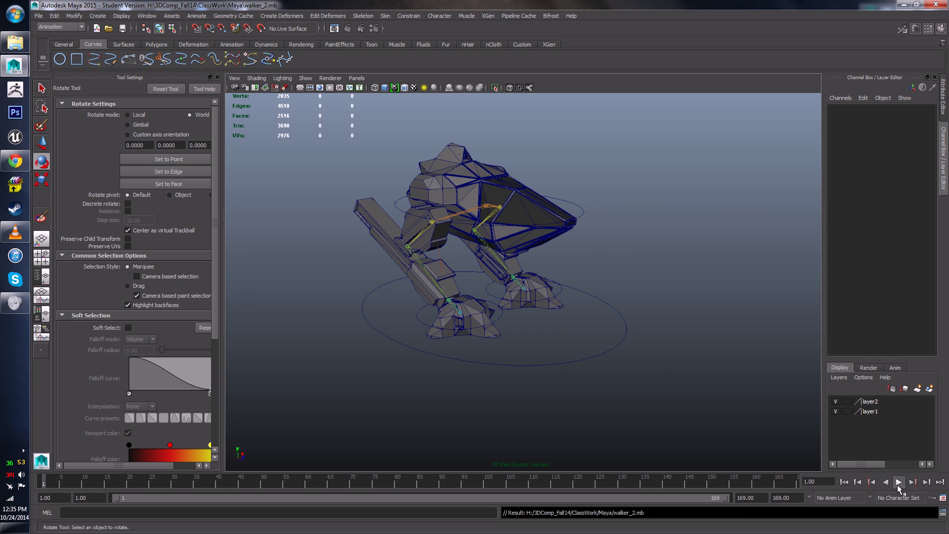
- Play the full walk animation with nothing selected and review the body and leg motion from the front and both sides
{"action": "left_click", "coordinate": [899, 483]}
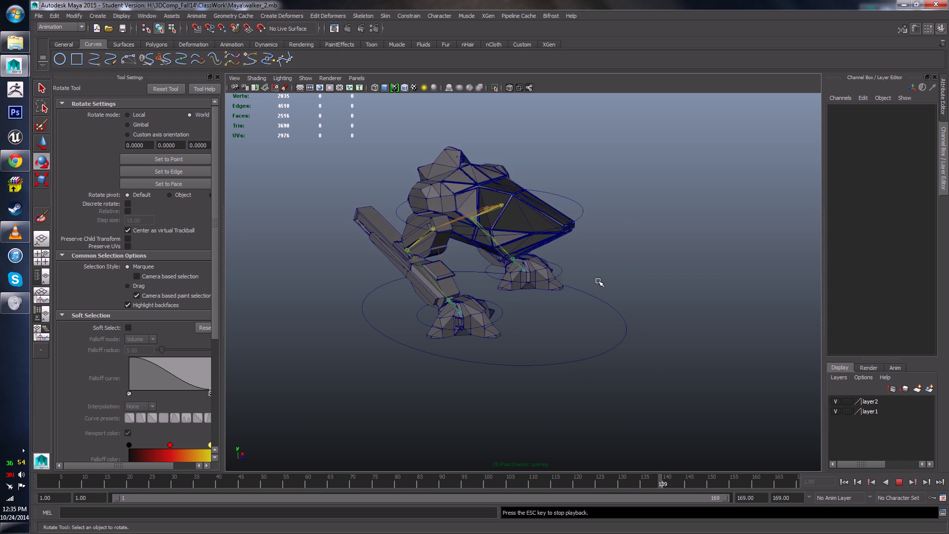
{"action": "left_click_drag", "start_coordinate": [581, 312], "coordinate": [597, 332], "text": "alt"}
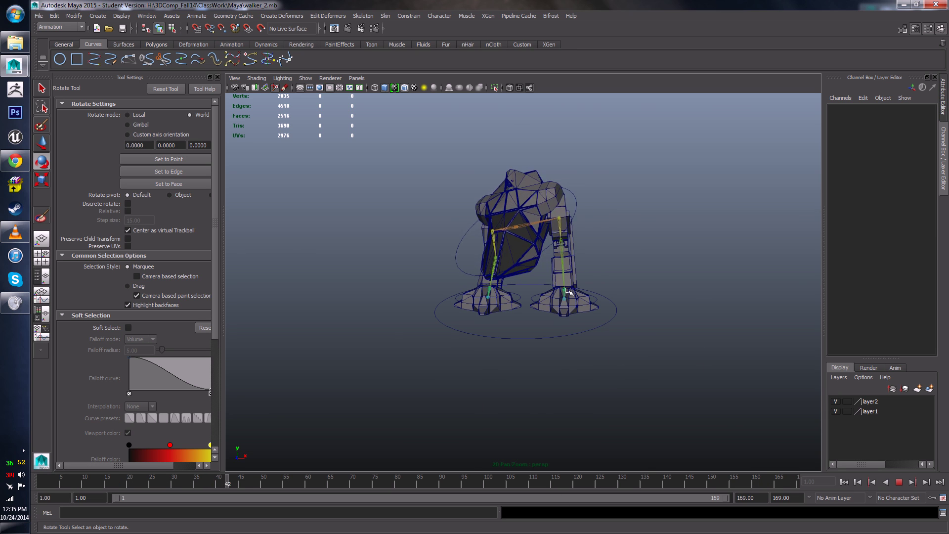
{"action": "left_click_drag", "start_coordinate": [651, 378], "coordinate": [485, 343], "text": "alt"}
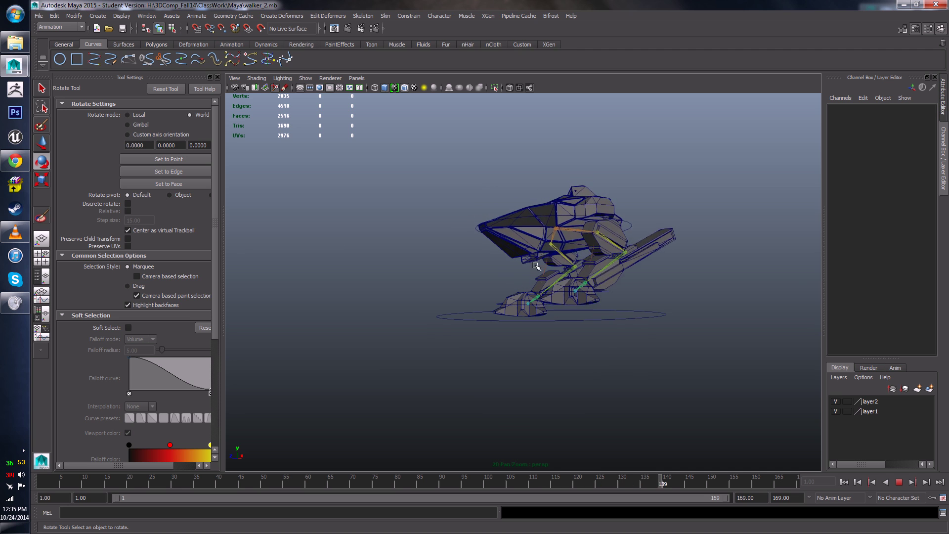
{"action": "left_click_drag", "start_coordinate": [490, 396], "coordinate": [563, 404], "text": "alt"}
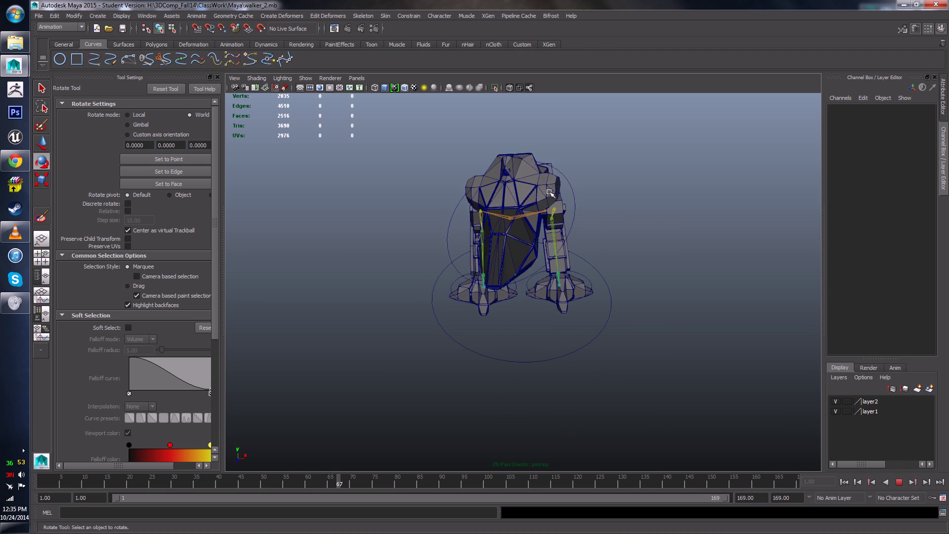
{"action": "left_click_drag", "start_coordinate": [558, 356], "coordinate": [584, 386], "text": "alt"}
{"action": "scroll", "coordinate": [580, 387], "scroll_direction": "up", "scroll_amount": 3}
{"action": "middle_click_drag", "start_coordinate": [580, 389], "coordinate": [567, 367], "text": "alt"}
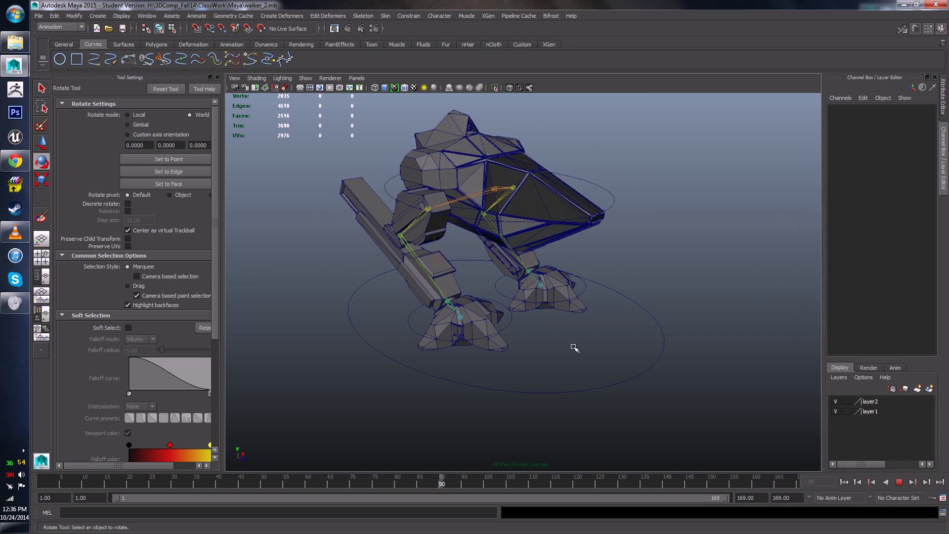
{"action": "left_click_drag", "start_coordinate": [572, 345], "coordinate": [496, 317], "text": "alt"}
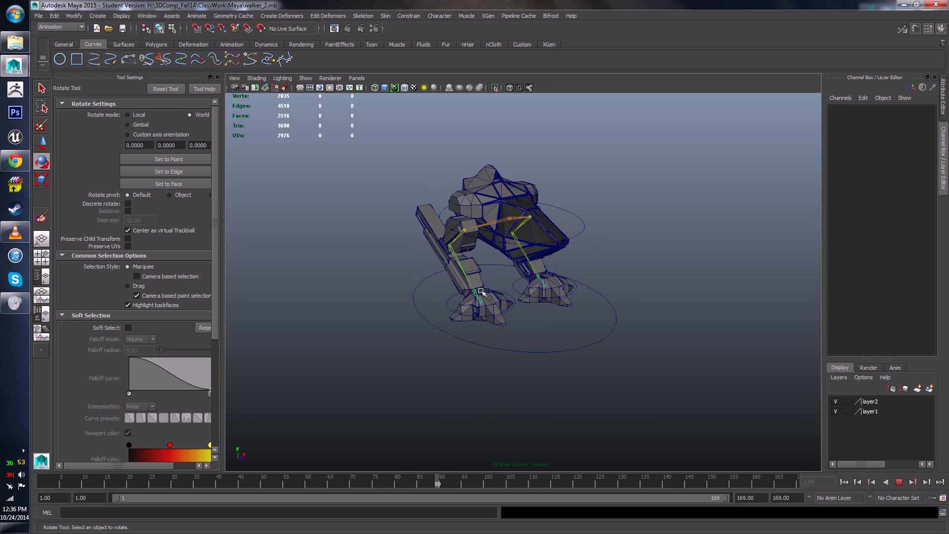
{"action": "left_click", "coordinate": [15, 232]}
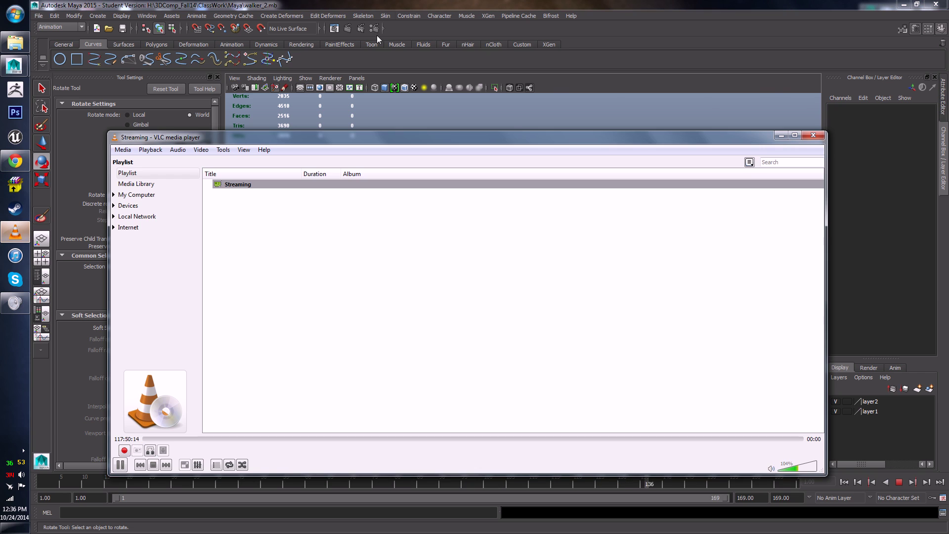